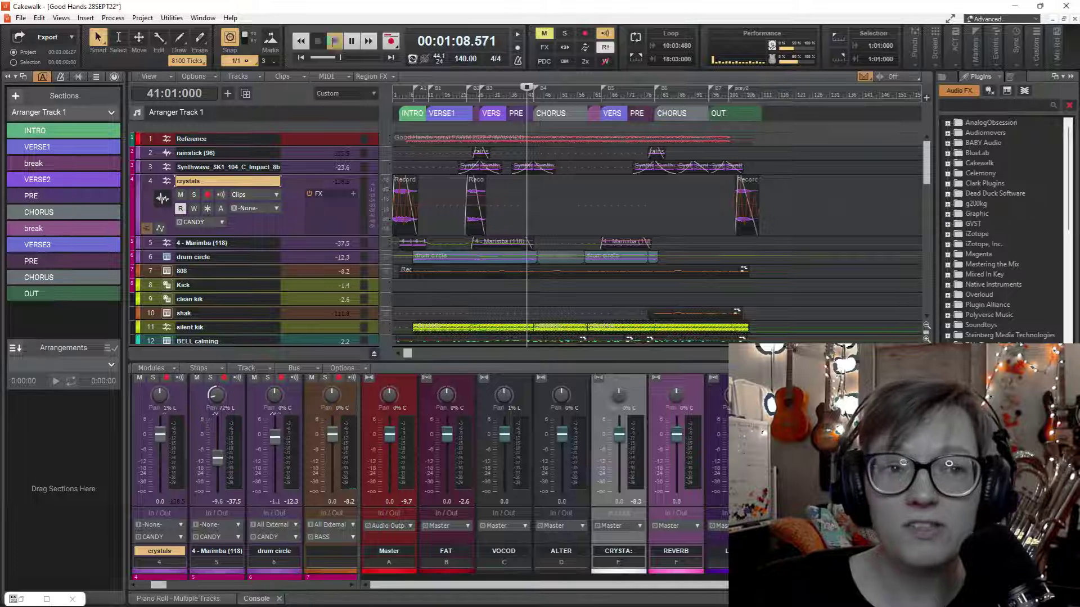
Play short passages of the song from measure 41, stopping playback after each one.
left_click(335, 41)
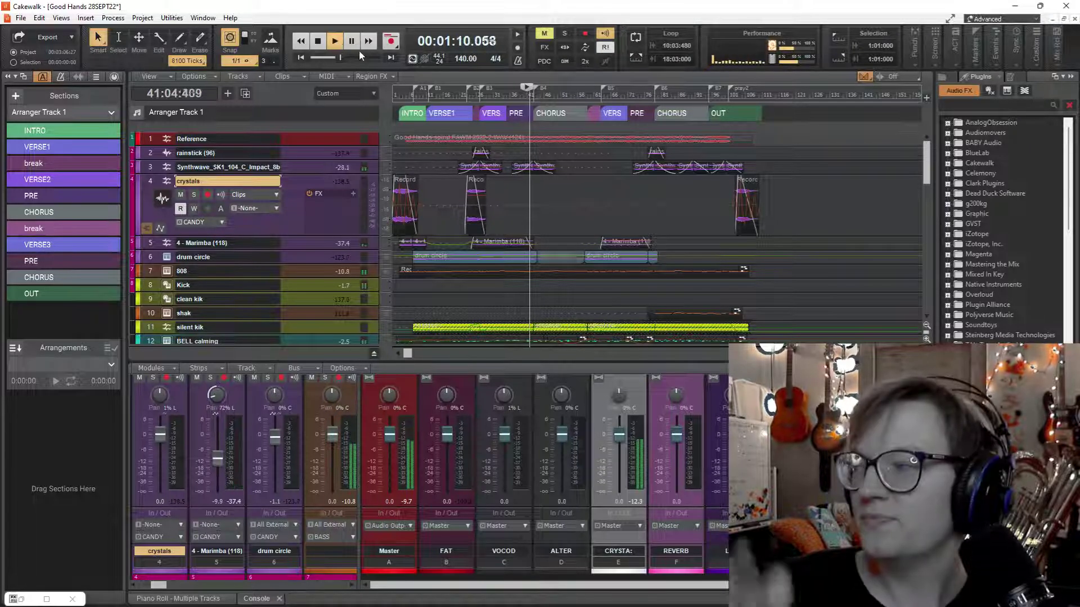
key("space")
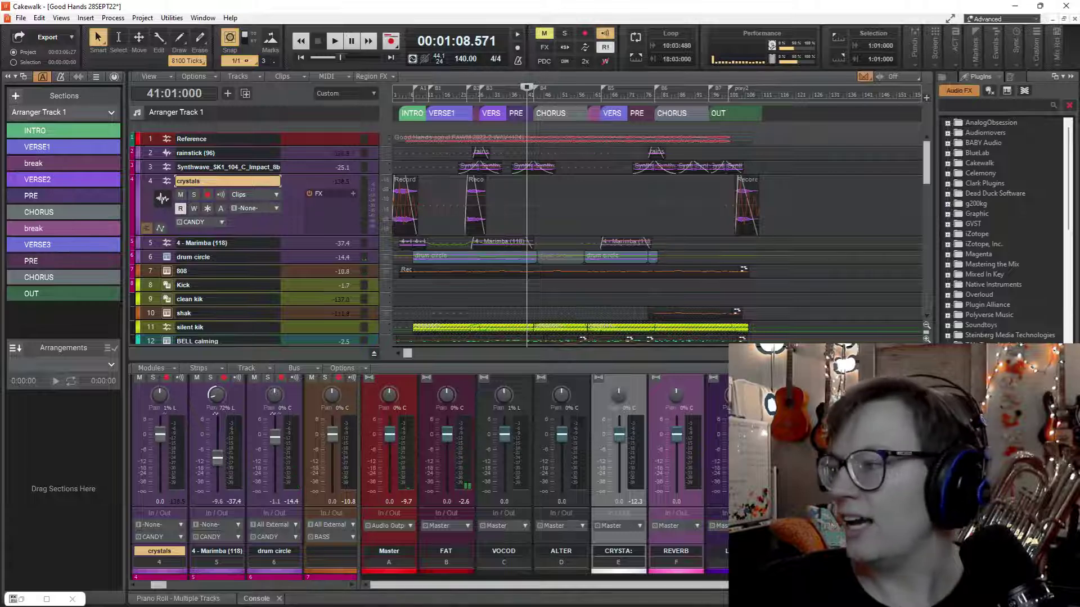
left_click(337, 44)
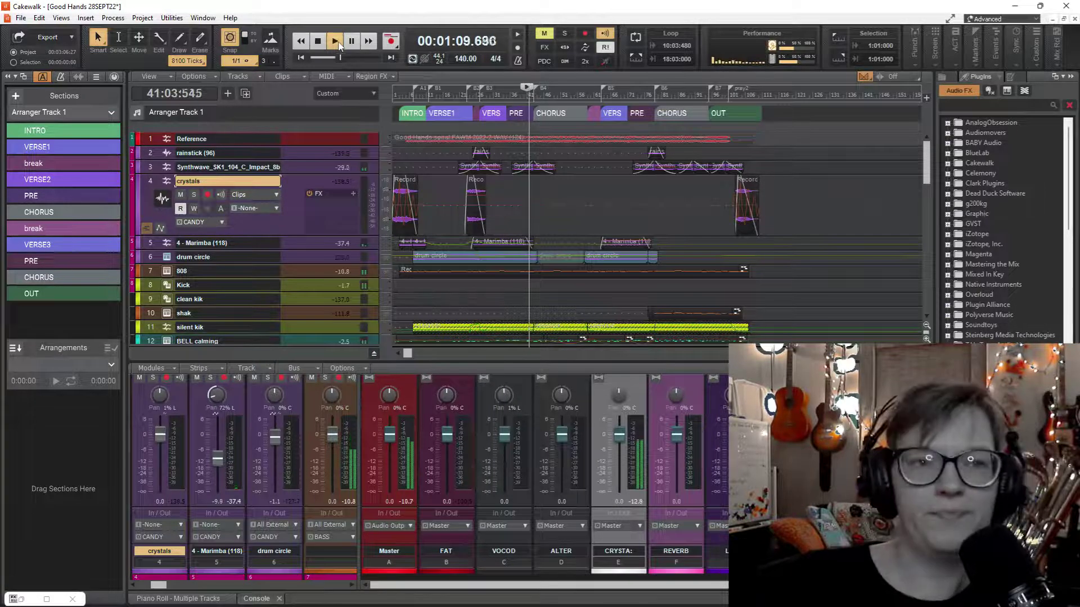
key("space")
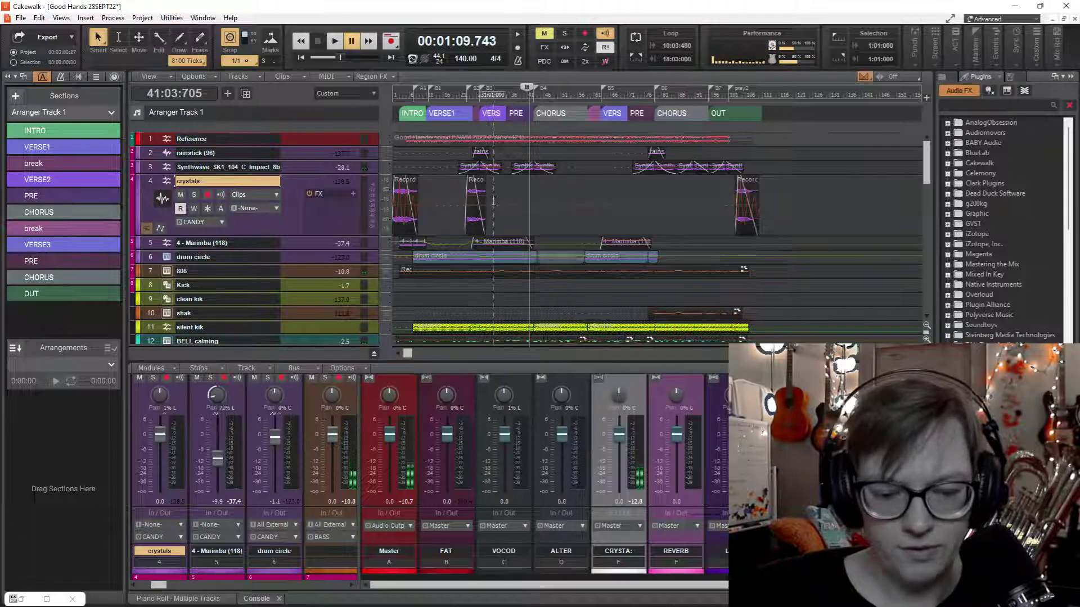
Set the audio playback and recording driver mode to WASAPI Shared in the preferences, and apply the change.
key("ctrl+shift+Page_Up")
key("p")
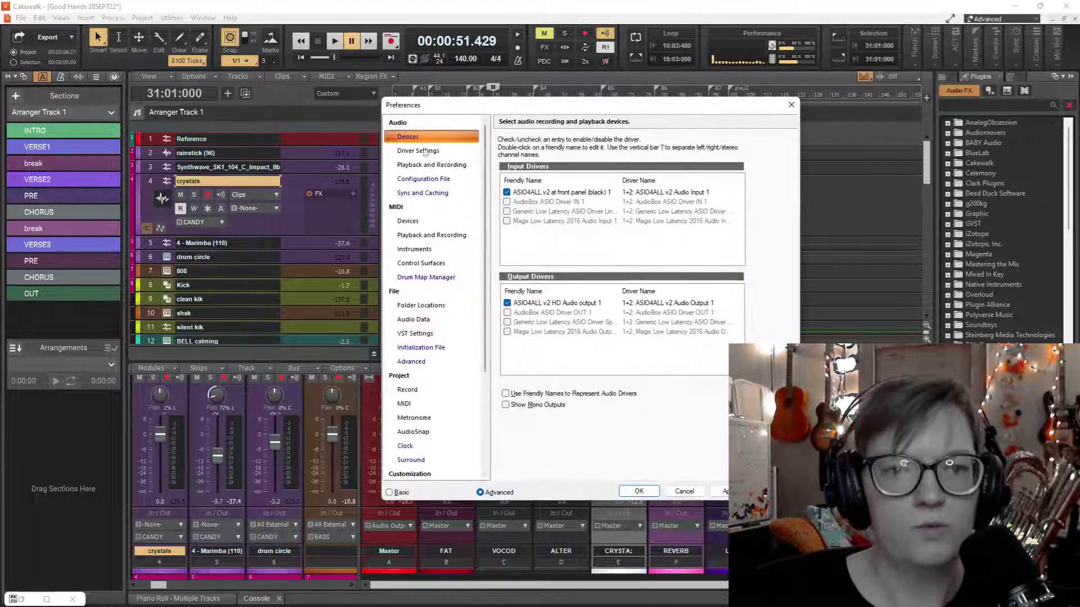
left_click(415, 152)
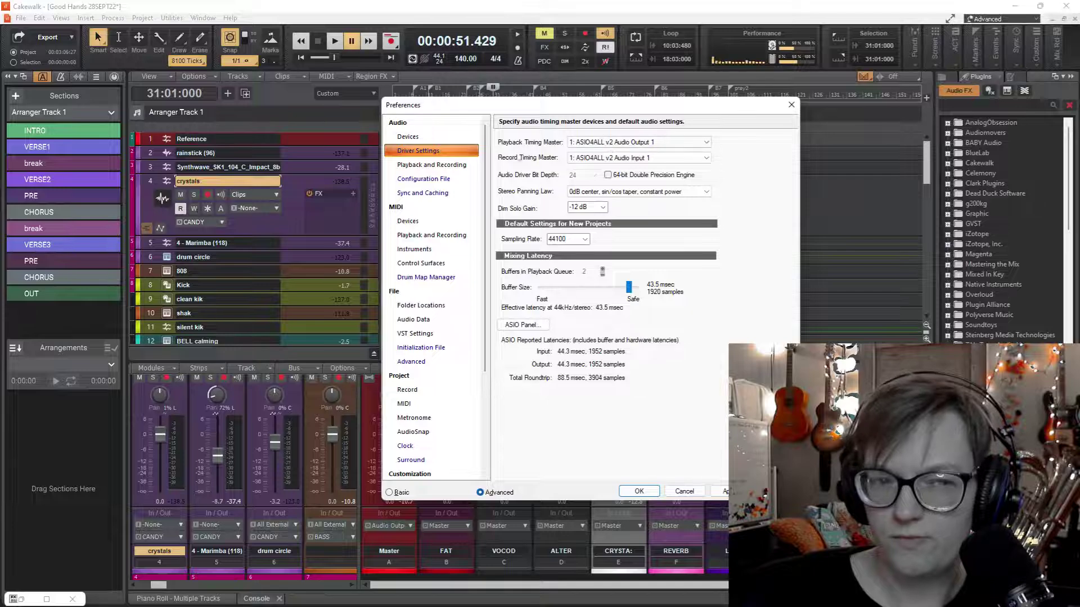
left_click(447, 165)
left_click(590, 146)
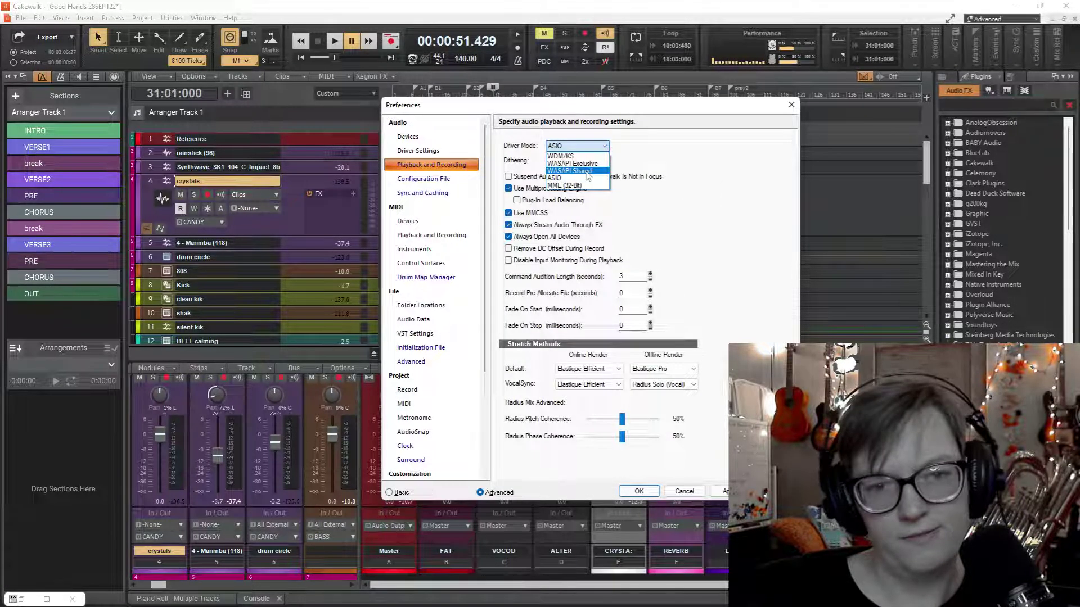
left_click(587, 171)
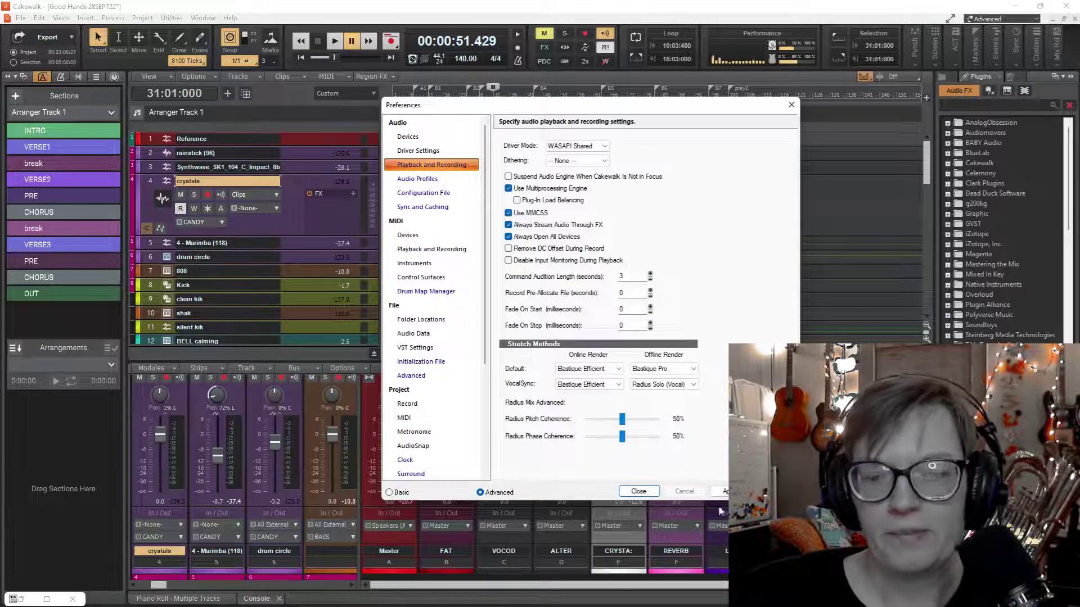
key("Return")
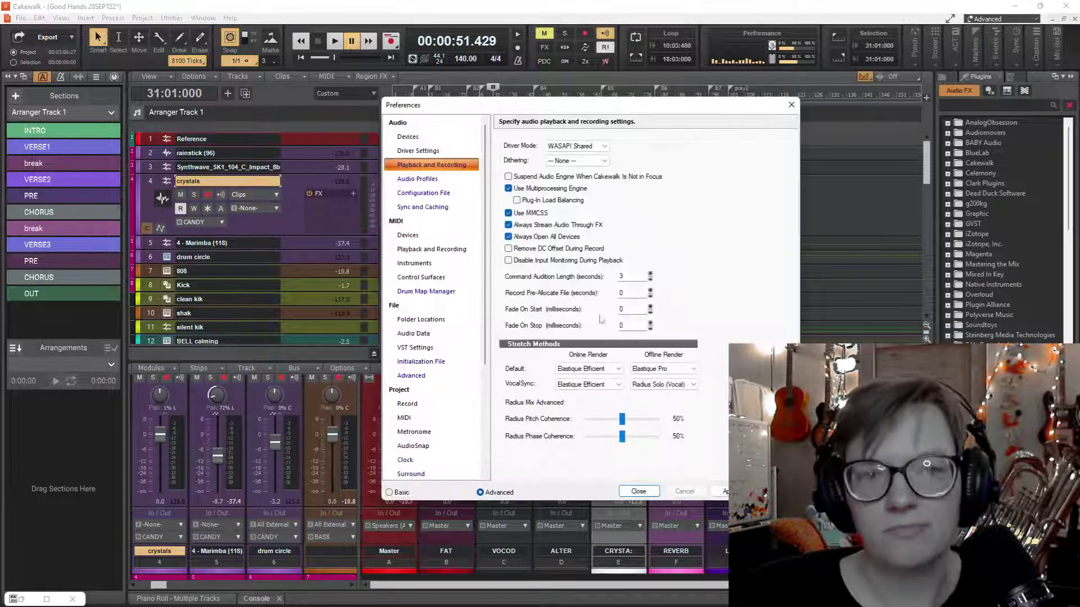
left_click(632, 491)
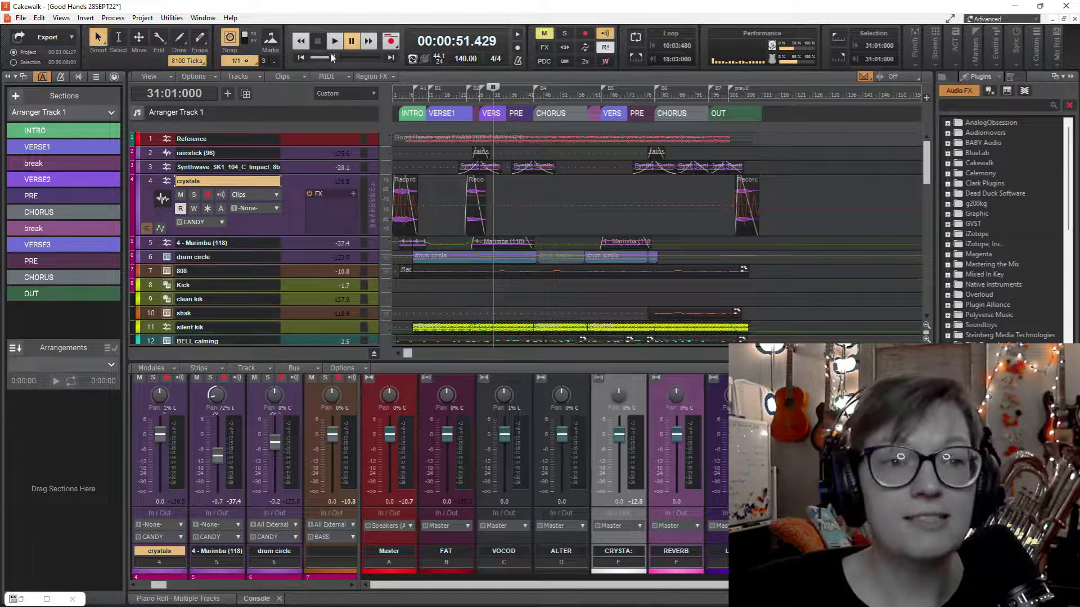
Return the playhead to the beginning of the song and start playback.
left_click_drag(337, 59, 315, 57)
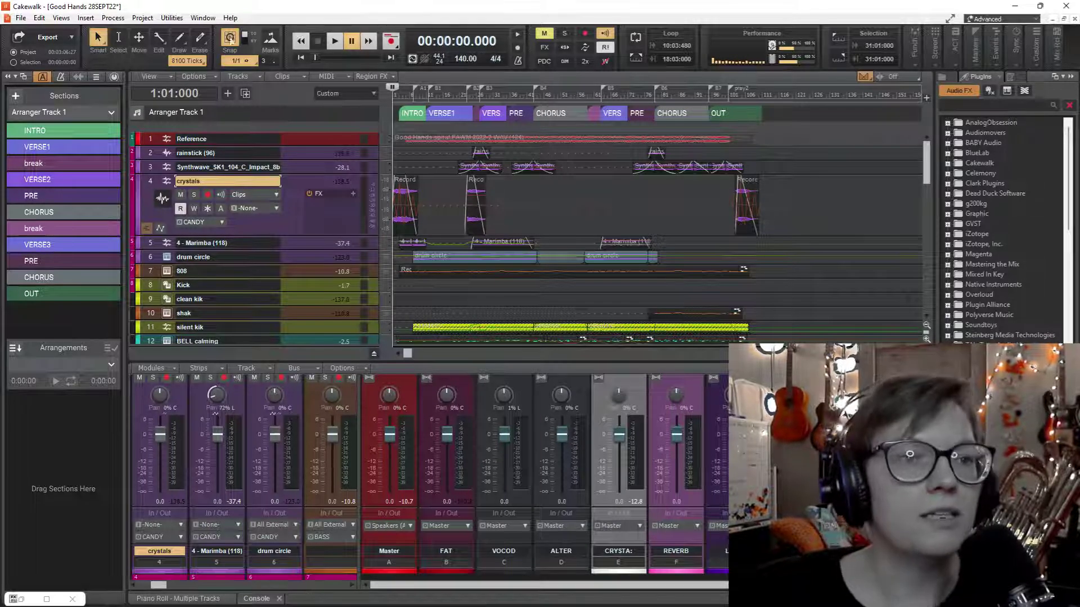
left_click(351, 41)
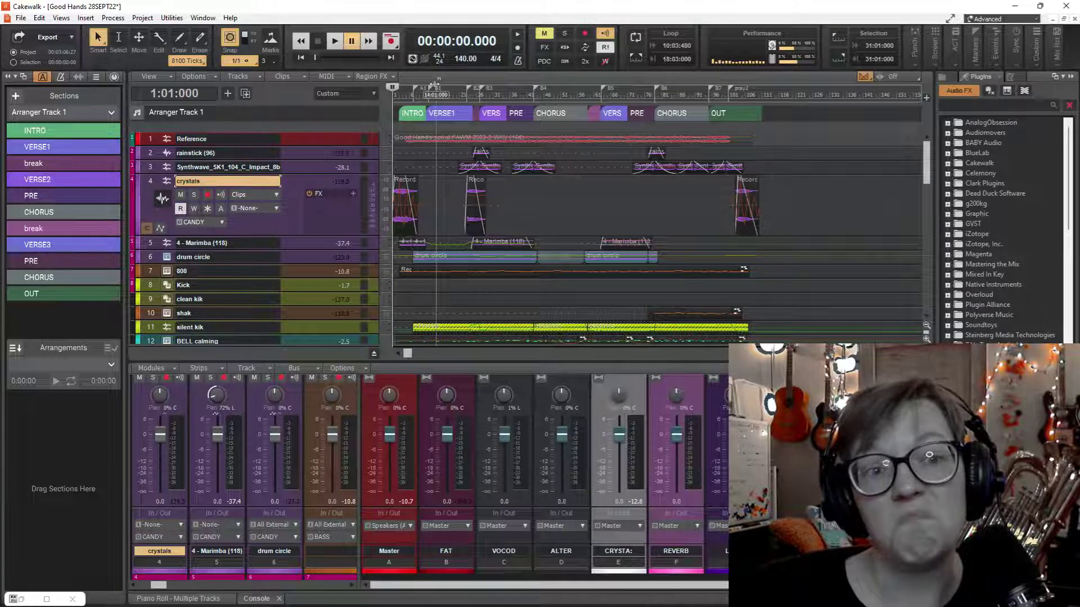
left_click(335, 42)
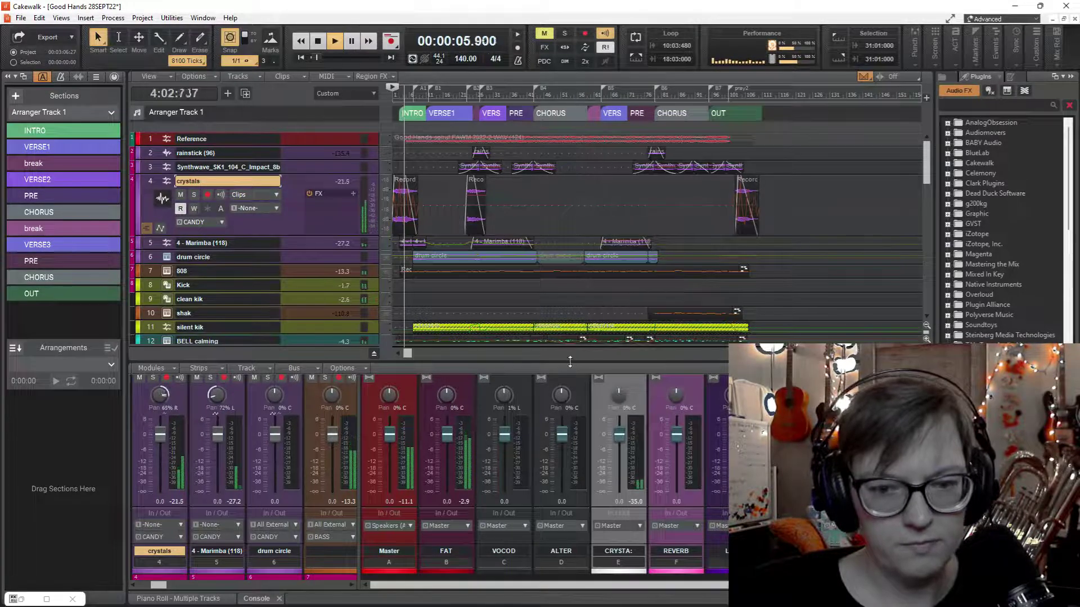
Enlarge the console and lower the input gain of the crystals channel to about -0.6.
left_click_drag(569, 362, 561, 221)
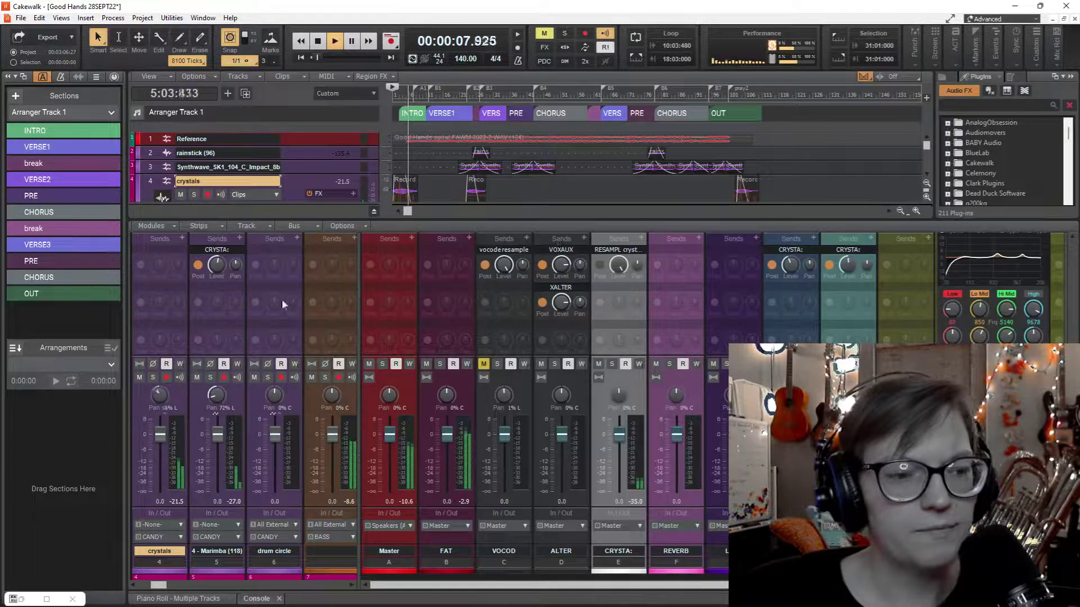
scroll(167, 256, "up", 3)
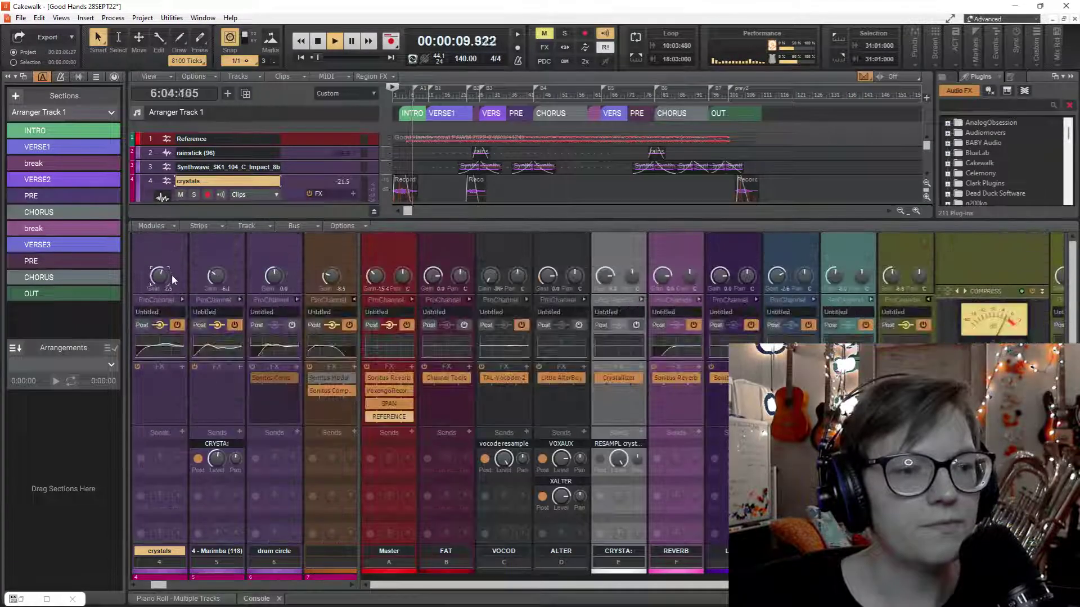
left_click_drag(160, 276, 159, 281)
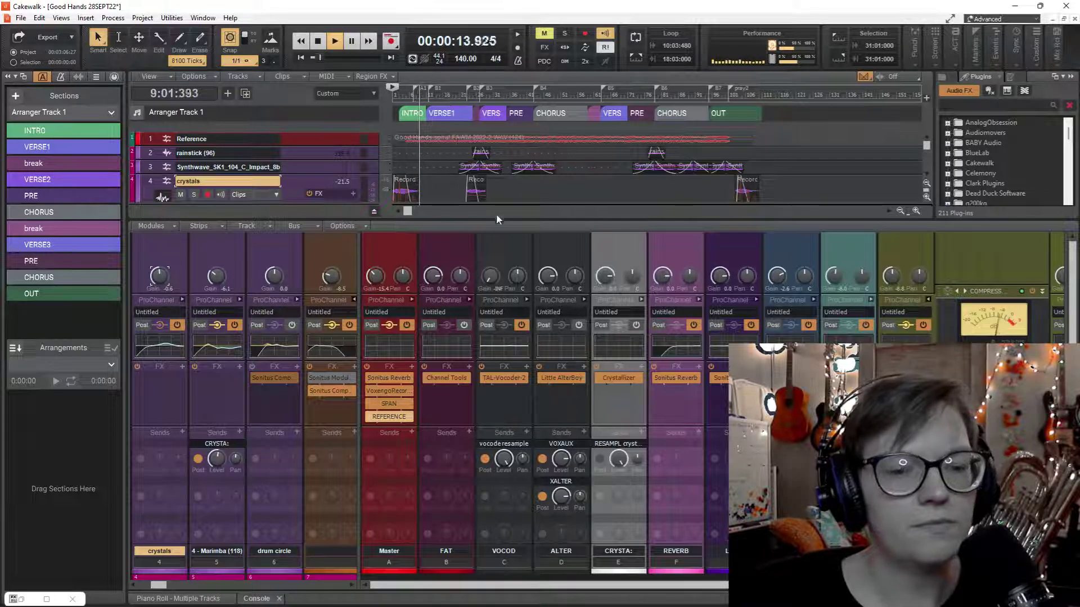
Bring the Master bus's effects into view in the console and open its REFERENCE plug-in.
left_click_drag(506, 218, 506, 207)
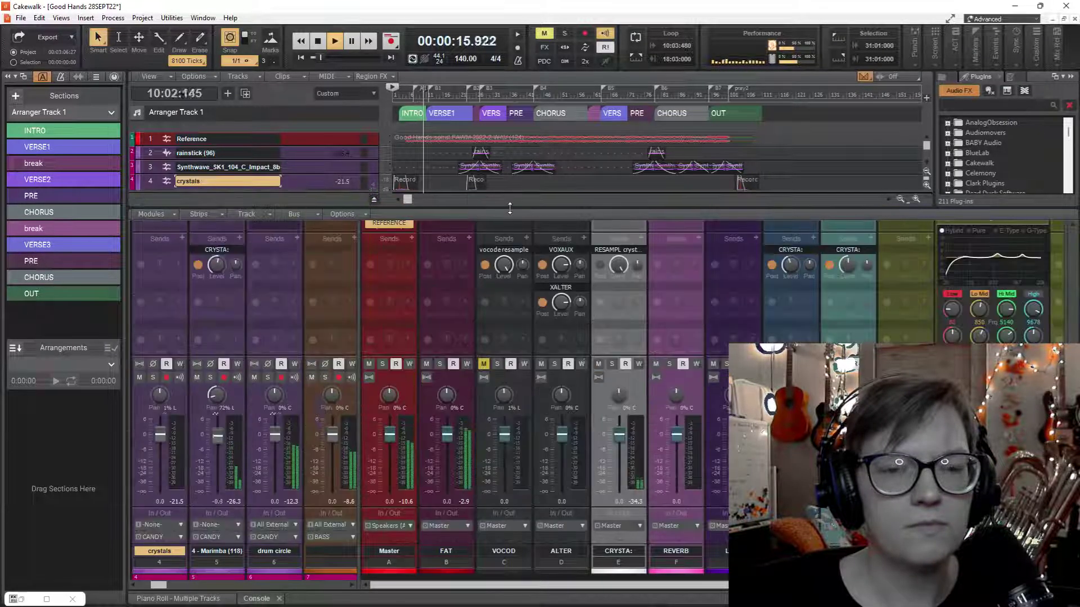
scroll(506, 317, "down", 5)
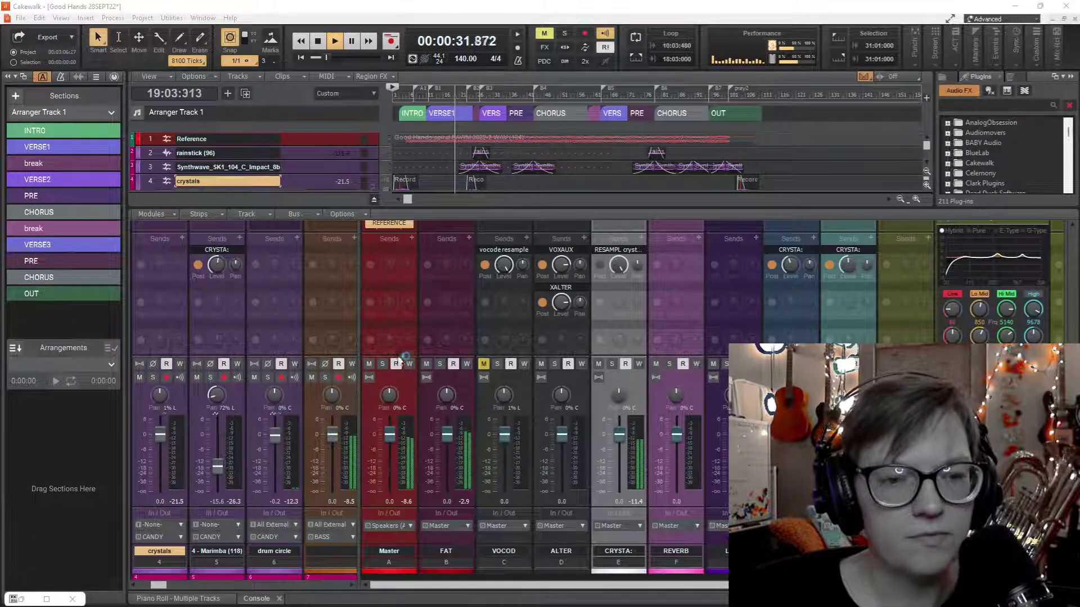
scroll(400, 359, "up", 3)
left_click(398, 303)
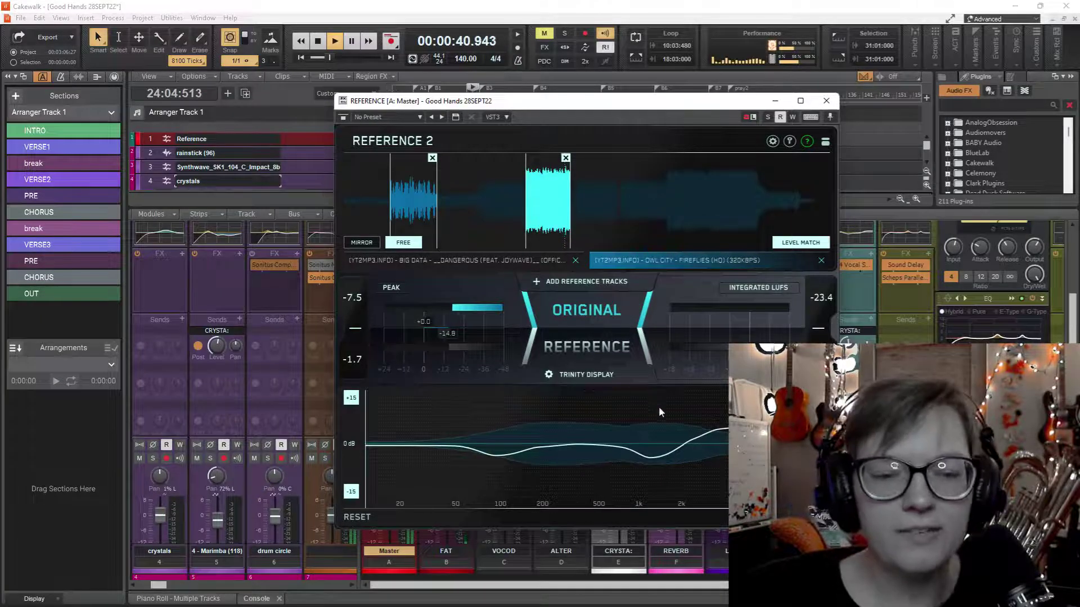
Replay the song from measure 24 to compare the mix with the reference track, and close the REFERENCE plug-in.
key("space")
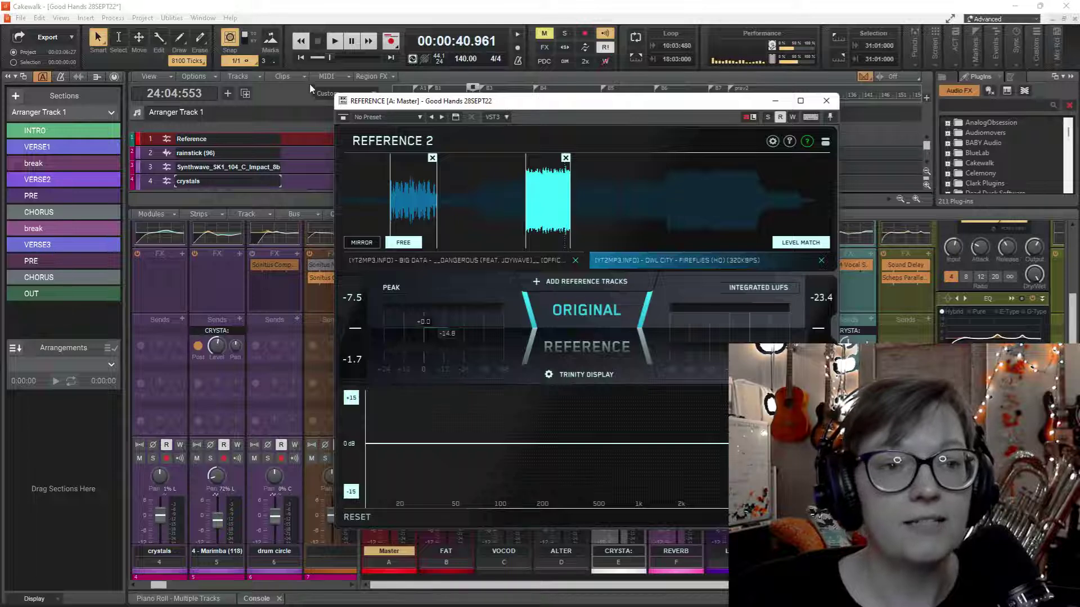
left_click(318, 41)
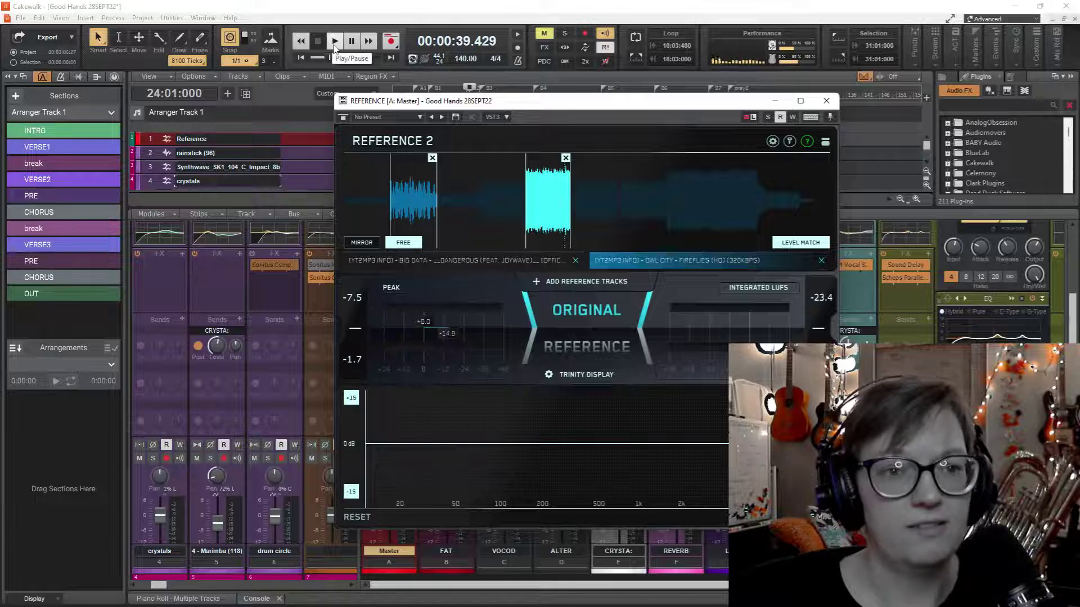
left_click(335, 45)
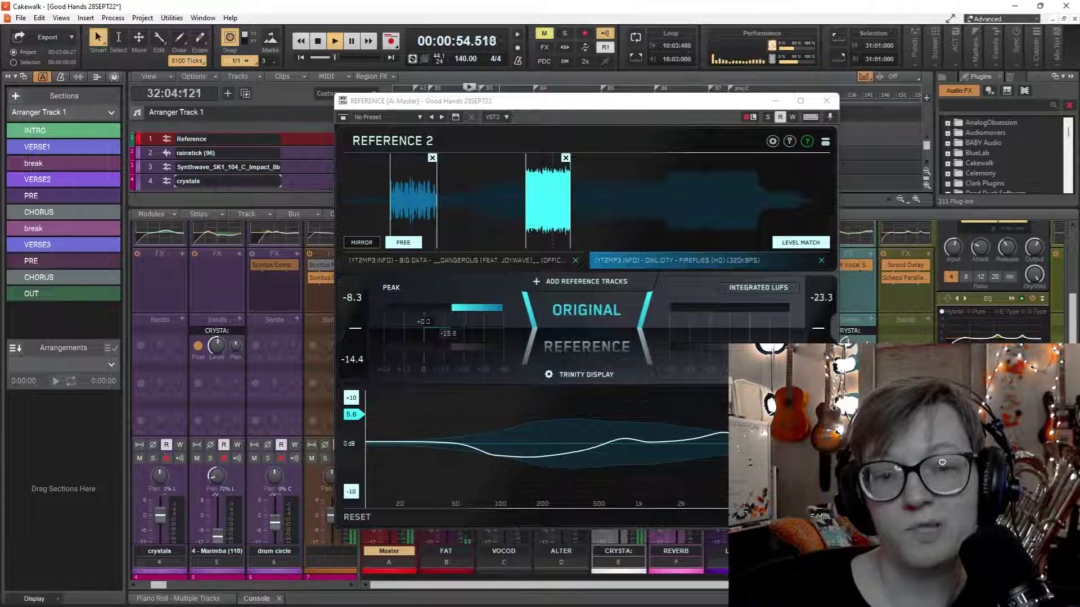
left_click(801, 242)
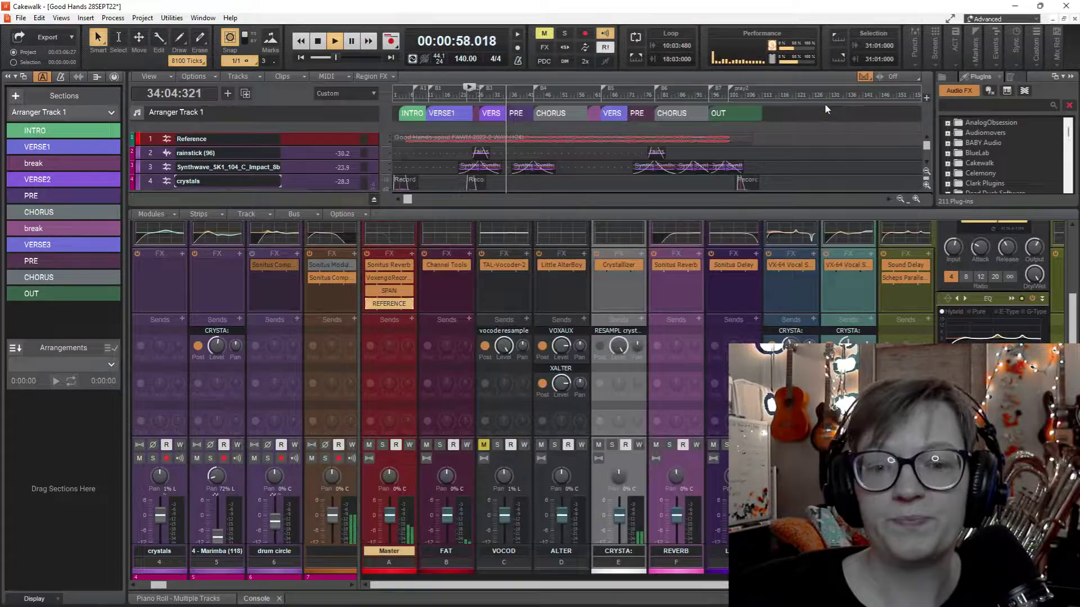
left_click(826, 100)
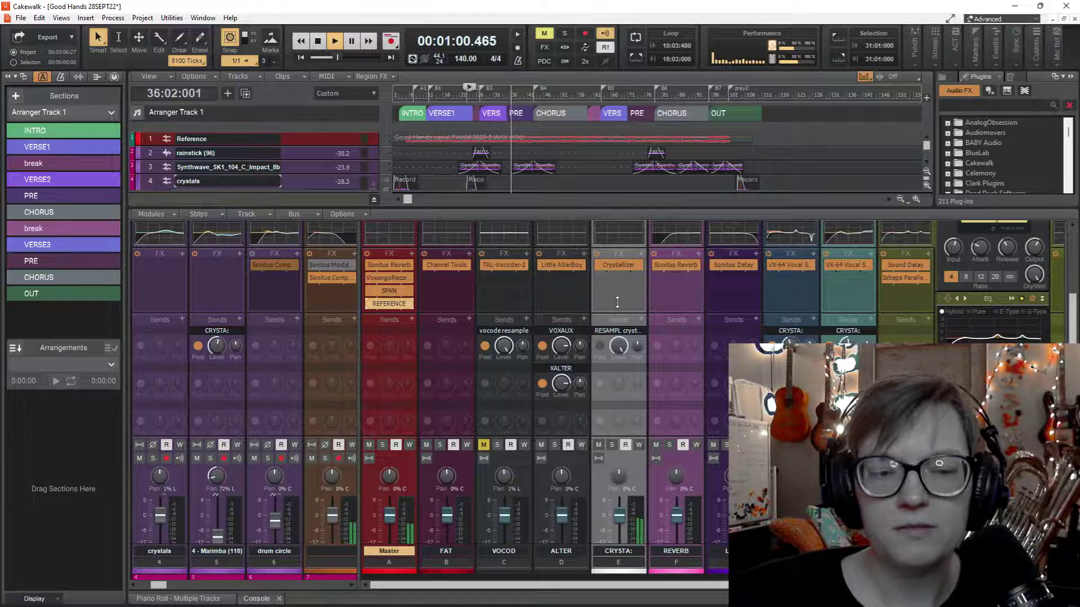
Examine the vocal and harmony track clips and the console channels while the song plays, resizing both panes as needed.
left_click_drag(590, 207, 617, 302)
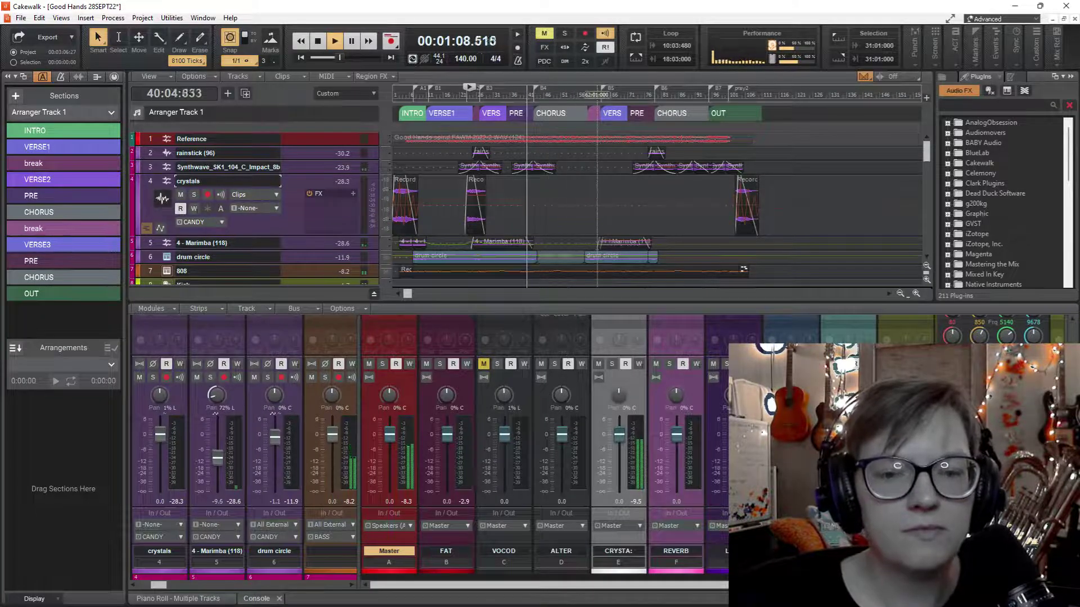
scroll(529, 198, "down", 5)
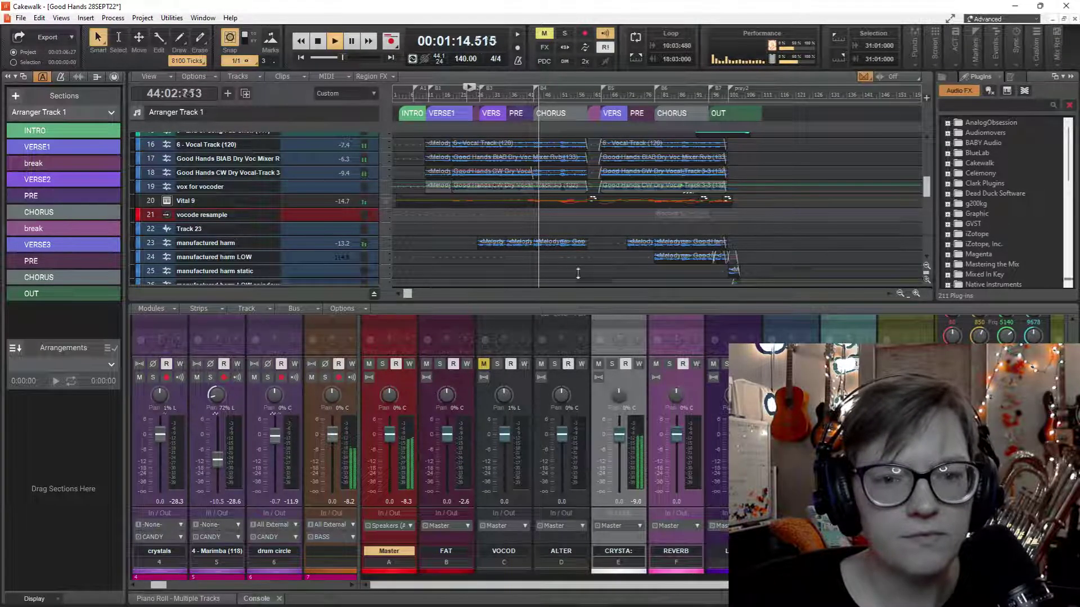
left_click_drag(576, 315, 562, 228)
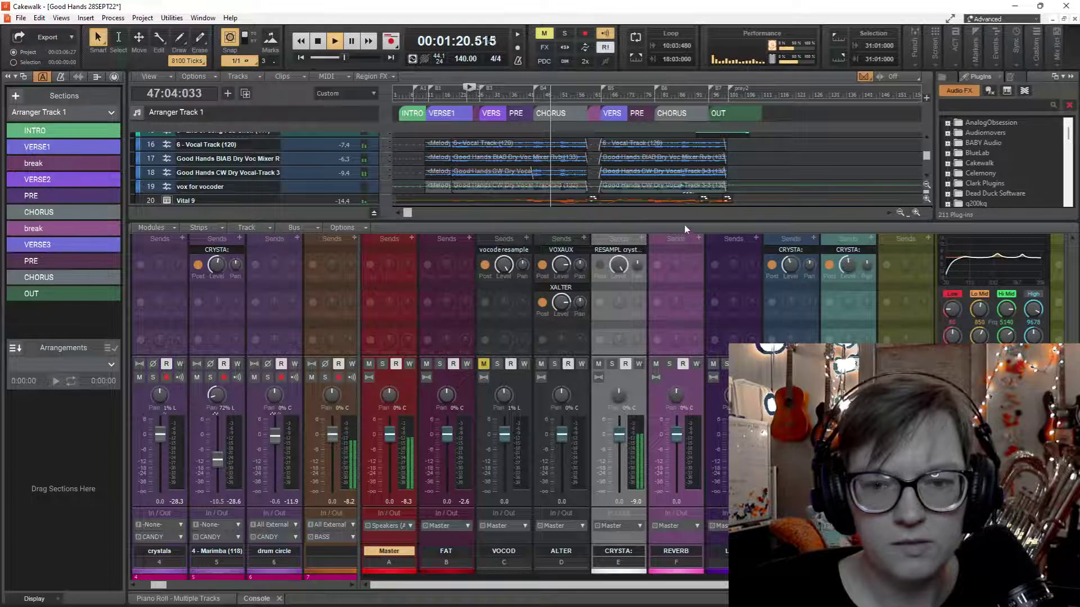
left_click_drag(684, 221, 658, 340)
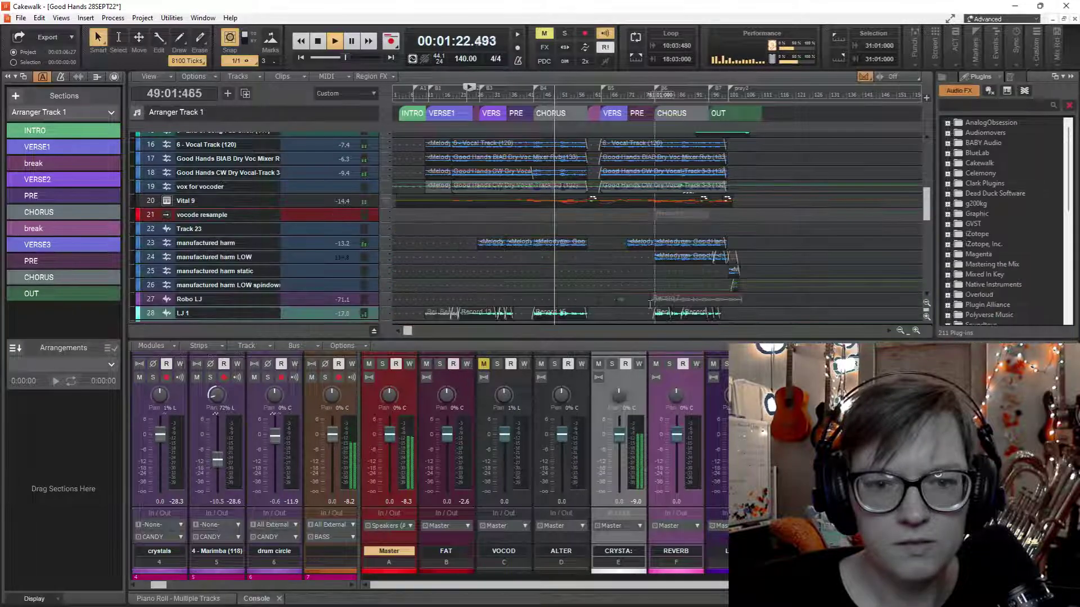
scroll(590, 268, "up", 2)
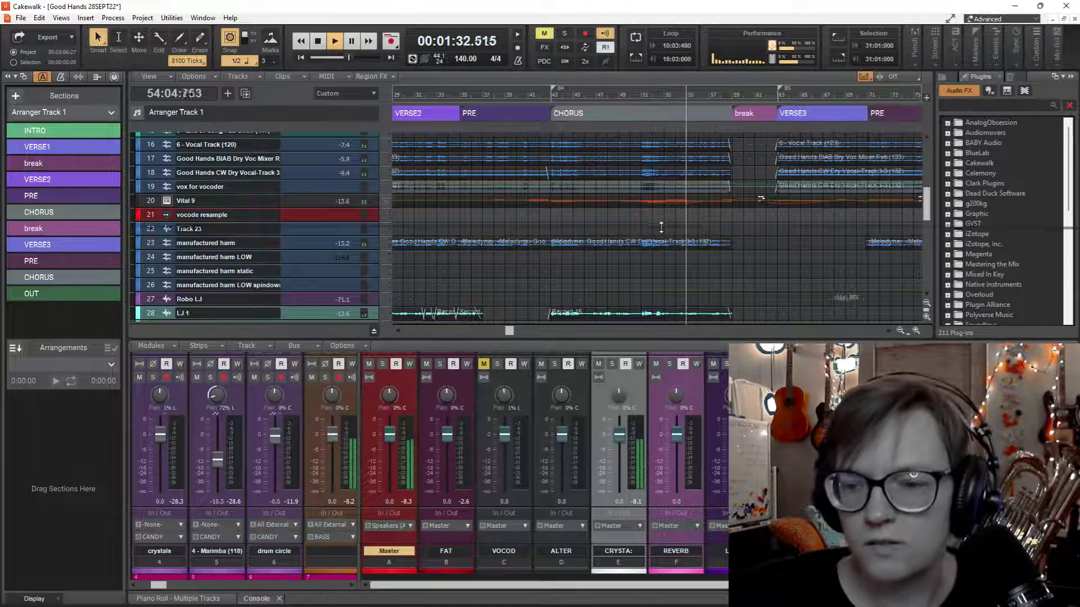
left_click_drag(661, 338, 660, 225)
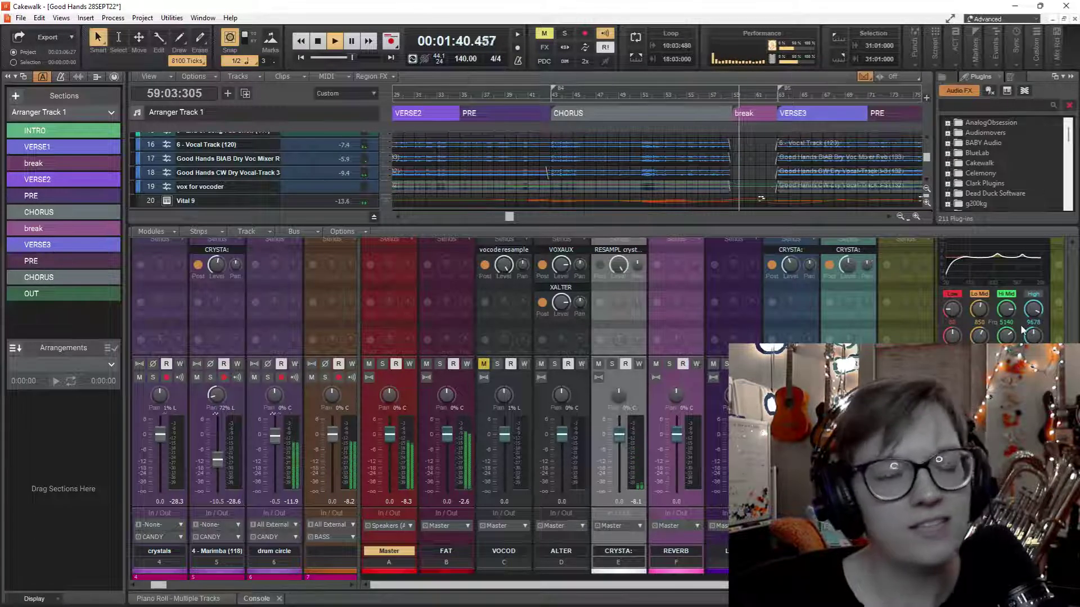
mouse_move(1022, 331)
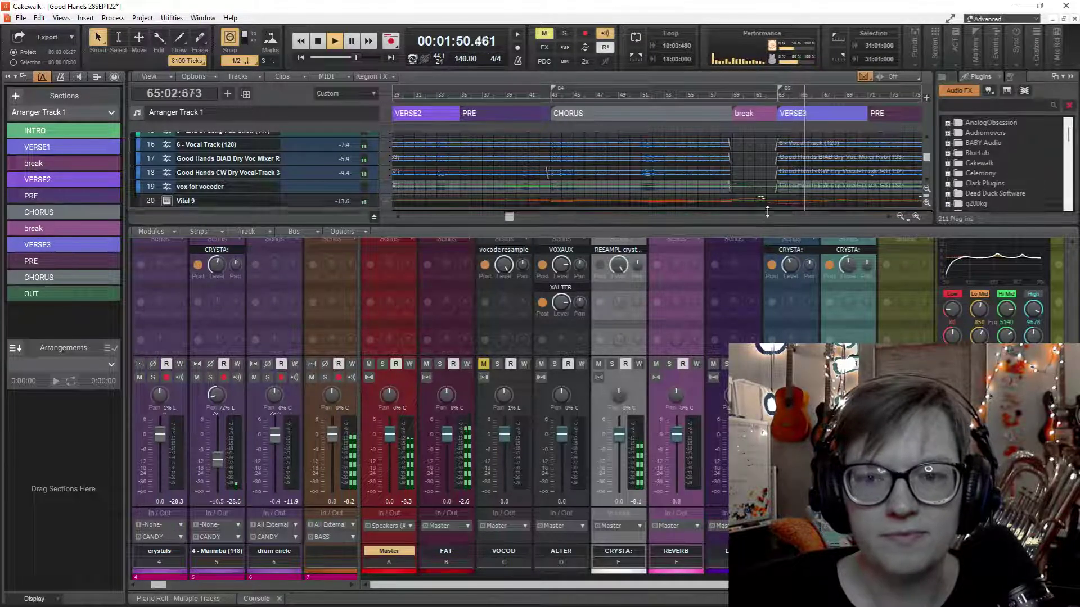
left_click_drag(767, 211, 767, 199)
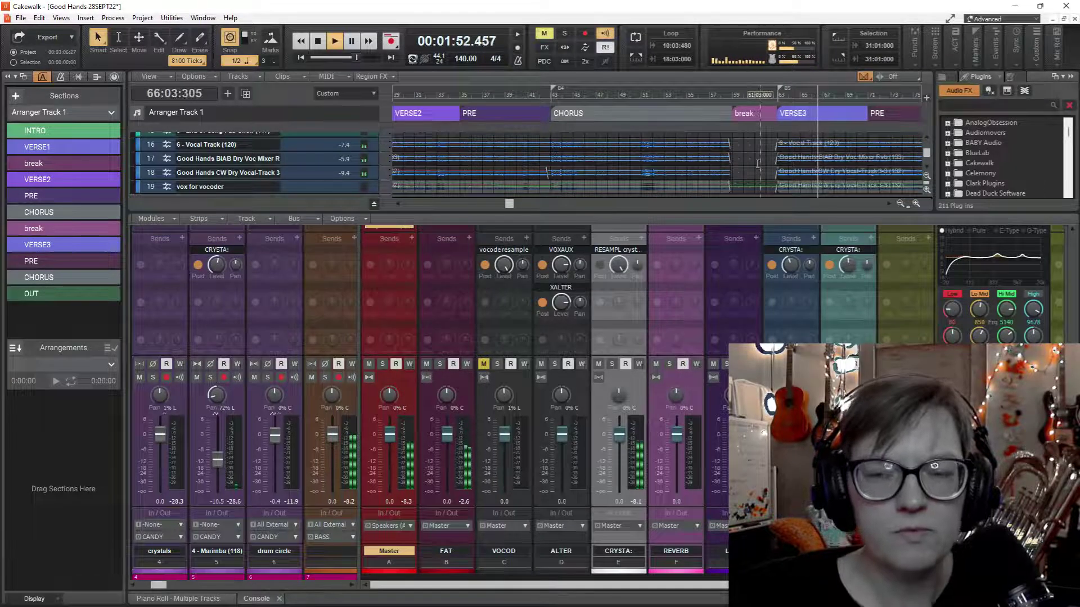
Stop playback and widen the console's track section to show the 808 and Kick channel strips.
key("space")
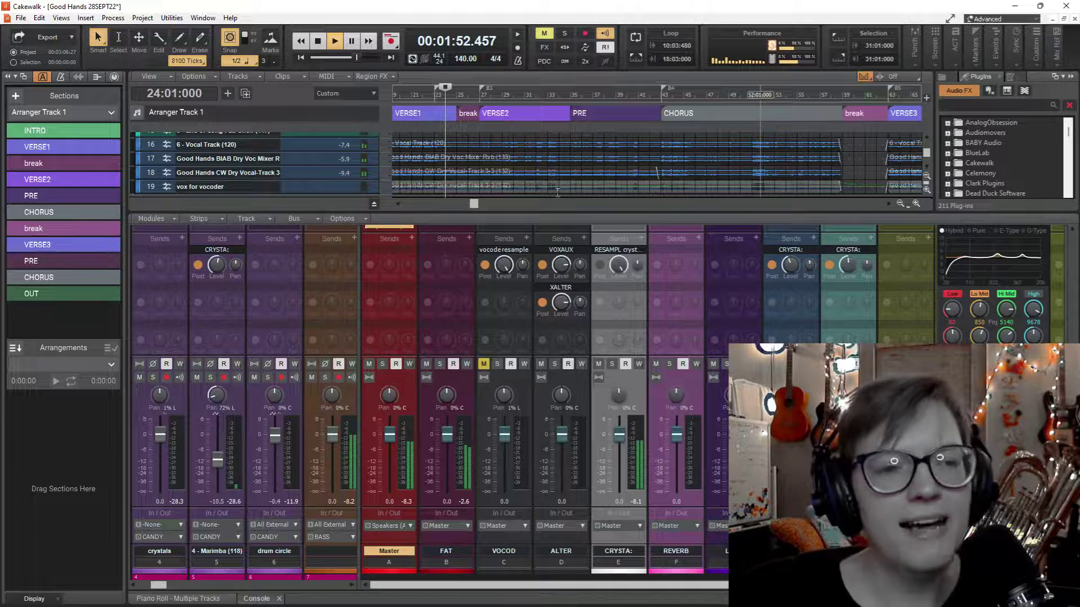
key("space")
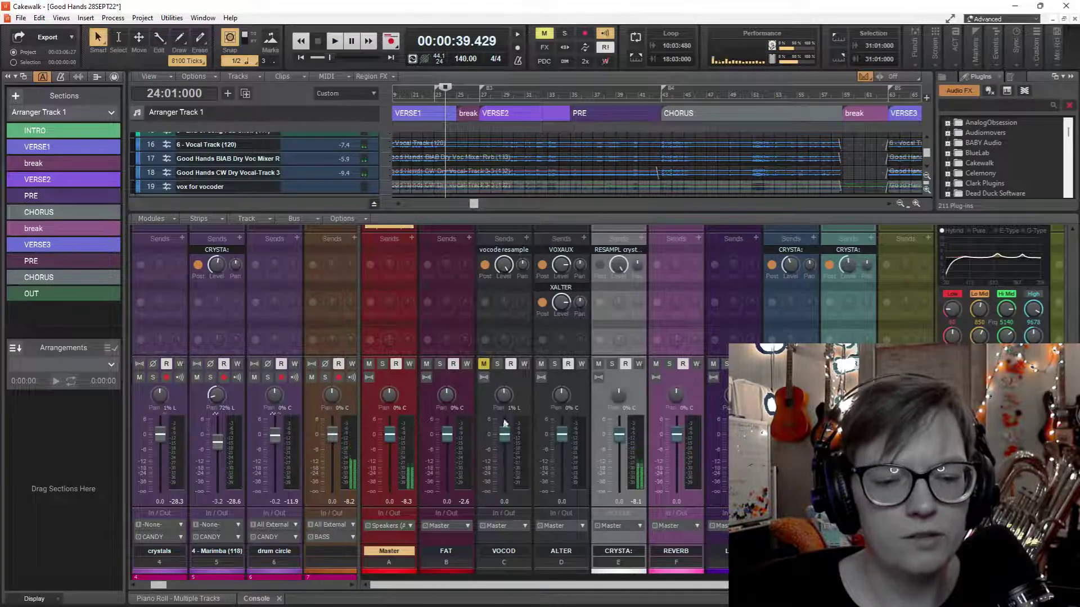
left_click_drag(359, 346, 544, 306)
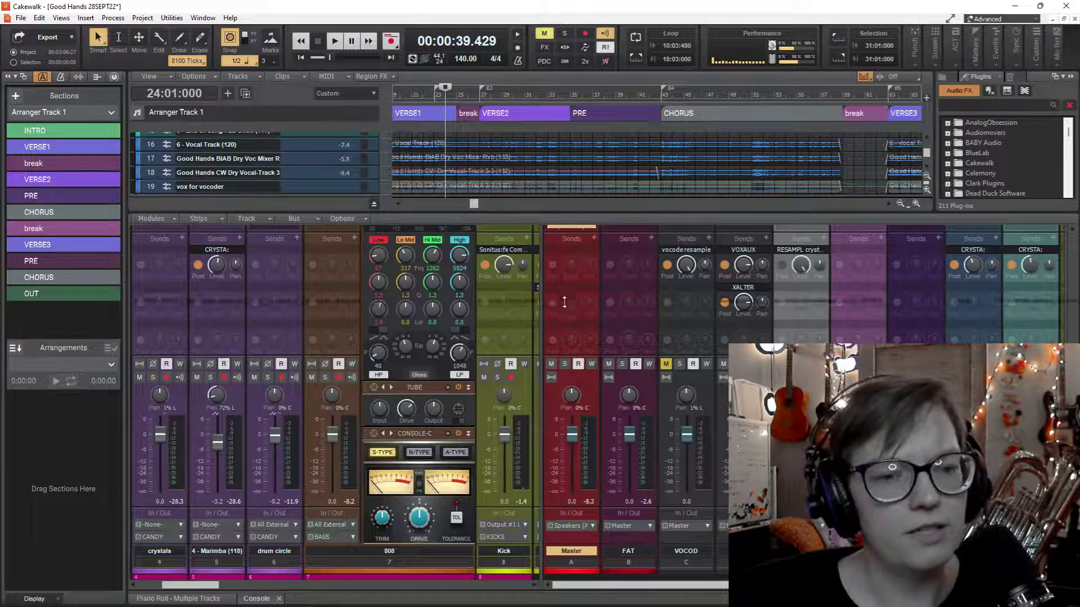
Enlarge the track pane, expand the "vox for vocoder" track and look through the tracks around it.
left_click_drag(557, 211, 565, 339)
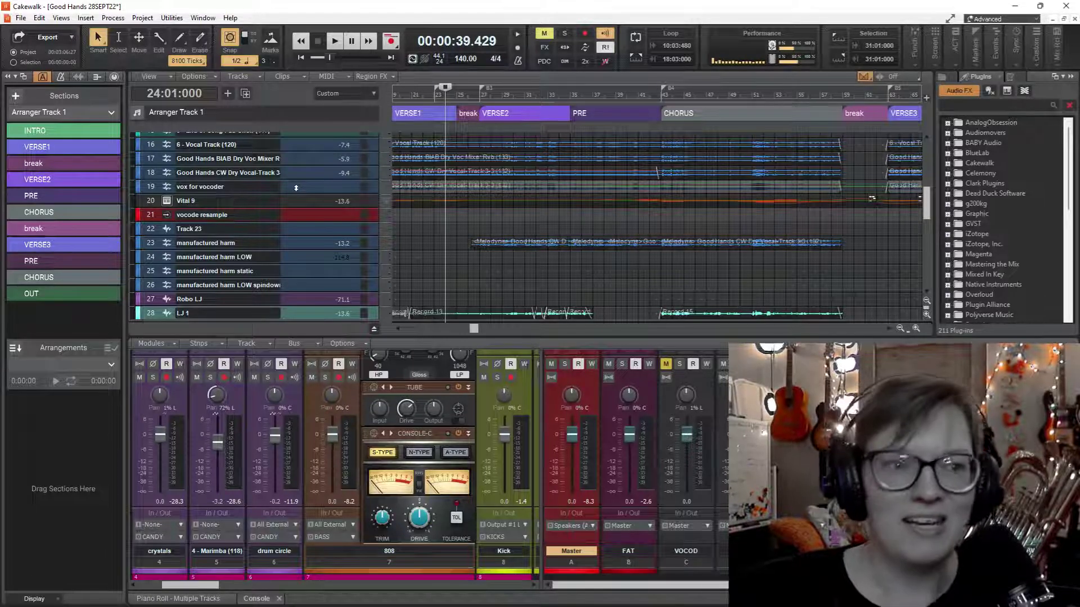
double_click(254, 186)
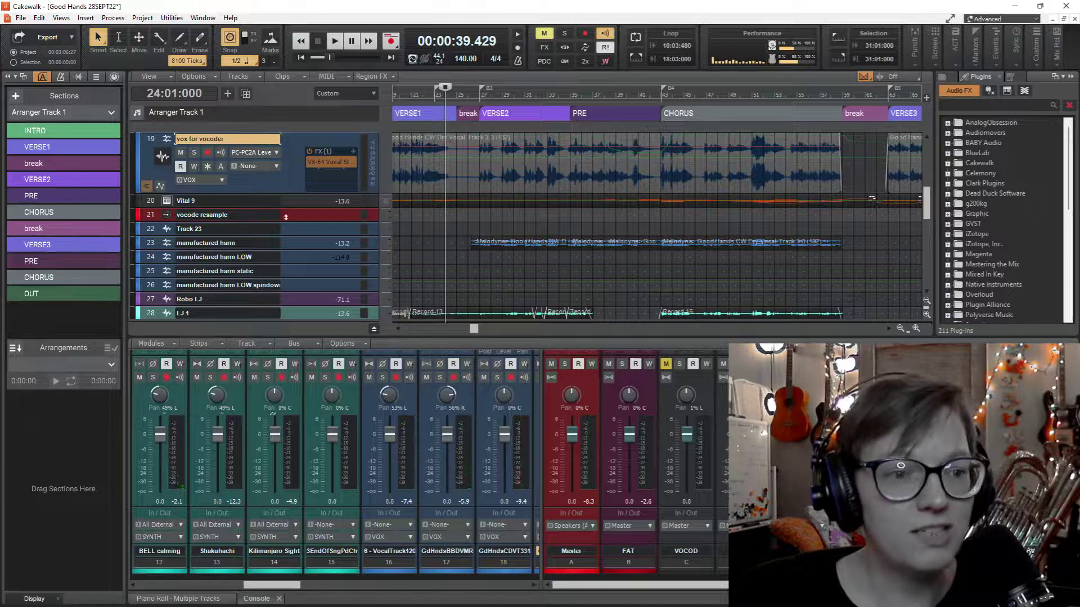
scroll(309, 253, "down", 5)
scroll(311, 257, "up", 5)
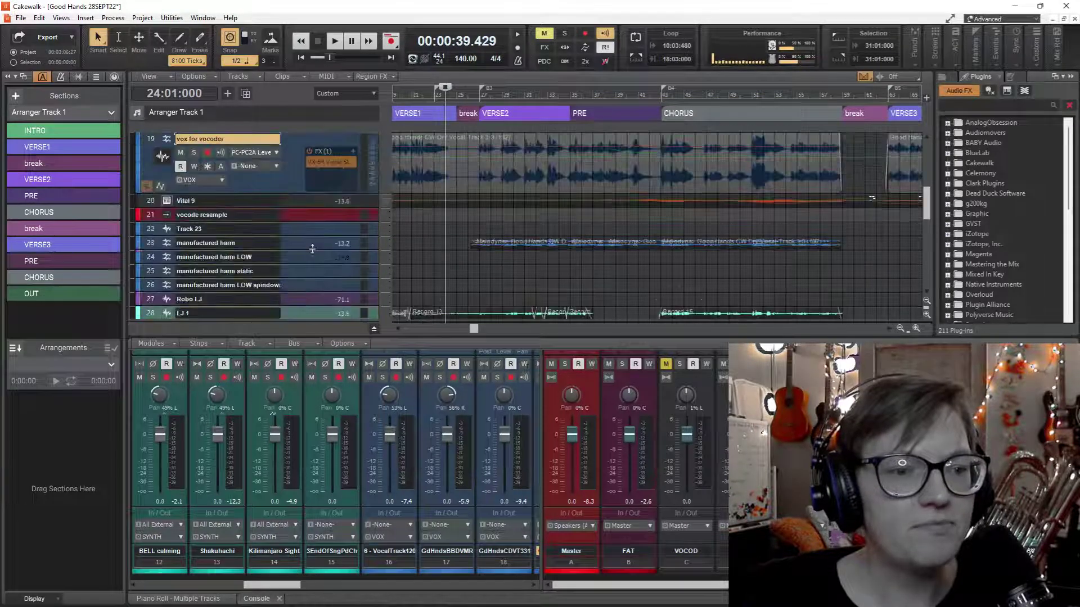
scroll(312, 255, "down", 2)
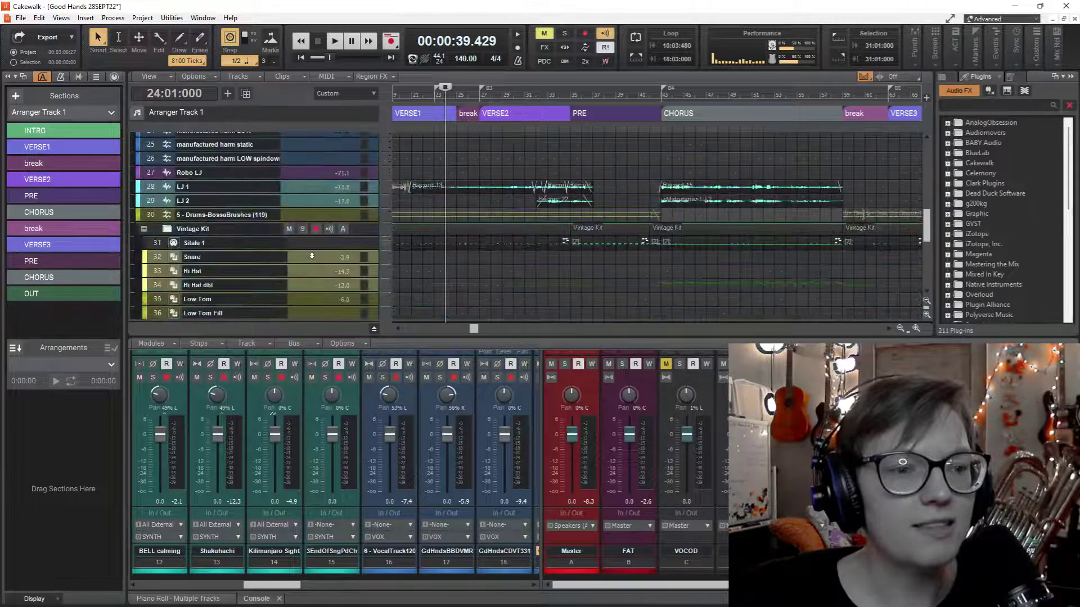
scroll(312, 255, "up", 6)
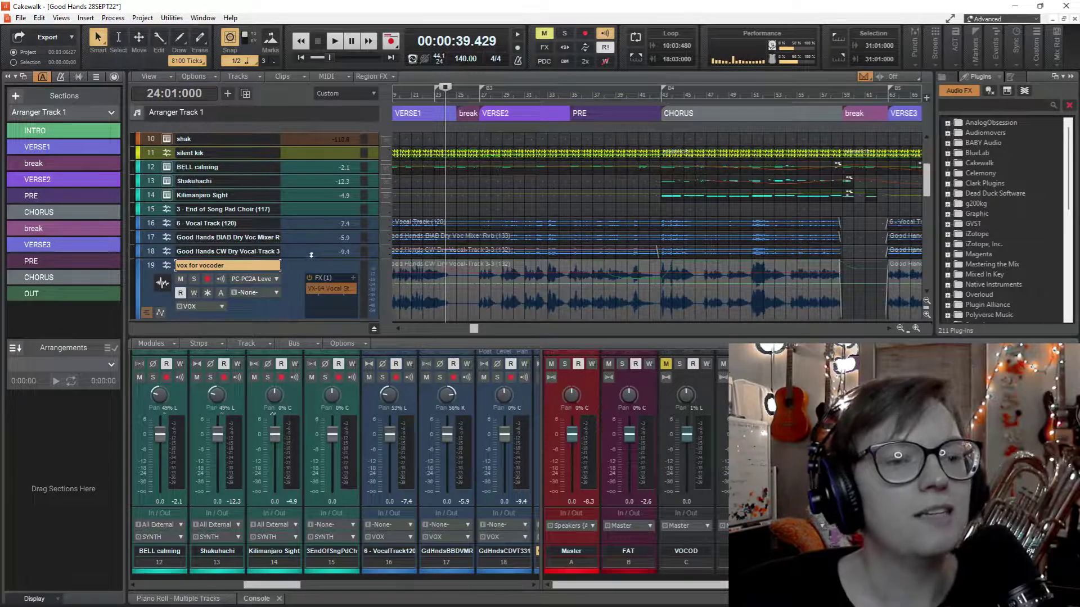
Expand the Good Hands CW Dry Vocal track and inspect its TAL-Vocoder-2 plug-in along with the console's effects and sends, and close the plug-in.
left_click(298, 251)
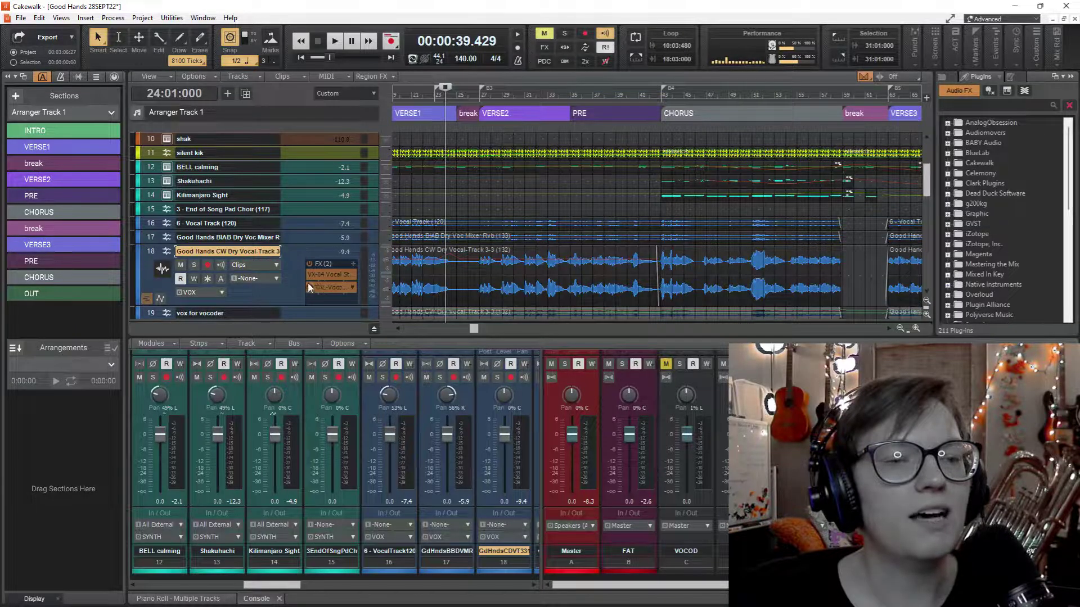
scroll(275, 277, "down", 3)
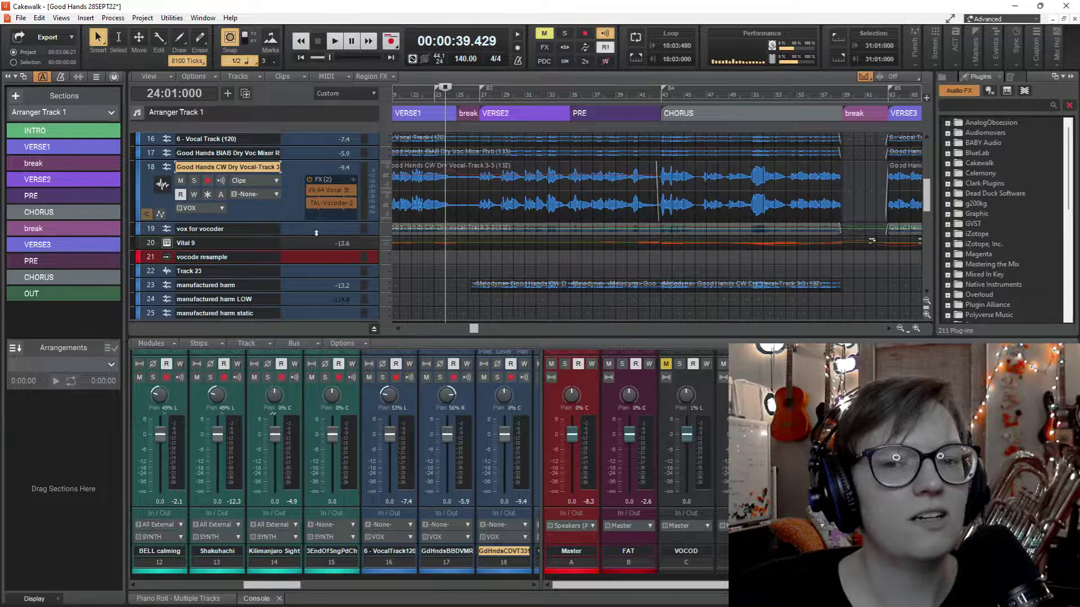
double_click(330, 204)
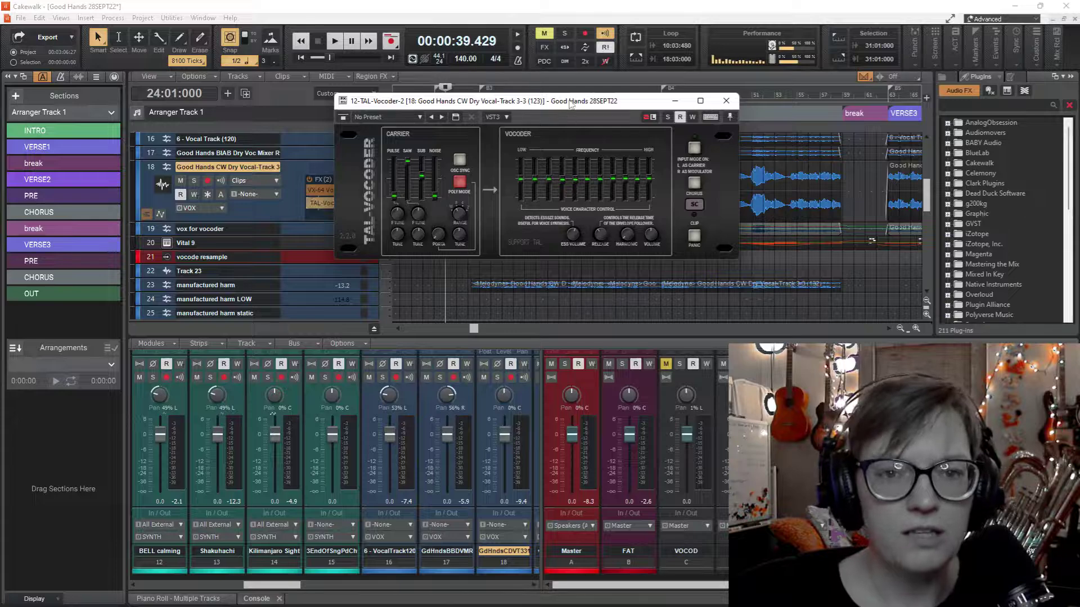
left_click_drag(570, 103, 650, 272)
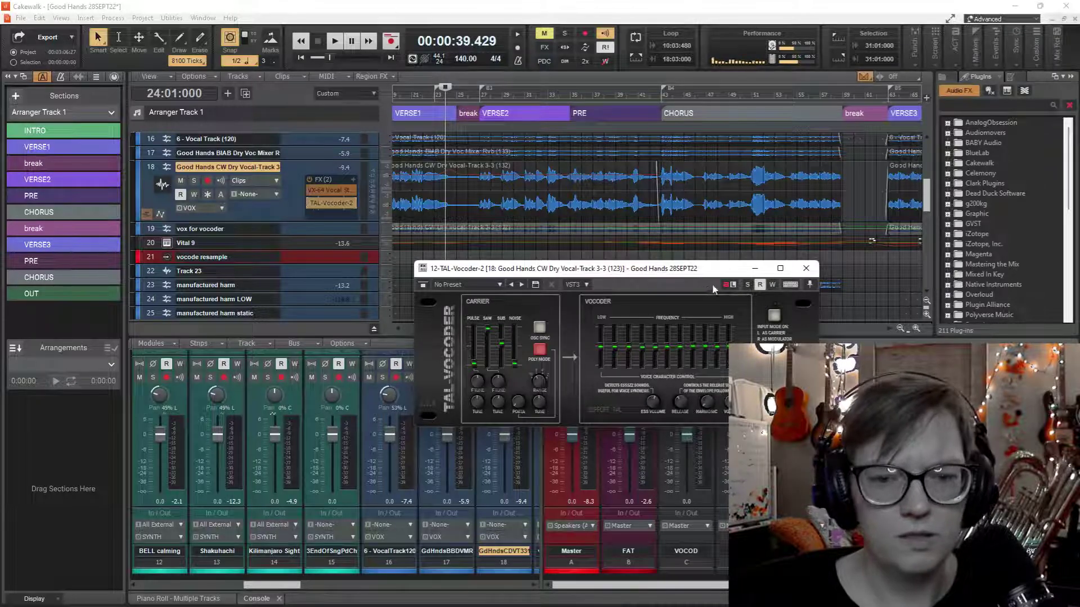
left_click_drag(697, 275, 448, 179)
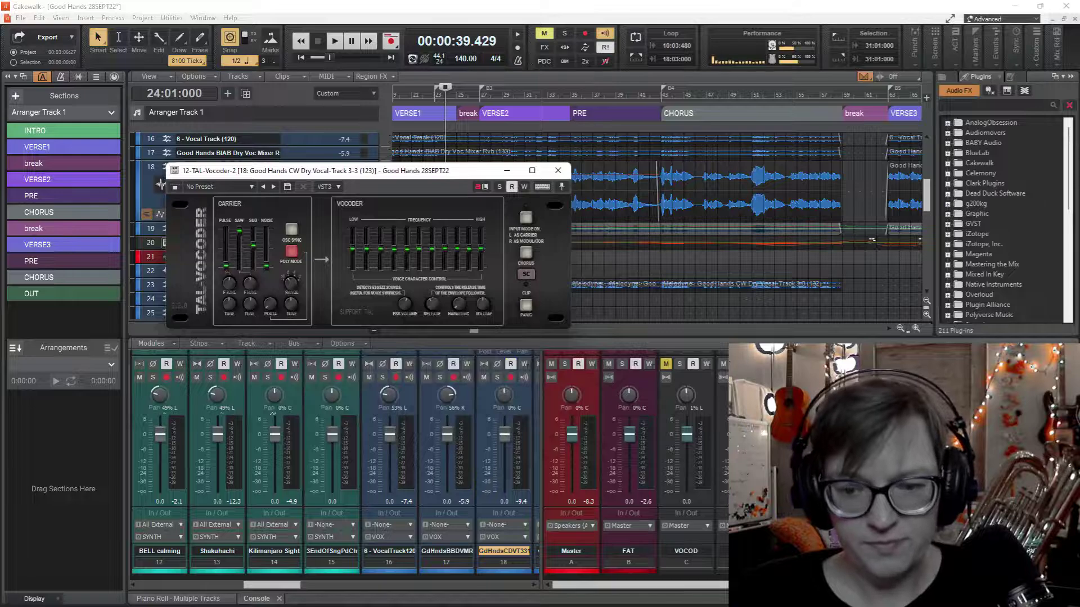
scroll(698, 386, "up", 3)
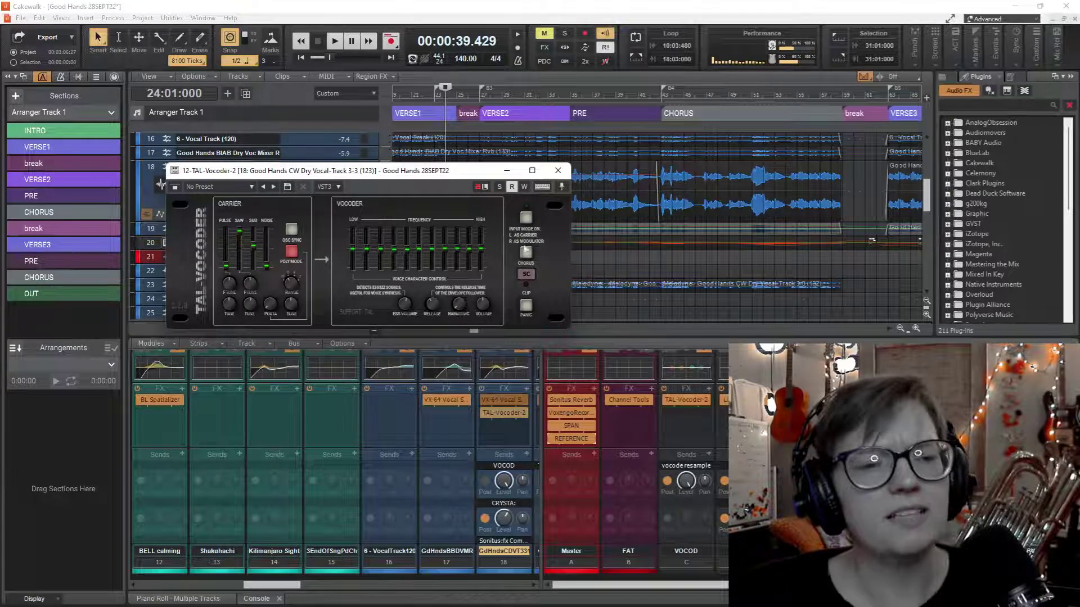
left_click(558, 170)
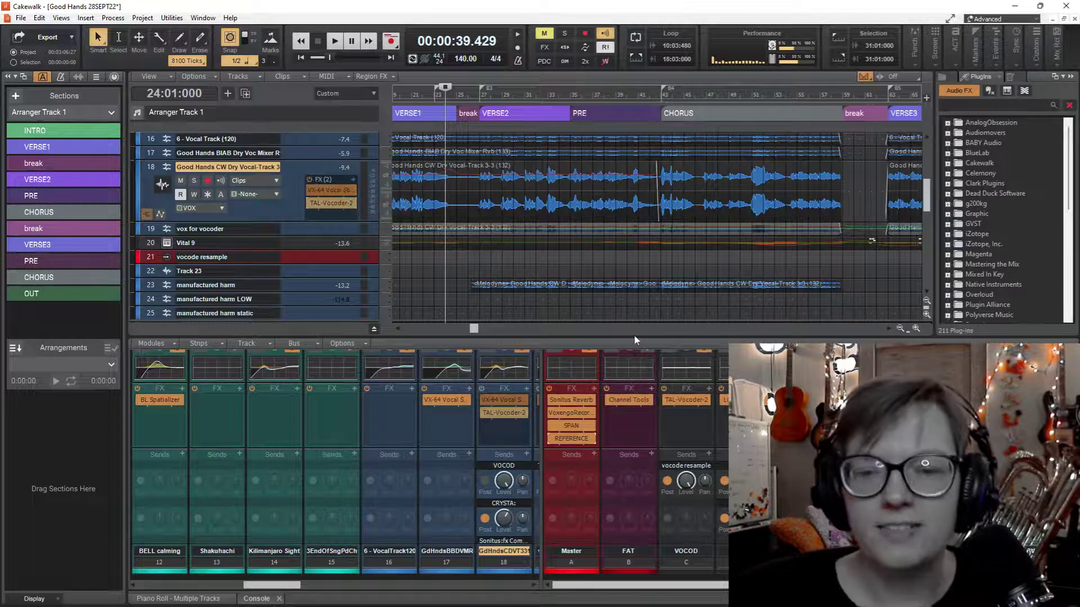
Enlarge the console to show the effects and sends, and view the TAL-Vocoder-2 on the VOCOD bus before closing it.
left_click_drag(637, 337, 636, 204)
scroll(693, 322, "up", 3)
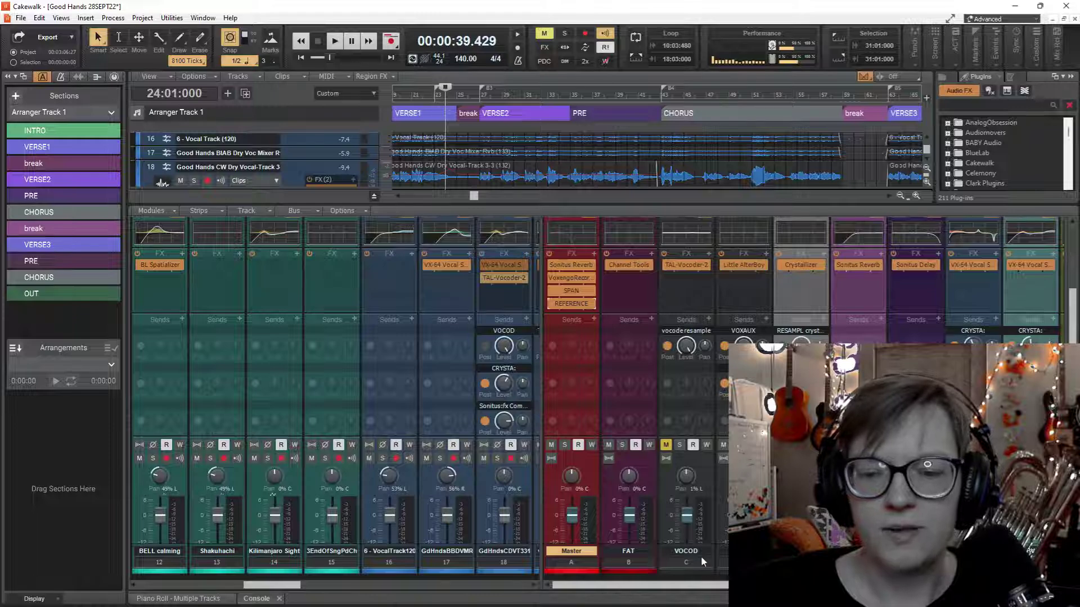
double_click(686, 264)
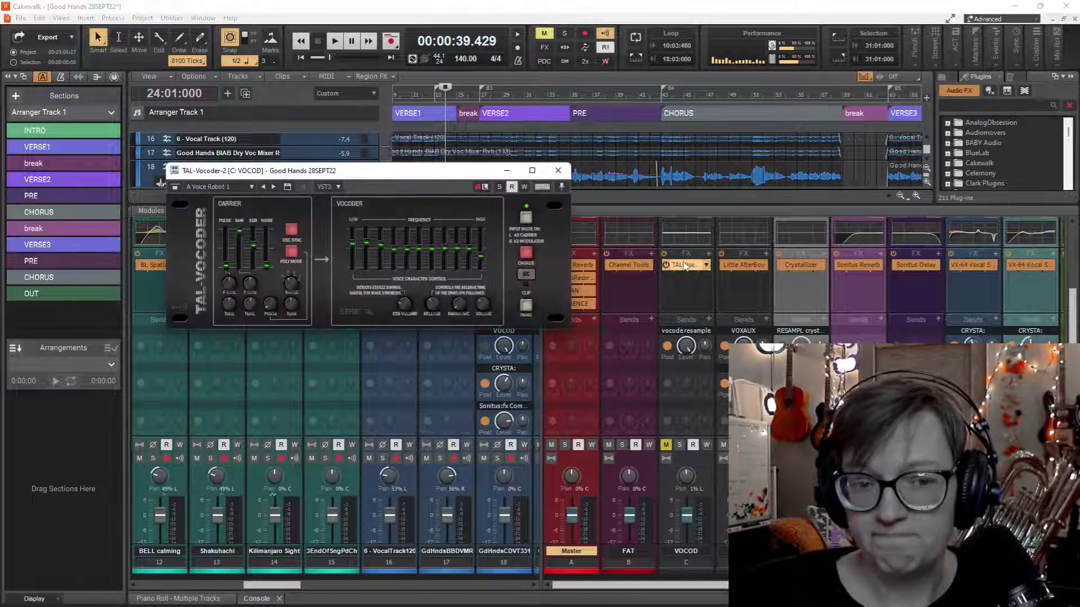
left_click(557, 171)
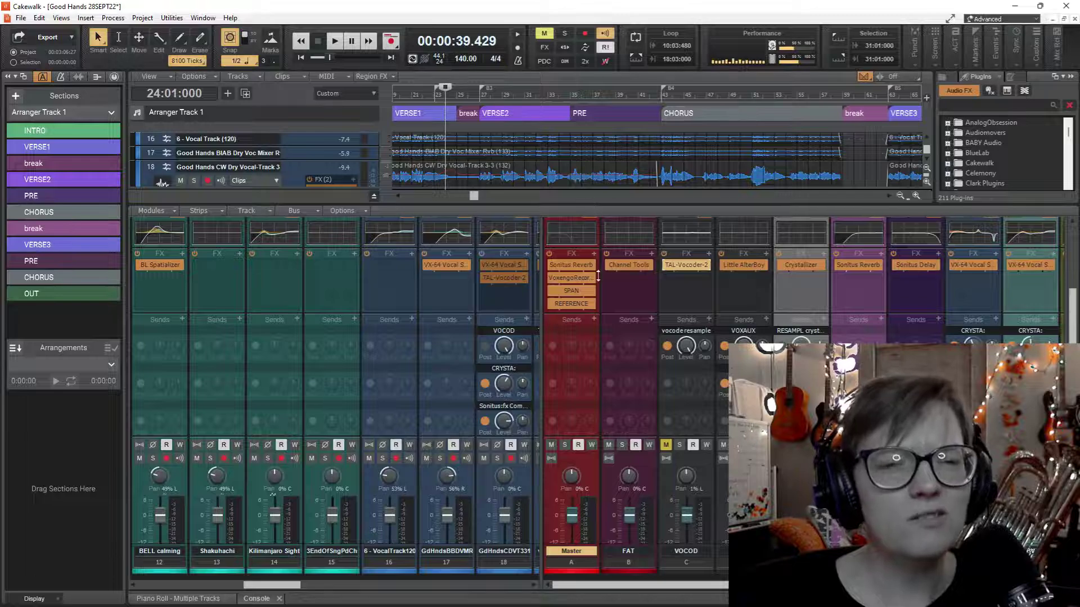
Unmute and solo the VOCOD bus, and play the song briefly from measure 41 to hear it alone.
left_click_drag(597, 276, 592, 274)
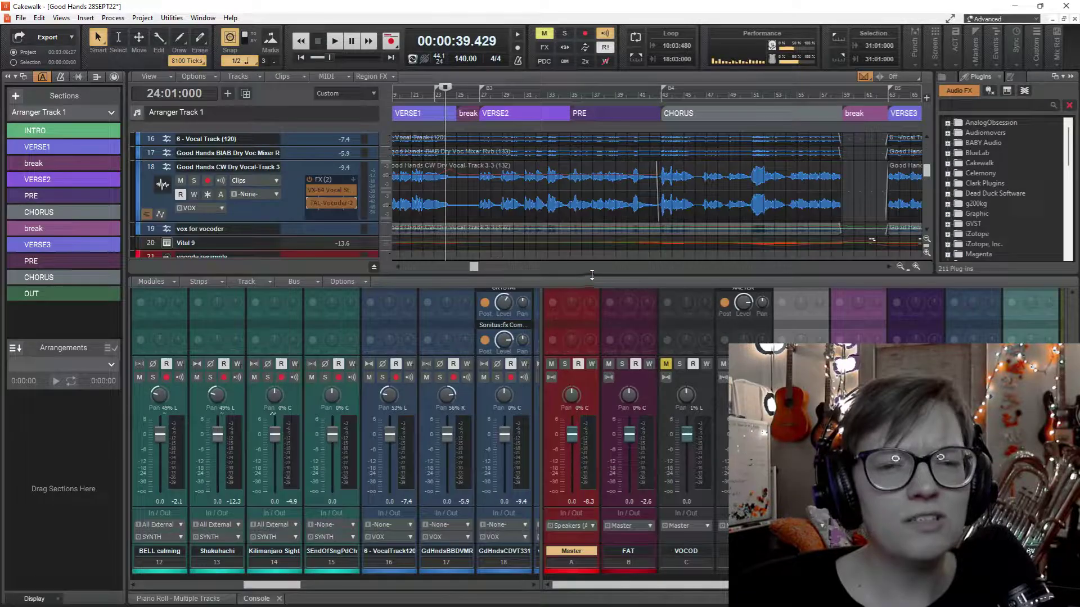
left_click(637, 247)
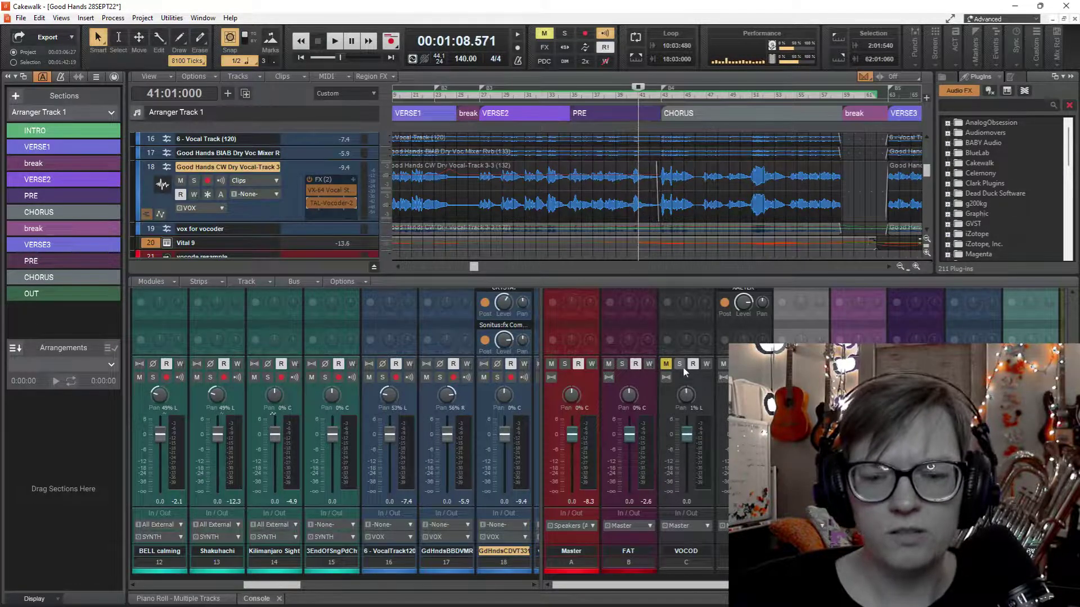
left_click(668, 365)
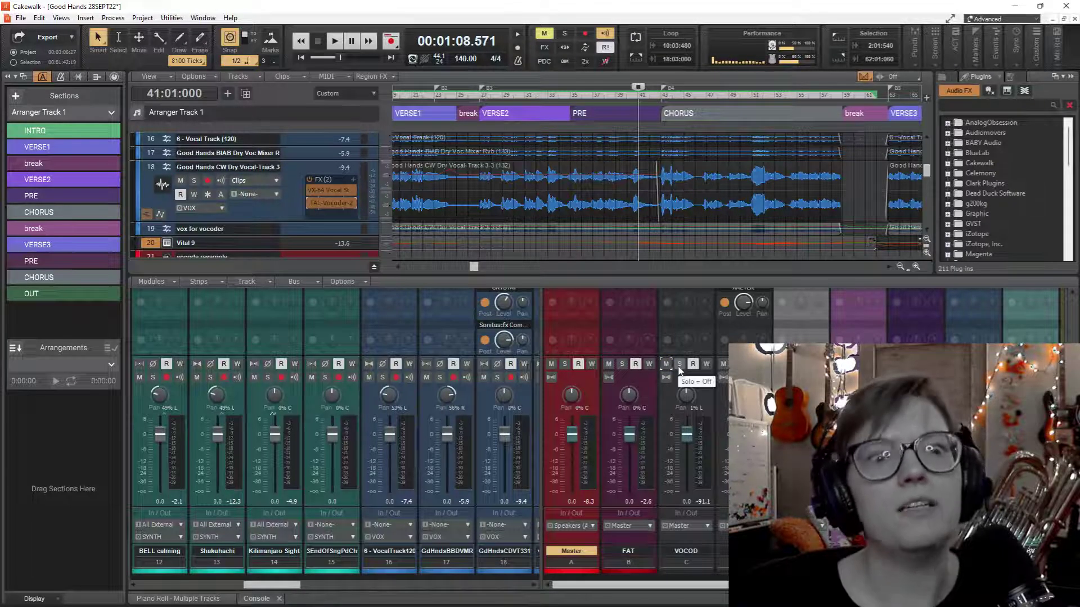
left_click(679, 364)
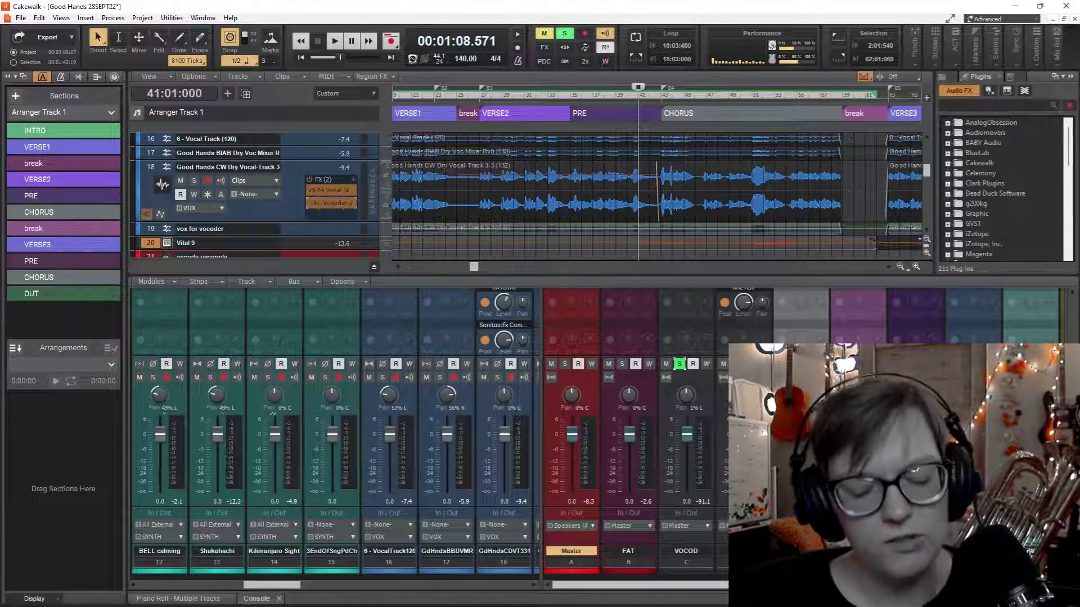
key("space")
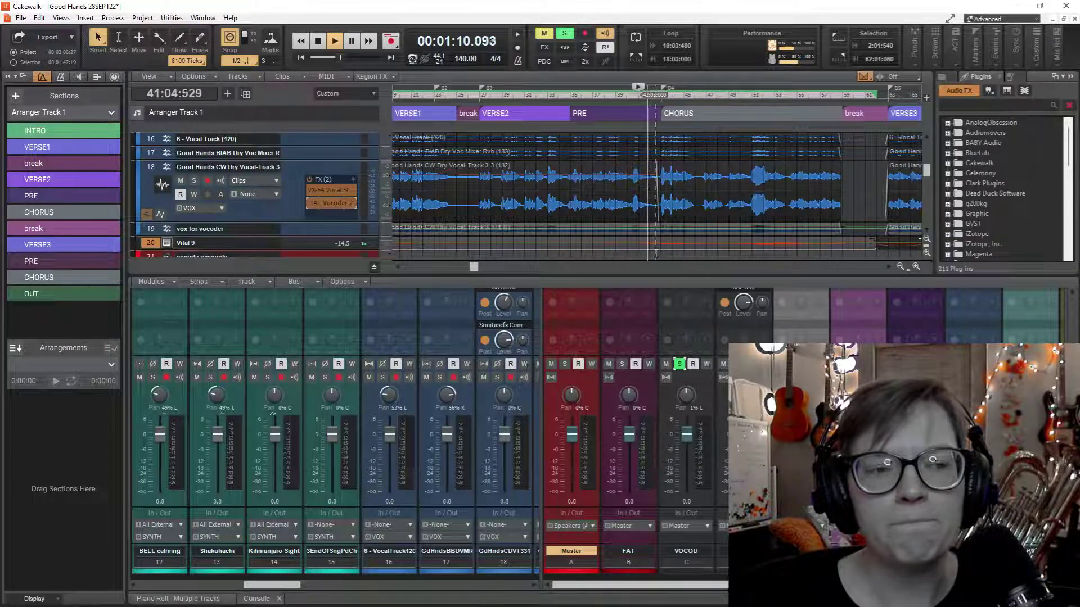
key("space")
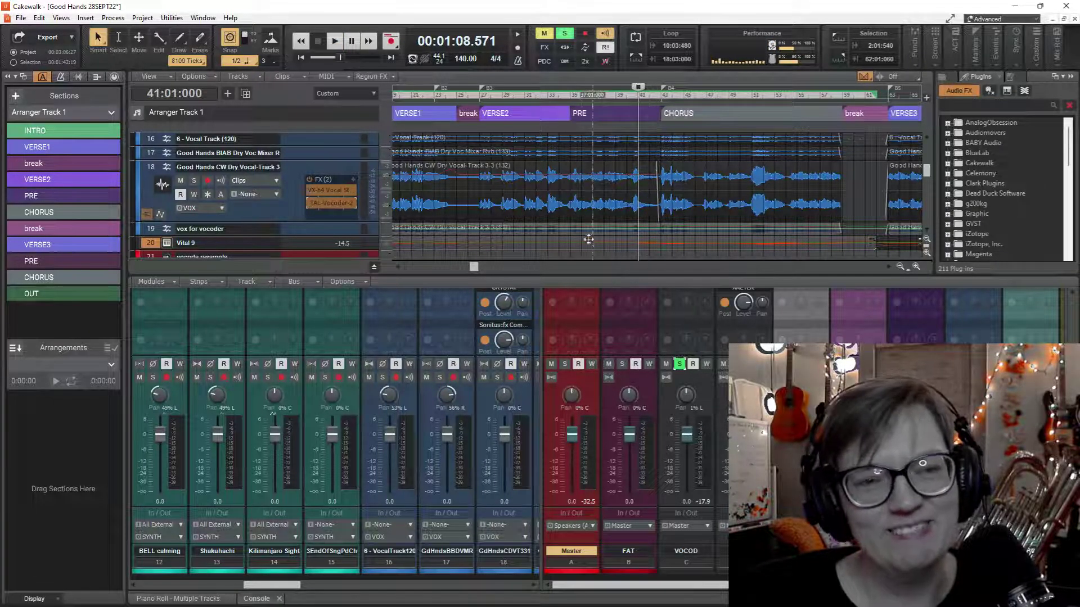
Play the soloed vocoder from measure 43, open the Vital 9 clip's notes in the Piano Roll, and stop playback.
left_click(662, 245)
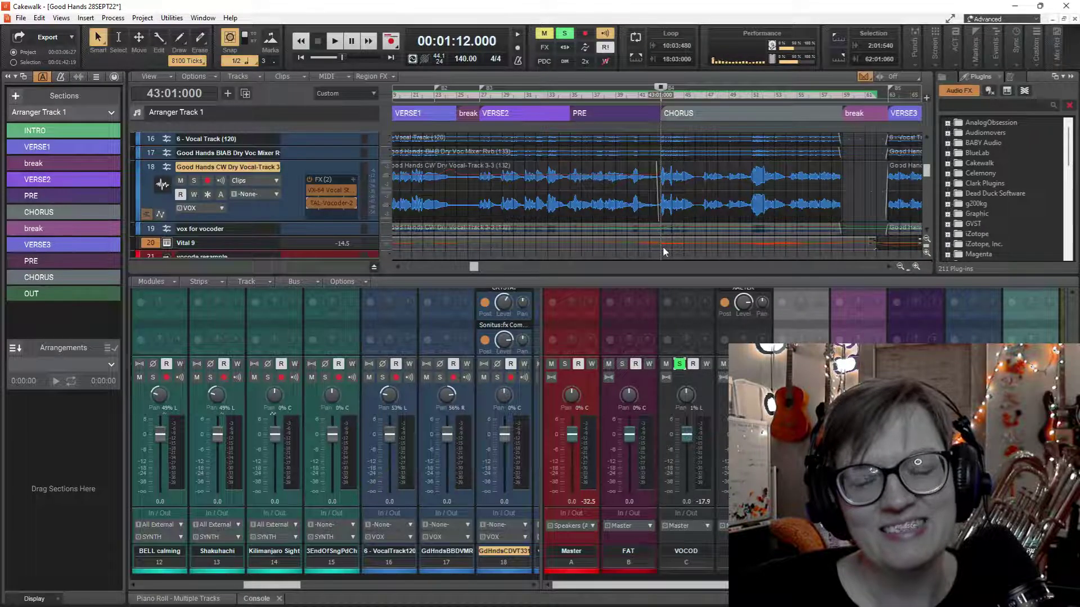
key("space")
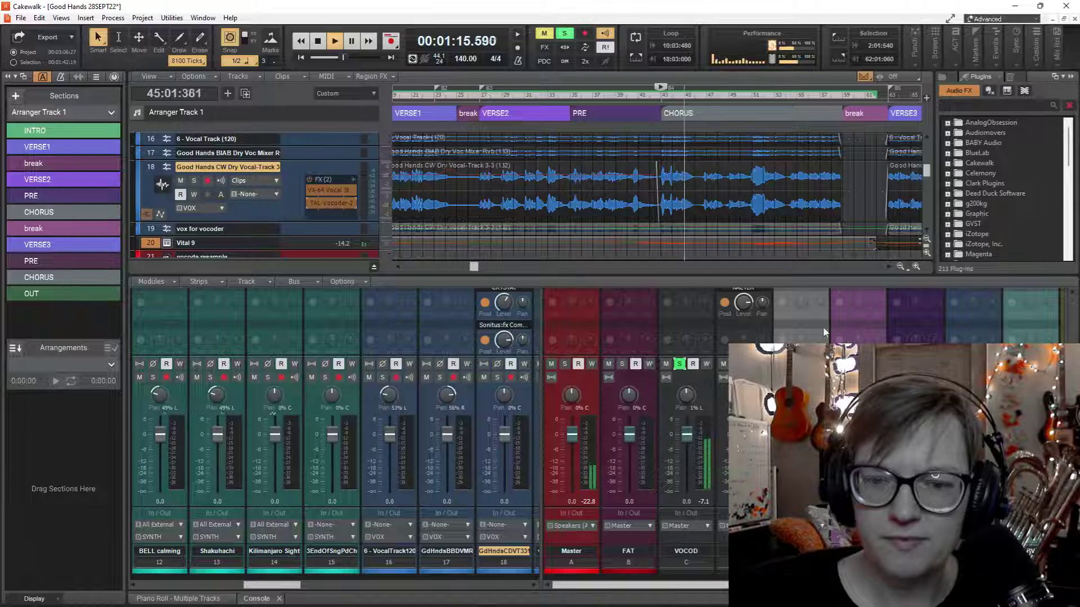
double_click(674, 241)
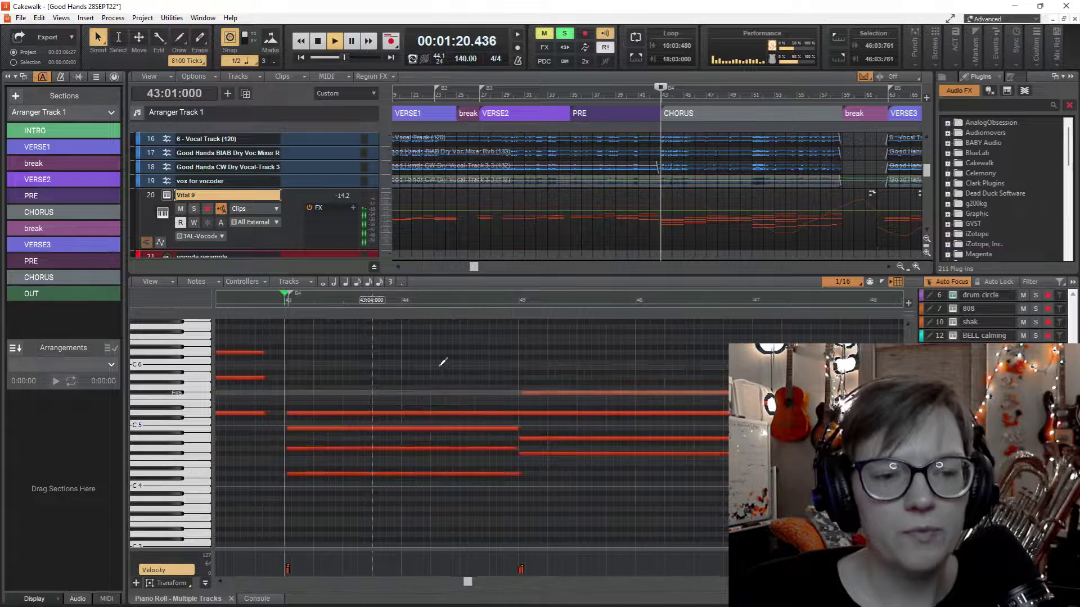
key("space")
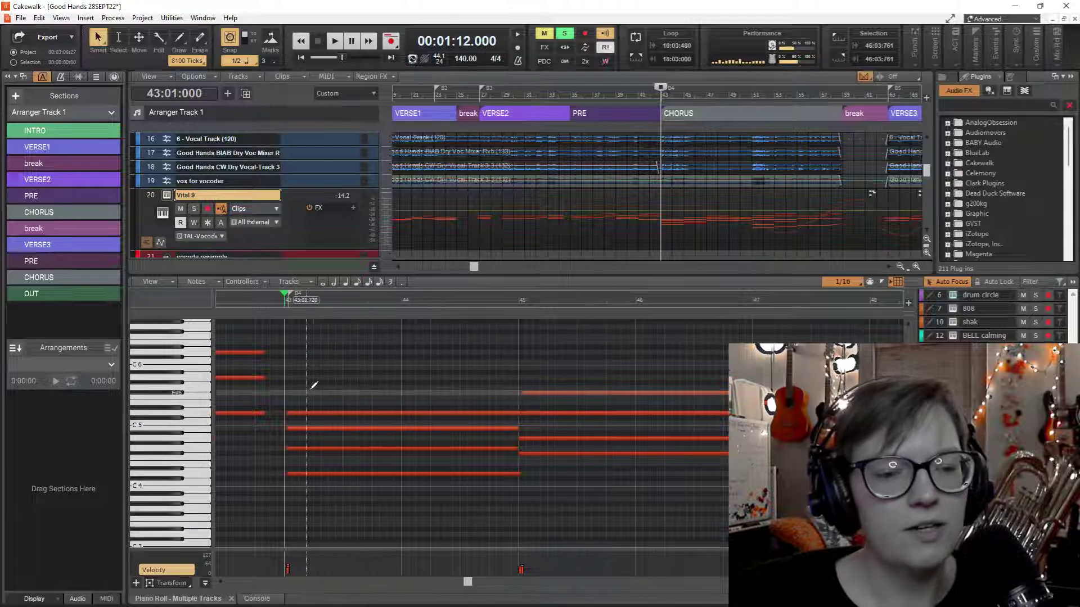
Expand the "vox for vocoder" track, return to the Console, and check the input mode of the VOCOD bus's TAL-Vocoder-2 before closing it.
left_click(479, 183)
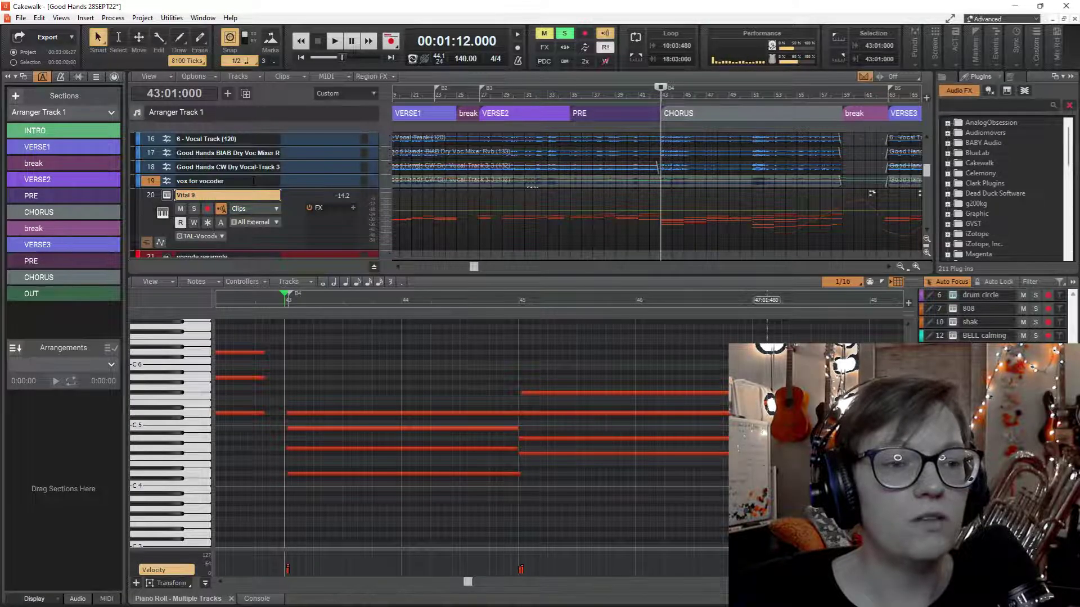
left_click(254, 180)
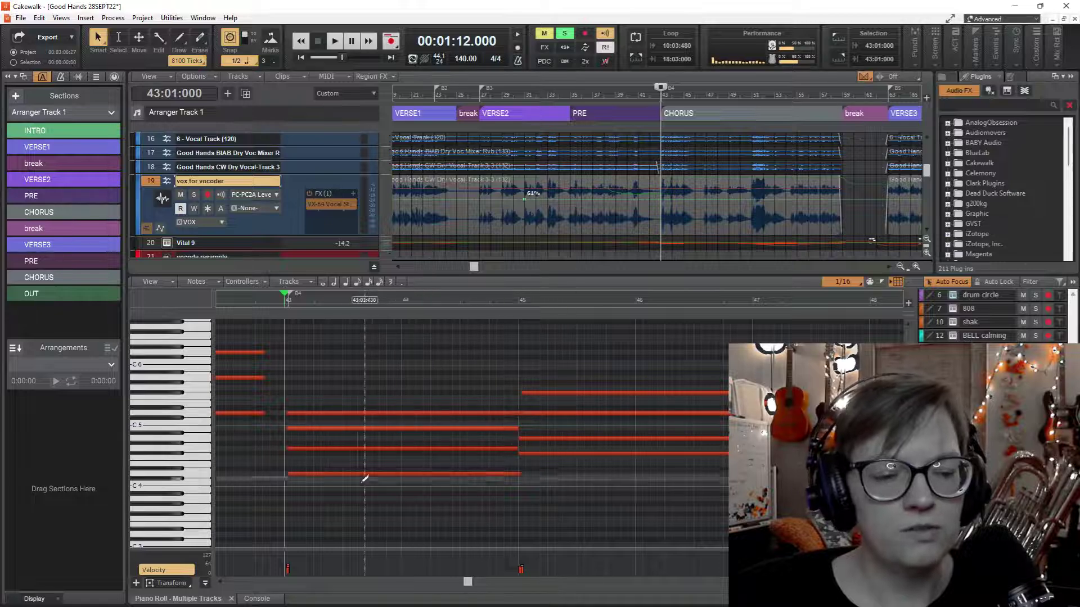
left_click(258, 599)
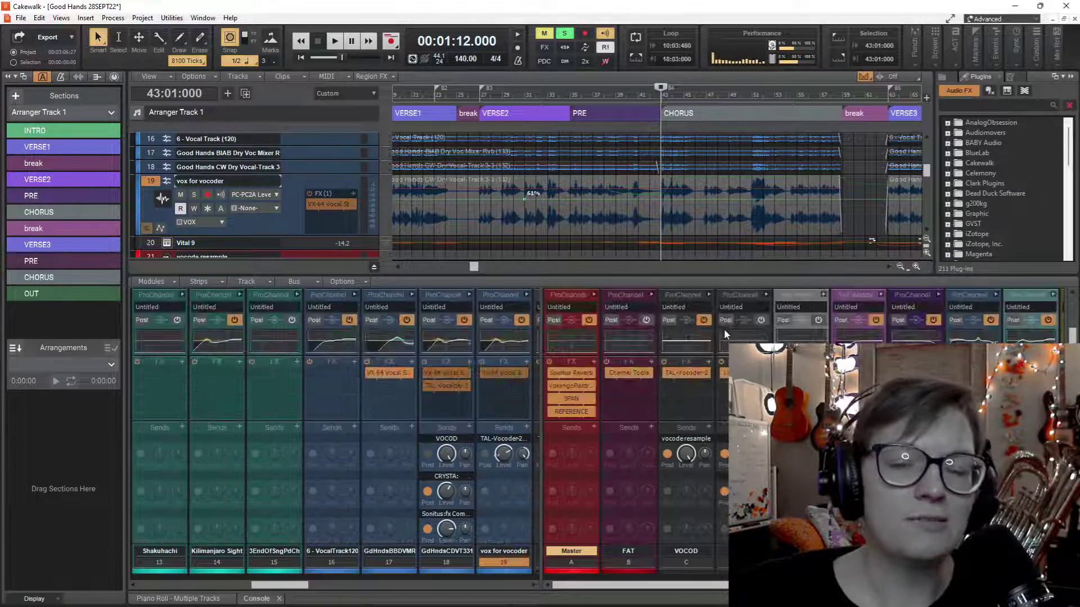
double_click(694, 378)
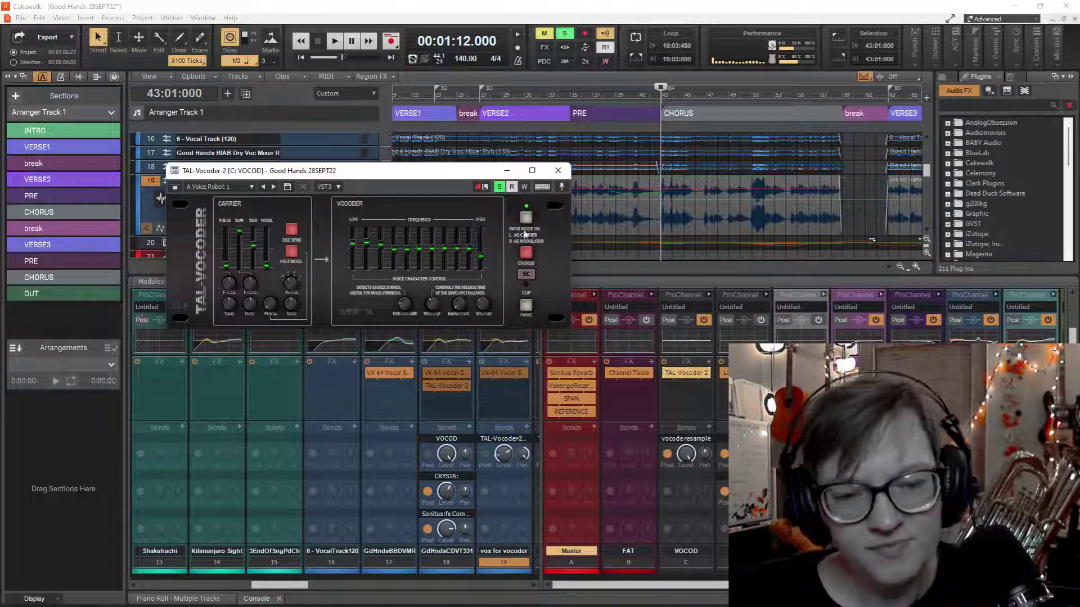
left_click(557, 171)
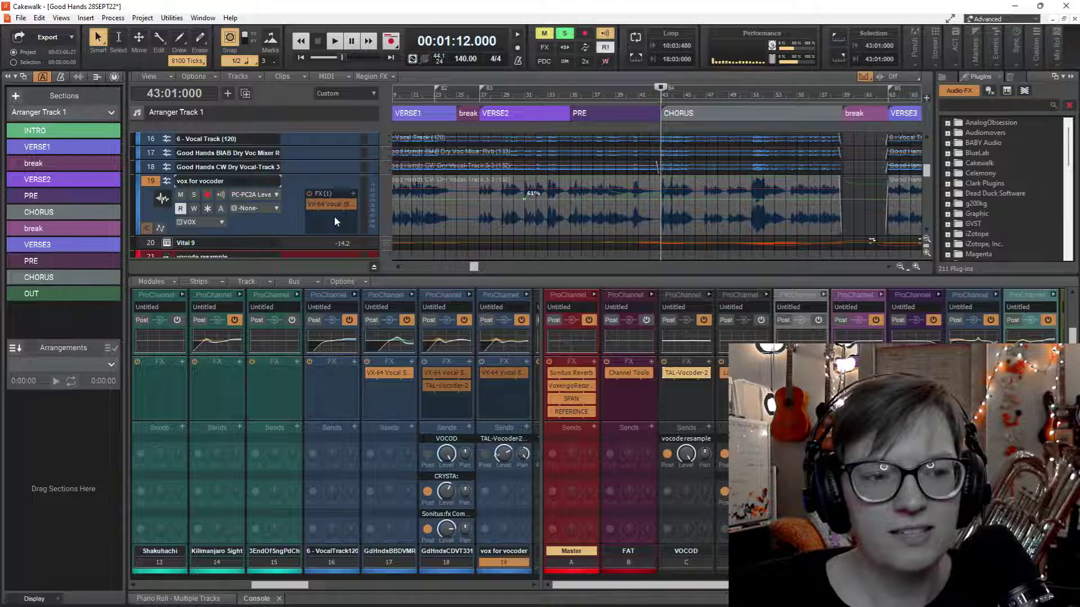
Select the Vital 9 track, examine its send pan into TAL-Vocoder-2, and compare it with the VOCOD bus's plug-in and the neighbouring vocal strips.
left_click(270, 243)
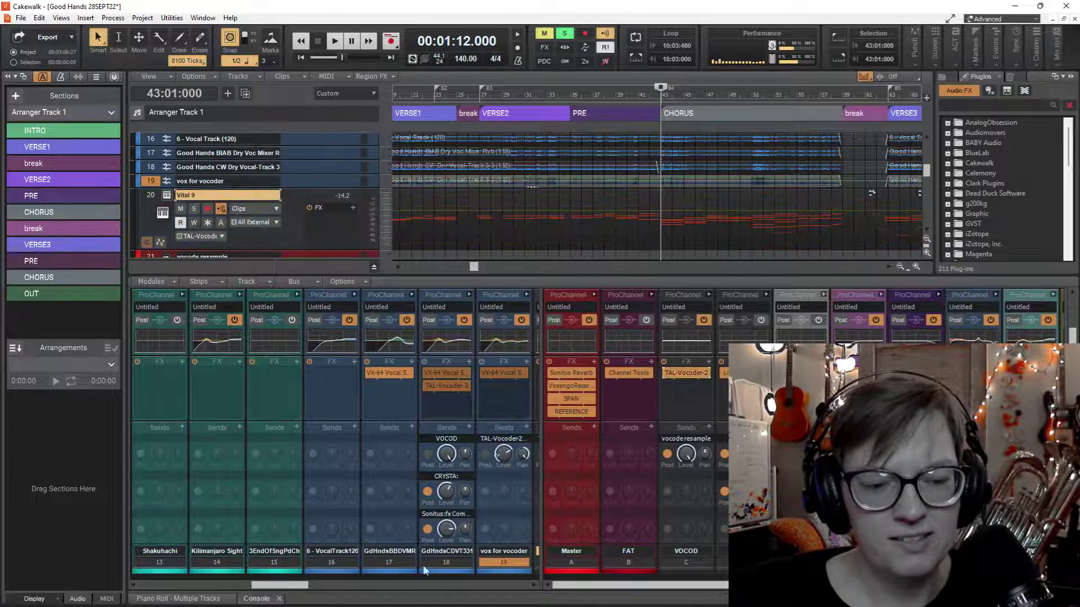
left_click_drag(279, 585, 329, 604)
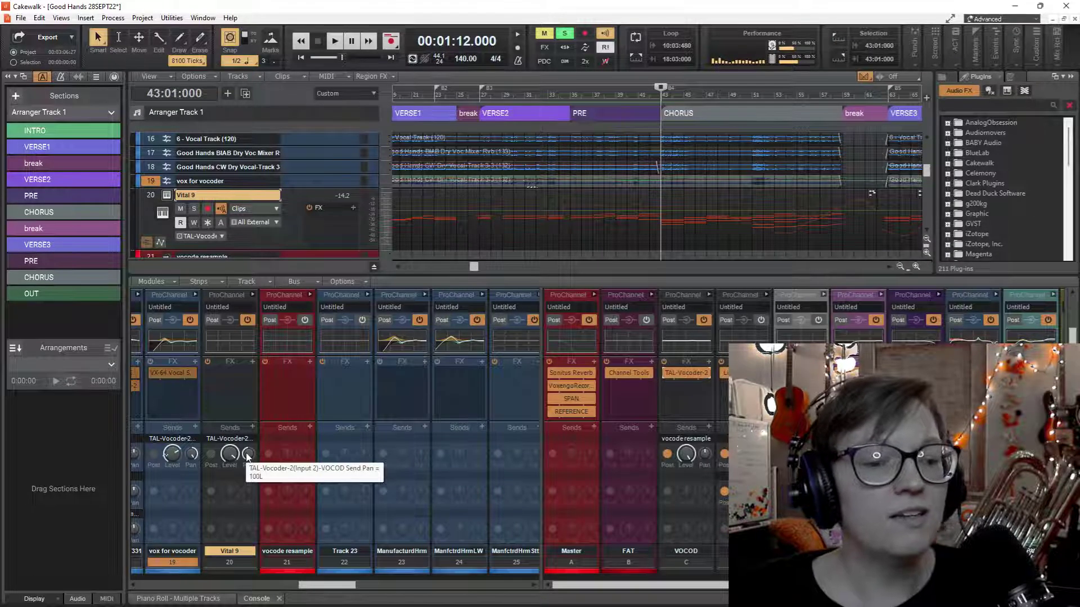
double_click(689, 374)
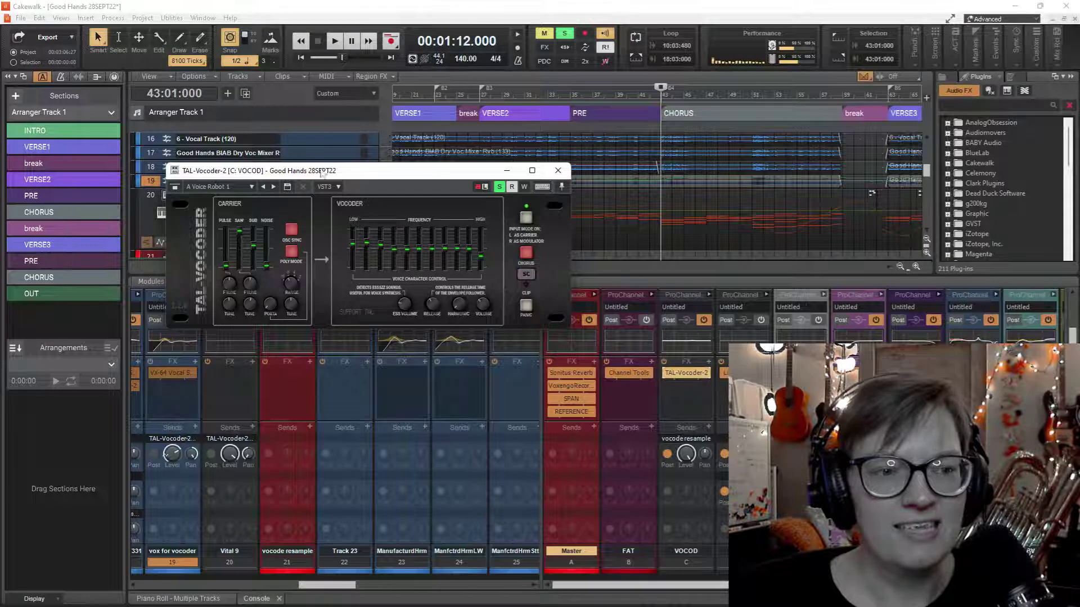
left_click(558, 171)
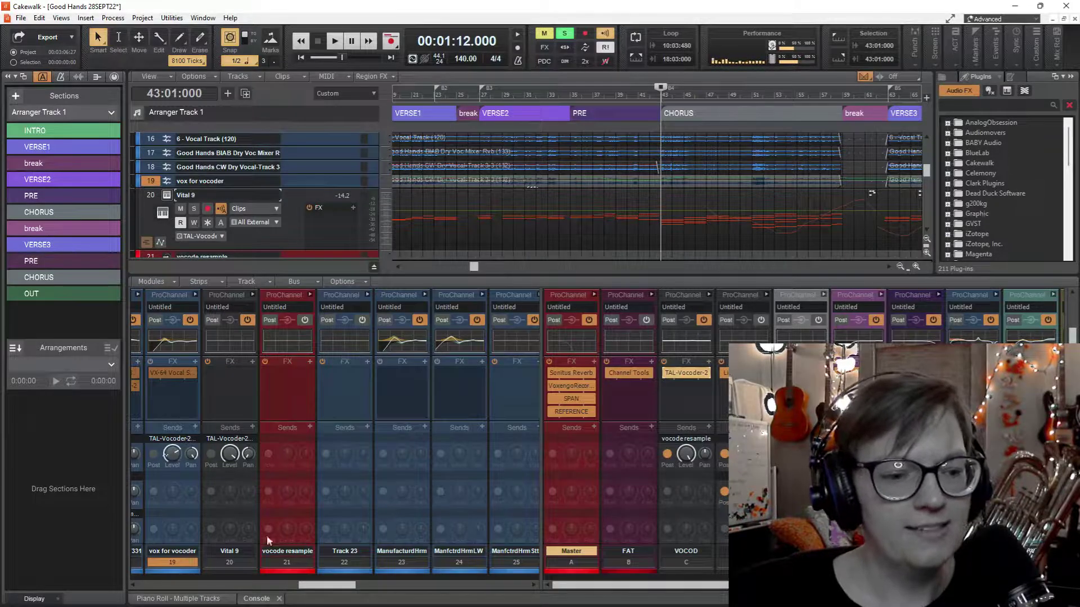
left_click_drag(332, 587, 306, 588)
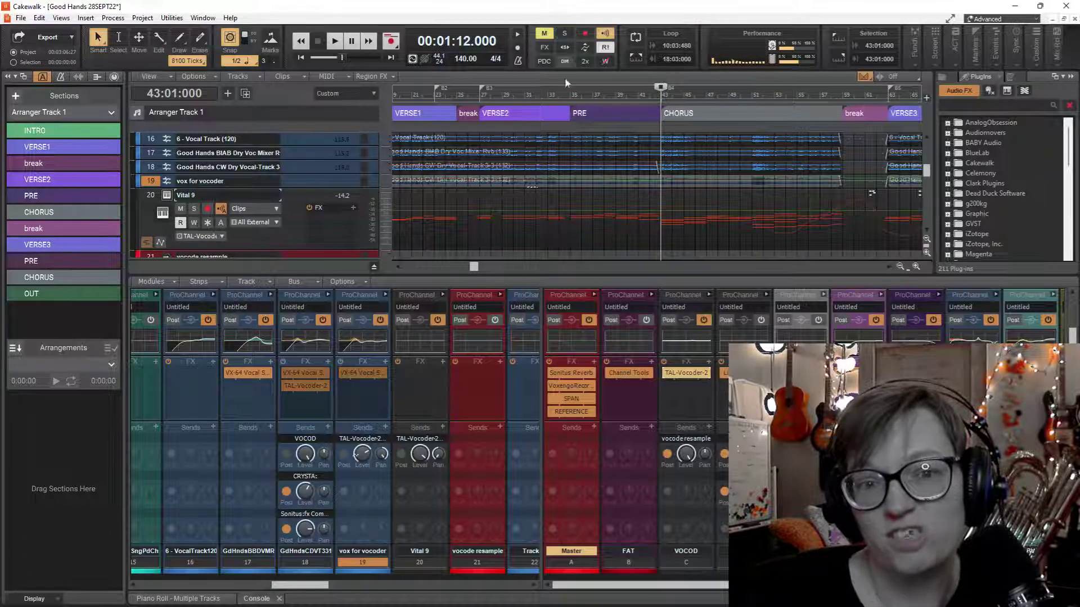
Play the song from 10:03:000, just before VERSE1, and enlarge the track area above the Console.
left_click(309, 58)
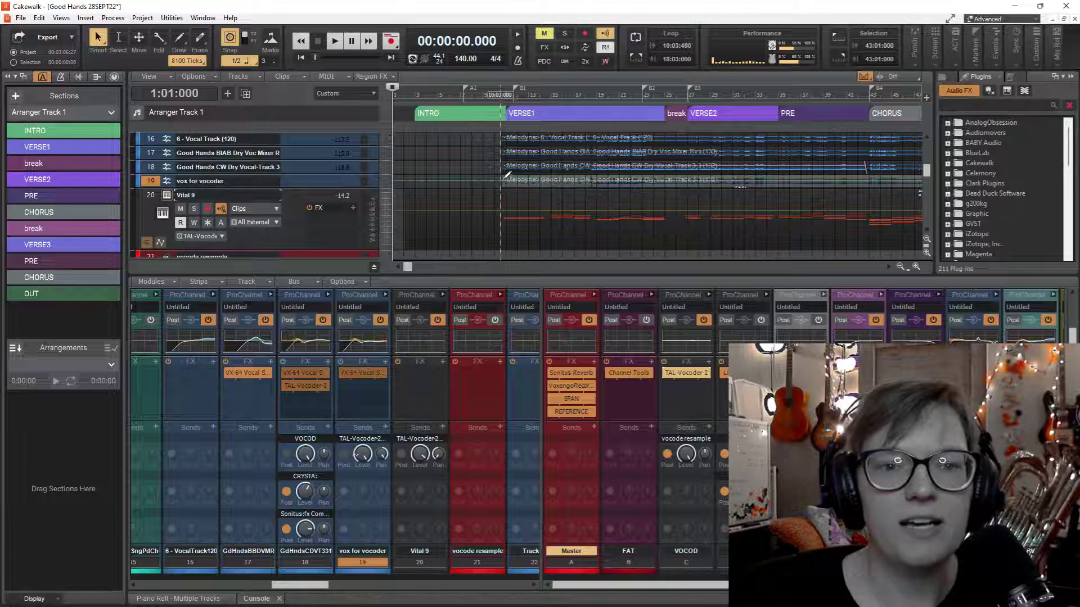
left_click(501, 214)
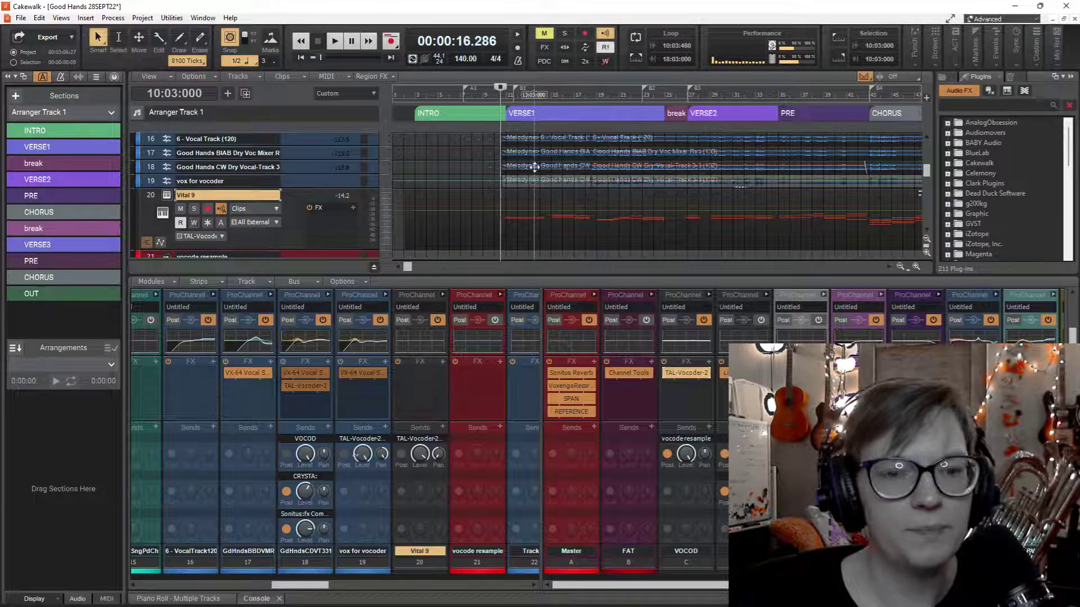
key("space")
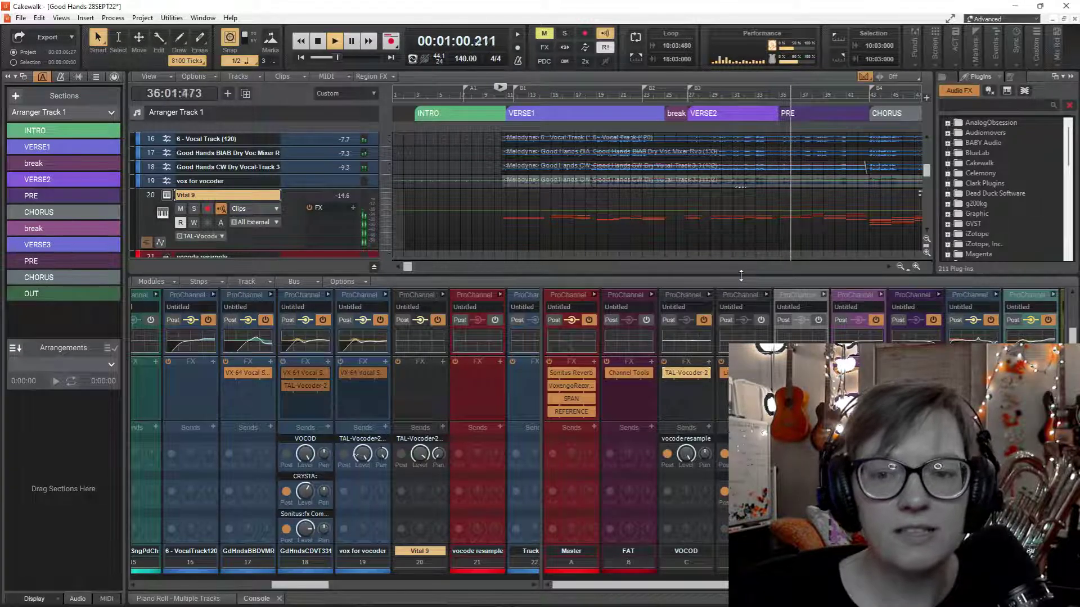
left_click_drag(741, 275, 740, 289)
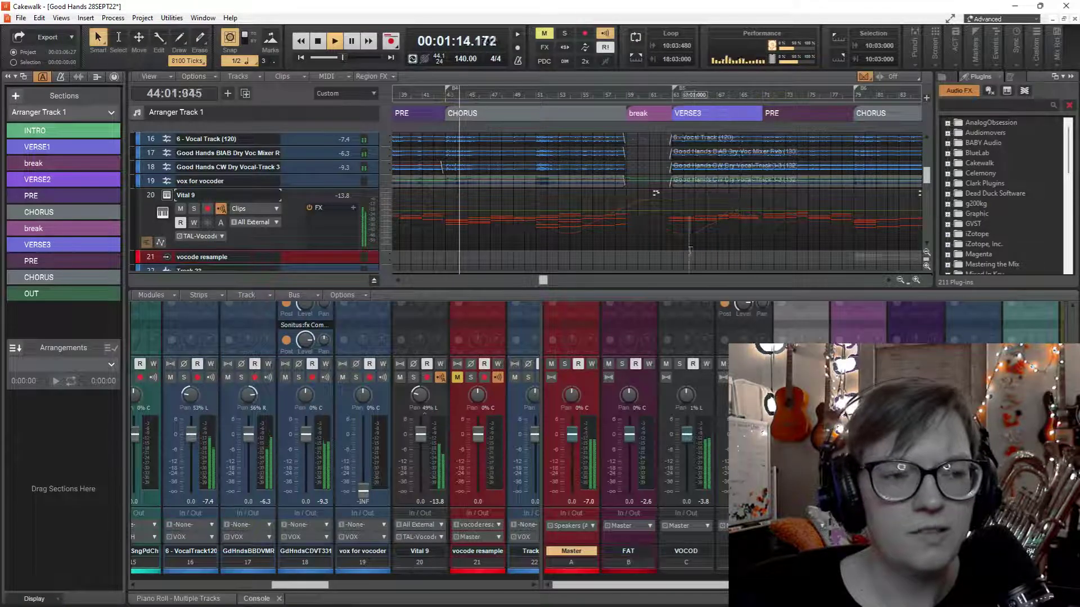
left_click_drag(657, 289, 653, 306)
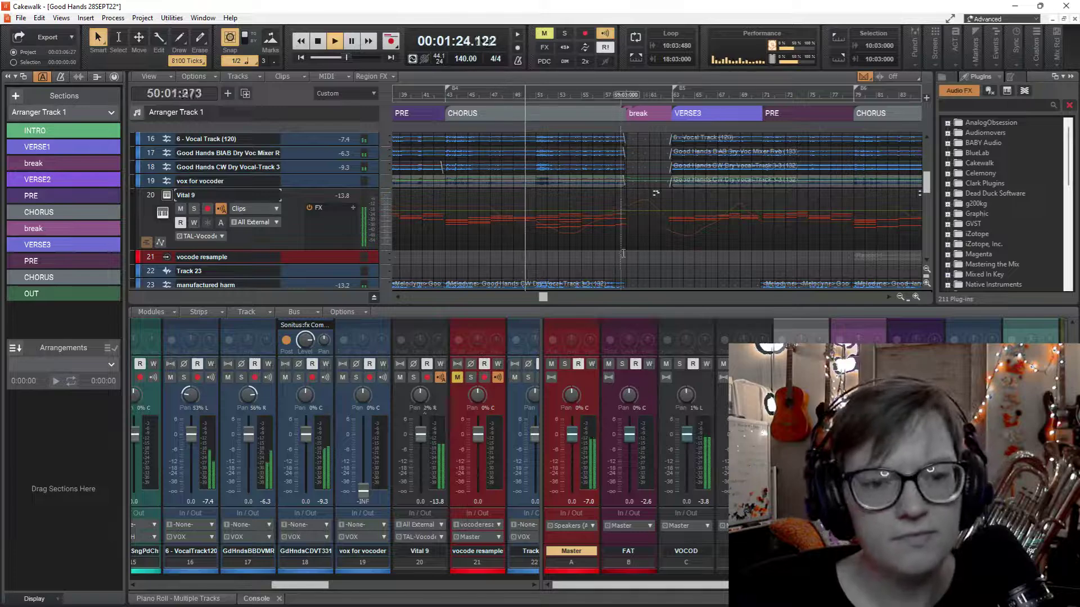
Expand the Shakuhachi track, solo it briefly during playback, then unsolo it and stop the song.
scroll(648, 251, "down", 2)
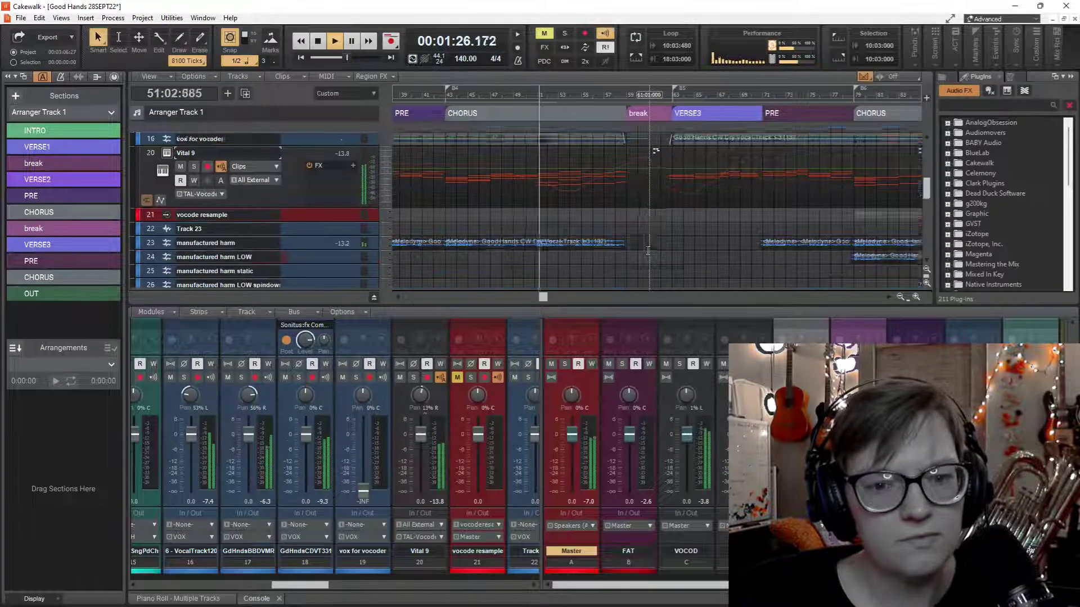
scroll(502, 184, "down", 3)
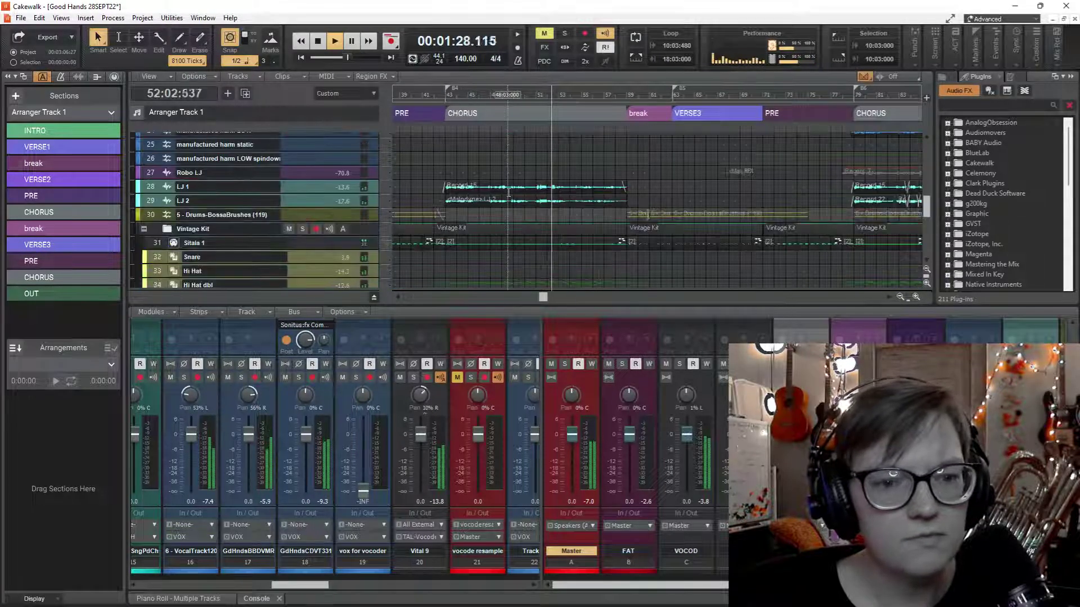
scroll(538, 206, "up", 6)
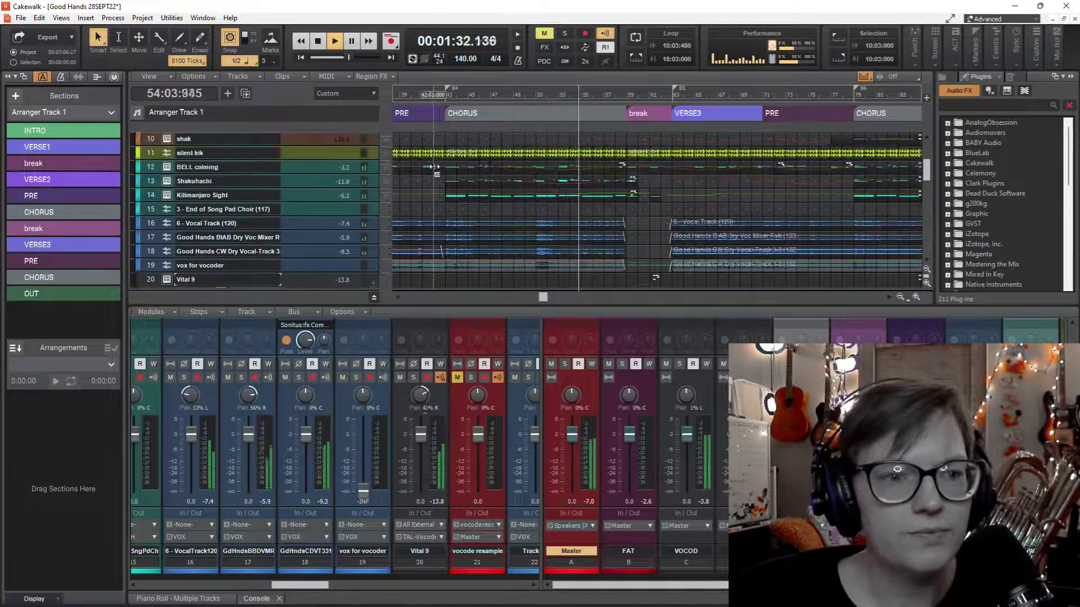
left_click(251, 181)
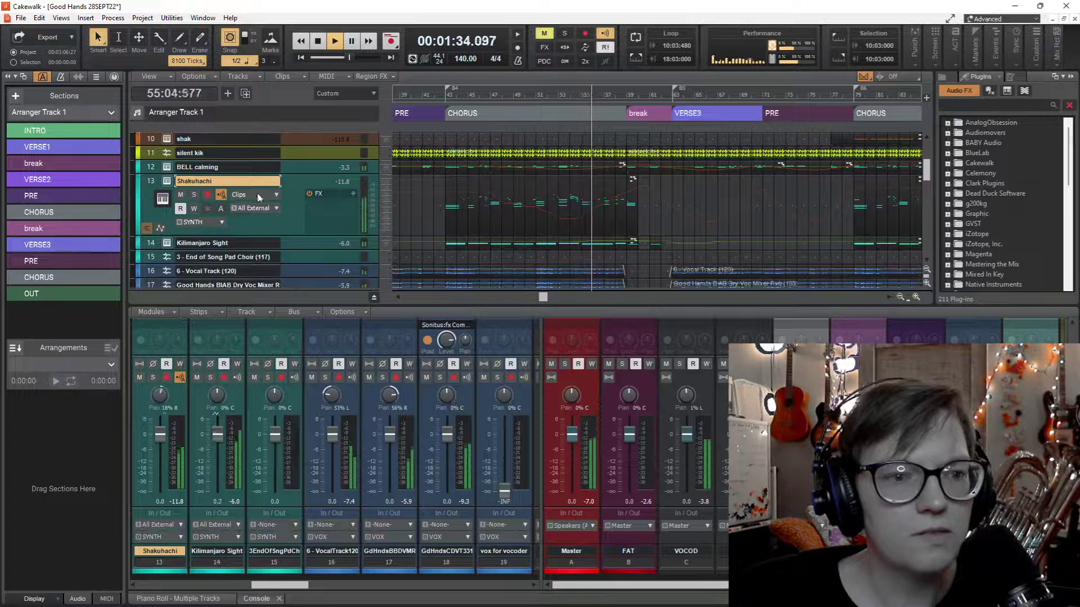
left_click(194, 194)
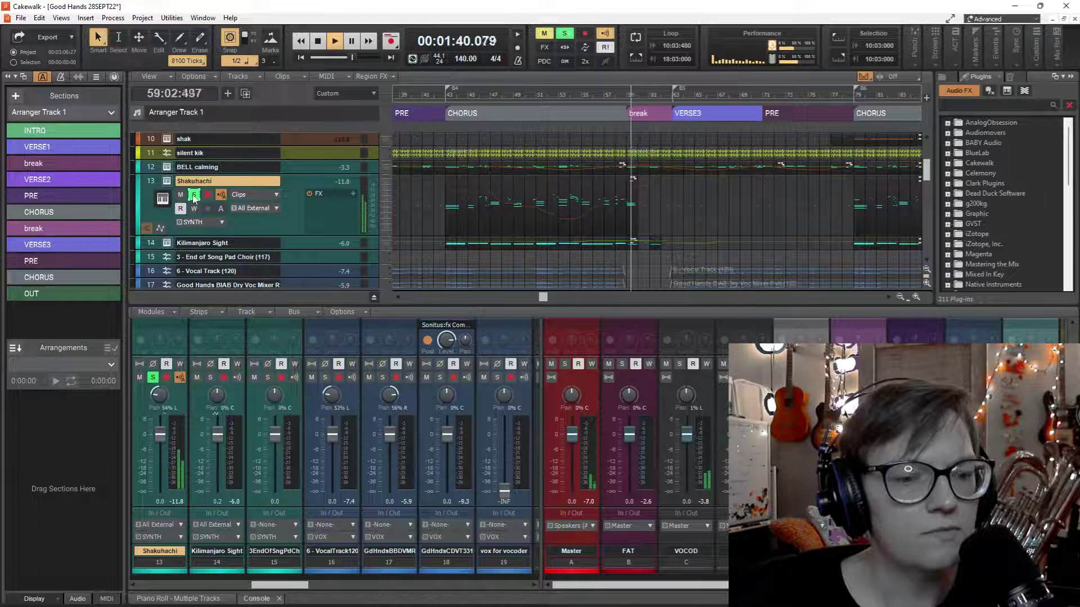
left_click(194, 196)
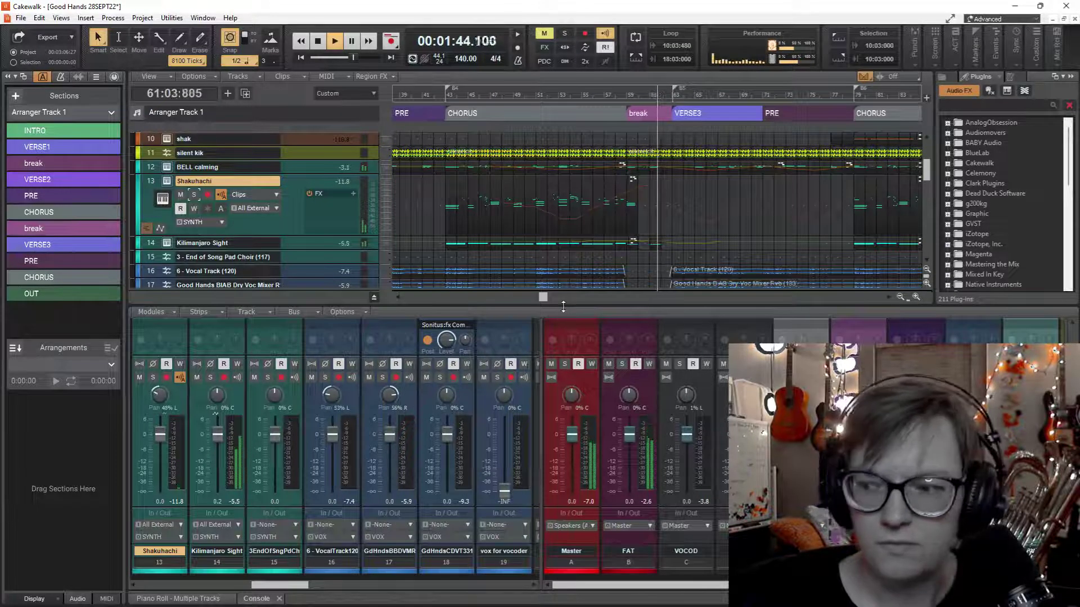
left_click_drag(563, 306, 563, 281)
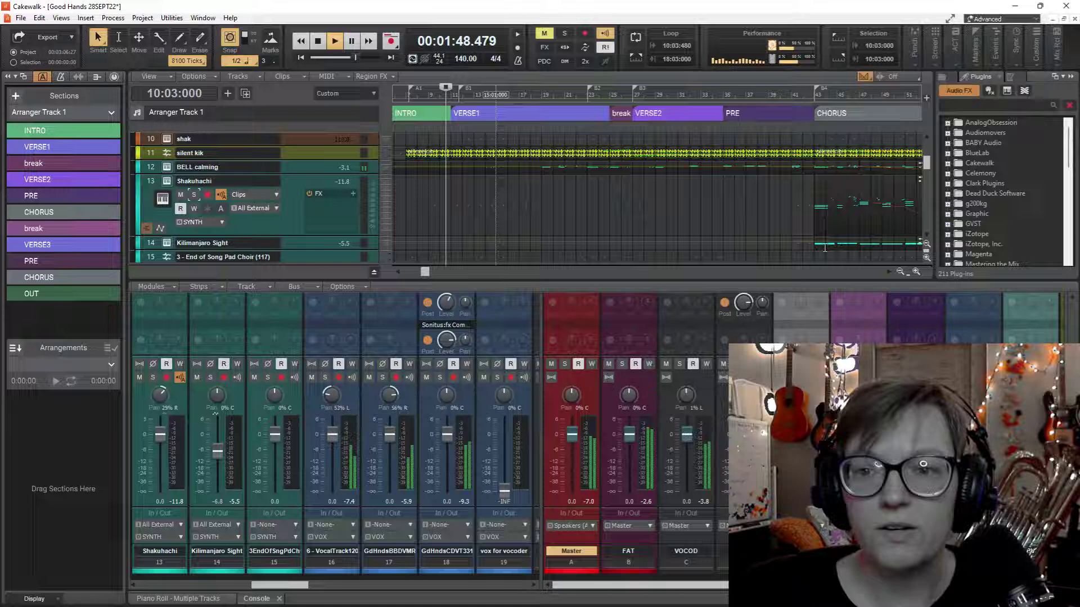
key("space")
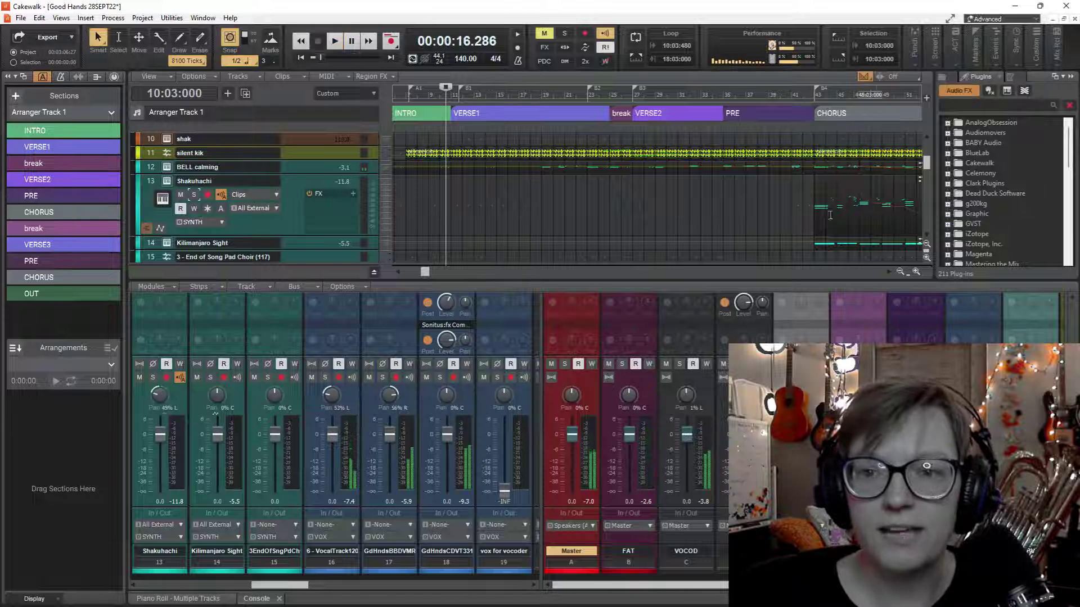
Play the song from the chorus at measure 43, open the Shakuhachi clip's notes in the Piano Roll, stop playback, and select the clip.
left_click(813, 228)
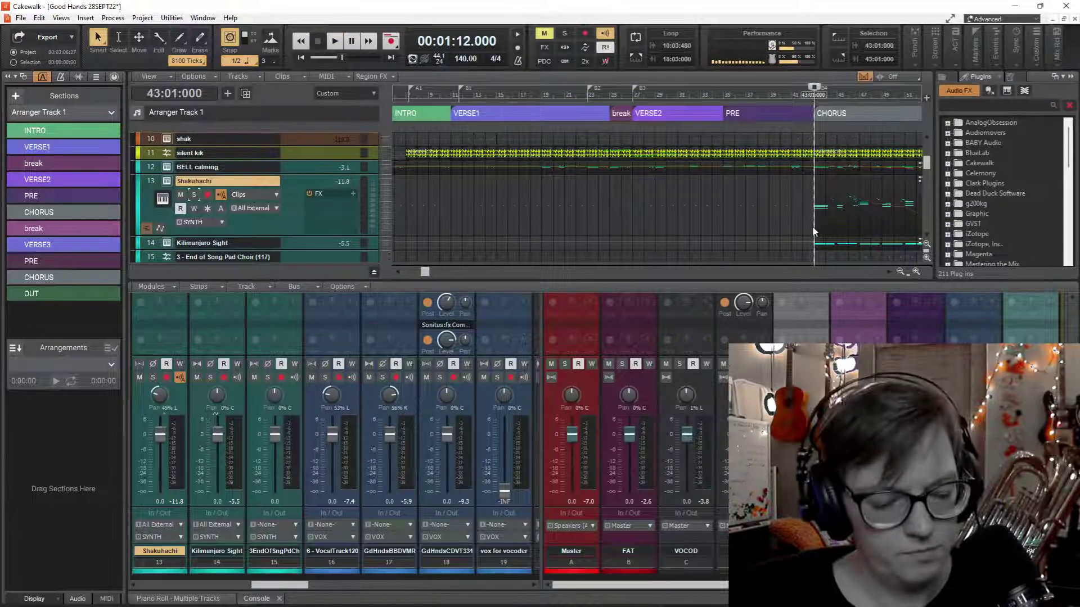
key("space")
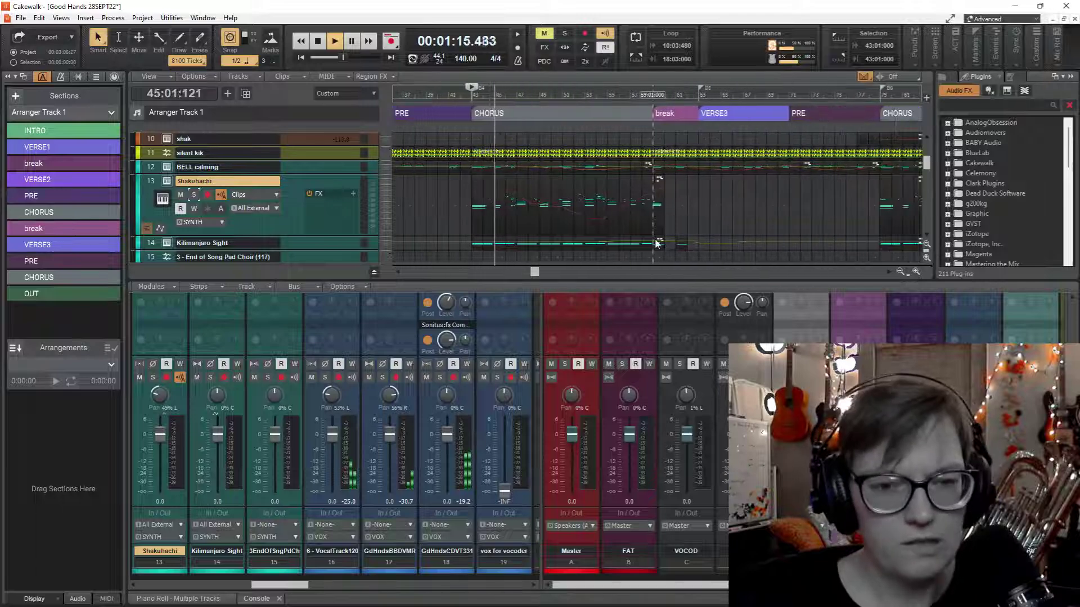
scroll(562, 214, "up", 3)
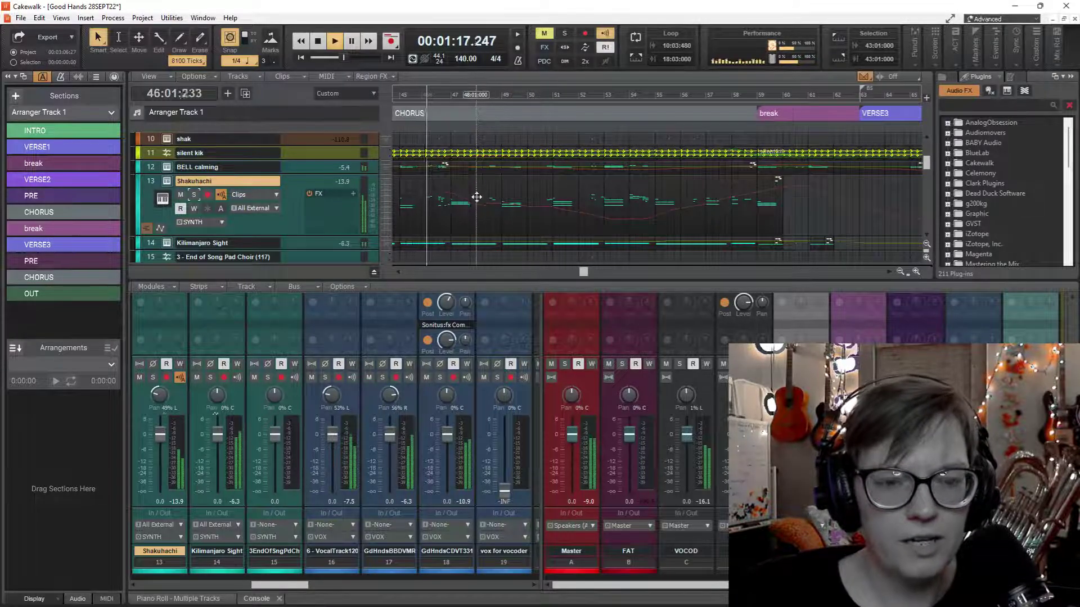
double_click(489, 180)
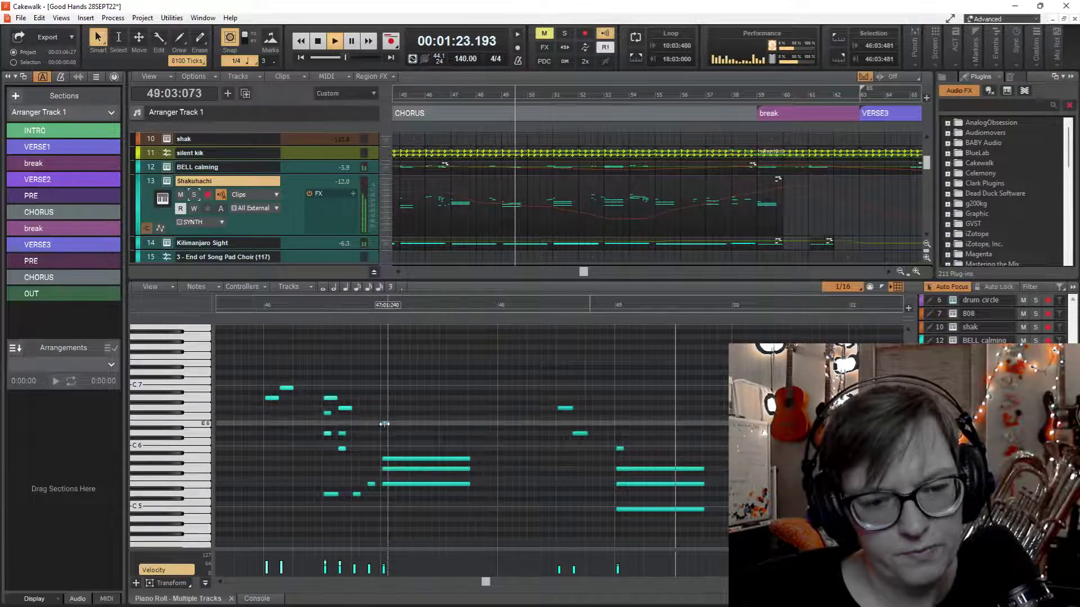
key("space")
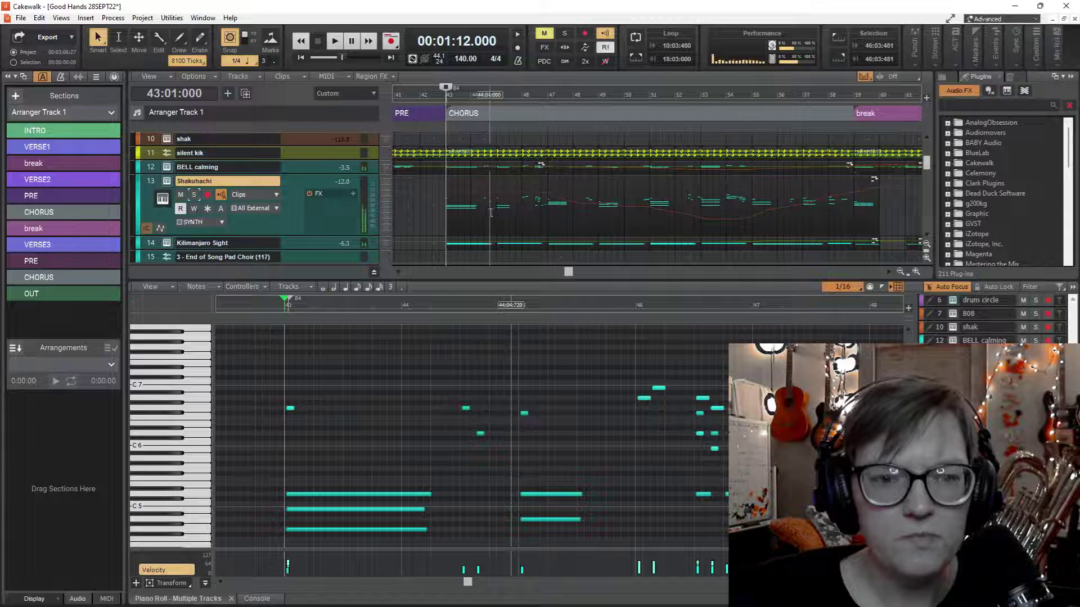
left_click(482, 211)
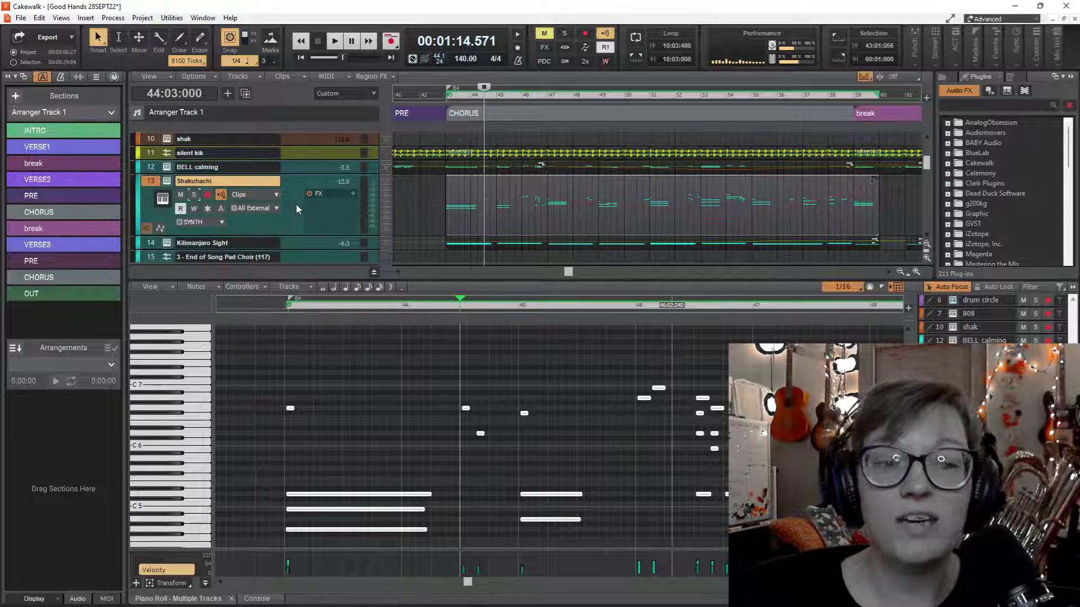
Return to the Console, open the VOCOD bus's TAL-Vocoder-2 to examine its carrier and vocoder controls, and minimize its window.
scroll(296, 205, "down", 3)
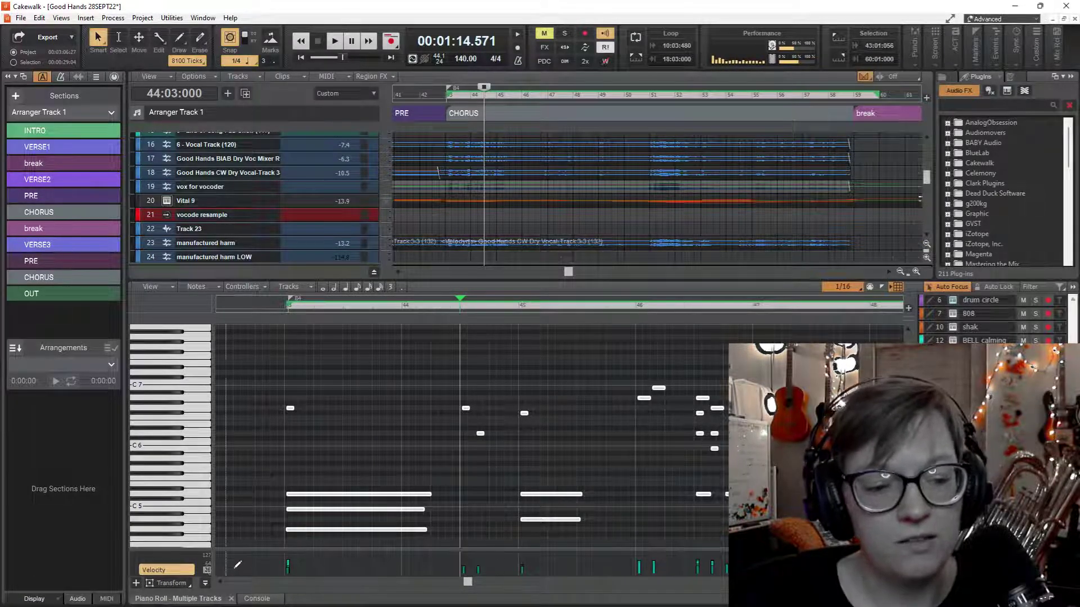
left_click(257, 598)
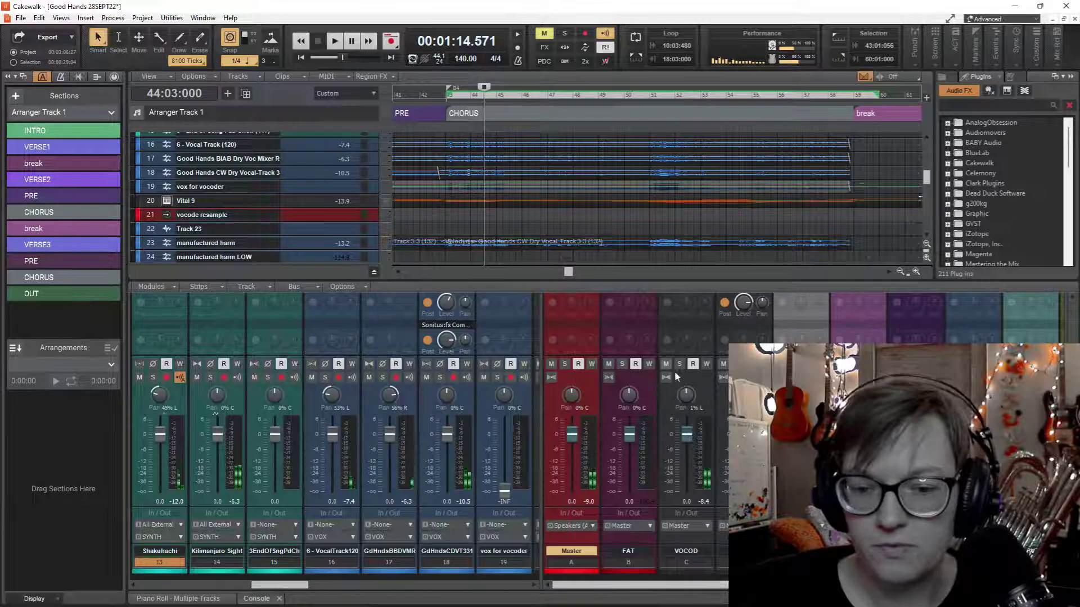
scroll(674, 371, "up", 4)
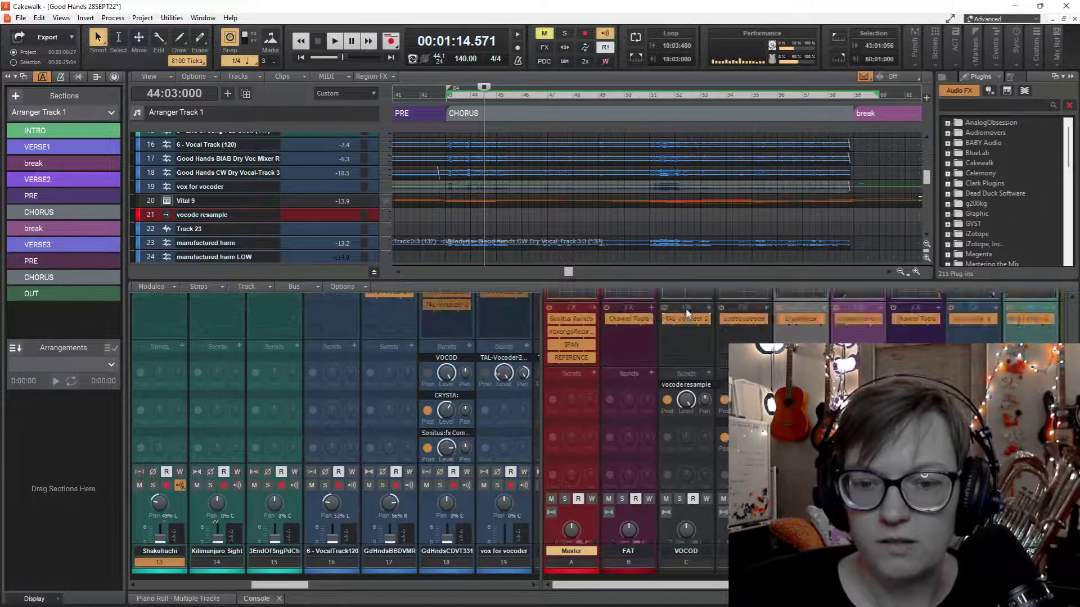
scroll(686, 313, "up", 1)
double_click(681, 345)
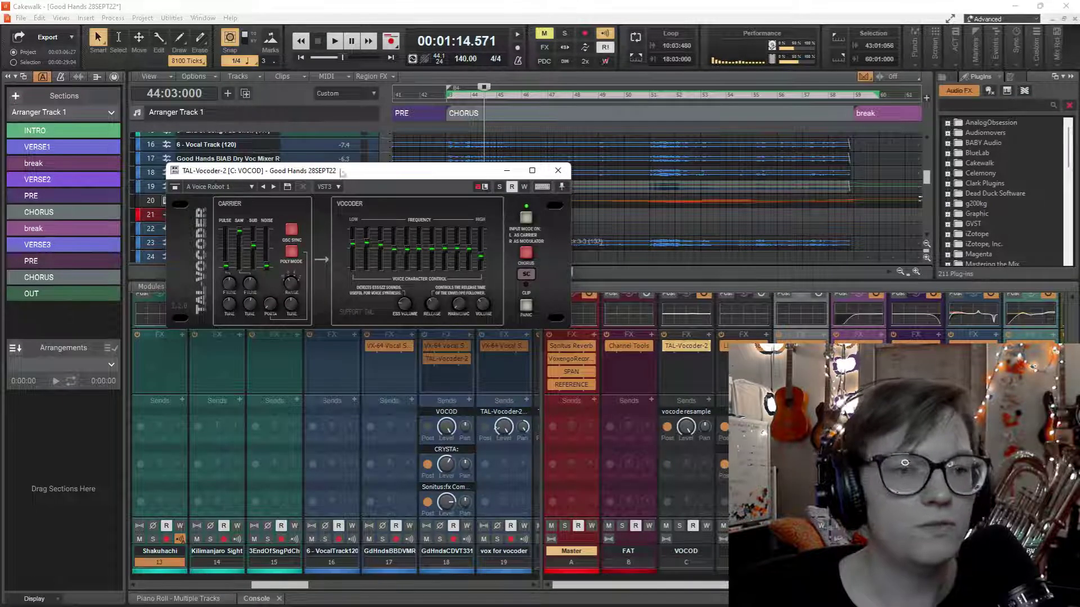
left_click_drag(342, 174, 457, 116)
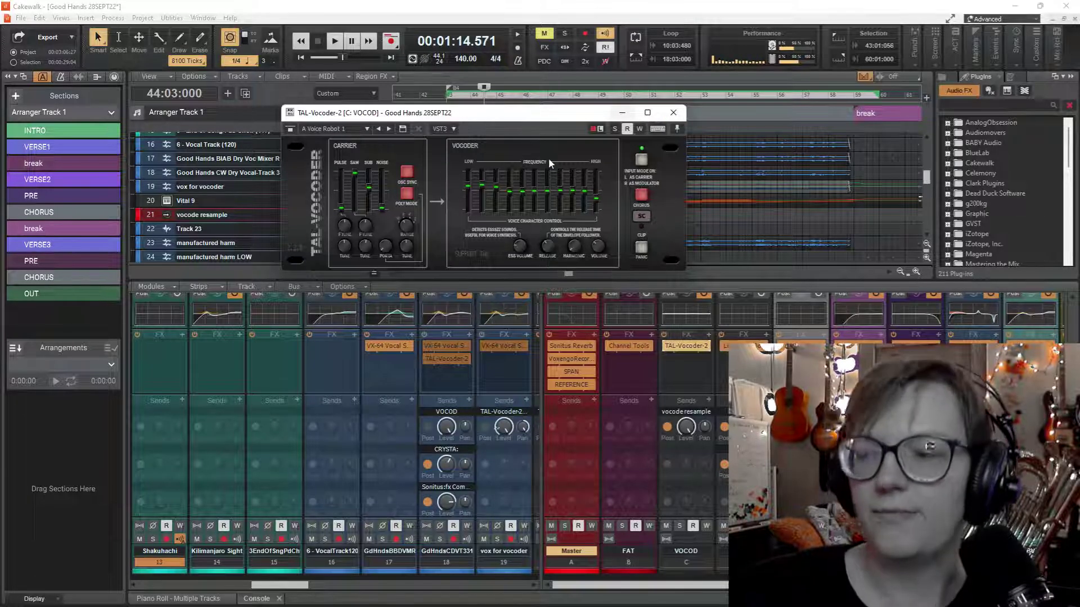
left_click(622, 115)
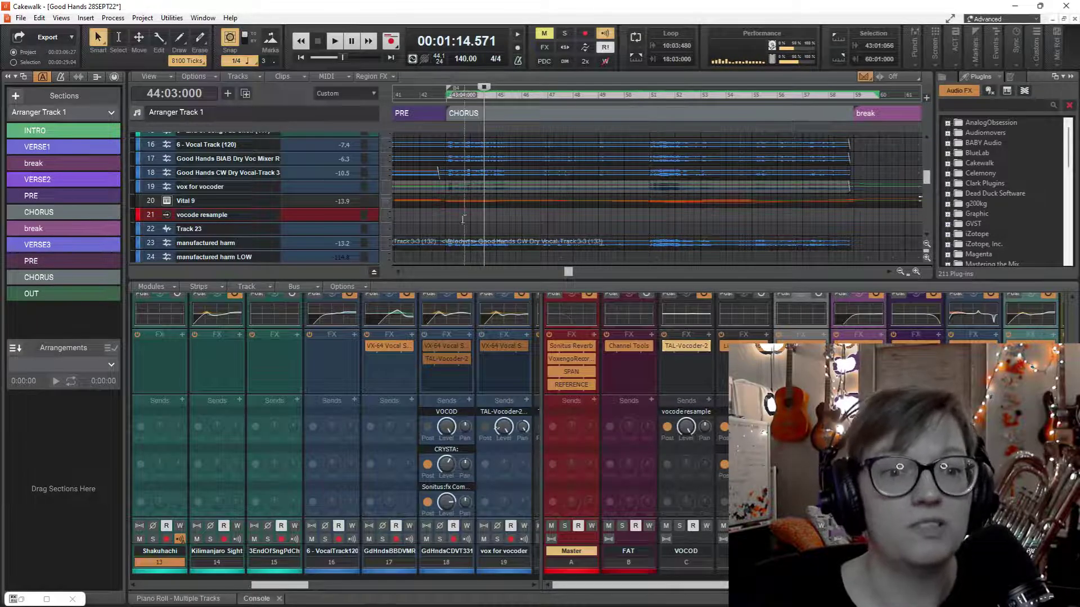
Play the full mix briefly from measure 43, stop it, and reopen the Shakuhachi clip's notes in the Piano Roll.
left_click(444, 219)
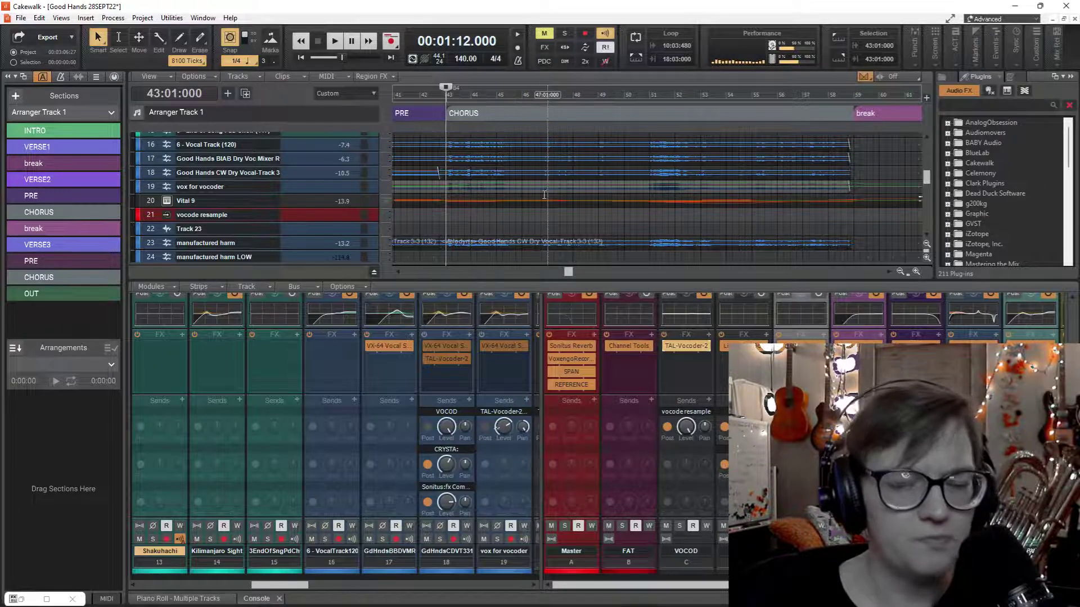
key("space")
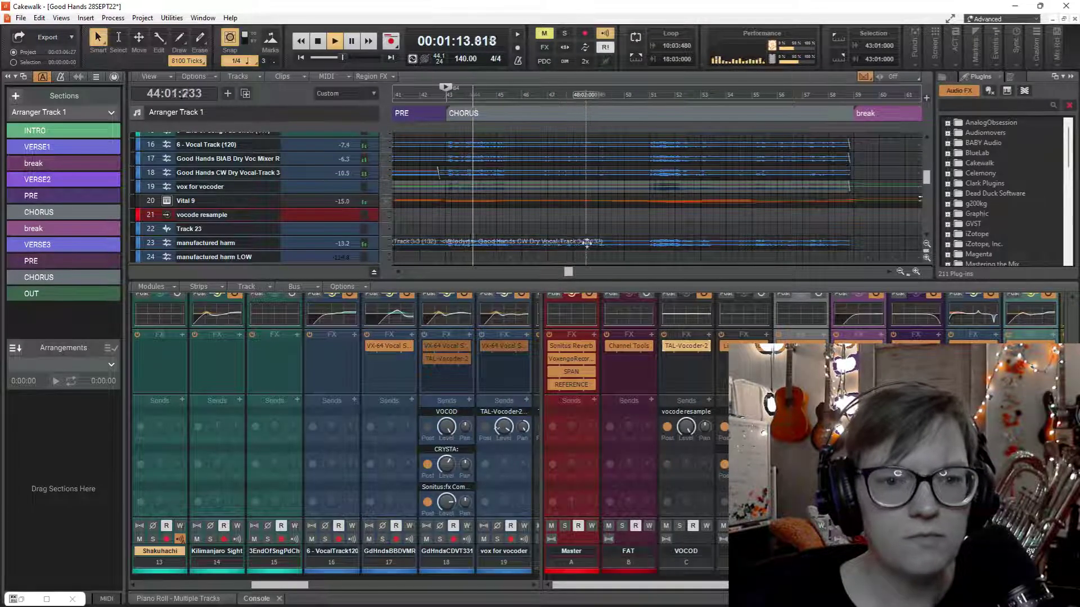
key("space")
scroll(489, 213, "up", 5)
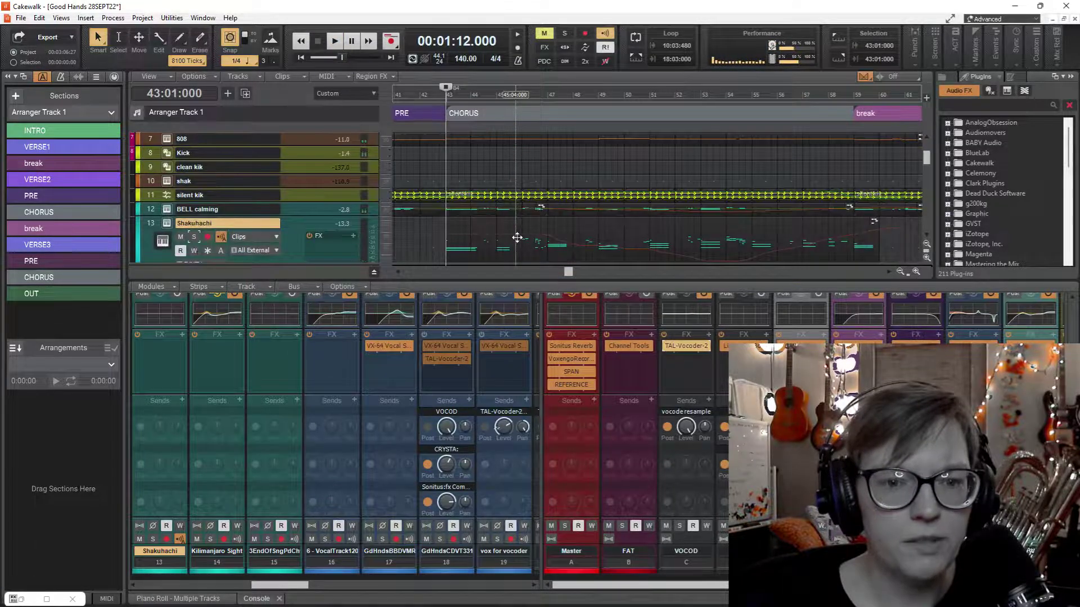
double_click(502, 233)
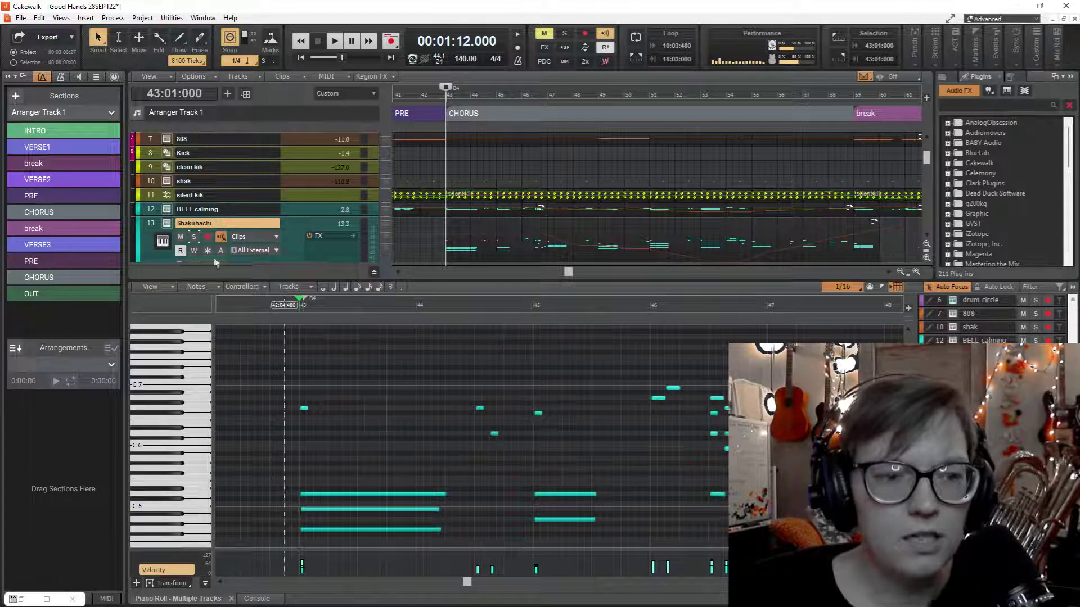
Solo the Shakuhachi track with Dim Solo enabled, play it from measure 43, and audition two of its notes at measure 46.
left_click(194, 237)
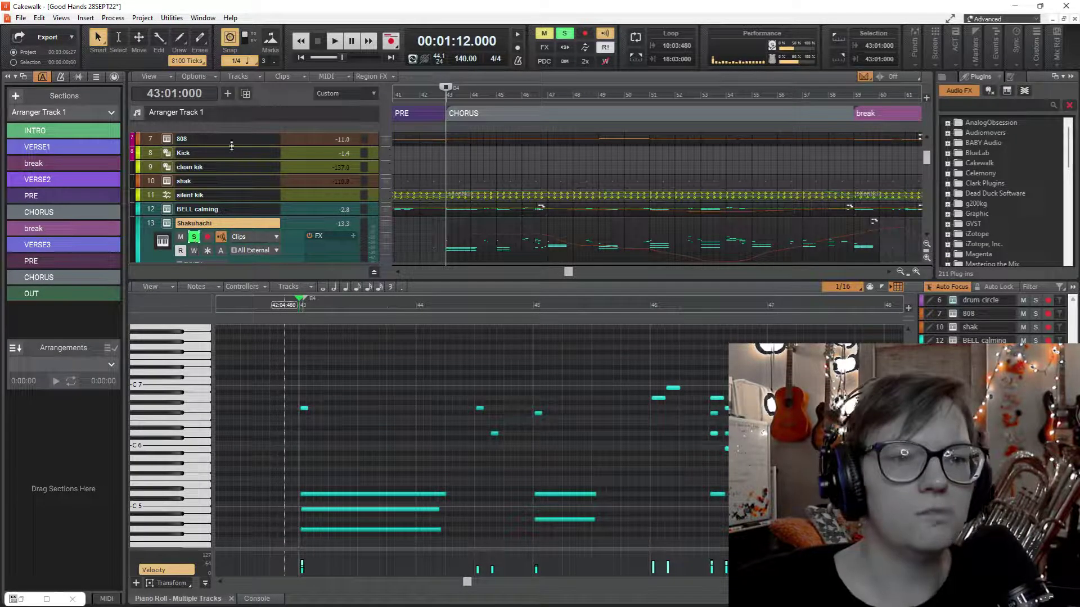
left_click(566, 63)
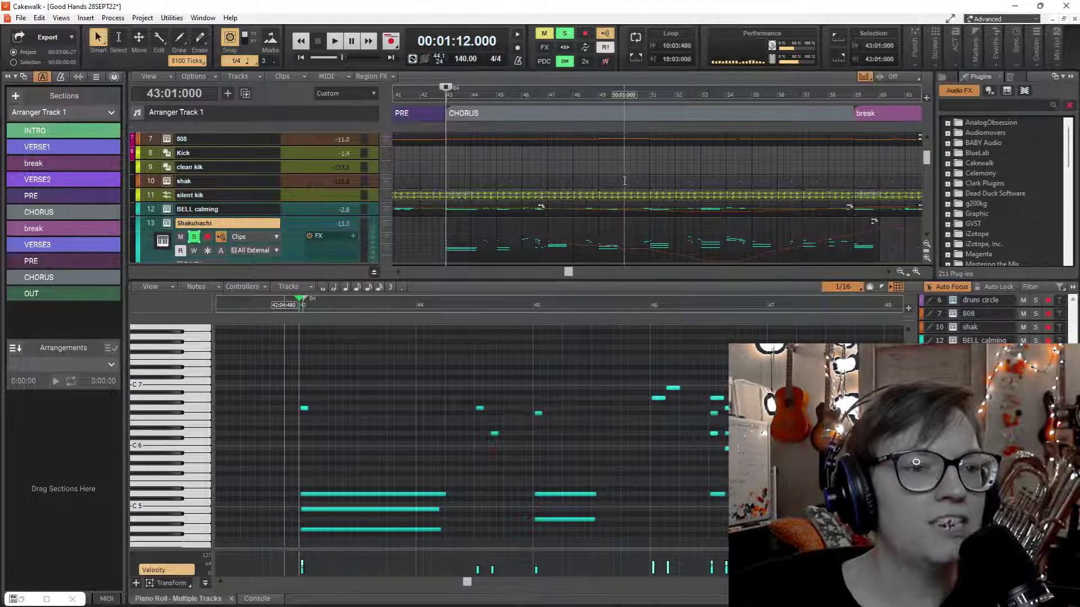
key("space")
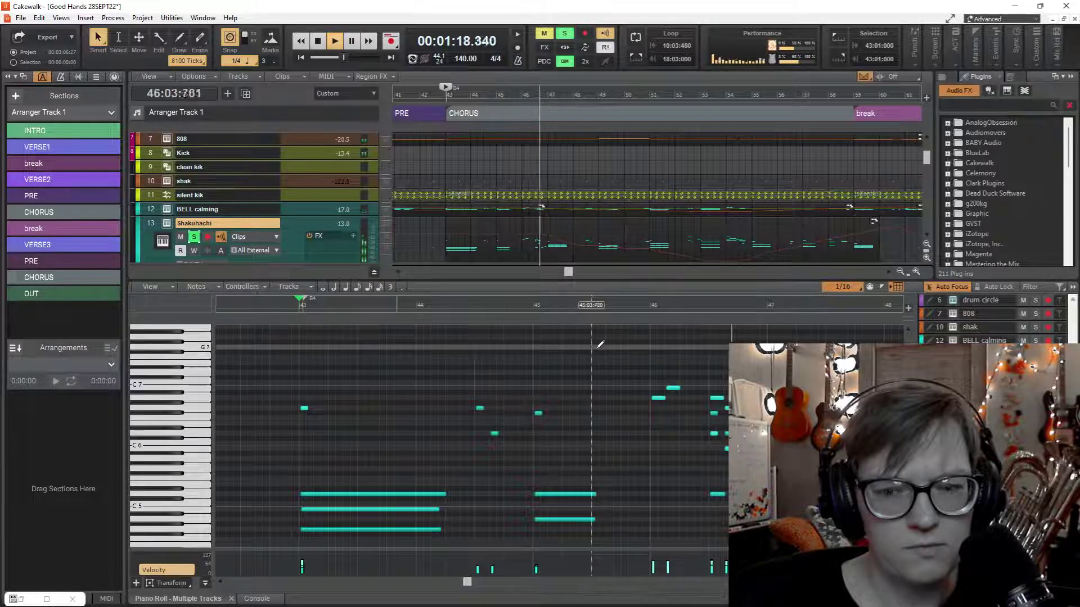
key("space")
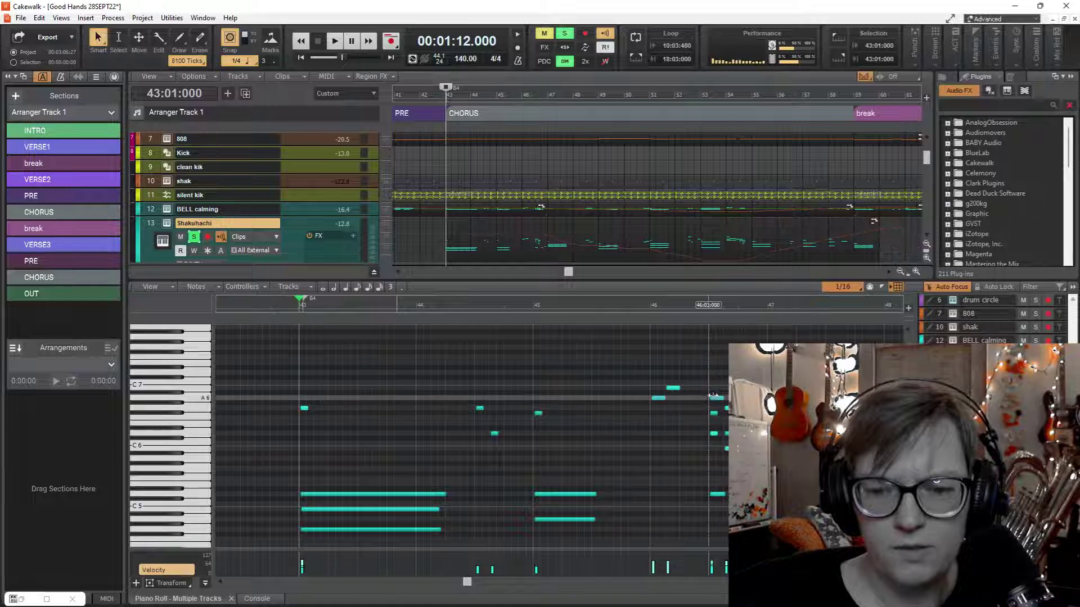
left_click(714, 398)
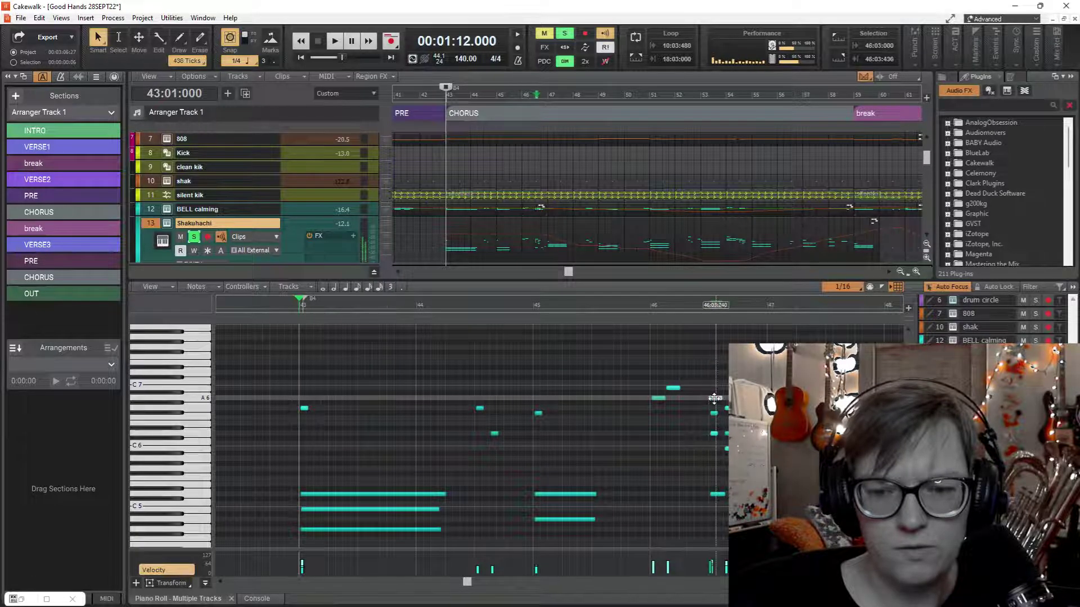
left_click_drag(714, 398, 726, 408)
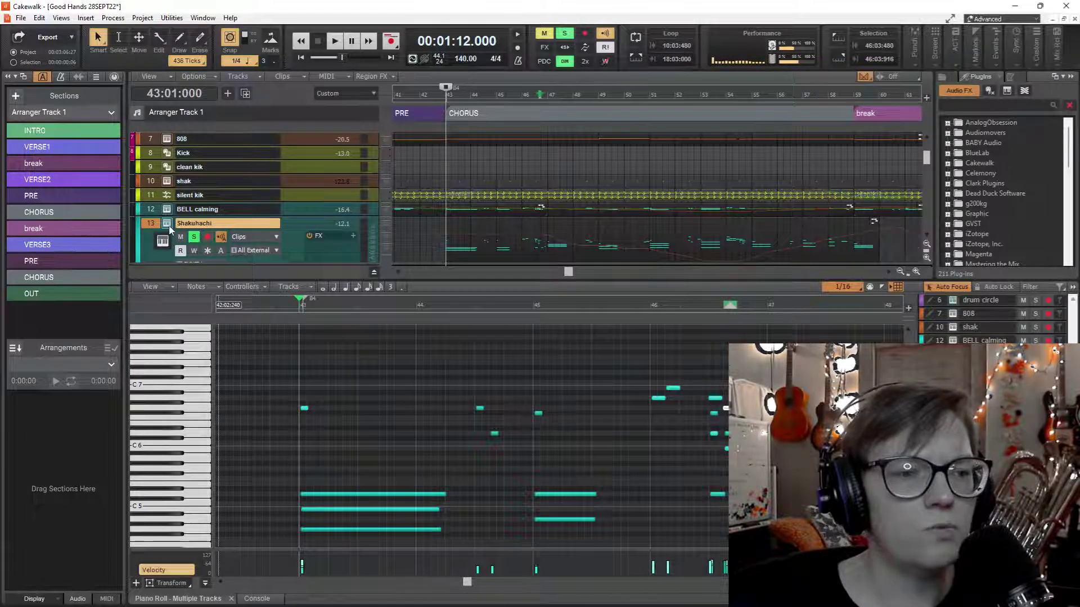
Open the Shakuhachi track's Vital synth, set its polyphony to 5 voices, and close the synth window.
left_click(163, 241)
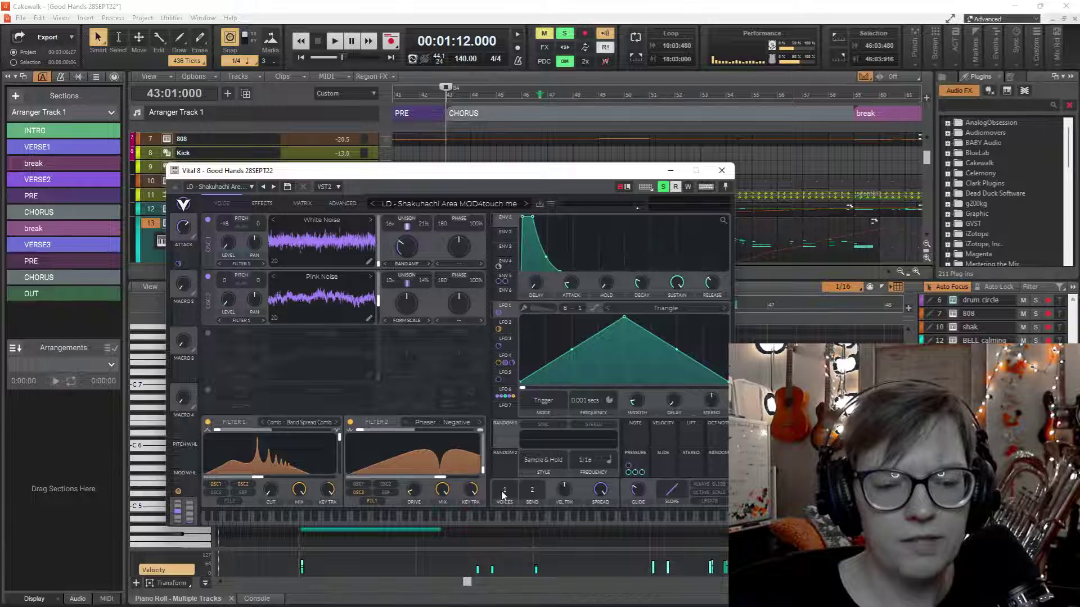
scroll(502, 495, "up", 1)
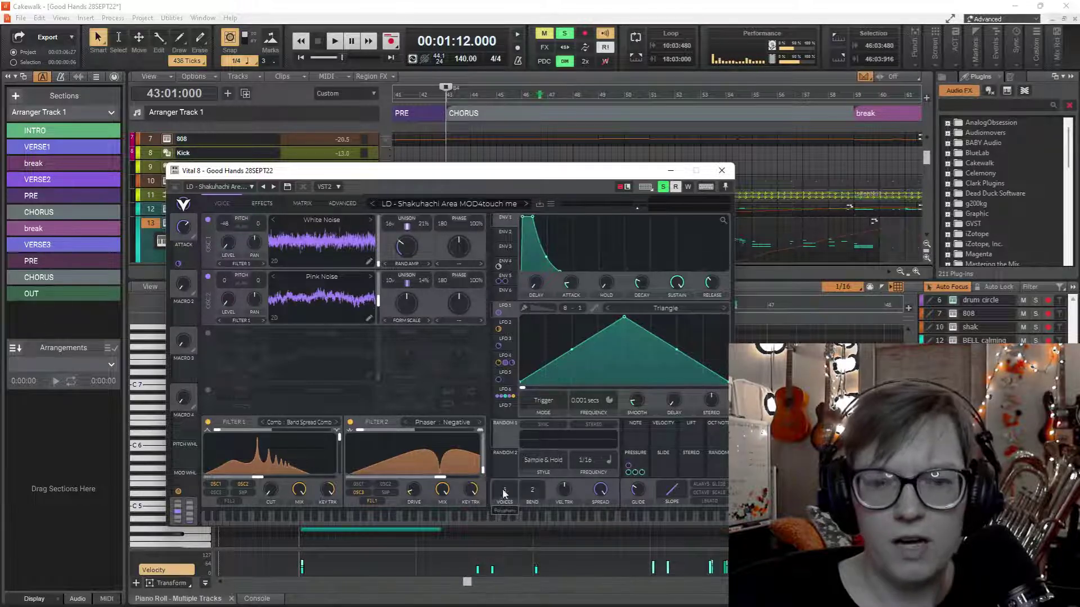
scroll(503, 493, "up", 2)
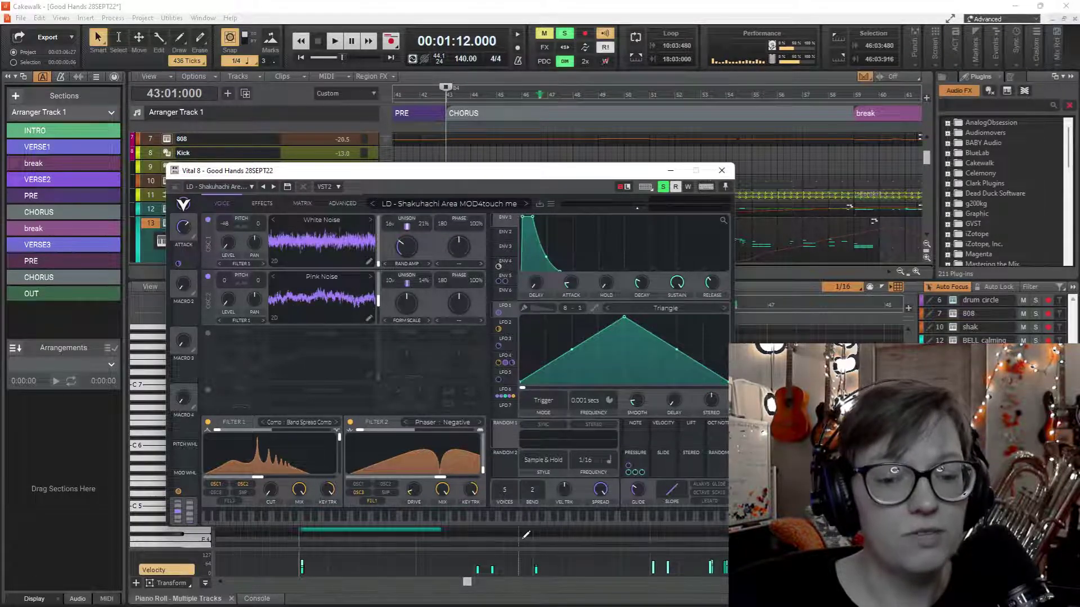
left_click(713, 176)
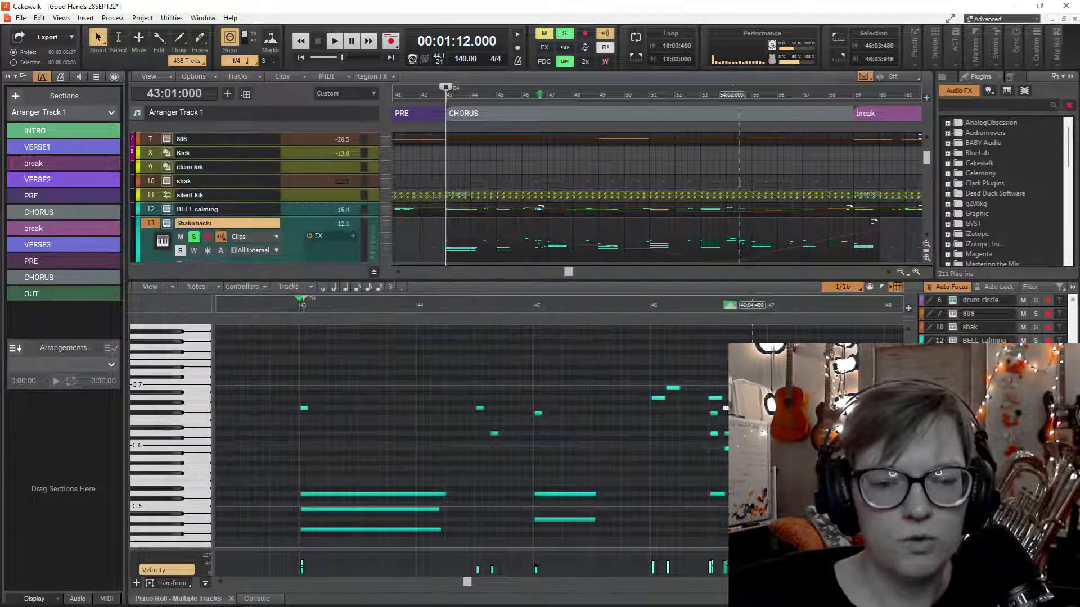
Play the soloed Shakuhachi part from measure 43, stop it, and replay it briefly from 46:03:000.
key("space")
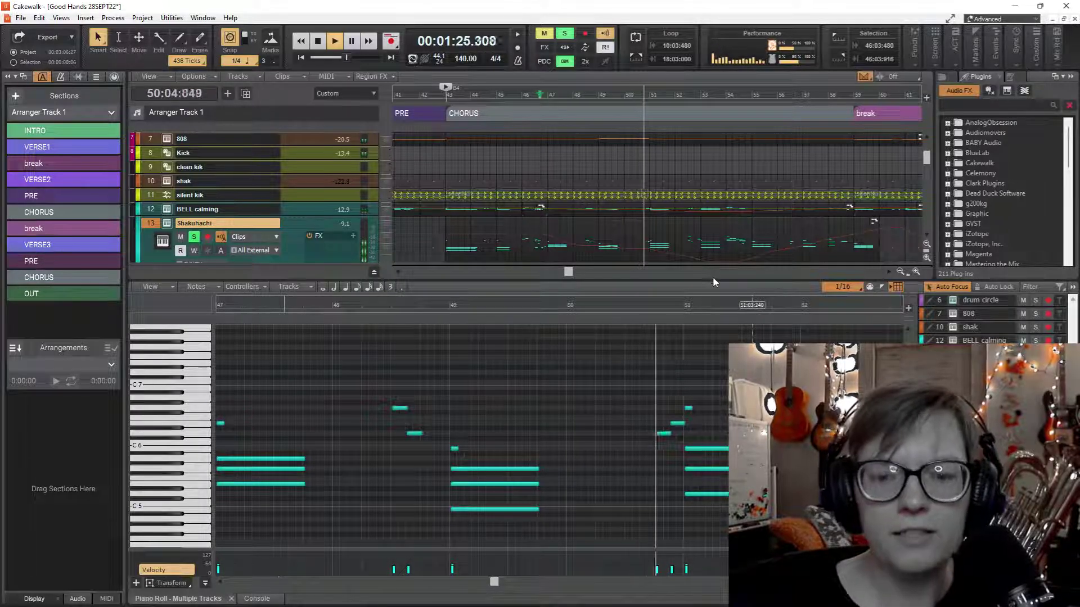
key("space")
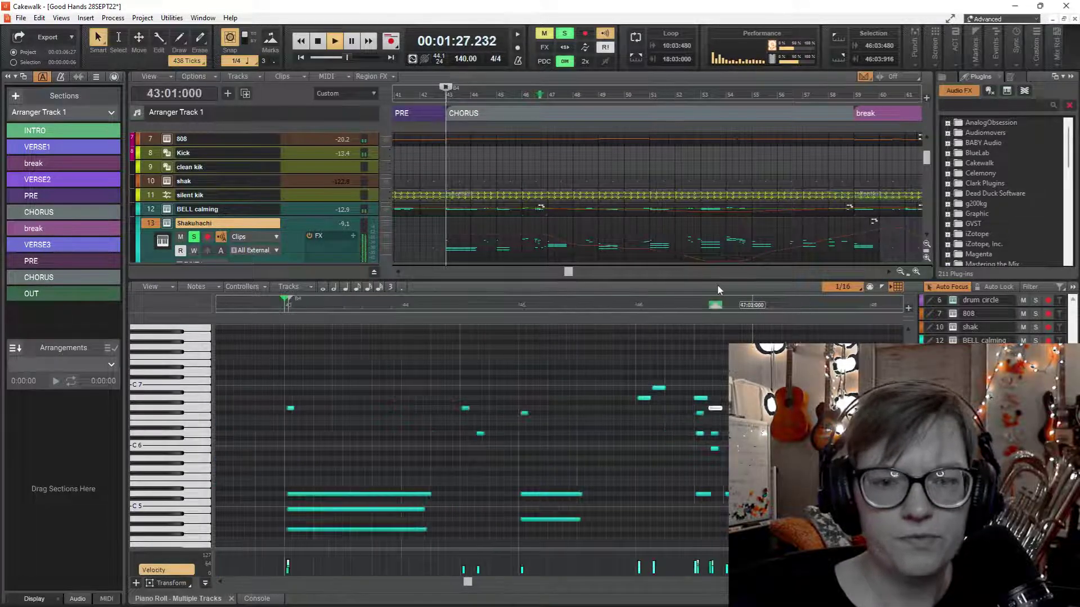
left_click(697, 409)
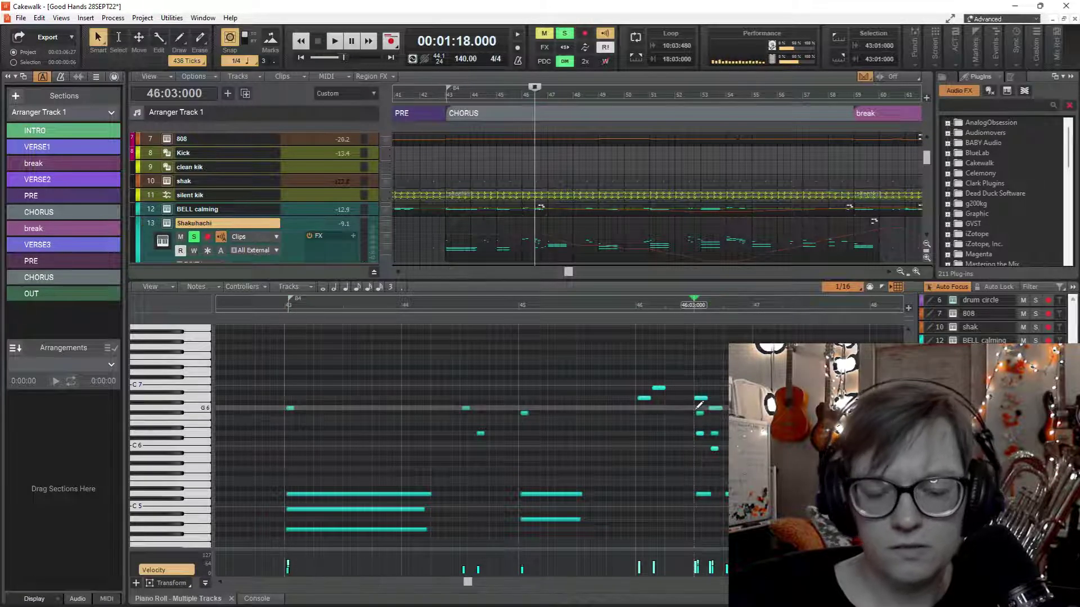
key("space")
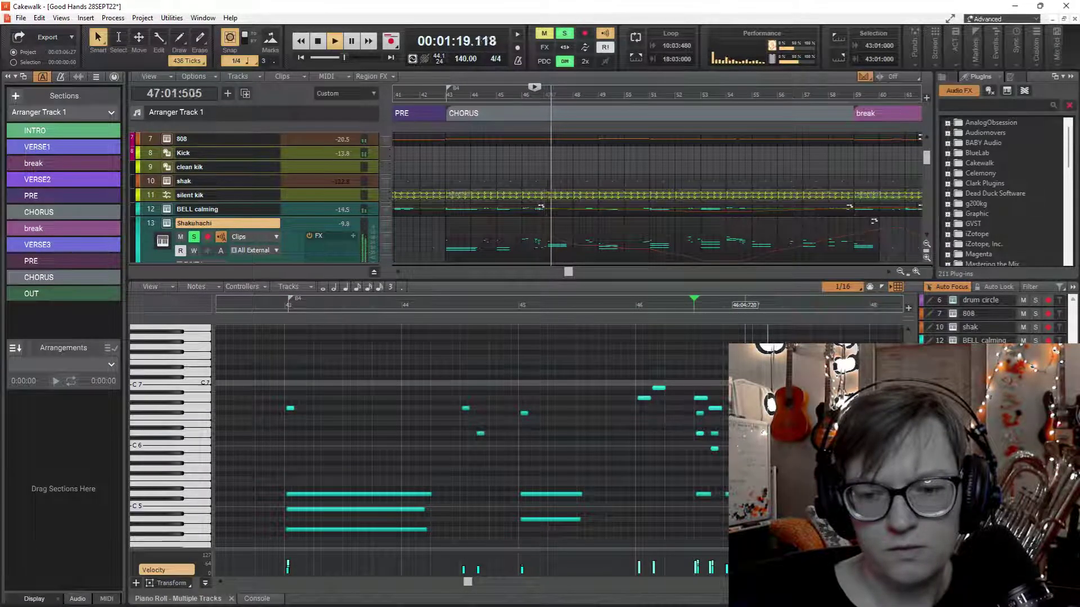
key("space")
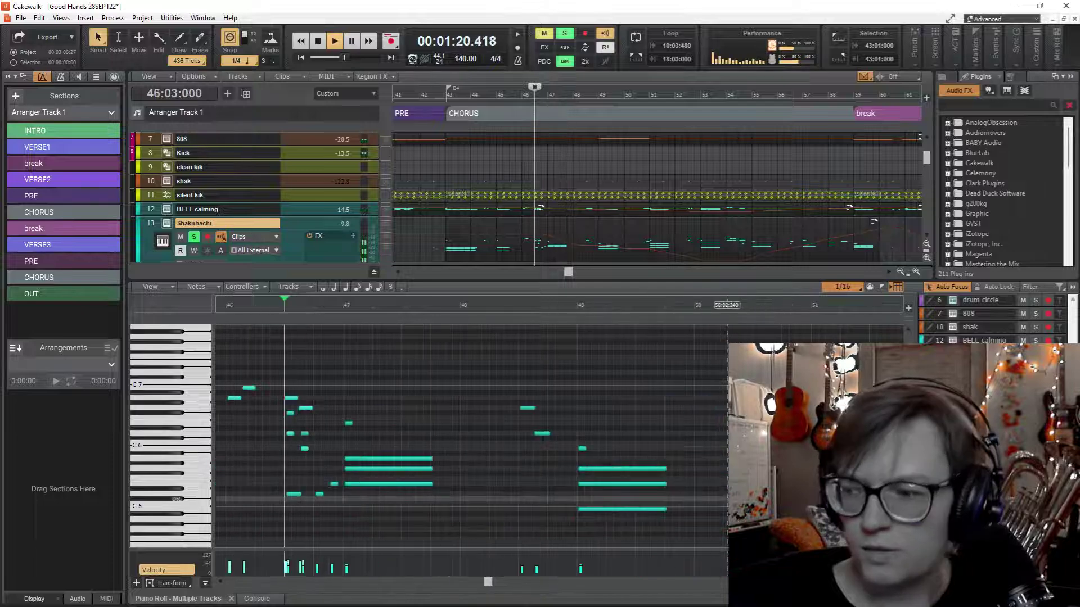
Turn off Dim Solo and play the soloed Shakuhachi part again from 46:03:000, stopping after the passage.
key("space")
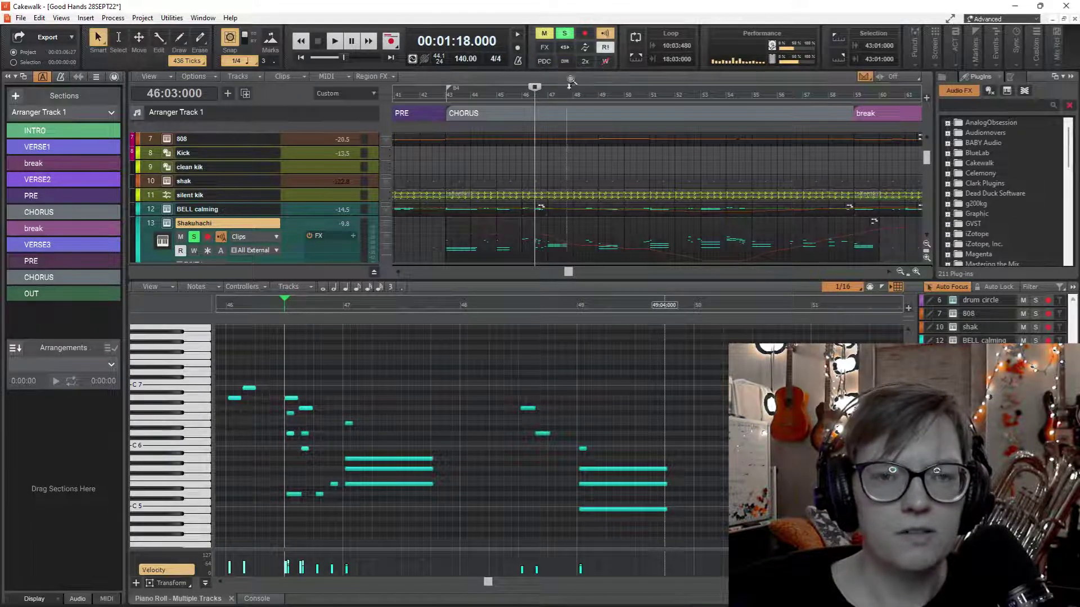
left_click(350, 388)
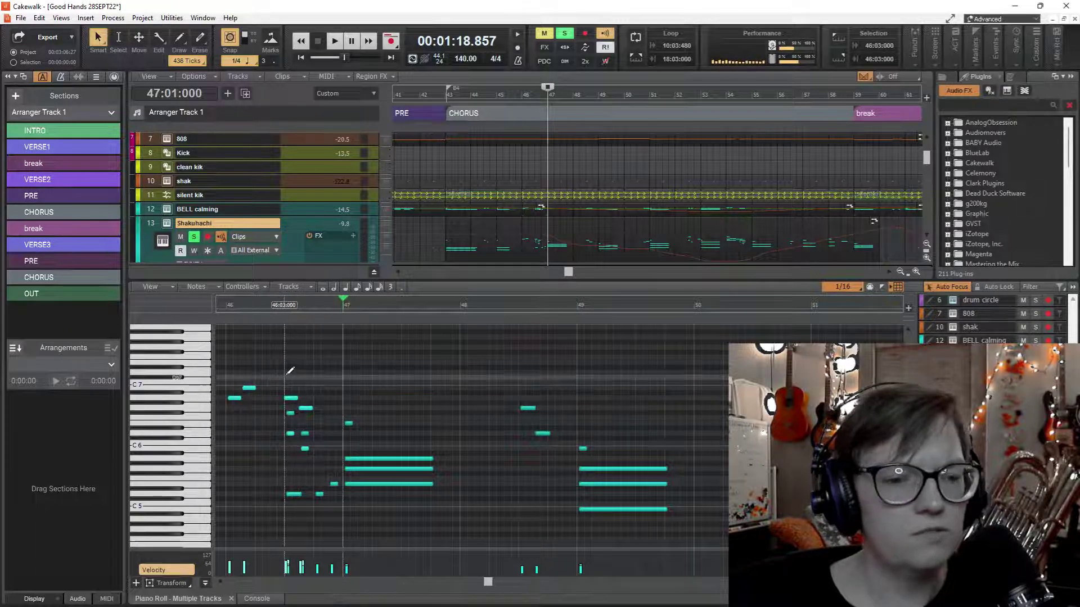
left_click(290, 371)
key("space")
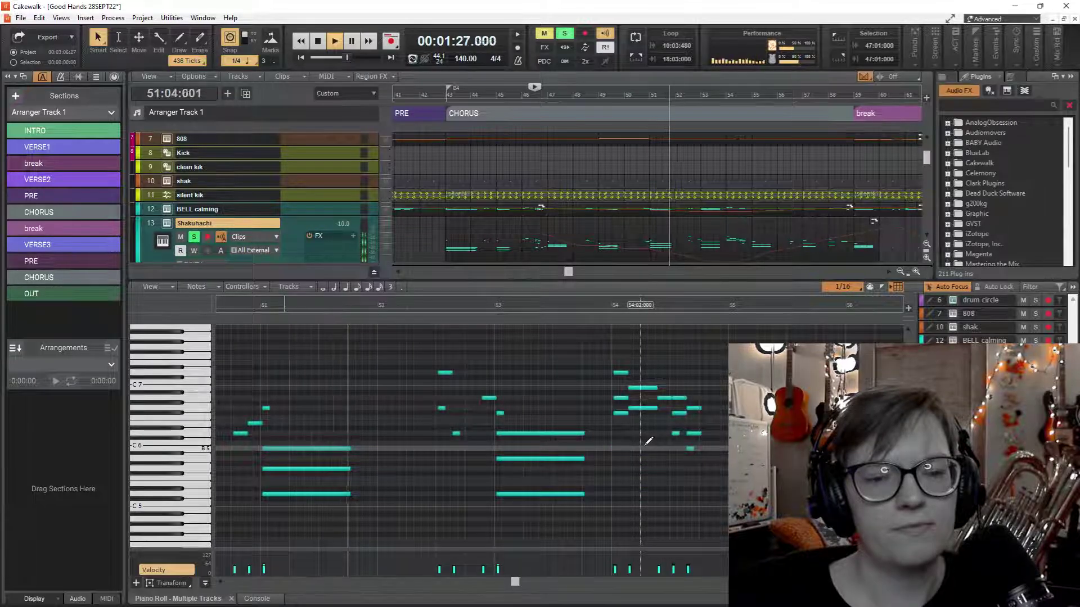
key("space")
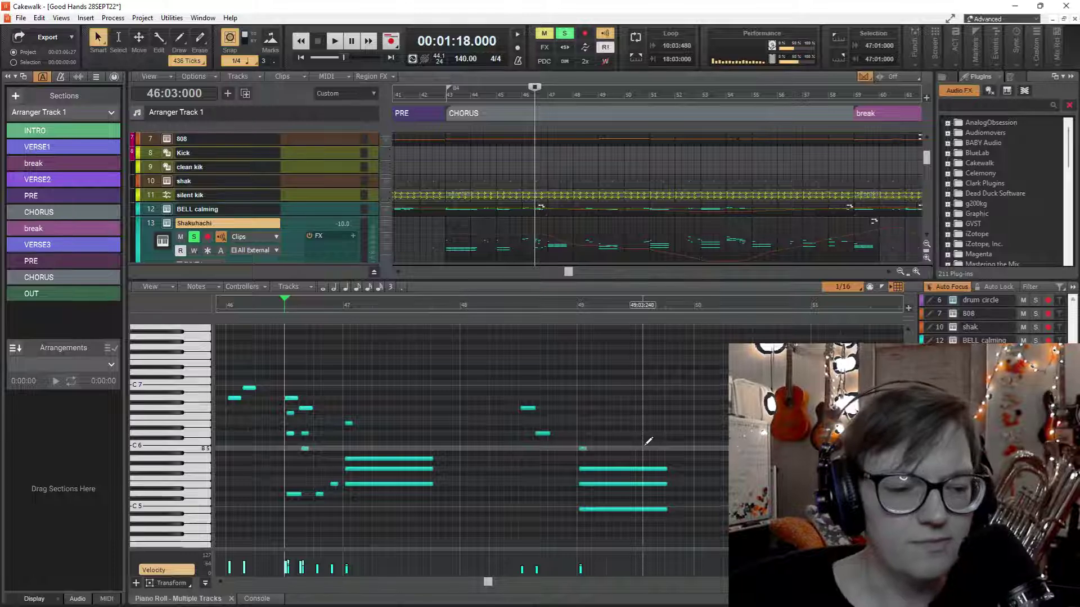
Return to the Console and play the soloed Shakuhachi briefly from measure 43.
left_click(256, 598)
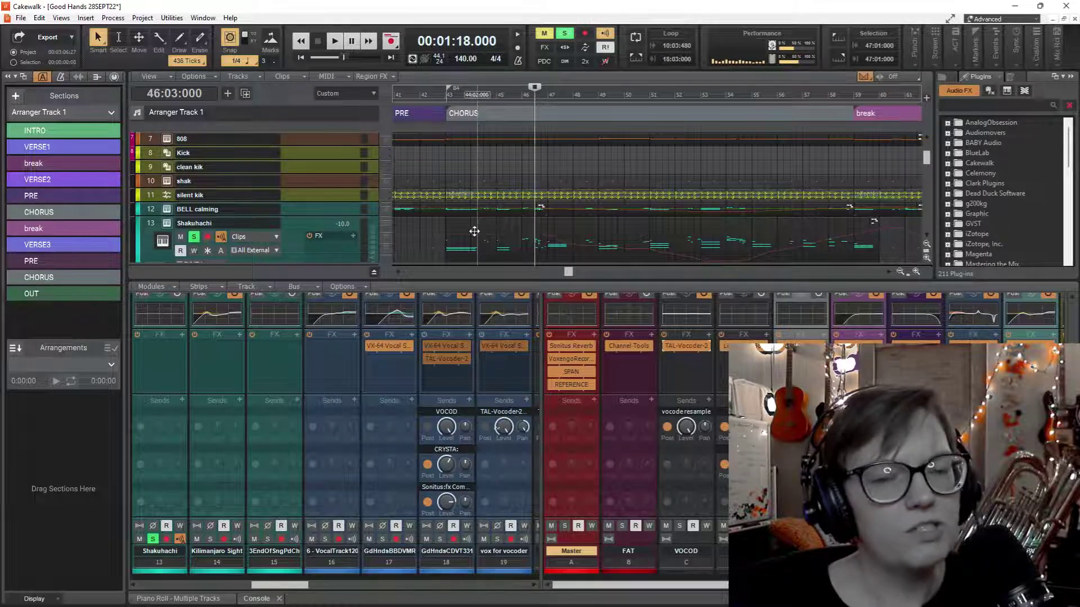
left_click(444, 167)
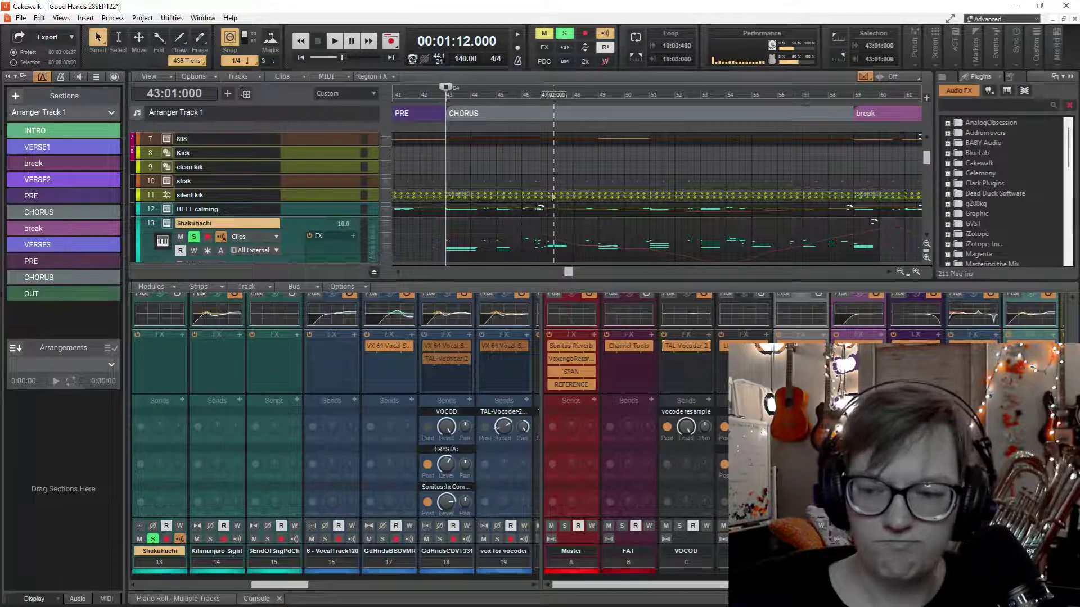
key("space")
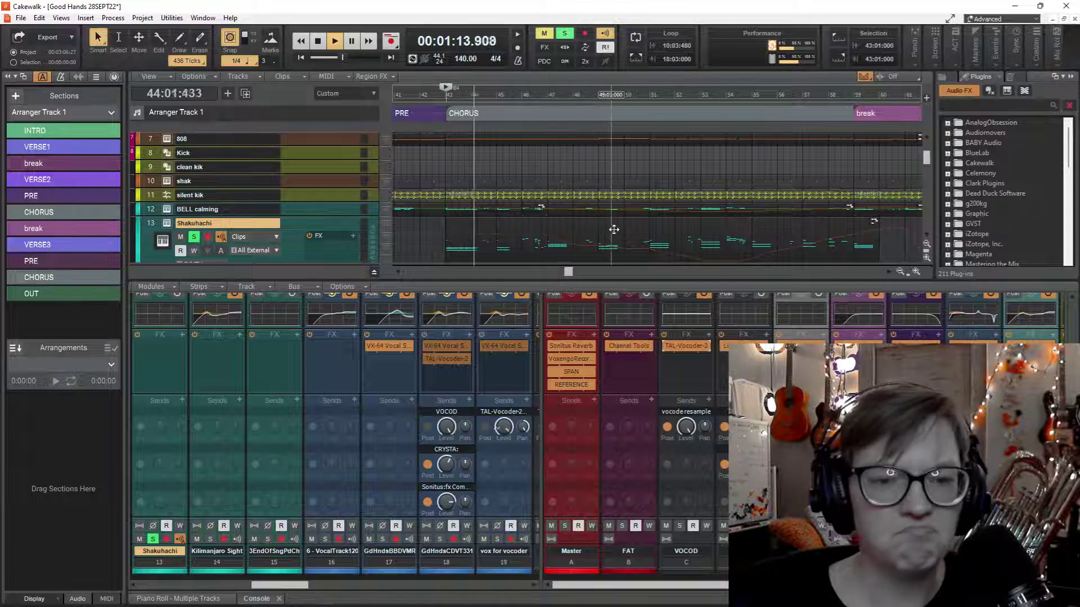
key("space")
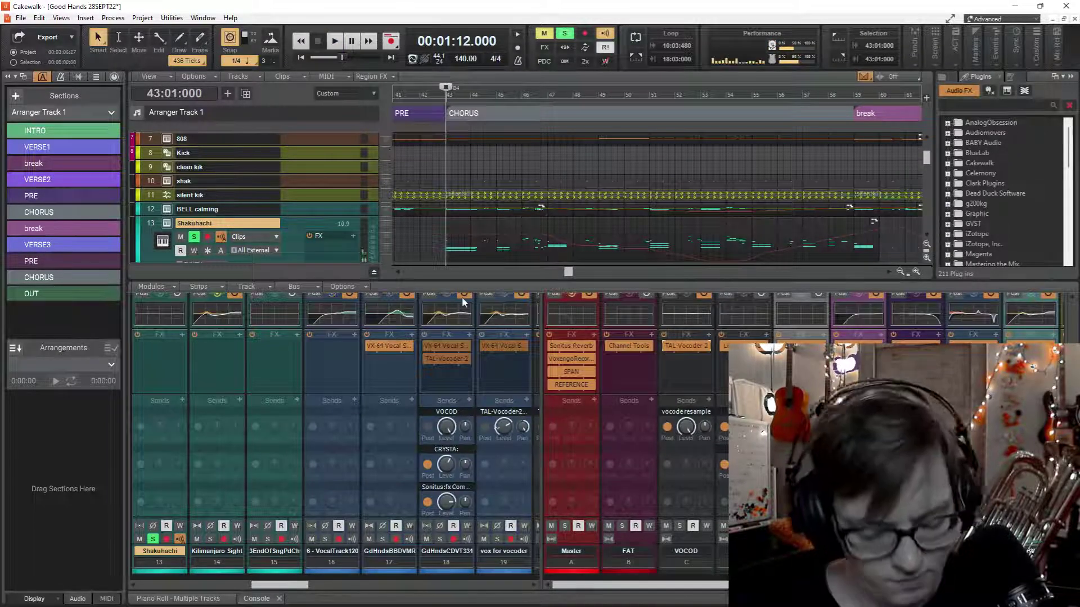
Change the audio driver mode to ASIO, decline switching to WASAPI, and test playback from measure 43.
key("p")
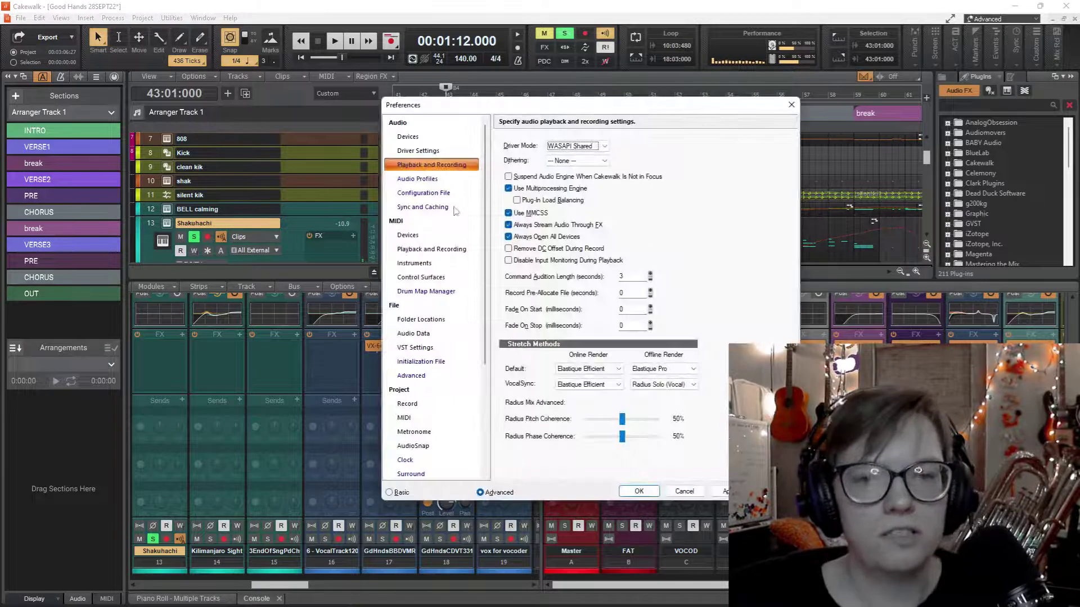
left_click(603, 147)
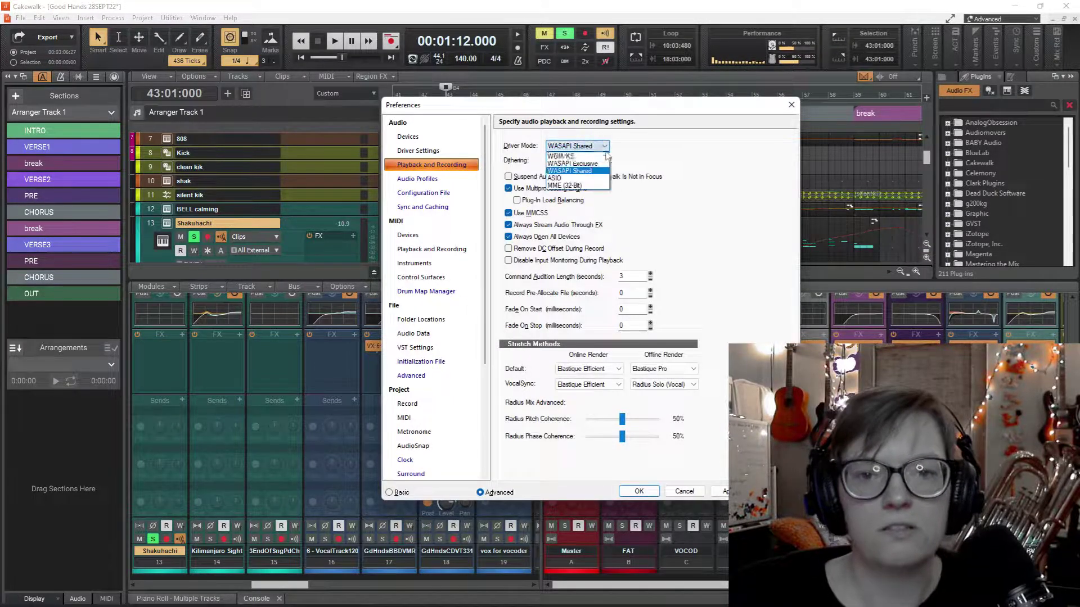
left_click(578, 178)
key("Return")
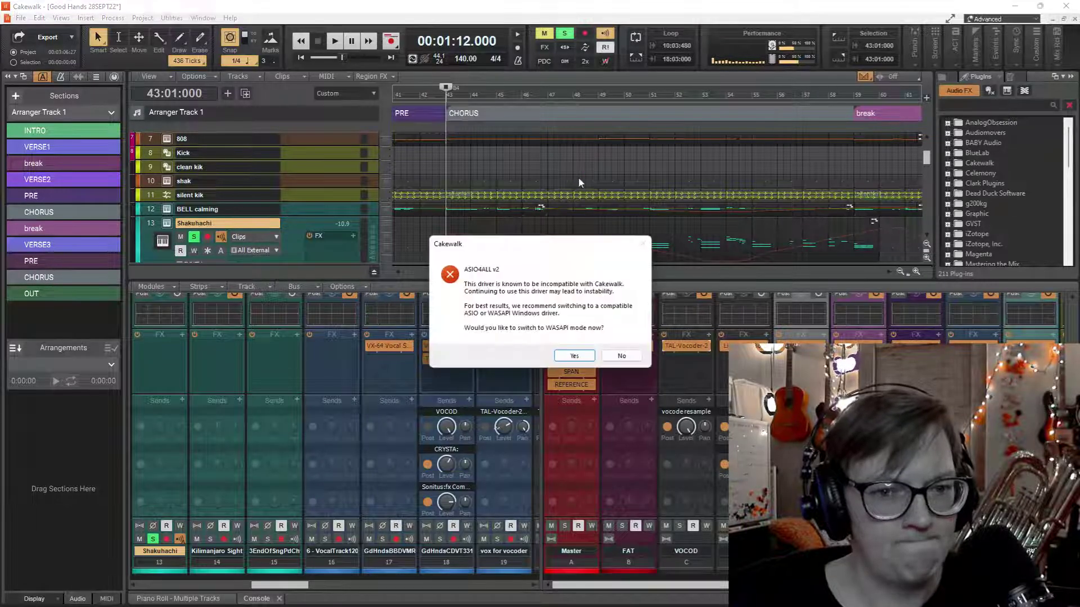
left_click(622, 356)
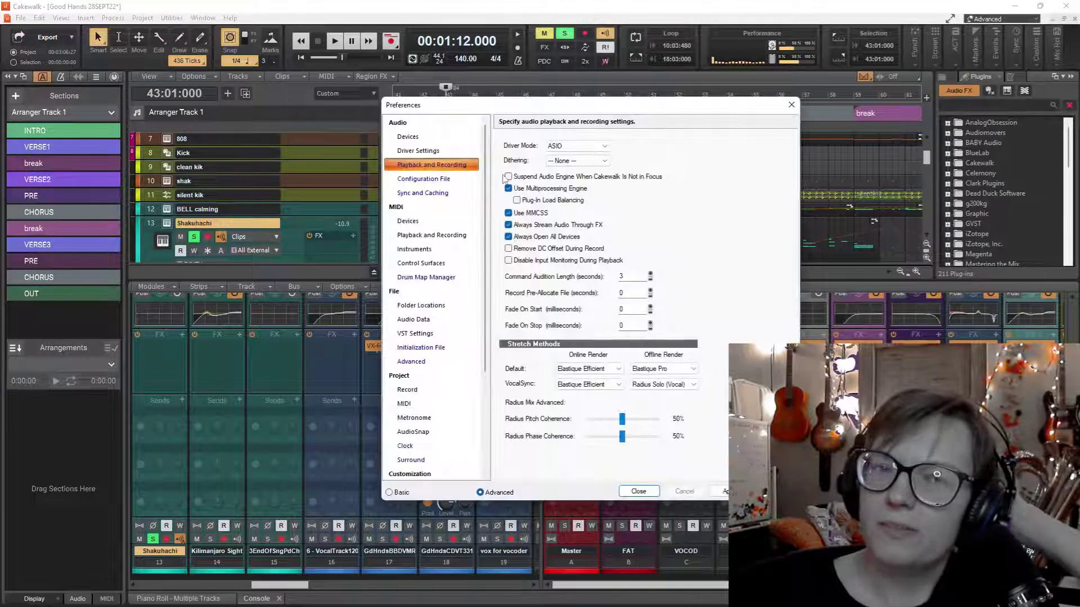
left_click(638, 492)
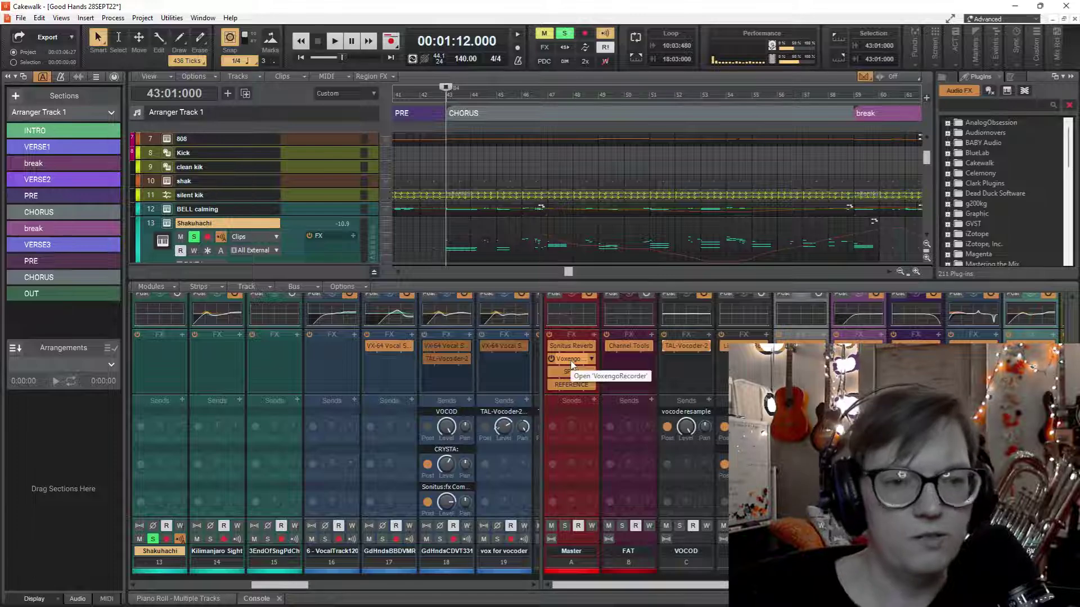
left_click(337, 43)
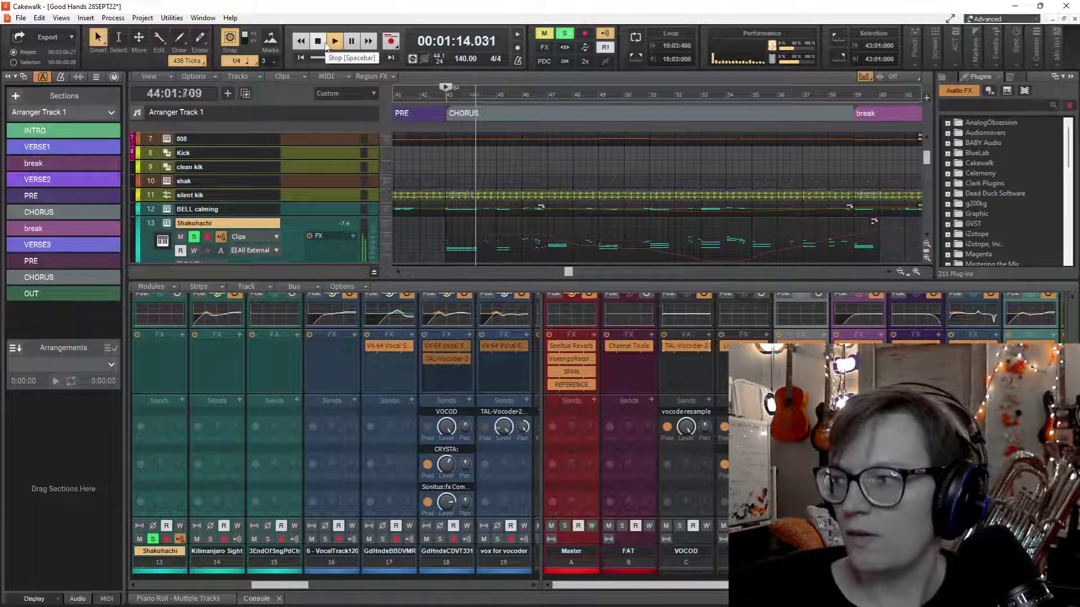
key("space")
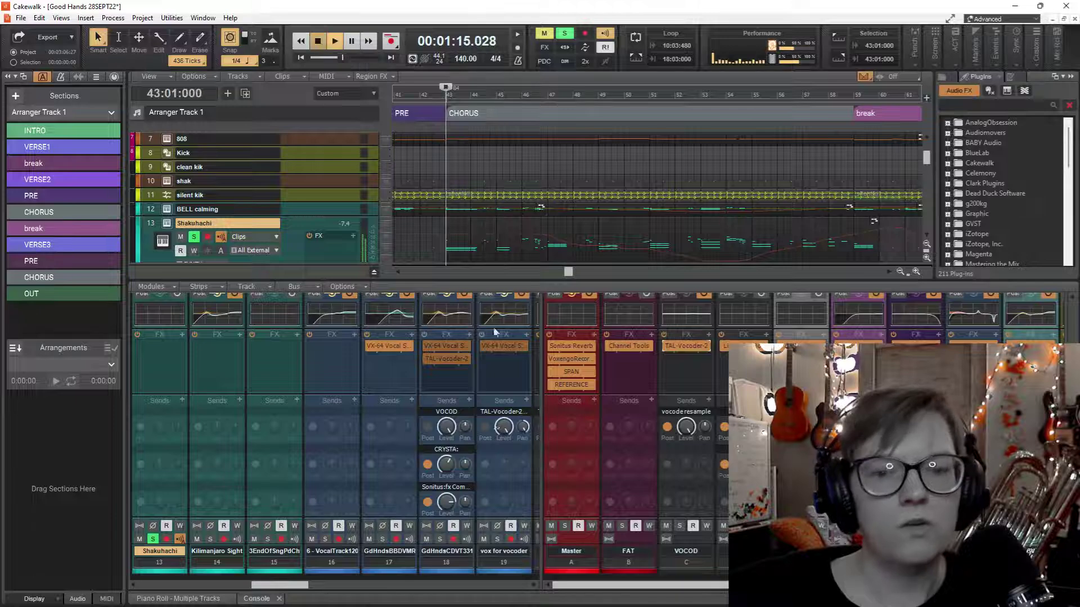
Start the Master bus's Voxengo Recorder with Microsoft Sound Mapper as its MME device and play briefly from measure 43.
double_click(575, 359)
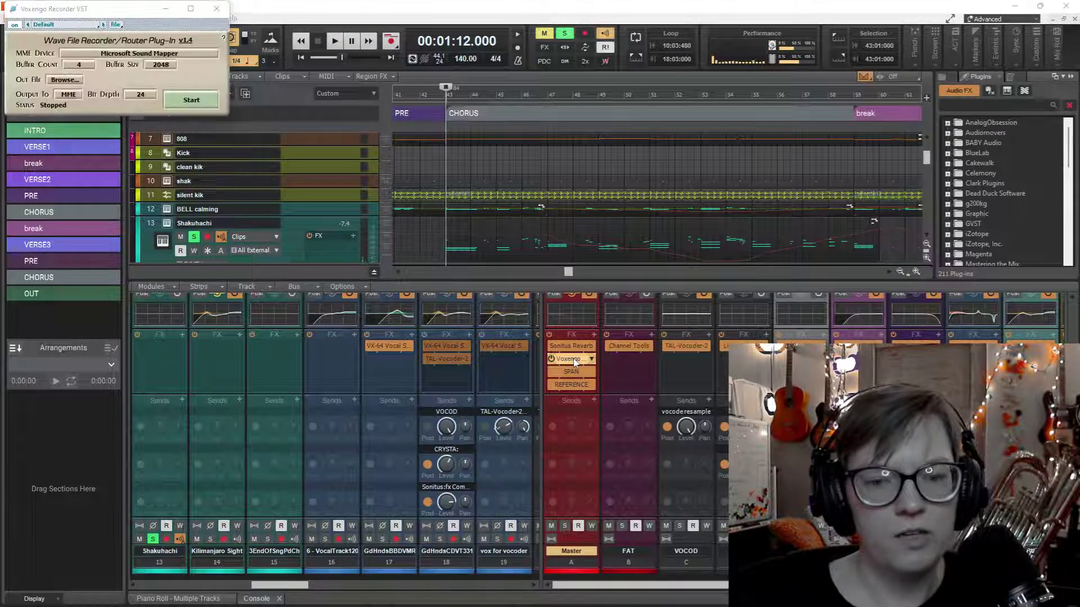
scroll(563, 354, "up", 2)
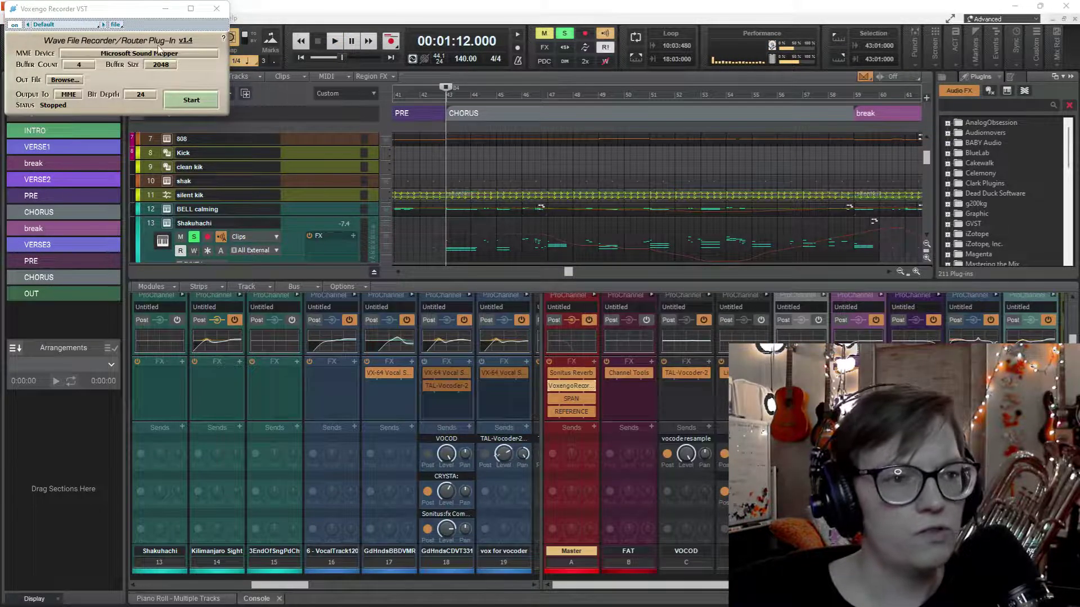
left_click(190, 55)
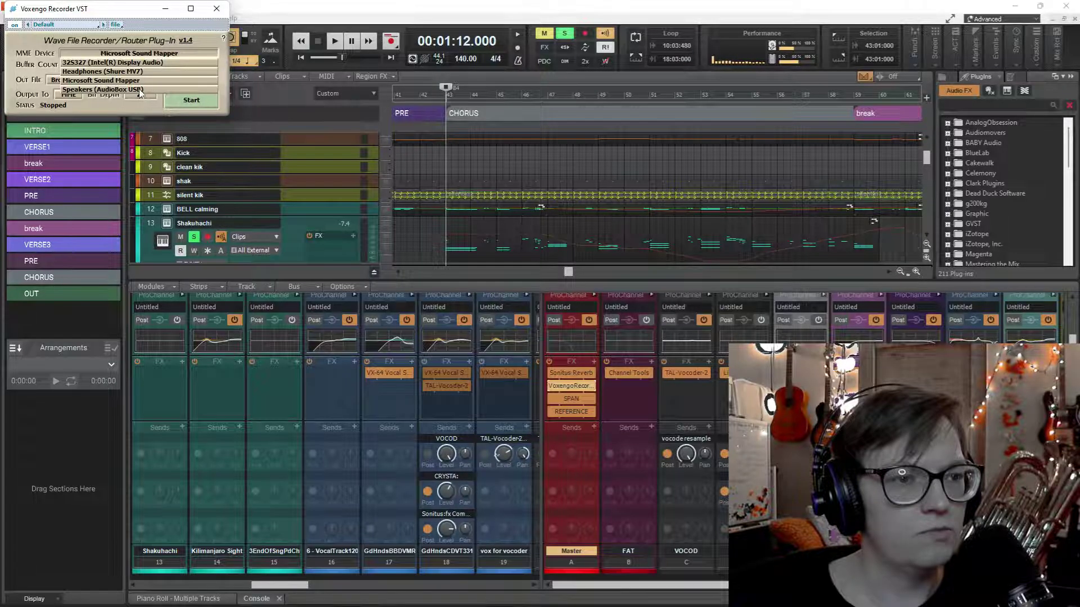
left_click(173, 53)
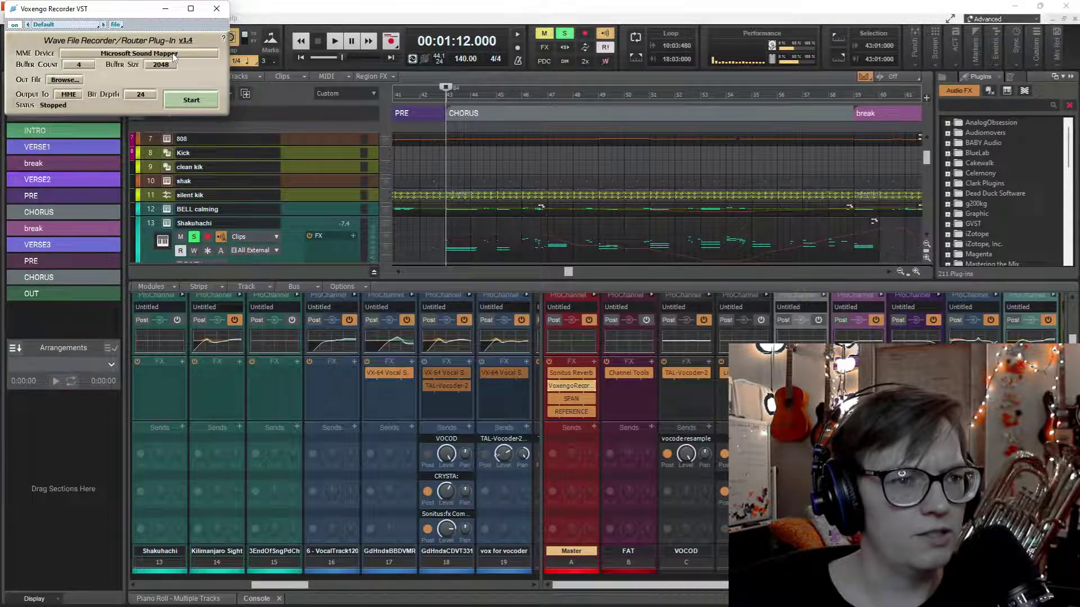
left_click(215, 107)
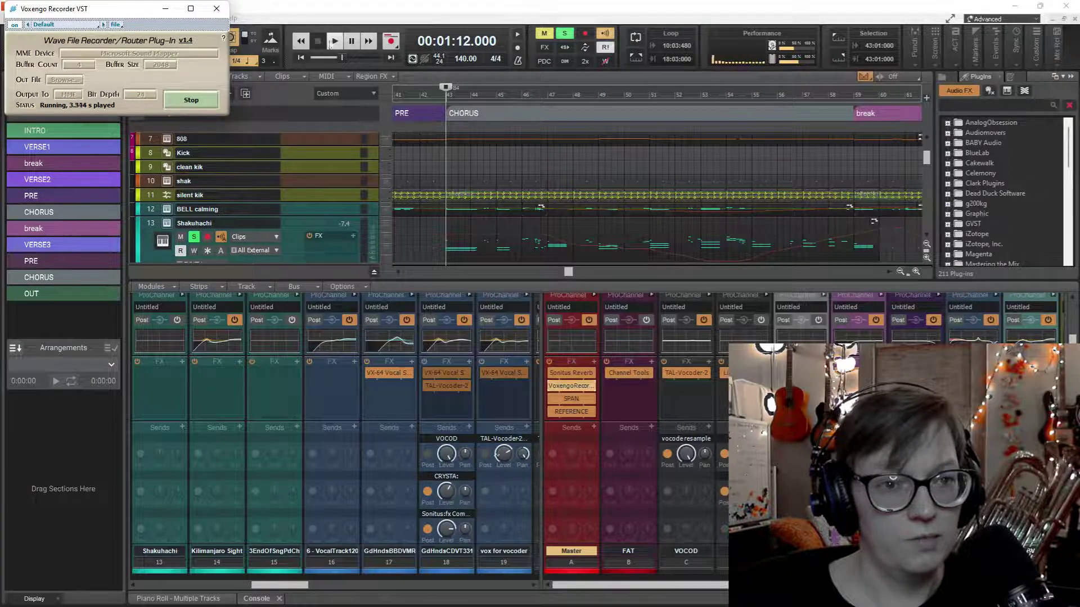
left_click(334, 42)
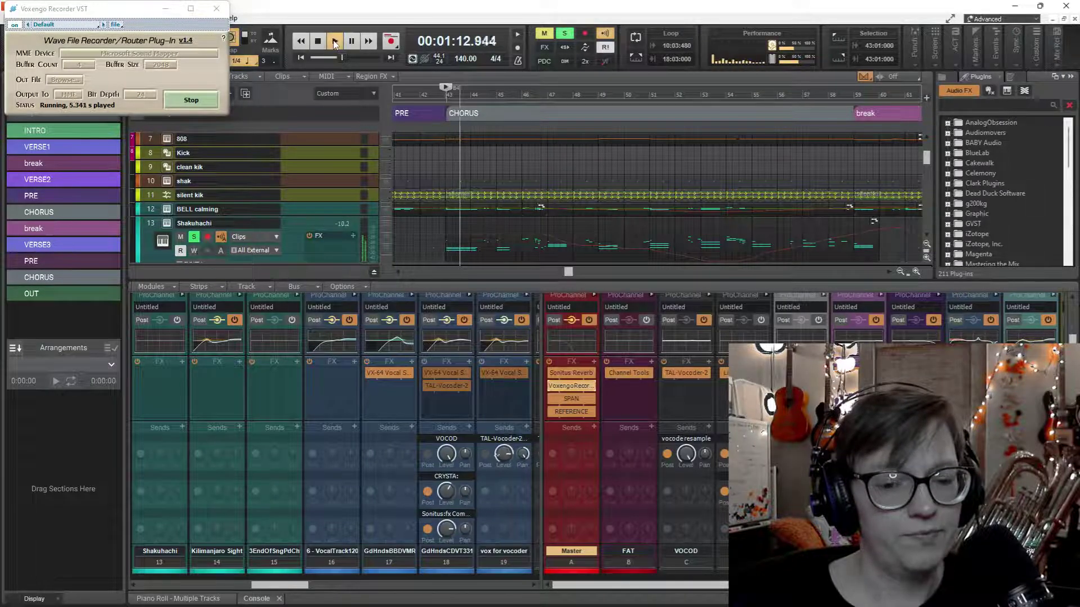
key("space")
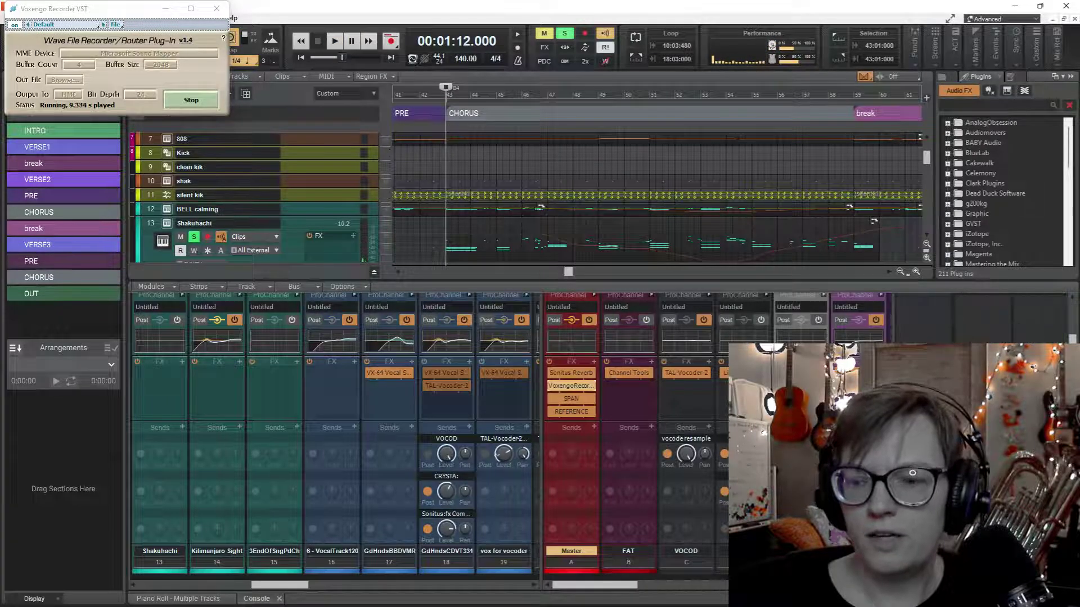
Close the Voxengo Recorder window and play the soloed Shakuhachi through the chorus from measure 43, stopping in the break.
scroll(215, 468, "down", 3)
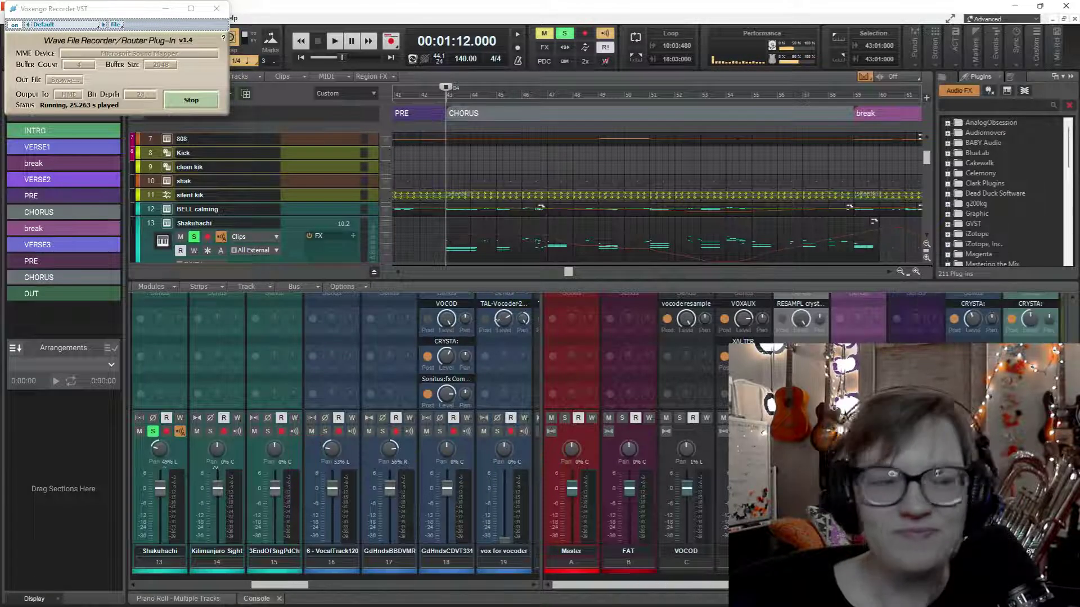
left_click(216, 9)
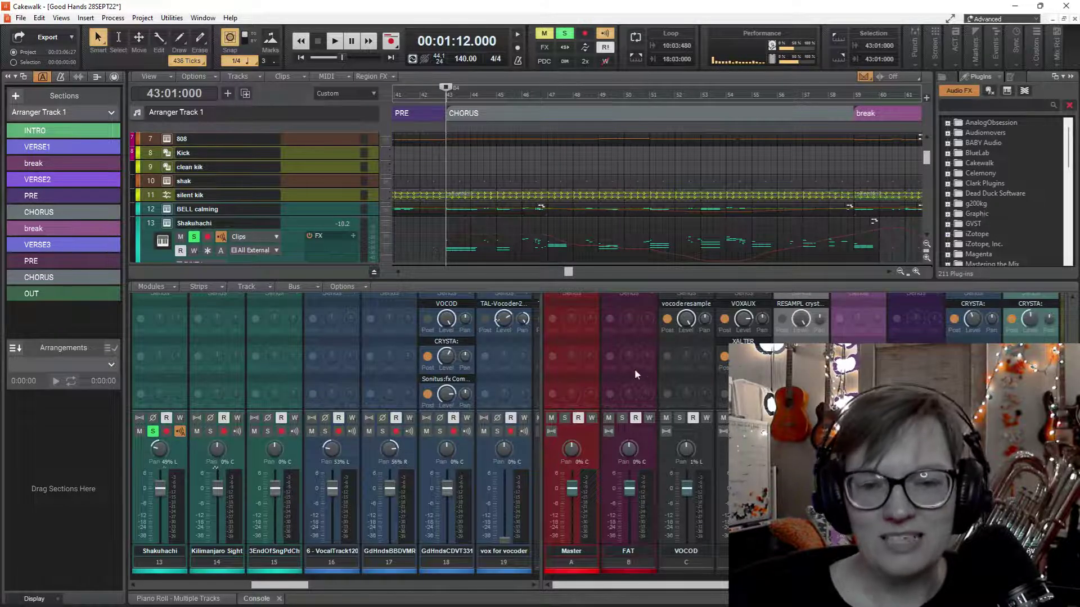
key("space")
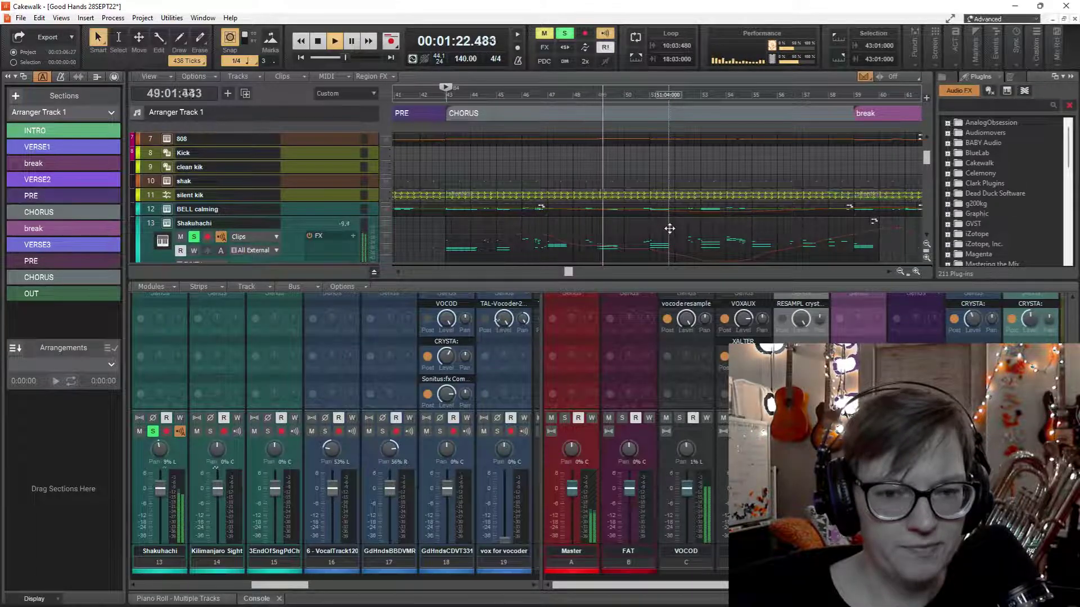
scroll(669, 228, "down", 3)
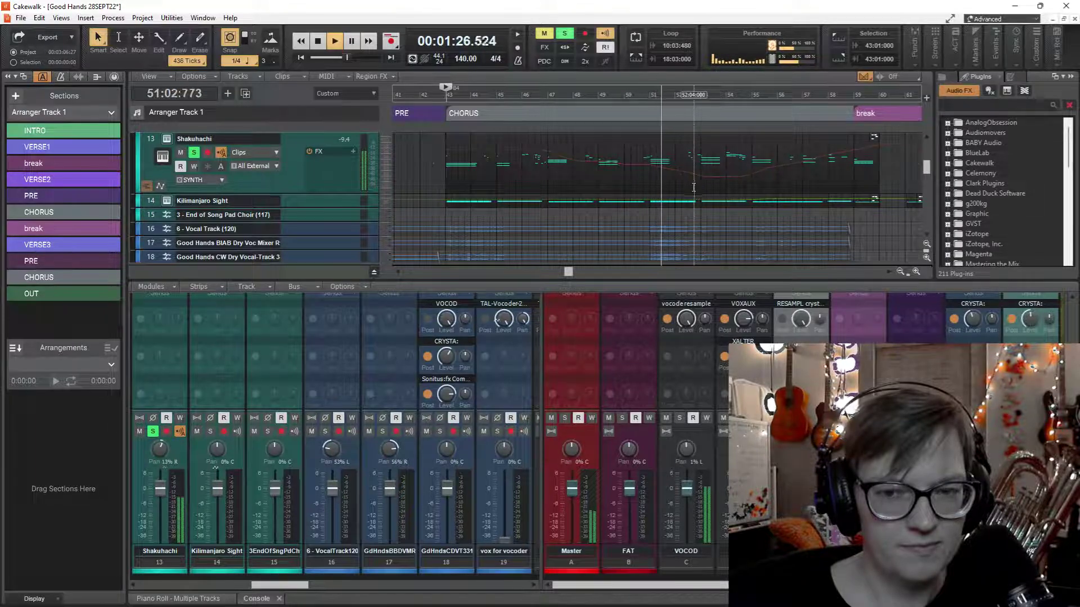
scroll(694, 188, "up", 2)
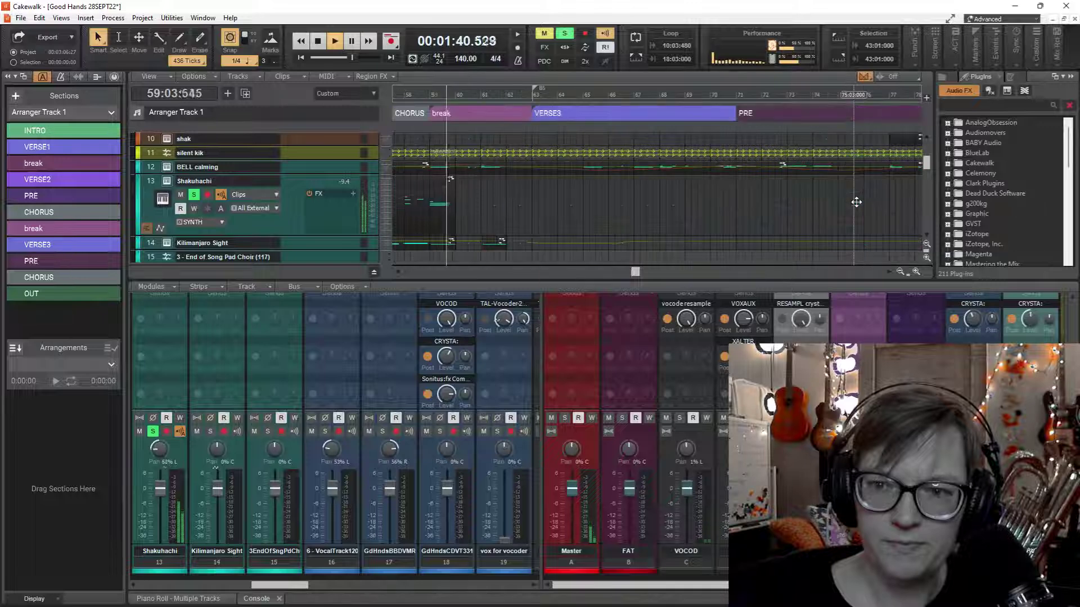
key("space")
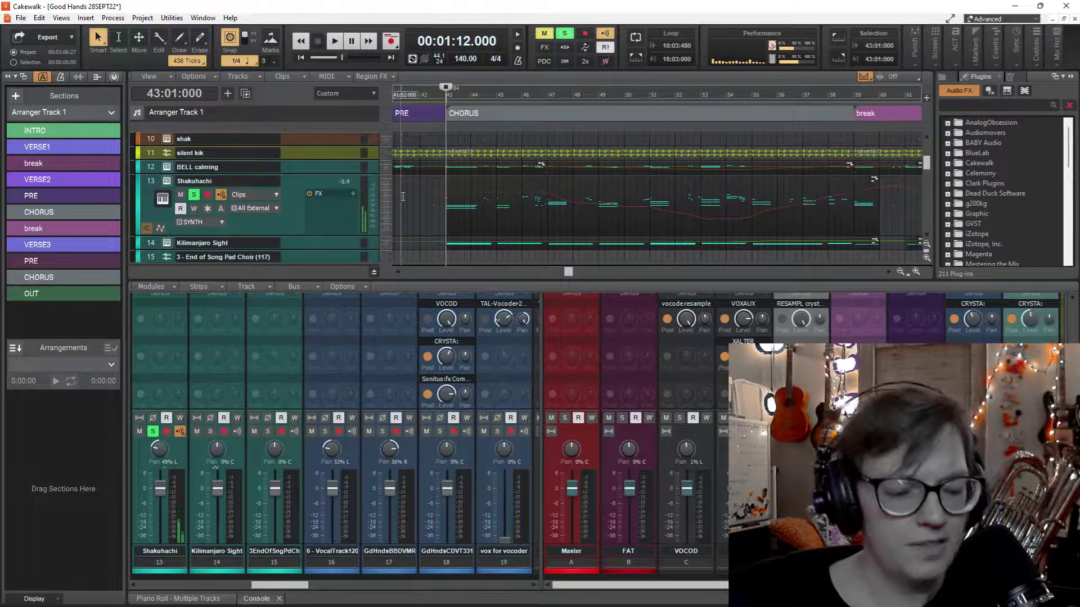
Unsolo the Shakuhachi, expand and enable its ProChannel, and switch on the QuadCurve equalizer in its large view.
left_click(193, 196)
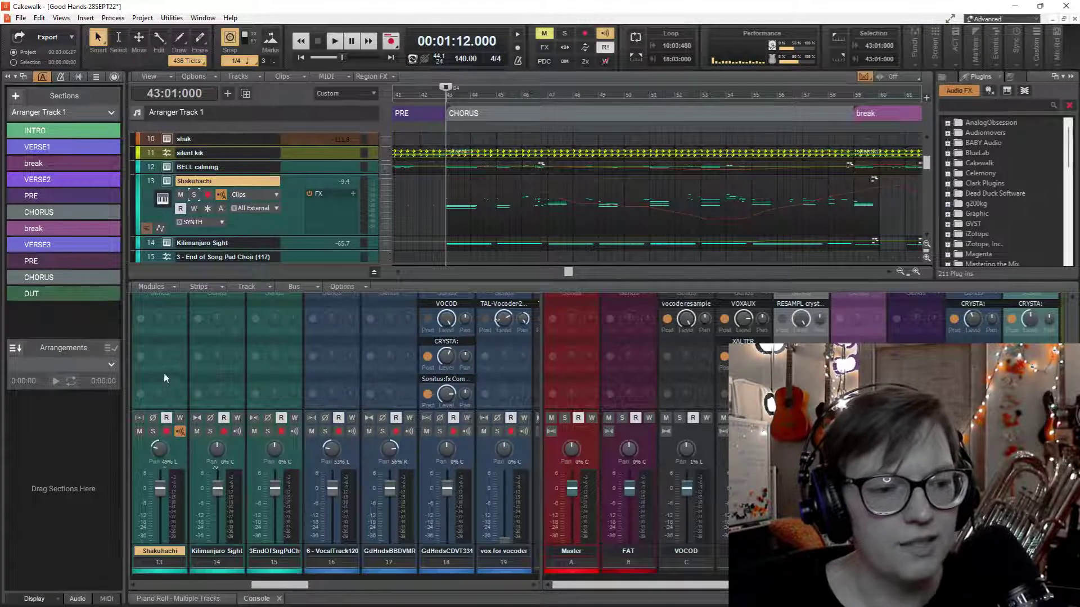
scroll(166, 378, "up", 3)
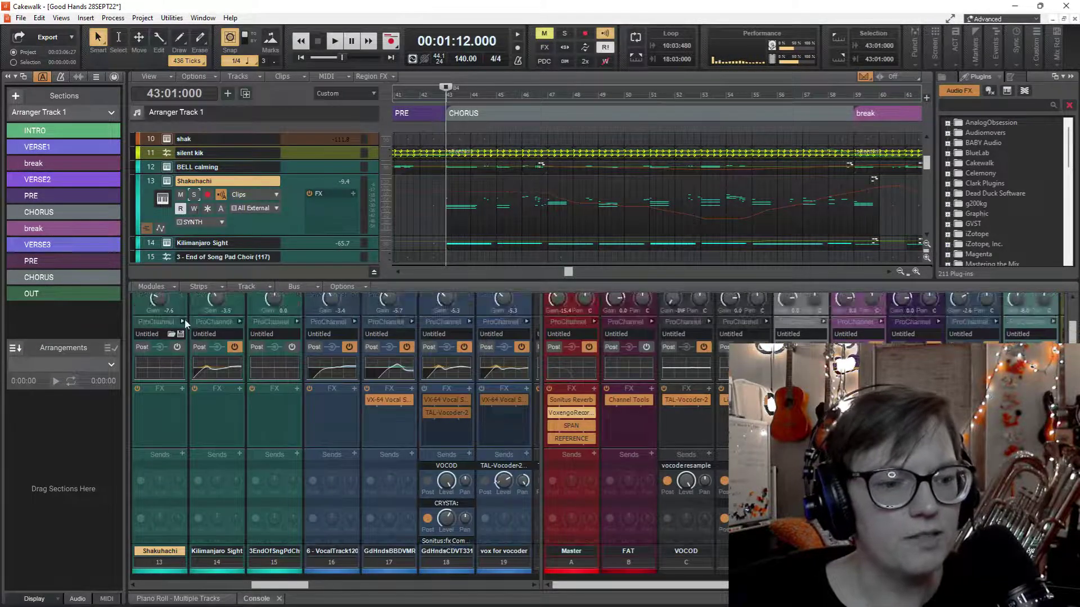
left_click(183, 321)
left_click(176, 347)
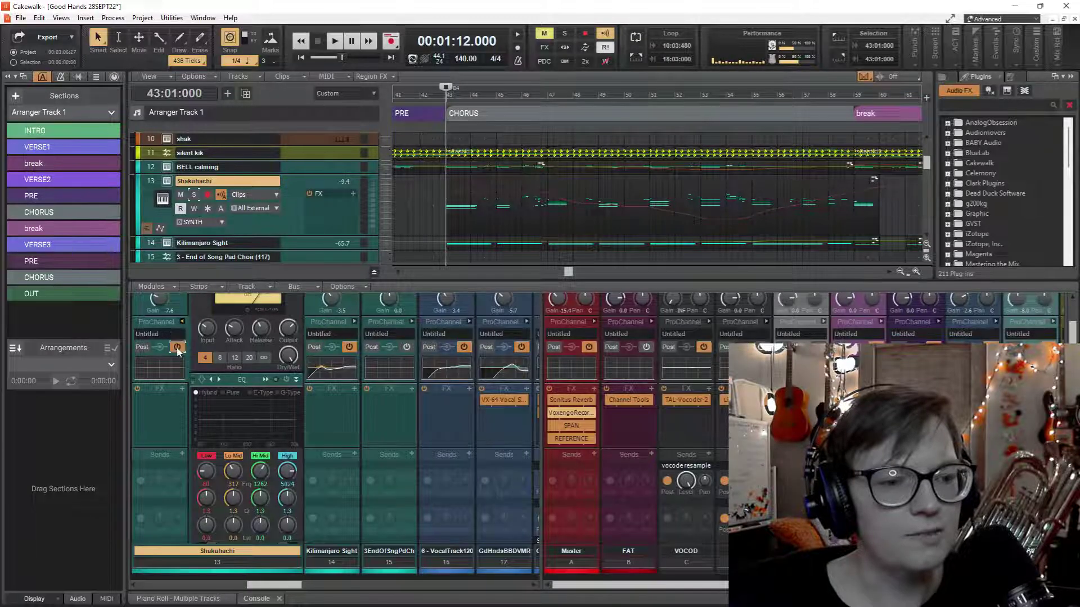
double_click(252, 424)
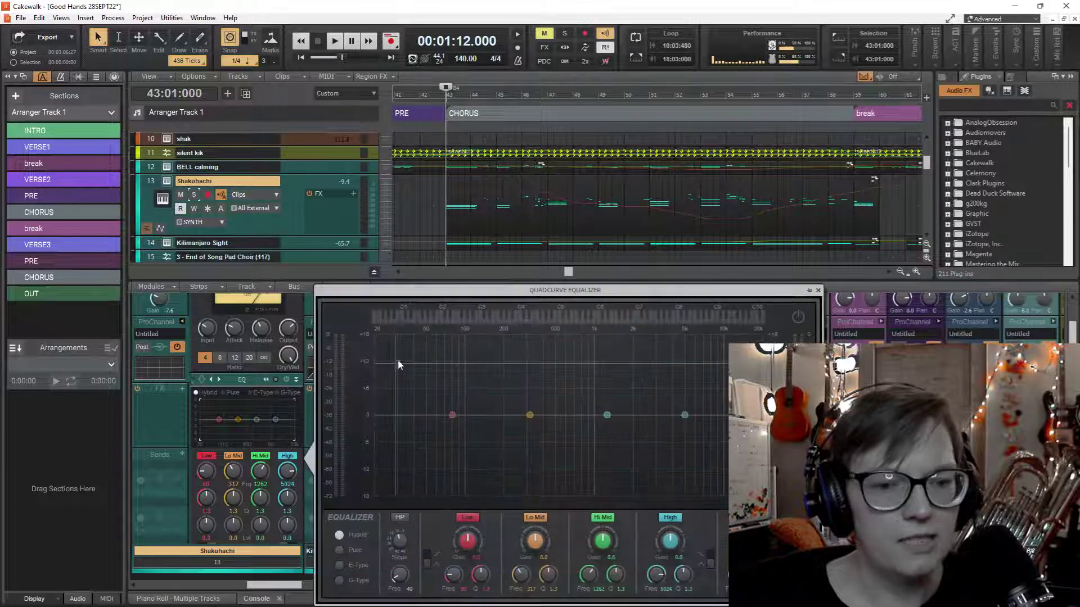
left_click(800, 317)
Solo the Shakuhachi during playback from measure 43 and play it again briefly from measure 45.
key("space")
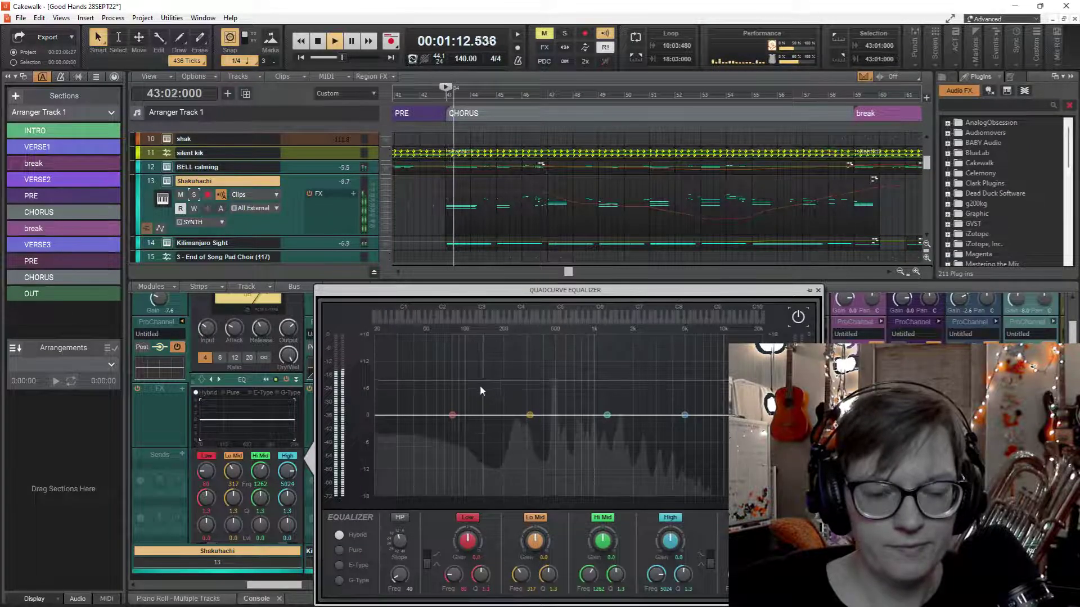
left_click(194, 194)
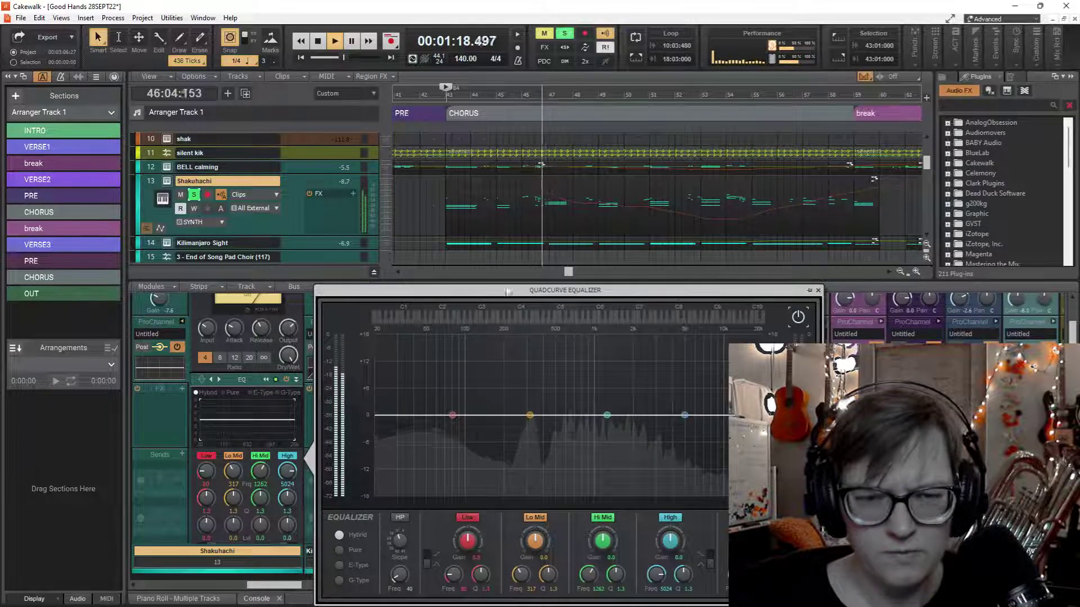
key("space")
left_click(514, 255)
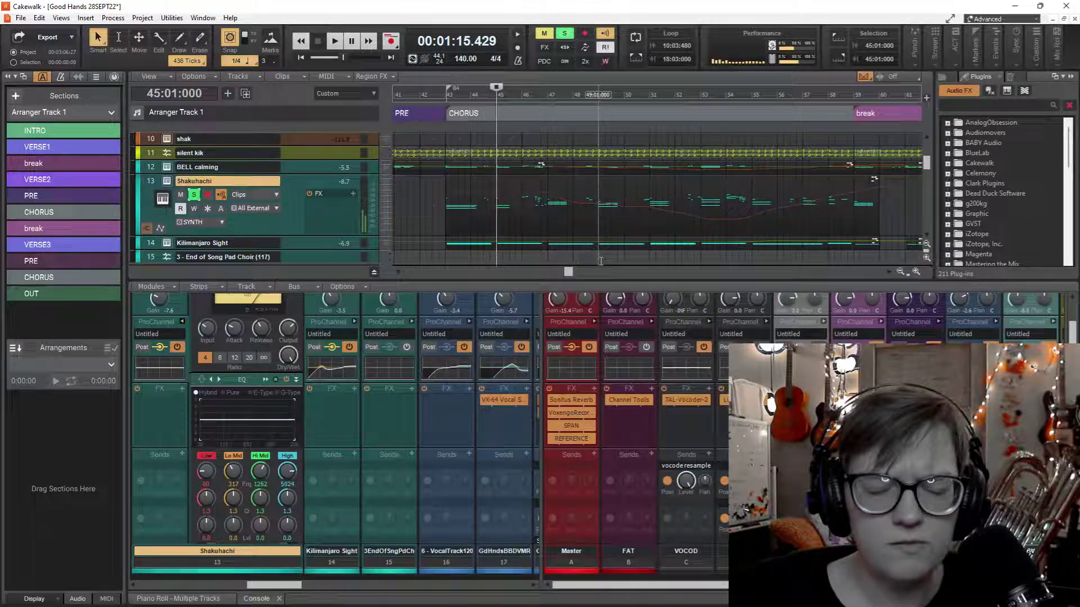
key("space")
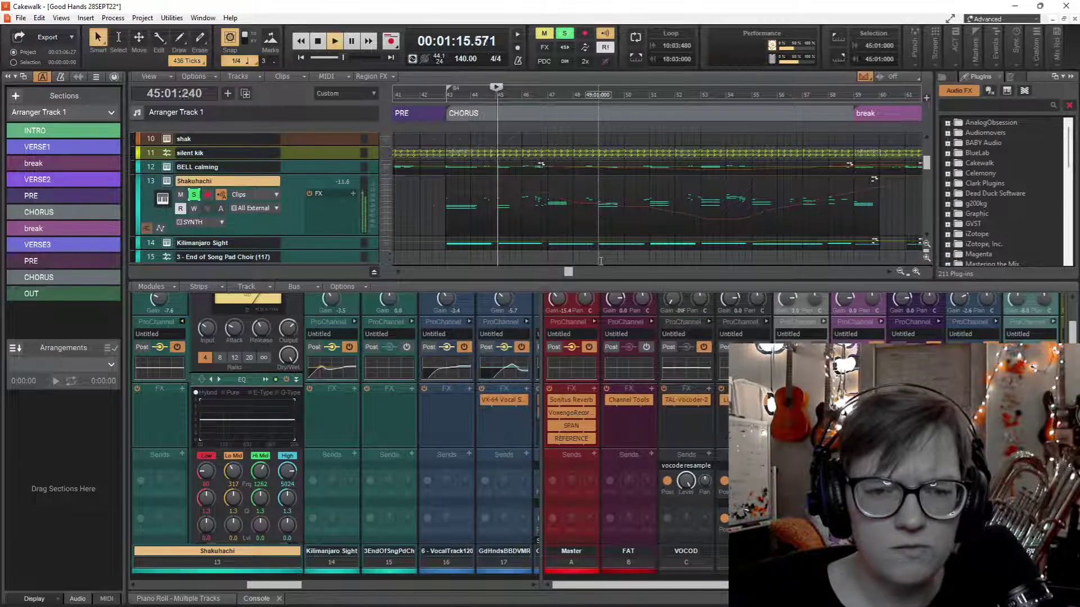
key("space")
Play the soloed Shakuhachi from measure 43 and follow its clip's notes in the Piano Roll, stopping after the passage.
left_click(445, 251)
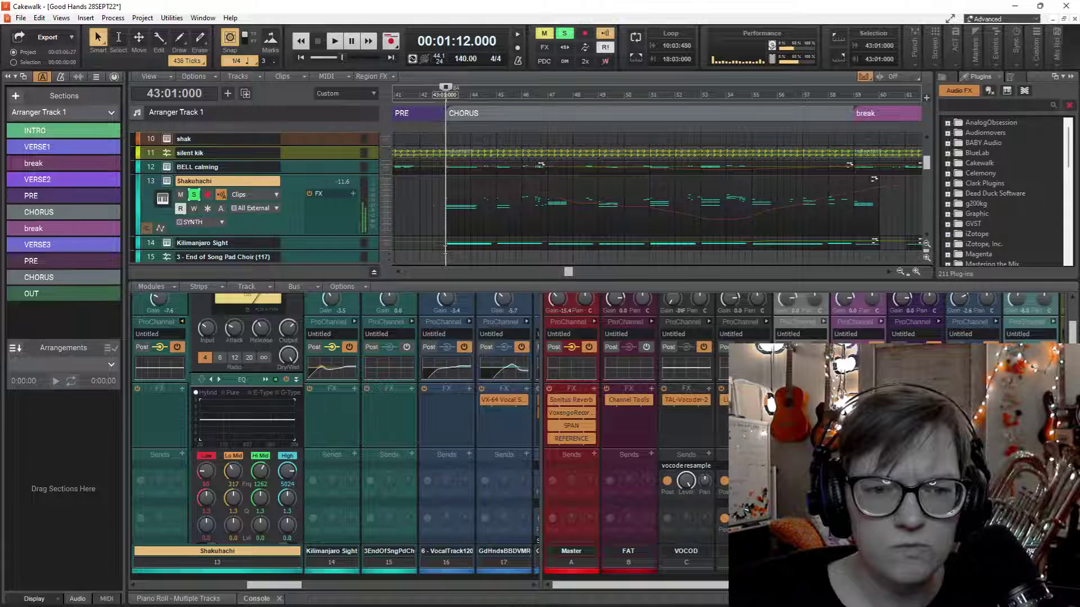
key("space")
double_click(498, 202)
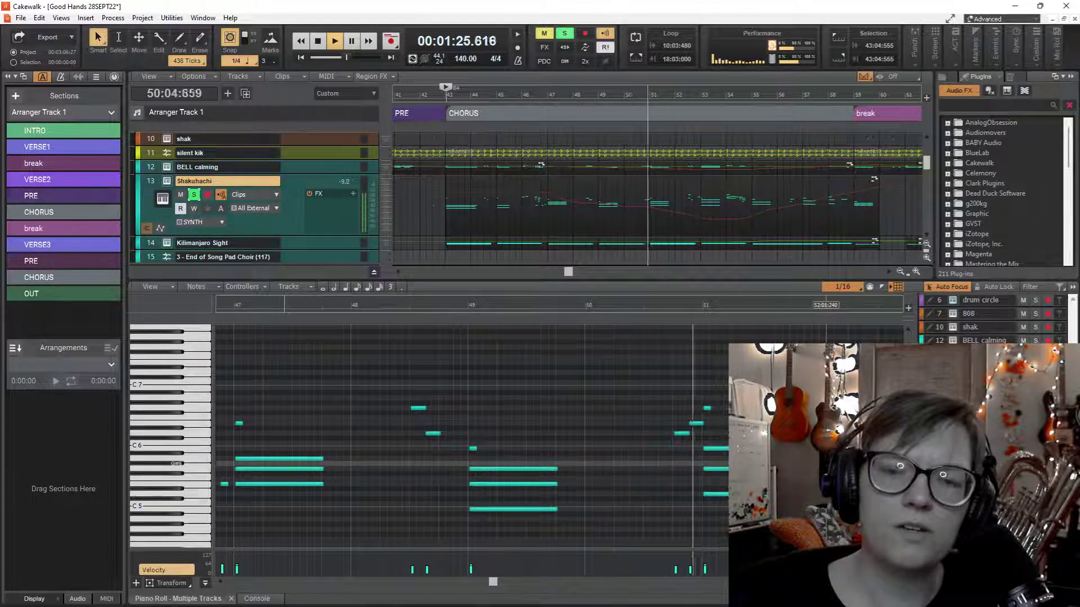
key("space")
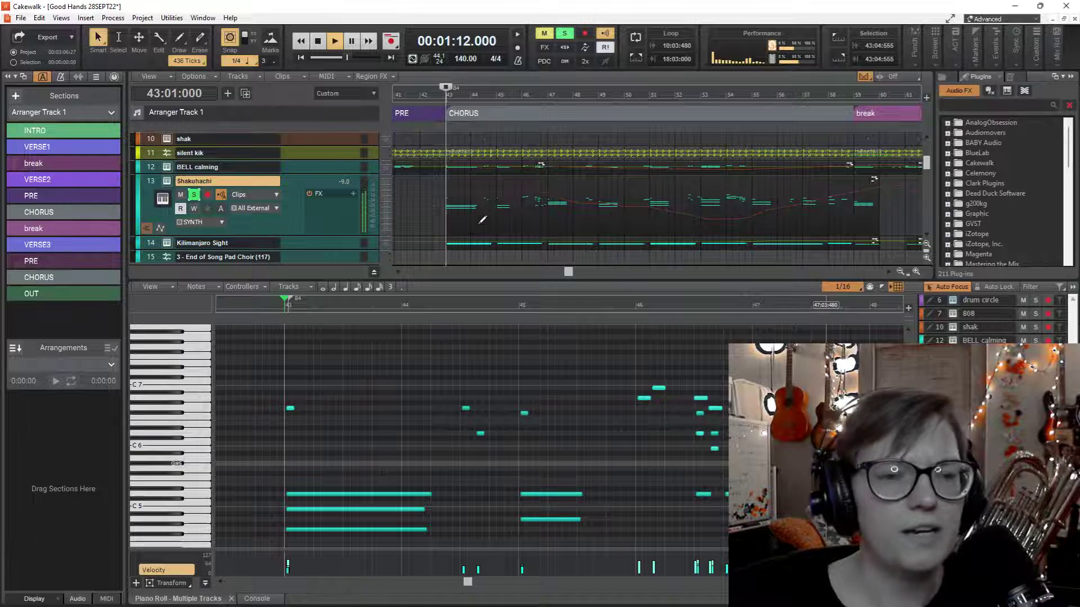
scroll(490, 193, "down", 3)
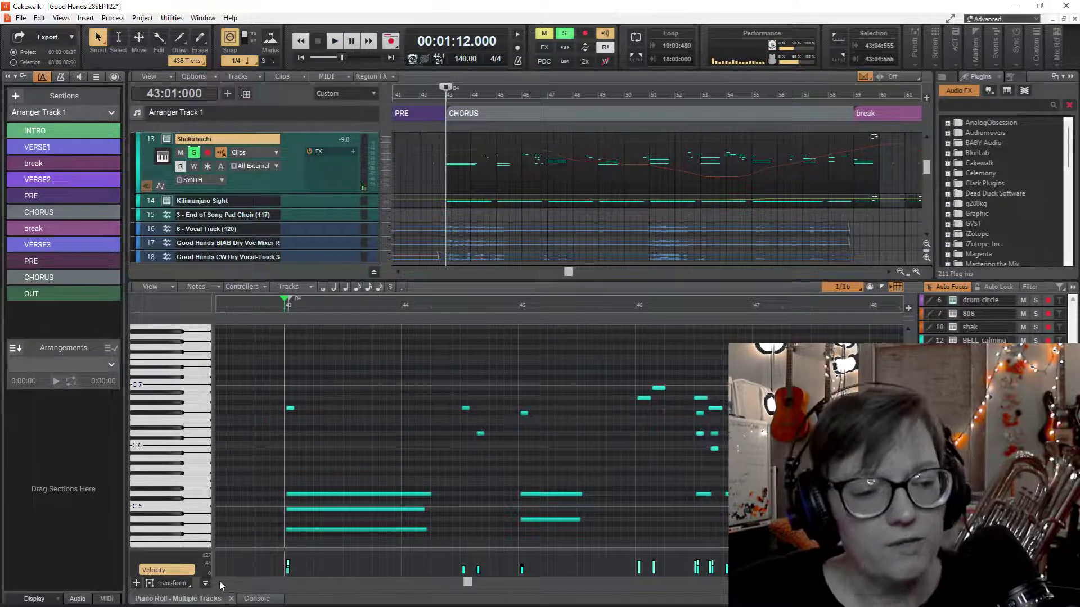
Return to the Console, reopen the Shakuhachi's QuadCurve equalizer and enable its high-pass filter.
left_click(253, 599)
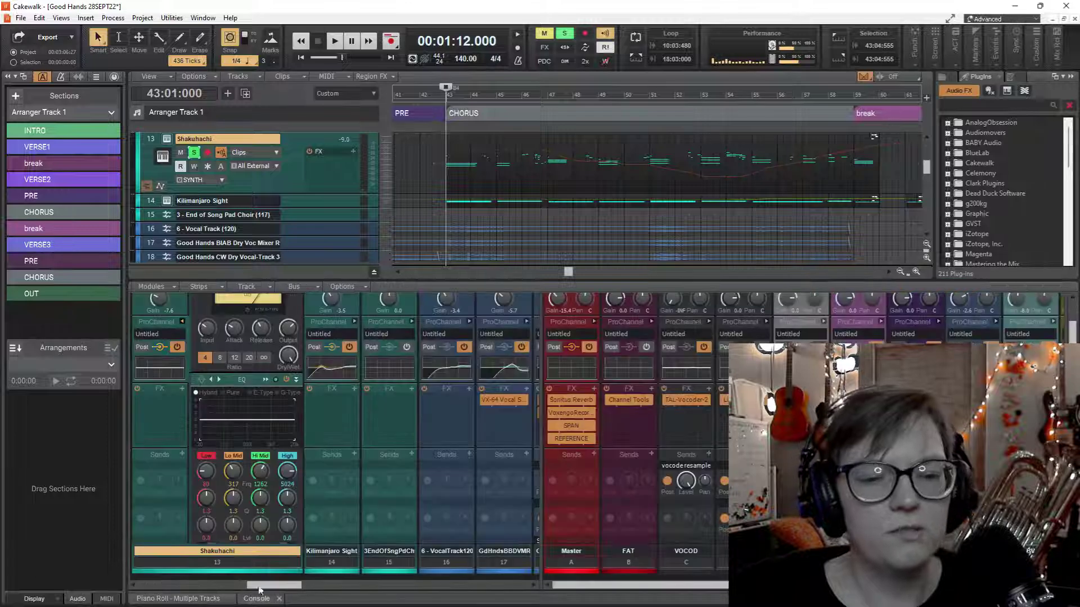
double_click(258, 434)
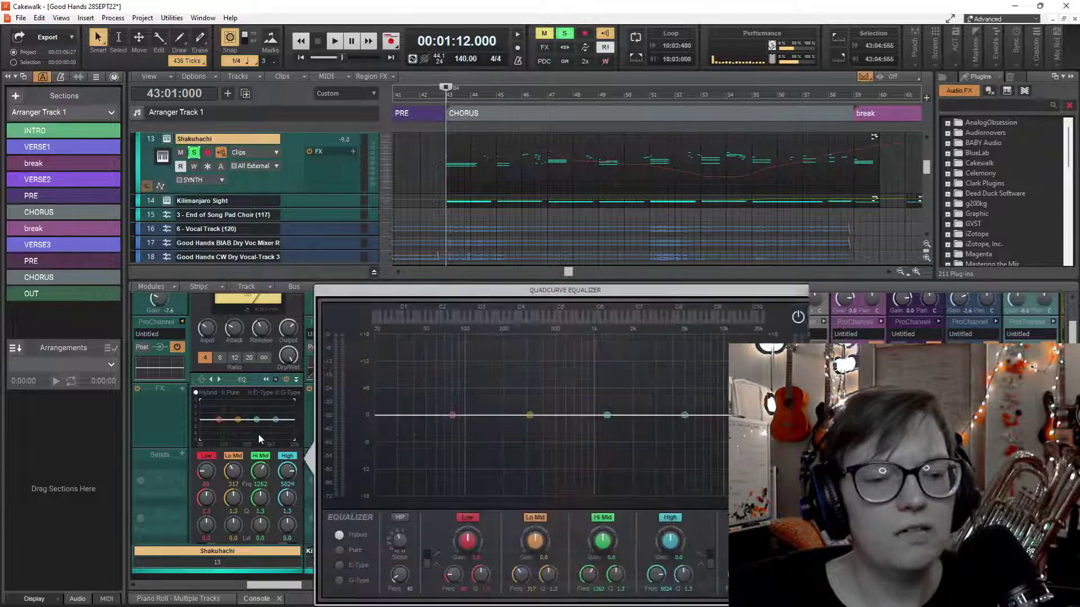
left_click(400, 518)
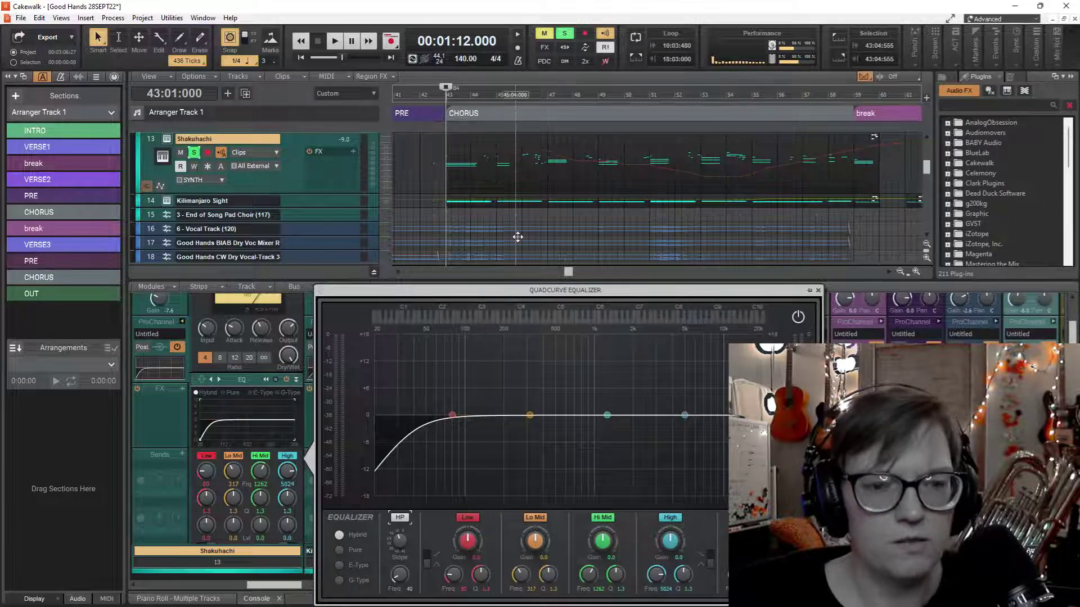
While playing the soloed Shakuhachi, set its high-pass frequency to 364 Hz and the High band to 4401 Hz with 5.5 dB gain.
left_click(334, 42)
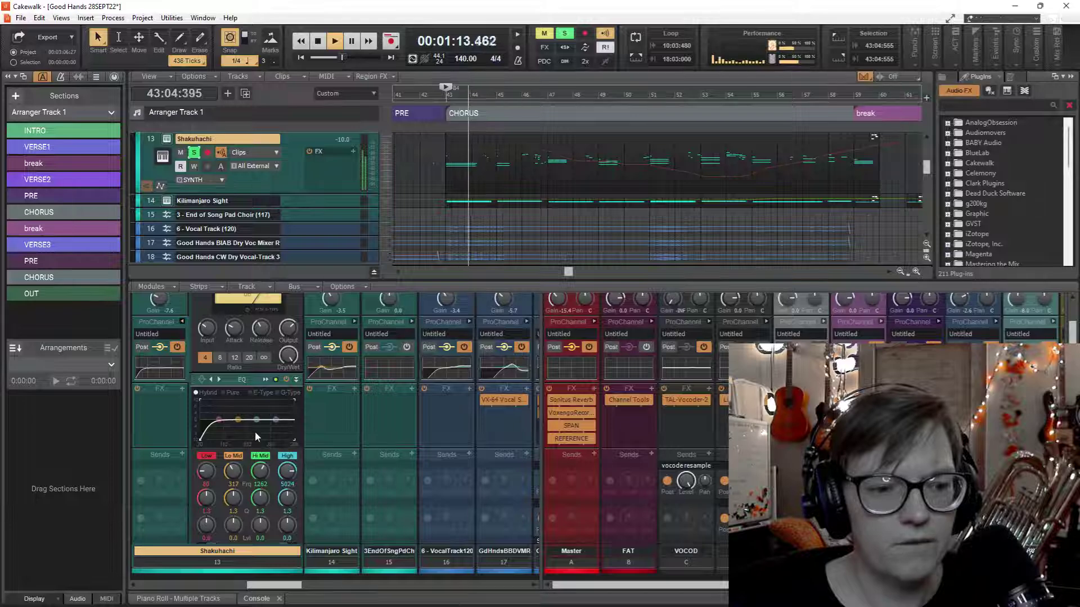
double_click(255, 431)
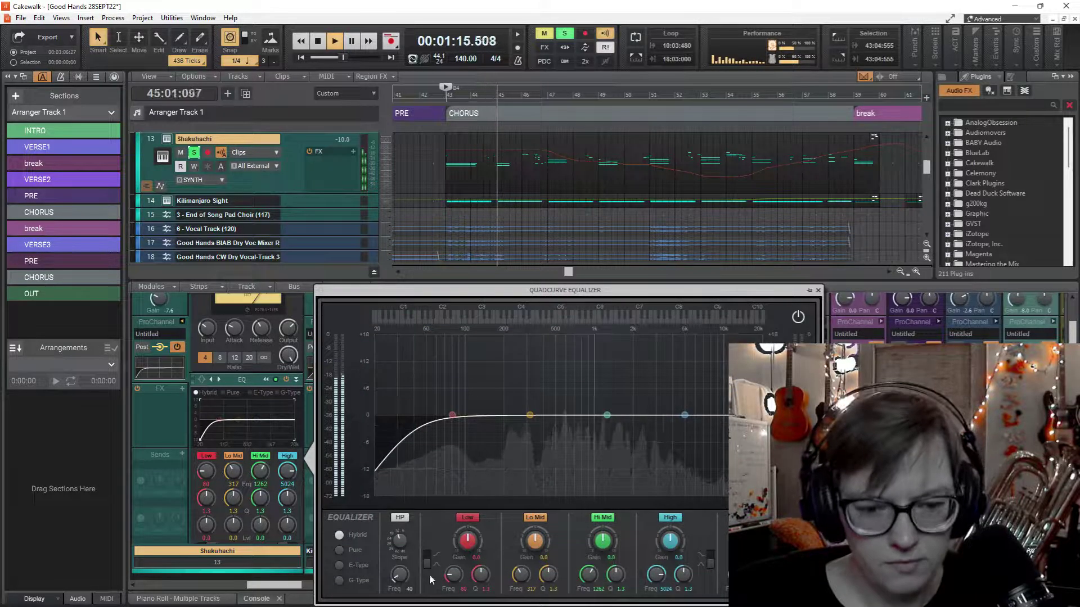
mouse_move(399, 574)
left_mouse_down()
mouse_move(399, 535)
mouse_move(399, 572)
mouse_move(399, 561)
left_mouse_up()
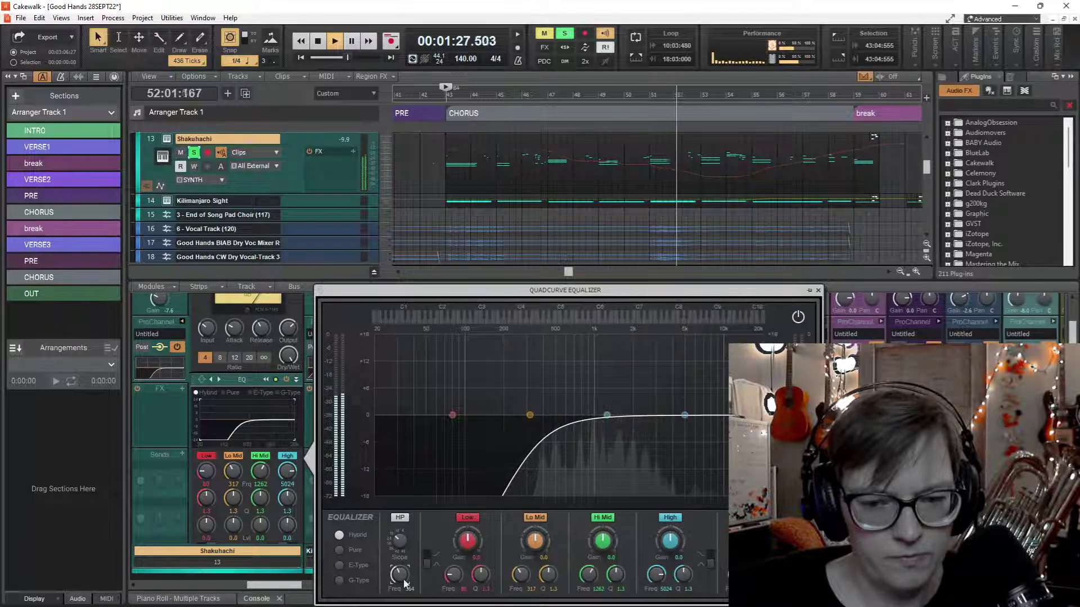
left_click_drag(685, 414, 678, 392)
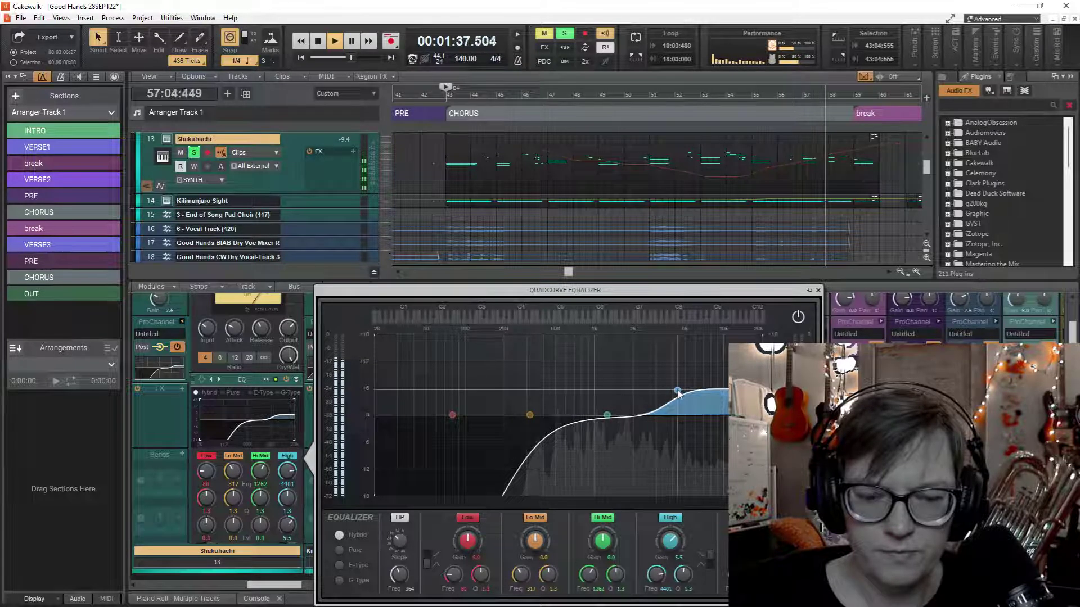
key("space")
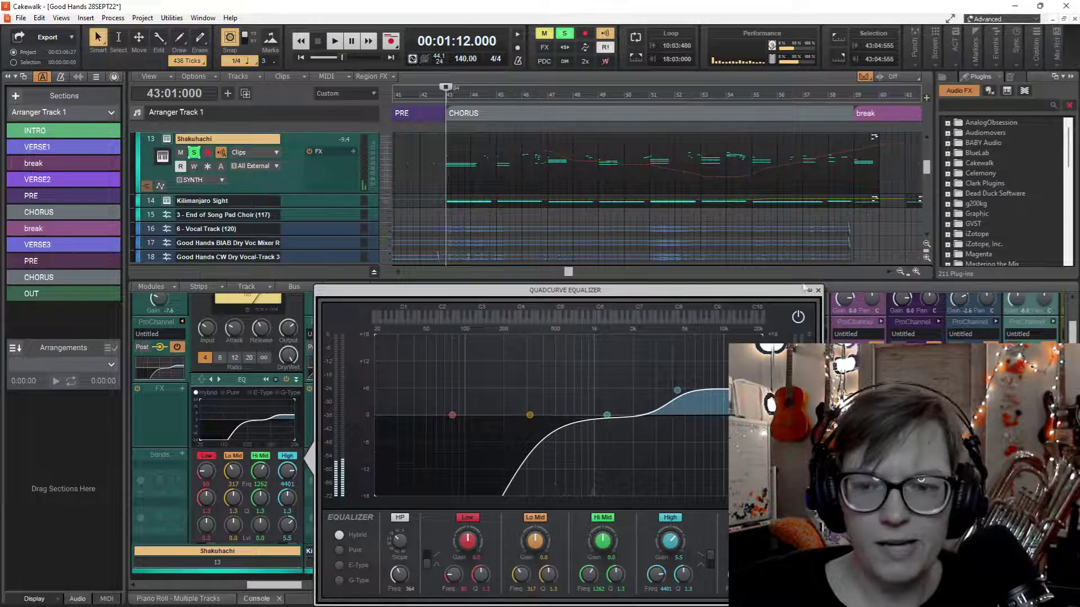
Unsolo the Shakuhachi and play it in the full mix from measure 43, closing the equalizer to check the channel's pan.
left_click(195, 153)
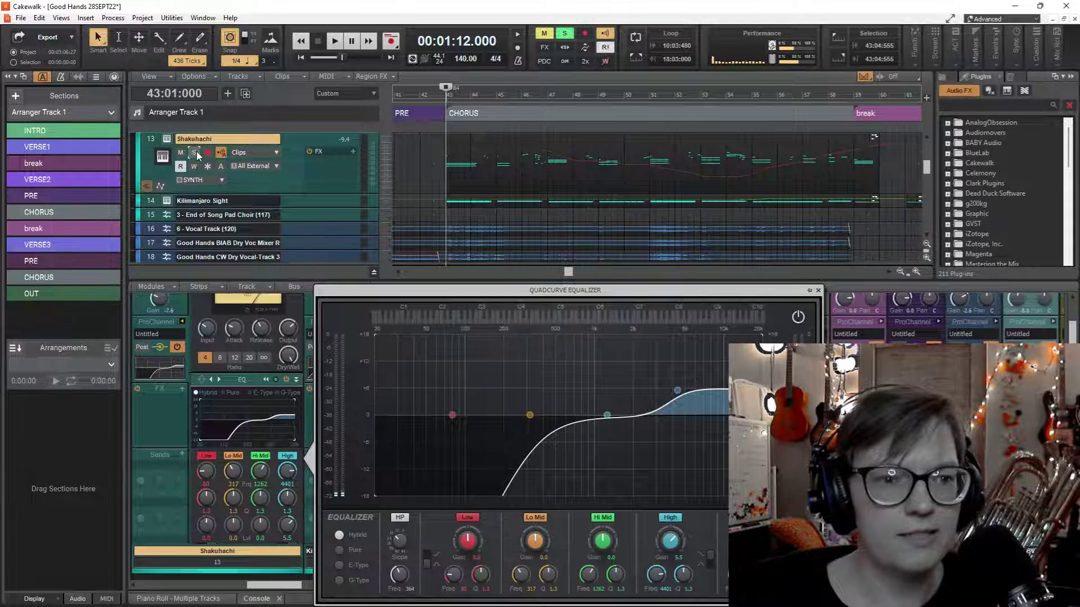
key("space")
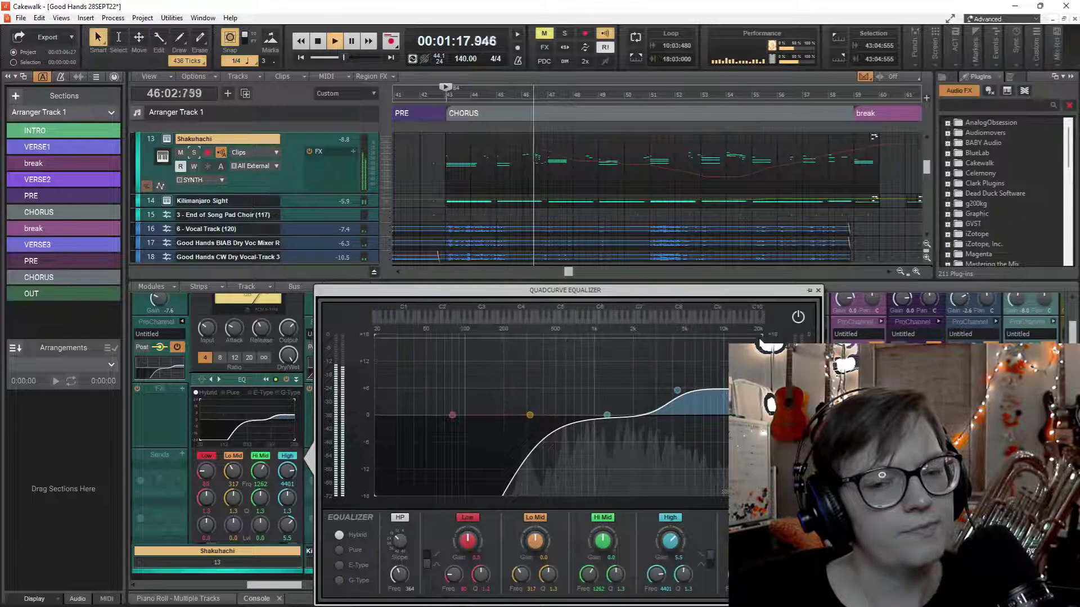
left_click(818, 291)
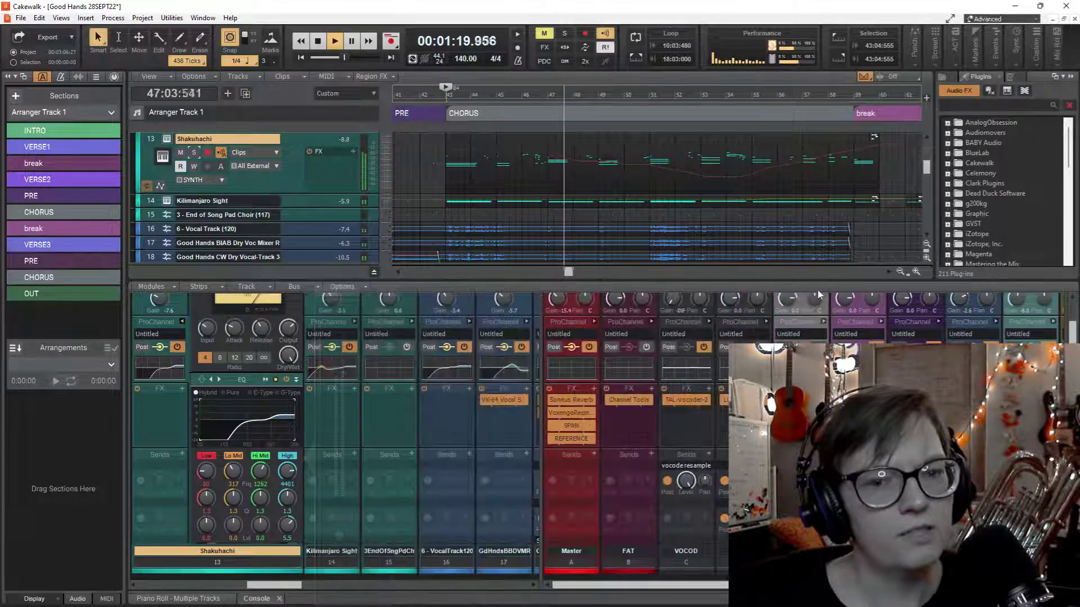
scroll(222, 487, "down", 3)
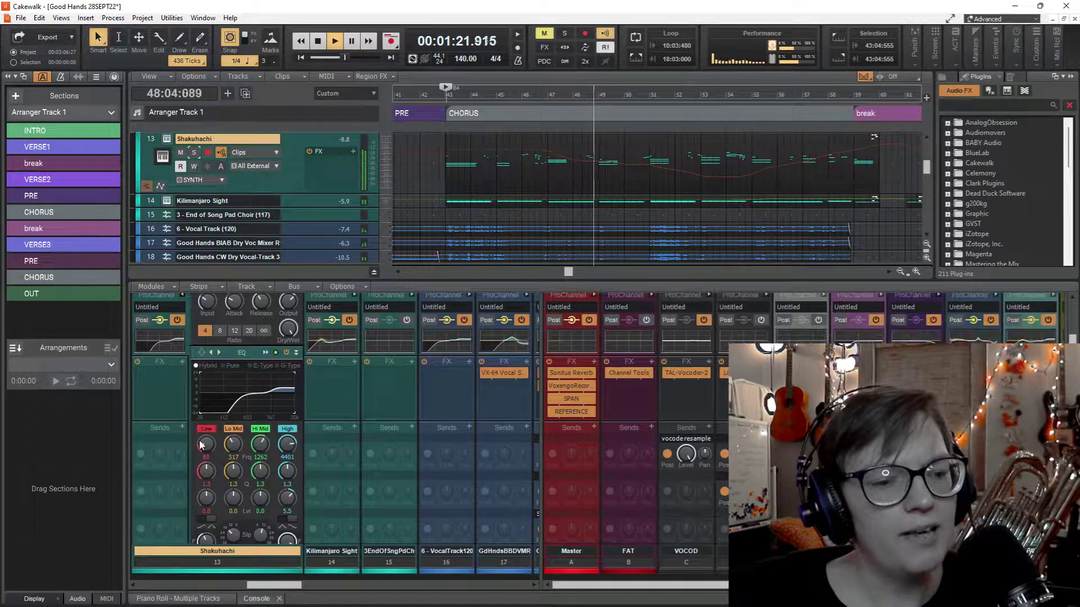
scroll(185, 446, "down", 3)
mouse_move(160, 448)
left_mouse_down()
mouse_move(162, 400)
mouse_move(164, 441)
left_mouse_up()
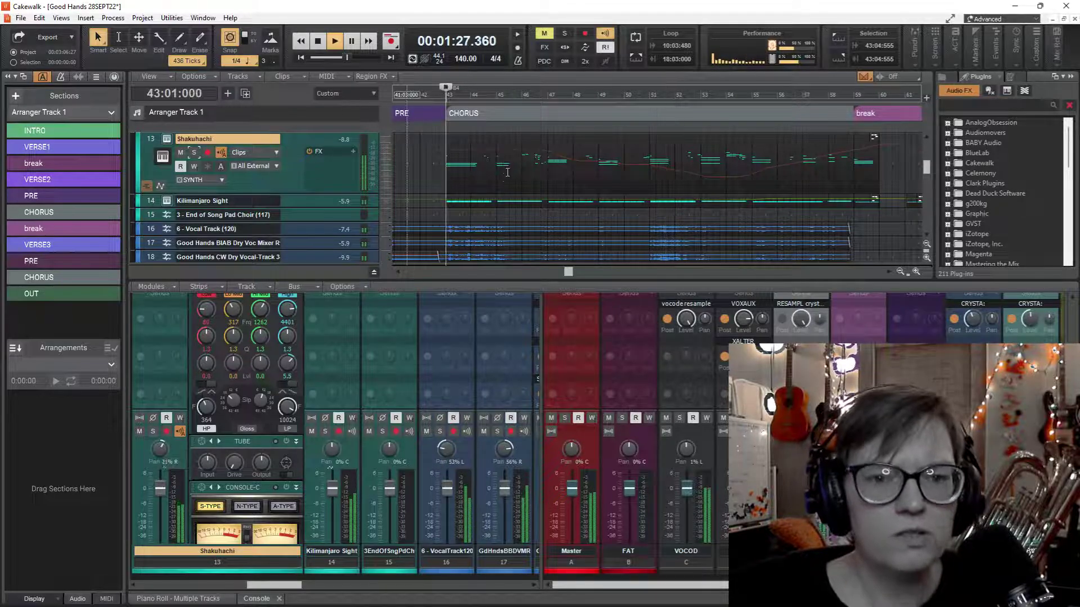
key("space")
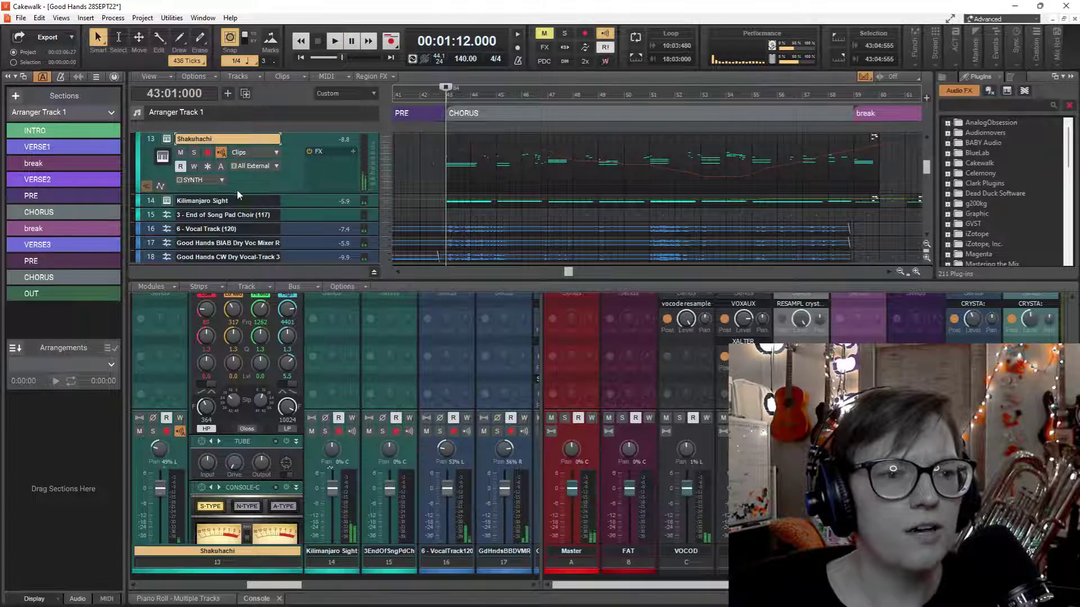
Show the Shakuhachi's pan automation lane and examine its curve across the chorus and the break.
left_click(160, 187)
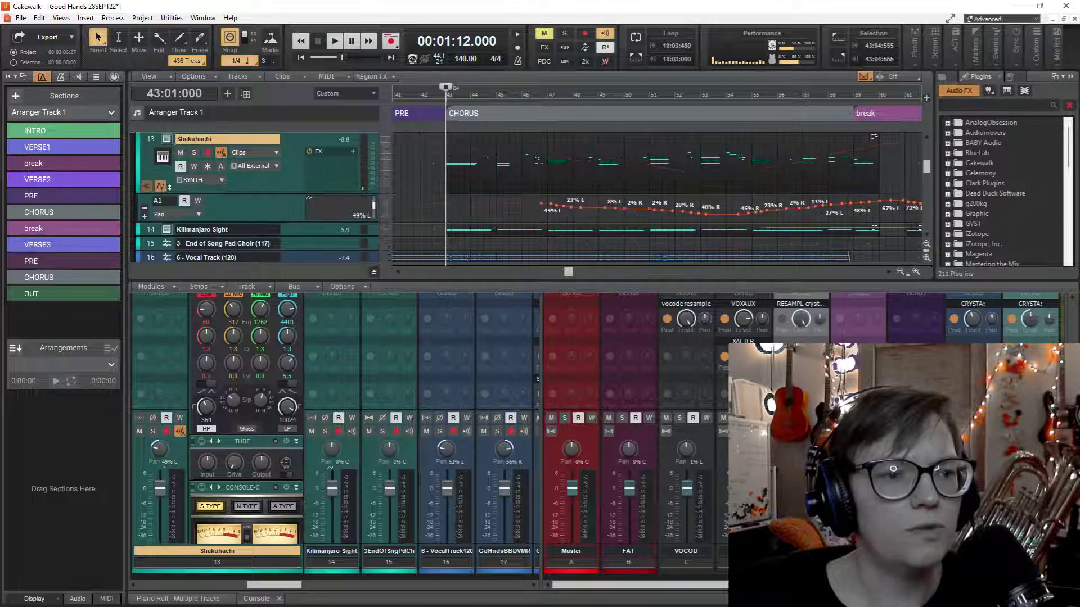
scroll(858, 198, "down", 2)
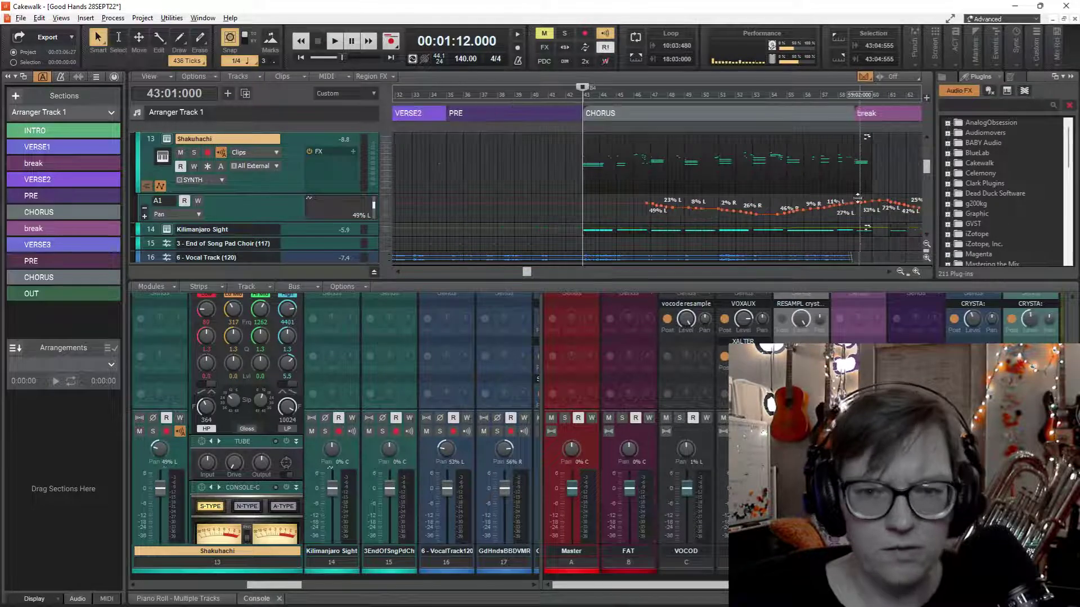
scroll(894, 196, "down", 1)
scroll(658, 180, "right", 3)
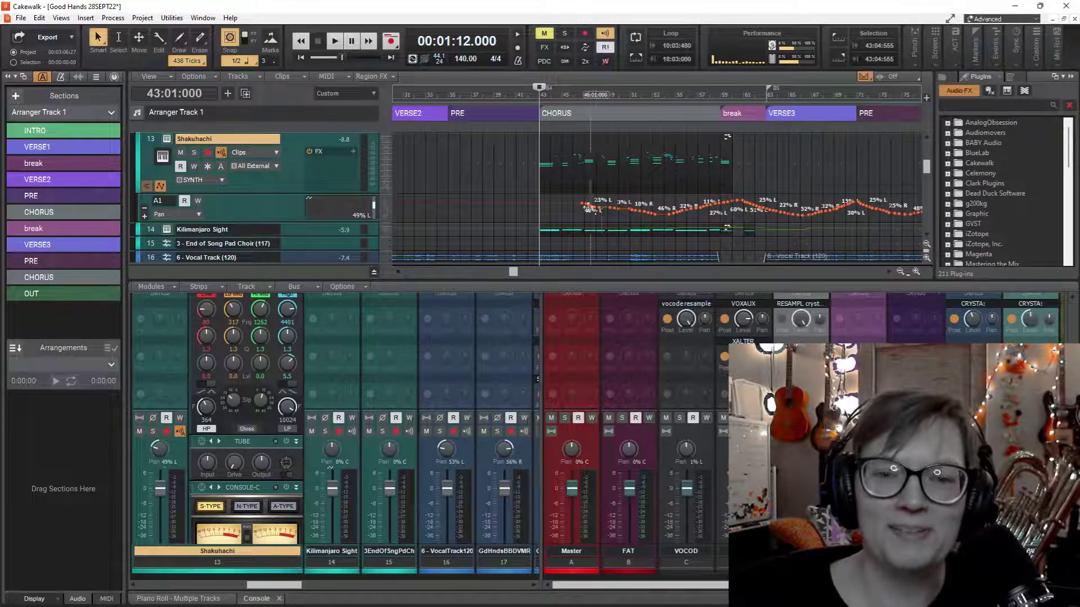
Select the Shakuhachi's pan automation nodes from measure 42 to 81 and hide its automation lane.
left_click(526, 215)
scroll(807, 209, "right", 2)
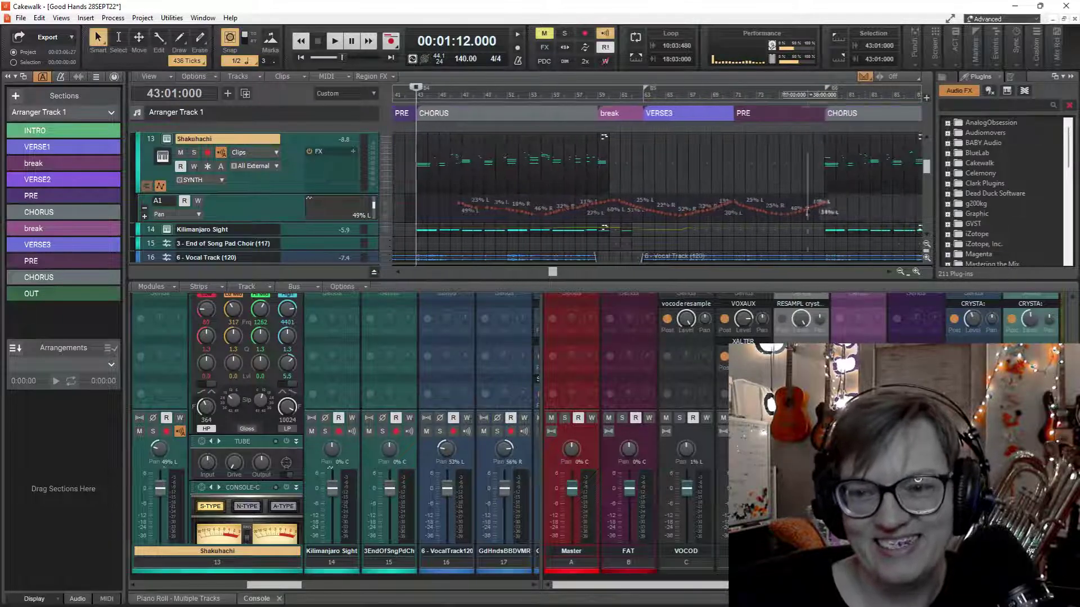
left_click_drag(807, 209, 852, 210)
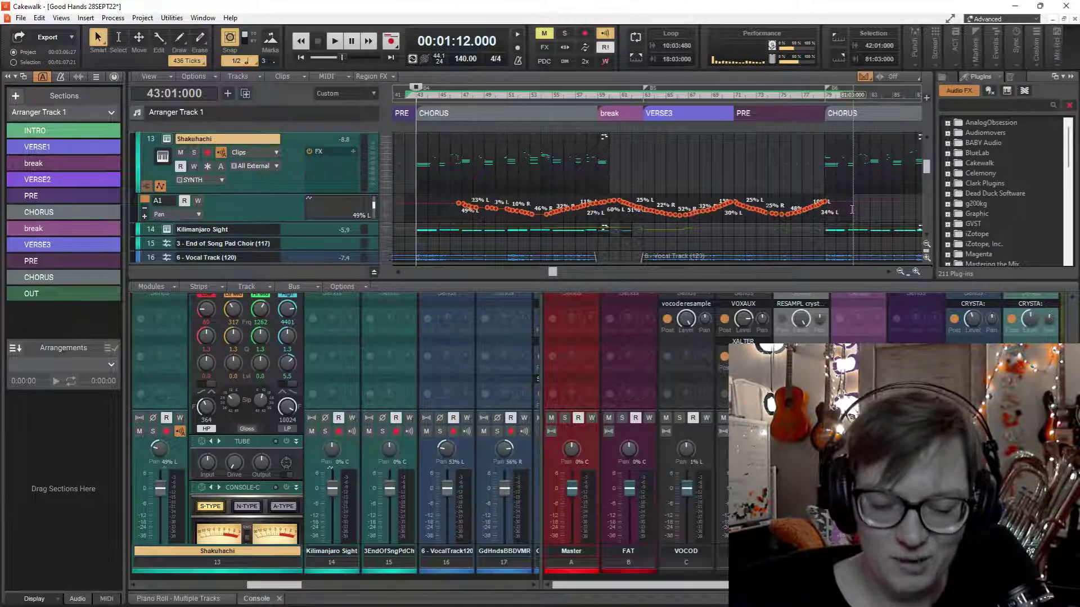
key("shift+a")
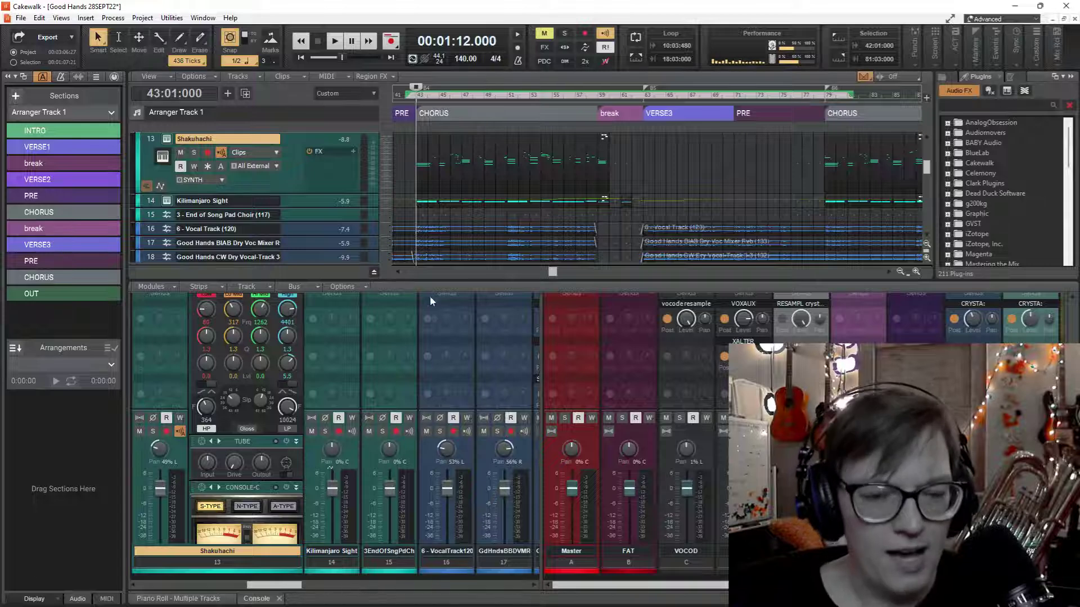
Enlarge the Console, look through its channels and narrow all strips so more of them fit in view.
scroll(440, 363, "down", 1)
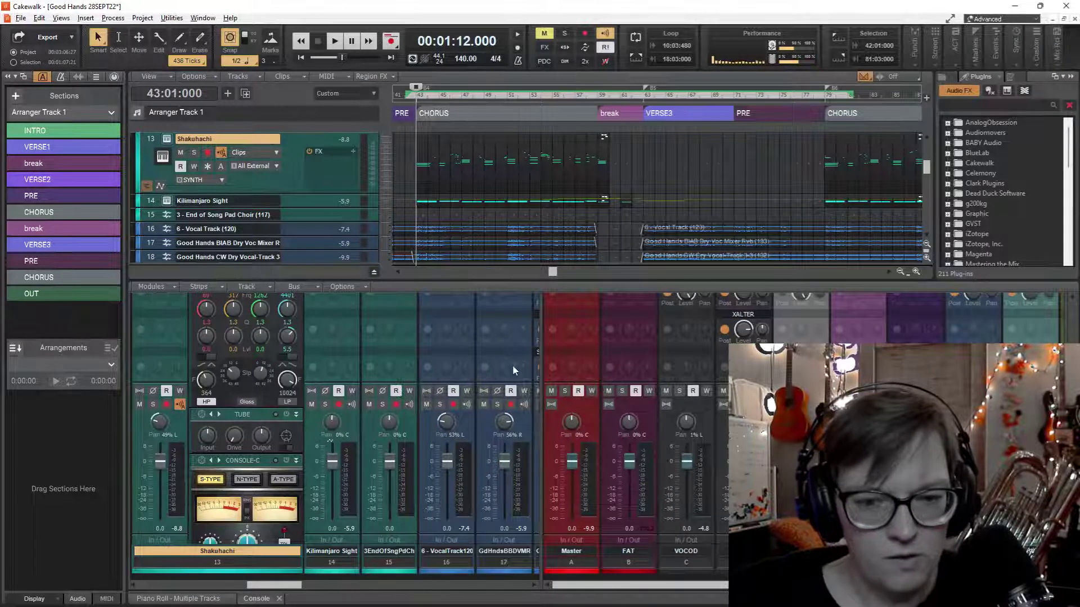
left_click_drag(538, 365, 707, 375)
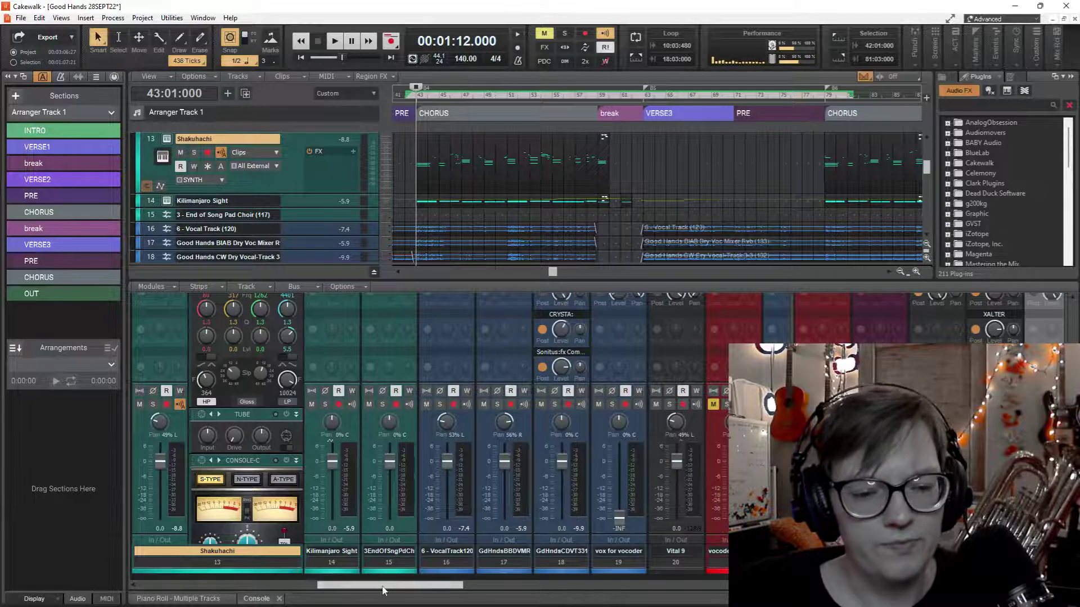
left_click_drag(382, 589, 256, 588)
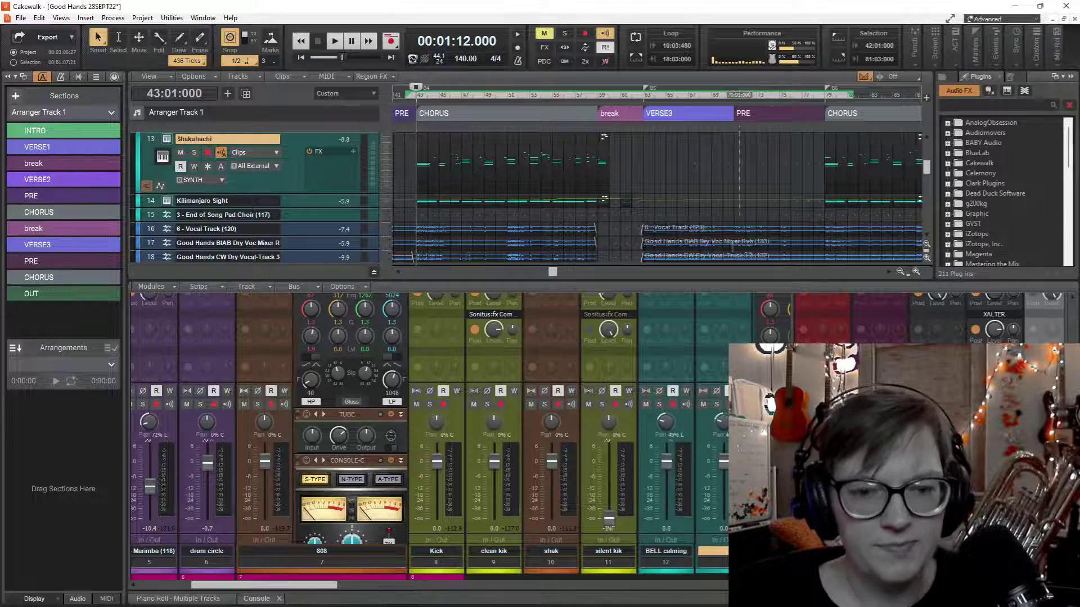
left_click_drag(694, 281, 694, 218)
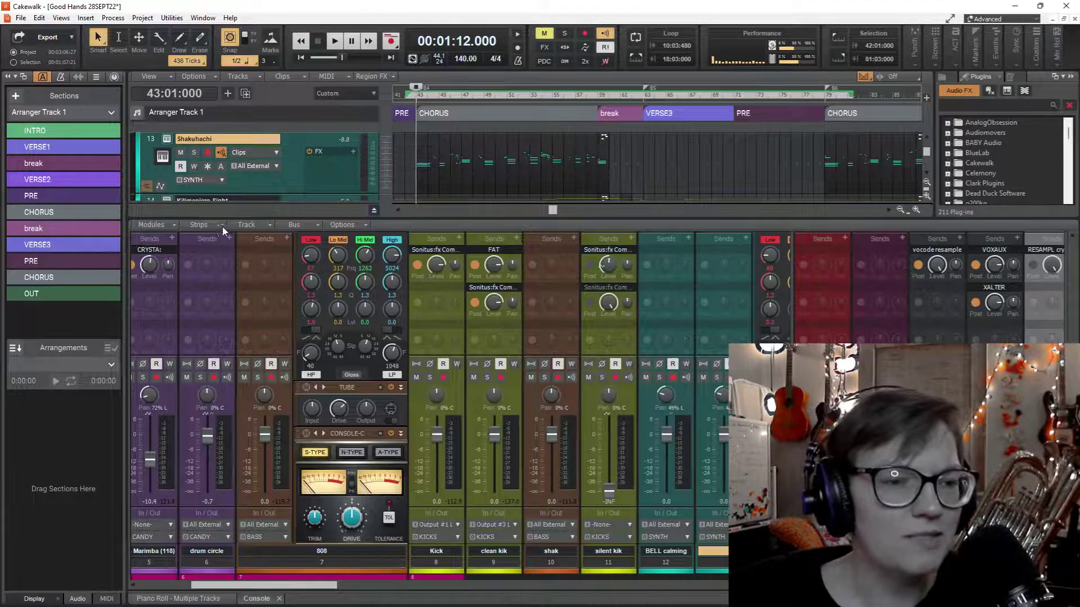
left_click(221, 225)
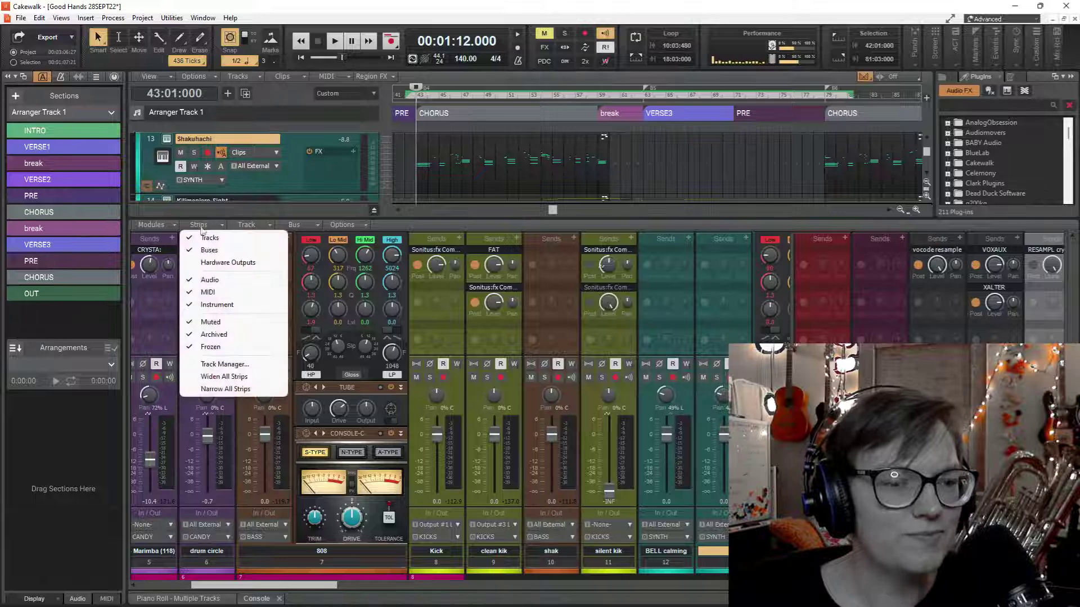
left_click(233, 389)
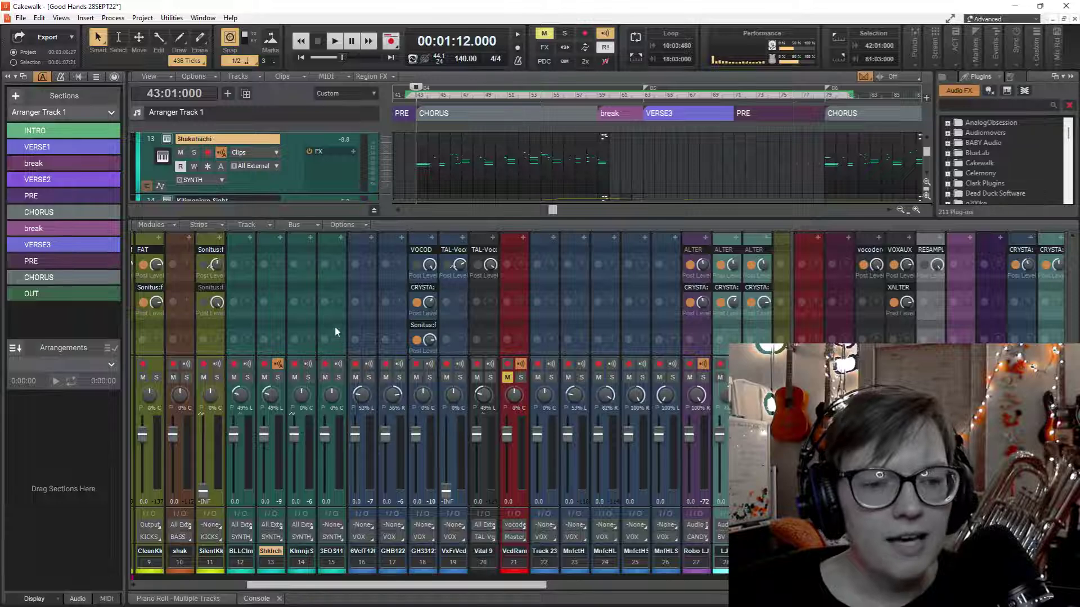
Play the full mix from measure 43, return to the Console and reopen the Shakuhachi's QuadCurve equalizer.
left_click(404, 166)
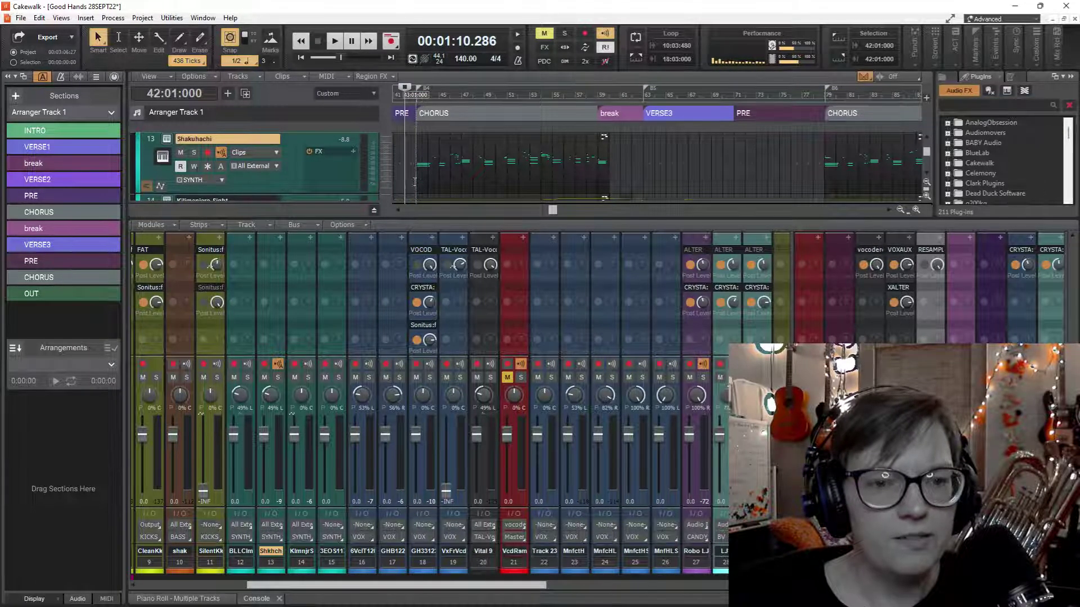
double_click(426, 158)
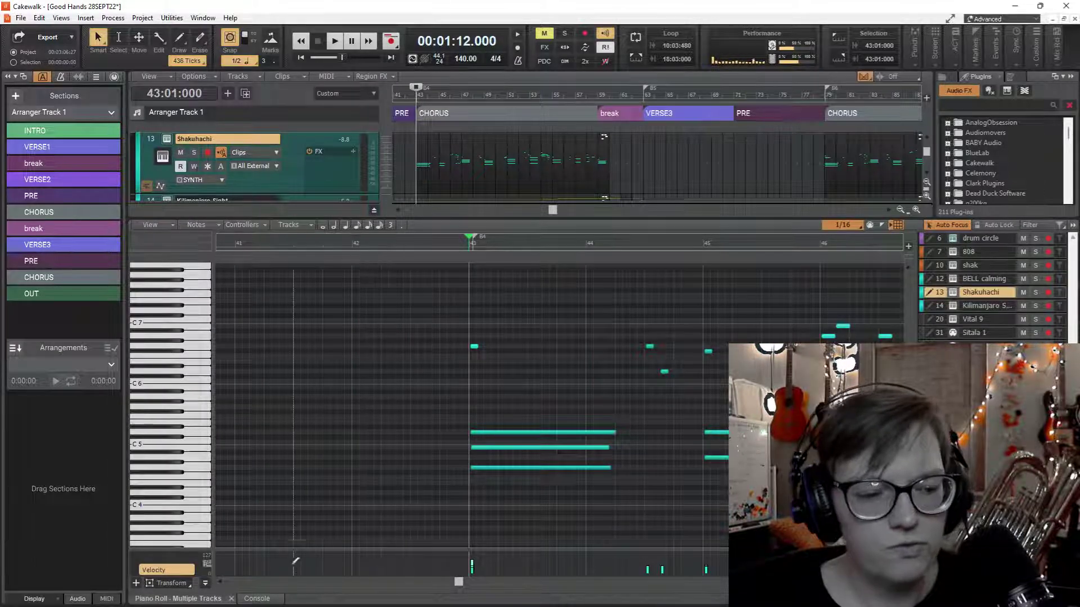
key("space")
left_click(257, 599)
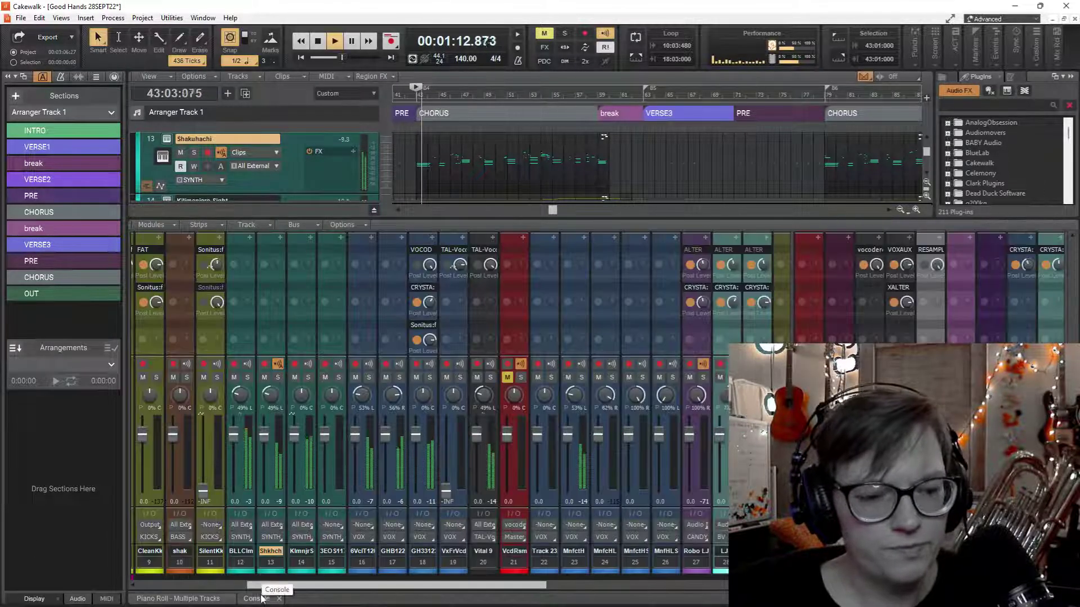
scroll(275, 291, "up", 3)
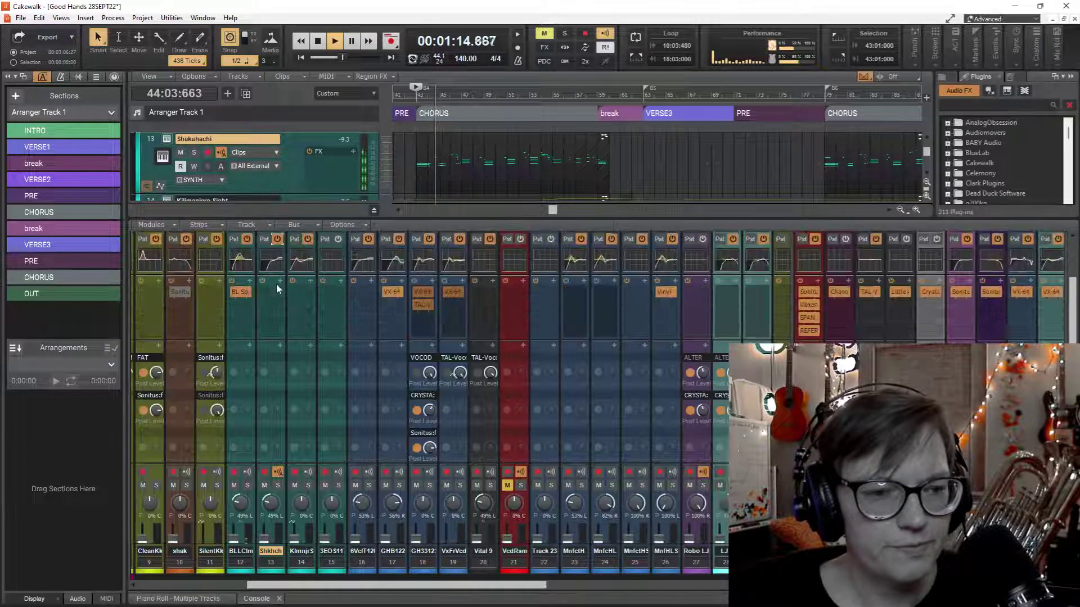
scroll(274, 283, "up", 2)
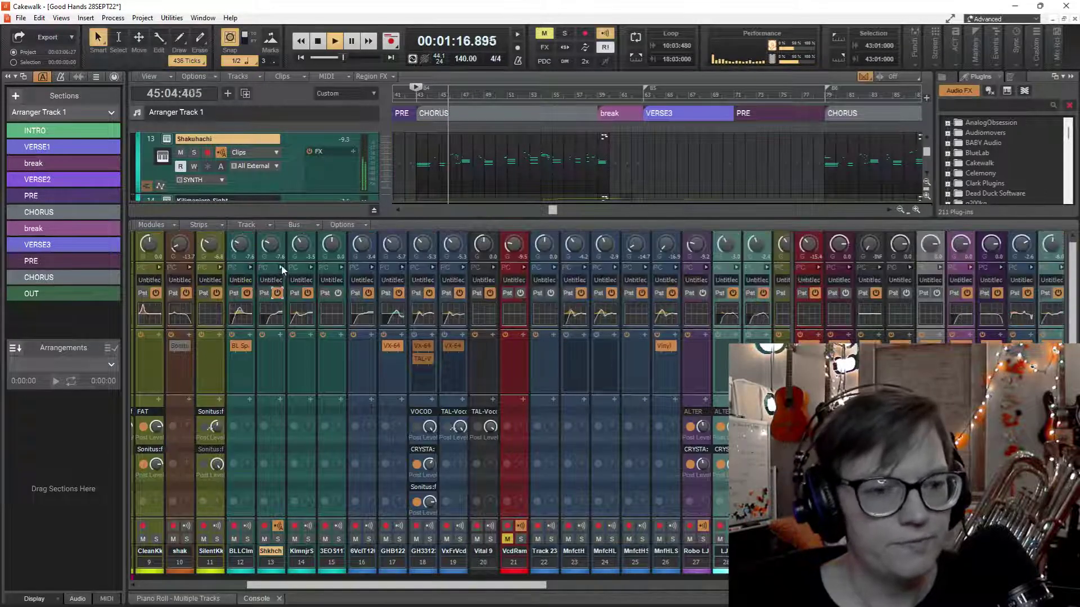
left_click(281, 268)
double_click(391, 377)
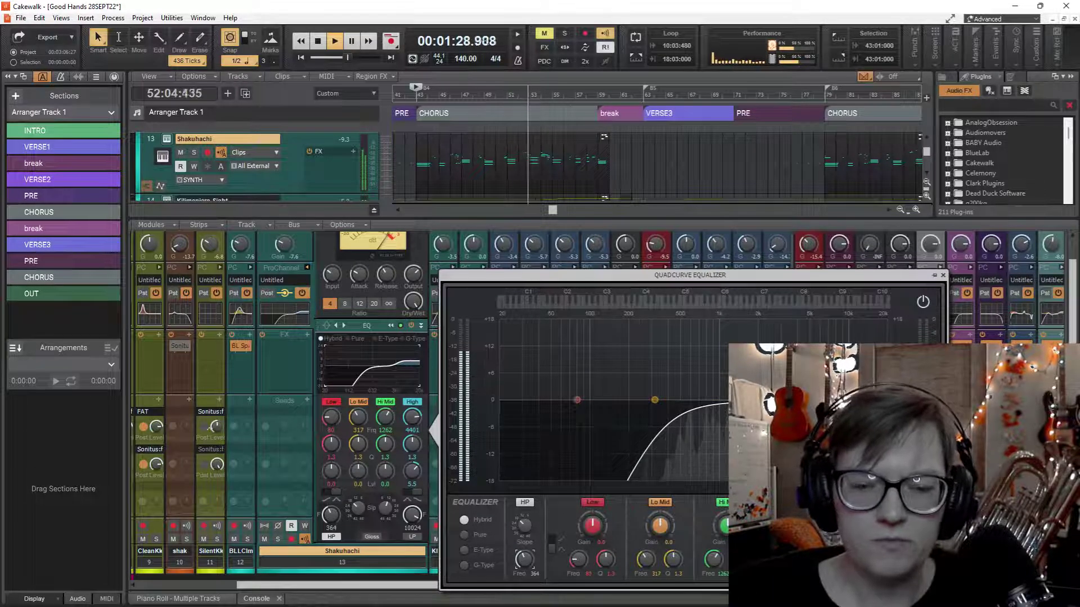
Set the Shakuhachi's high-pass frequency to 550 Hz, close the equalizer and pan the channel 100% left.
left_click_drag(524, 558, 523, 538)
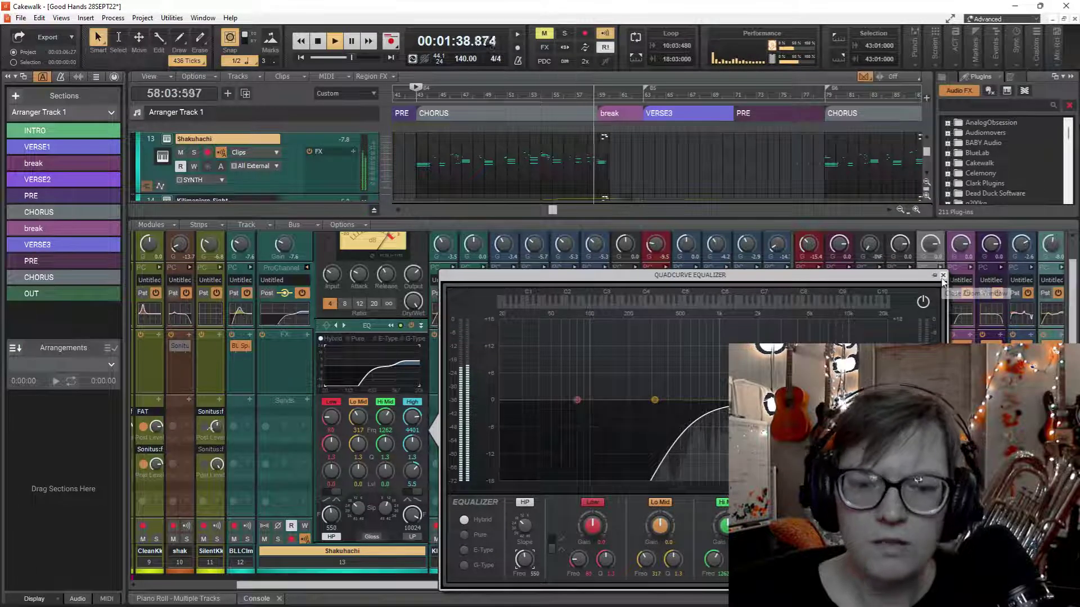
key("space")
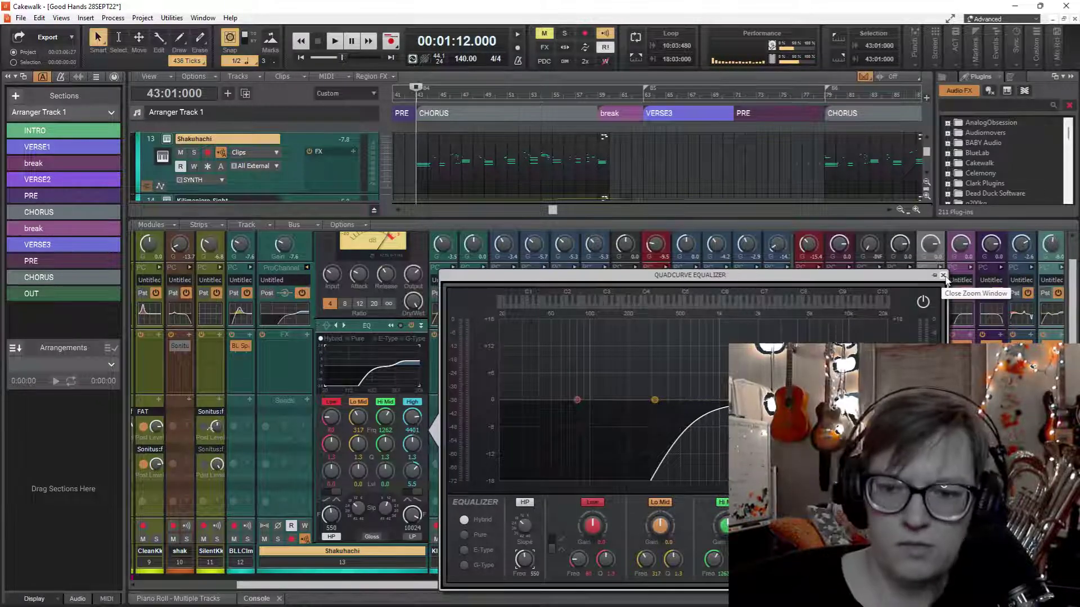
left_click(944, 276)
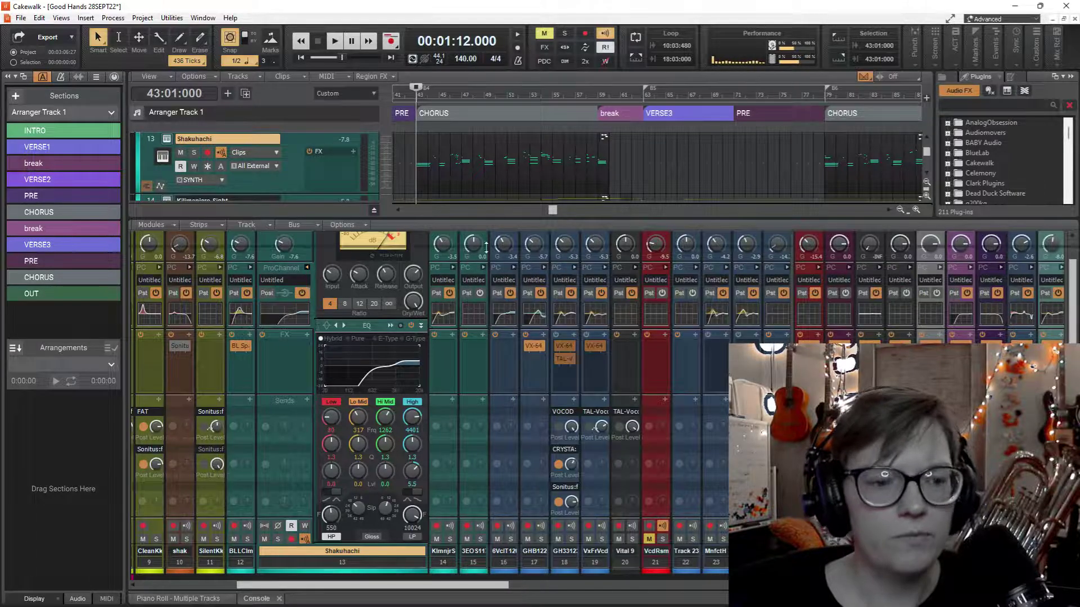
left_click_drag(487, 219, 488, 232)
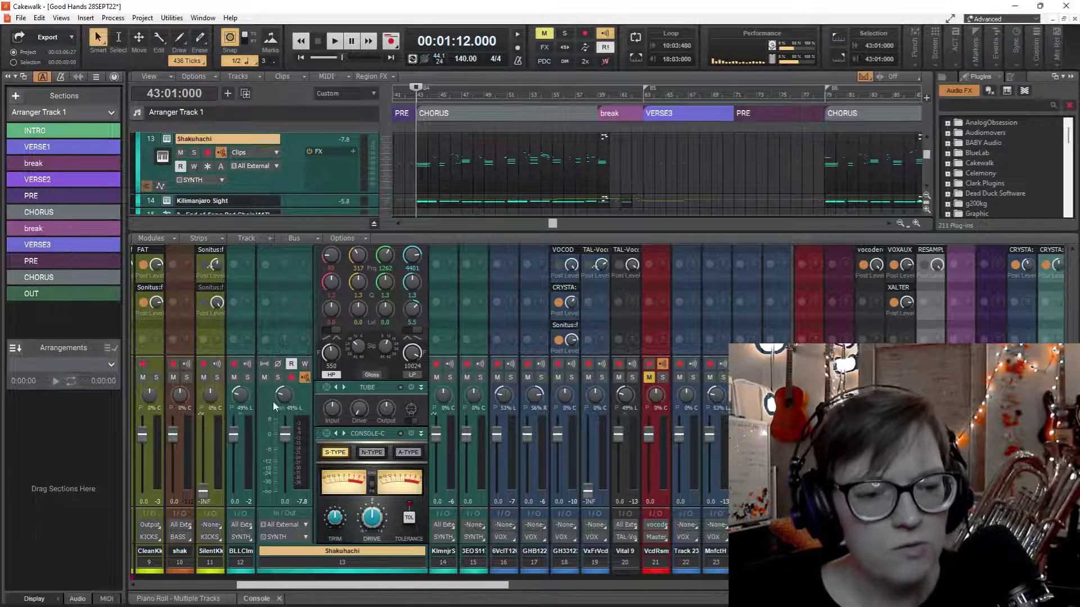
left_click_drag(283, 396, 283, 400)
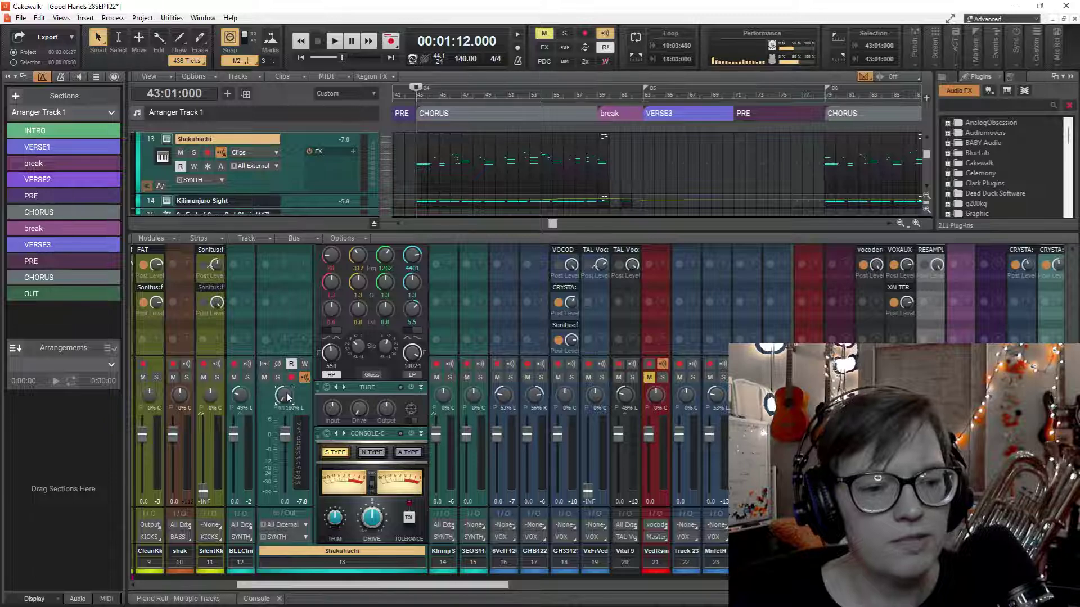
Open the QuadCurve equalizer of the BELL calming channel, solo the track and play it from measure 43.
scroll(243, 309, "up", 3)
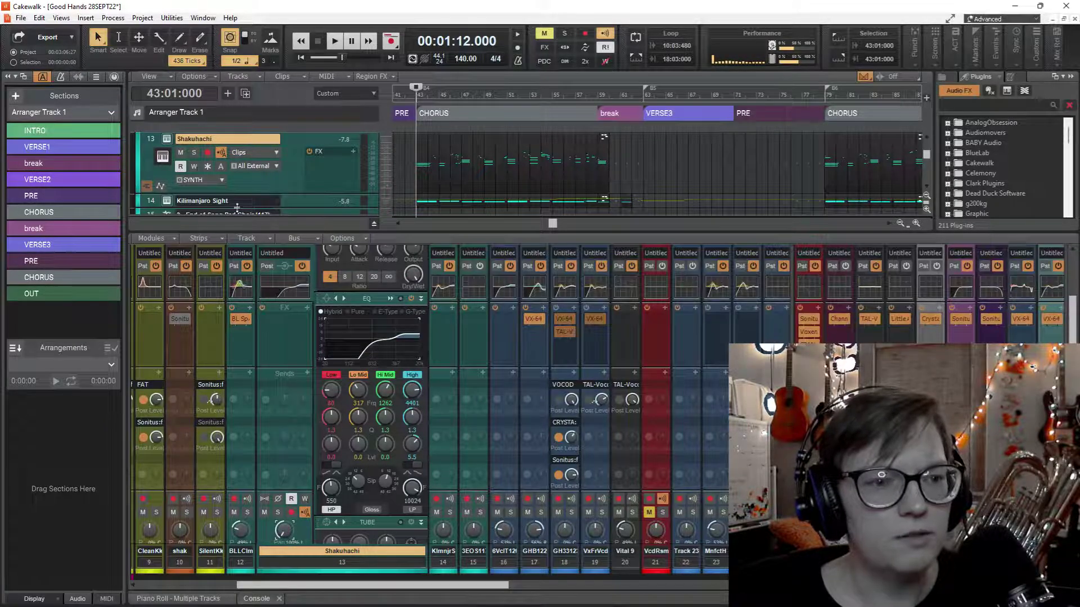
left_click(248, 294)
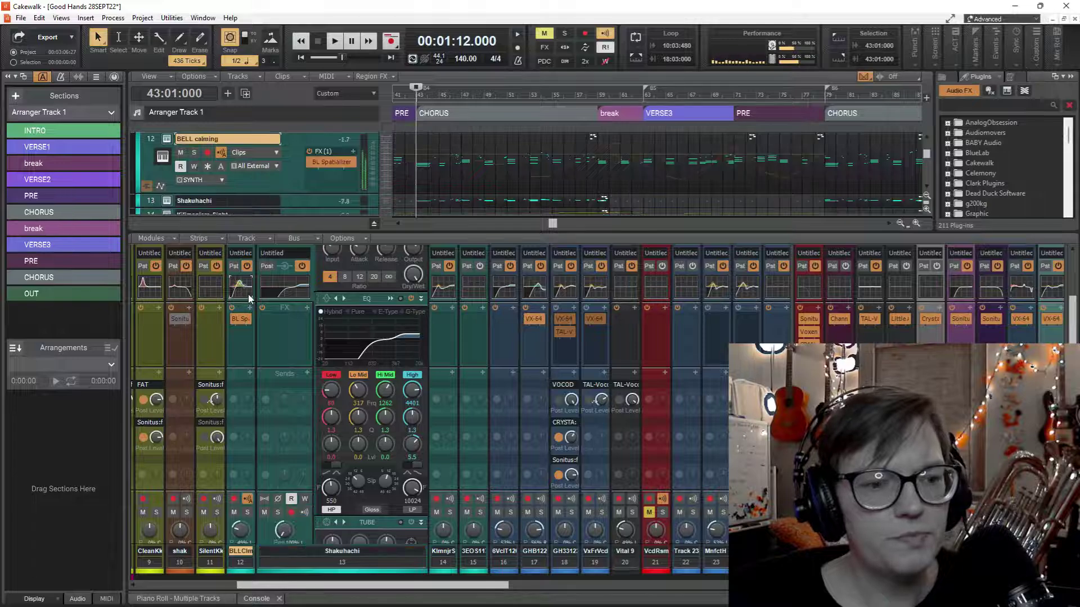
scroll(260, 307, "up", 1)
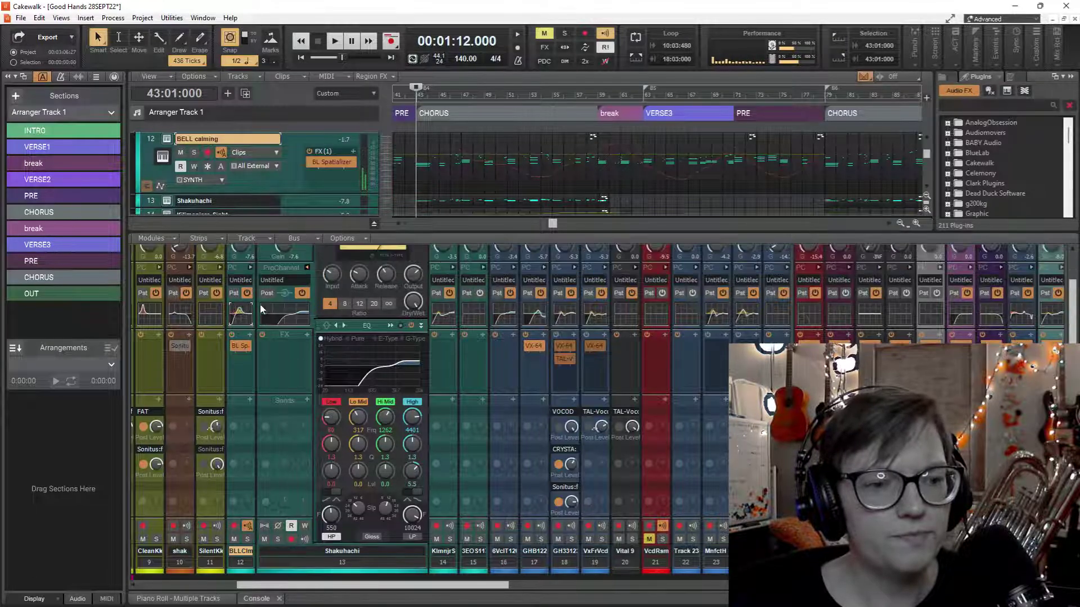
left_click(250, 268)
double_click(359, 372)
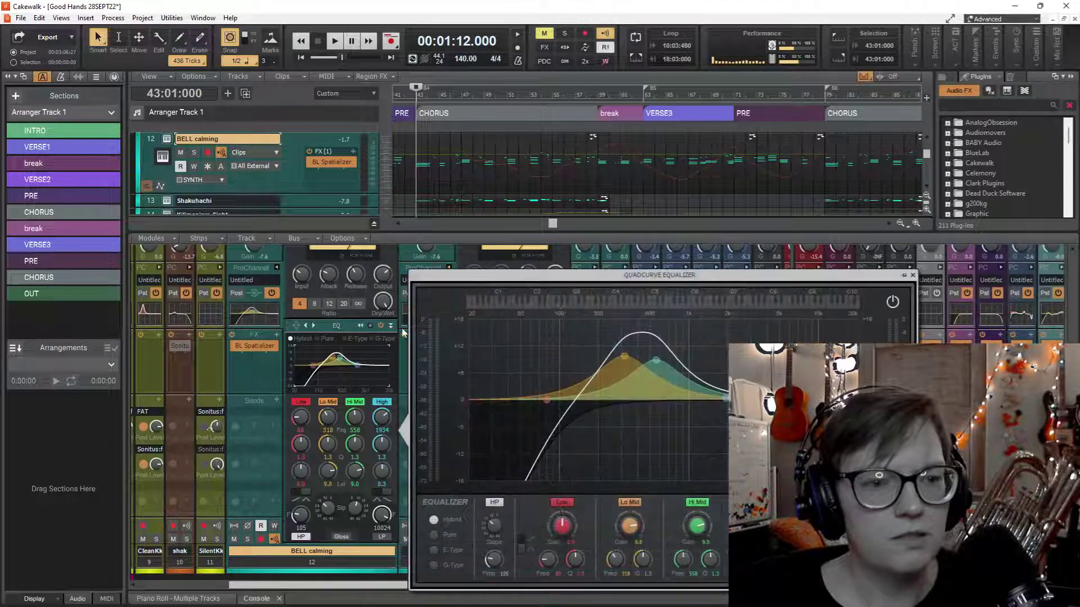
scroll(286, 193, "up", 3)
scroll(287, 193, "down", 3)
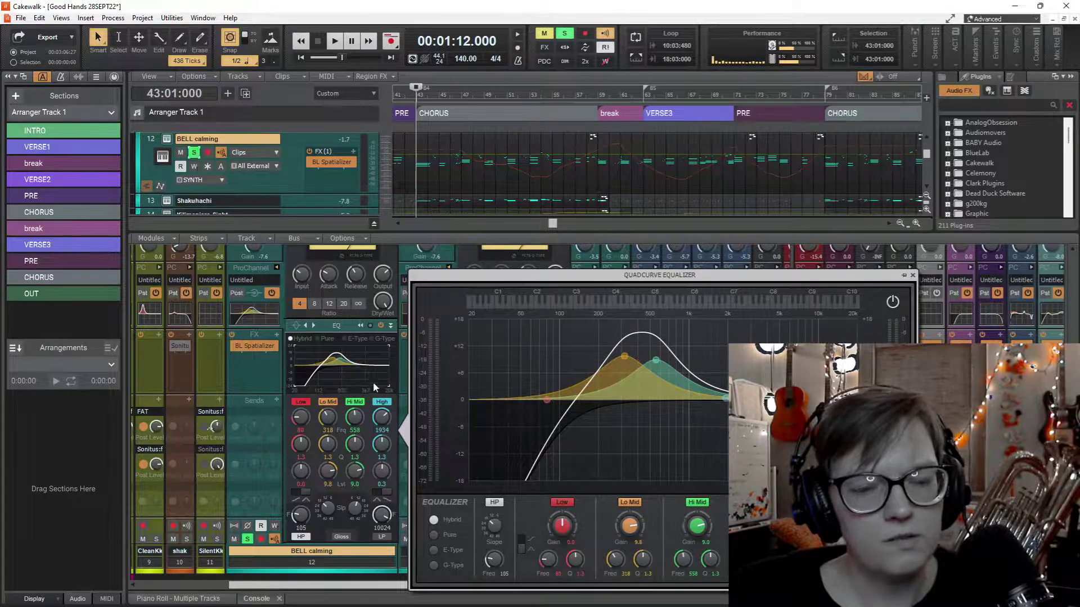
key("space")
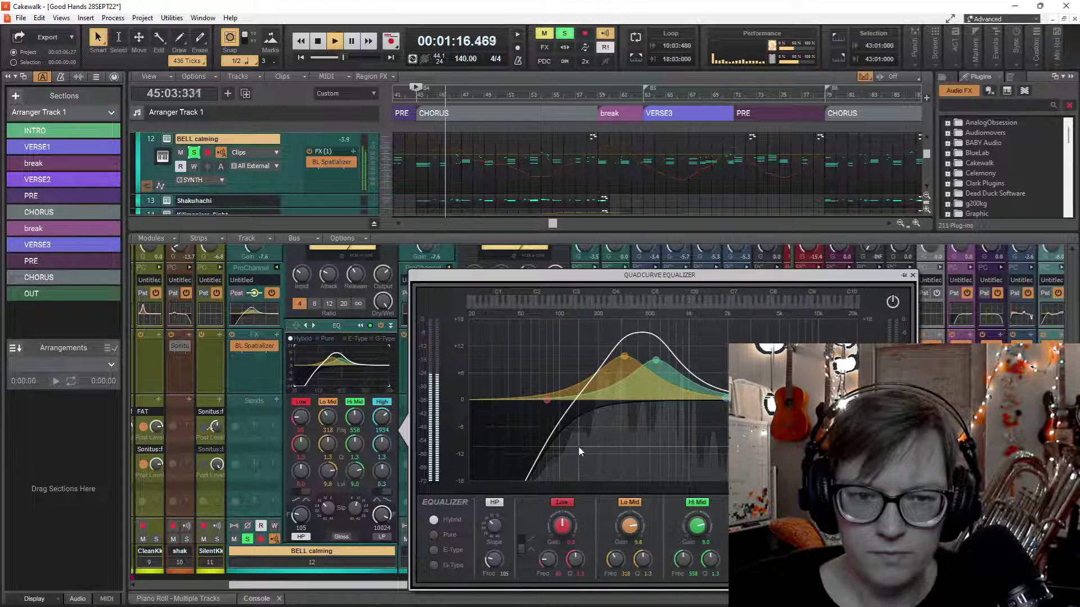
Set BELL calming's high-pass to 278 Hz, Hi Mid 921 Hz, 5.8 dB; Lo Mid 348 Hz, 5.3 dB; High 1954 Hz, 4.7 dB.
mouse_move(493, 559)
left_mouse_down()
mouse_move(493, 569)
mouse_move(493, 549)
mouse_move(493, 560)
left_mouse_up()
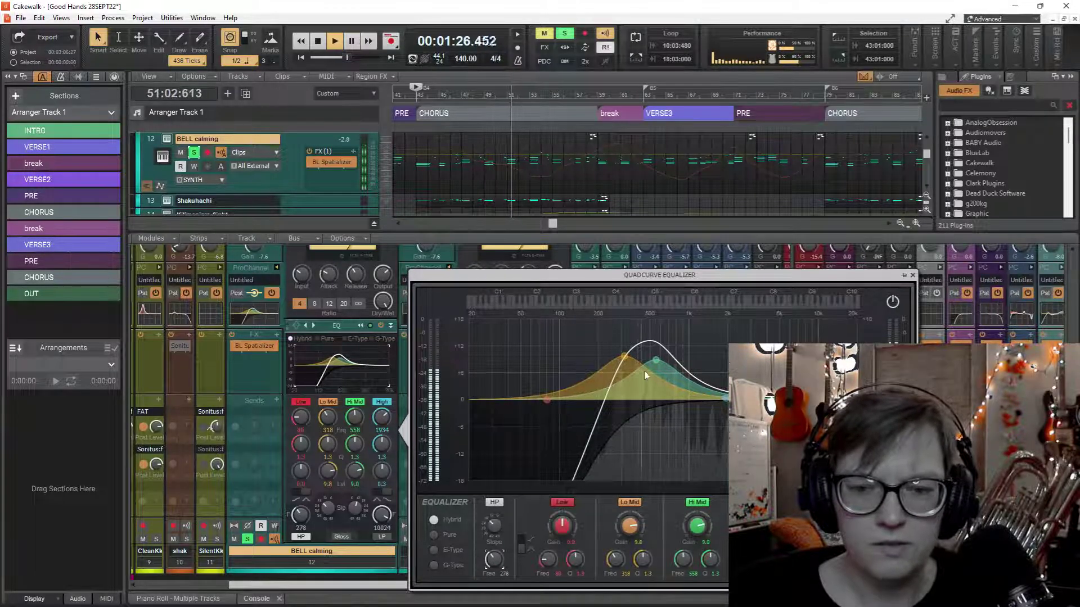
left_click_drag(657, 363, 684, 373)
left_click_drag(624, 356, 630, 378)
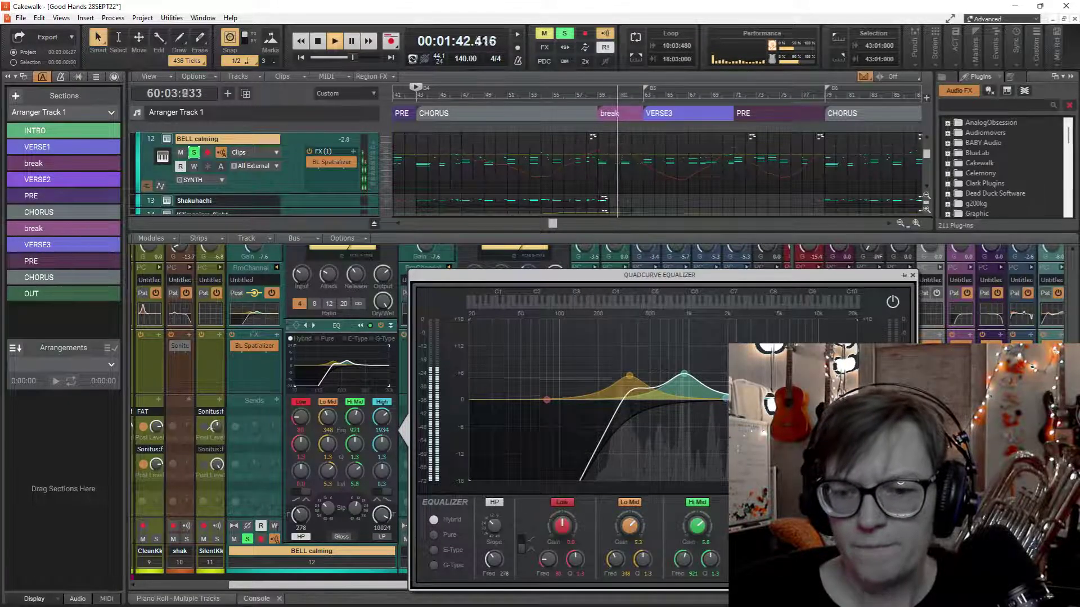
left_click_drag(727, 400, 726, 378)
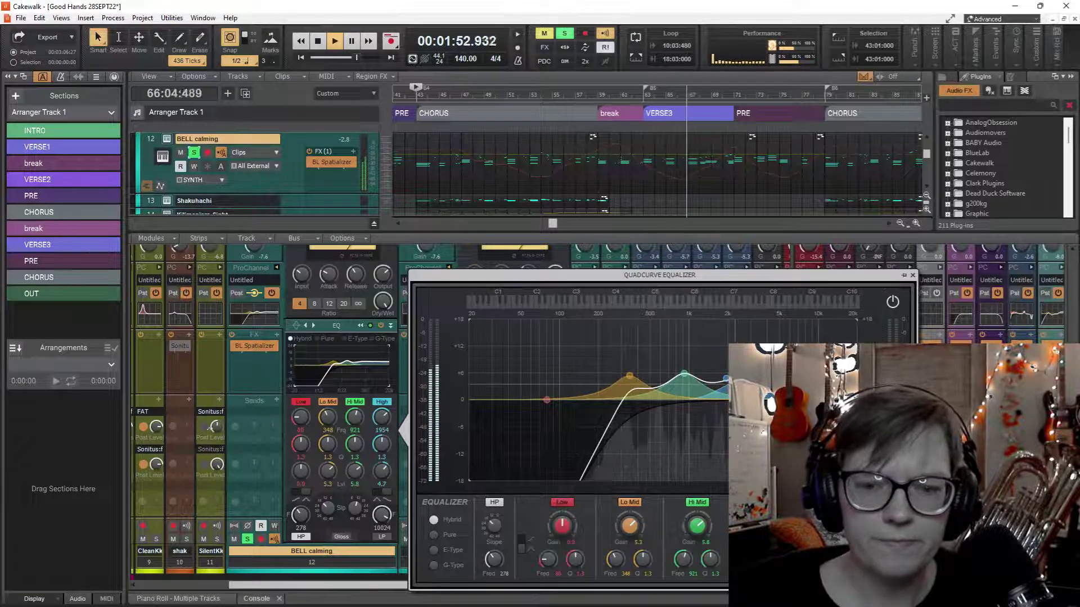
key("space")
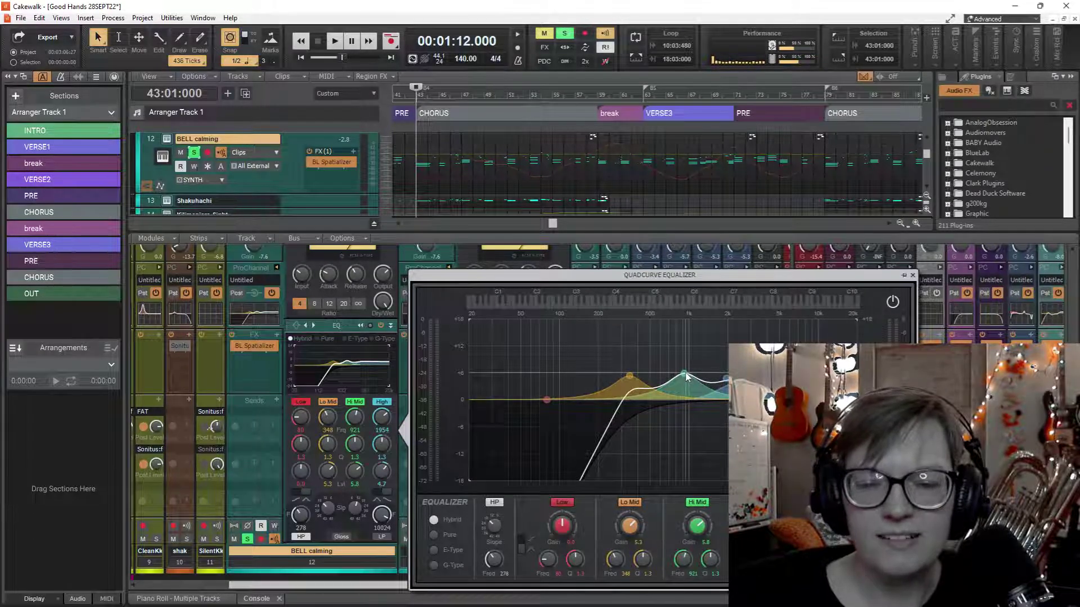
Set BELL calming's Lo Mid to 352 Hz, 0.3 dB; Hi Mid 940 Hz, 3.7 dB; High 1993 Hz, 5.5 dB; high-pass 338 Hz, and close the equalizer.
key("space")
left_click_drag(687, 375, 630, 391)
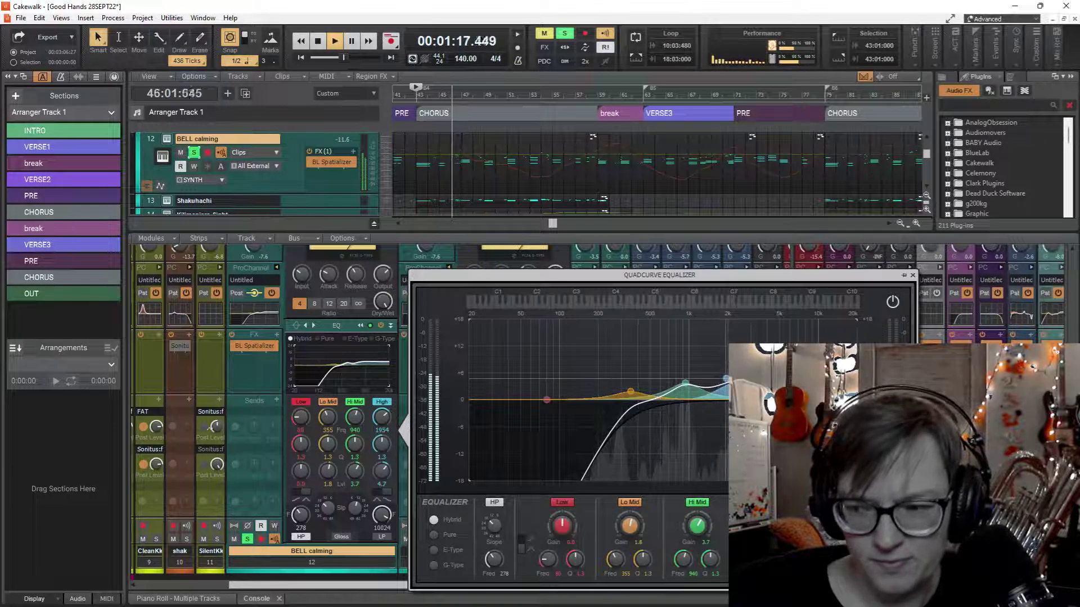
left_click_drag(726, 378, 727, 374)
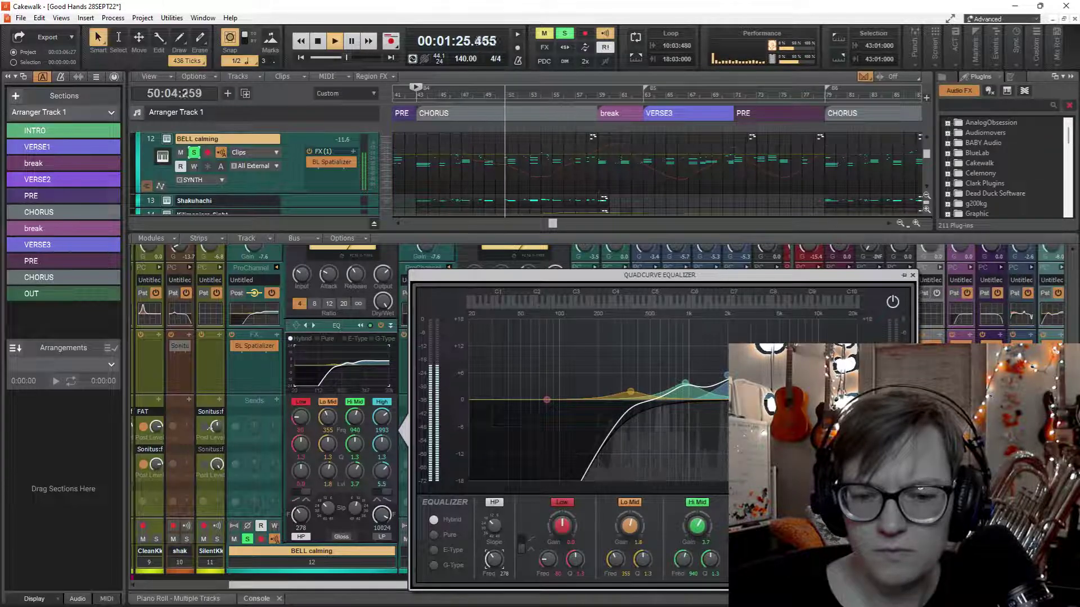
left_click_drag(493, 558, 488, 532)
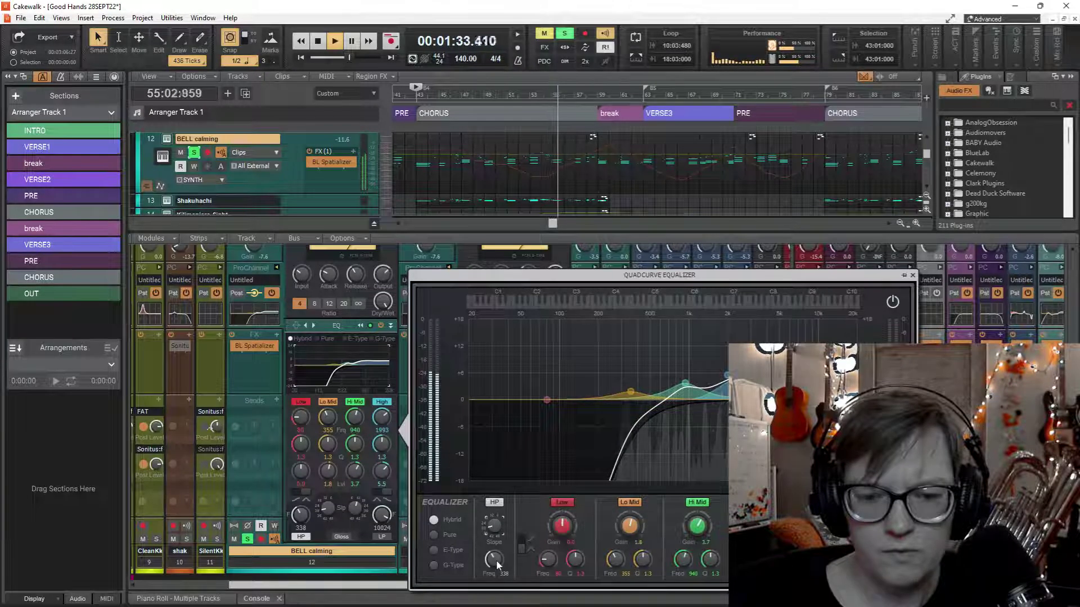
left_click_drag(628, 393, 630, 398)
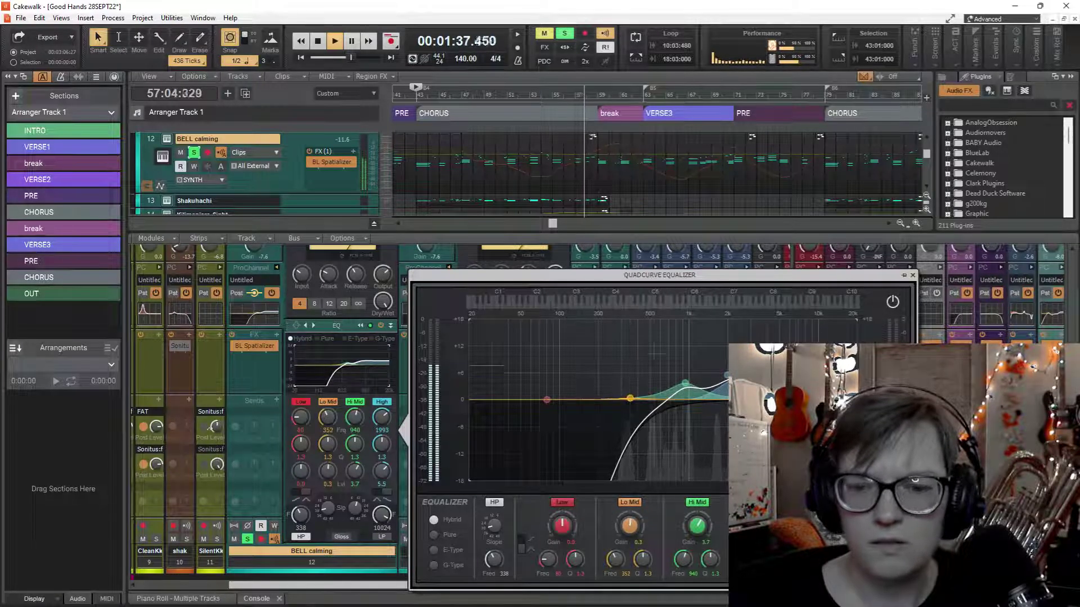
left_click(912, 276)
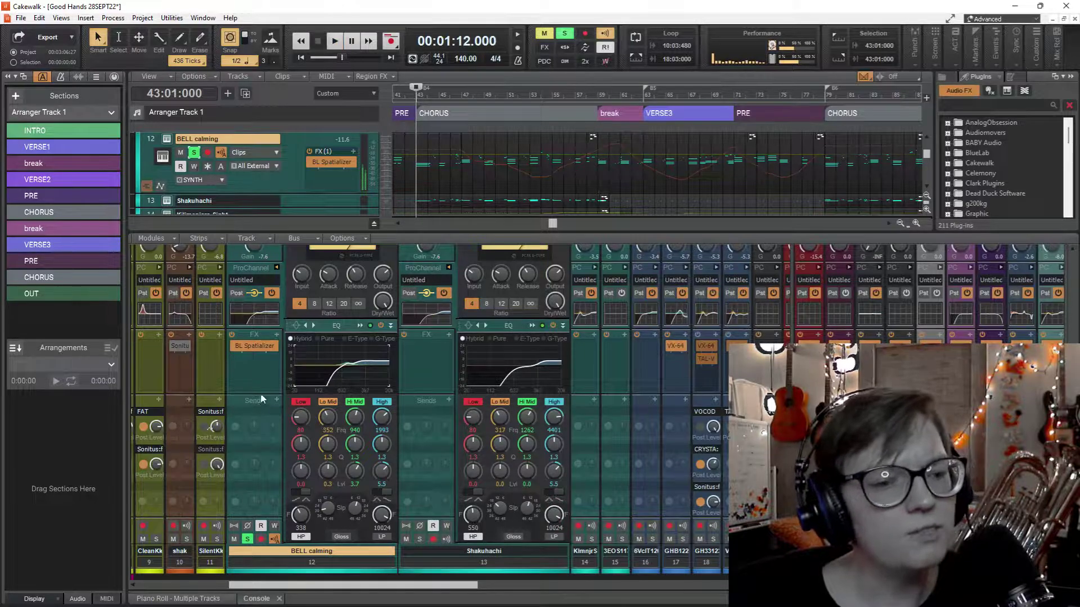
Open the automation lanes of the BELL calming track and delete its Pan envelope.
scroll(269, 367, "down", 3)
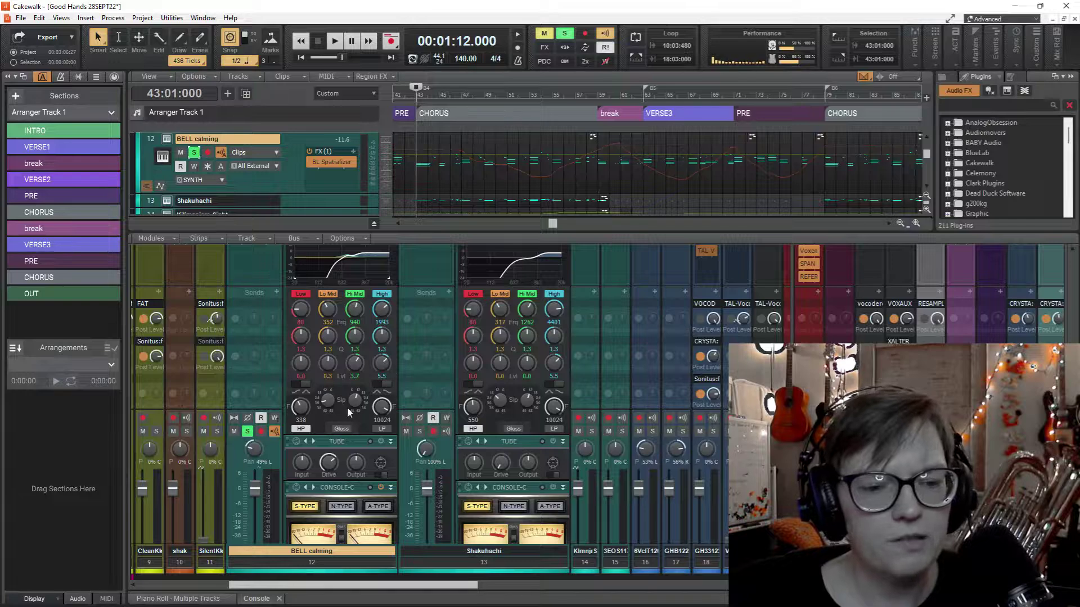
mouse_move(249, 452)
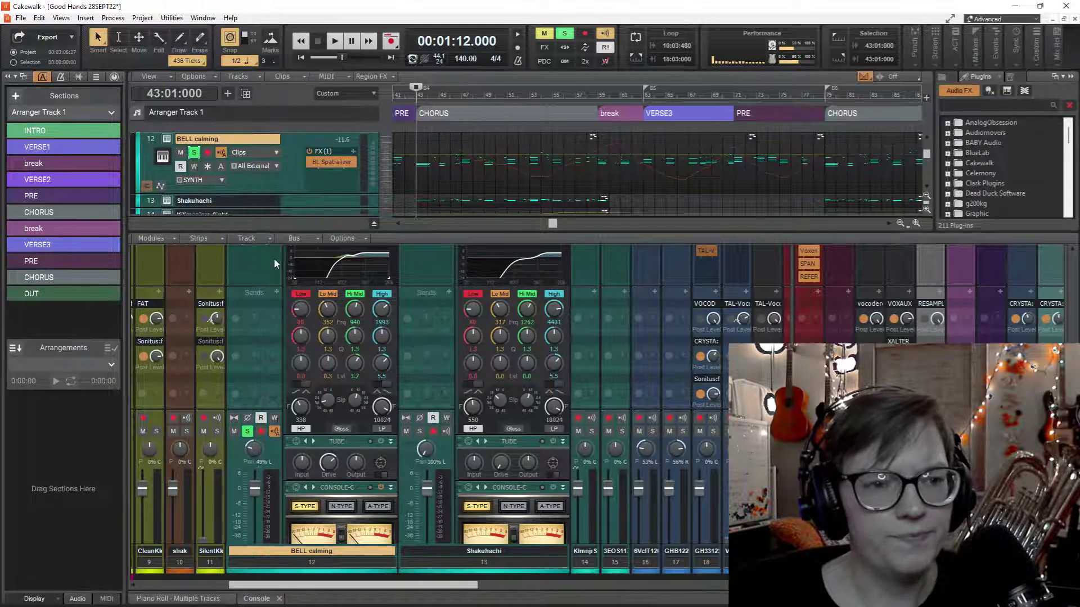
left_click(161, 186)
scroll(450, 168, "down", 1)
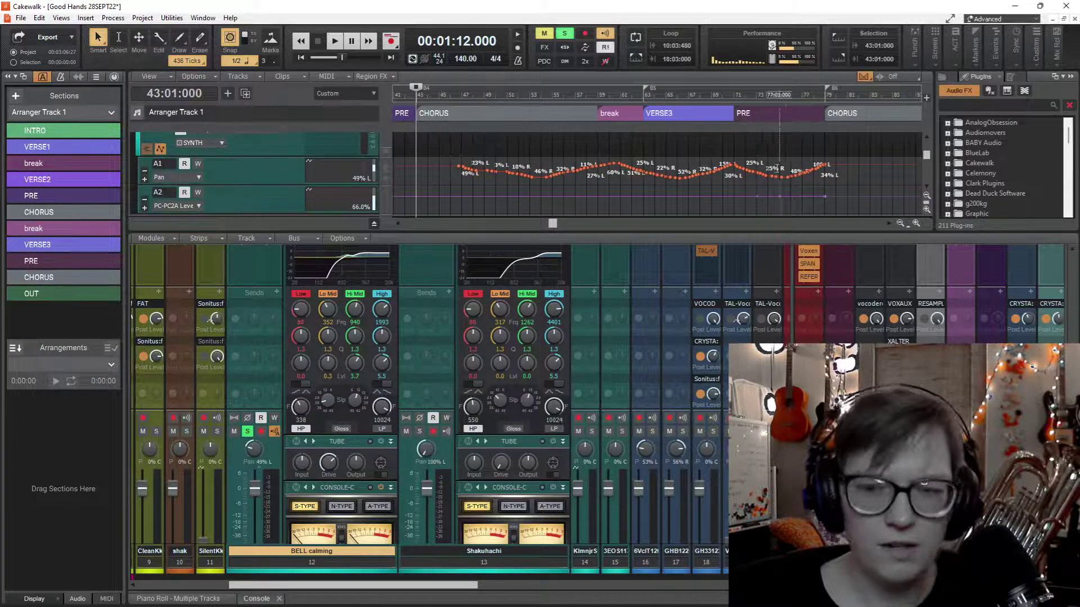
left_click_drag(859, 176, 419, 179)
key("Delete")
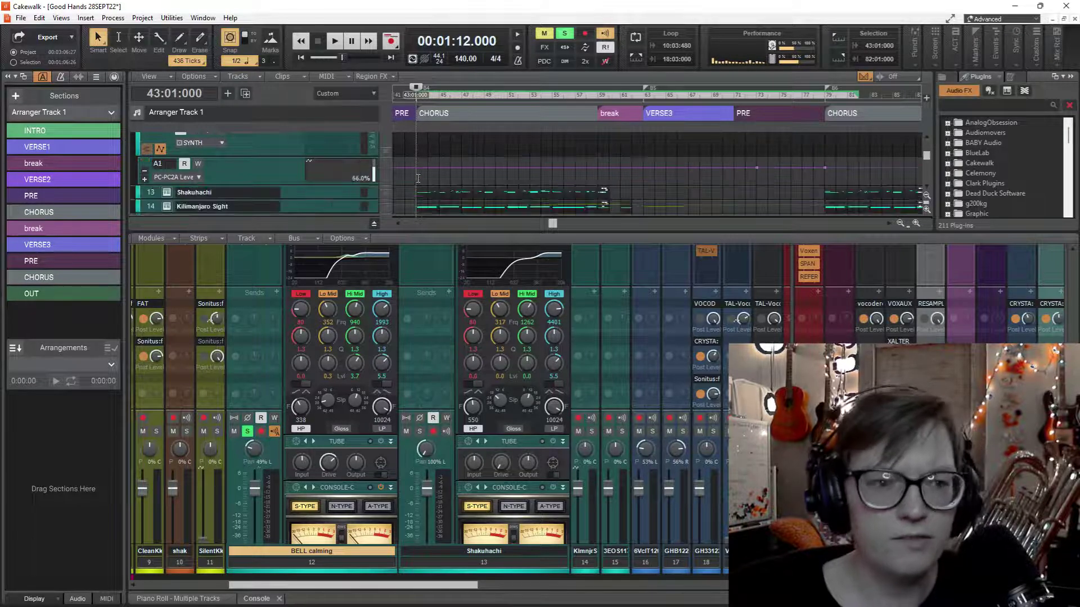
scroll(266, 173, "up", 1)
scroll(266, 173, "up", 1)
scroll(284, 197, "down", 1)
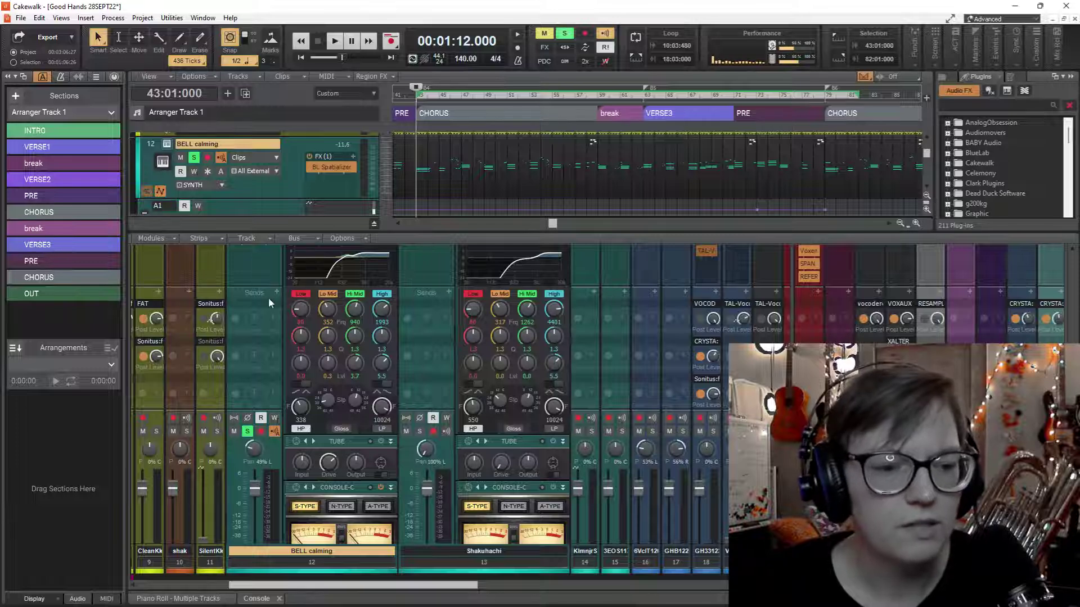
Play BELL calming alone and with Shakuhachi soloed, pan BELL calming 100% right, clear all solos and hear the full mix.
key("space")
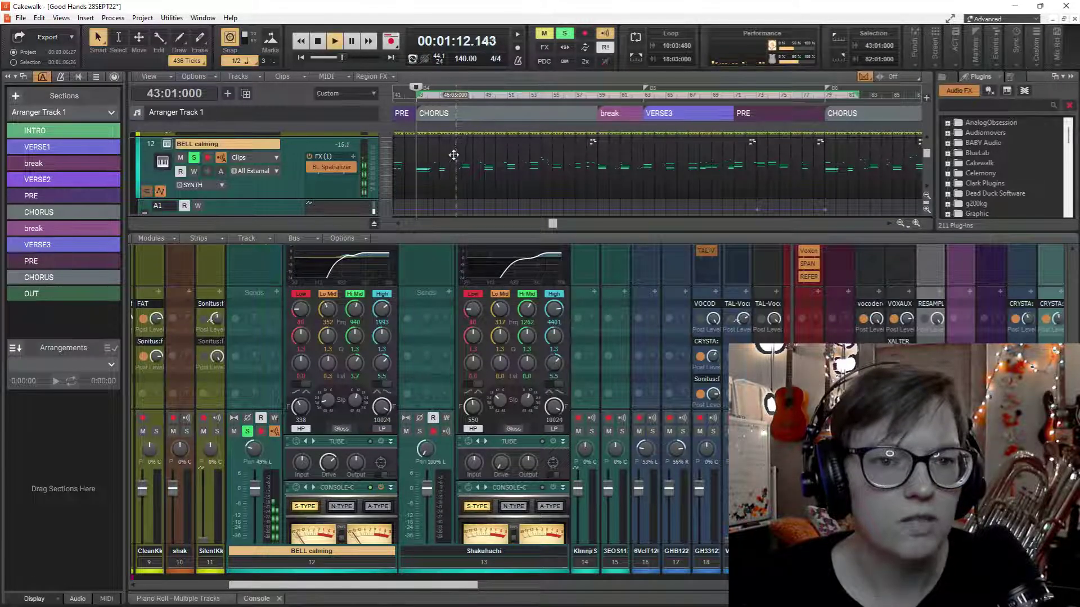
key("space")
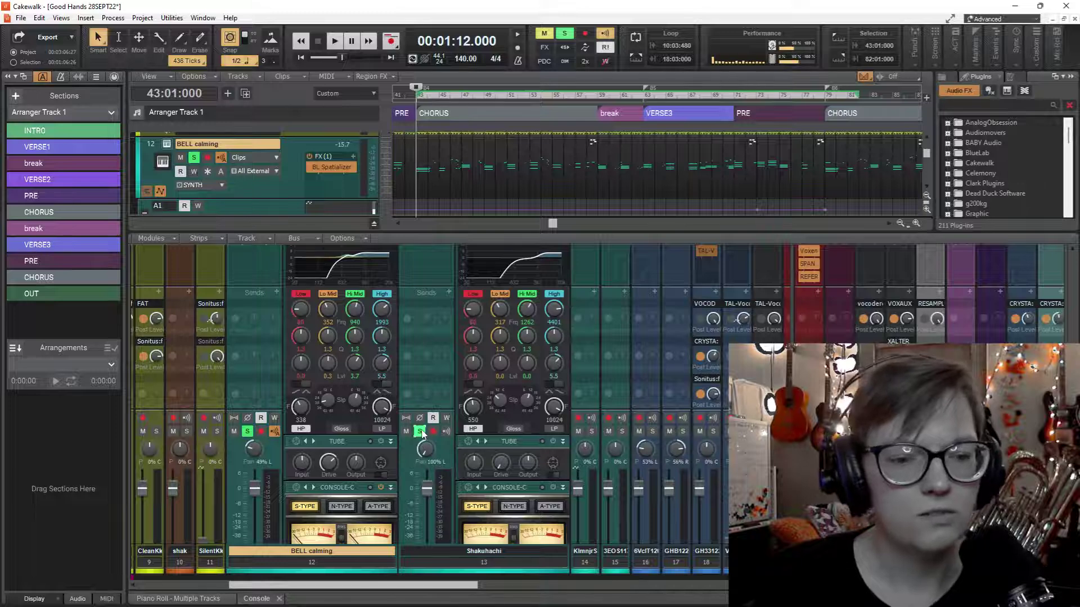
key("space")
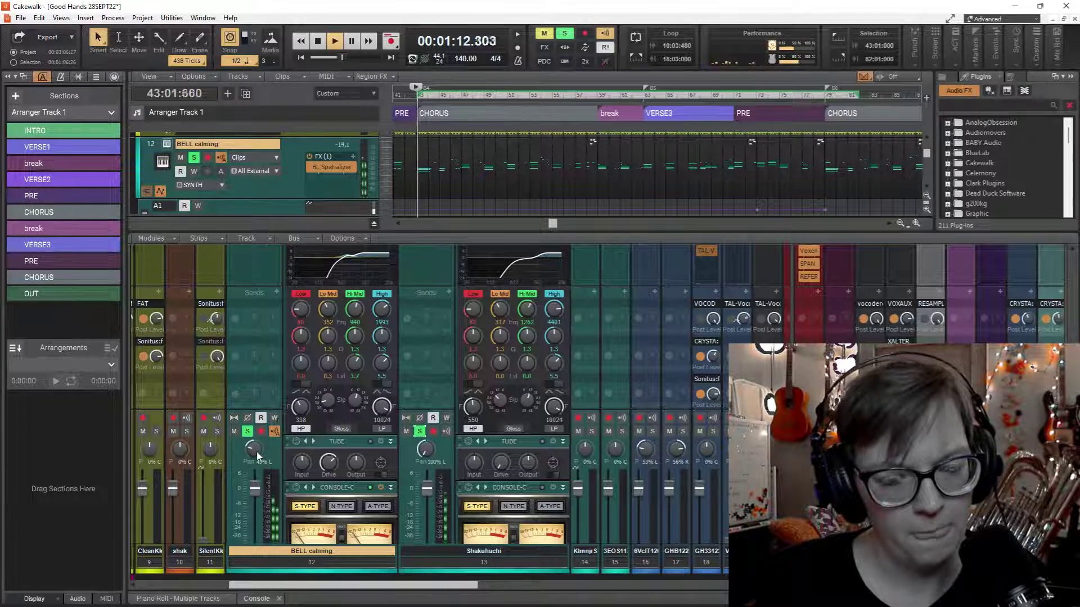
left_click_drag(252, 461, 259, 456)
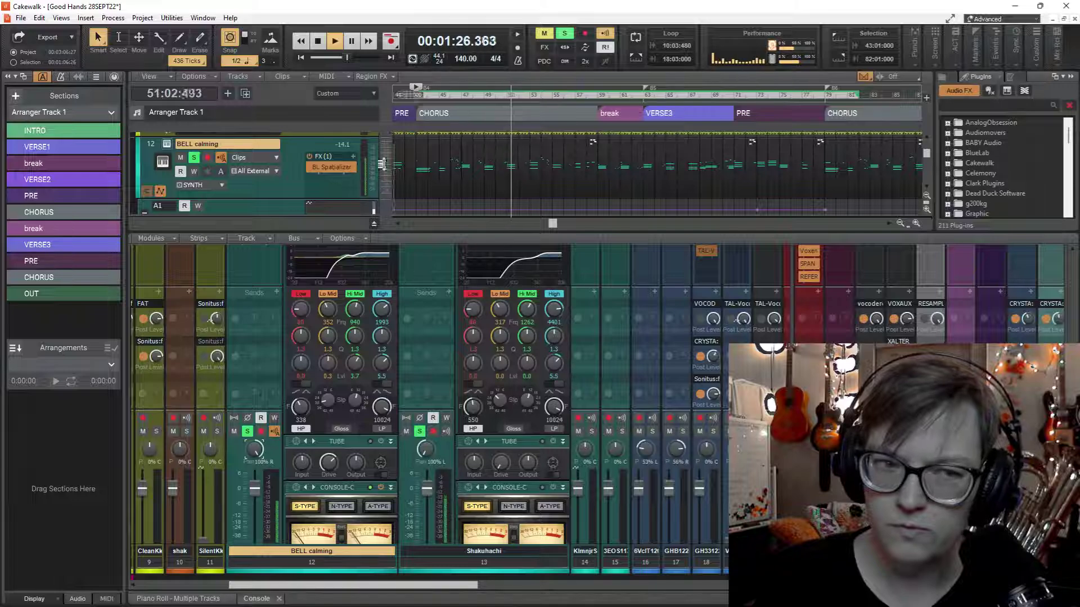
left_click(566, 34)
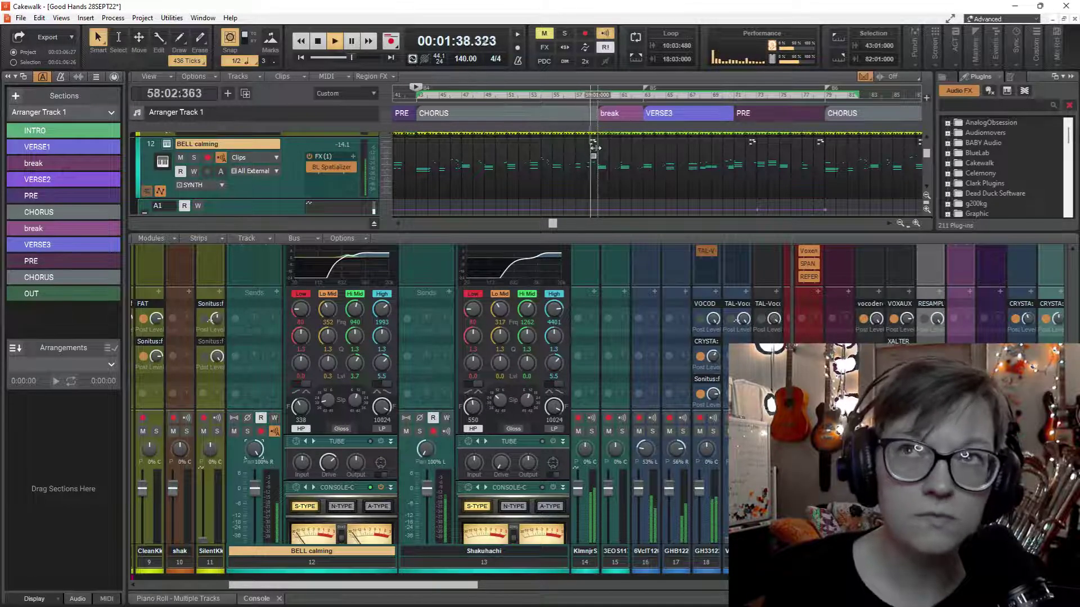
key("space")
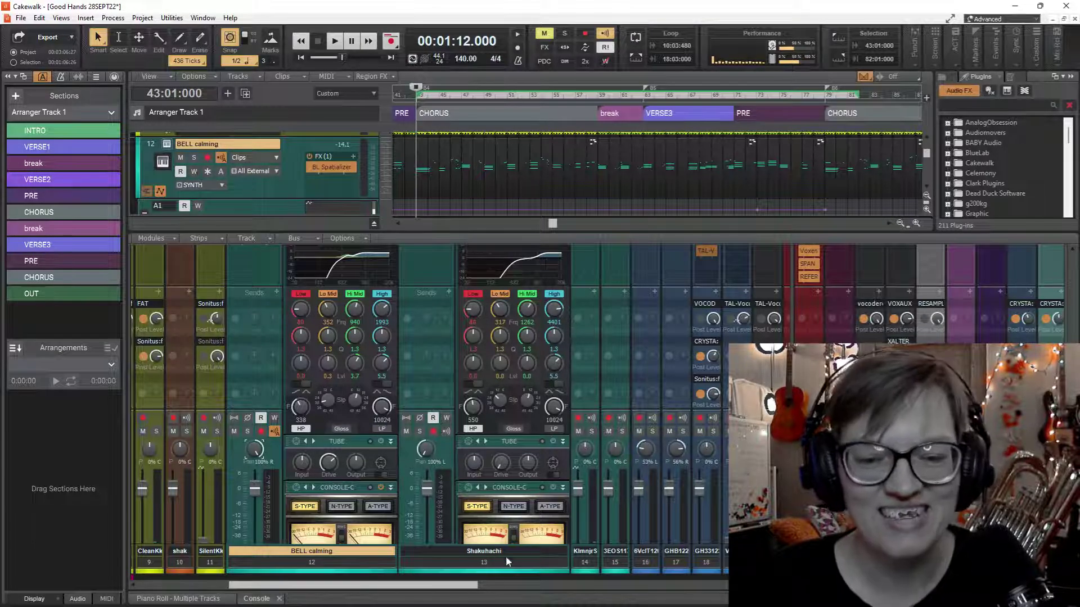
Turn on the CONSOLE-C console emulator module of the Shakuhachi channel.
scroll(502, 590, "right", 5)
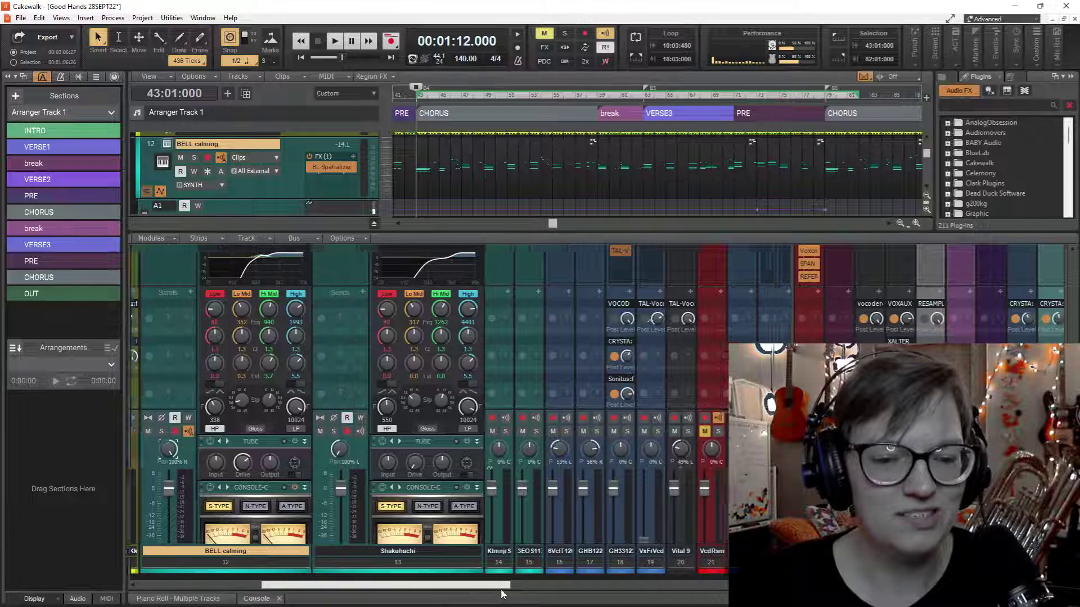
scroll(502, 590, "right", 1)
left_click(456, 491)
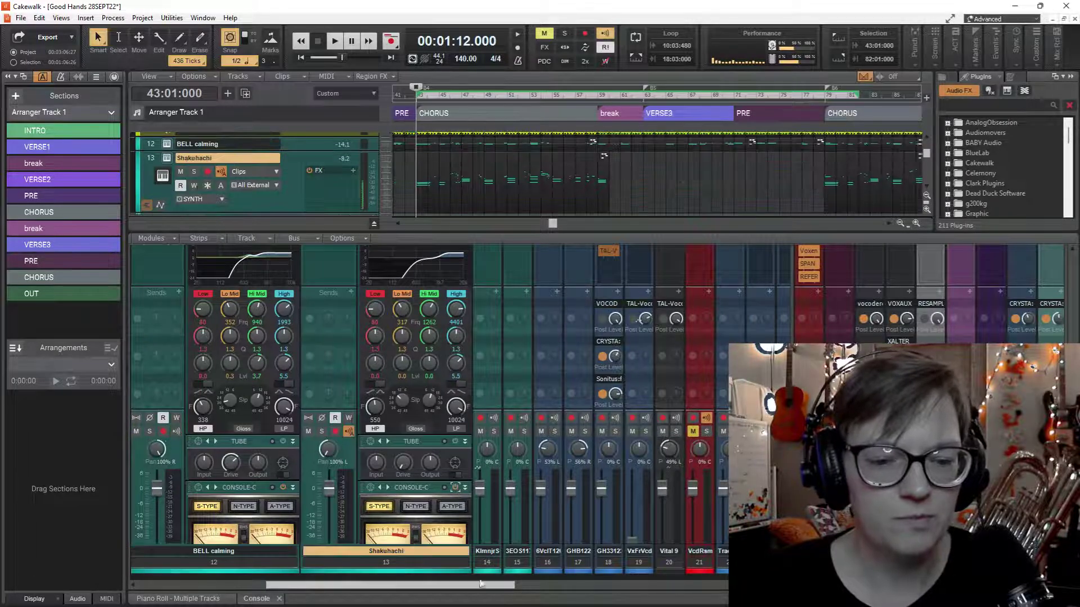
Expand the track 6 - Vocal Track (120), solo it and play it repeatedly from measure 43.
scroll(481, 585, "right", 8)
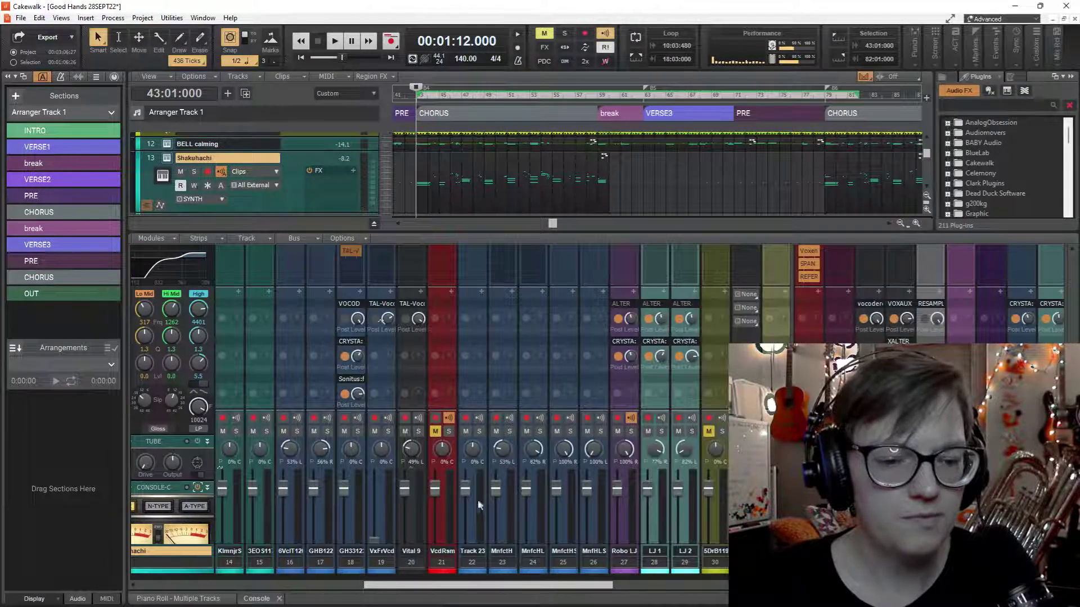
scroll(451, 169, "up", 5)
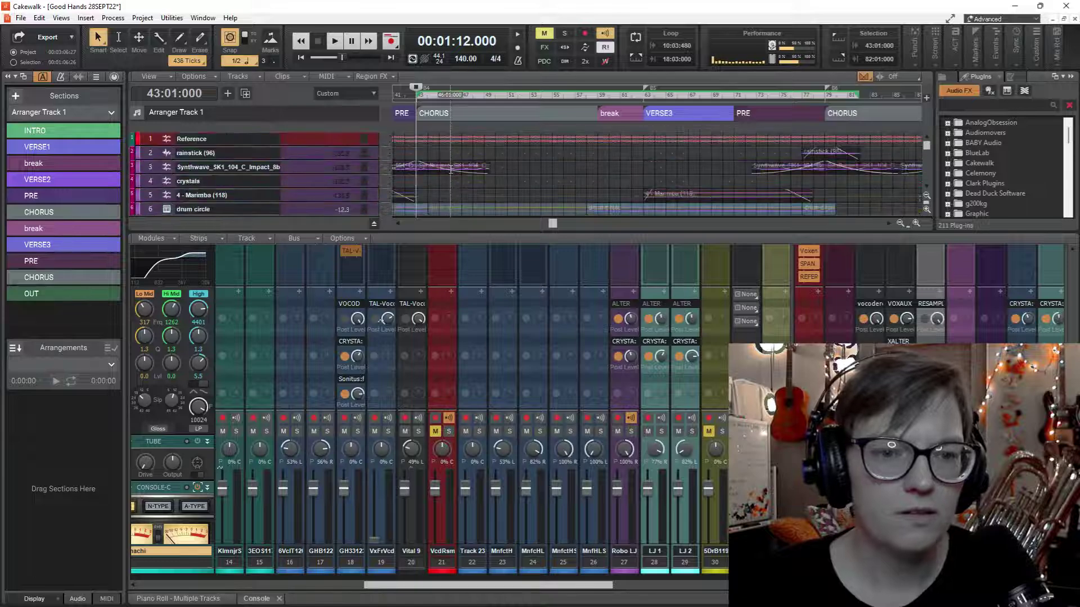
scroll(451, 168, "down", 5)
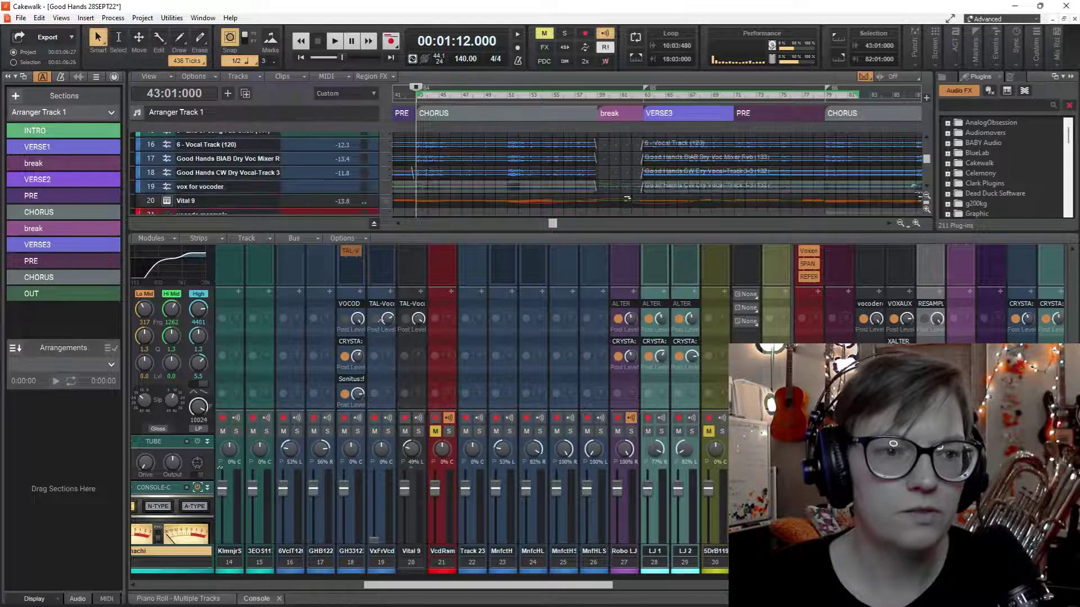
double_click(307, 147)
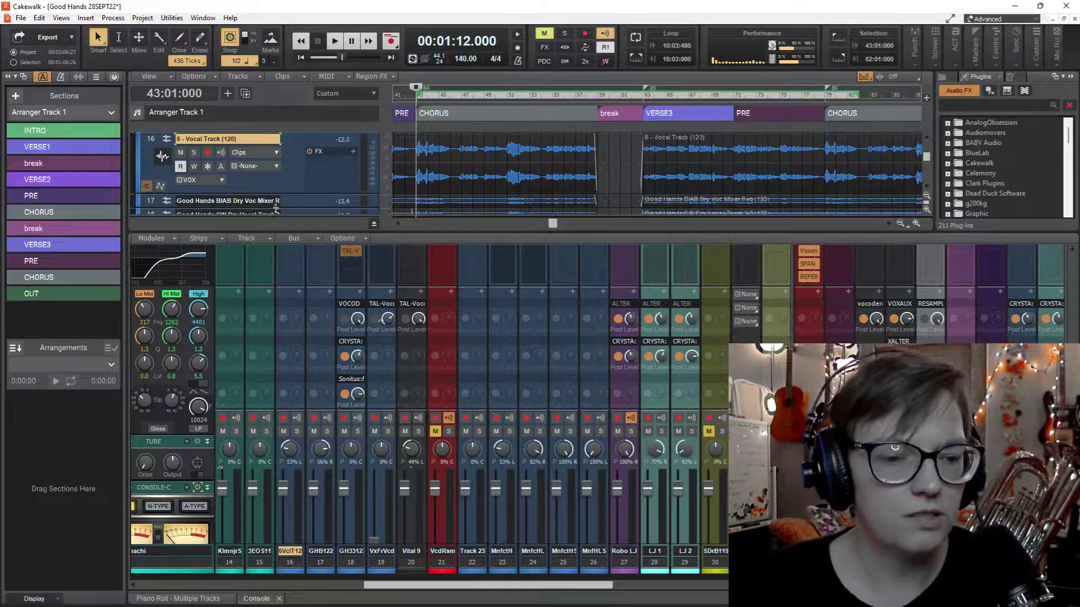
left_click(195, 153)
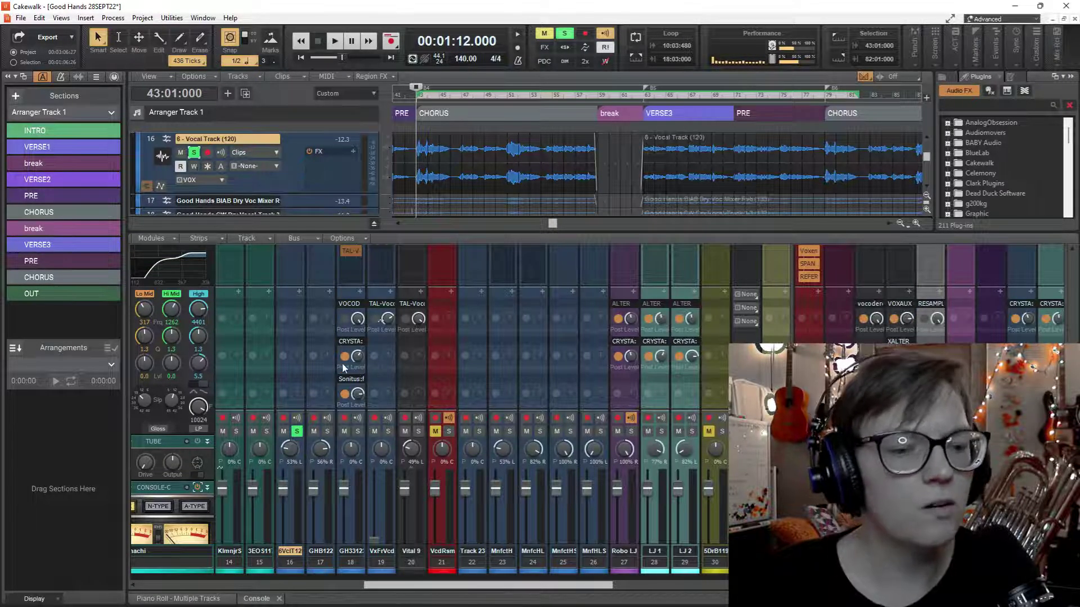
key("space")
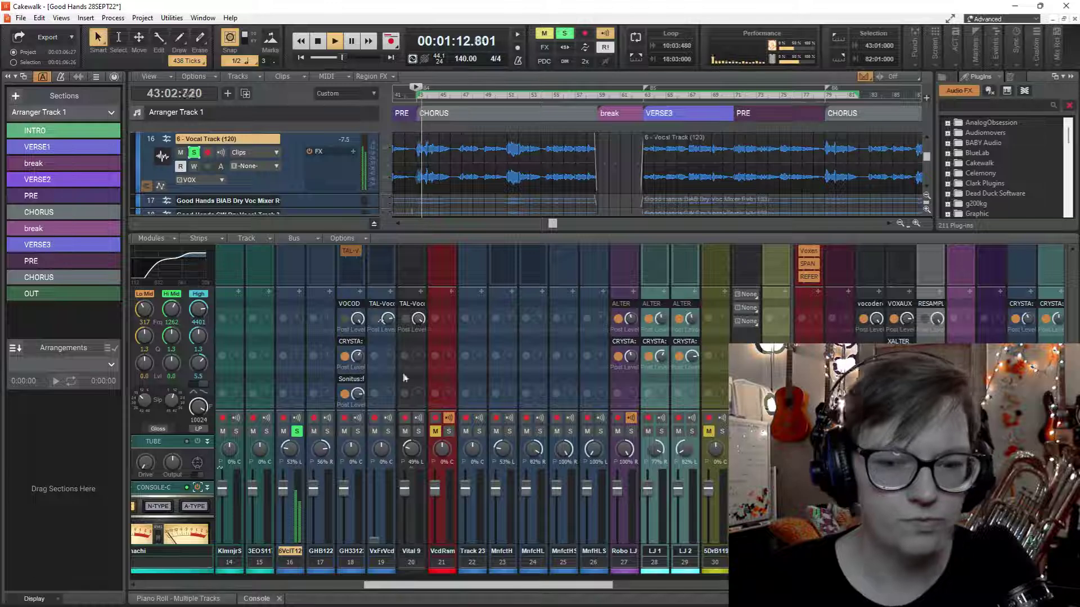
key("space")
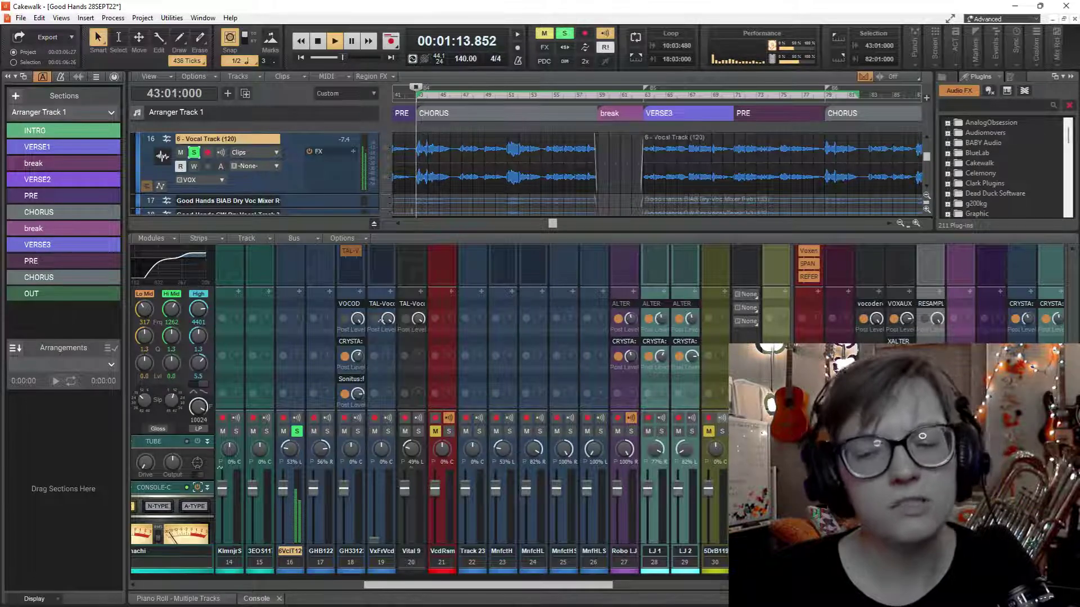
key("space")
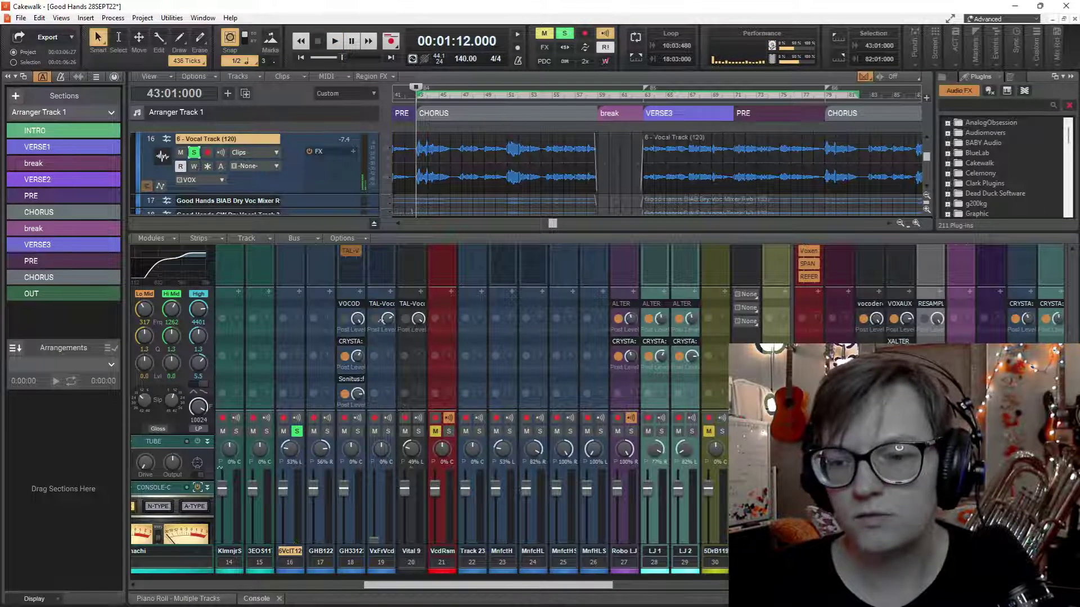
key("ctrl+shift+a")
key("space")
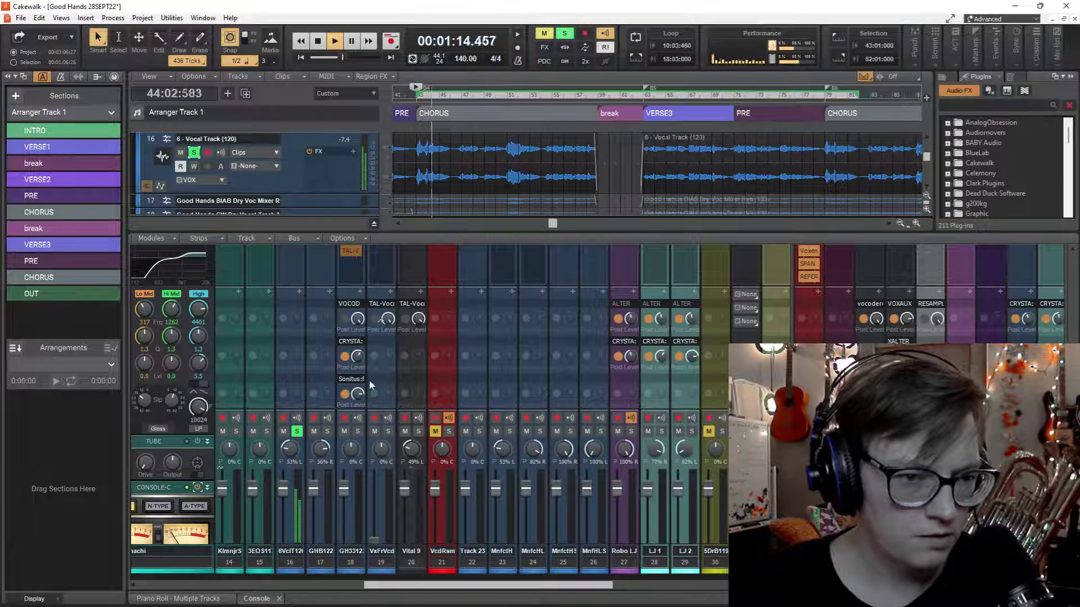
key("space")
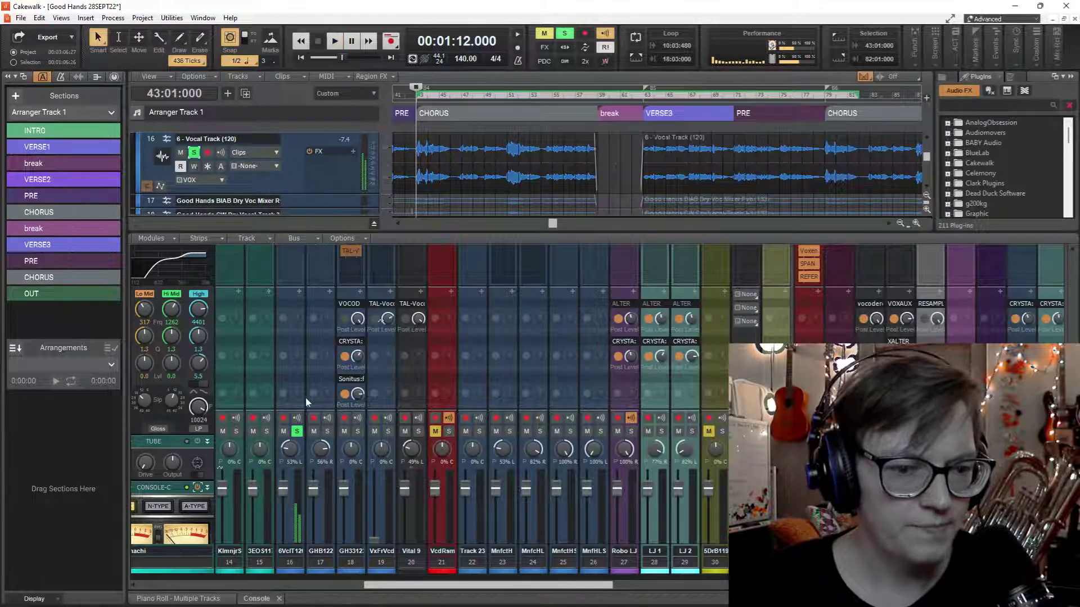
Move the solo to the Good Hands BIAB Dry Voc Mixer track and play it from measure 43.
left_click(297, 432)
left_click(327, 432)
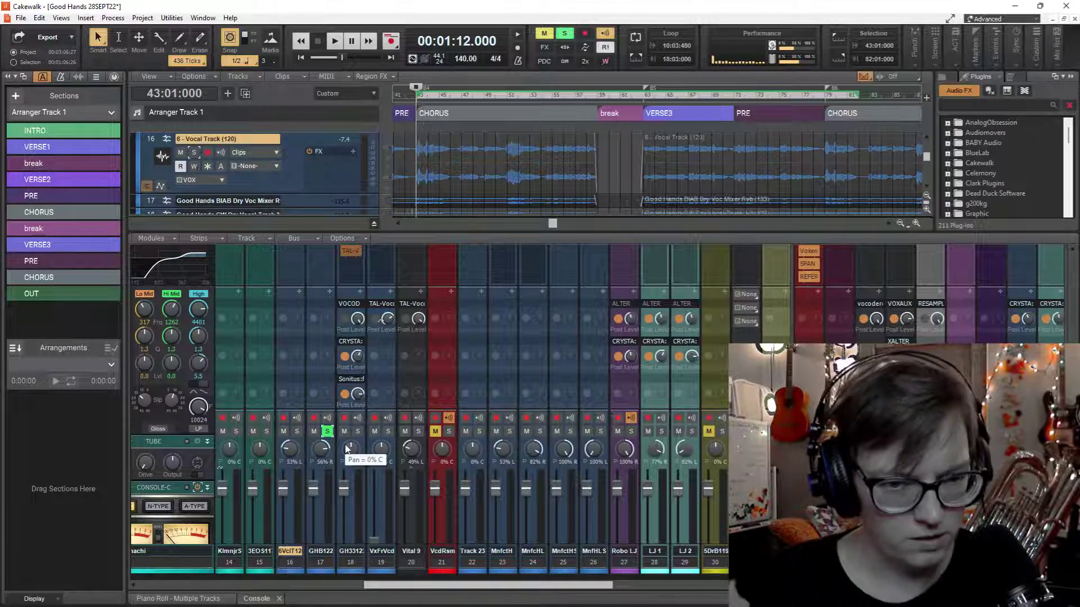
key("space")
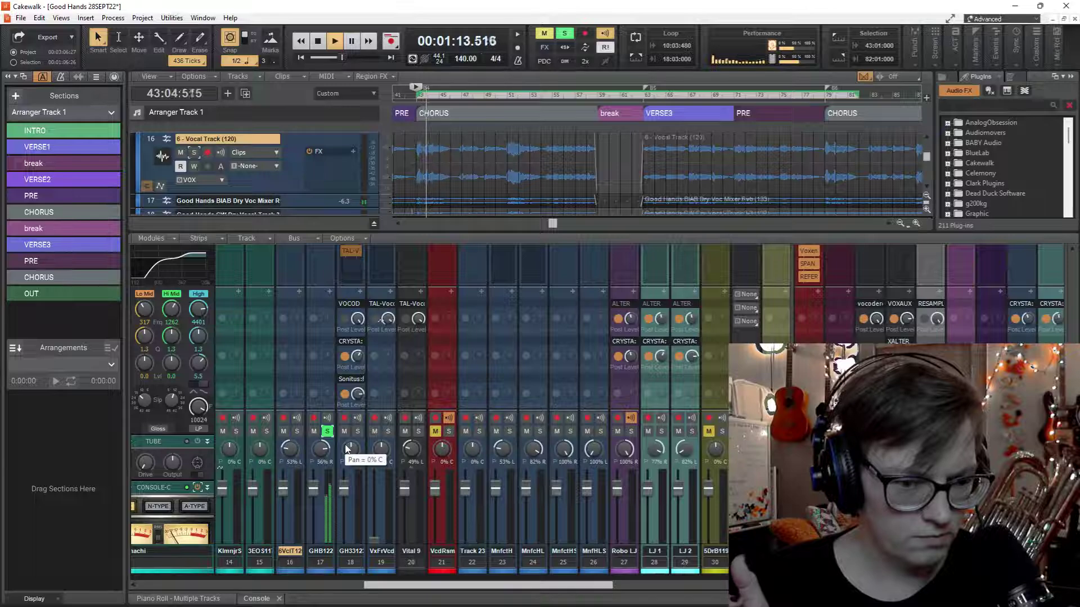
scroll(330, 329, "up", 3)
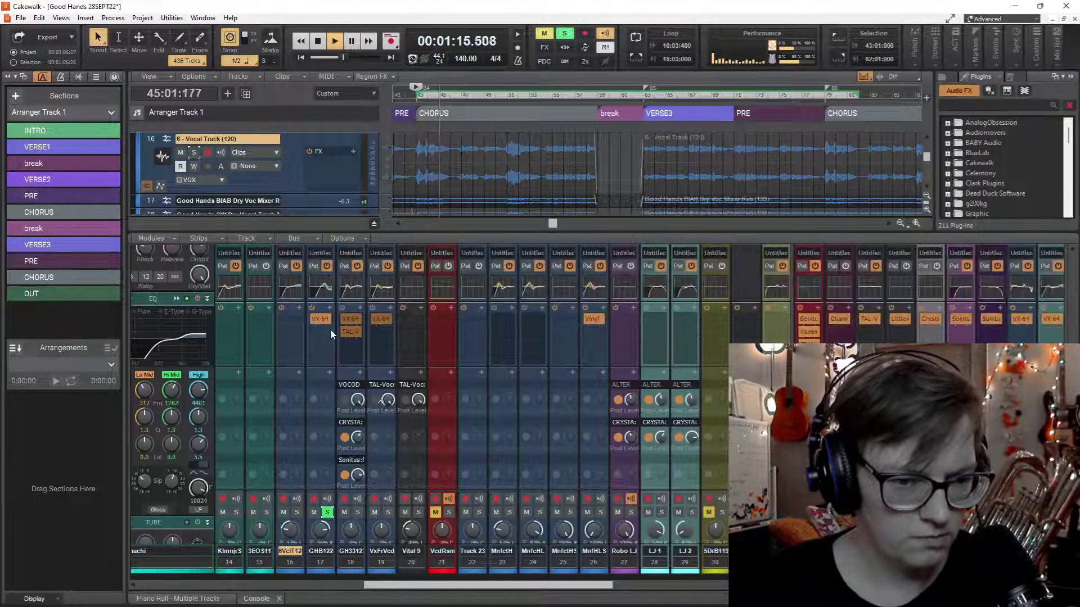
key("space")
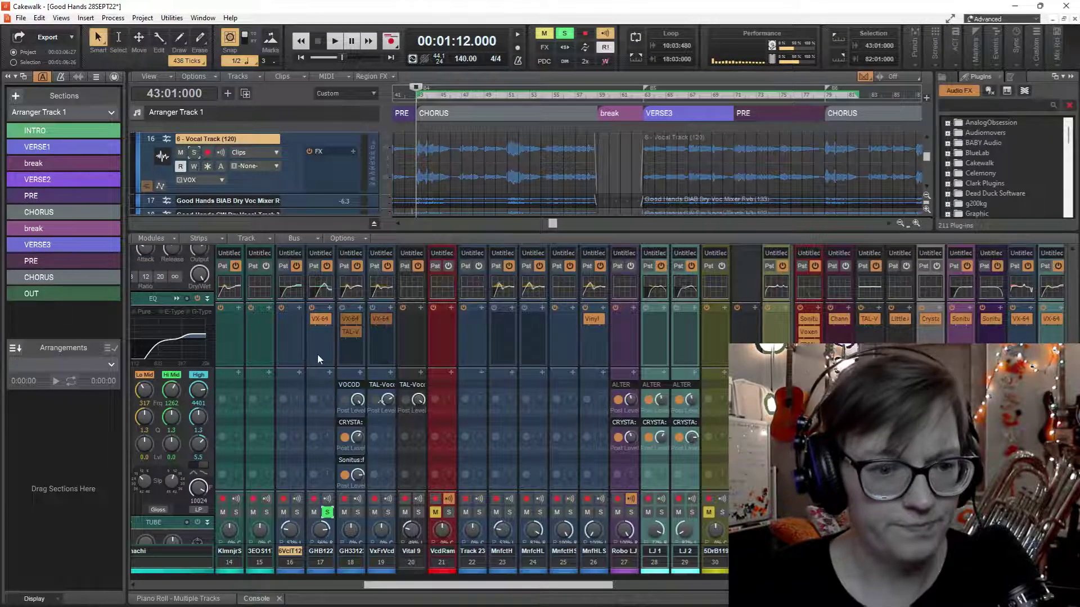
Switch the solo back to 6 - Vocal Track (120) and replay it from the chorus for comparison.
left_click(297, 512)
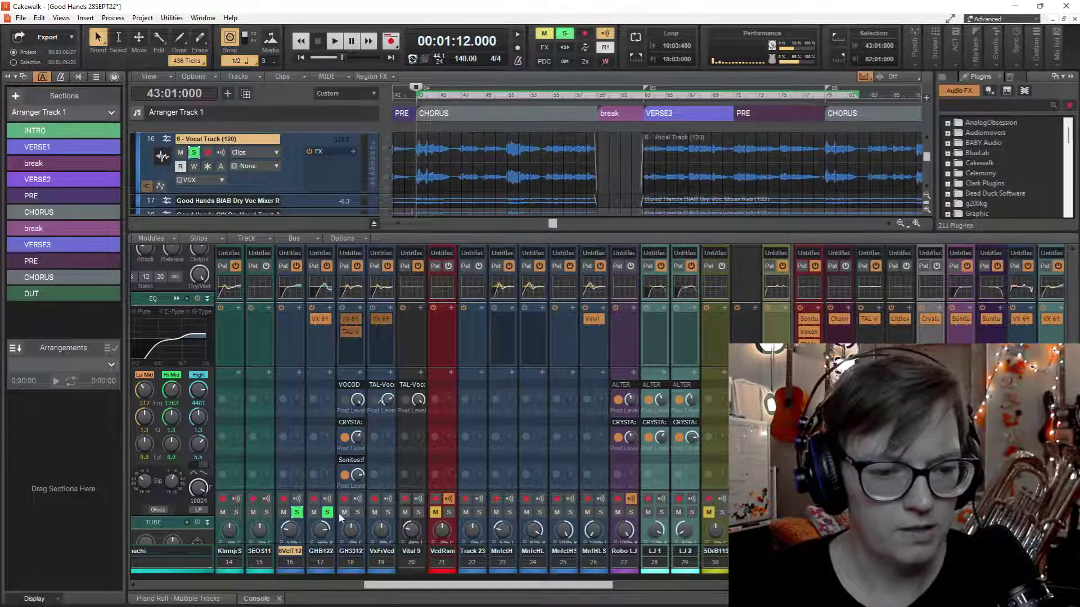
left_click(326, 513)
key("space")
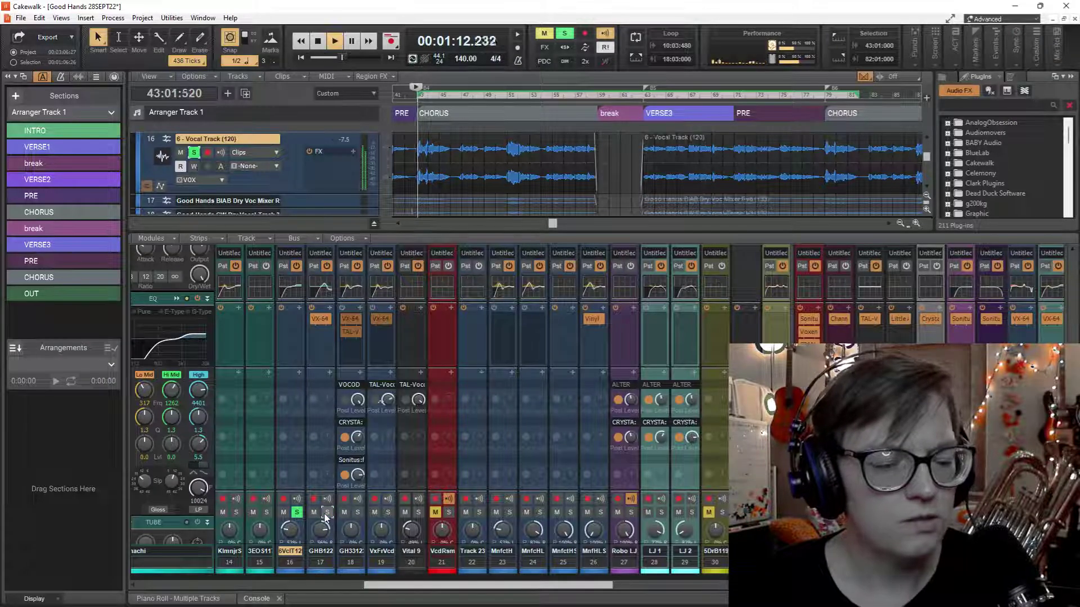
key("space")
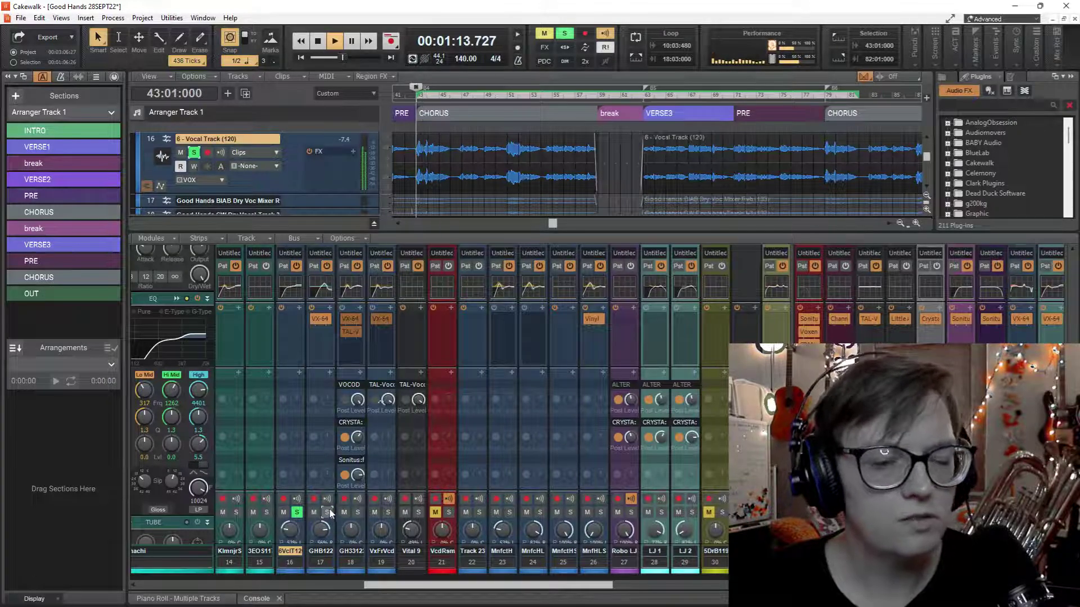
Solo only track 18, Good Hands CW Dry Vocal-Track 3, and play it twice from measure 43.
left_click(296, 512)
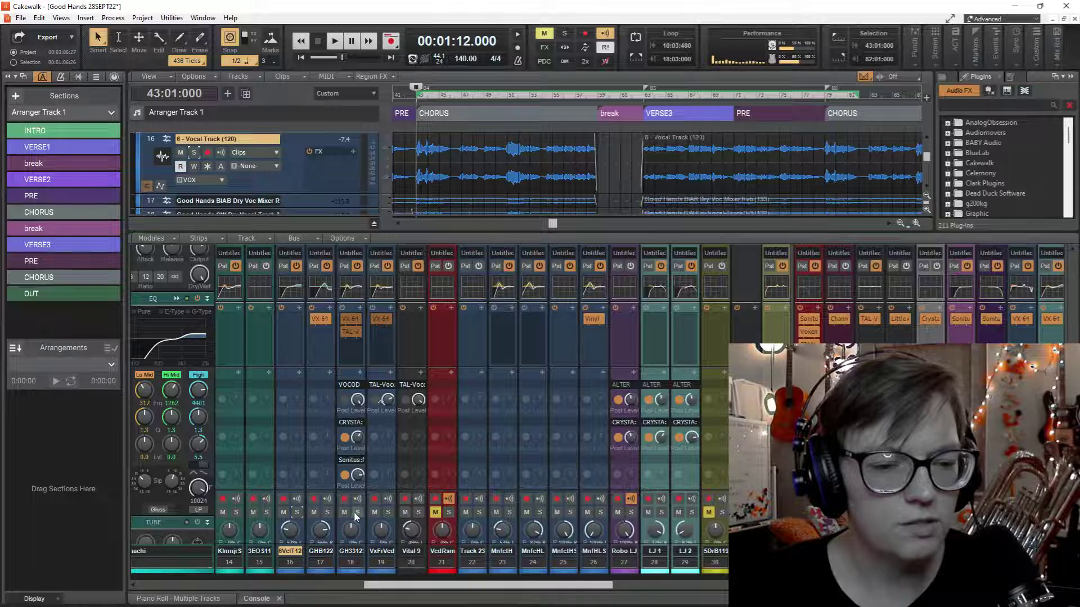
left_click(358, 513)
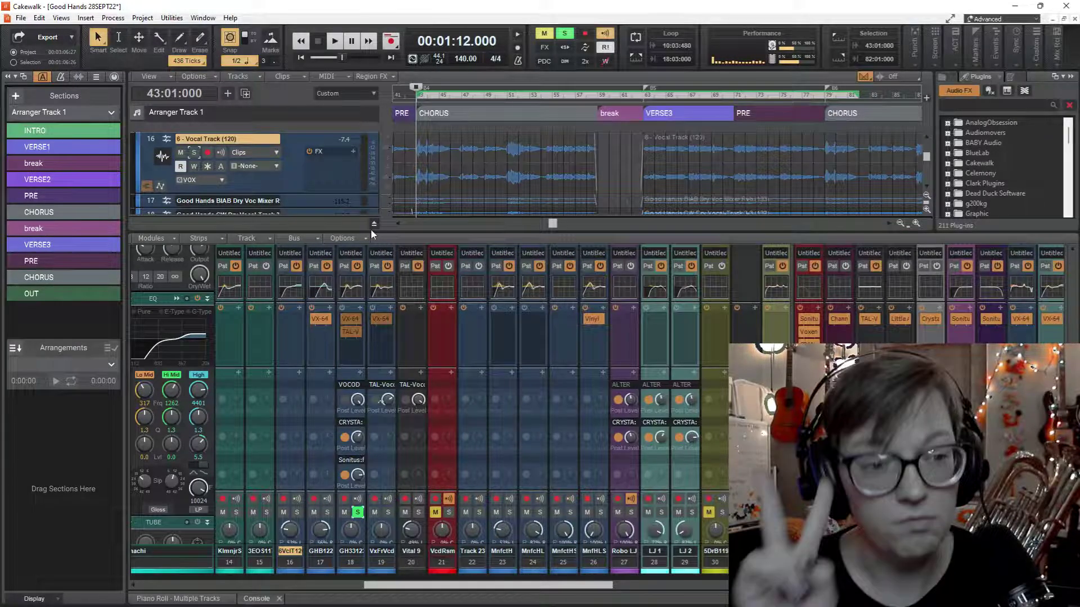
key("space")
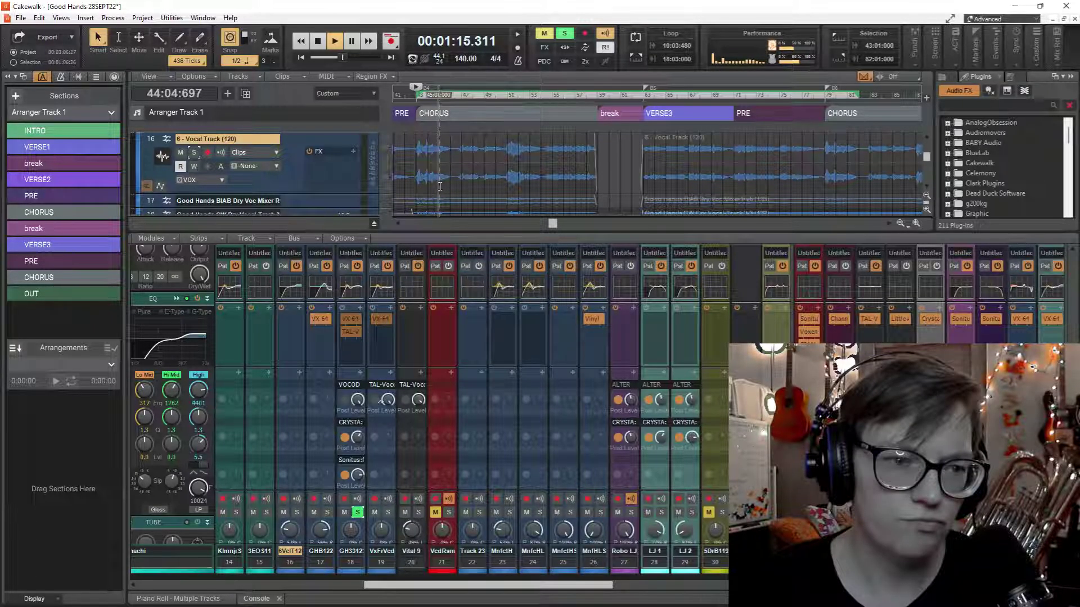
key("space")
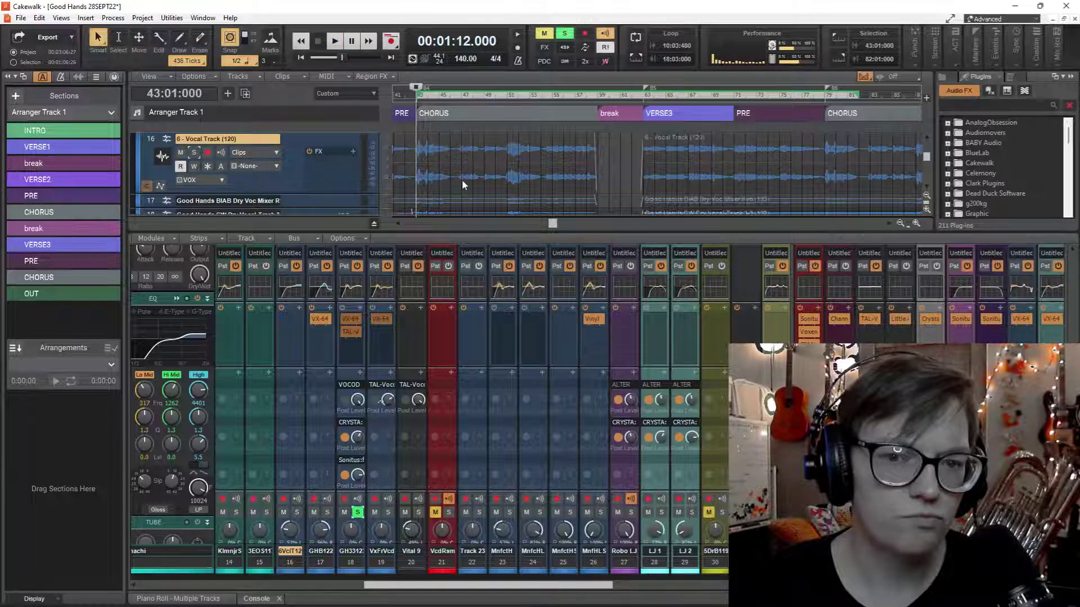
key("space")
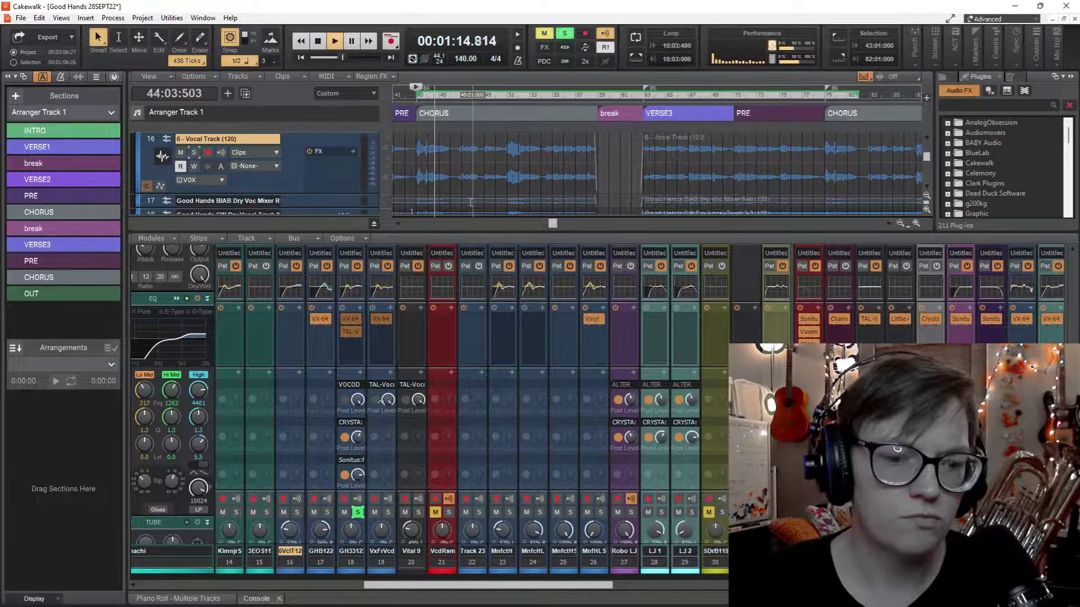
Stop playback and open track 18's chorus clip, Good Hands CW Dry Vocal-Track 3, in the Melodyne editor.
key("space")
scroll(464, 211, "down", 2)
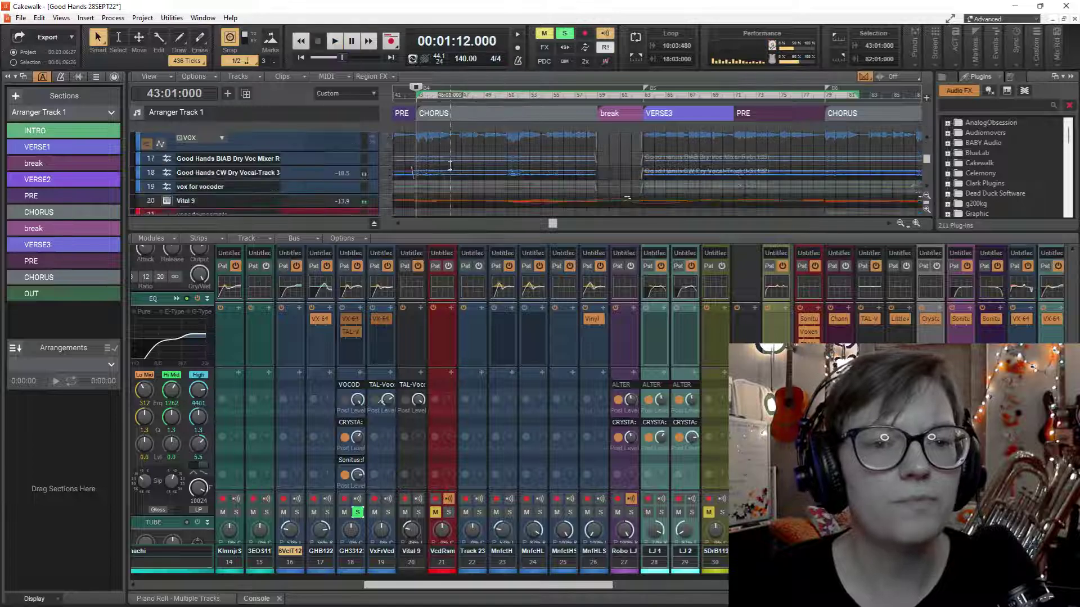
left_click(444, 173)
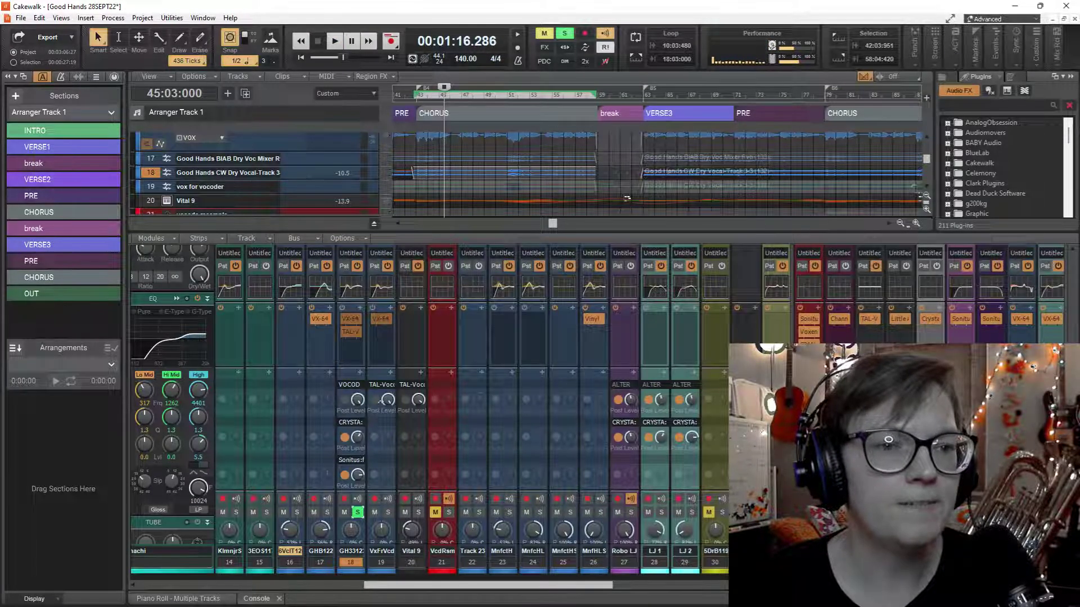
double_click(256, 173)
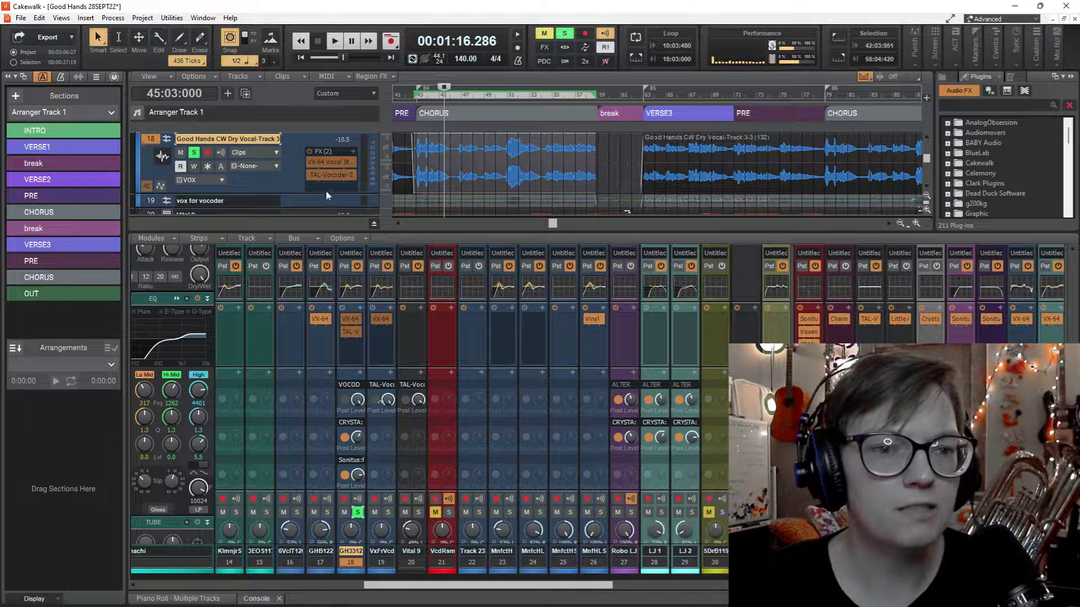
scroll(460, 151, "down", 1)
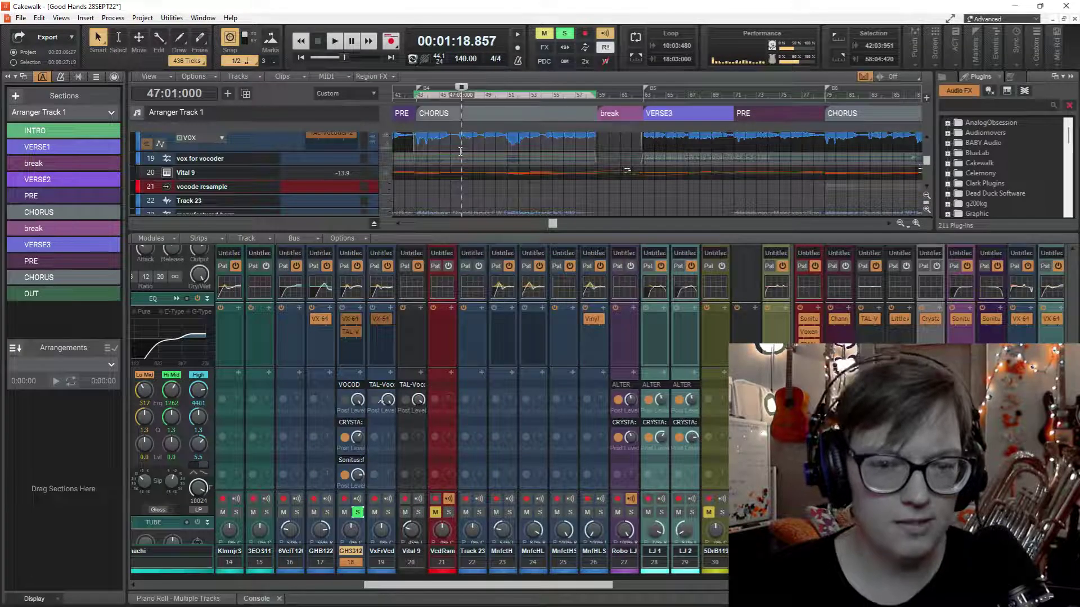
scroll(458, 158, "up", 2)
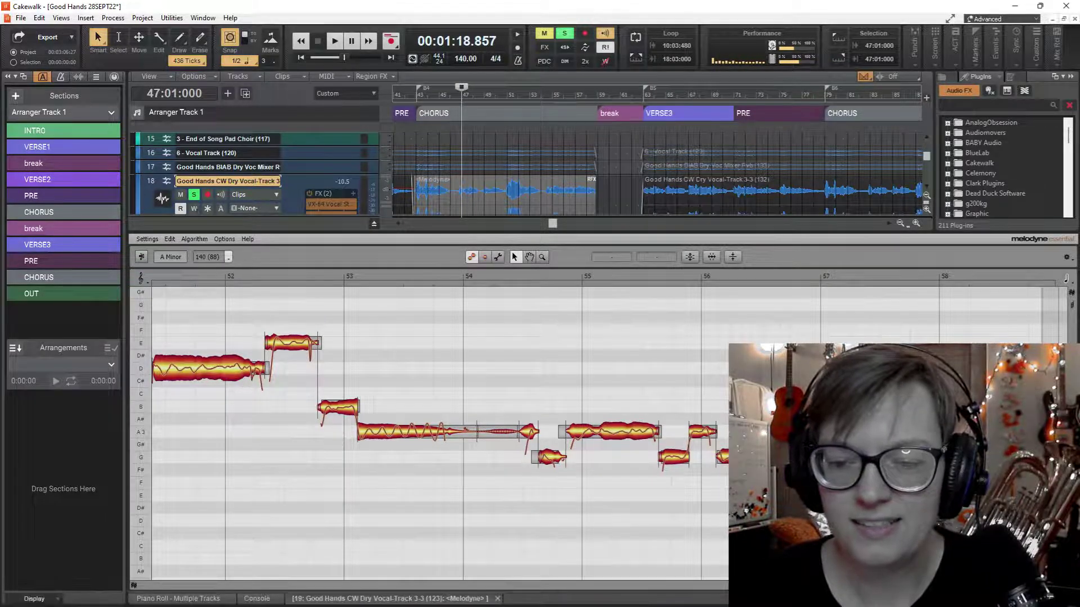
scroll(438, 428, "left", 10)
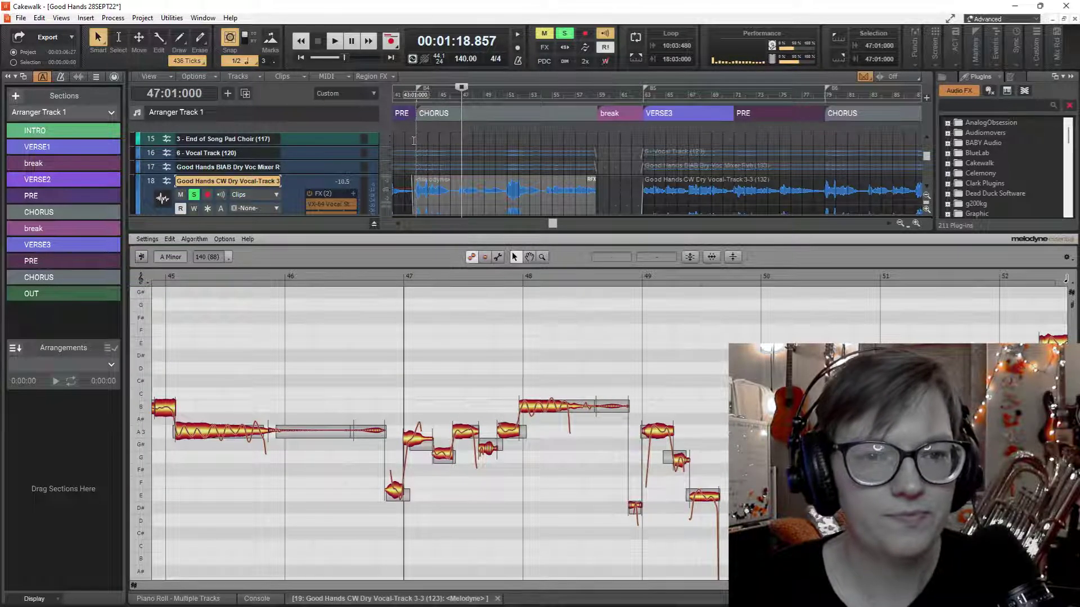
Play the soloed vocal from measure 43 while following its notes in the Melodyne editor.
left_click(419, 92)
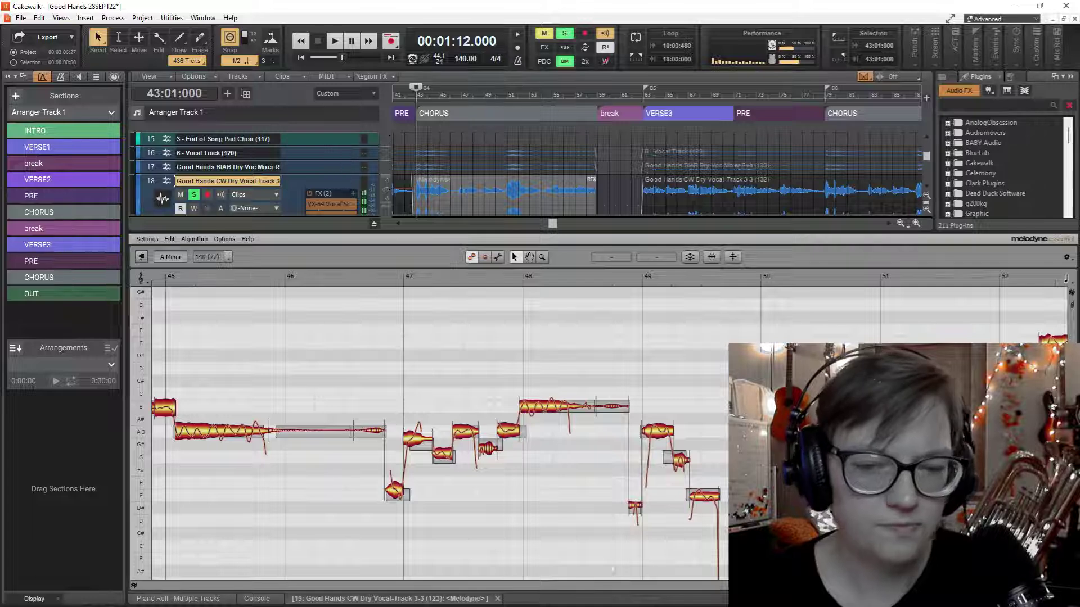
key("space")
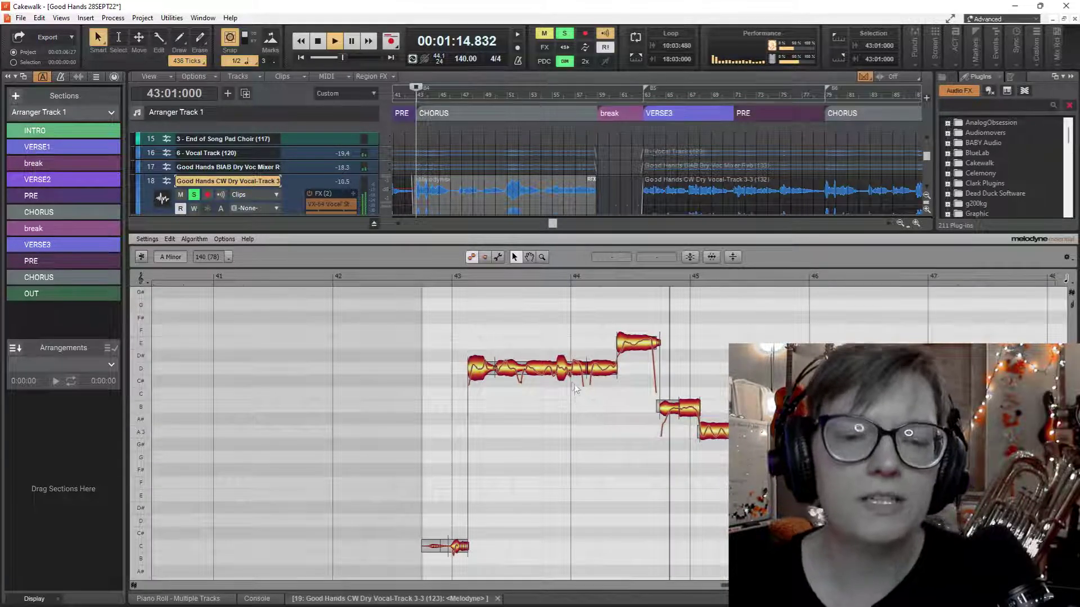
key("space")
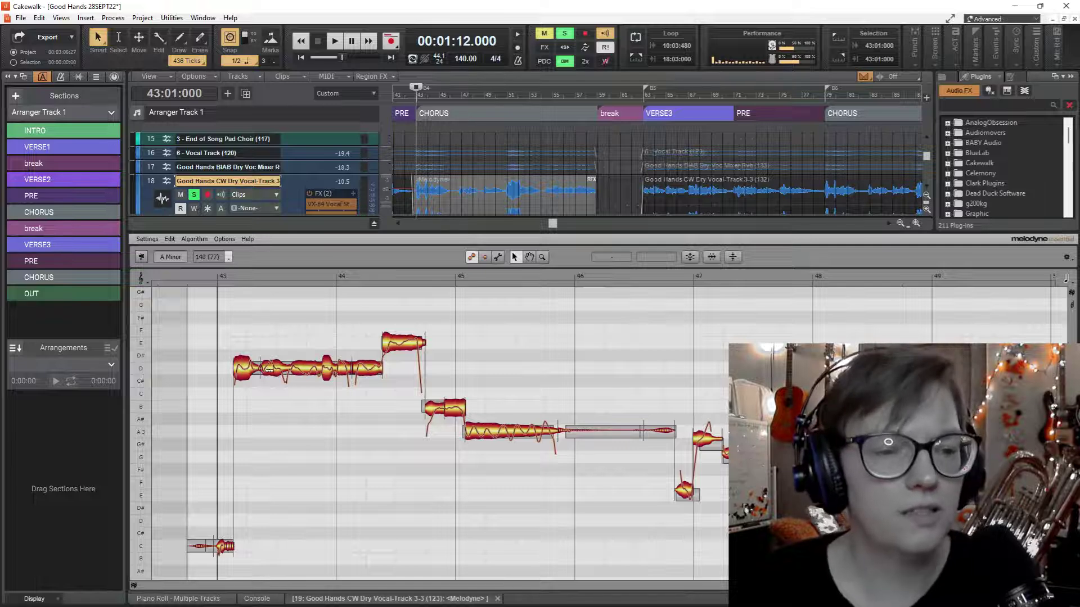
Centre the D4 notes of measures 43 and 44 at 0 ct, correct them with Pitch Center 100% and Pitch Drift 0%, and replay.
left_click(245, 371)
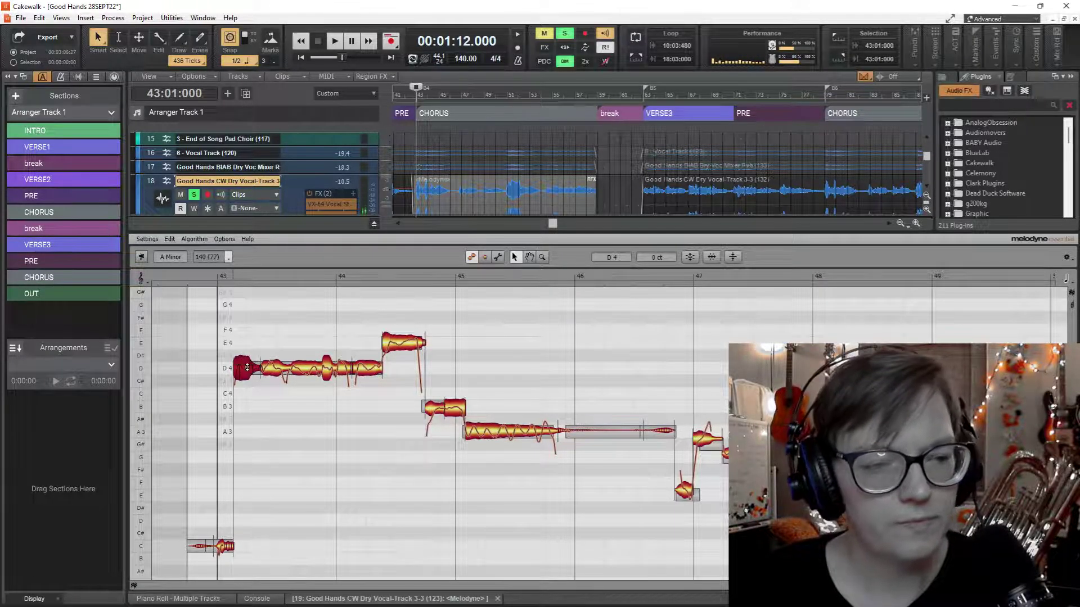
left_click(260, 360, "shift")
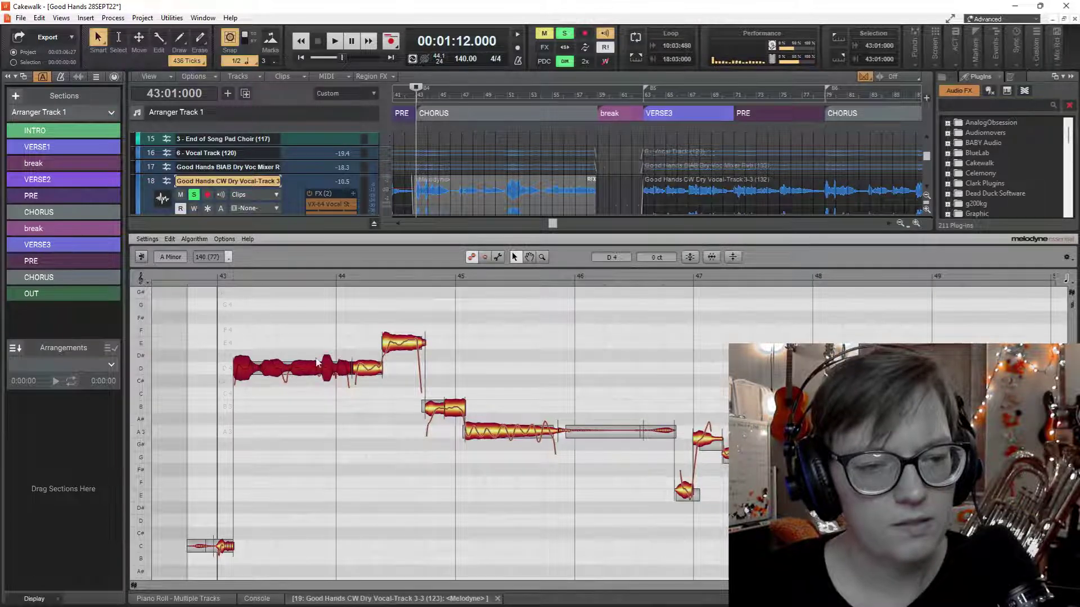
left_click(351, 361, "shift")
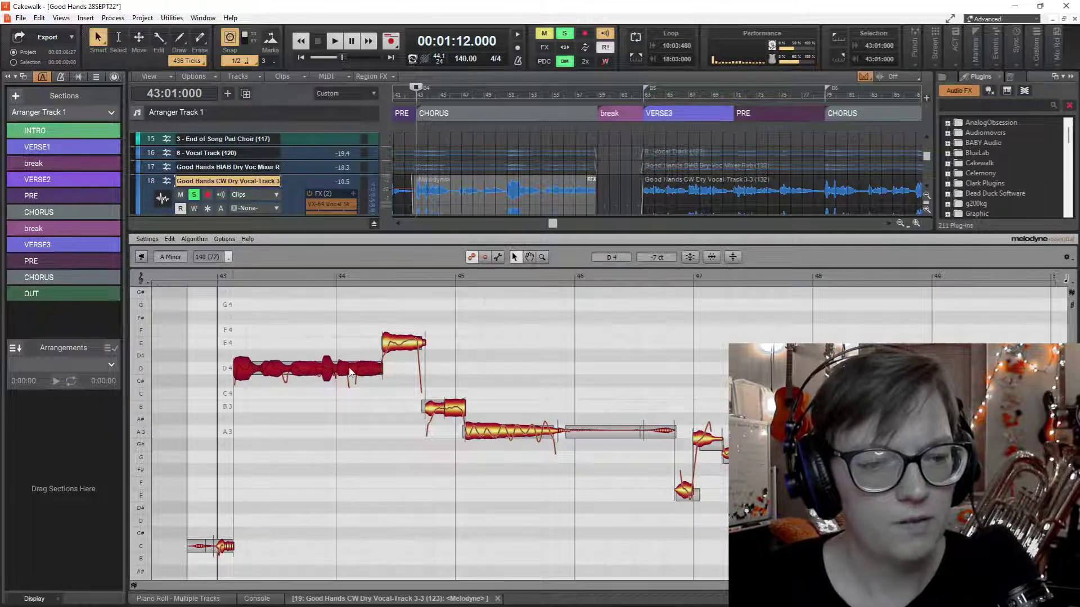
left_click_drag(350, 373, 352, 367)
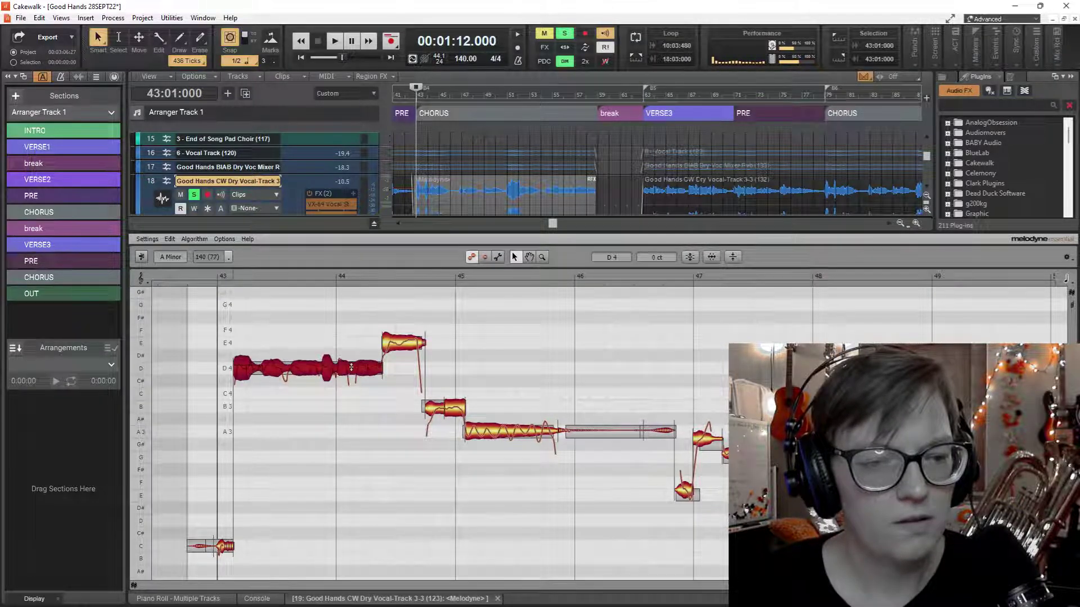
left_click(688, 257)
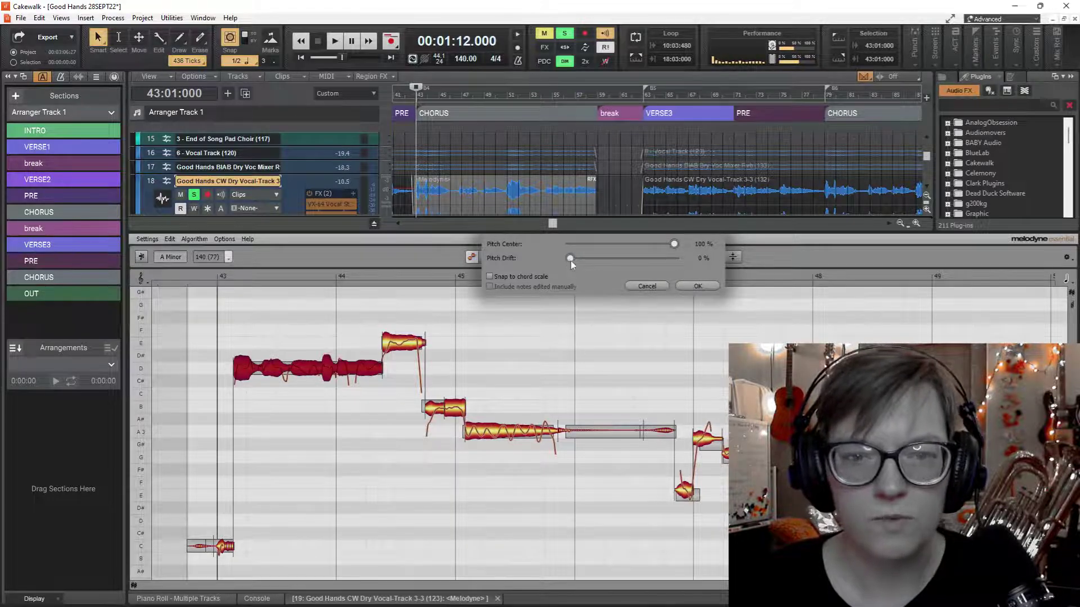
left_click(697, 285)
key("space")
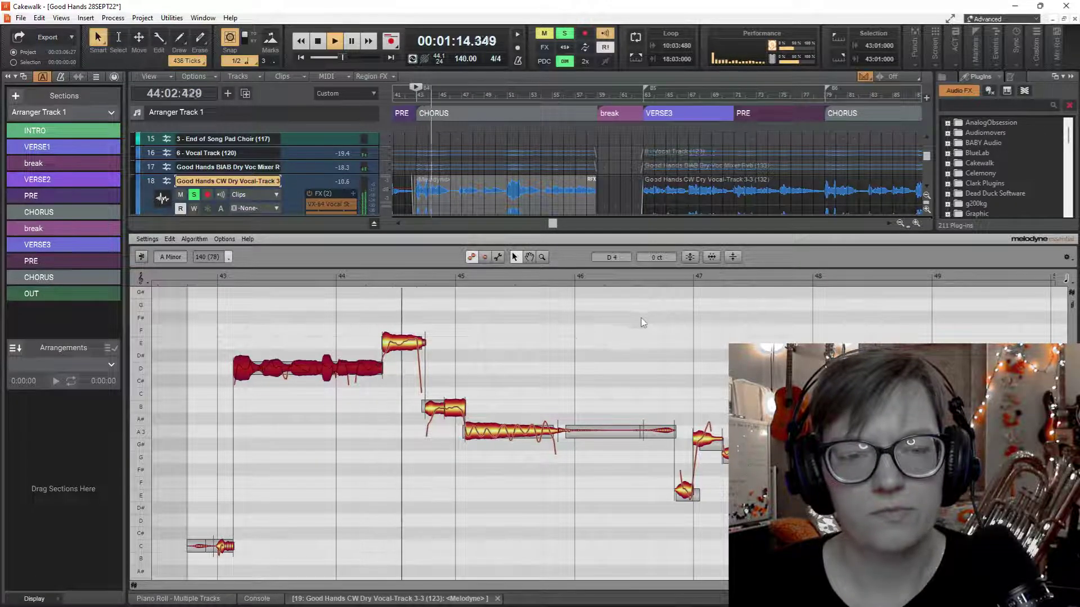
key("space")
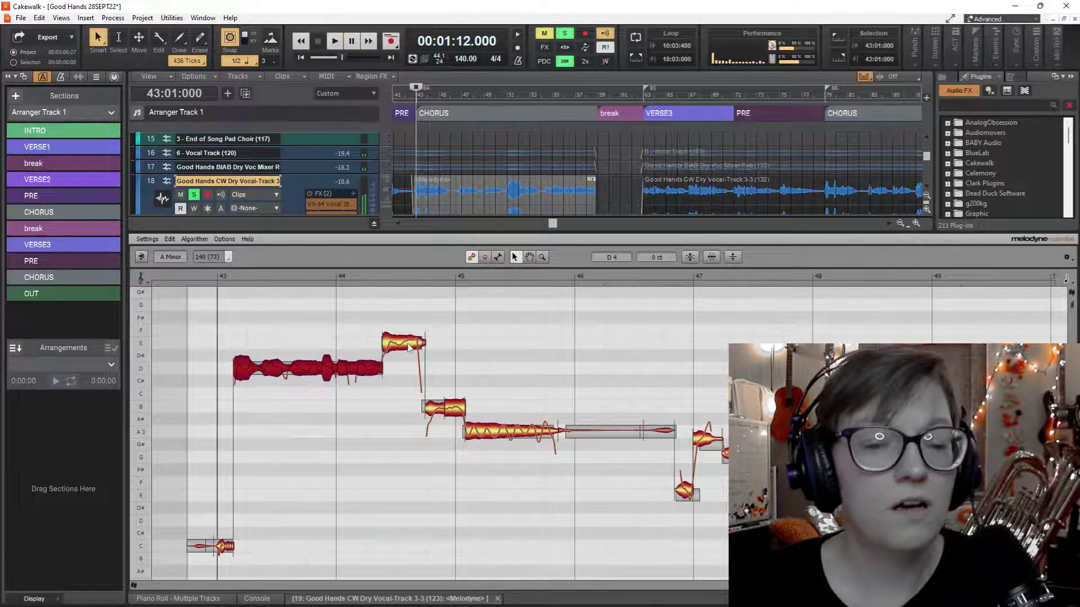
Split the E4 note in measure 44 and replay the phrase from measure 43.
left_click(409, 348)
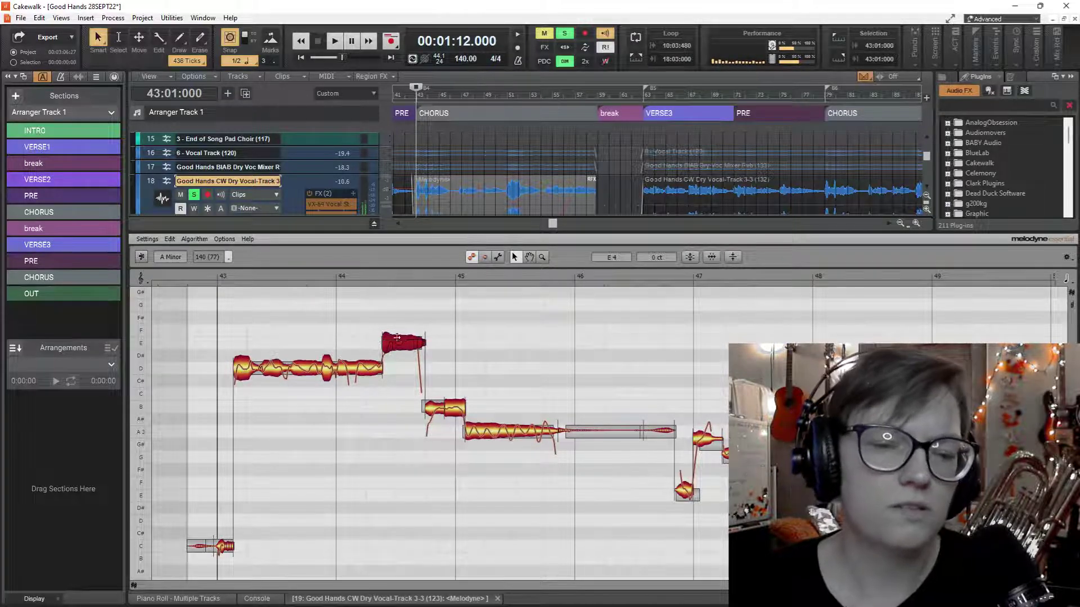
left_click(399, 337)
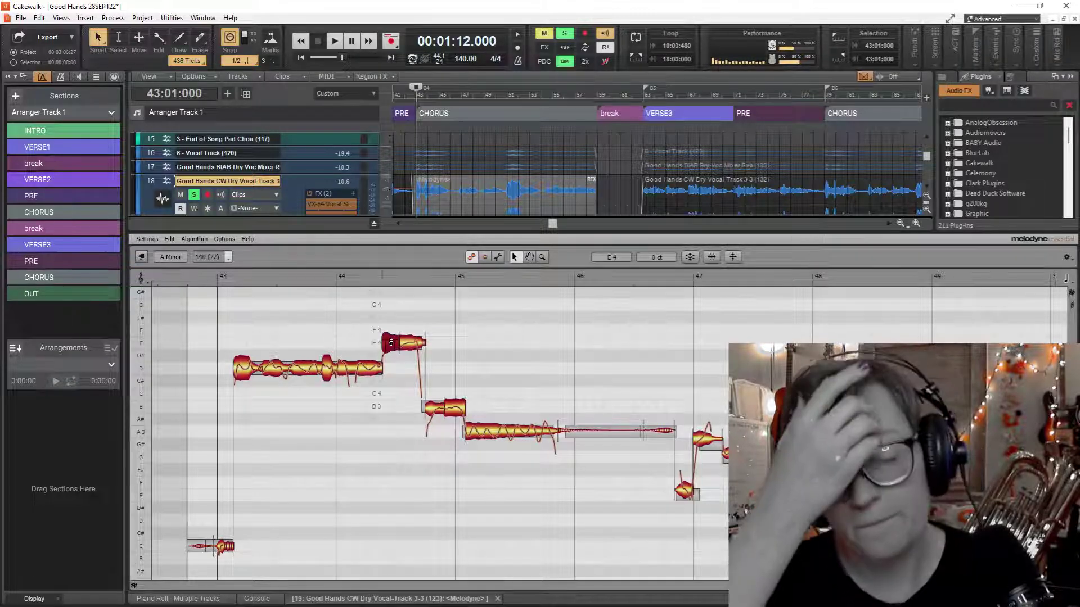
key("space")
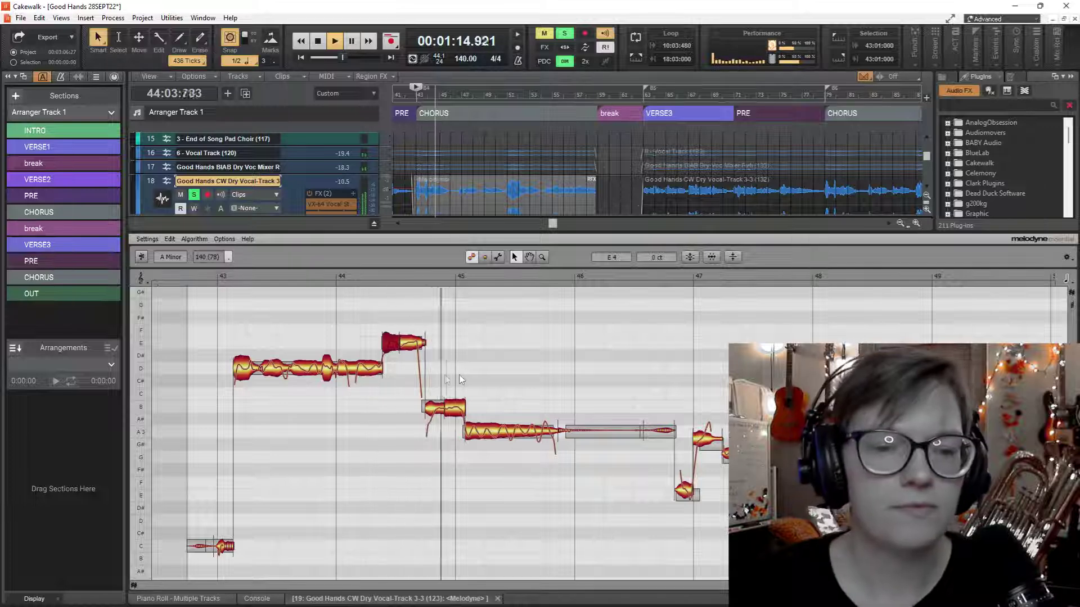
left_click(508, 432)
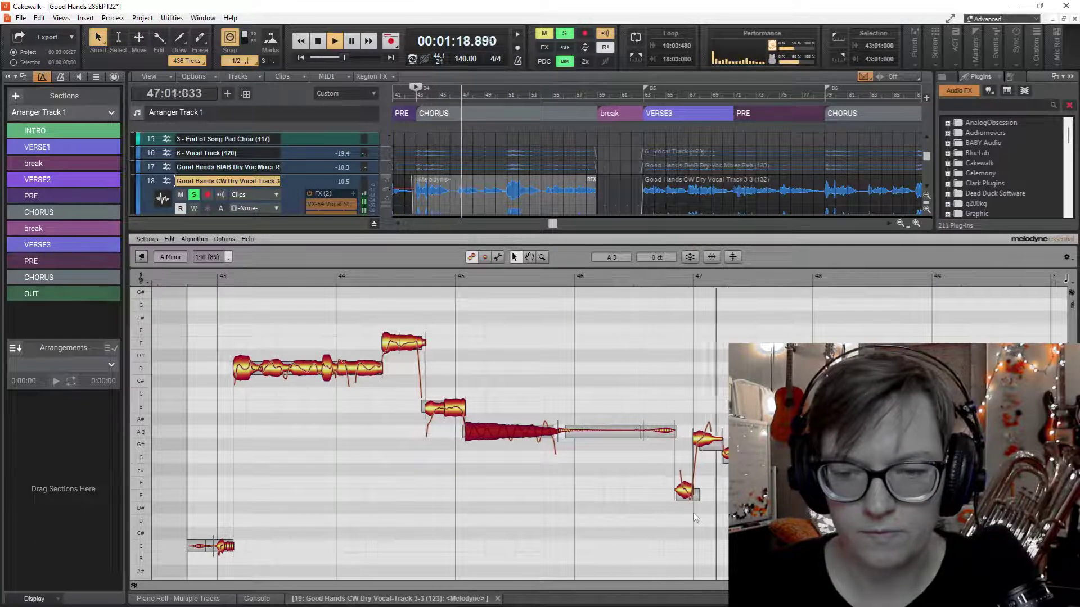
key("space")
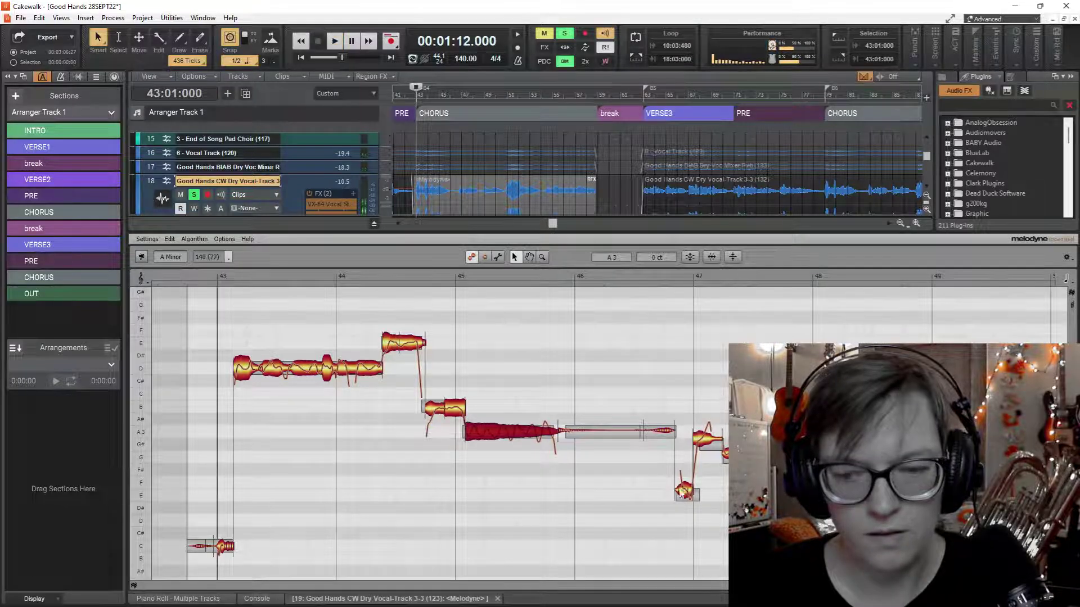
Raise the short E3 note just before measure 47 to G3 and play it from measure 46.
left_click(683, 492)
left_click_drag(683, 492, 684, 455)
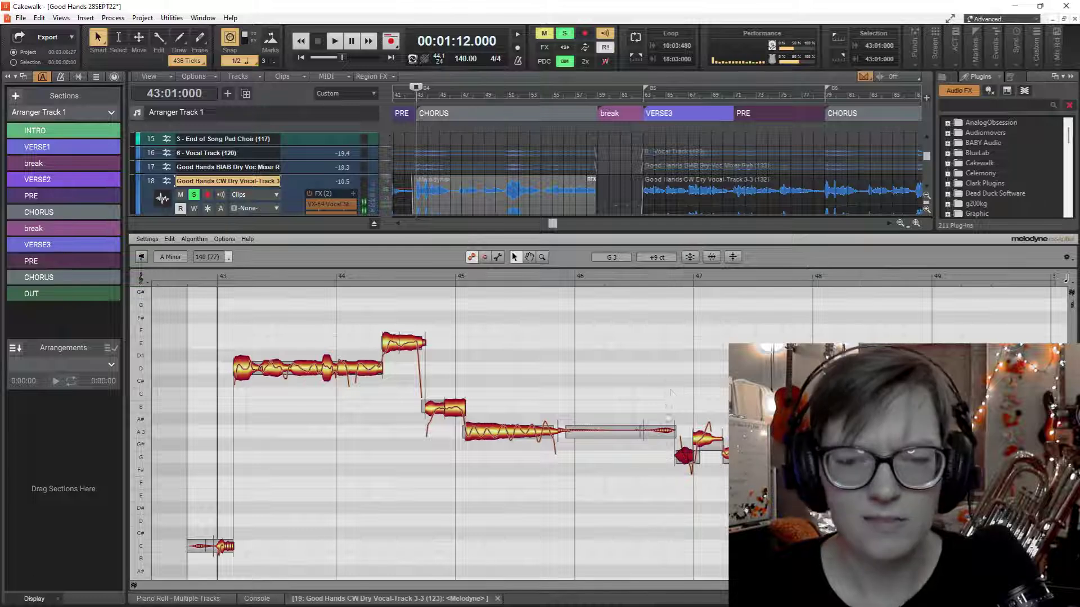
left_click(461, 137)
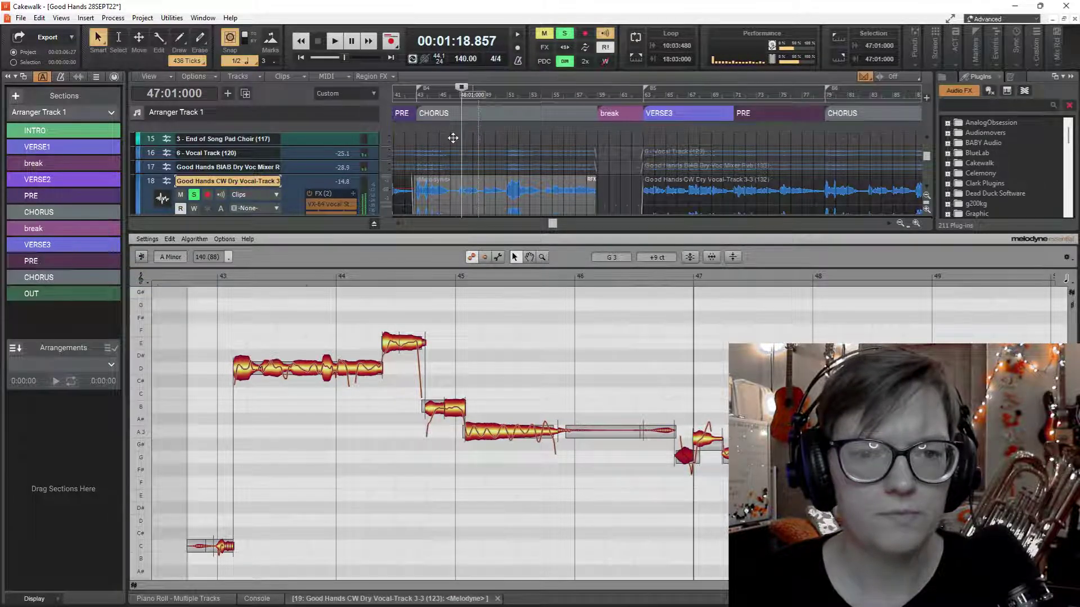
left_click(451, 140)
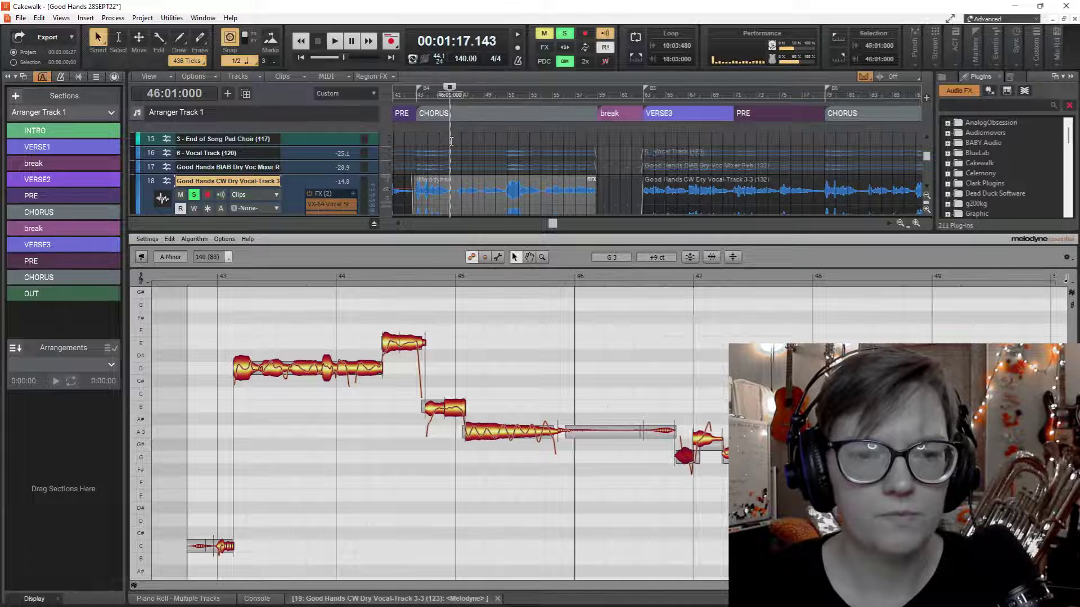
key("space")
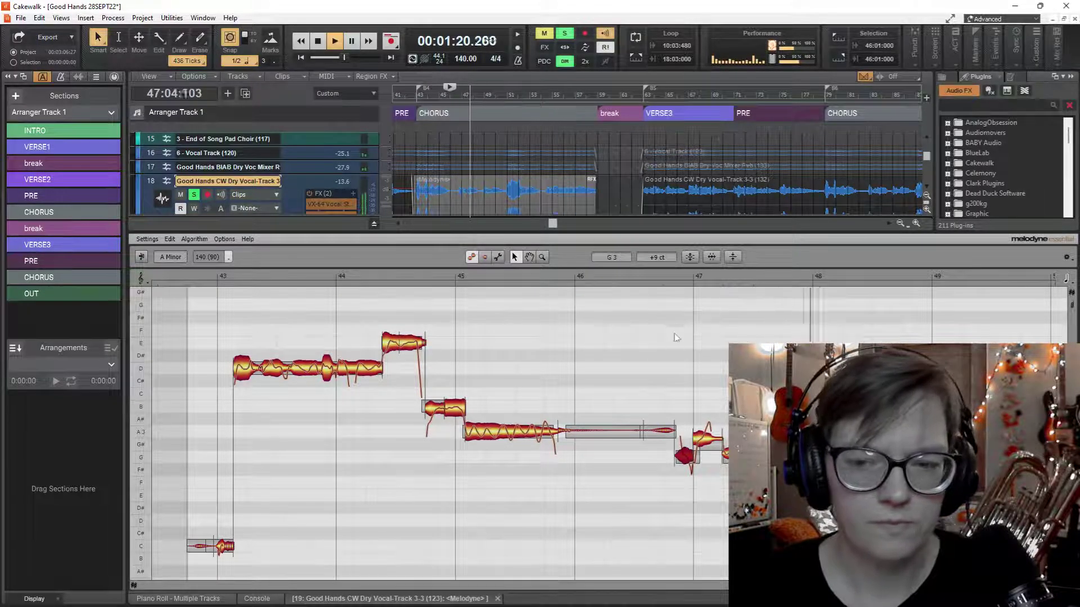
key("space")
key("space")
Raise the first note of measure 47 to A3, replay it from measure 46, and settle its separated tail on A3 at 0 ct.
left_click(706, 439)
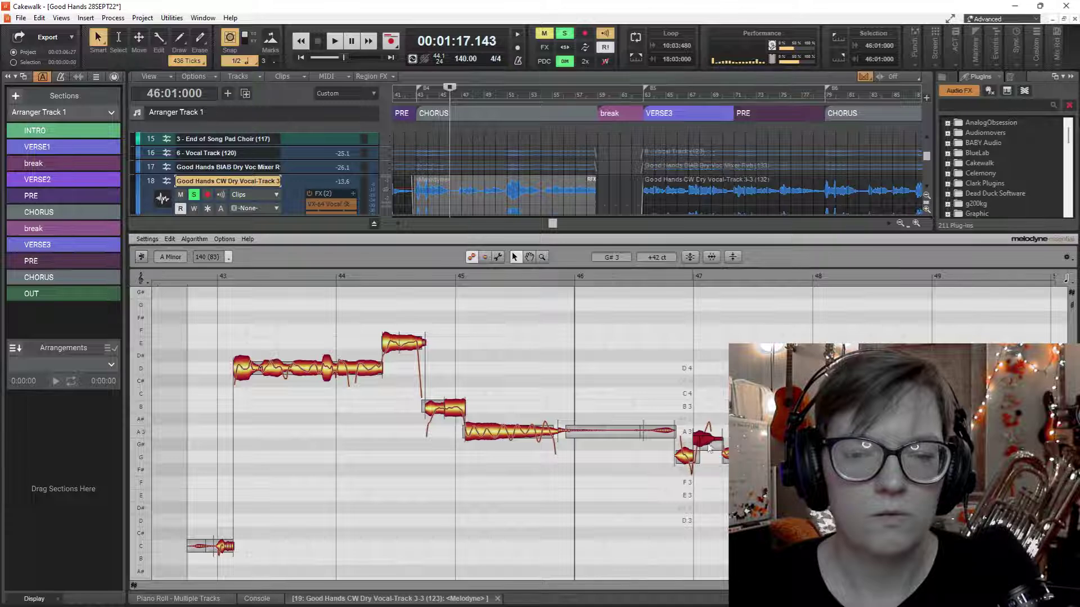
left_click_drag(707, 446, 709, 433)
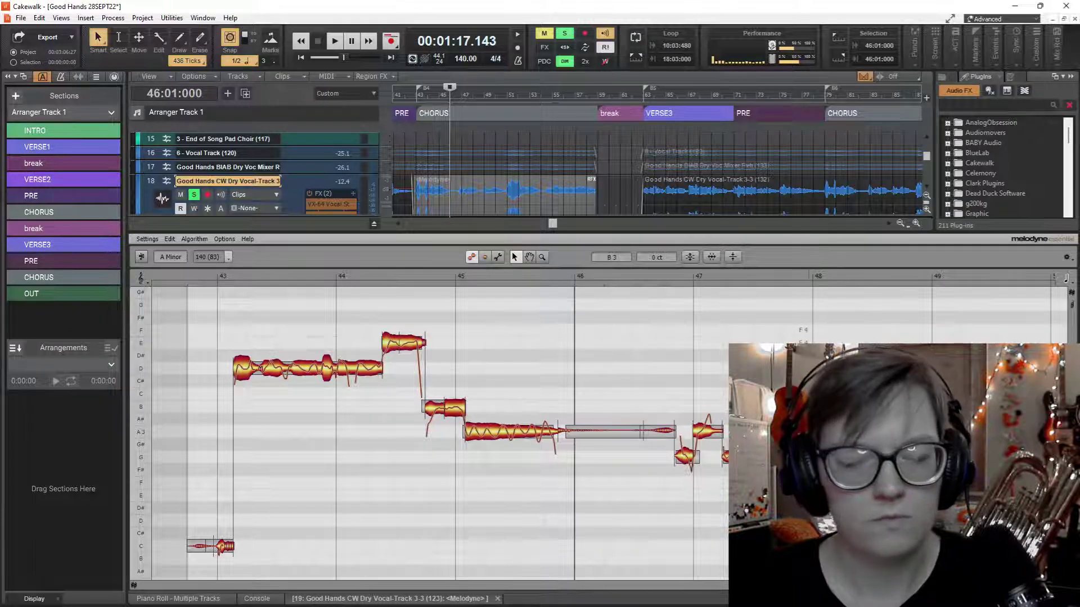
key("space")
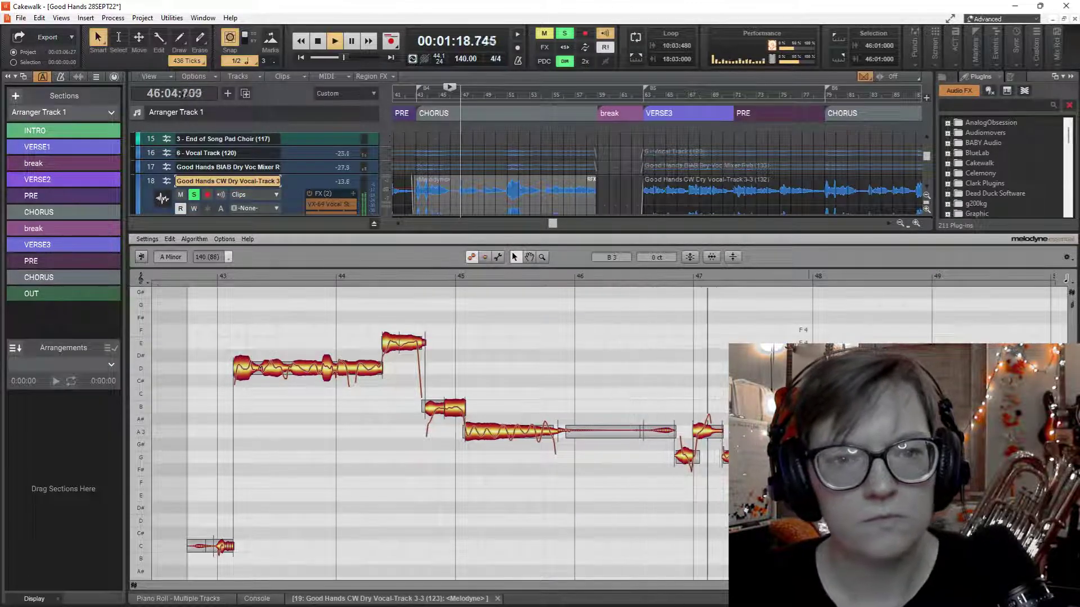
key("space")
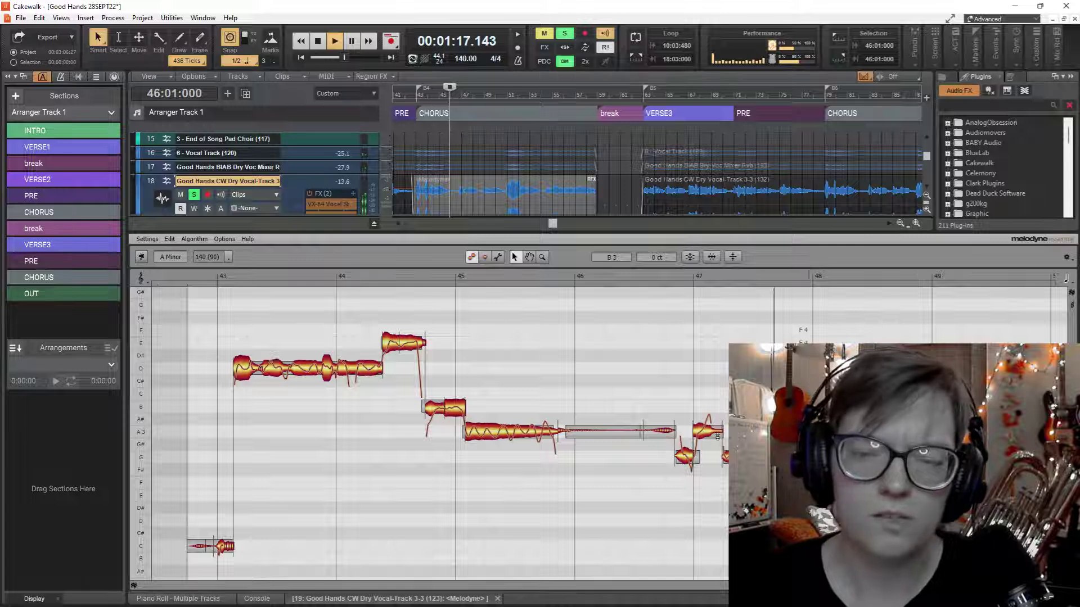
left_click(699, 428)
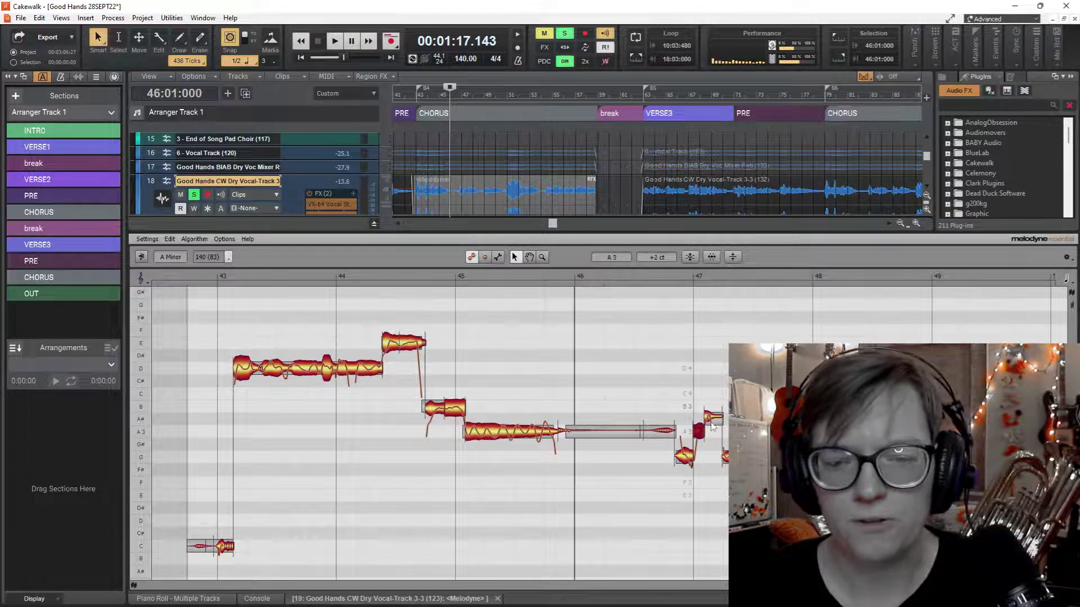
left_click_drag(712, 426, 712, 432)
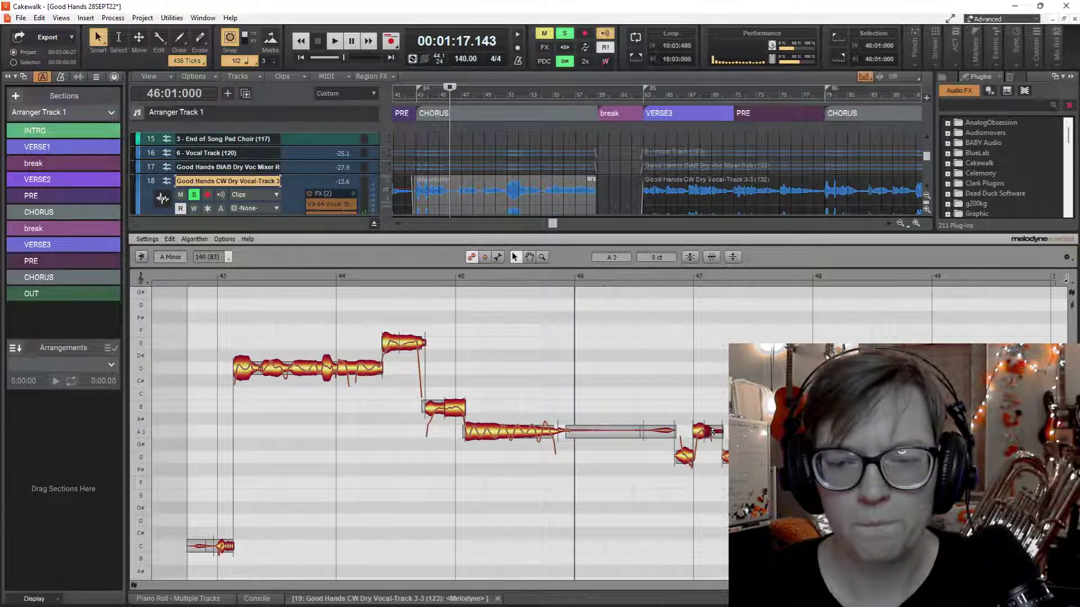
Play the corrected chorus phrases from measure 46 to about measure 52 and check the notes in a wider Melodyne view.
key("space")
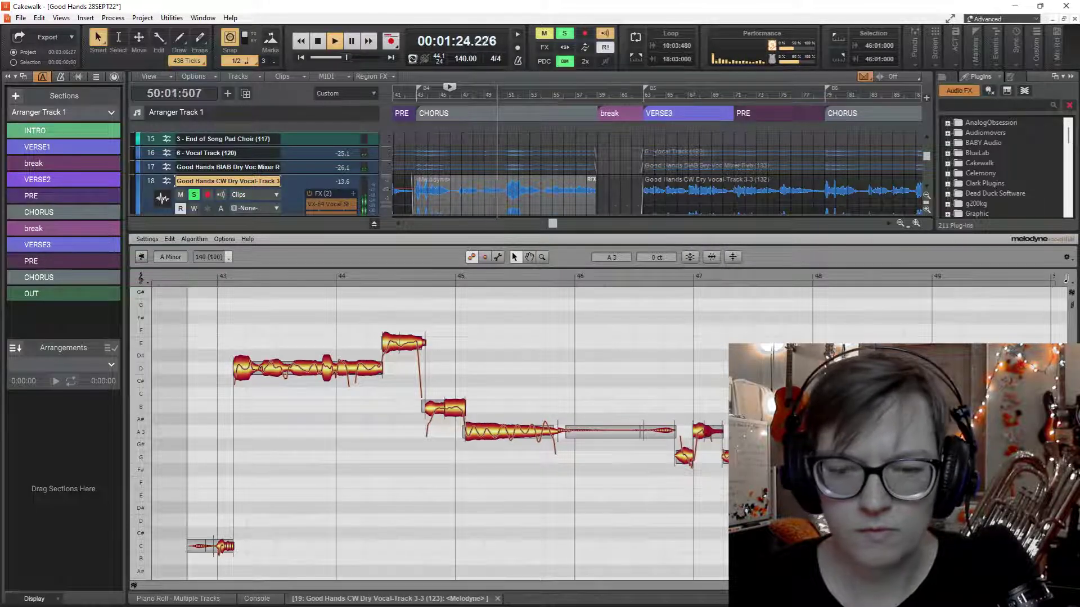
scroll(428, 428, "down", 4)
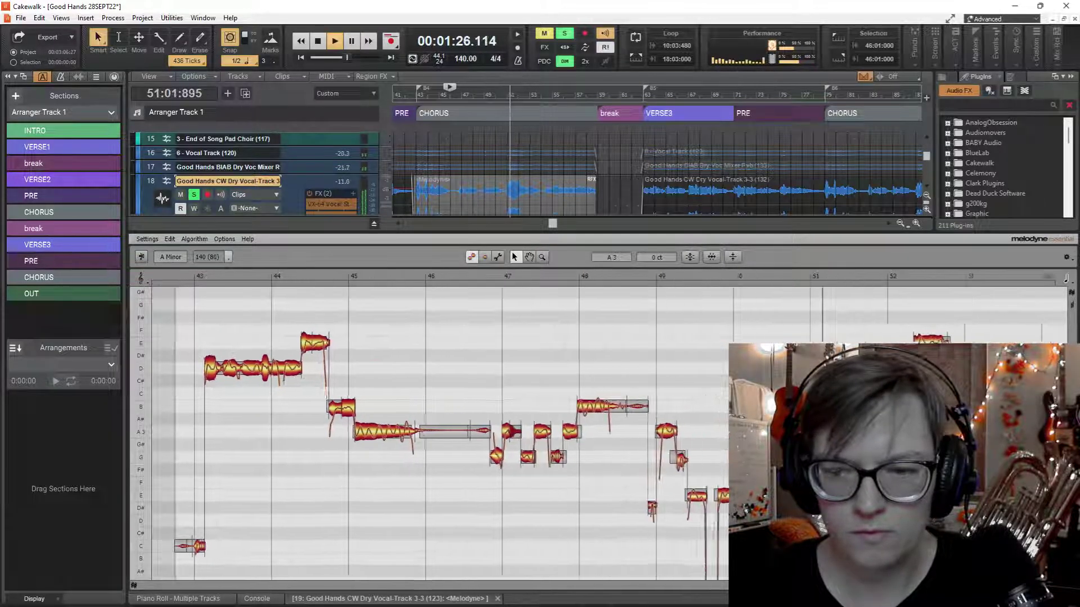
key("space")
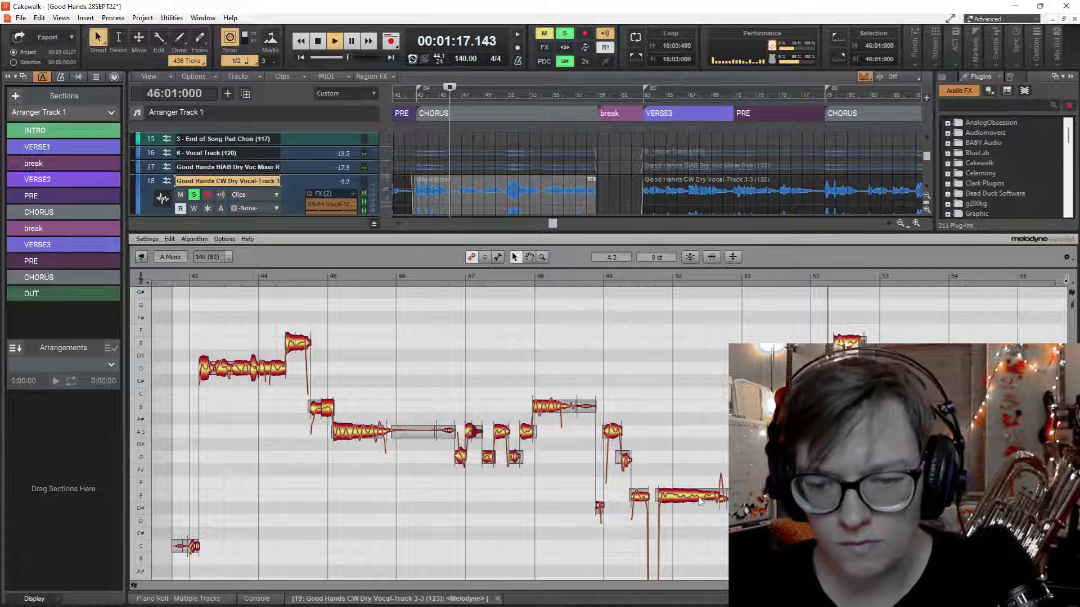
left_click(700, 497)
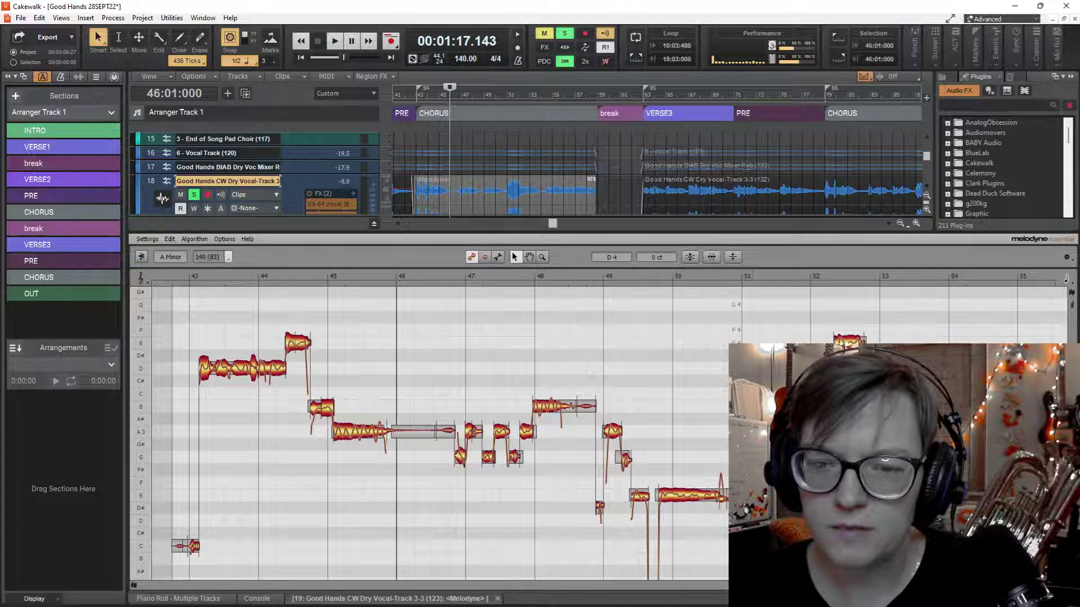
Play the rest of track 18's chorus from measure 51 up to the break.
left_click(505, 140)
key("space")
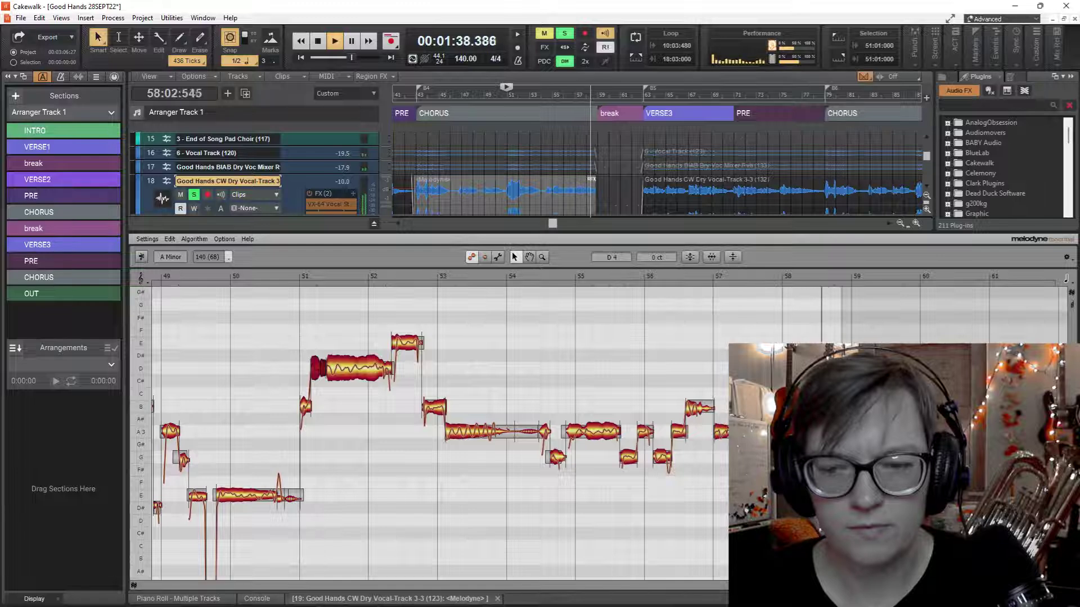
key("space")
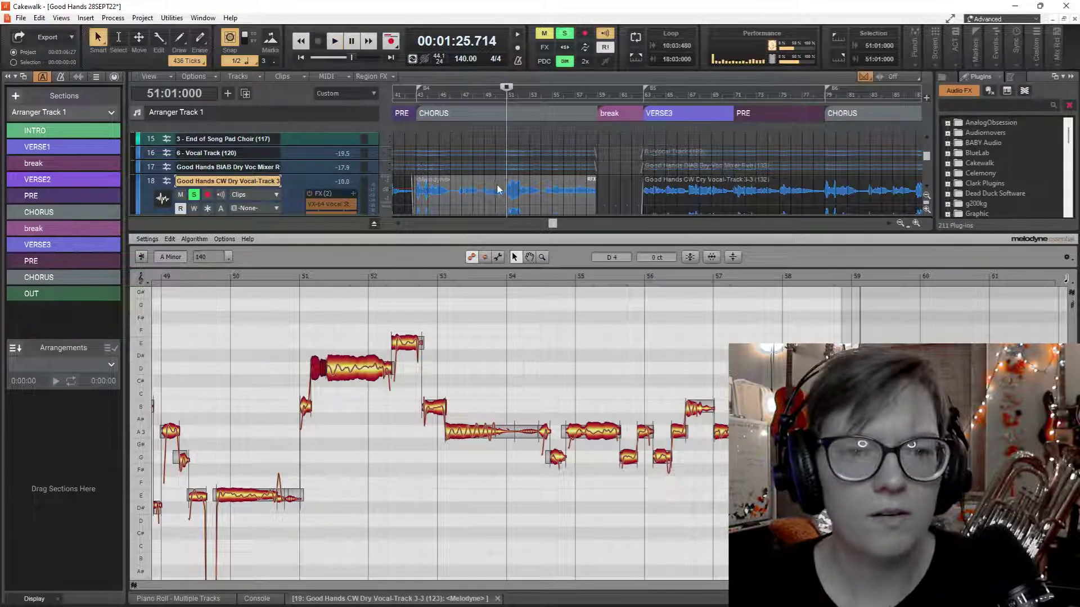
Leave the Melodyne editor, set the playback position to measure 41, and show the vocal strips in the Console.
left_click(494, 187)
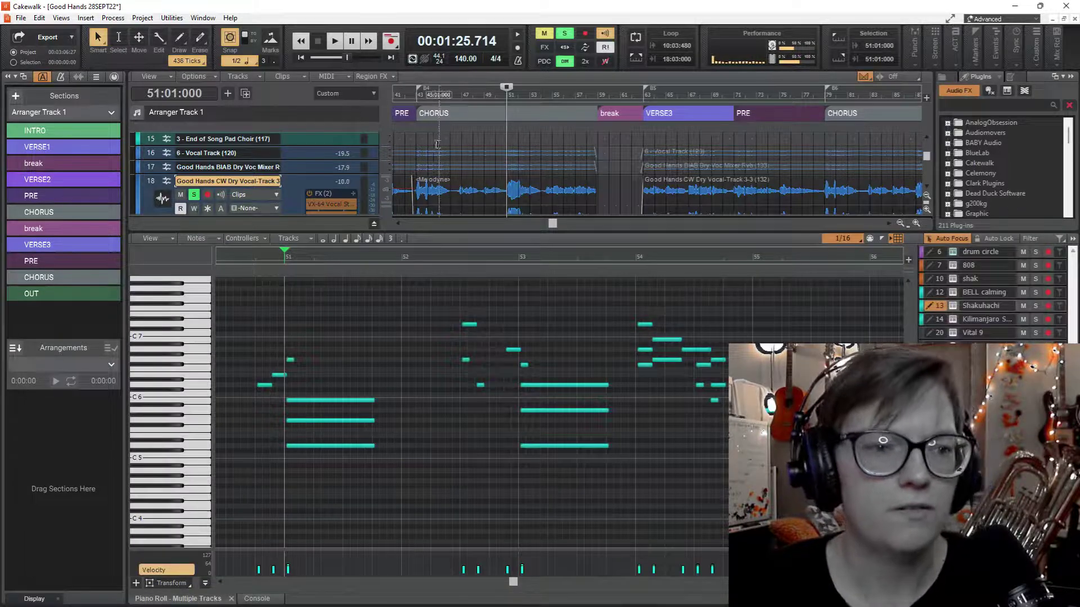
left_click(398, 132)
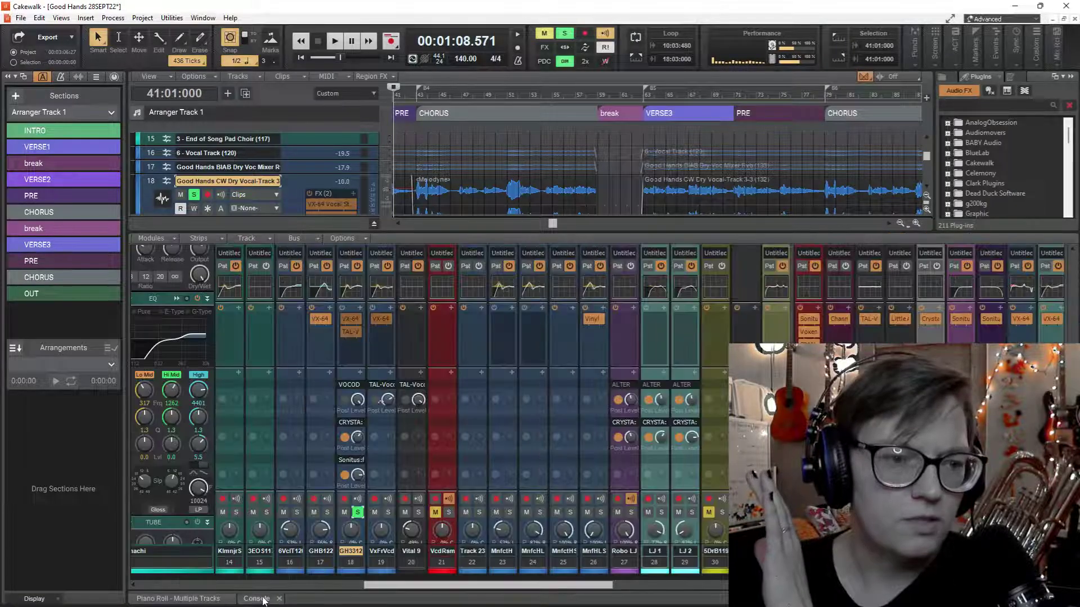
left_click(269, 598)
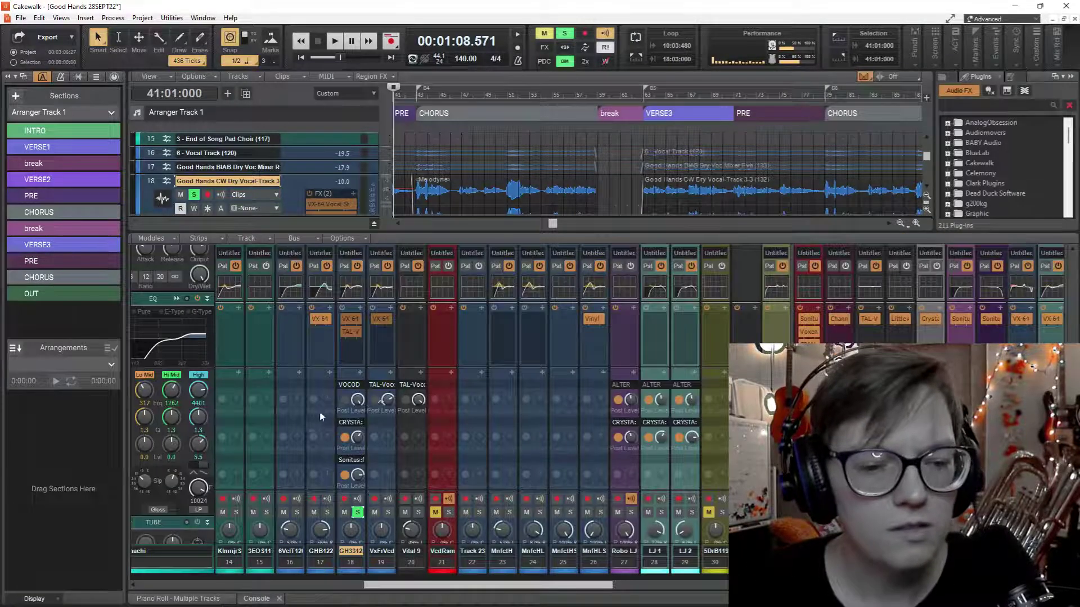
scroll(324, 401, "up", 2)
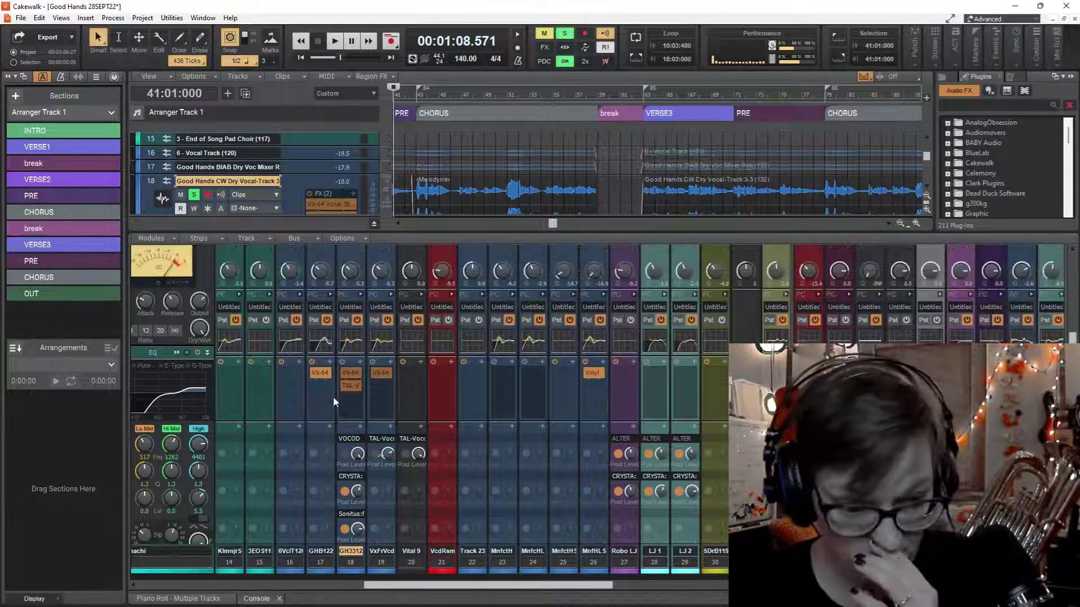
scroll(330, 398, "down", 2)
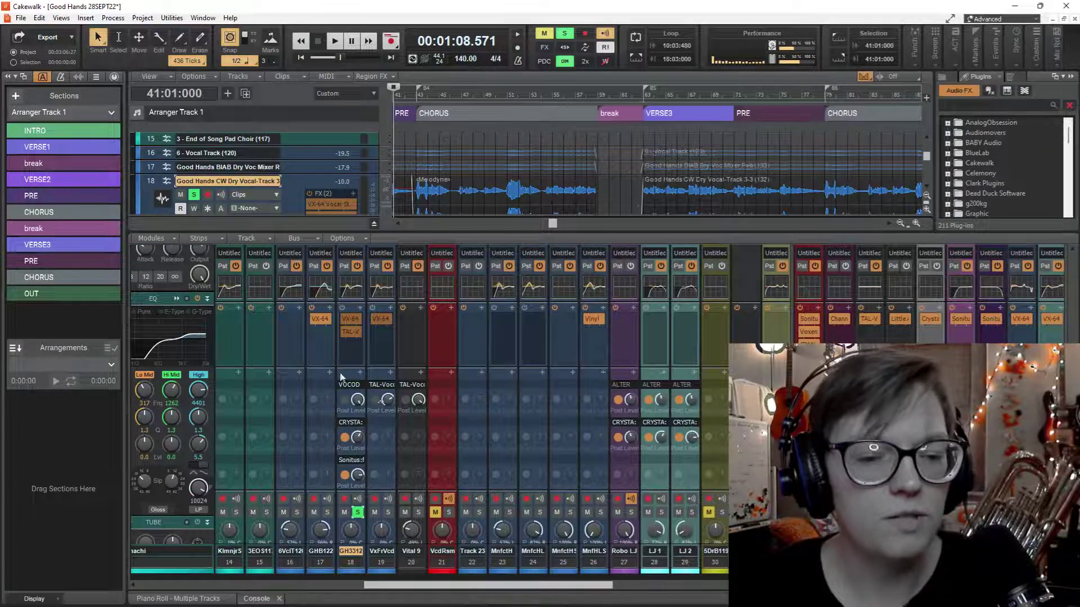
scroll(340, 394, "down", 2)
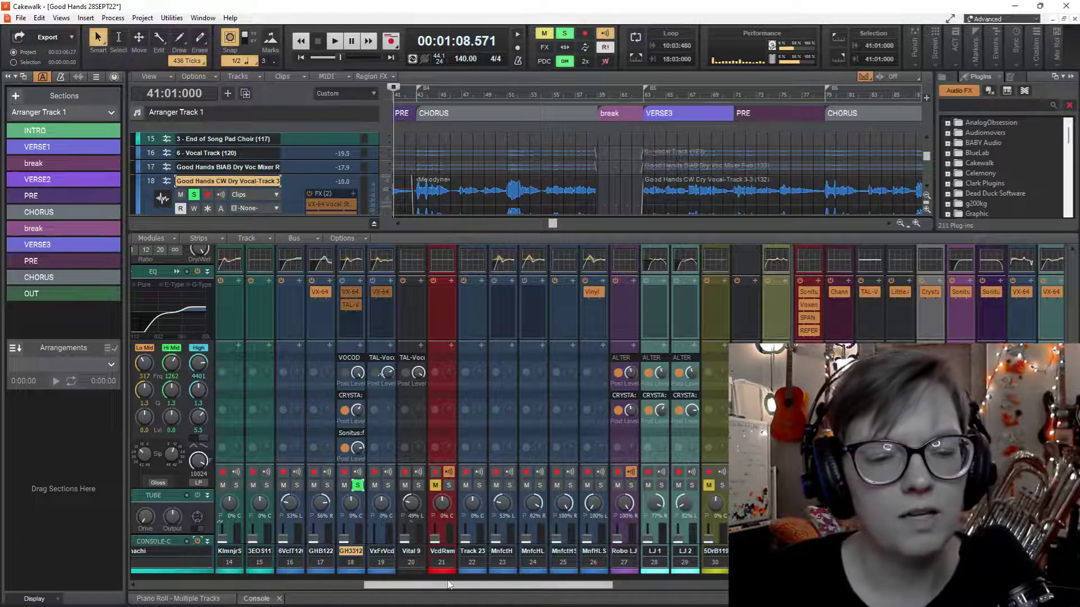
left_click_drag(448, 584, 423, 589)
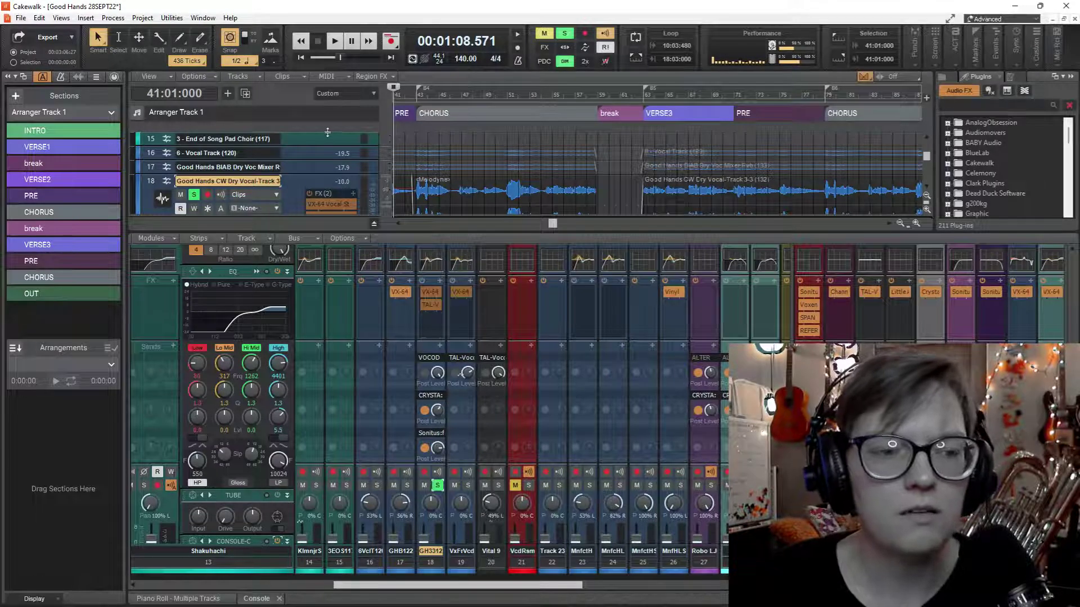
Unsolo track 18 during playback from measure 41, and open its ProChannel and QuadCurve Equalizer while listening through the chorus.
key("space")
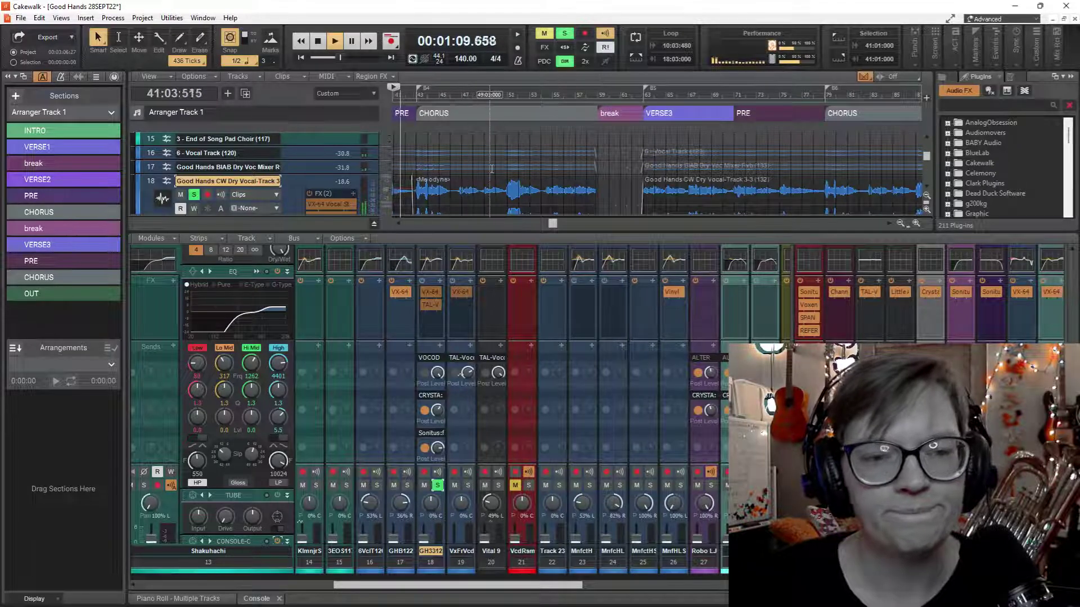
left_click(195, 195)
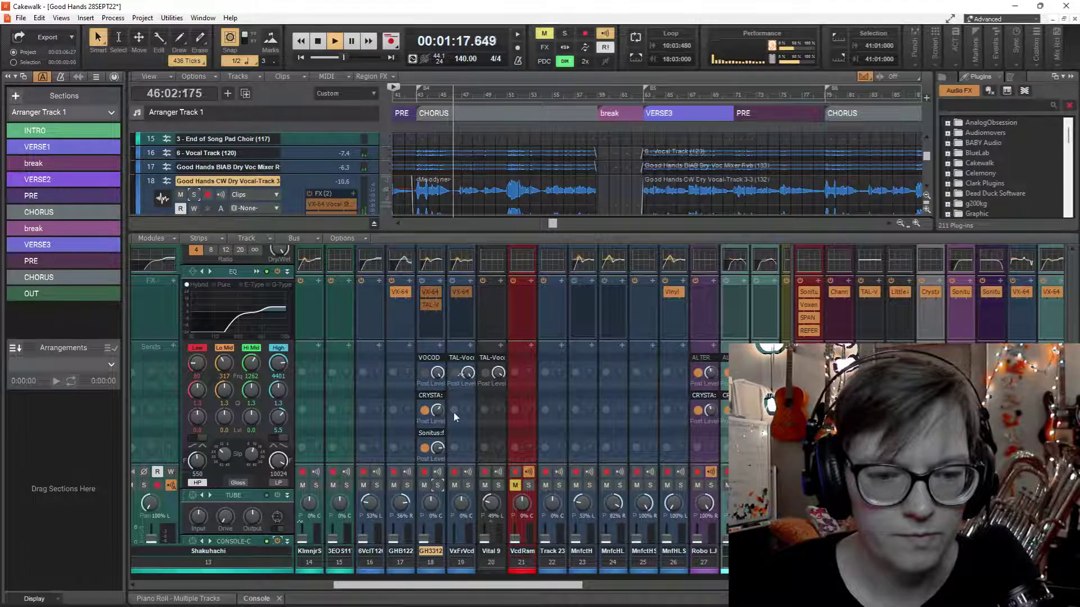
scroll(460, 326, "up", 2)
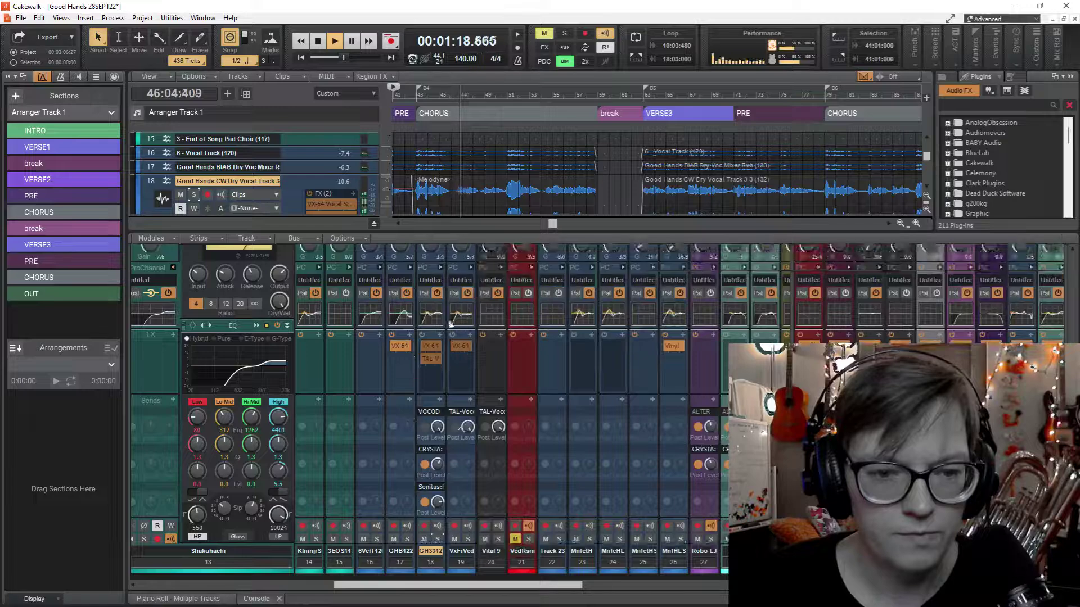
left_click(439, 267)
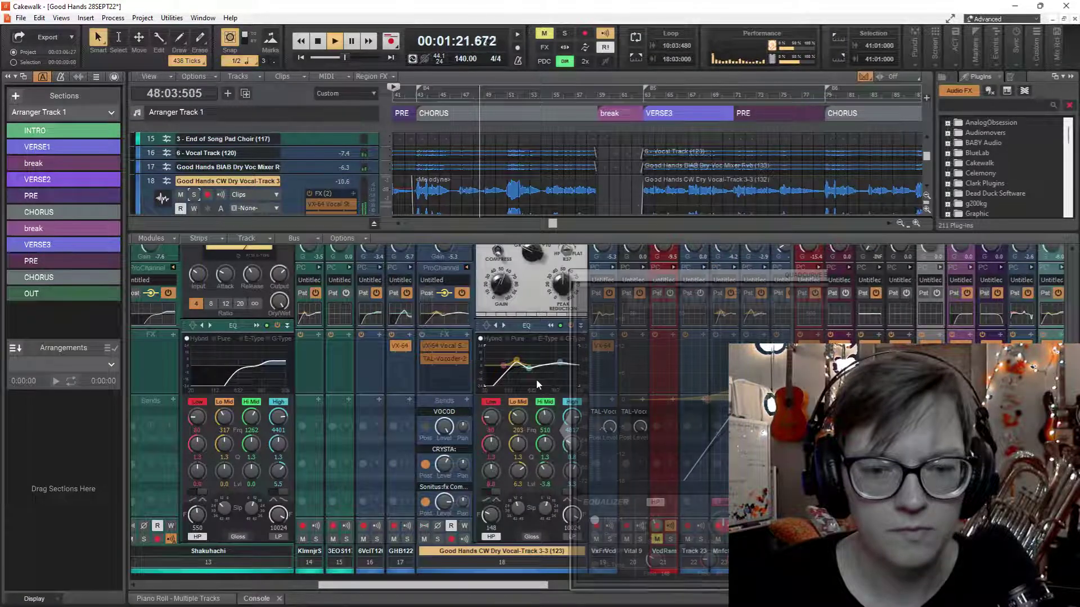
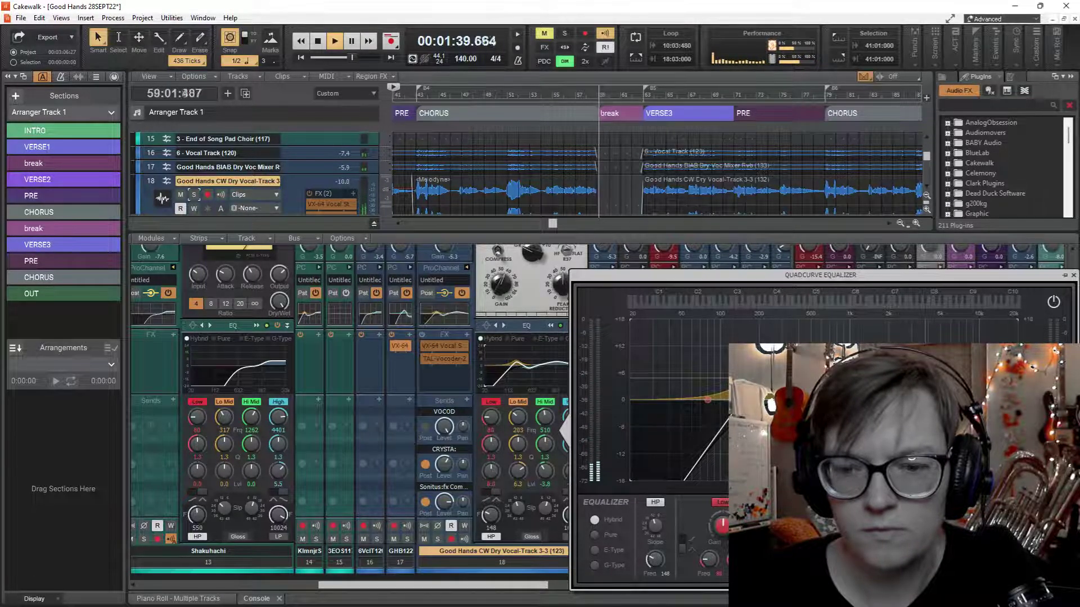
key("space")
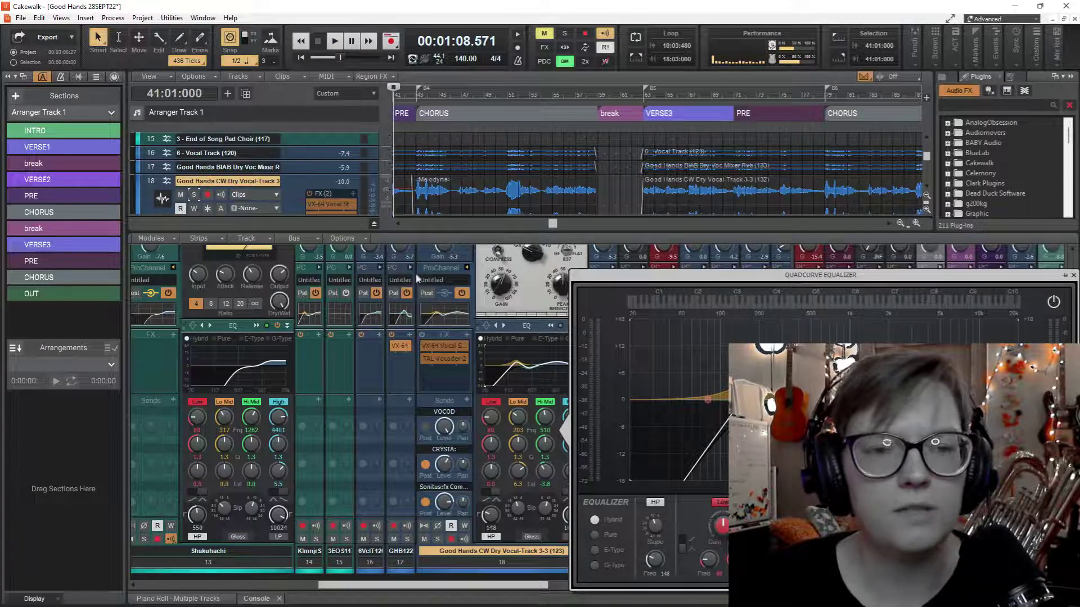
Enlarge the track pane and select the drum circle track, showing its strip among the first tracks in the Console.
left_click_drag(440, 232, 444, 255)
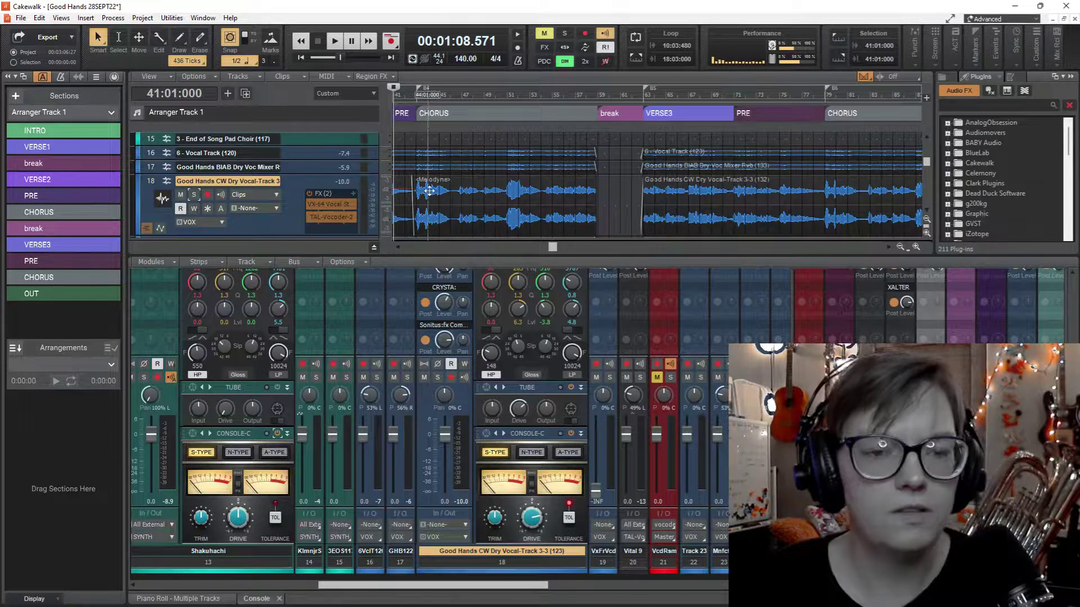
scroll(458, 187, "left", 4)
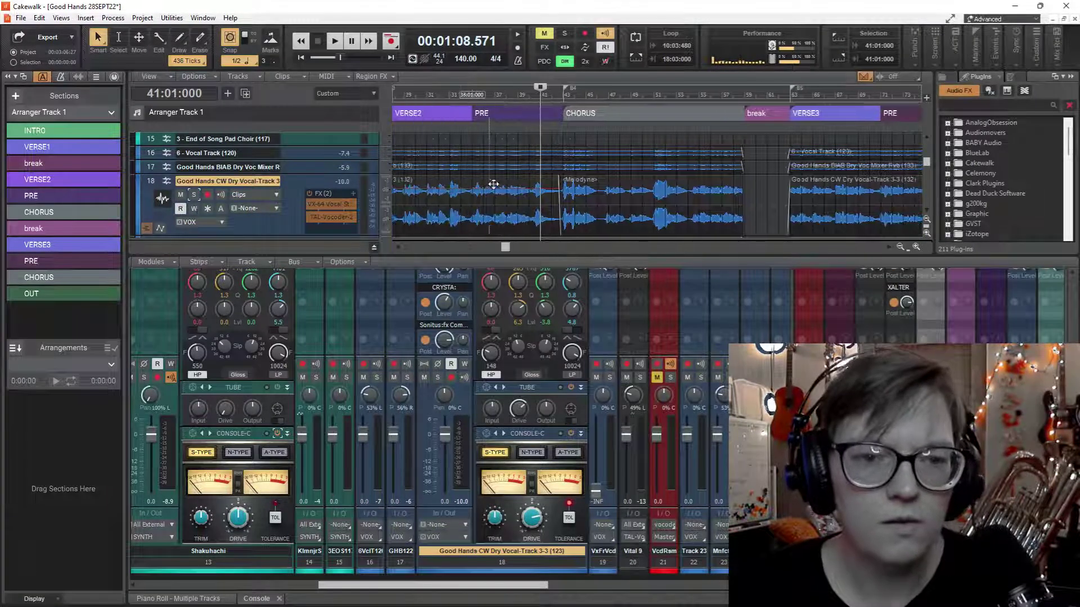
scroll(499, 181, "up", 3)
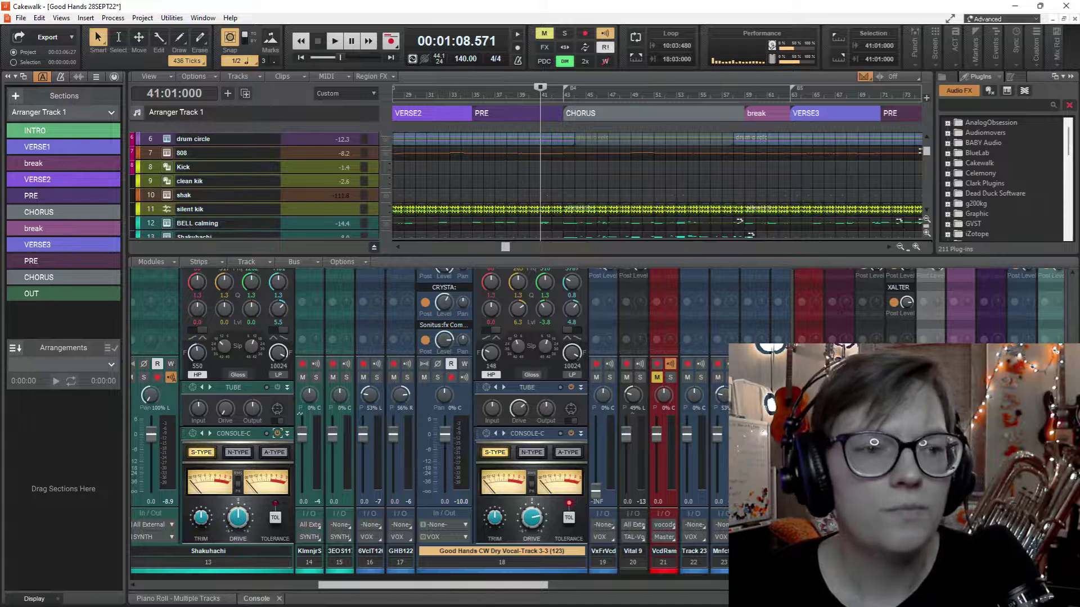
scroll(286, 188, "up", 2)
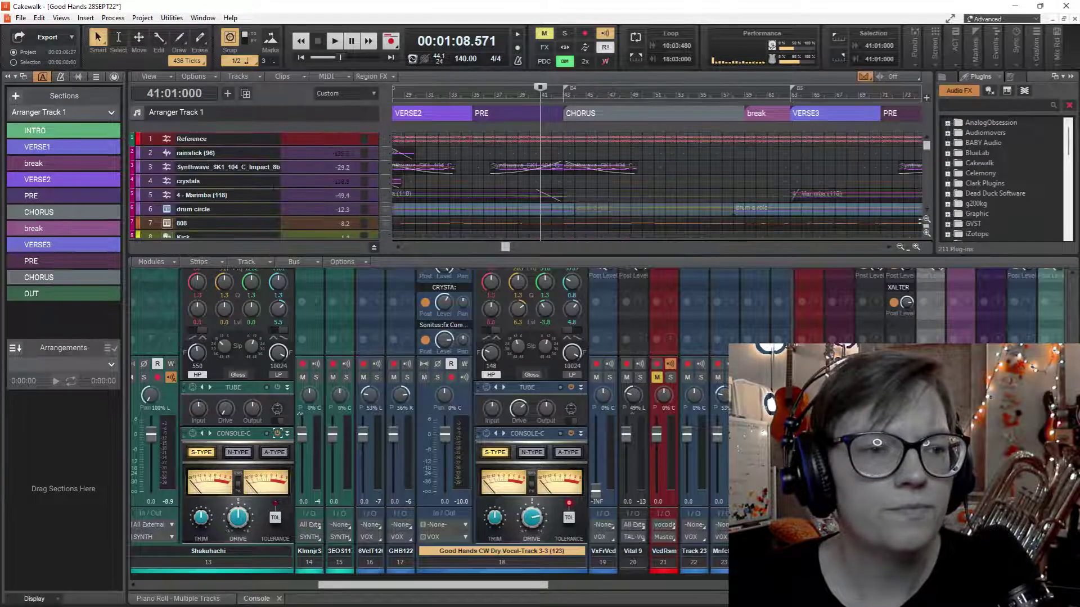
left_click(304, 209)
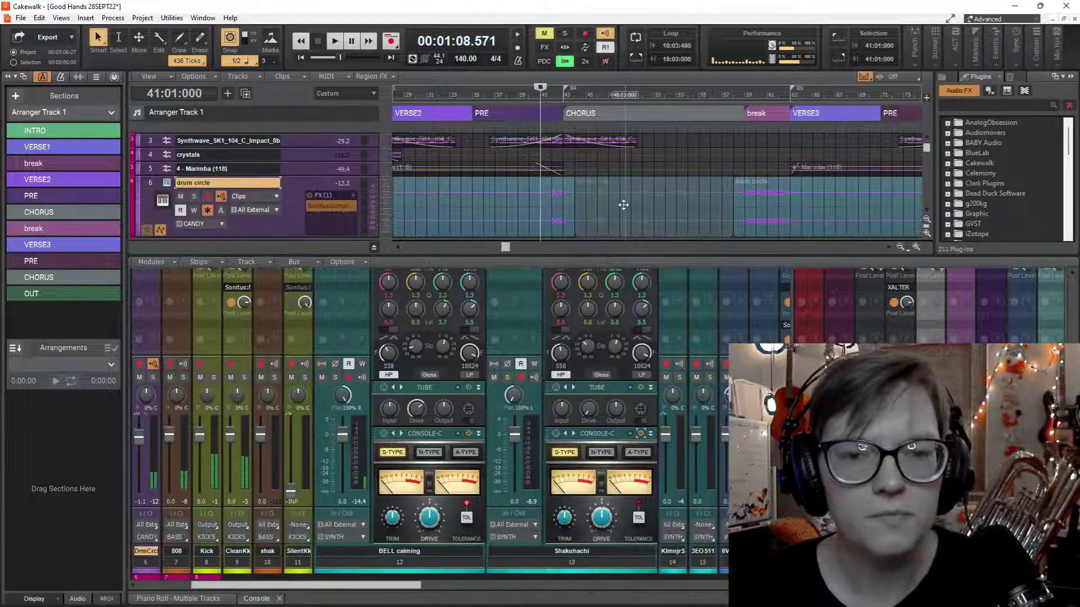
left_click_drag(267, 586, 215, 588)
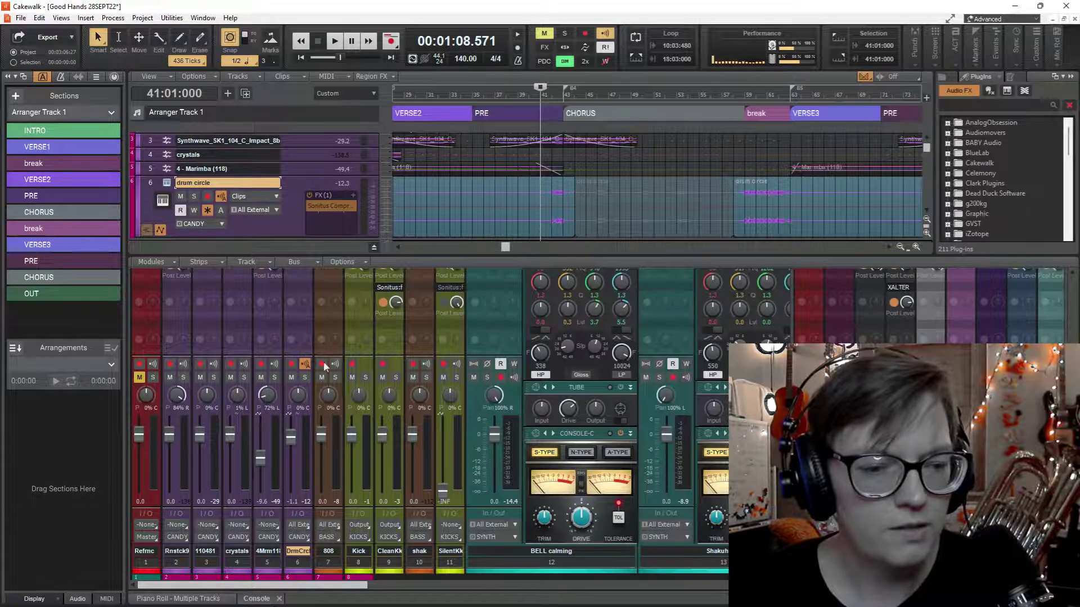
Expand the drum circle channel's ProChannel in the console and open its QuadCurve Equalizer.
scroll(298, 366, "up", 3)
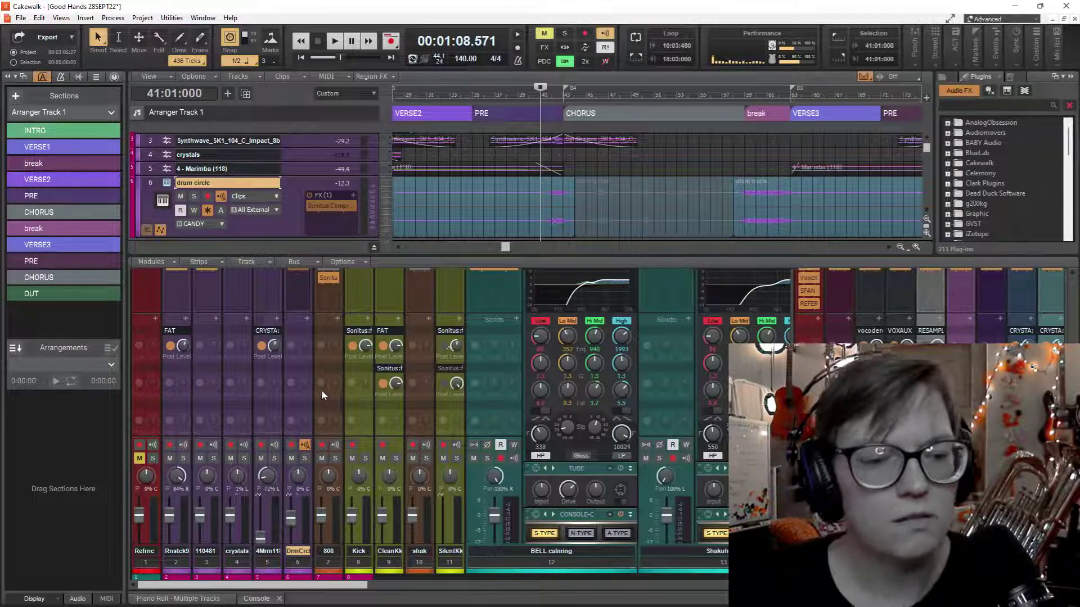
scroll(322, 389, "up", 4)
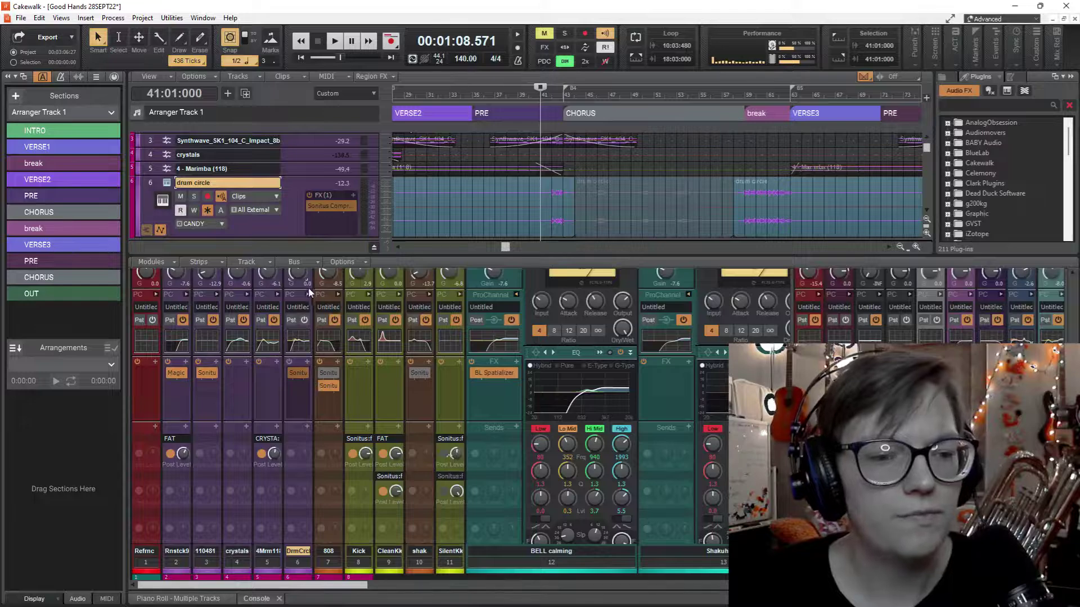
left_click(307, 295)
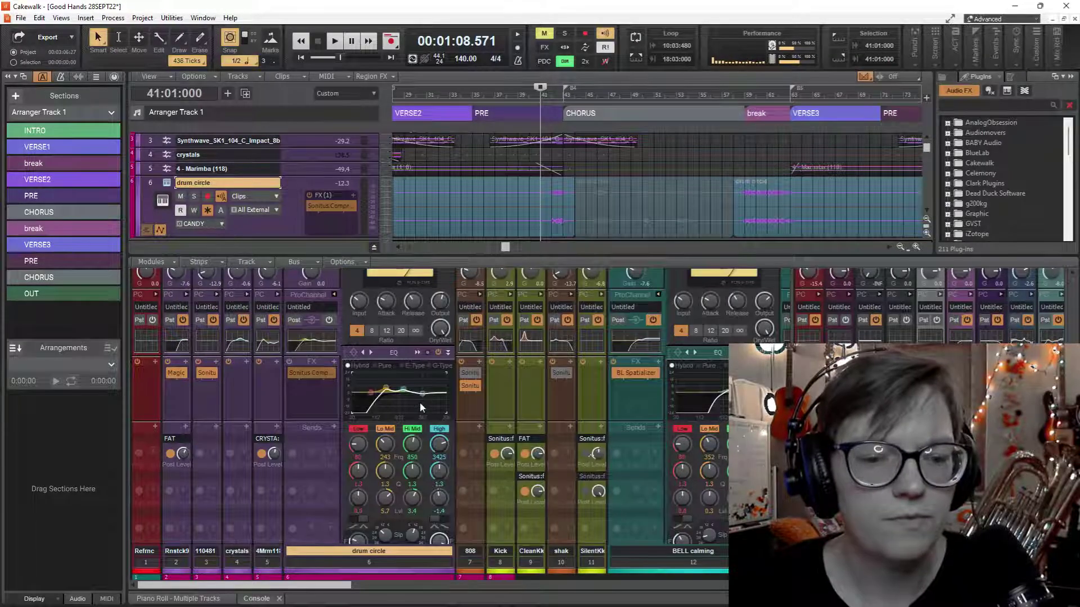
double_click(421, 402)
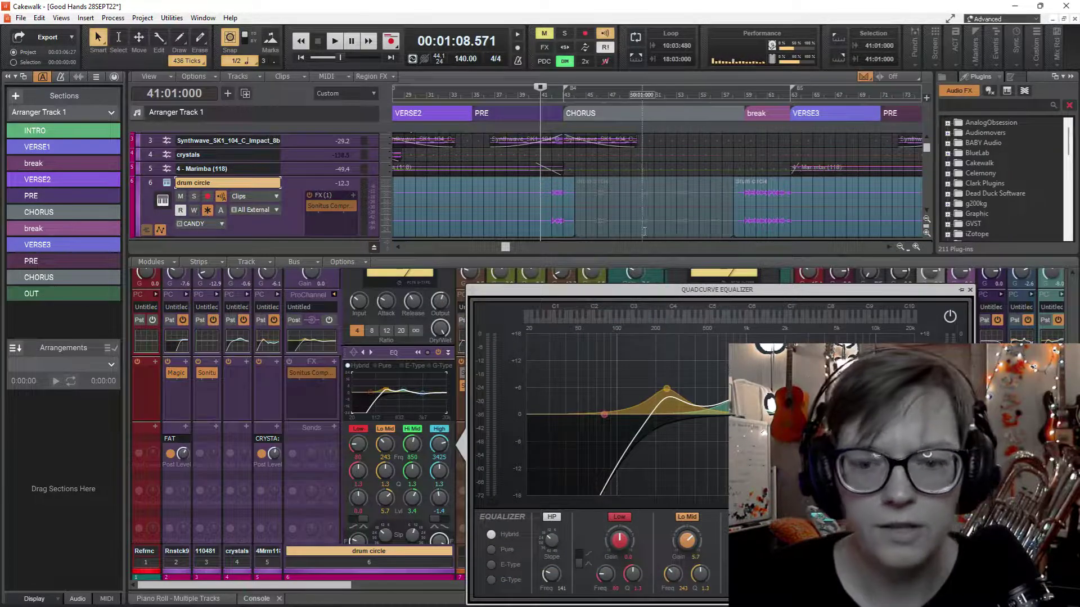
Enable the drum circle track's ProChannel and play the passage from 41:01:000 before and after to compare the sound.
key("space")
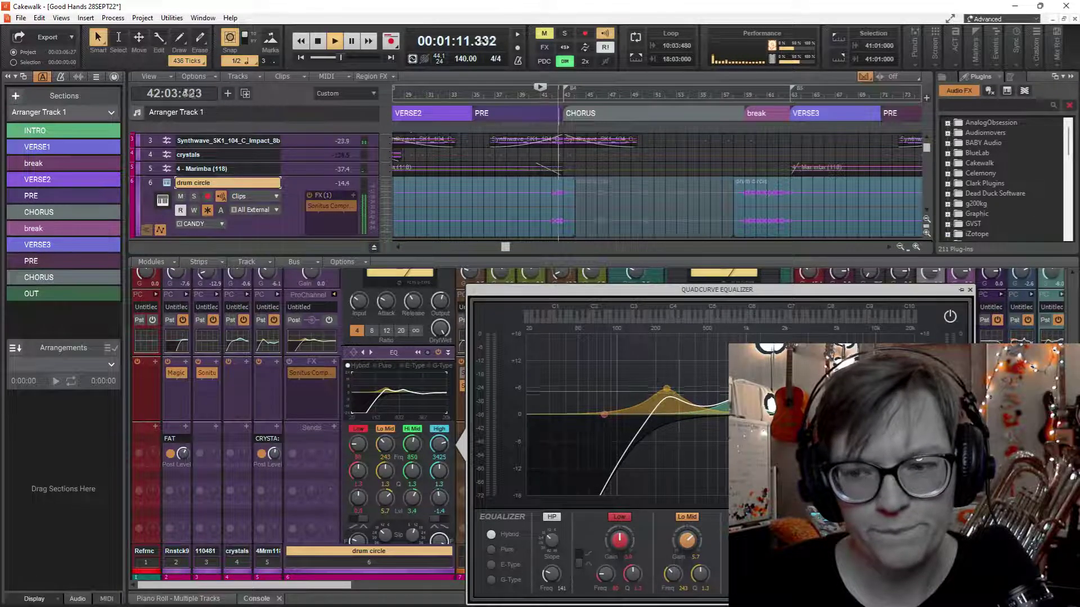
key("space")
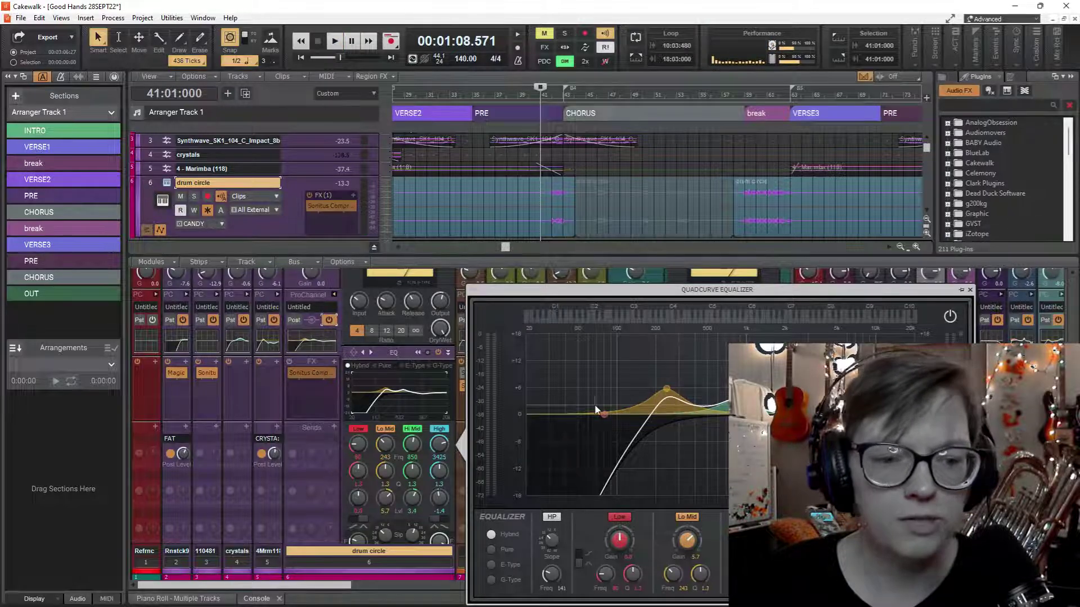
key("space")
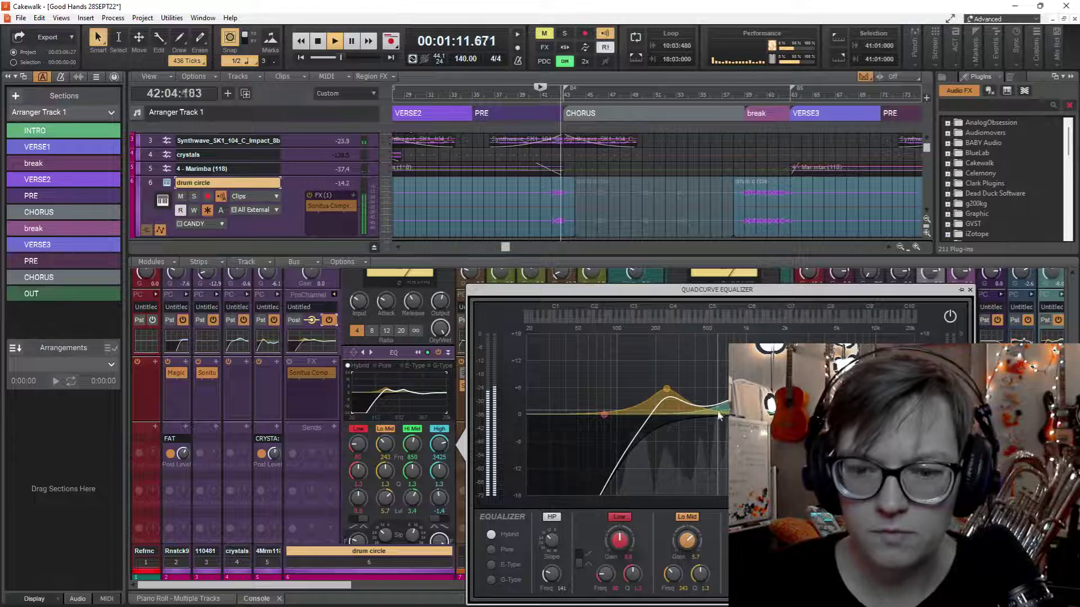
key("space")
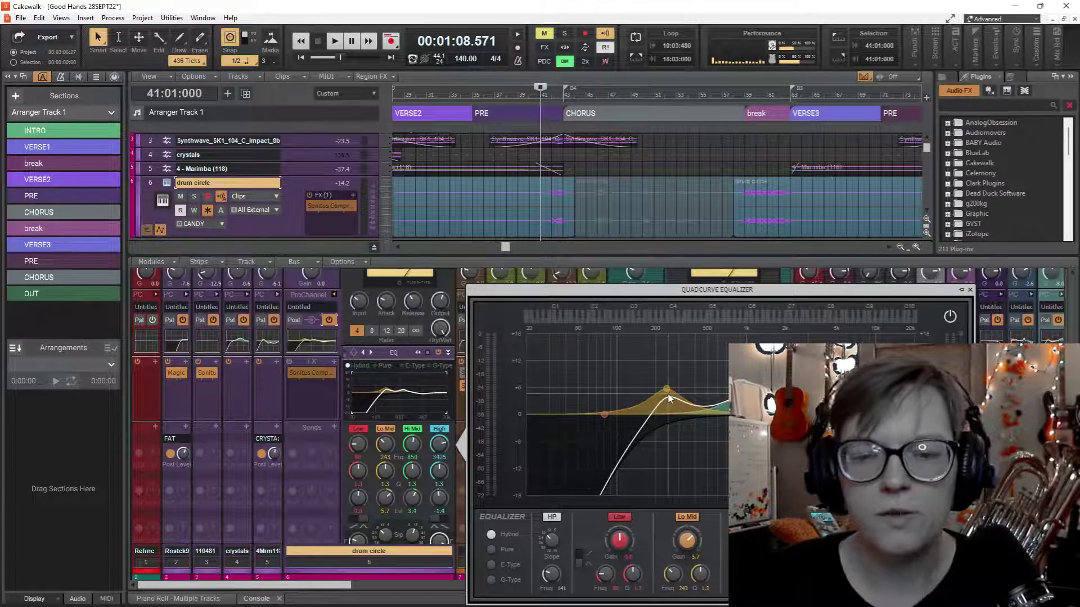
Set drum circle's Lo Mid band to 2.7 dB at 271 Hz and Hi Mid to 0.8 dB at 825 Hz, and audition the mix.
left_click_drag(668, 398, 674, 412)
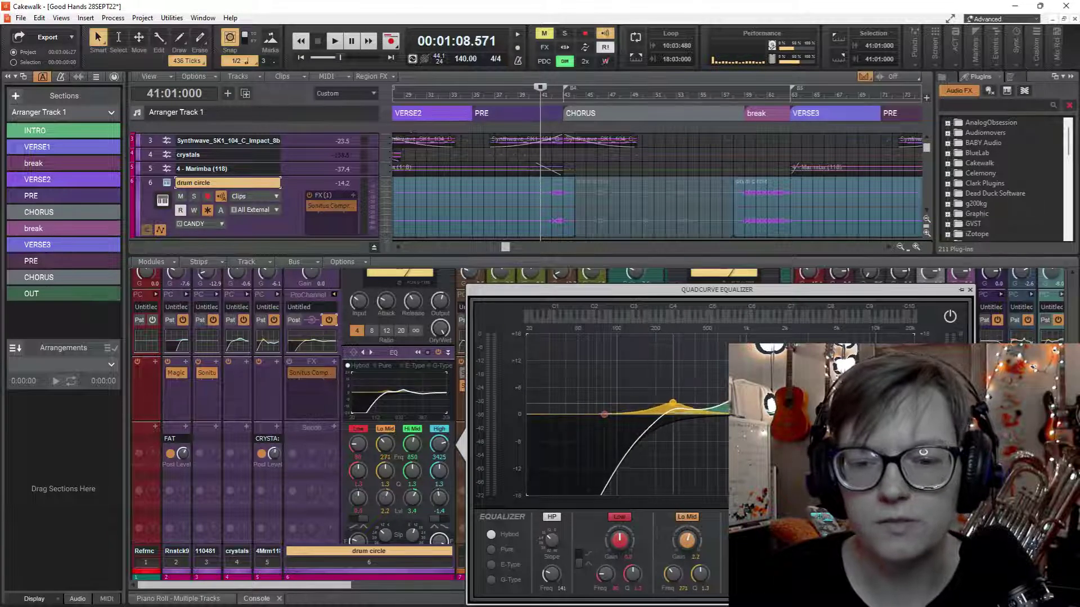
left_click_drag(737, 399, 735, 411)
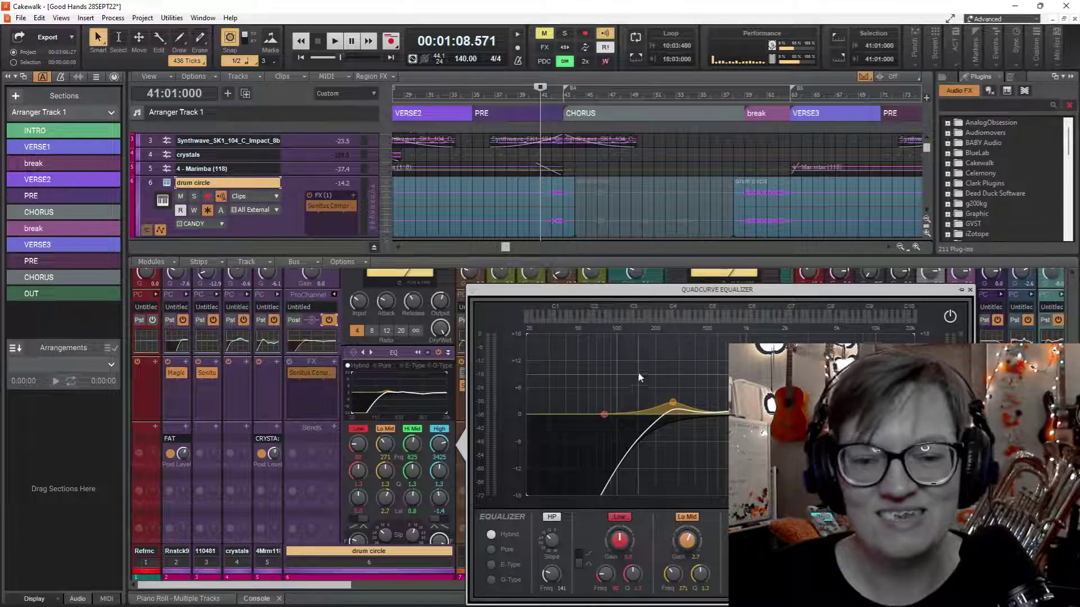
key("space")
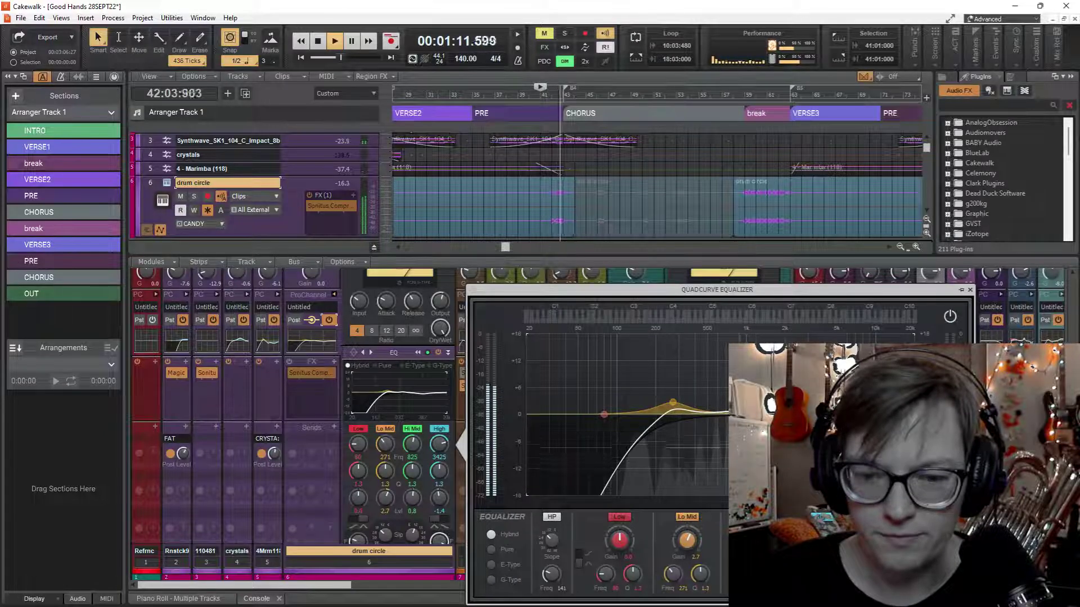
key("space")
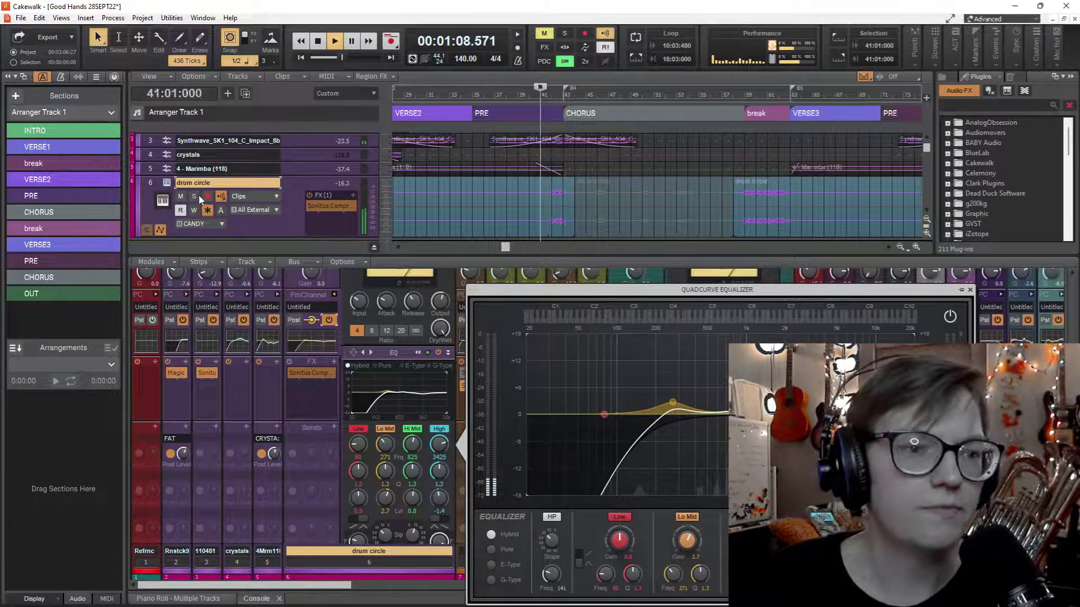
Solo the drum circle track and loop the range from 58:03:000 to 63:01:000 around the break.
left_click(194, 197)
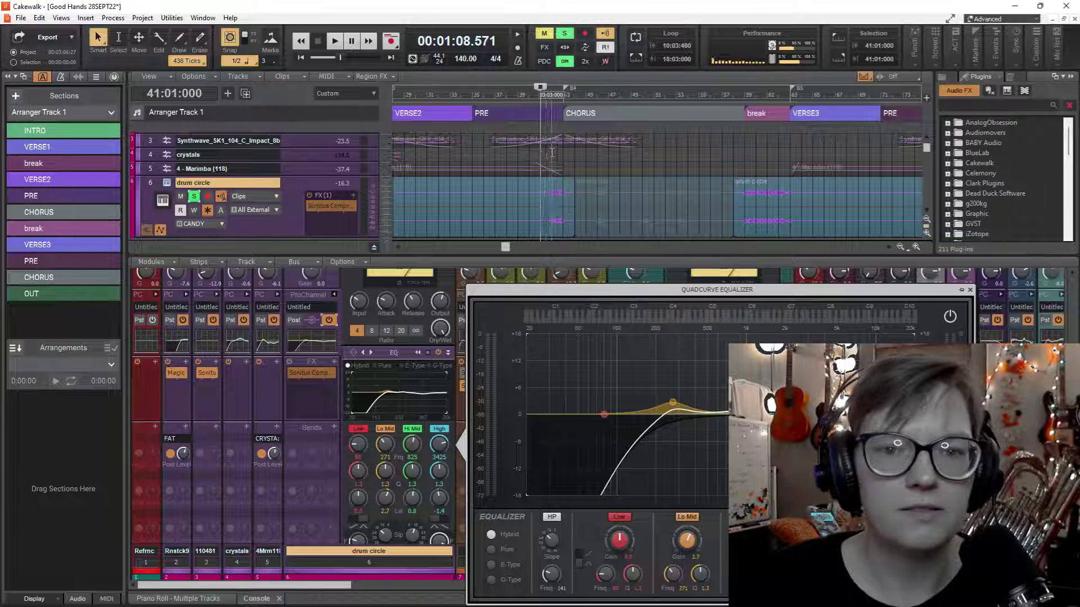
left_click(588, 159)
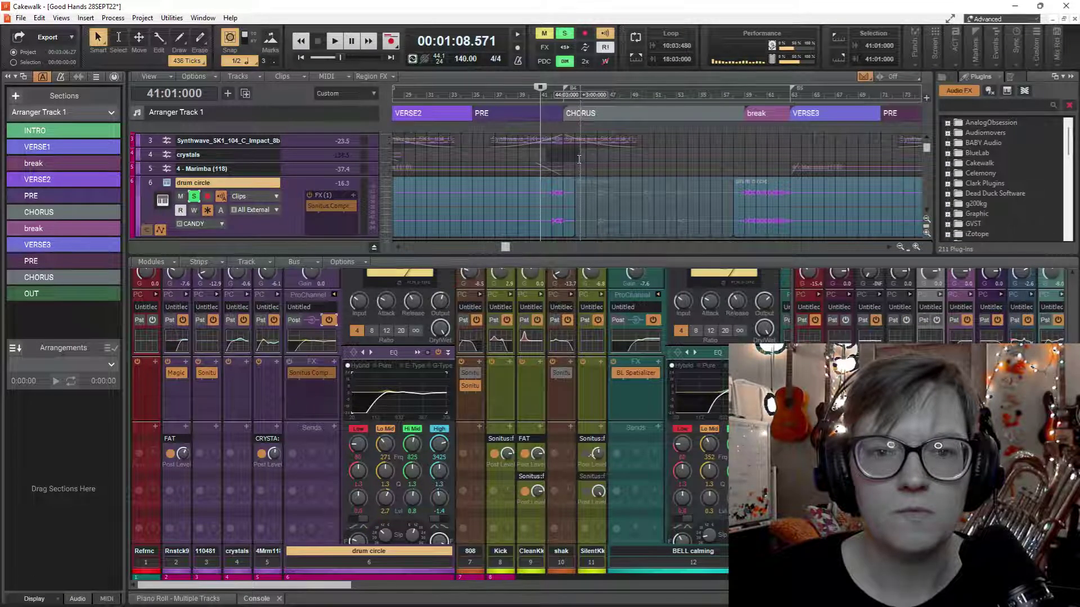
left_click_drag(578, 159, 580, 159)
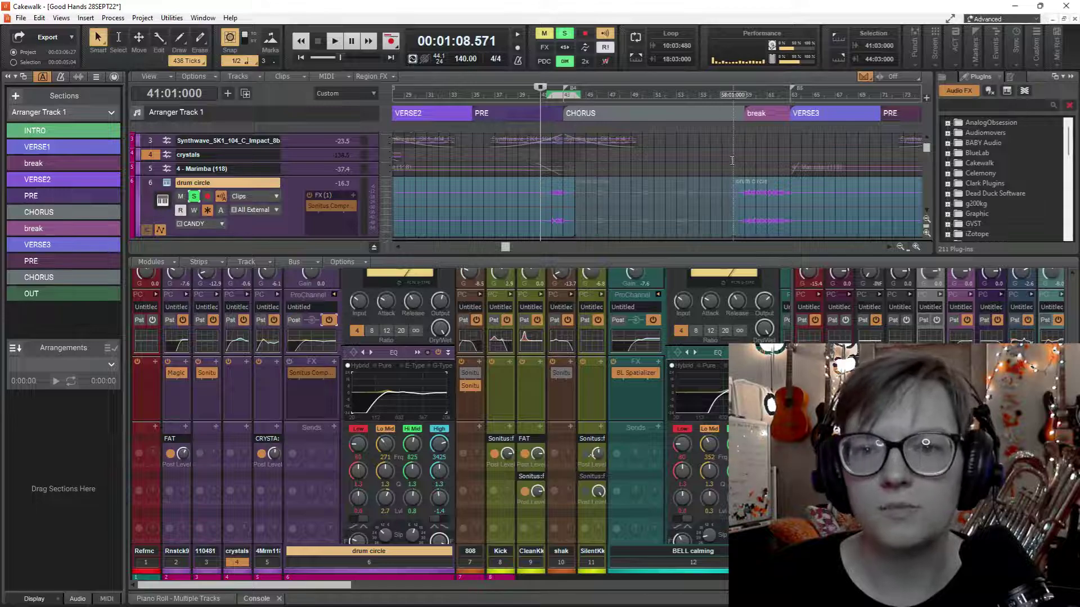
left_click_drag(732, 161, 787, 157)
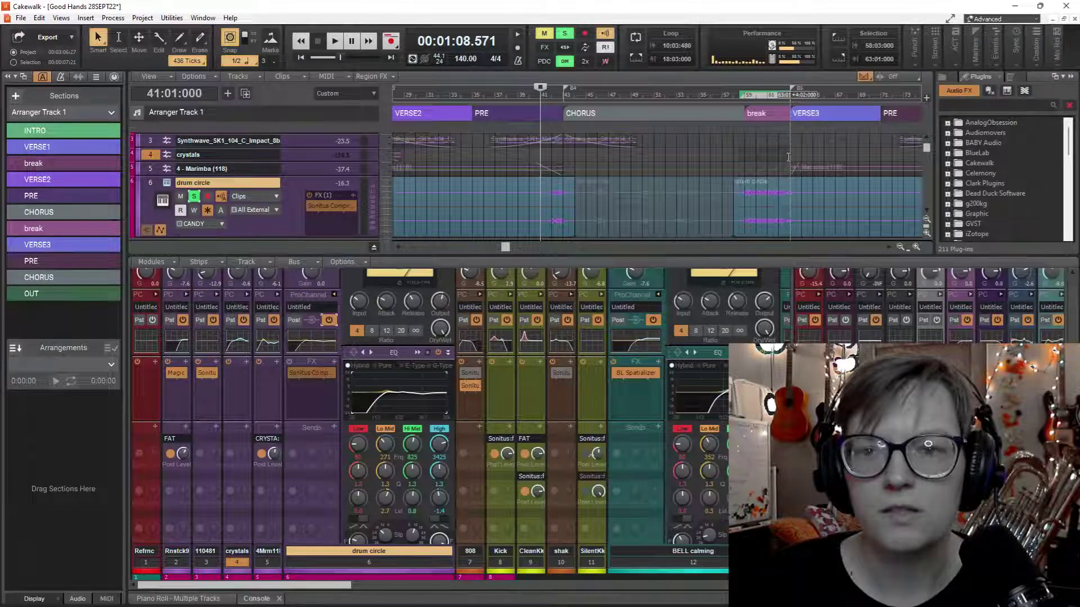
left_click(636, 59)
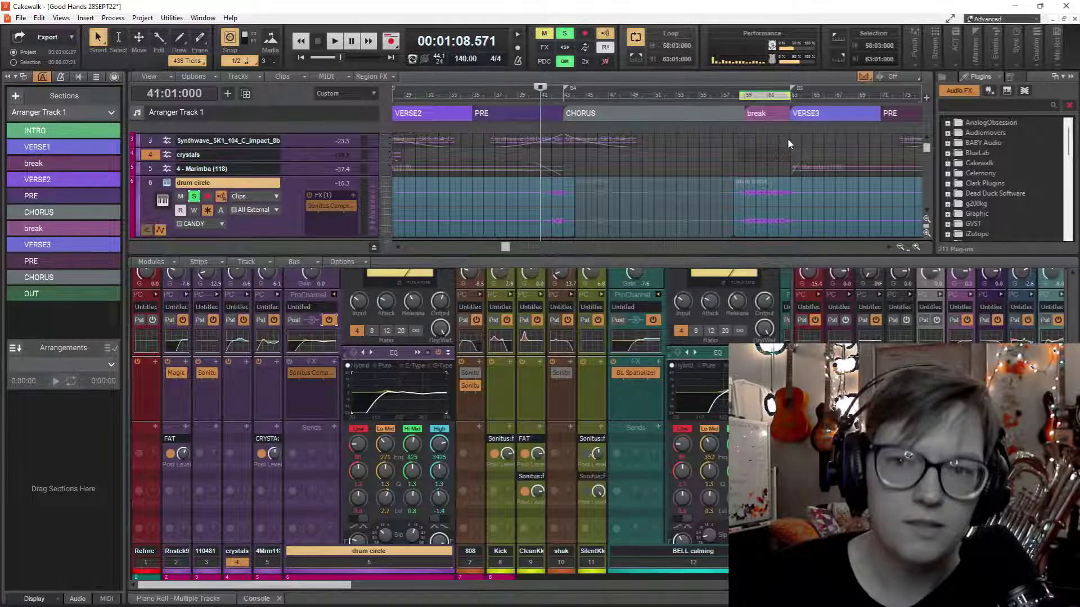
During looped playback from 58:03:000, set drum circle's Lo Mid EQ band to 1.8 dB at 277 Hz.
left_click(736, 155)
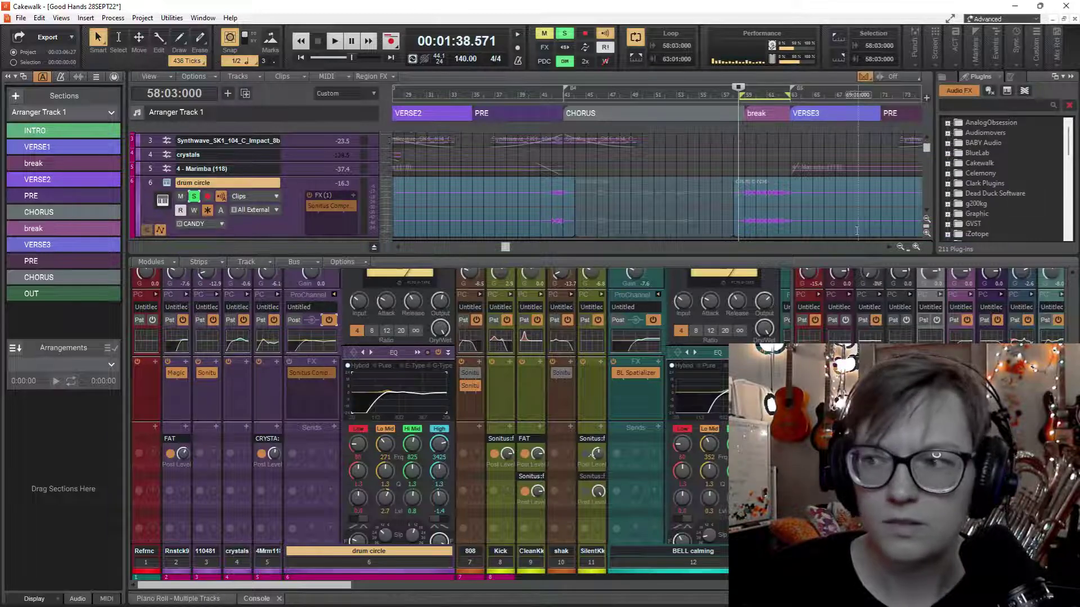
key("space")
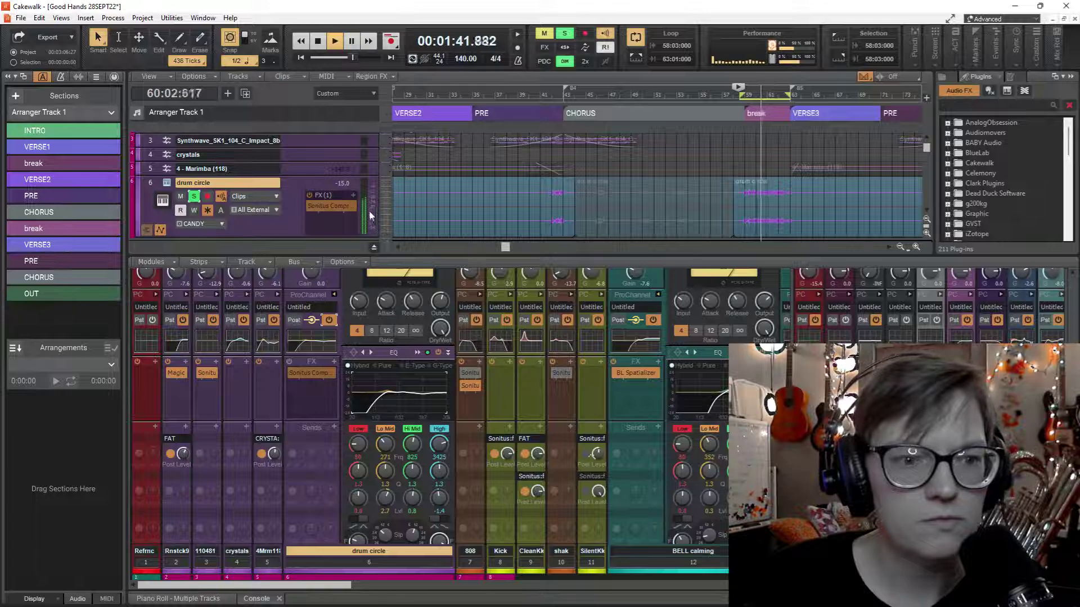
double_click(418, 405)
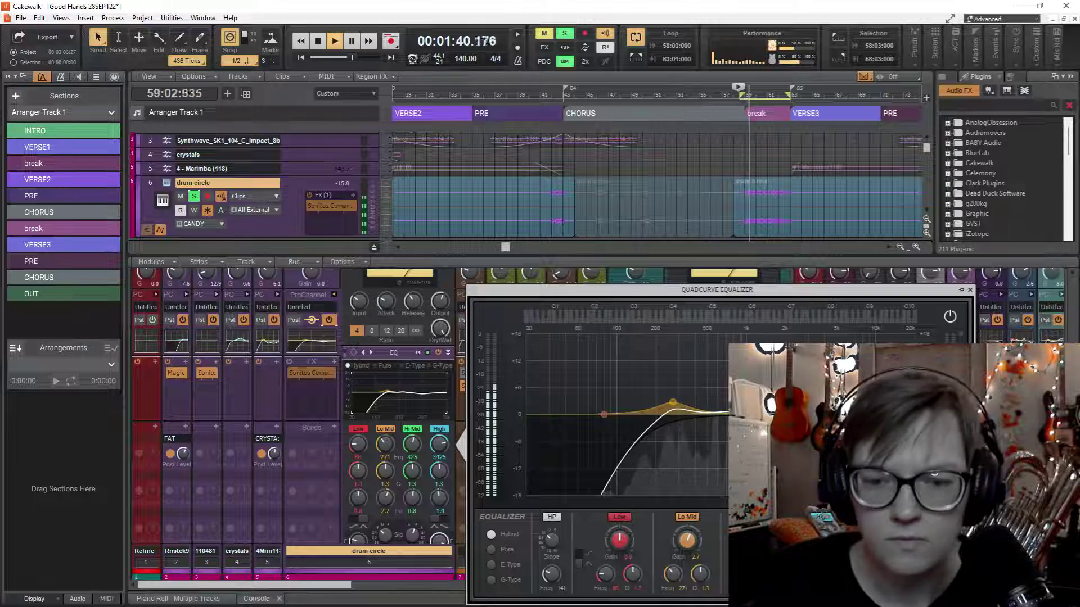
left_click_drag(678, 420, 675, 405)
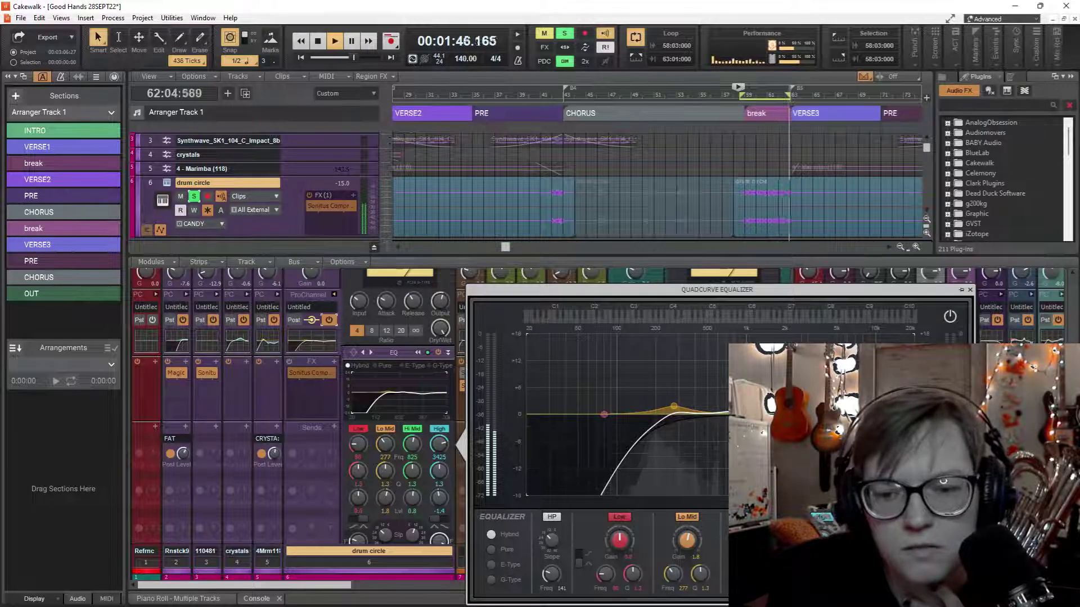
left_click(323, 44)
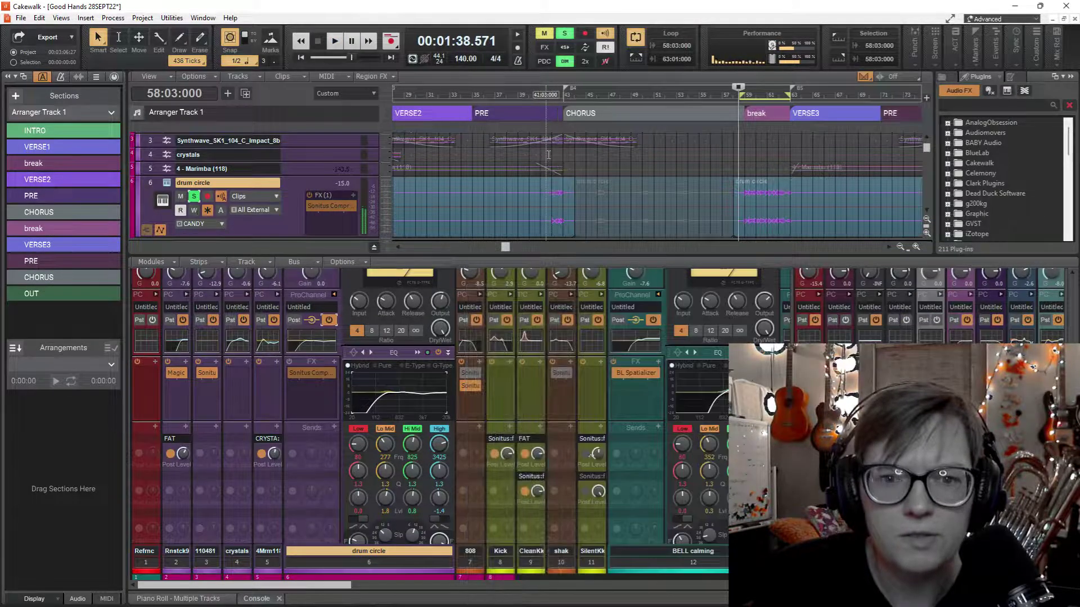
Turn off looping and repeatedly audition the soloed drum circle from 42:01:000 with its equalizer open.
left_click(550, 155)
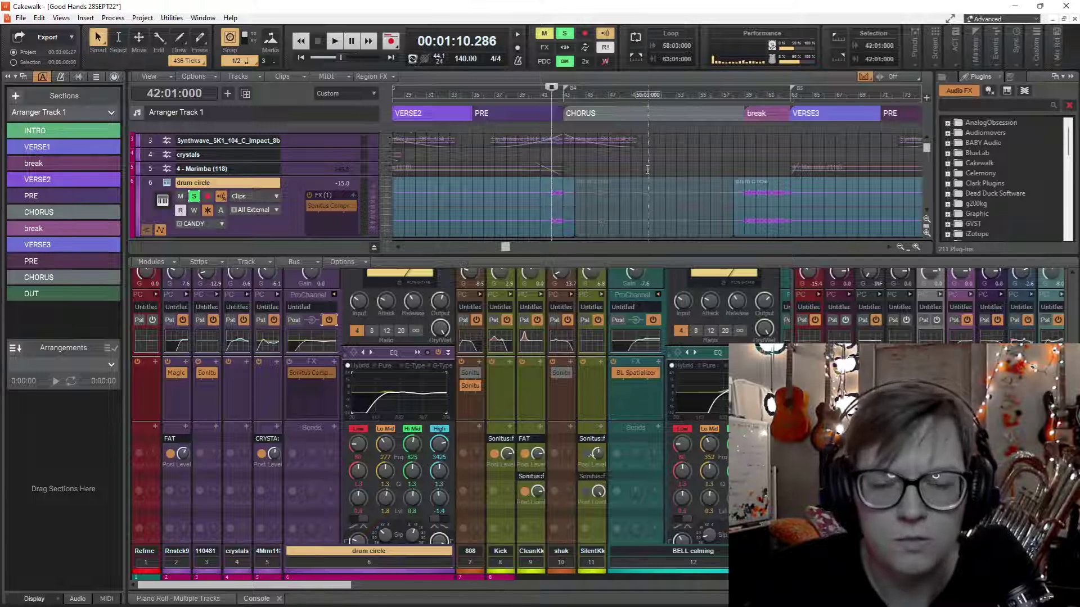
key("space")
double_click(407, 398)
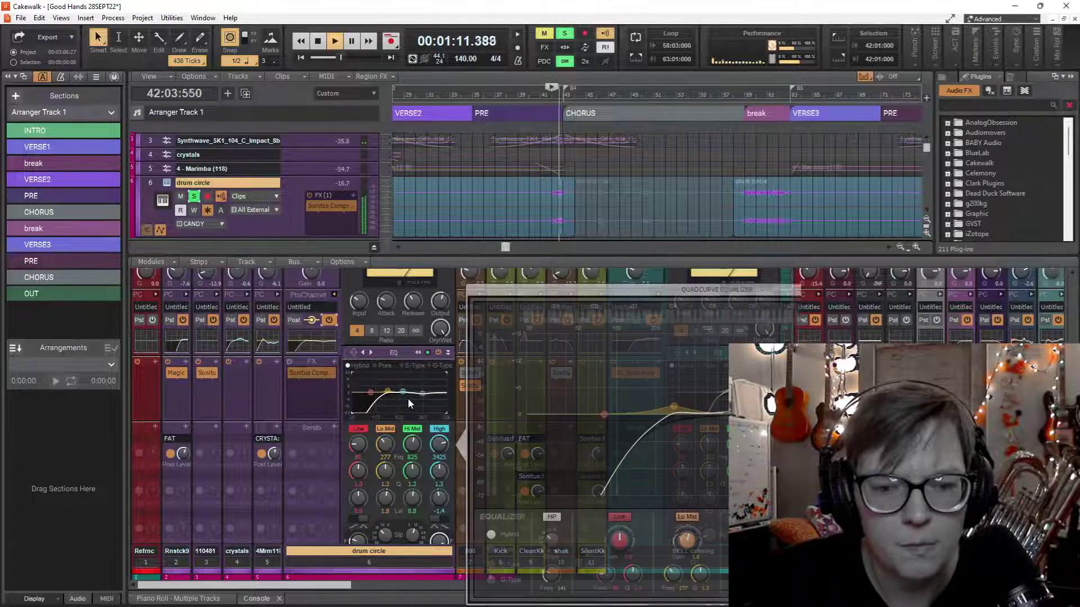
key("space")
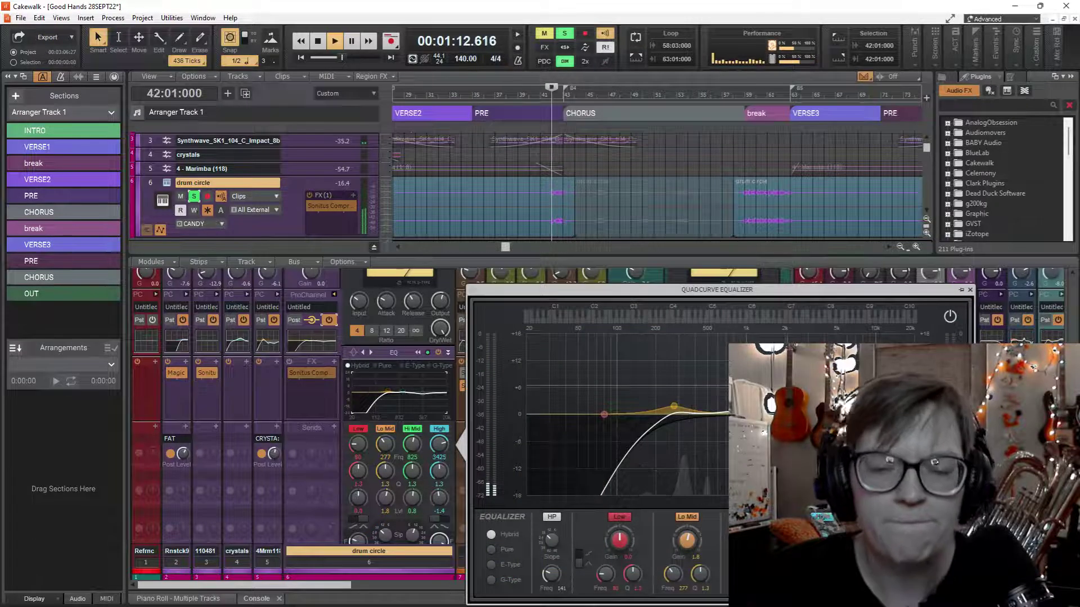
key("space")
key("space")
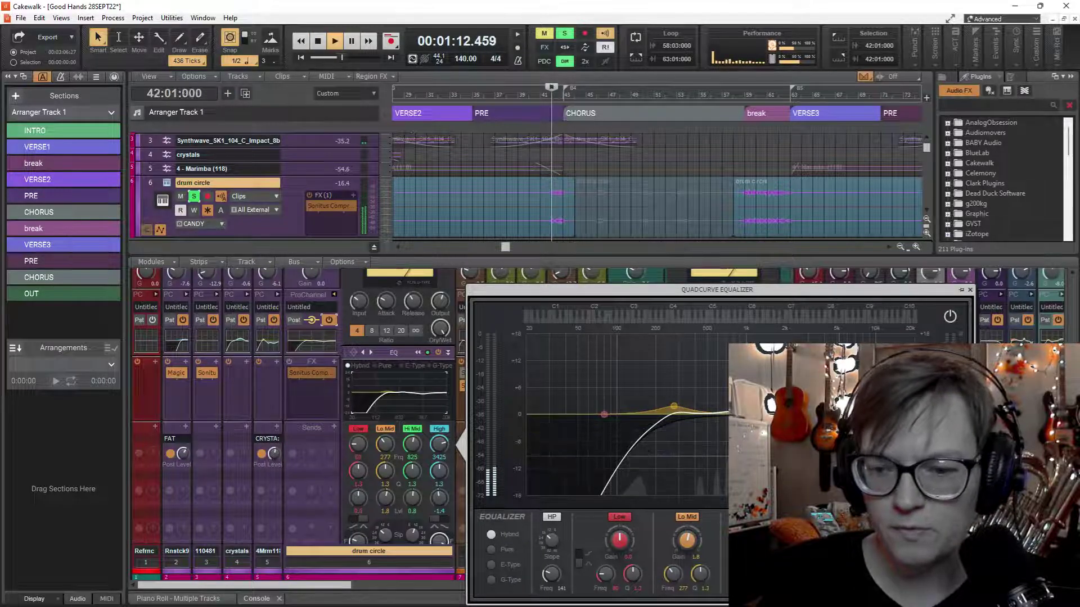
Enable drum circle's low-pass filter at 2335 Hz, set Hi Mid to 0.2 dB at 792 Hz, and audition from 42:01:000.
key("space")
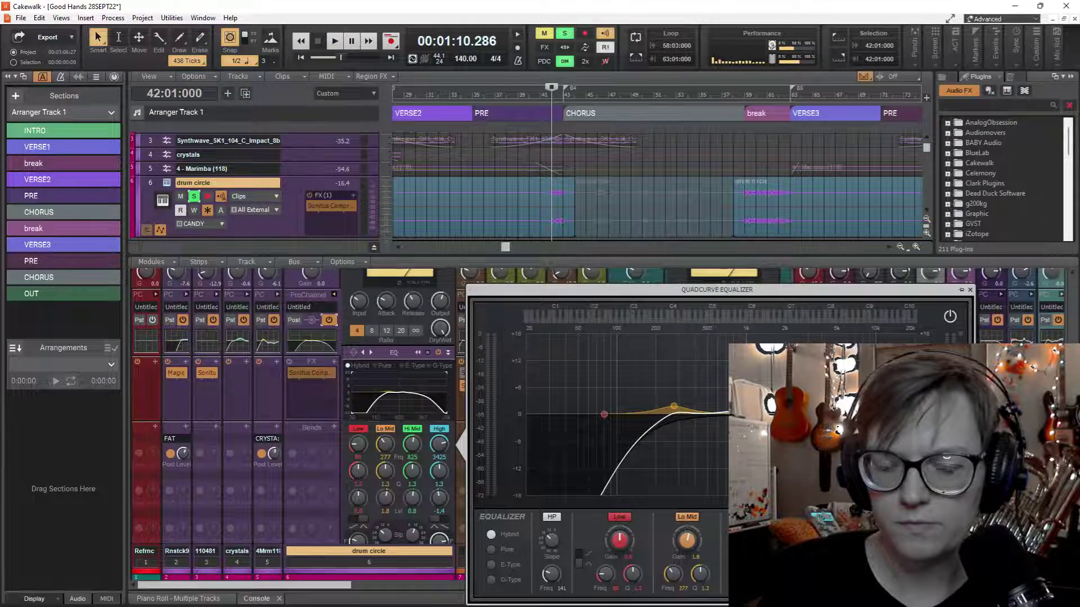
key("space")
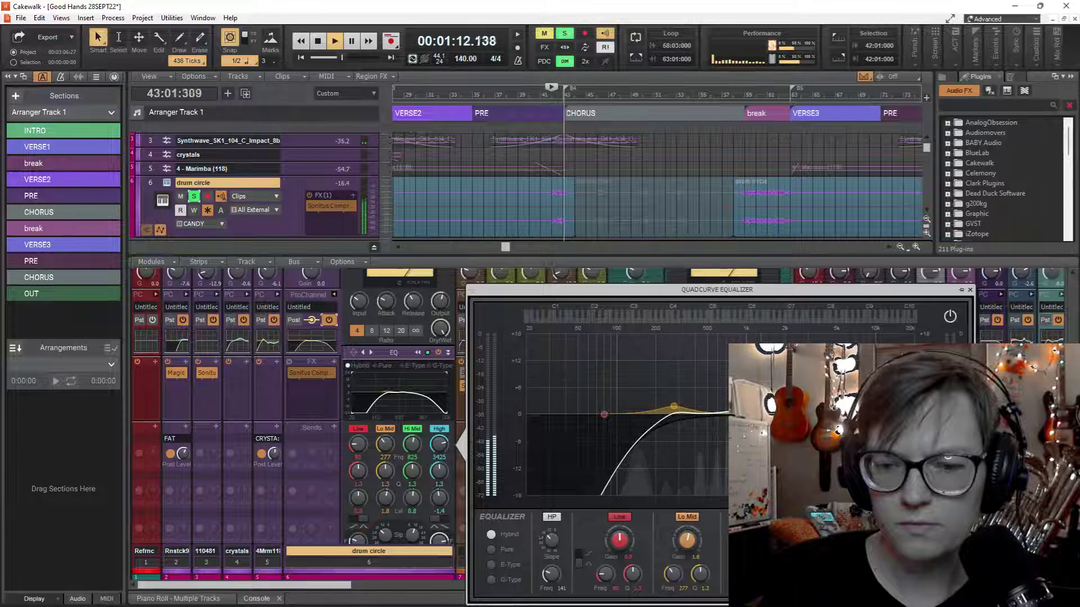
key("space")
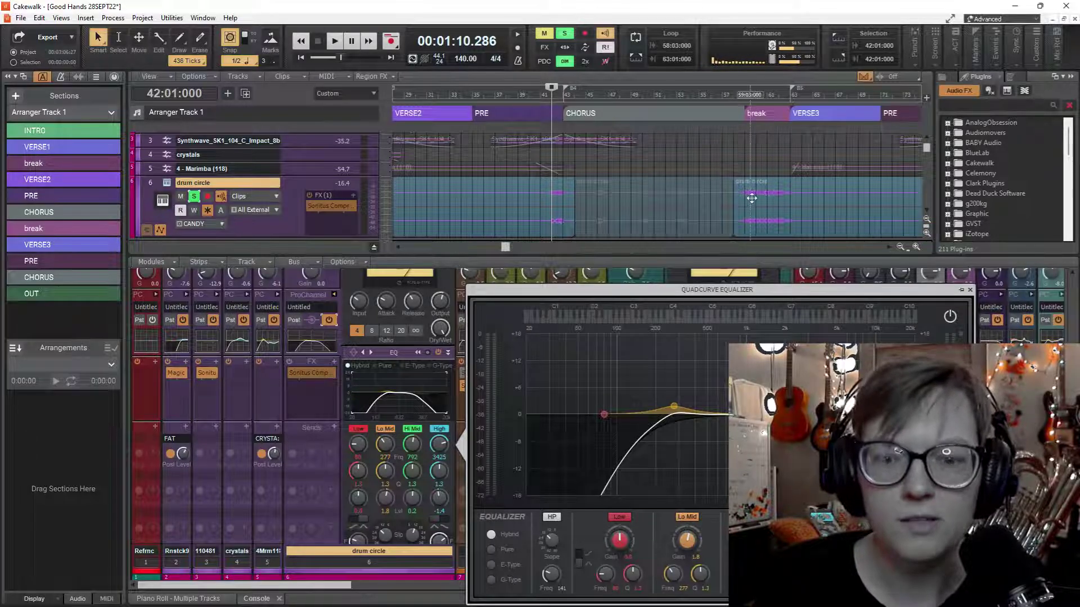
left_click(549, 153)
key("space")
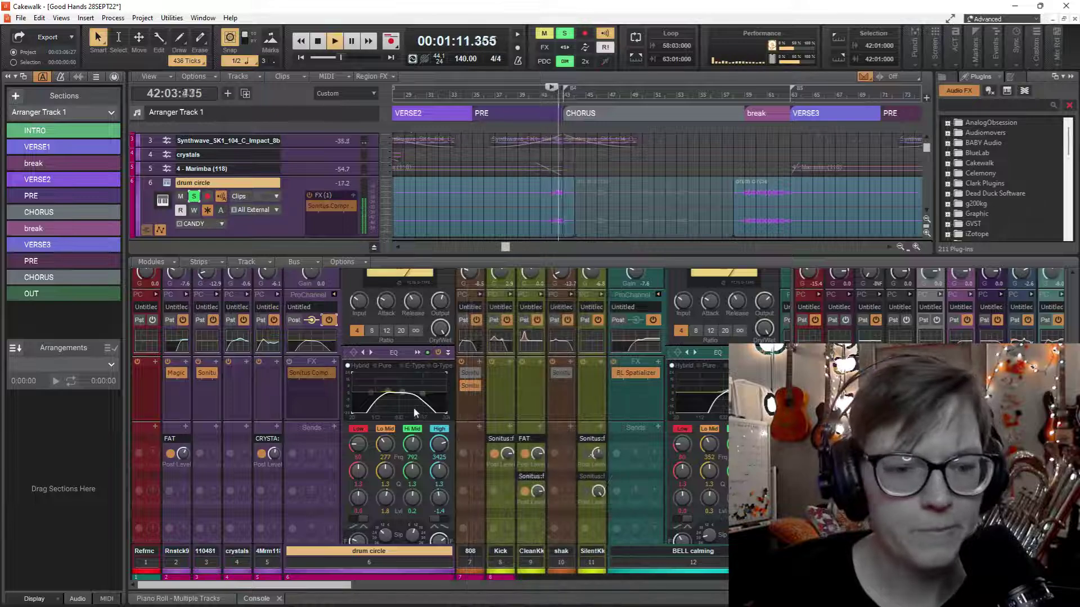
key("space")
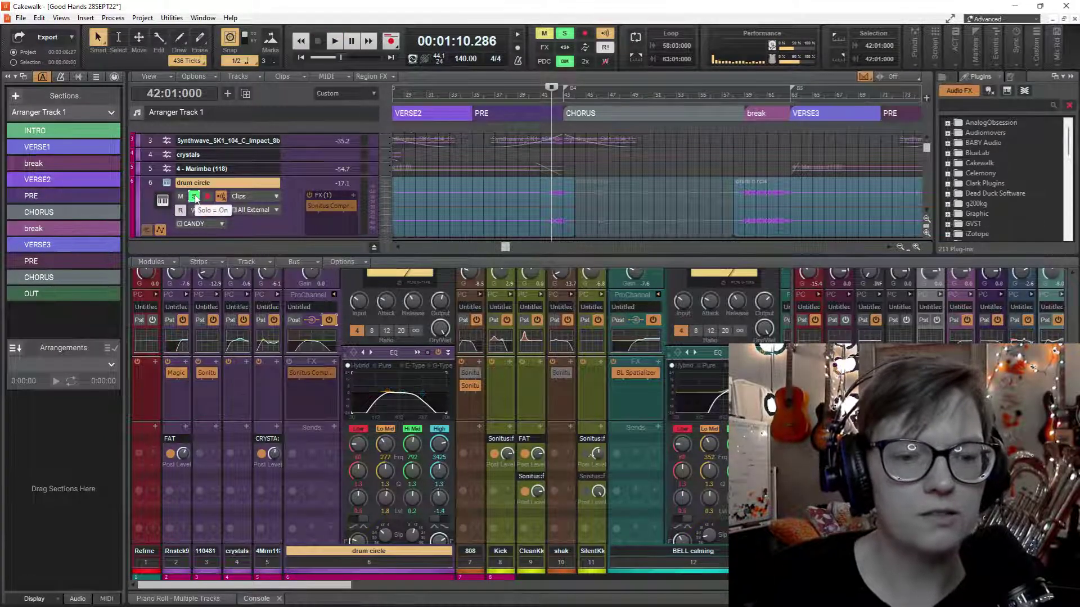
Unsolo drum circle and play the full mix from 42:01:000 while checking the channel faders and meters.
left_click(194, 197)
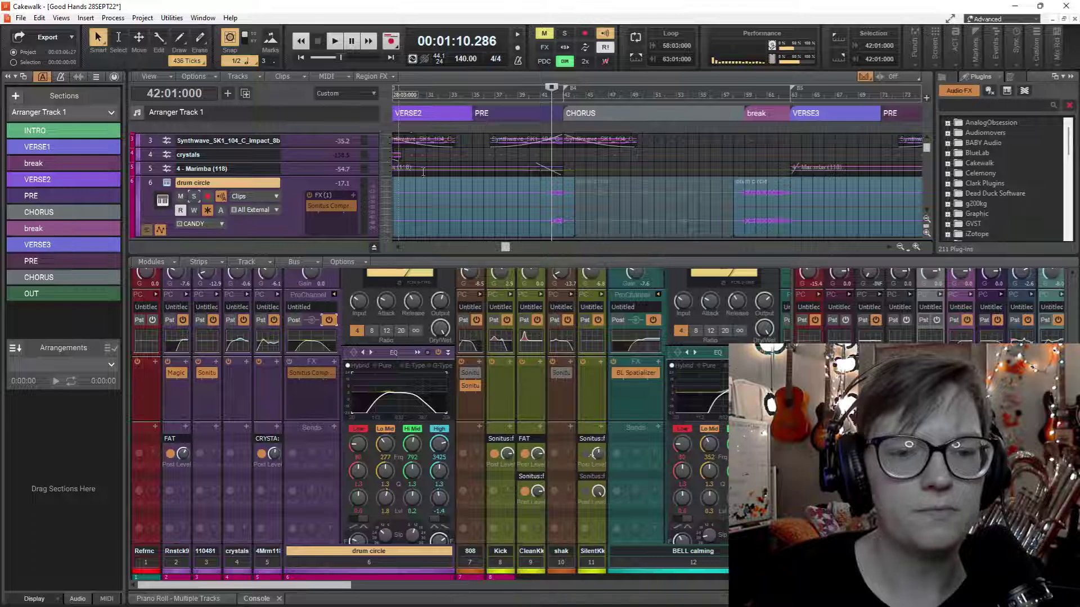
key("space")
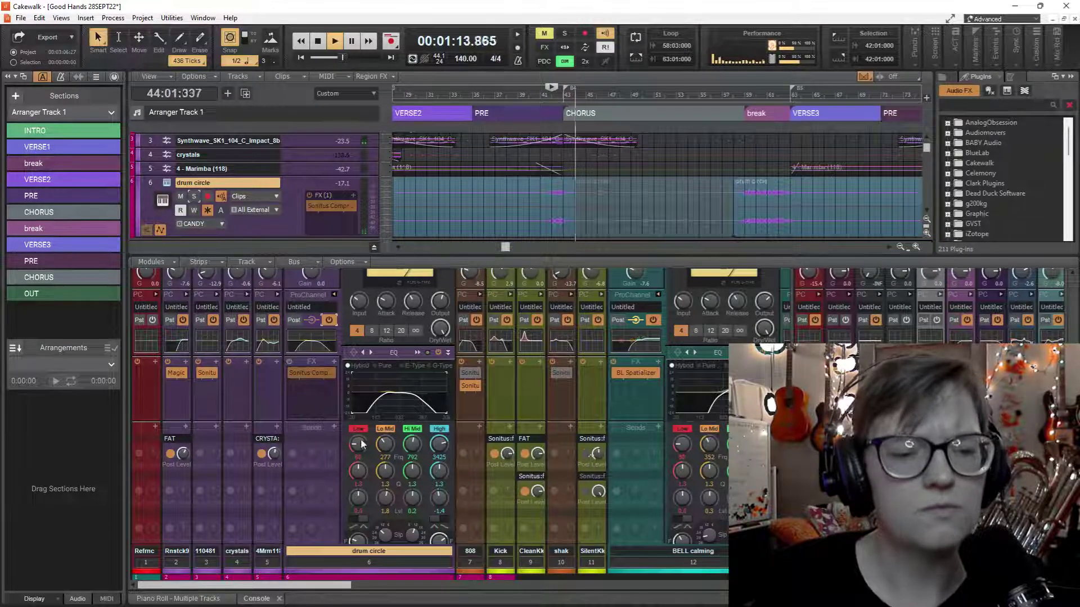
scroll(313, 421, "down", 4)
scroll(315, 423, "down", 1)
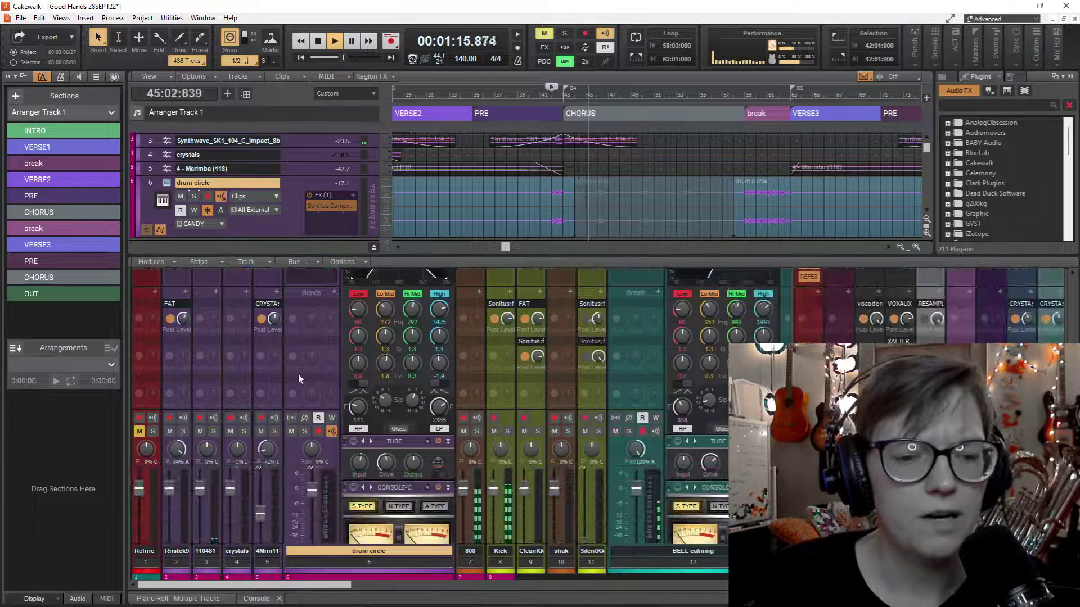
key("space")
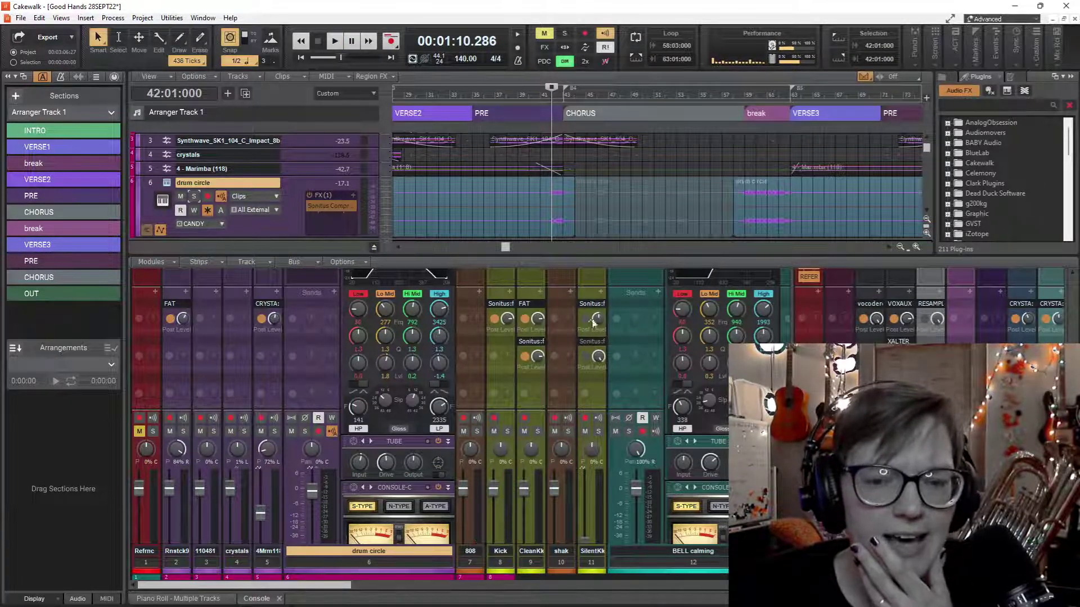
Solo the drum circle and 808 tracks and audition them together from 42:01:000.
scroll(574, 218, "down", 3)
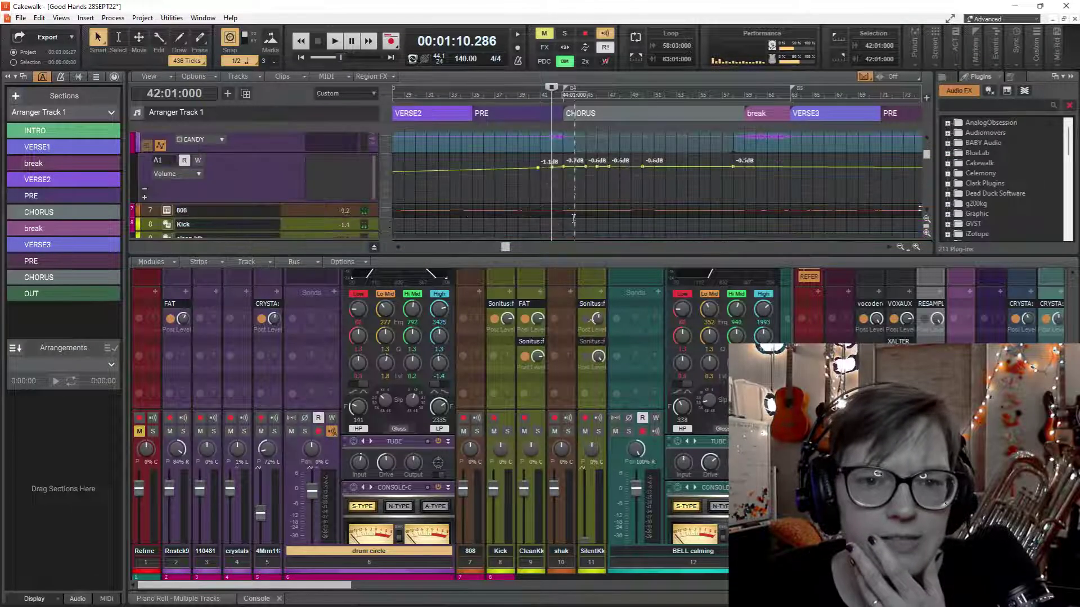
left_click_drag(574, 258, 570, 279)
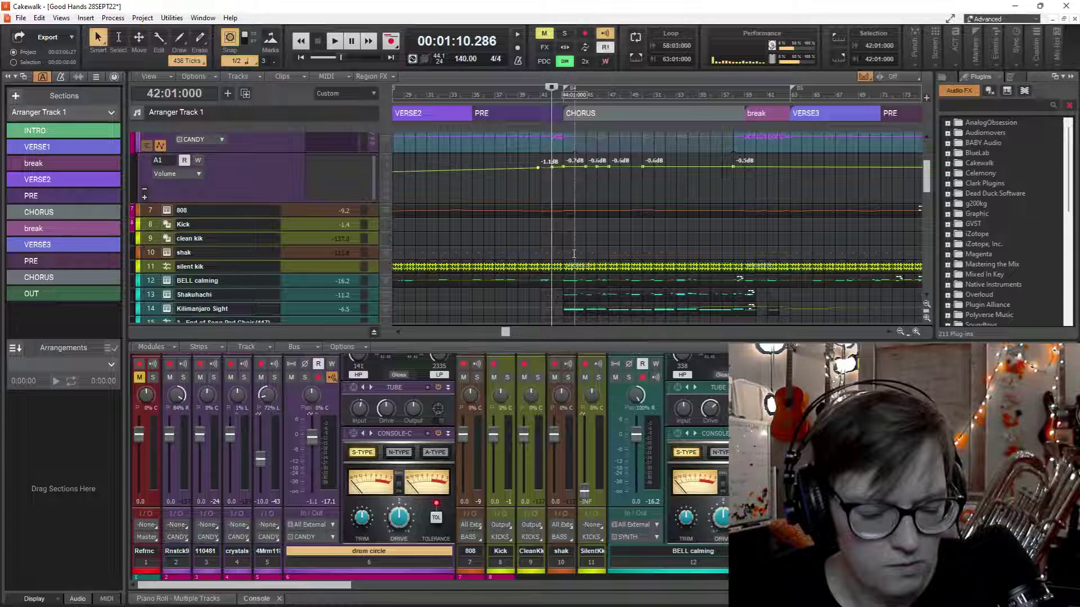
scroll(573, 253, "down", 1, "ctrl")
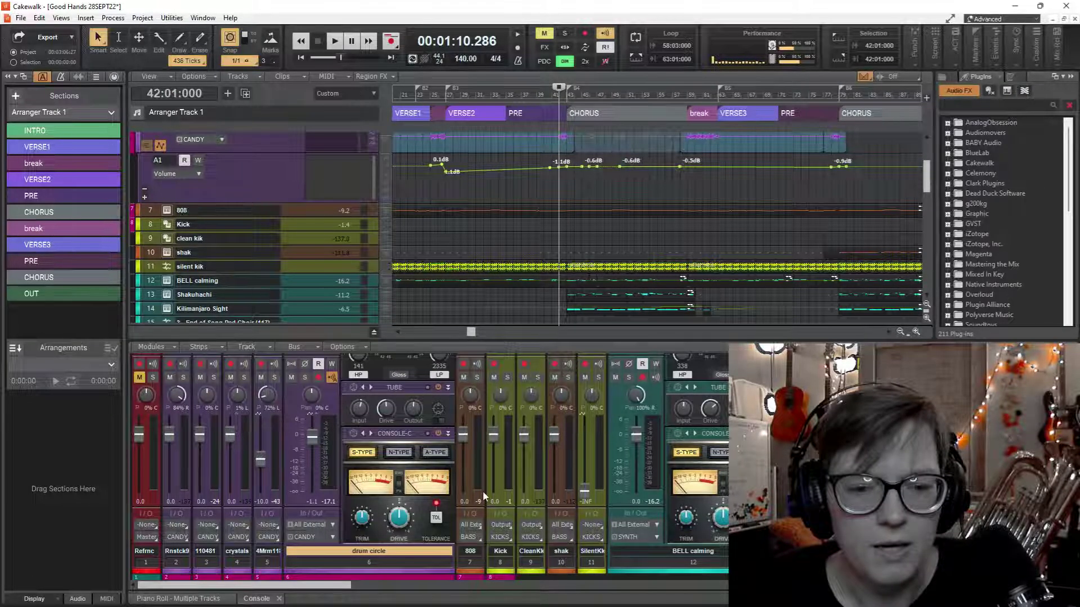
left_click(304, 377)
left_click(476, 377)
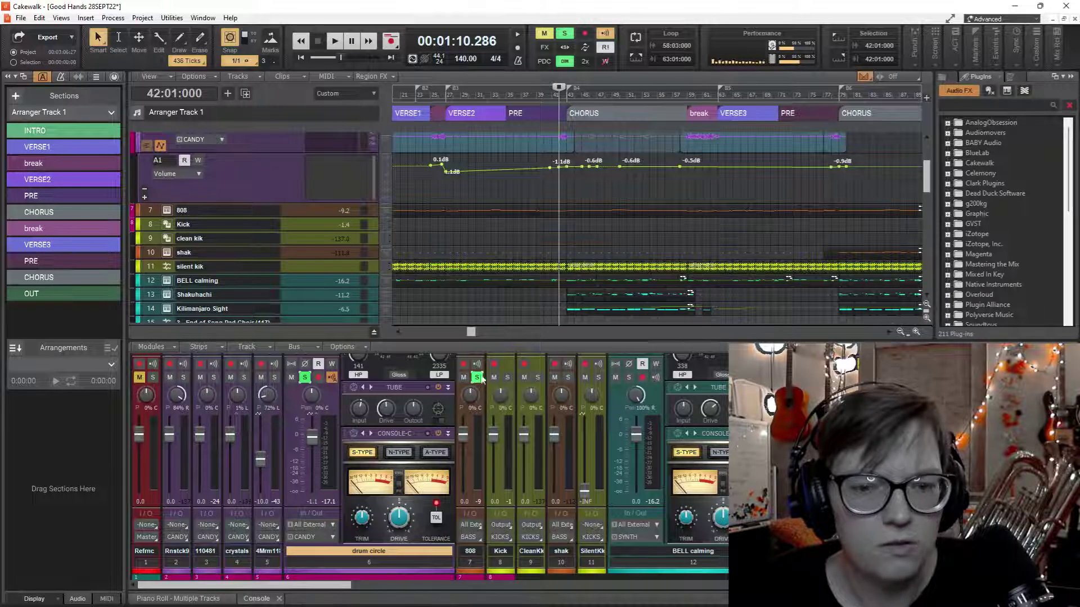
key("space")
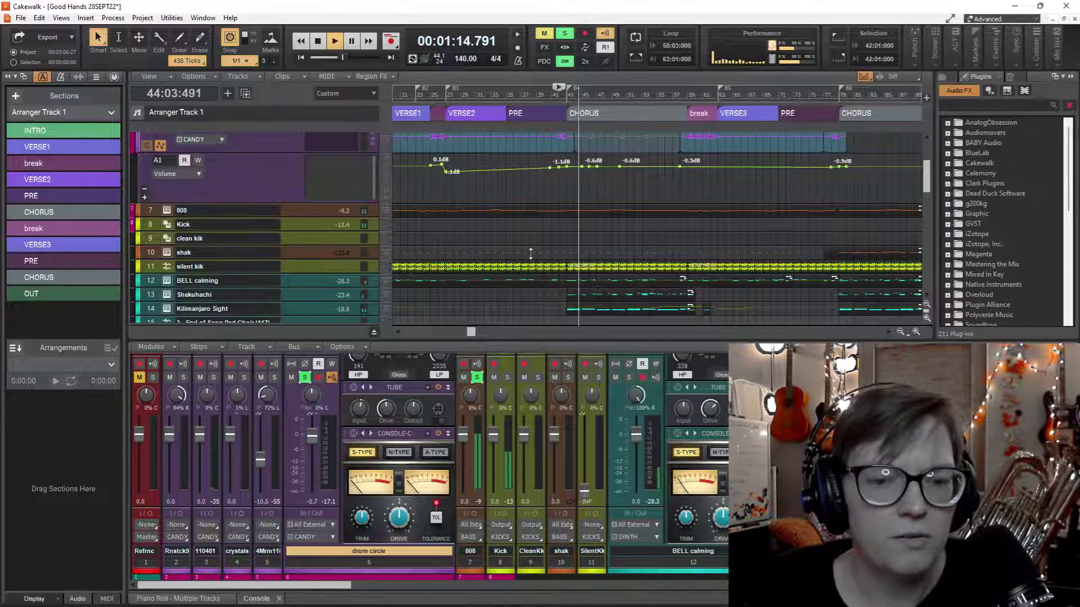
left_click_drag(539, 336, 539, 253)
key("space")
Expand 808's ProChannel and examine its equalizer while auditioning the soloed tracks from 42:01:000.
scroll(470, 310, "up", 2)
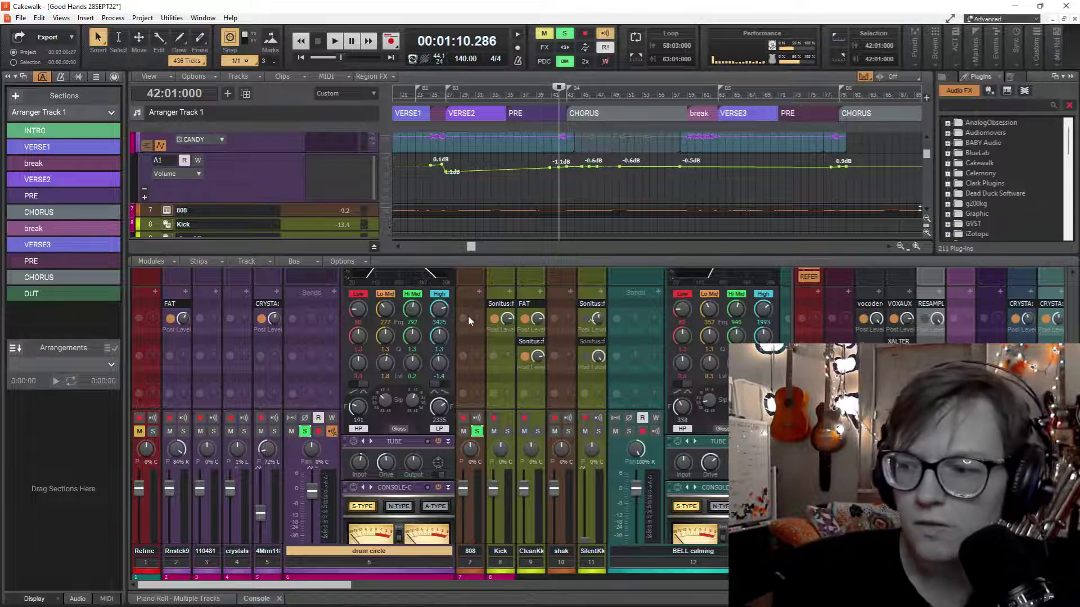
scroll(468, 316, "up", 2)
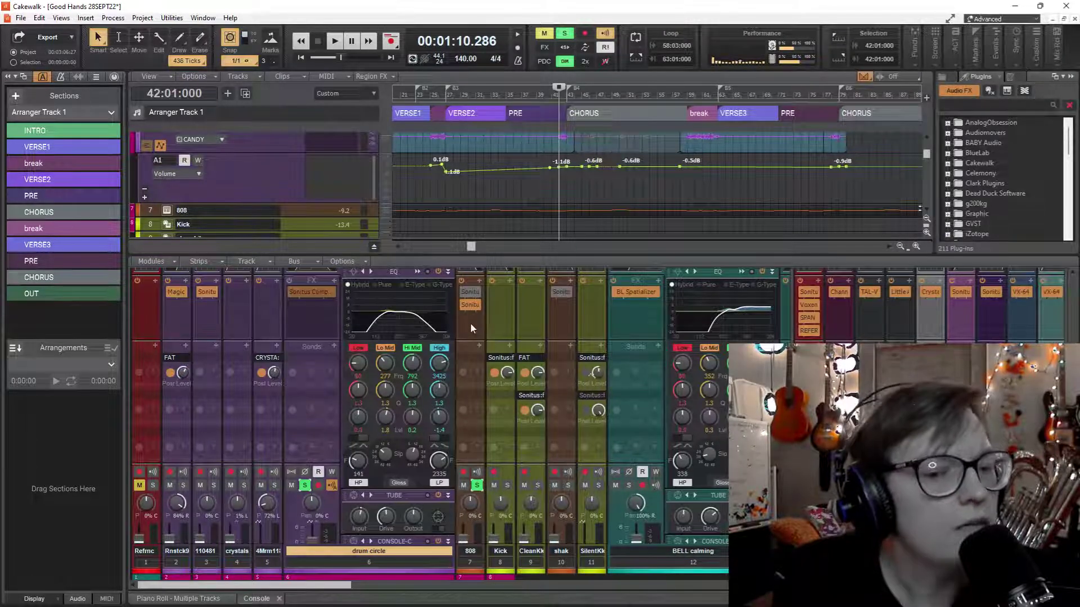
scroll(476, 332, "up", 1)
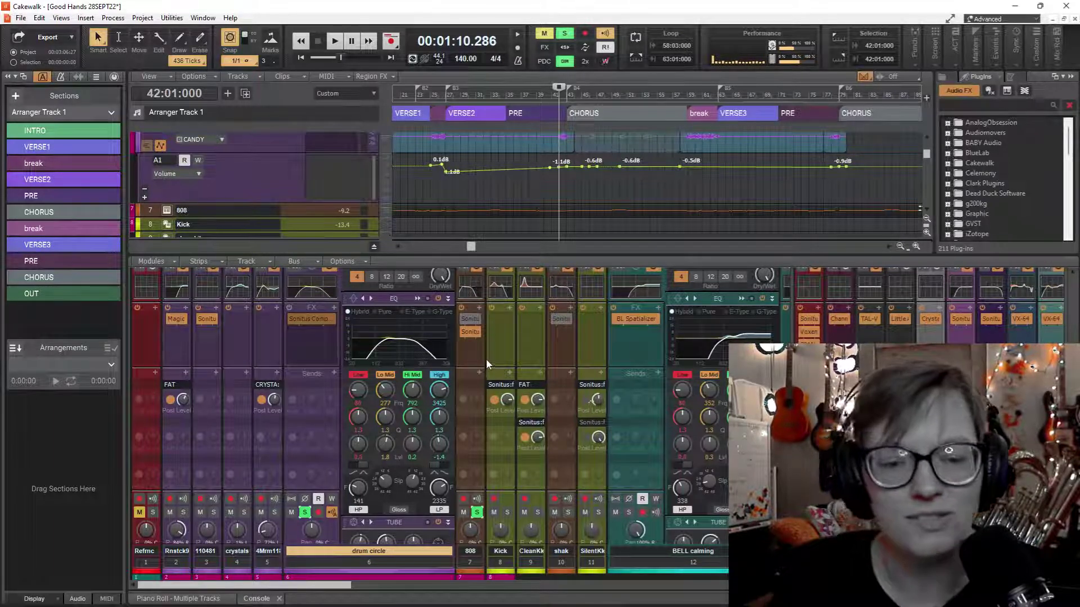
scroll(485, 358, "up", 2)
left_click(478, 294)
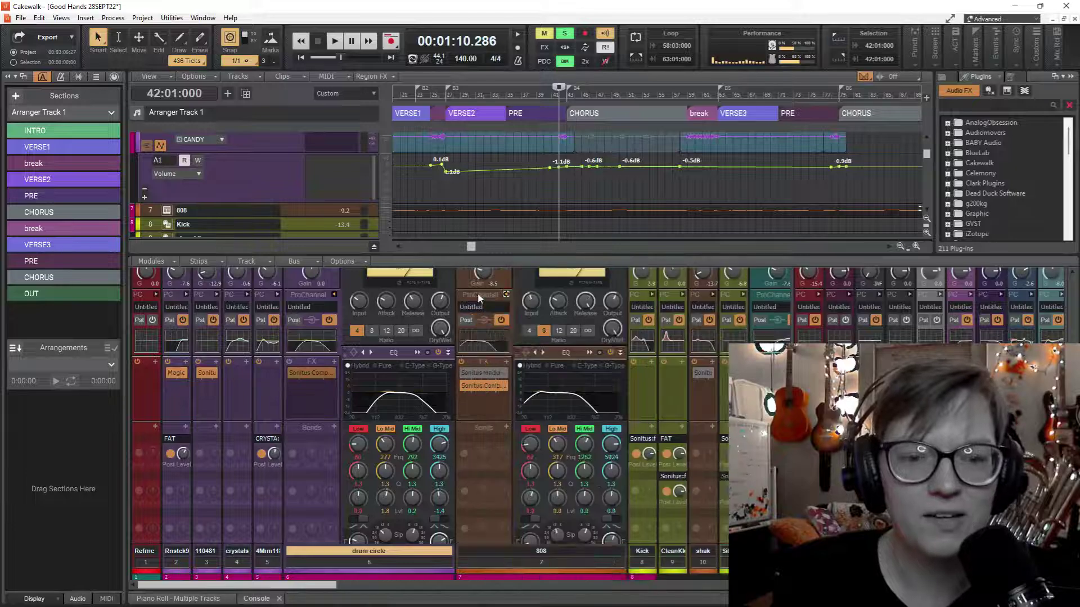
double_click(562, 404)
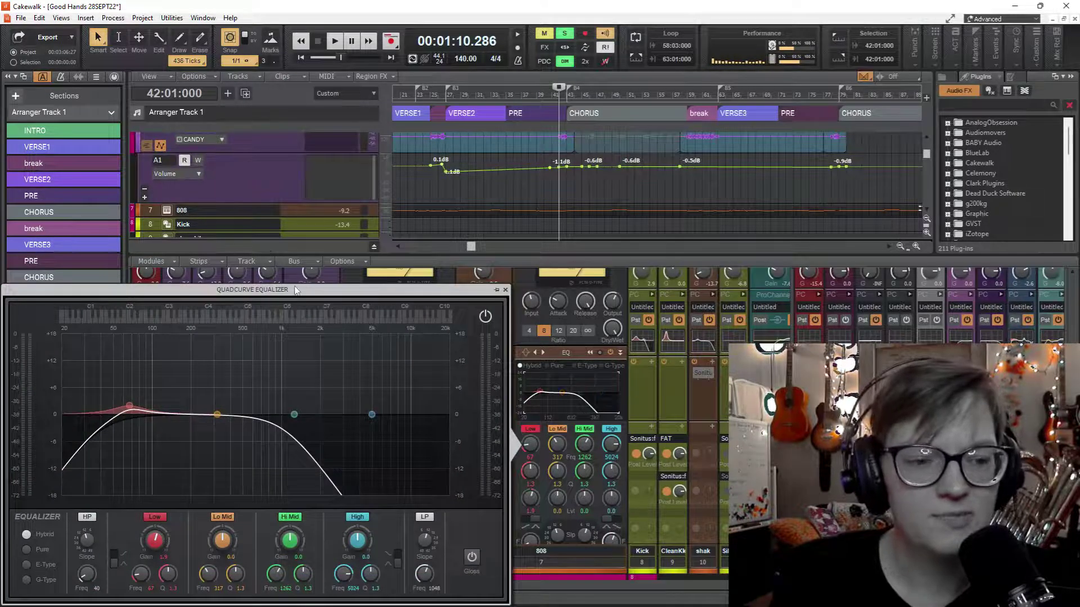
key("space")
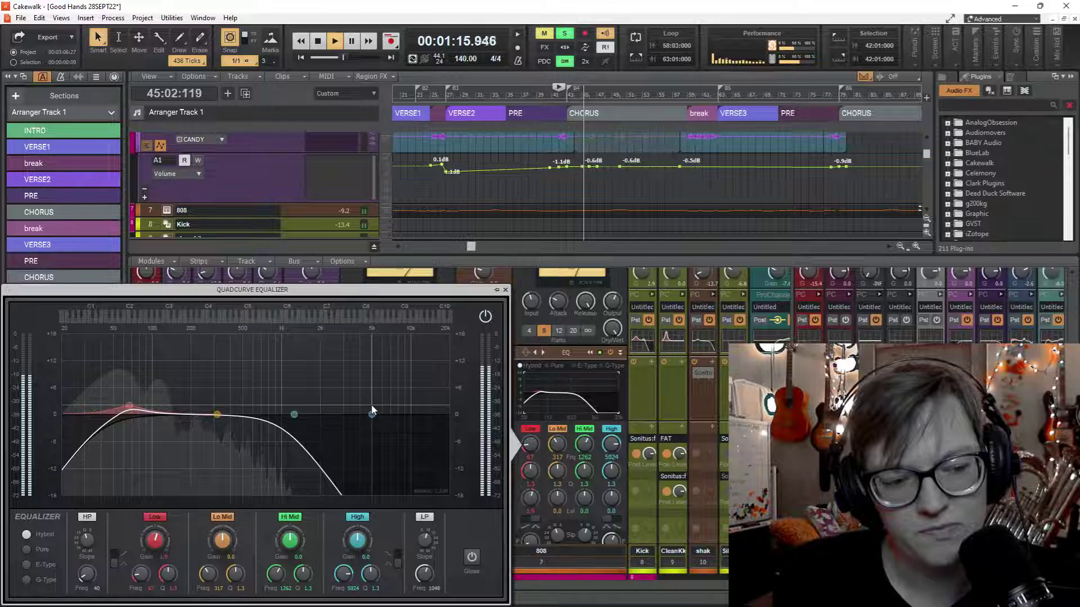
key("space")
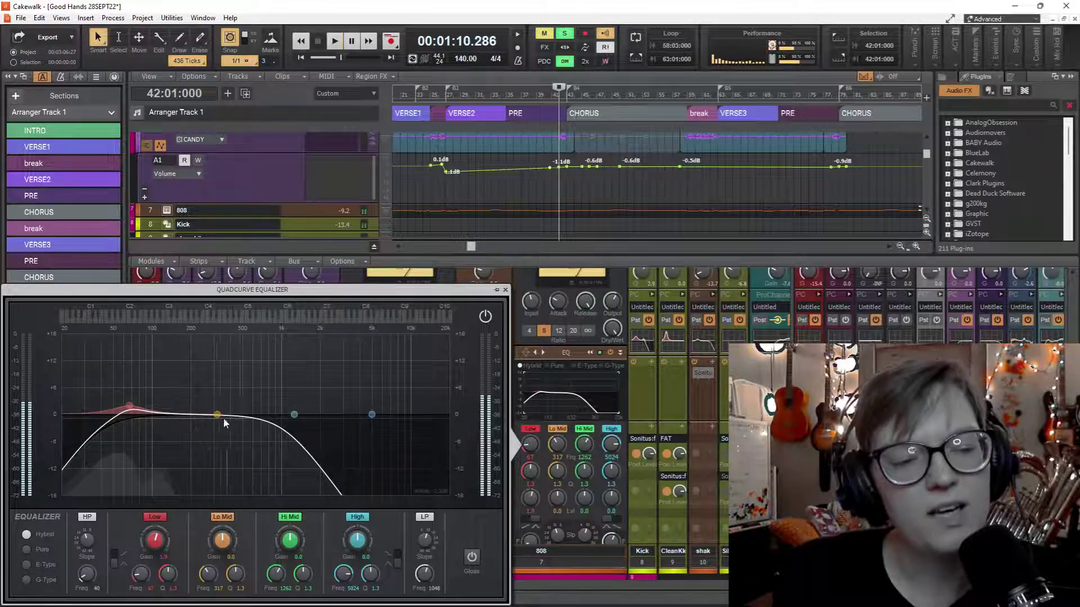
left_click(505, 291)
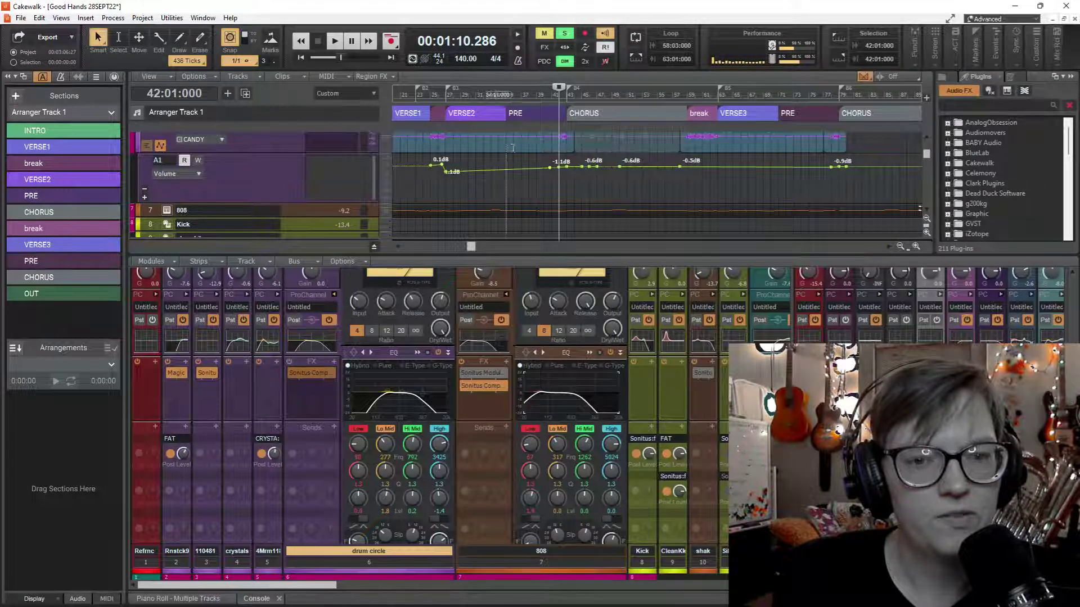
Move the playback start to 41:01:000 and audition the soloed drum circle and 808 into the chorus.
left_click(551, 183)
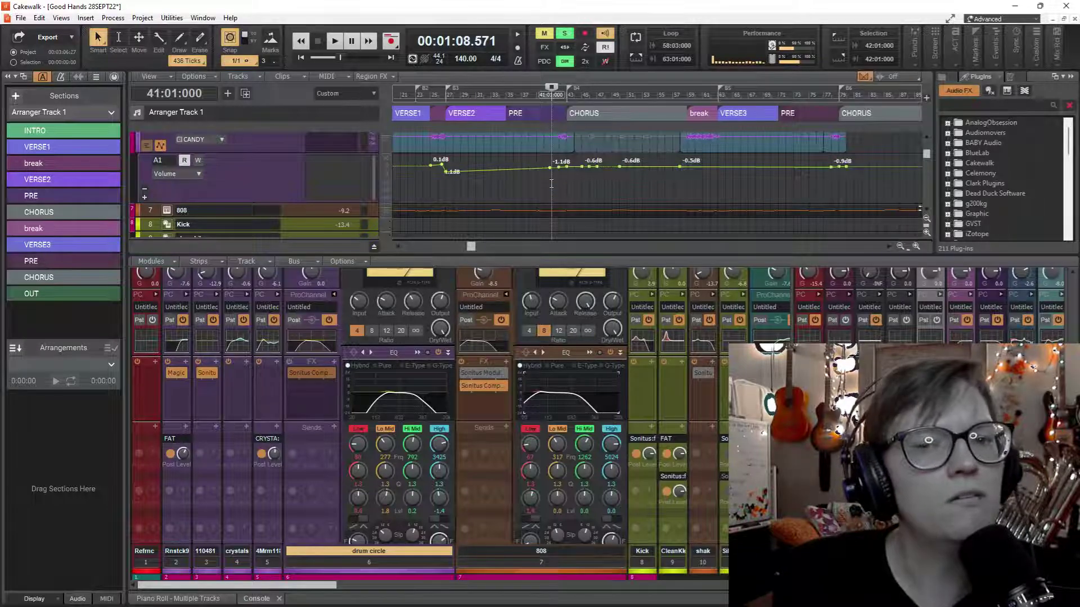
key("space")
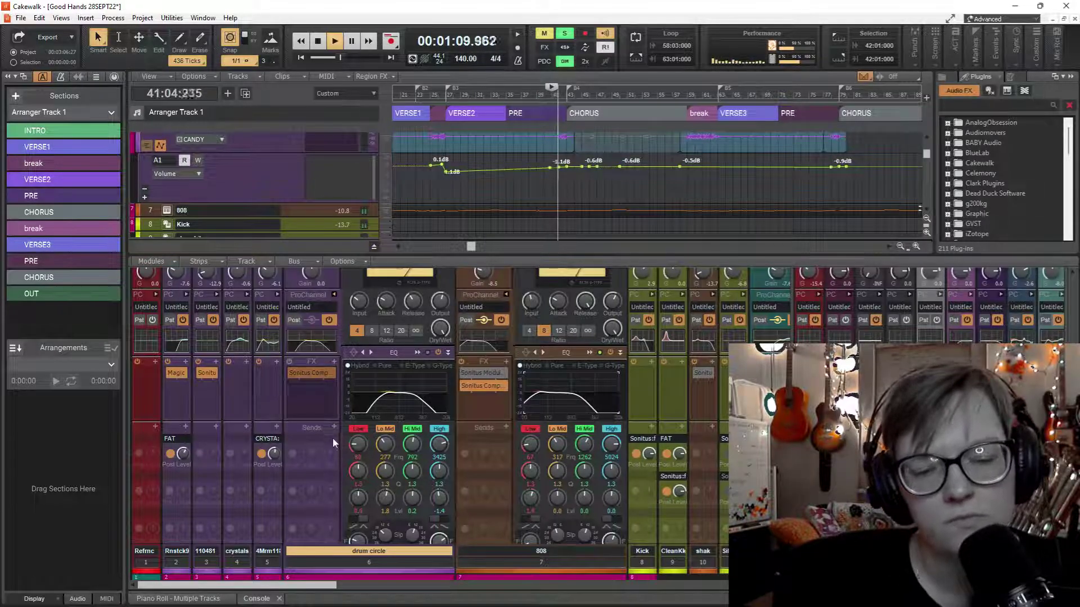
scroll(313, 439, "down", 2)
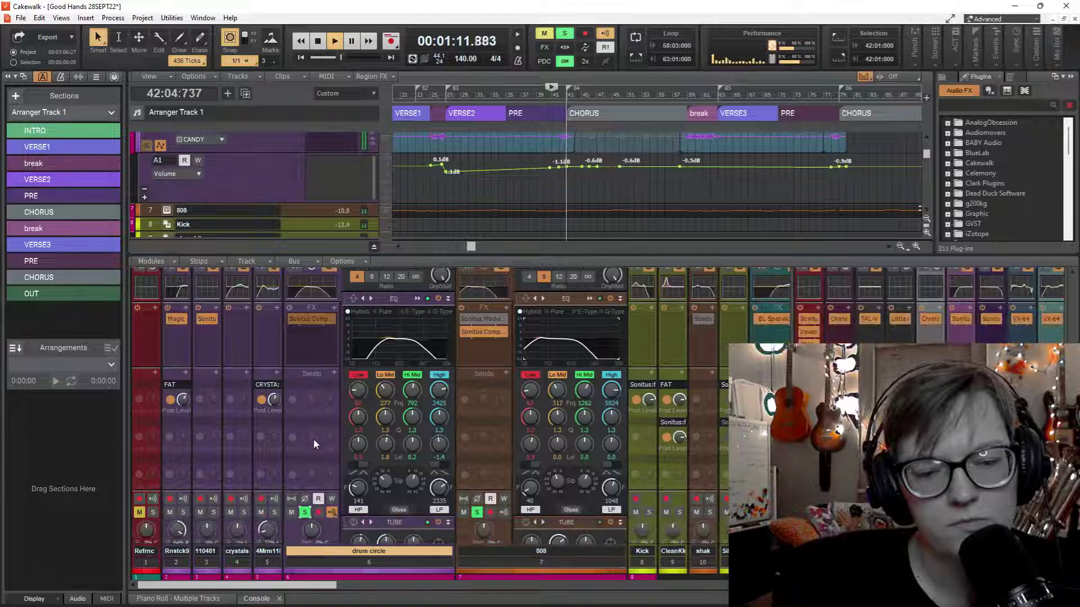
scroll(311, 406, "down", 3)
key("space")
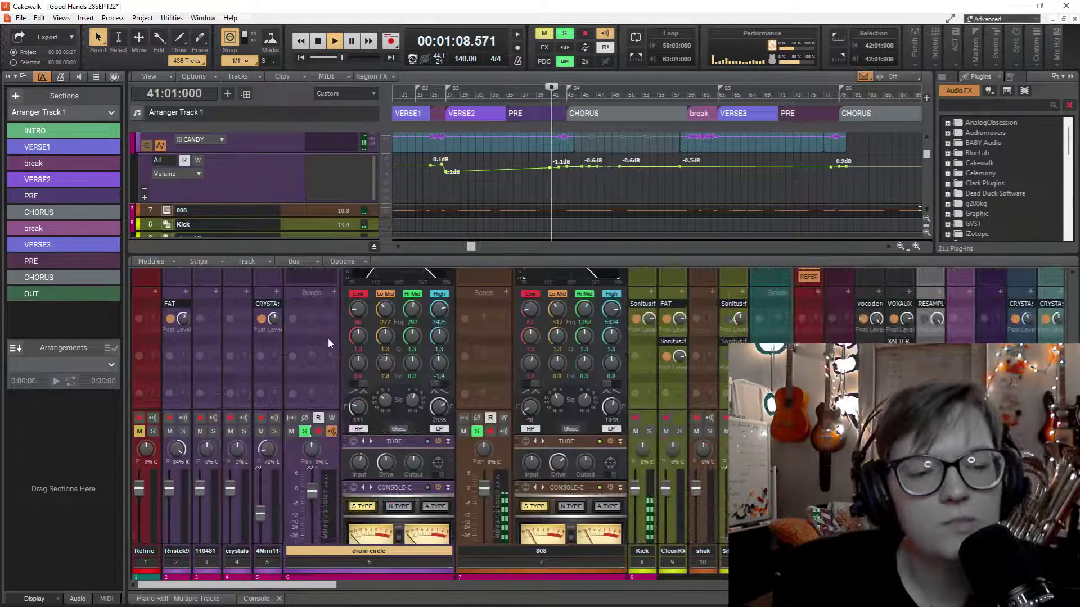
Try panning drum circle 100% right and audition it against the 808 from 41:01:000.
scroll(317, 352, "up", 5)
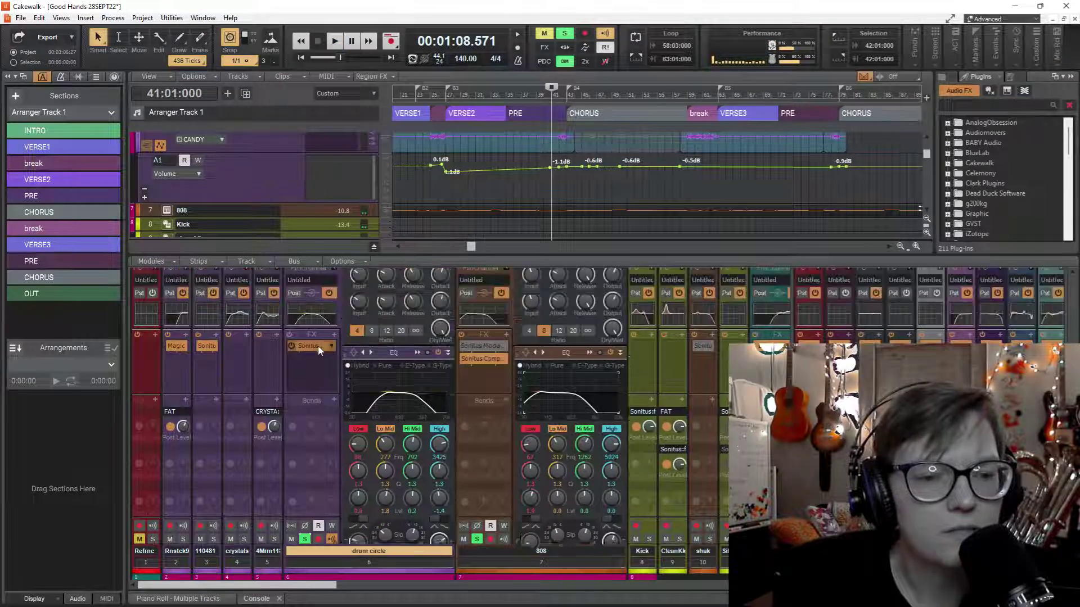
scroll(326, 381, "down", 7)
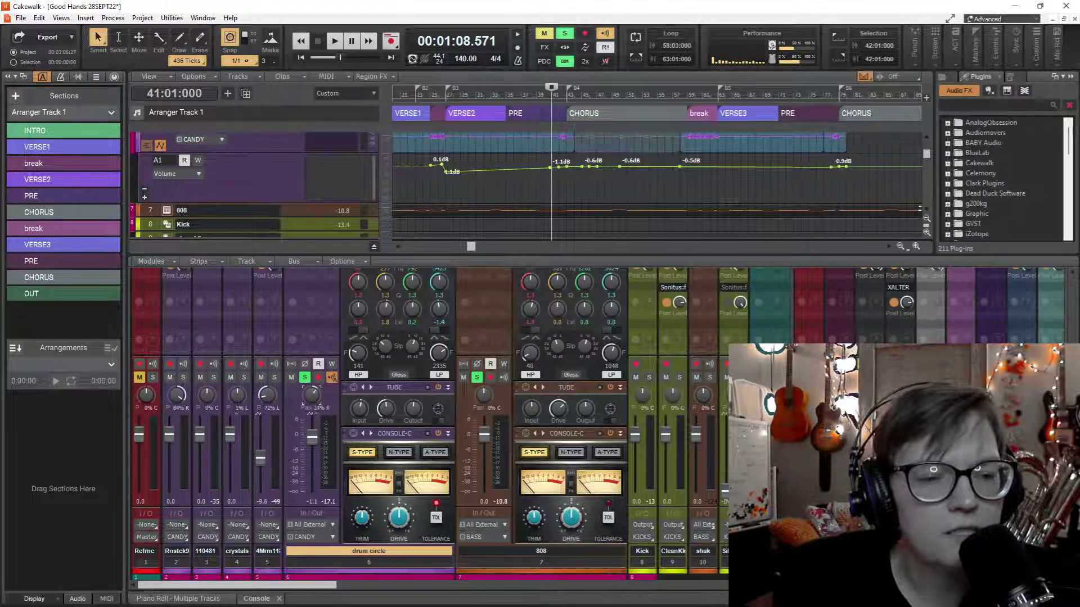
scroll(311, 396, "up", 4)
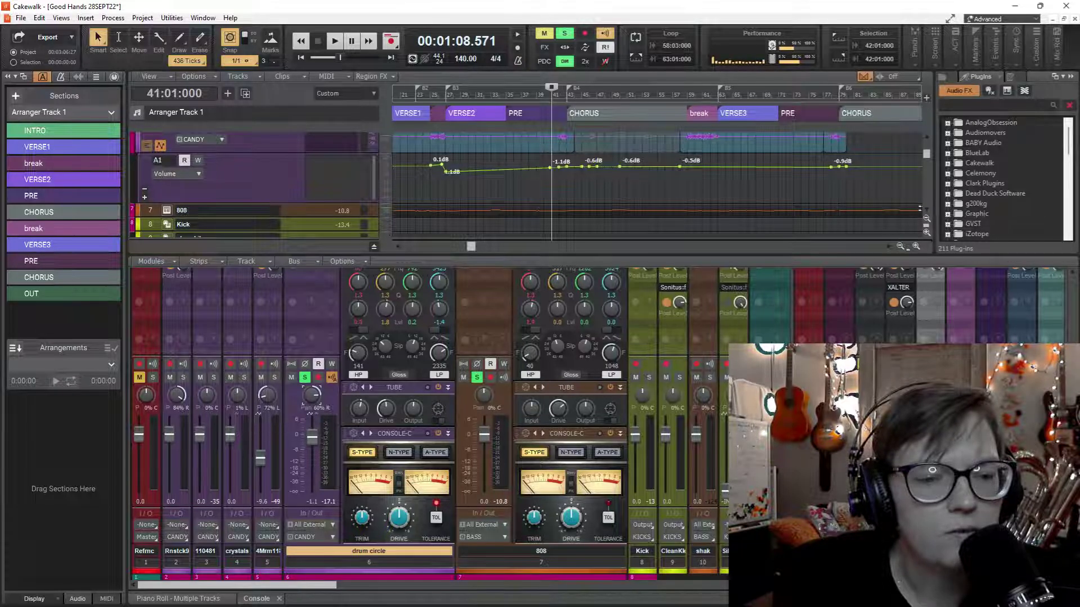
scroll(312, 397, "up", 4)
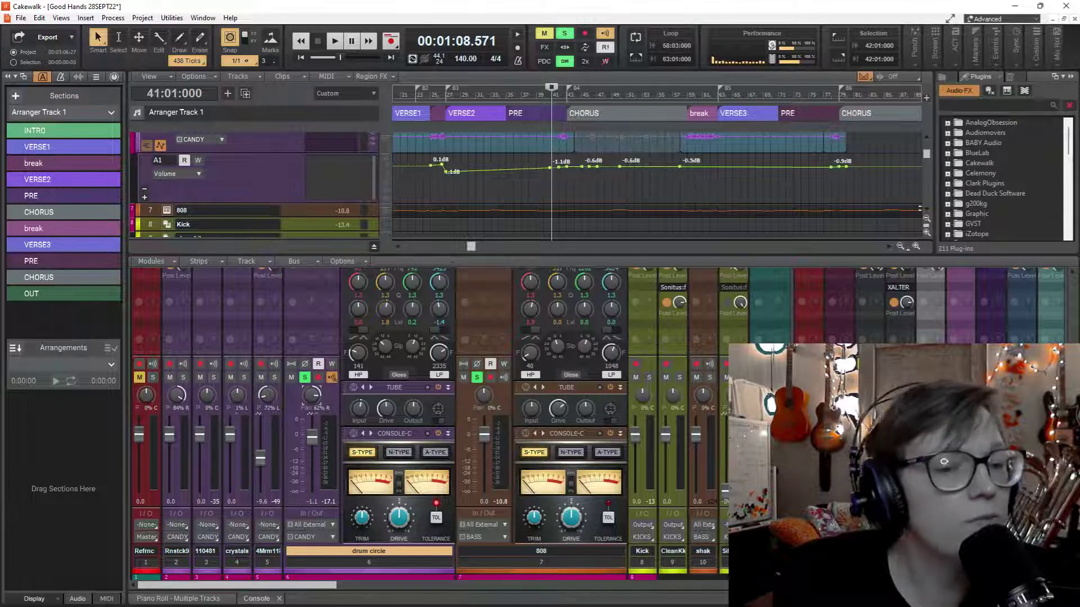
key("space")
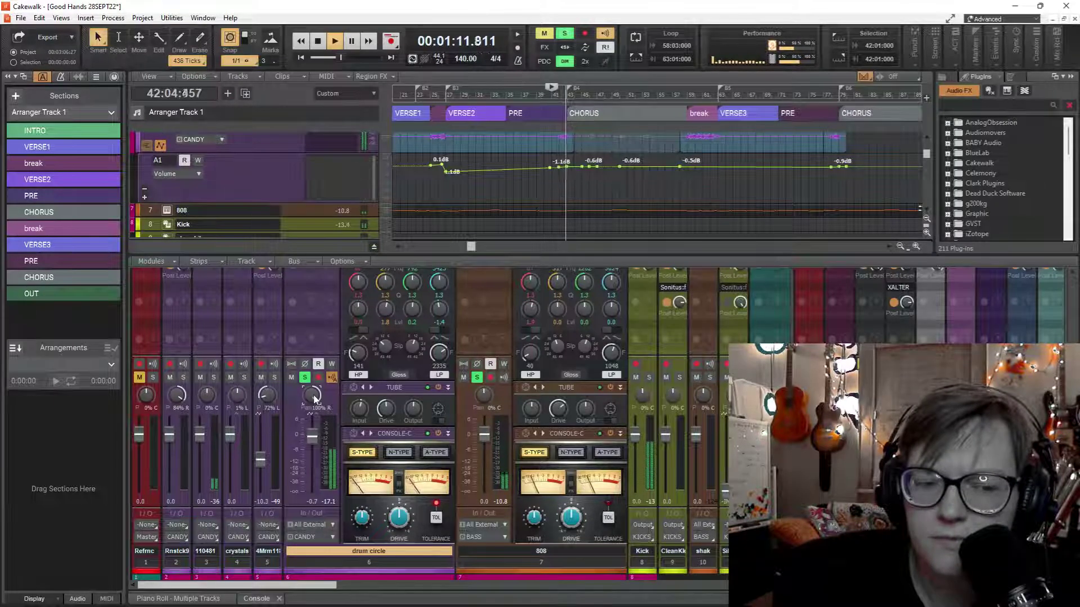
key("space")
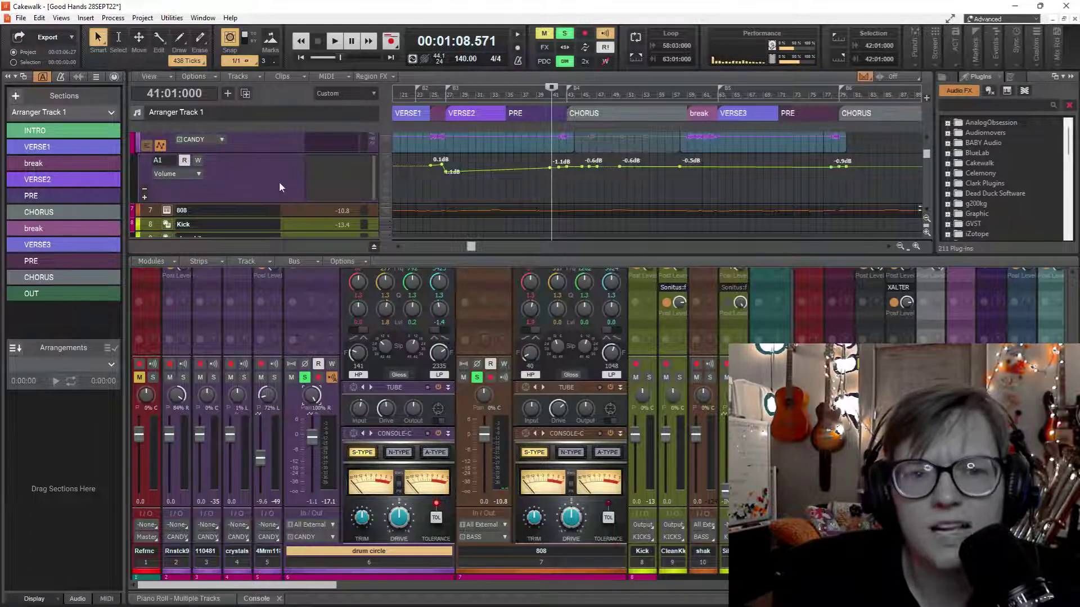
Try panning drum circle 100% left, audition it from 41:01:000, and return its pan to center.
scroll(279, 181, "up", 2)
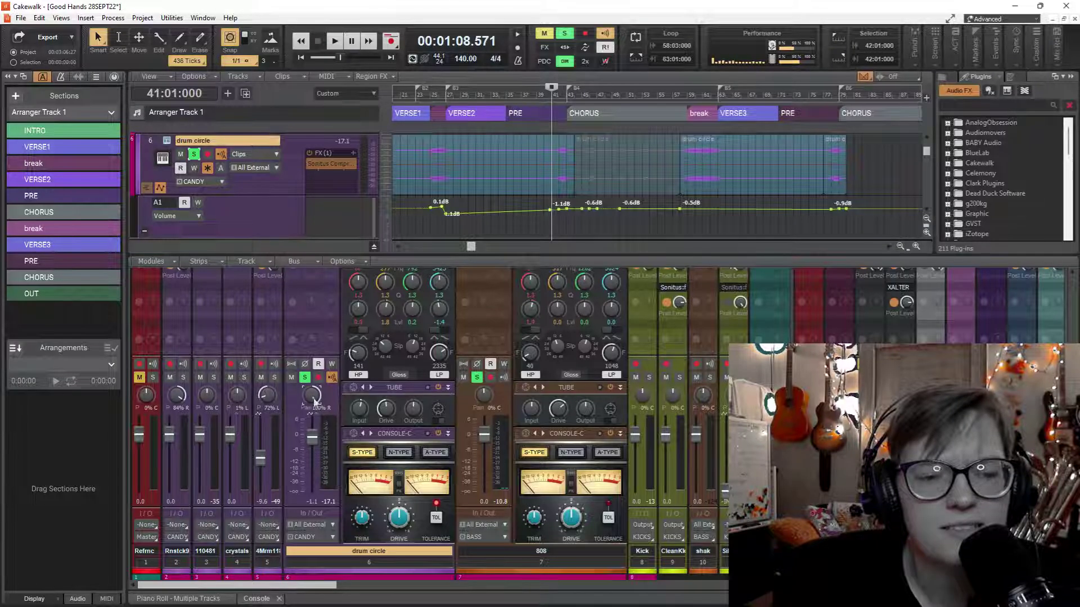
left_click_drag(309, 404, 309, 415)
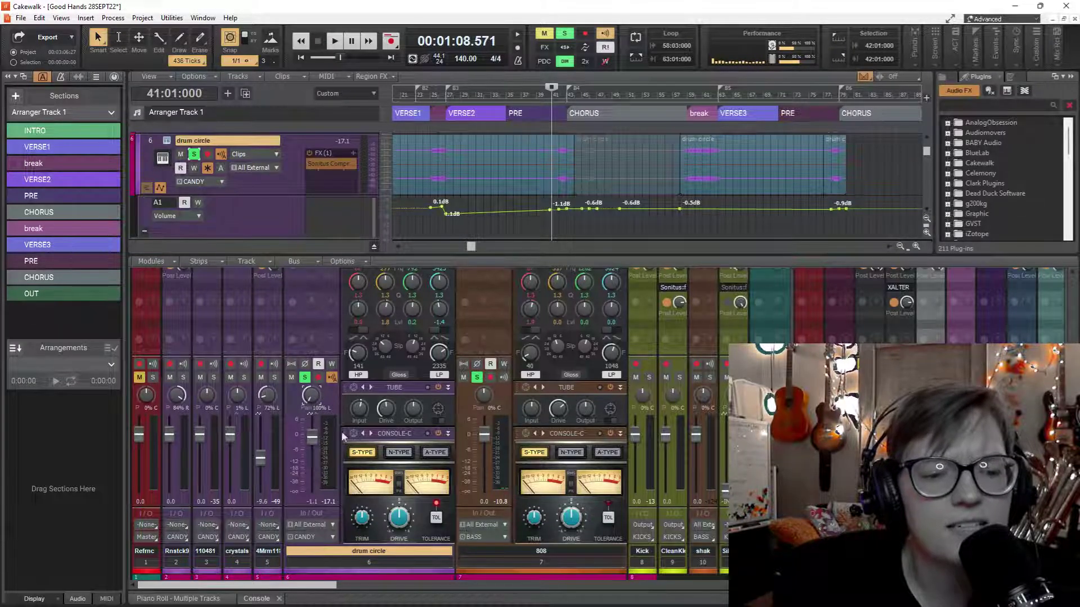
key("space")
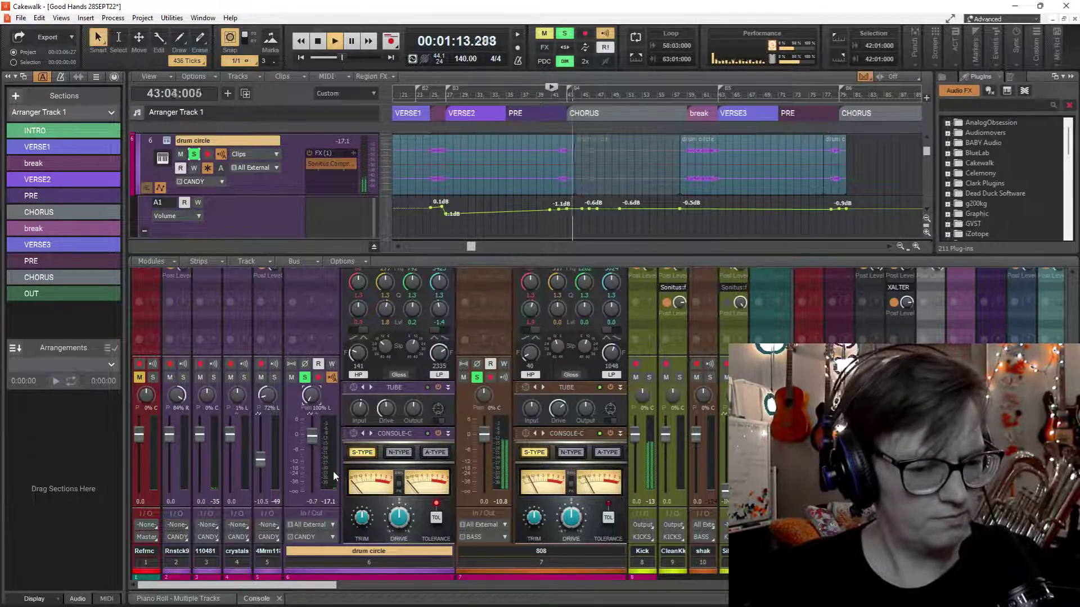
key("space")
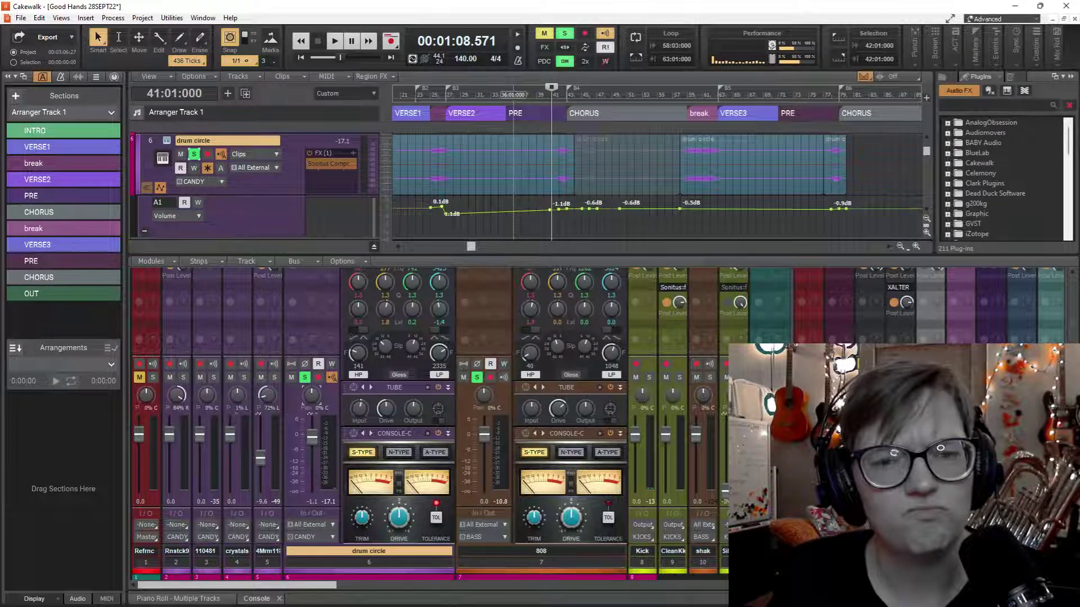
Audition the centered drum circle from 41:01:000 and try resetting its volume fader to 0.0 dB.
key("space")
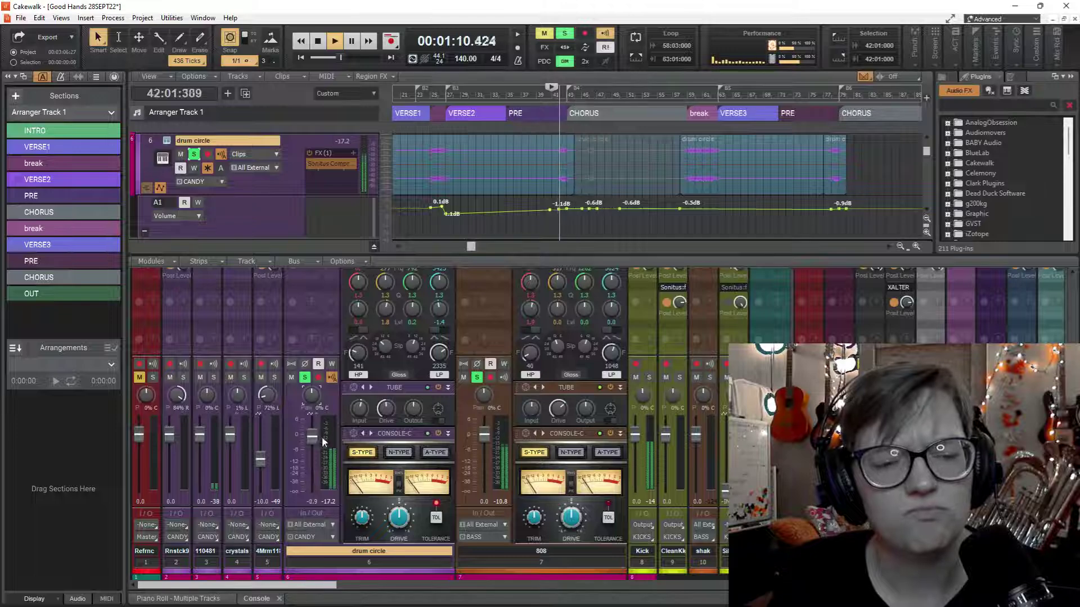
key("space")
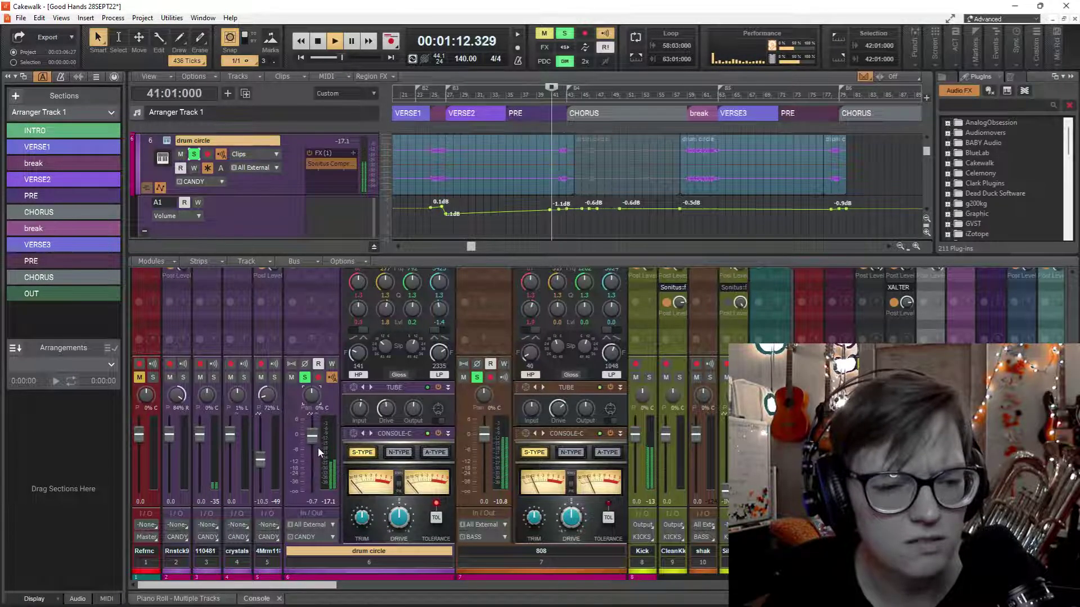
double_click(313, 437)
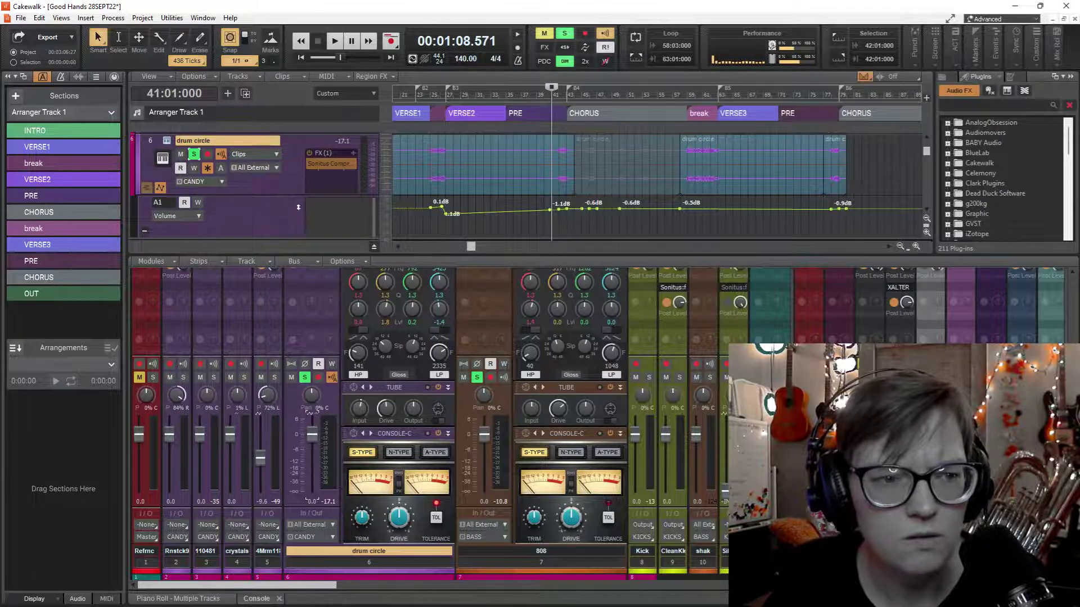
key("space")
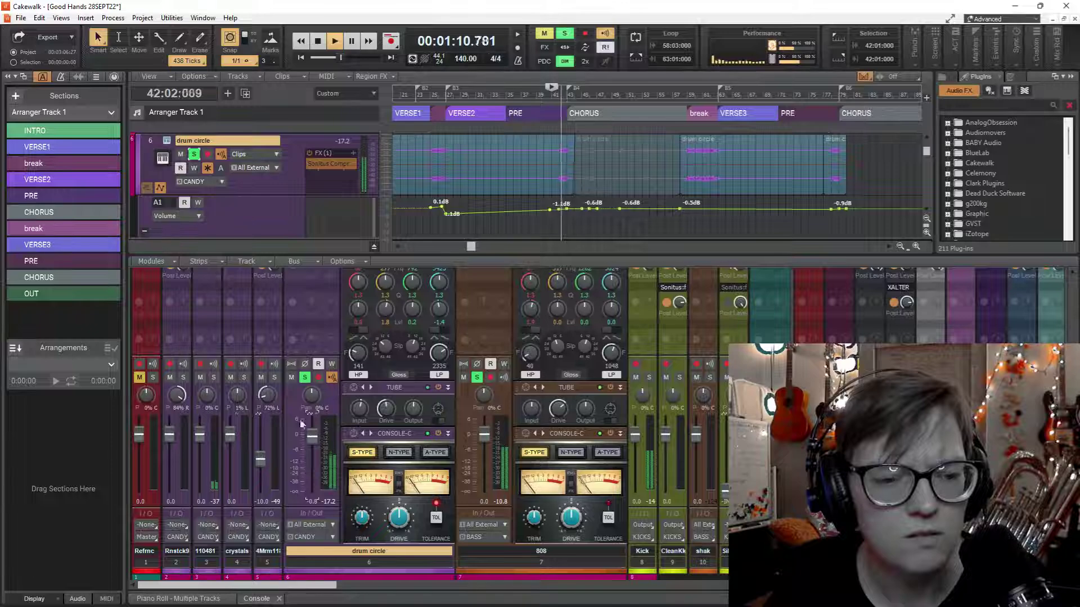
Reset the Marimba track's fader to 0.0 dB during playback, and pan drum circle 100% left.
double_click(260, 460)
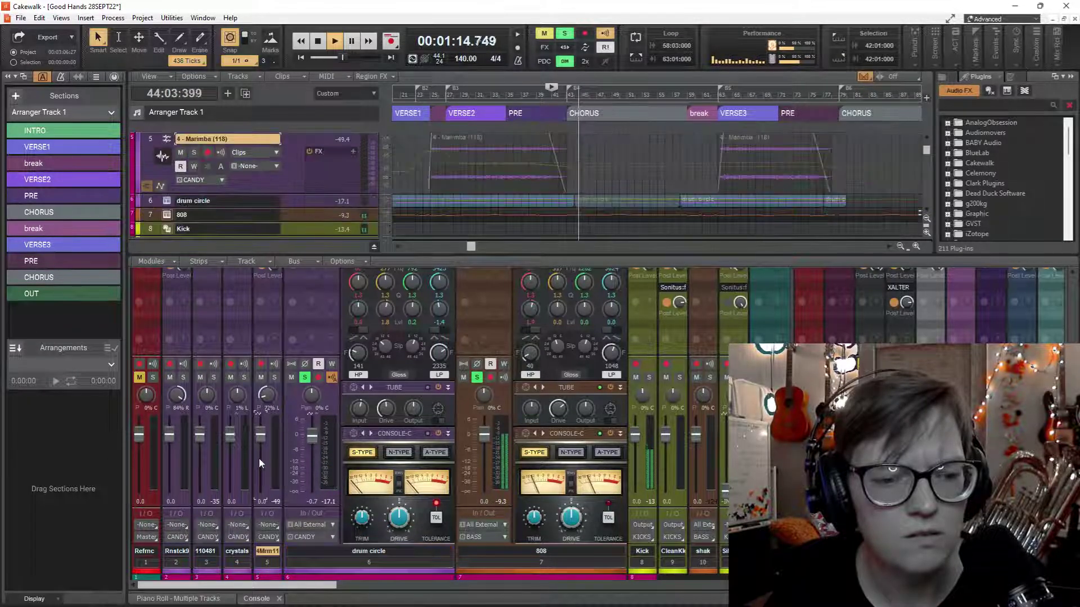
left_click(259, 457)
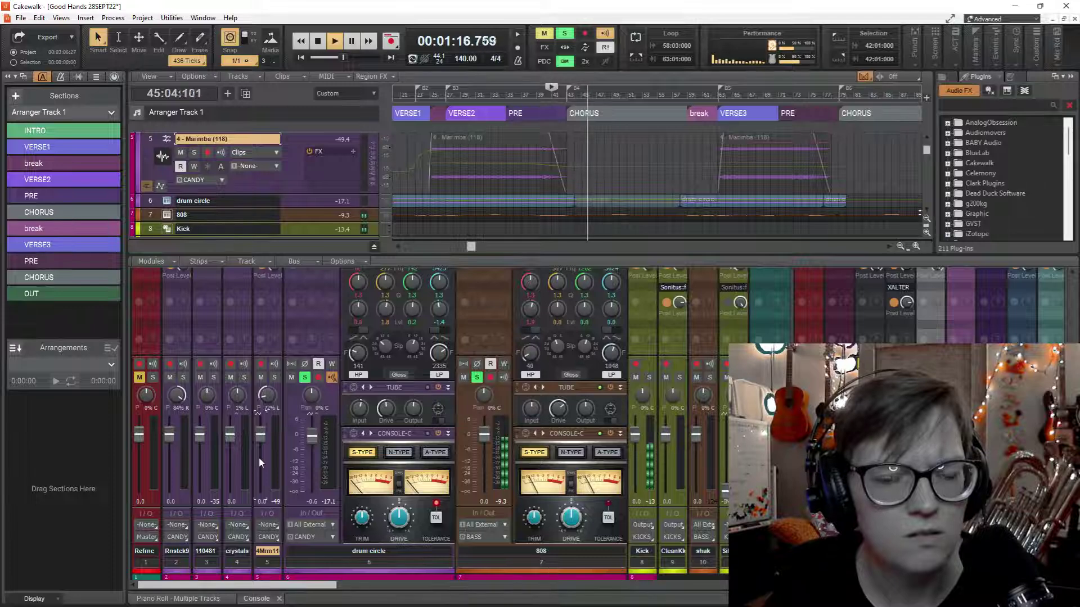
key("space")
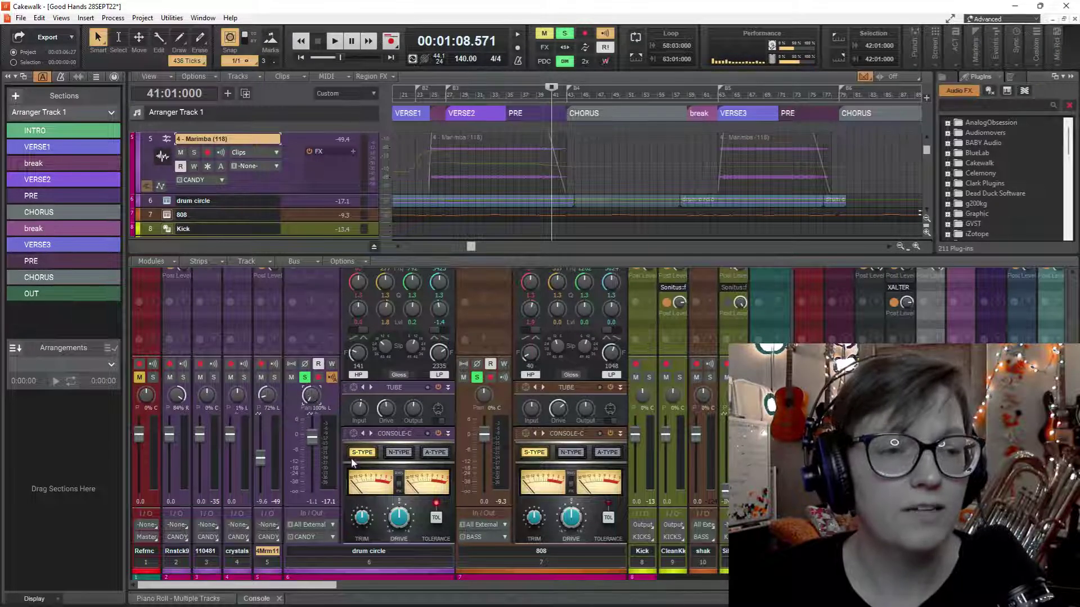
scroll(275, 169, "down", 2)
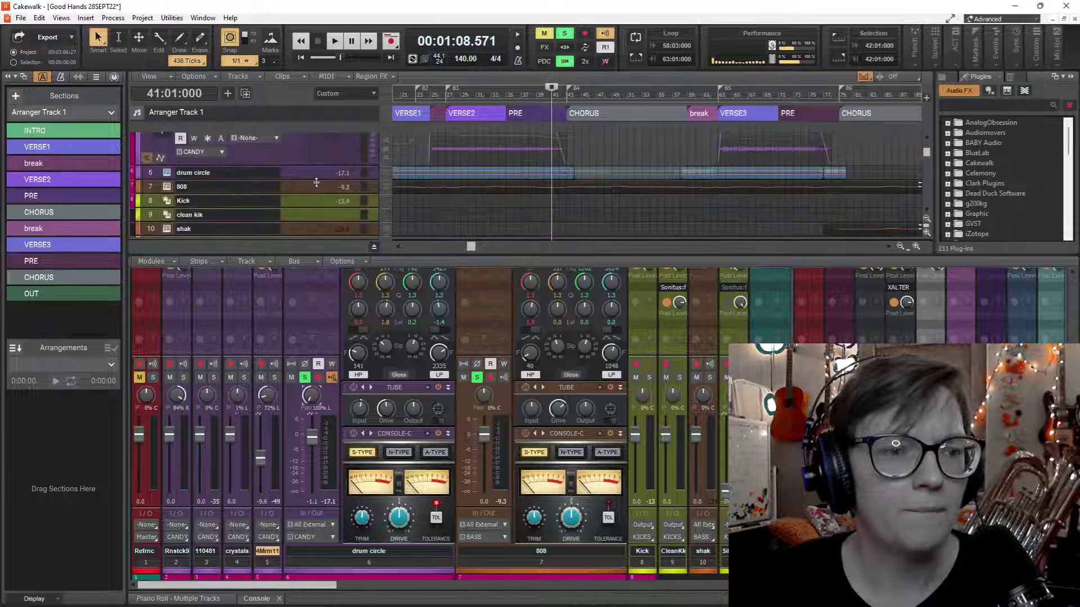
Select the drum circle track and audition it, panned 100% left, against the 808 from 41:01:000.
left_click(260, 171)
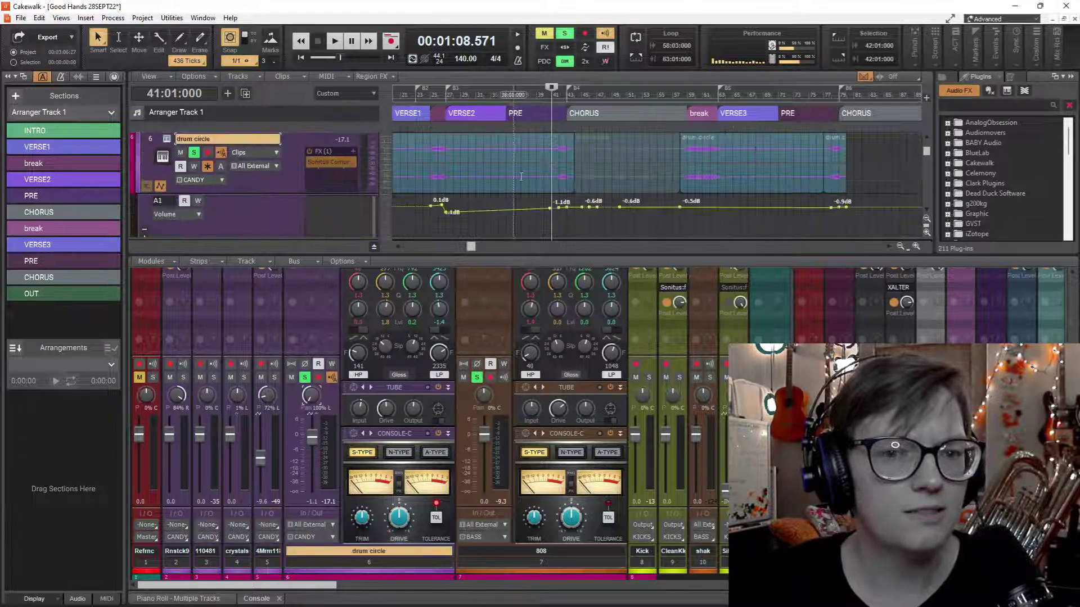
key("space")
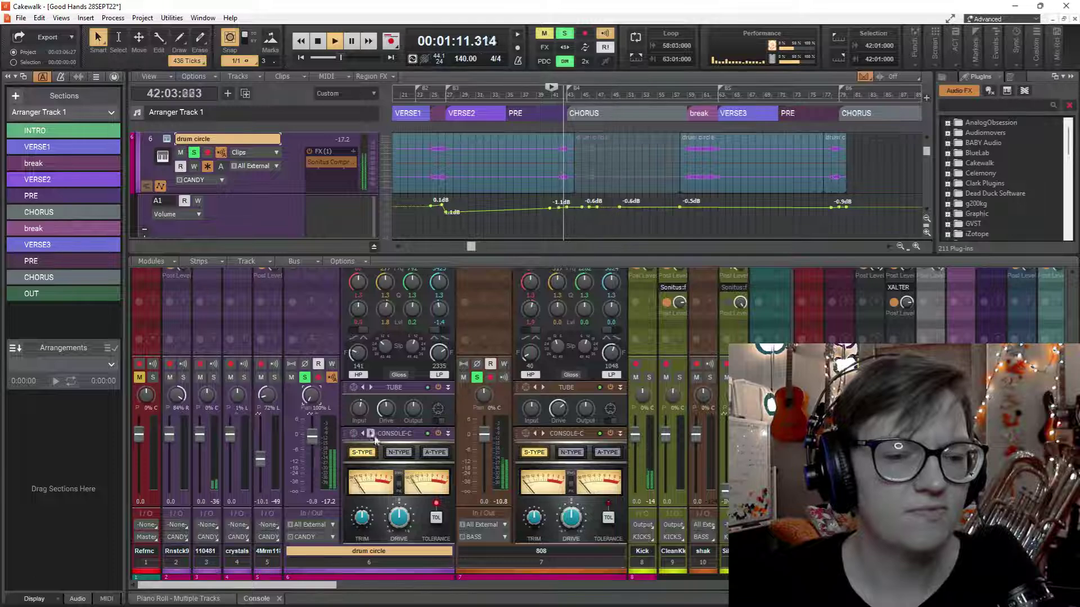
key("space")
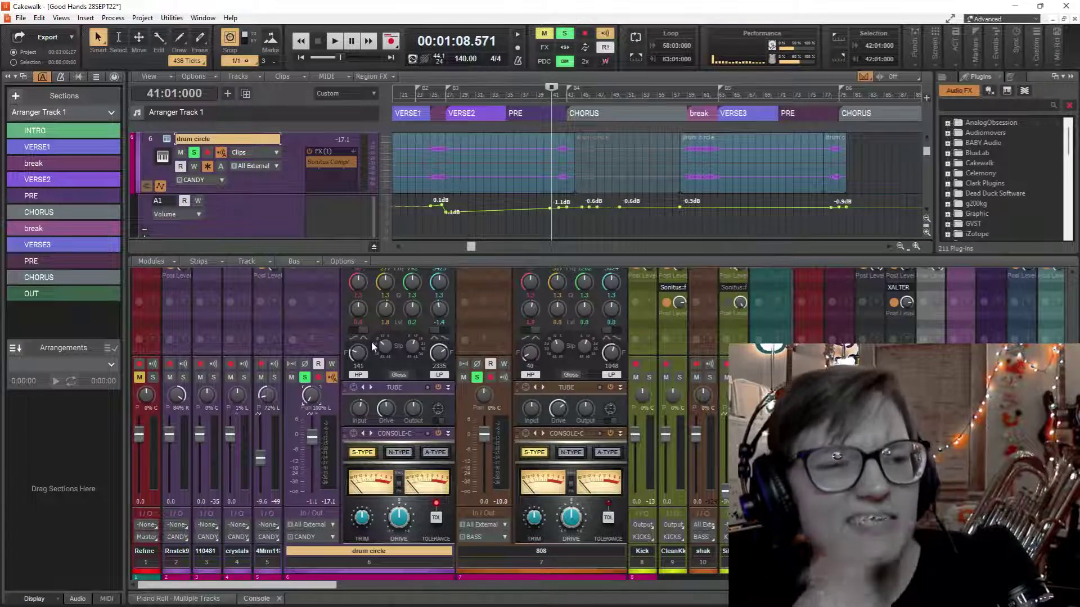
Inspect drum circle's Sonitus compressor settings, bypass the track's FX rack, and audition the change from 41:01:000.
double_click(333, 168)
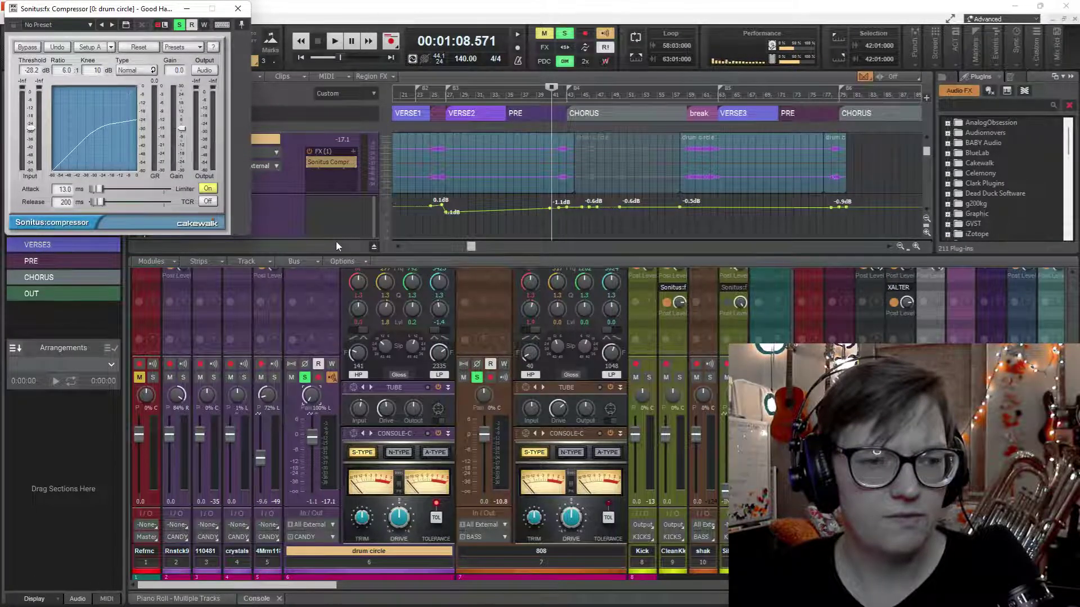
left_click(238, 10)
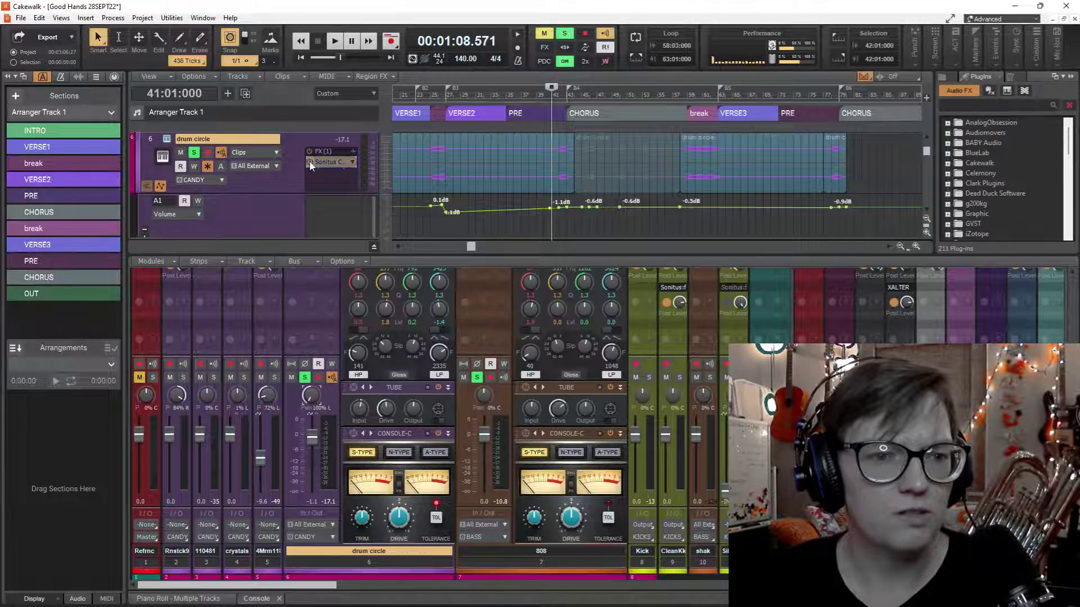
key("space")
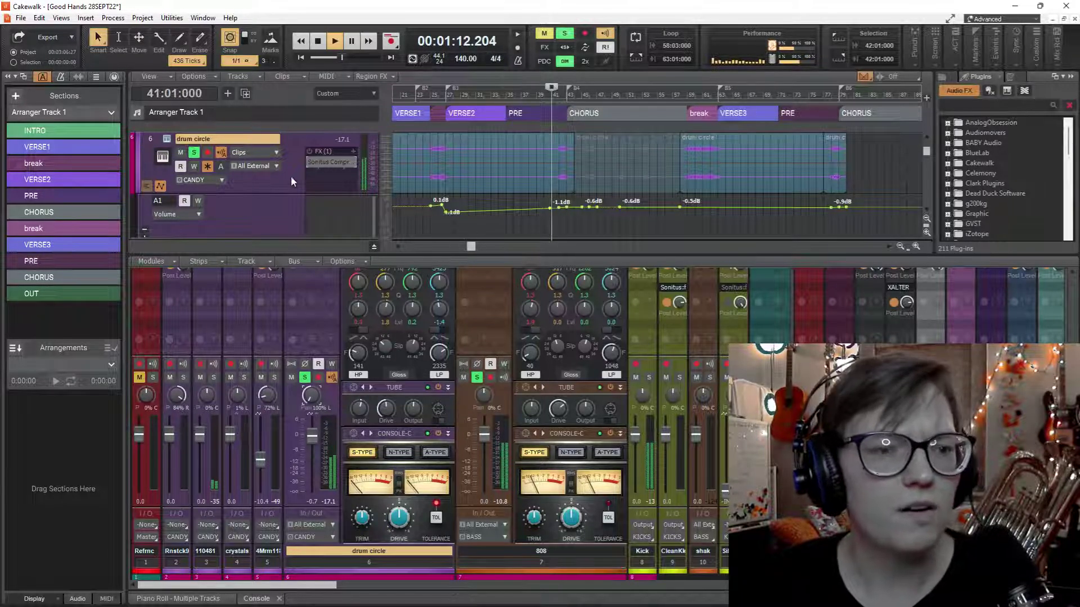
key("space")
Audition drum circle and the 808 from 24:01:000, and remove drum circle's volume automation across the whole song.
scroll(604, 200, "down", 2)
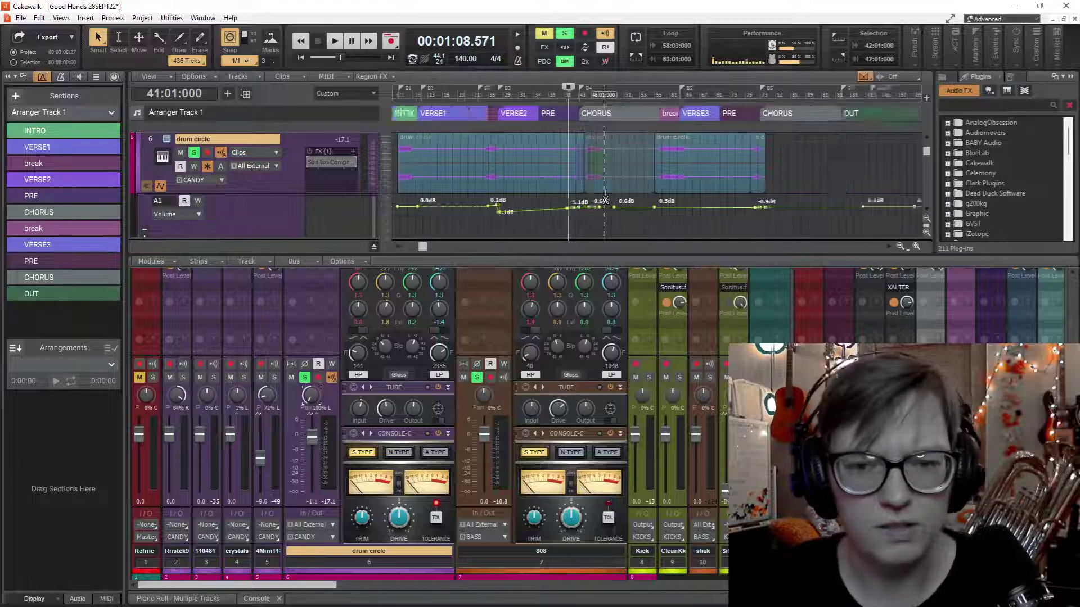
scroll(605, 201, "down", 2)
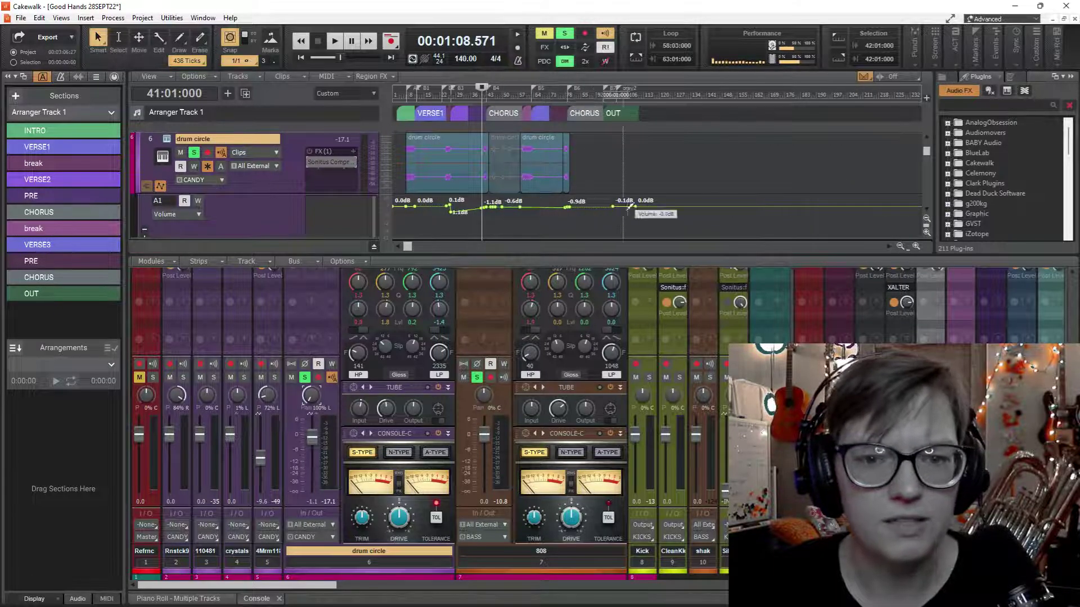
left_click(443, 212)
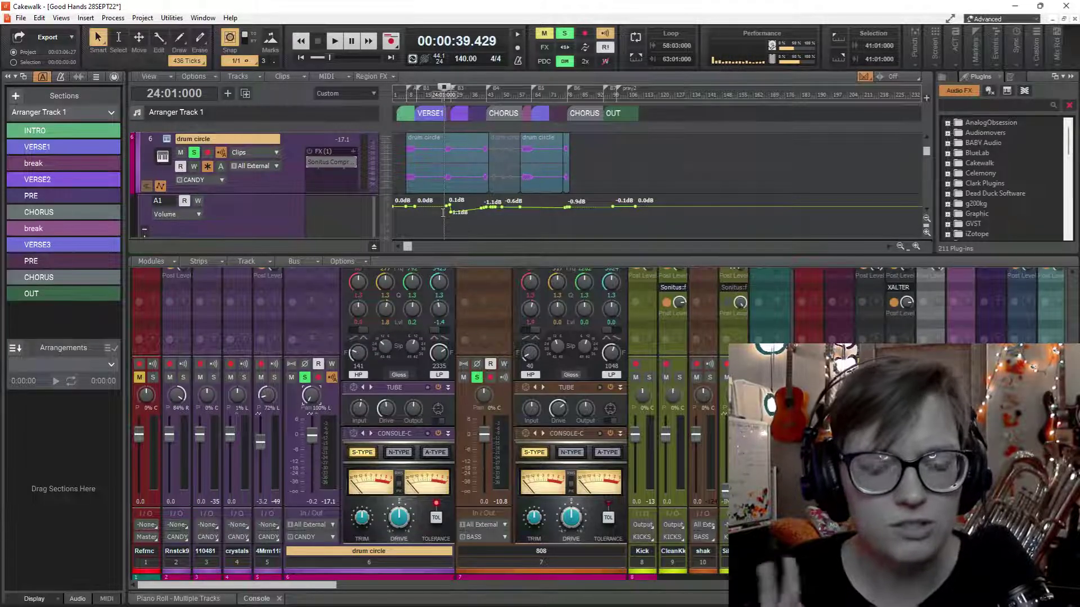
key("space")
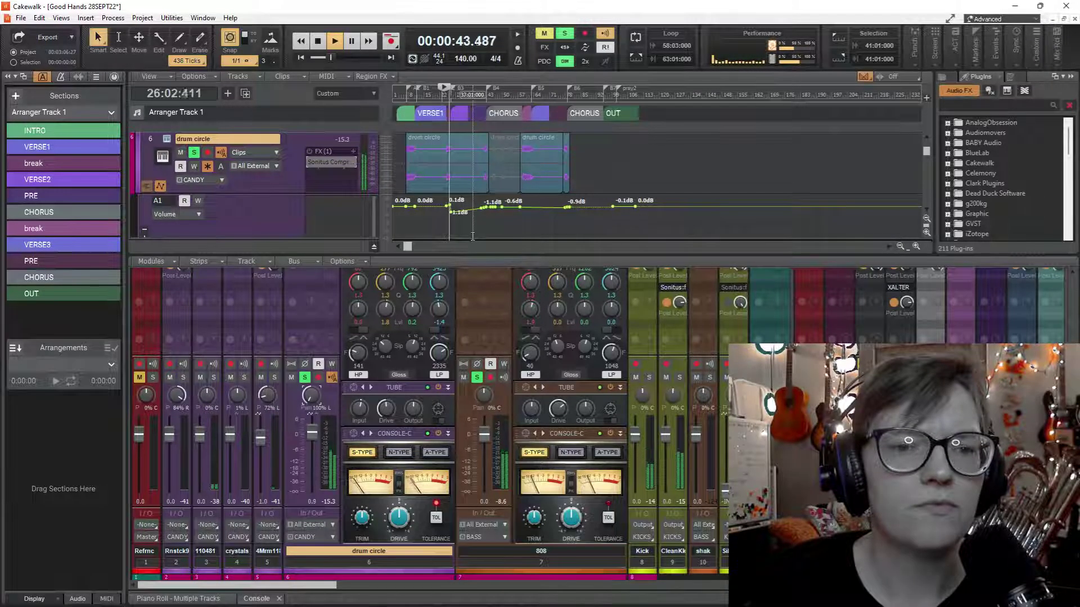
key("space")
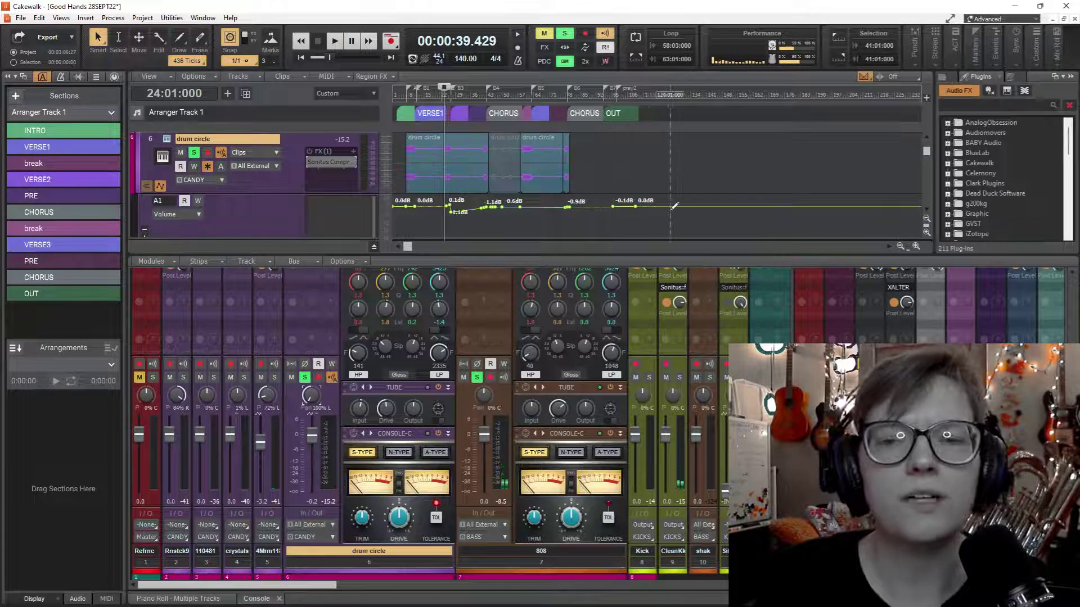
key("ctrl+a")
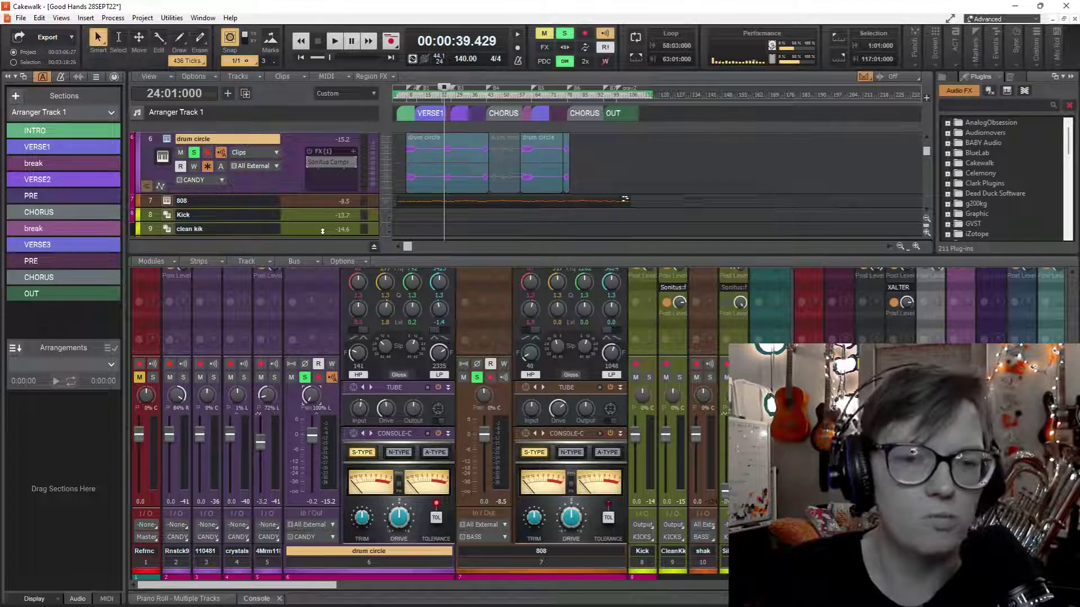
Unsolo drum circle during playback from 6:01:000, clear all remaining solos, and audition the full mix from the same position.
left_click(403, 214)
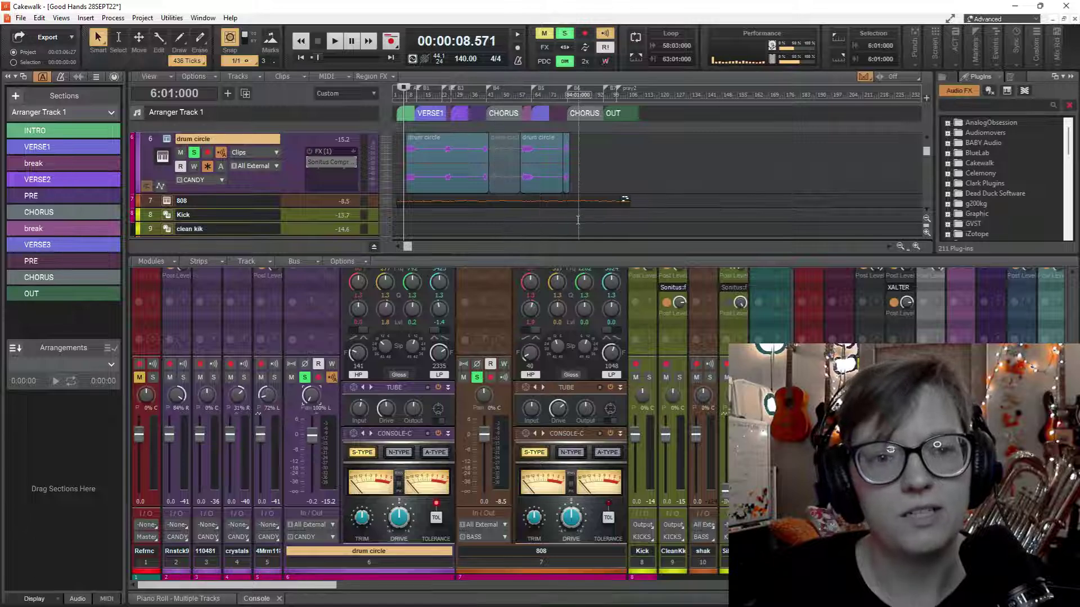
key("space")
left_click(194, 152)
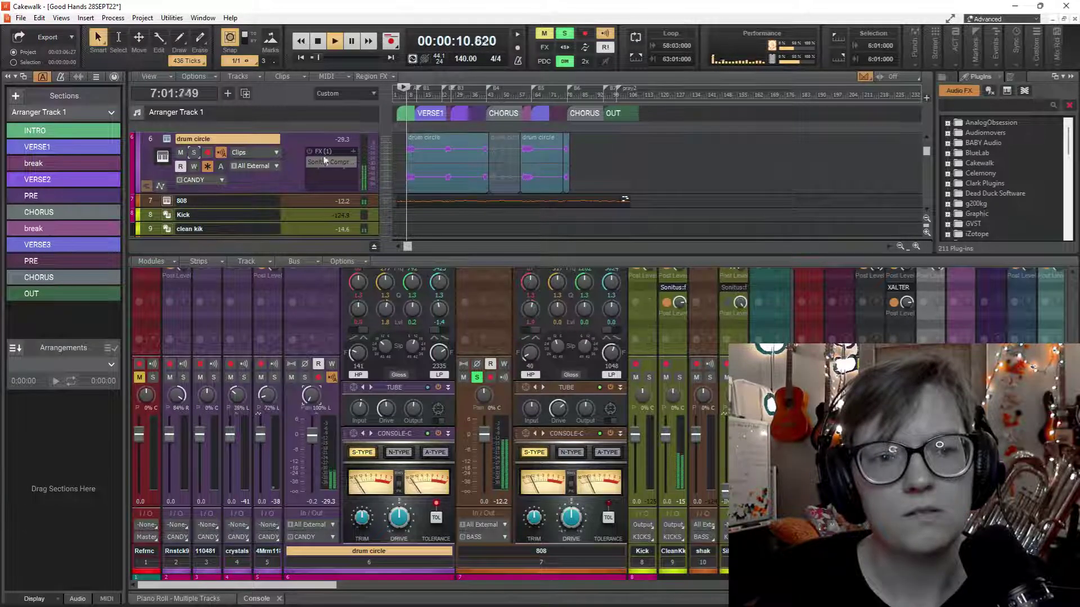
key("space")
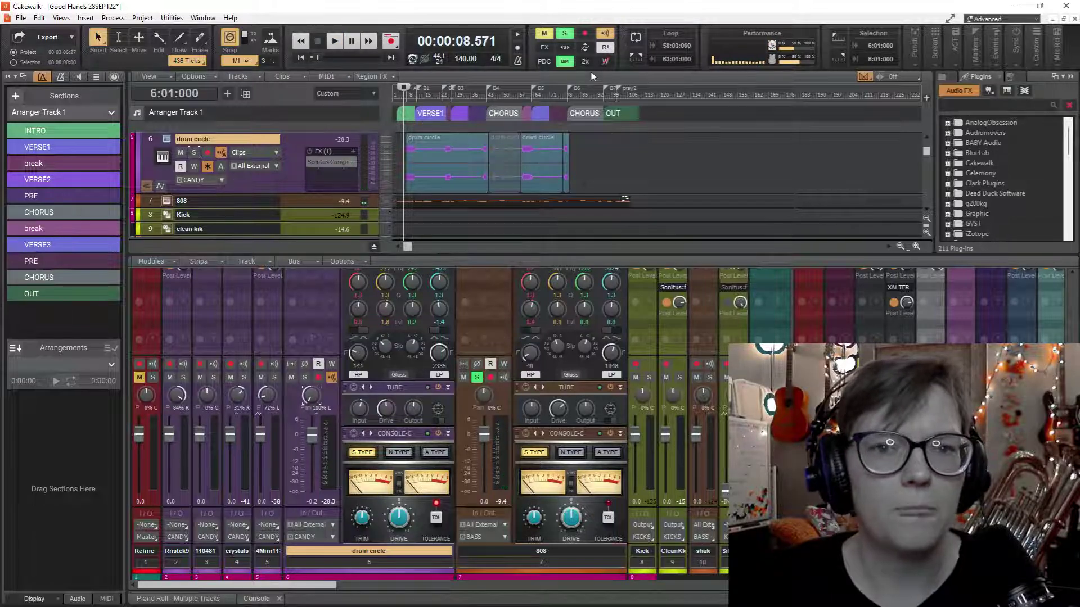
left_click(564, 34)
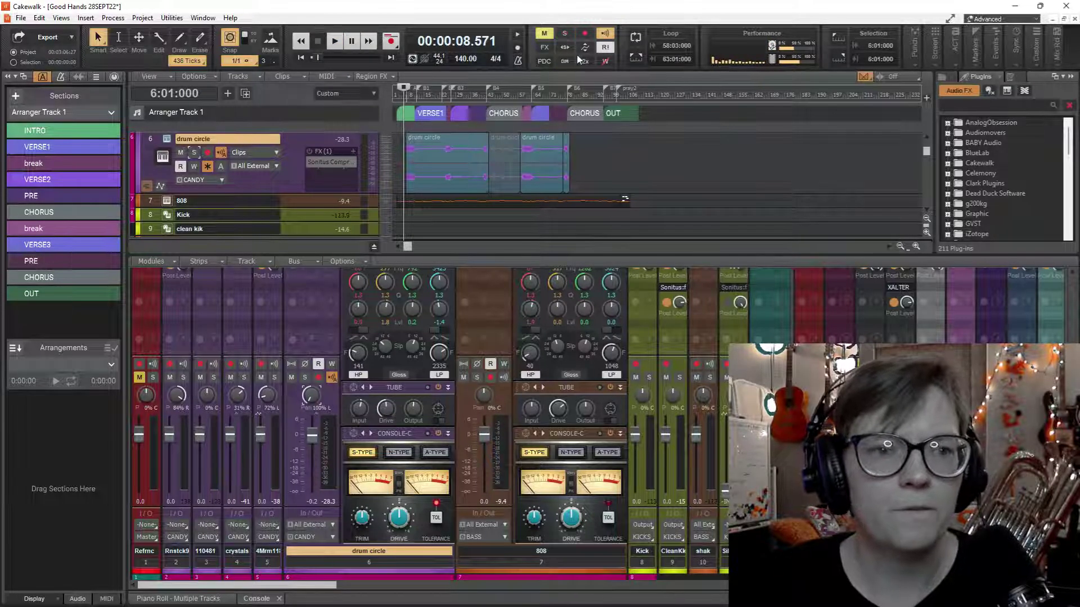
key("space")
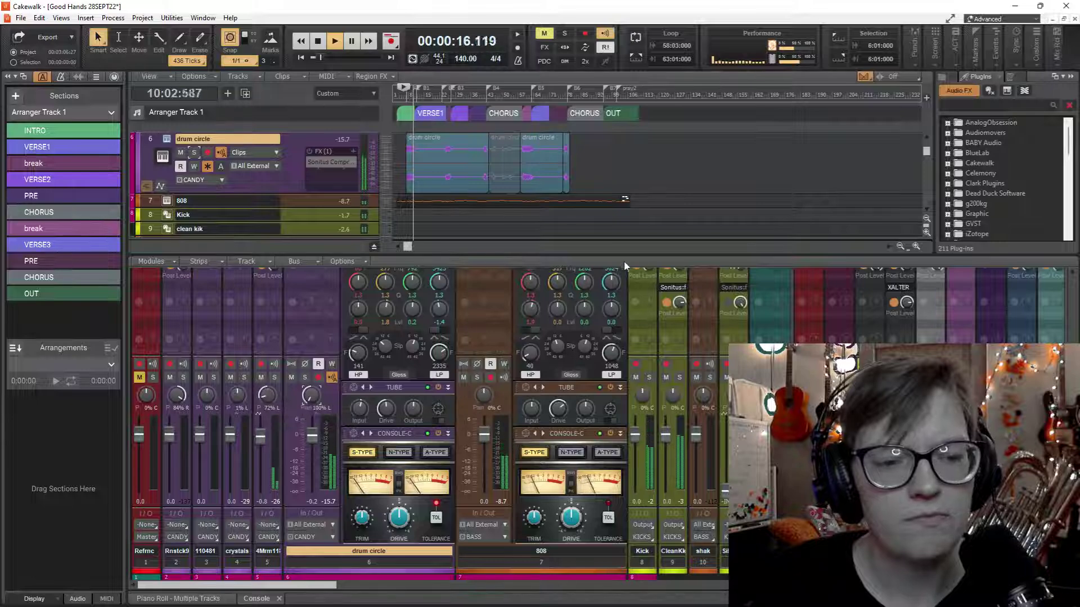
scroll(302, 291, "up", 6)
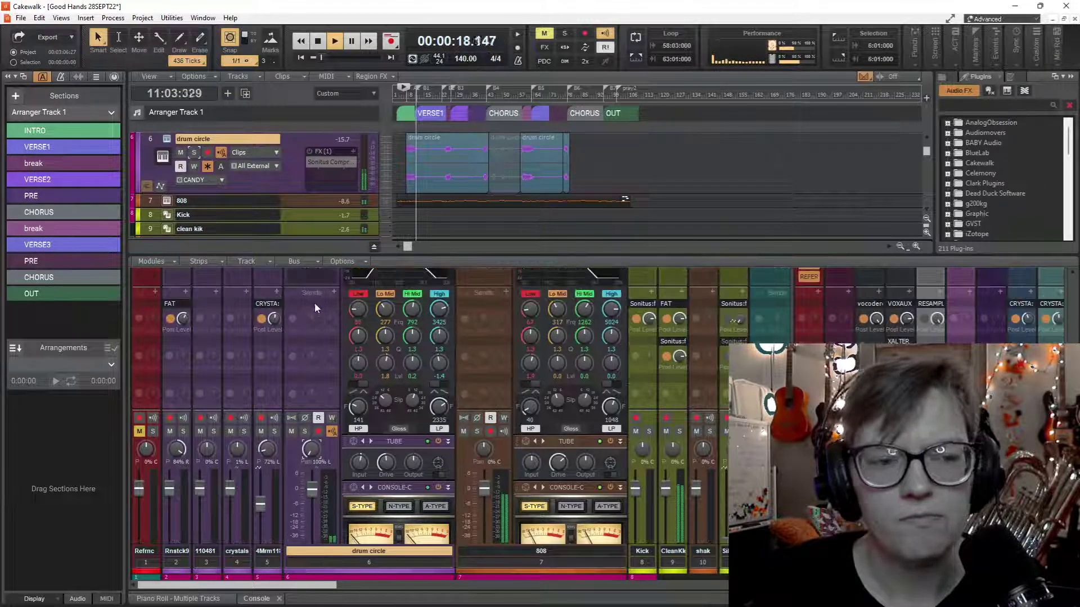
key("space")
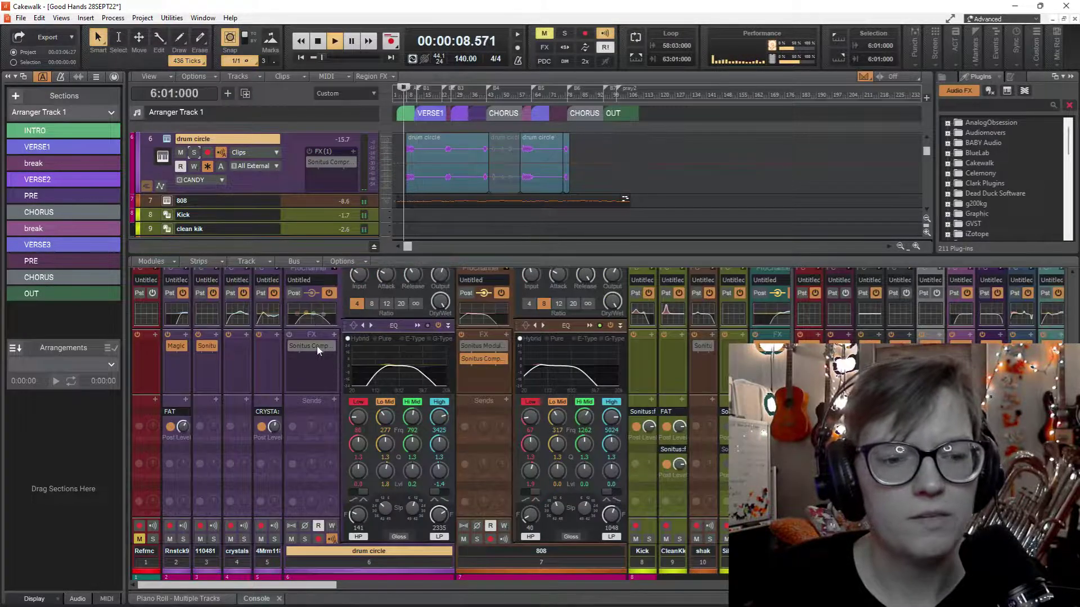
Delete the Sonitus compressor from drum circle's FX rack.
double_click(317, 347)
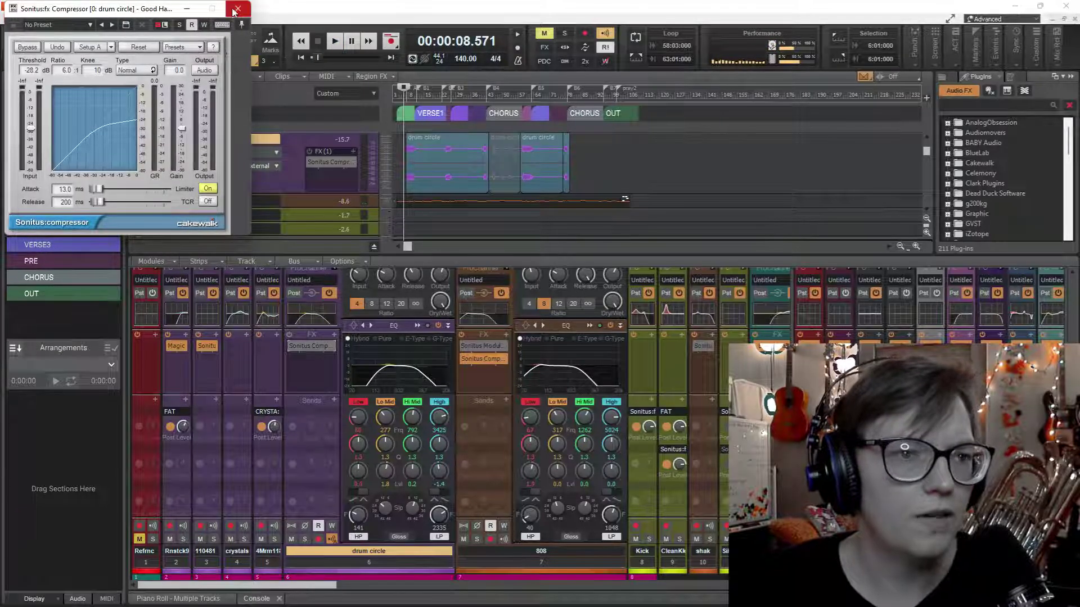
left_click(236, 10)
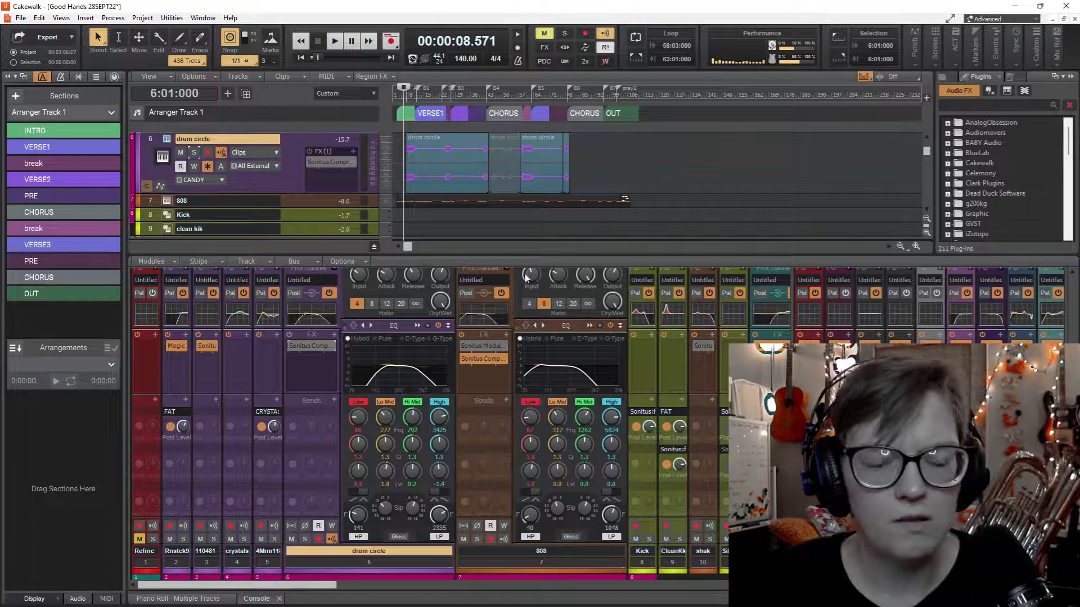
double_click(309, 349)
right_click(308, 350)
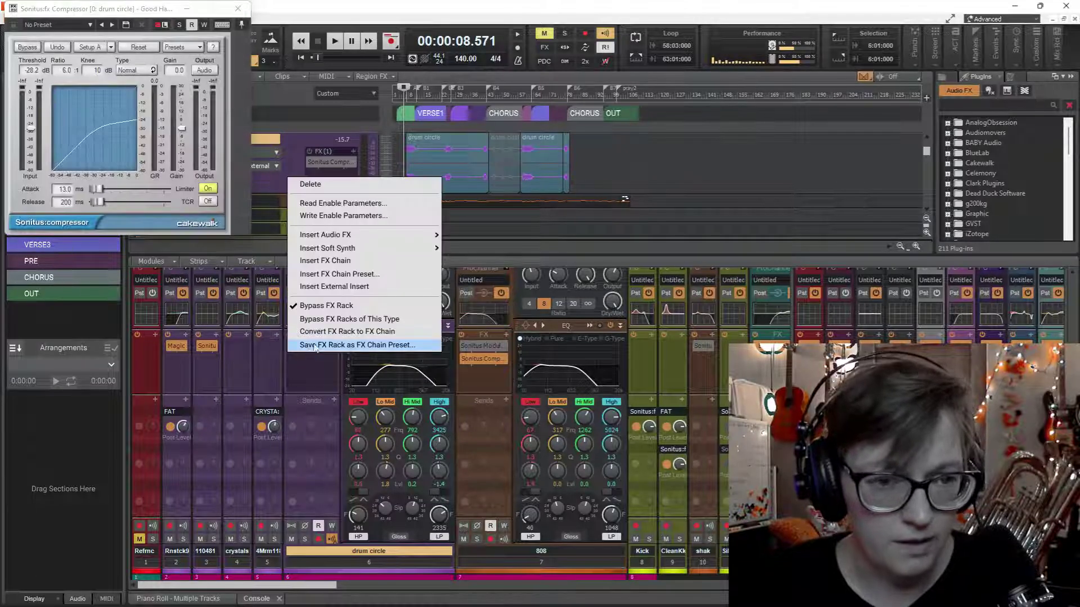
left_click(313, 184)
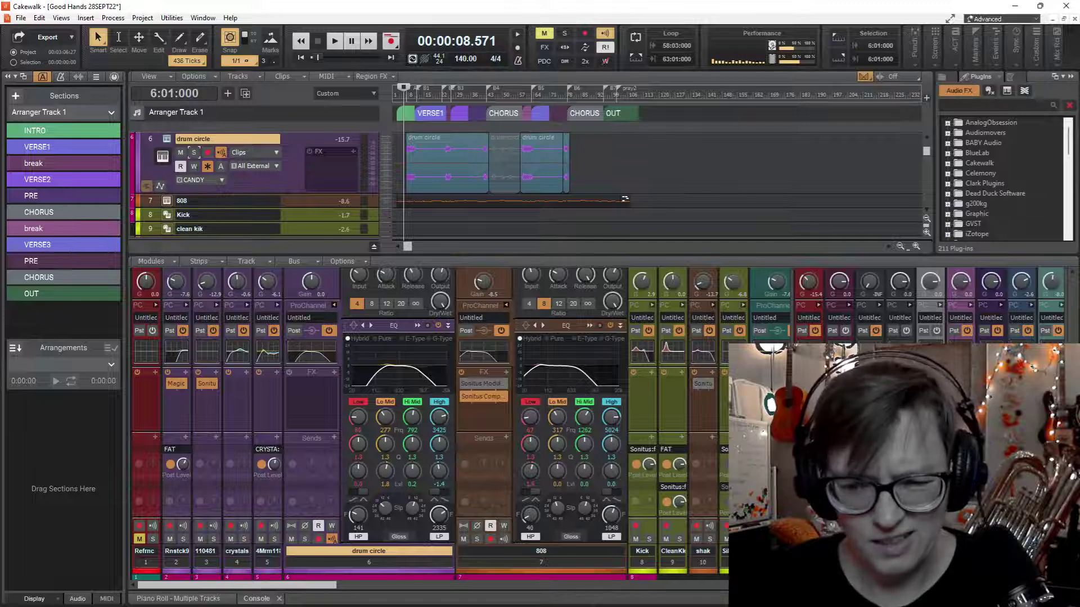
Move the CANDY bus between the CRYST and REVERB buses in the console and expand its ProChannel.
left_click_drag(793, 420, 485, 420)
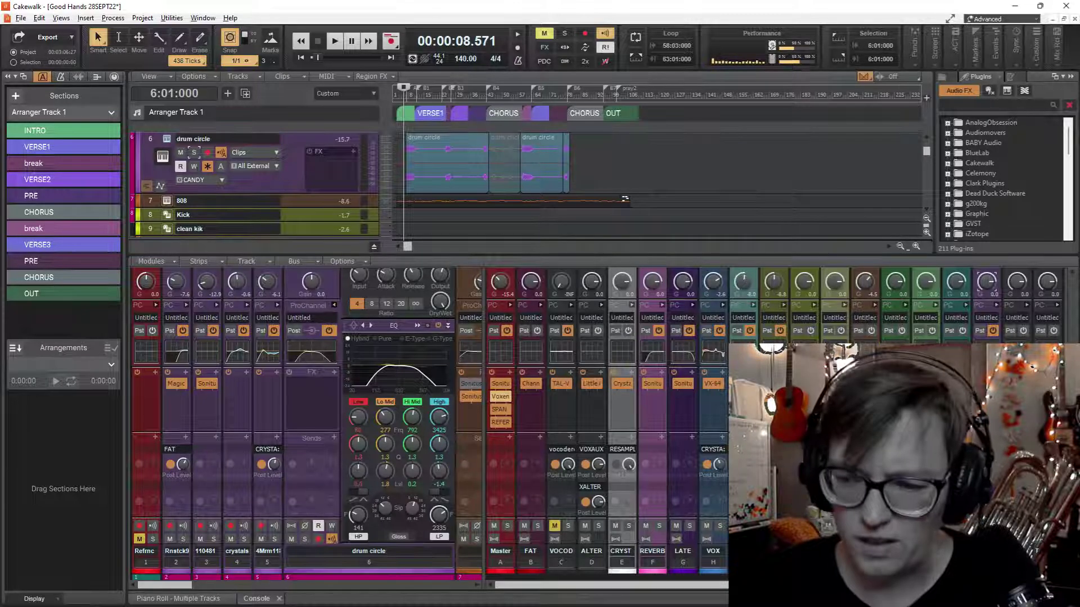
left_click(656, 456)
key("ctrl+z")
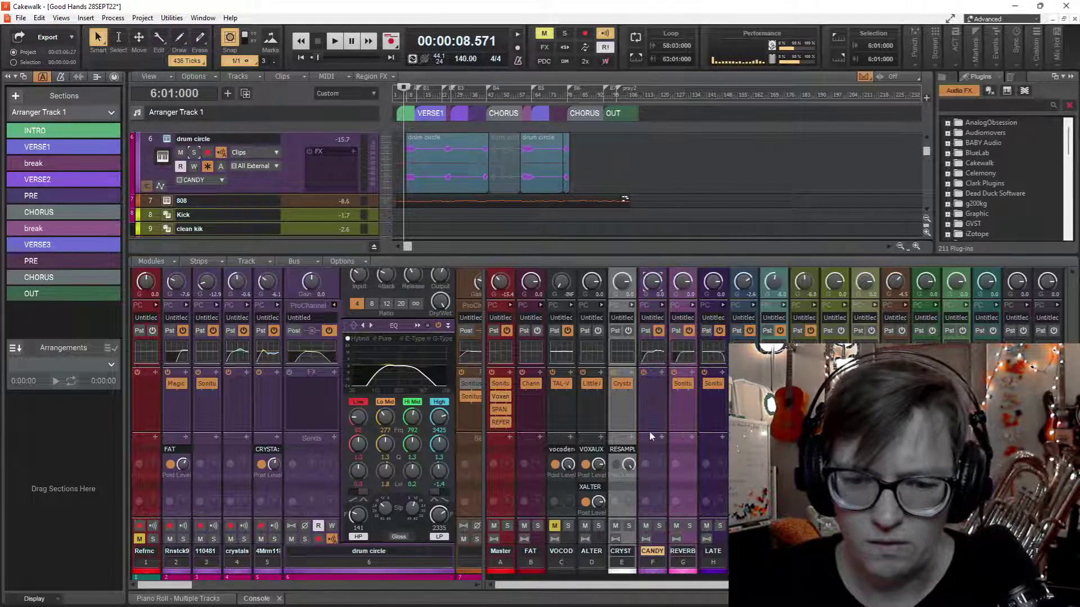
scroll(649, 431, "up", 3)
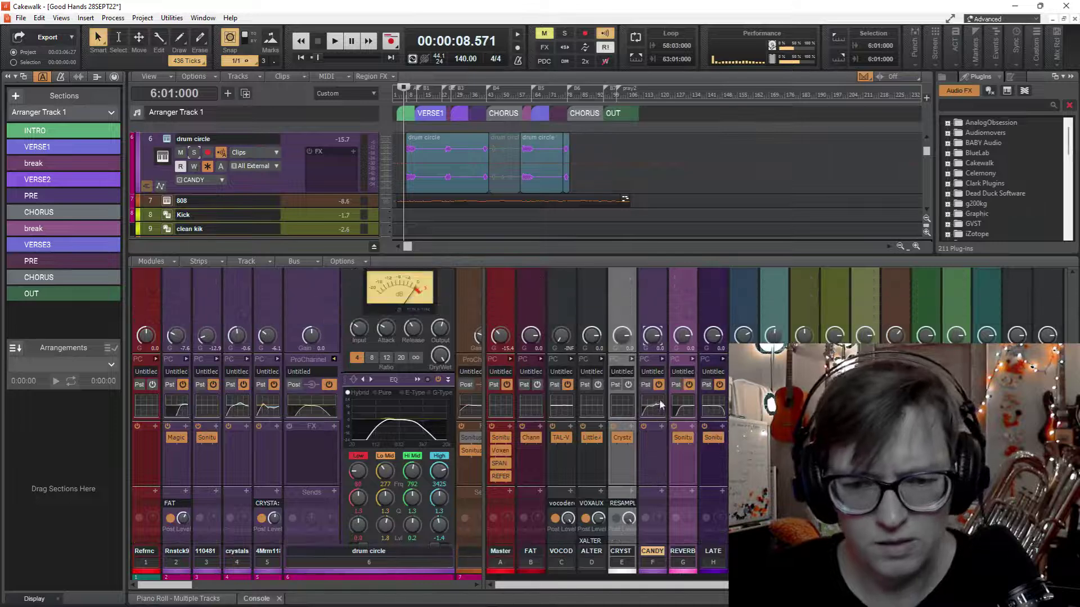
left_click(663, 358)
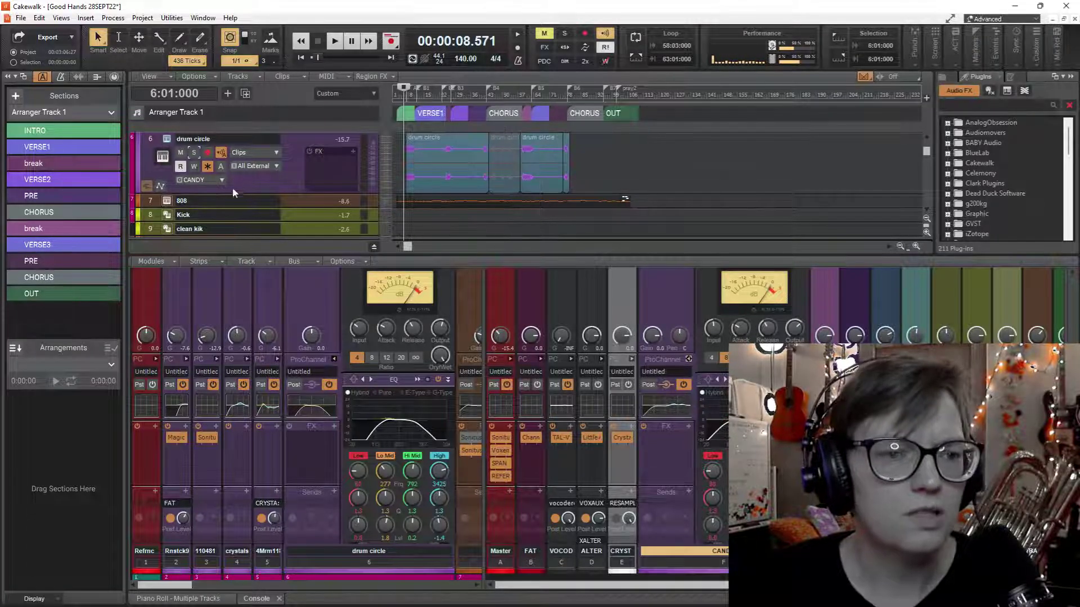
Duplicate the 4 - Marimba (118) track once with only its properties, starting at track 6.
scroll(282, 191, "up", 3)
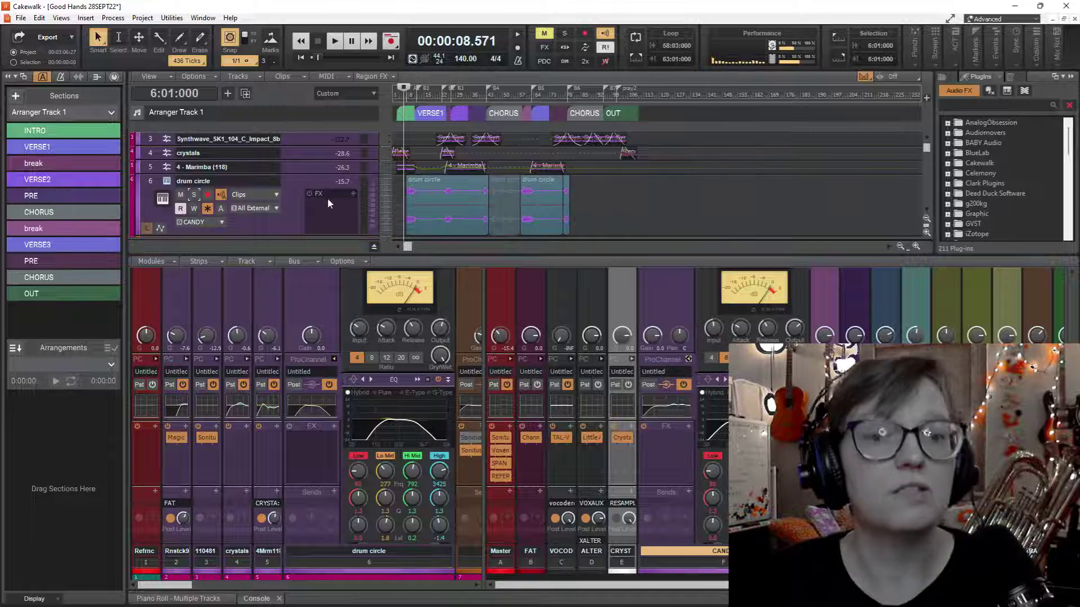
scroll(293, 169, "down", 3)
left_click(292, 173)
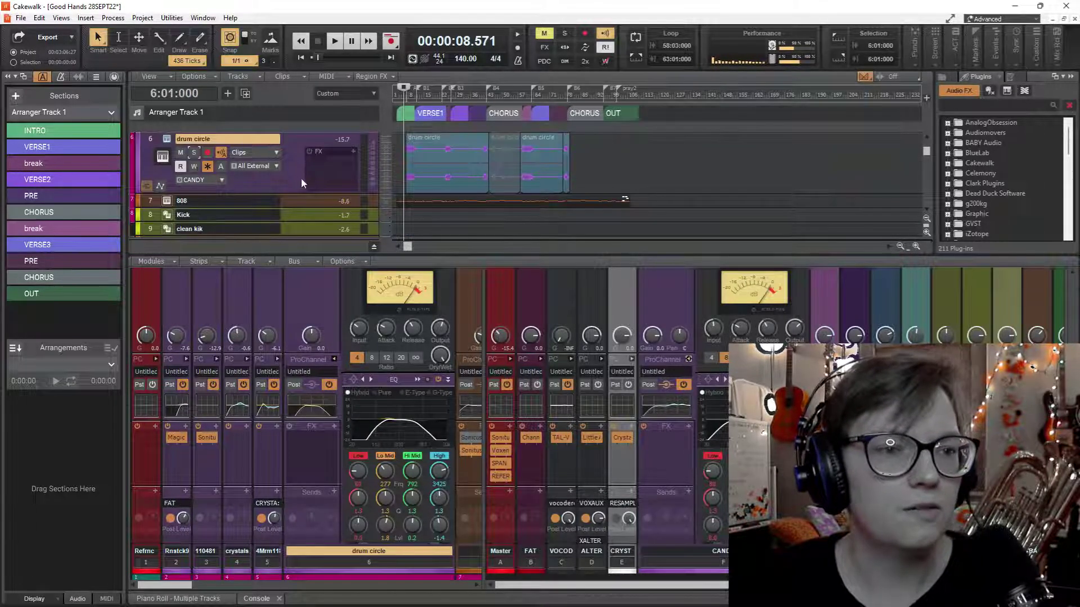
scroll(288, 185, "up", 5)
left_click(286, 192)
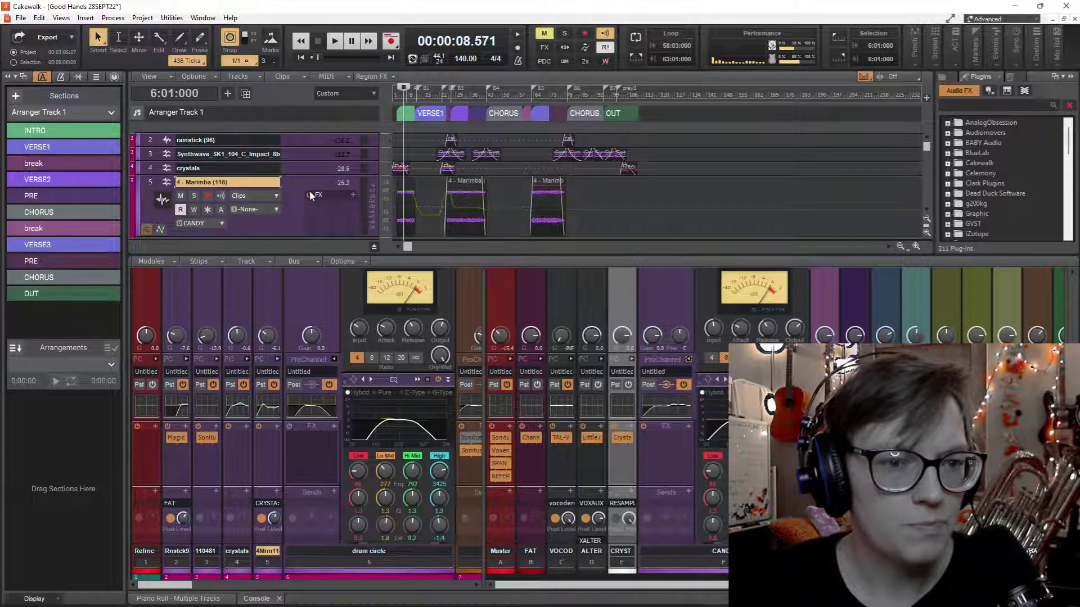
scroll(296, 211, "down", 3)
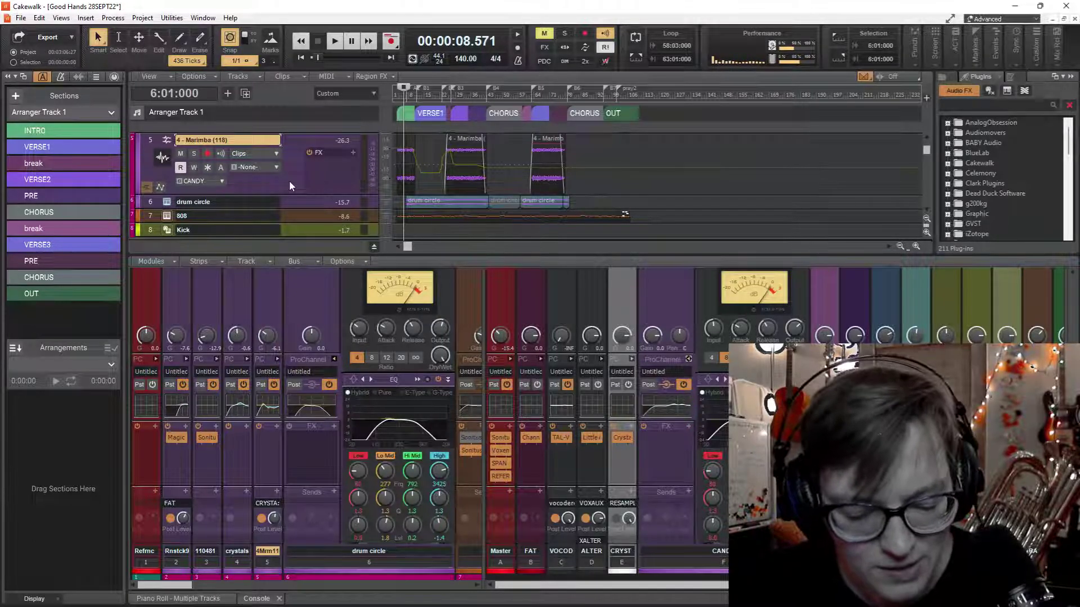
key("ctrl+d")
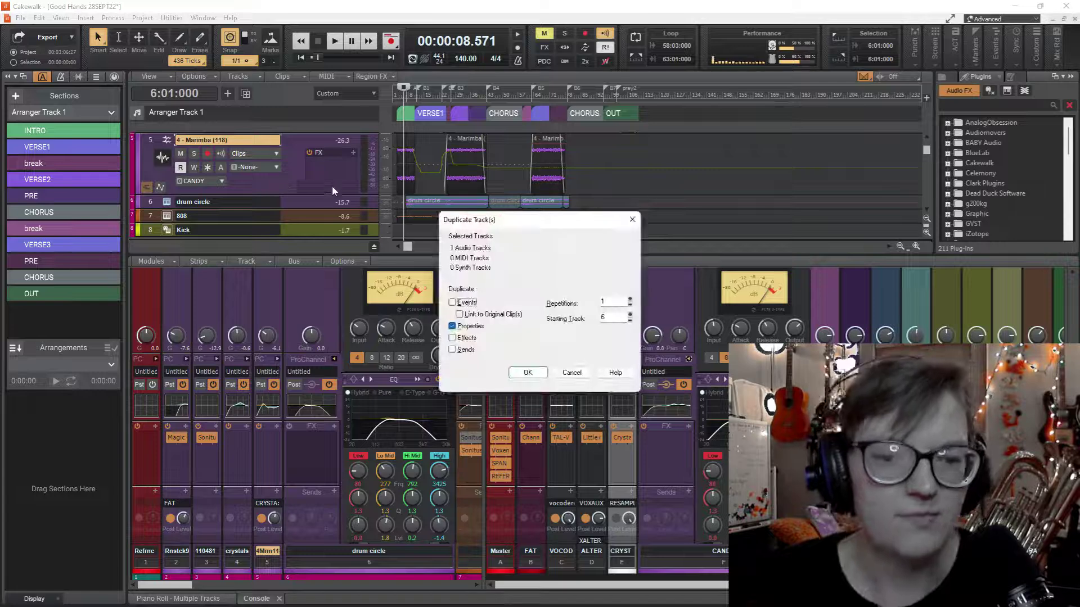
left_click(518, 369)
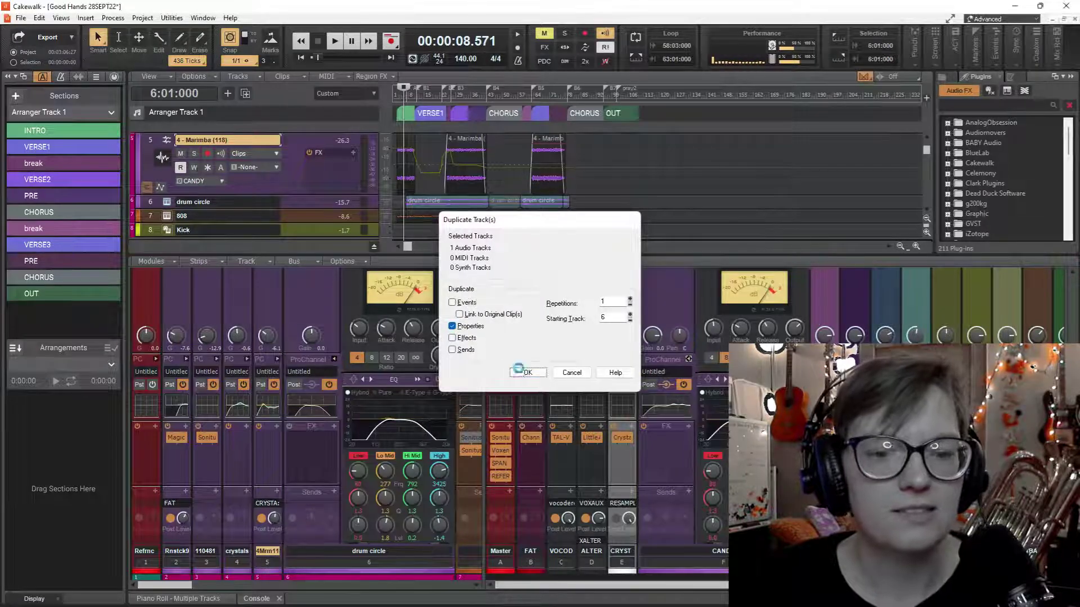
Rename the duplicated marimba track on track 6 to "drum circle audio".
left_click(241, 202)
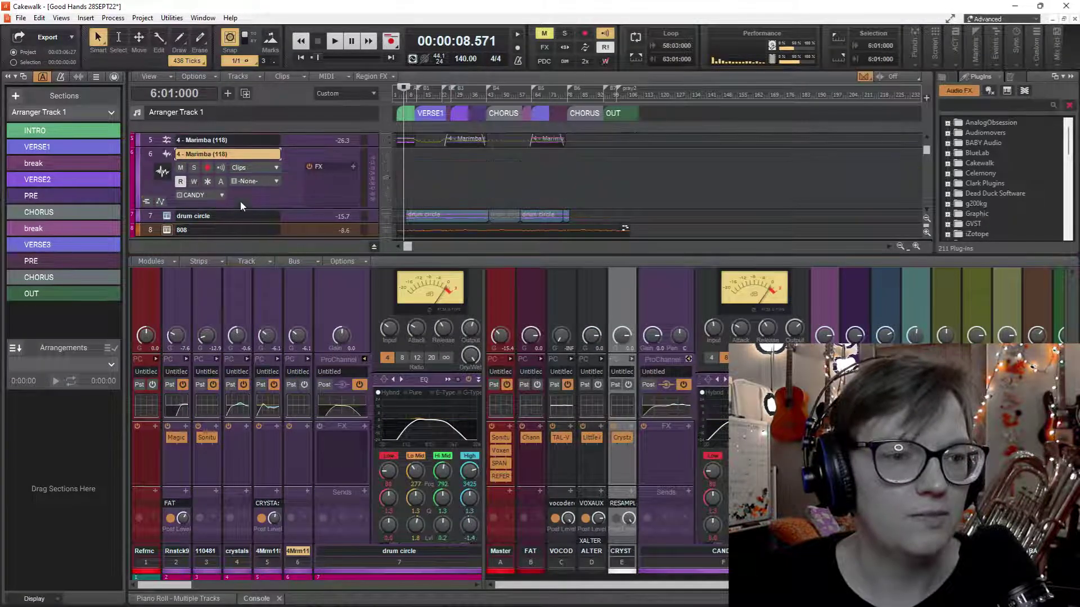
double_click(229, 153)
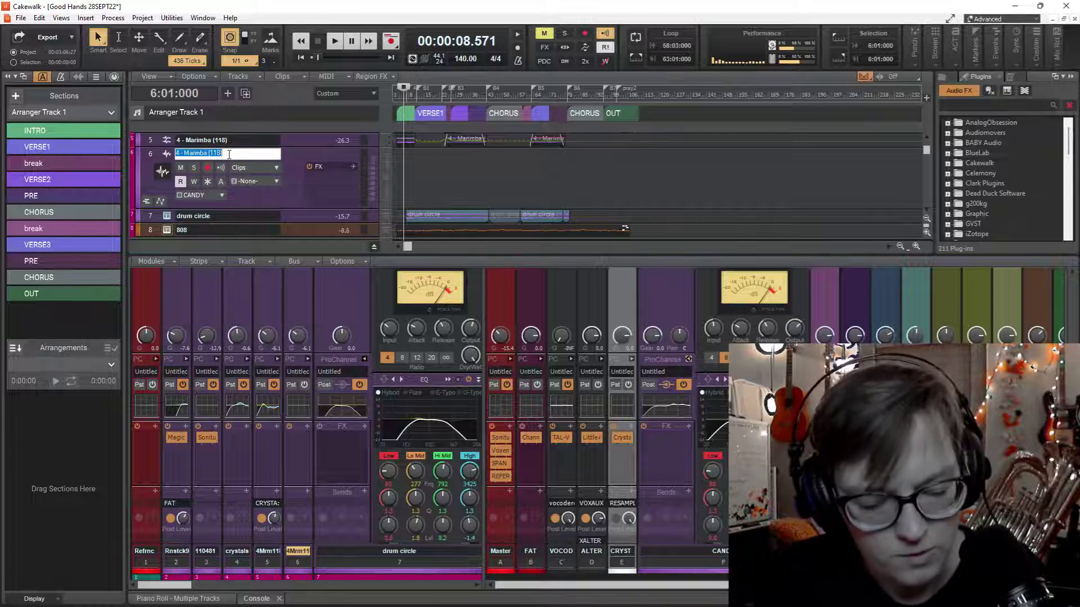
type("drum cir")
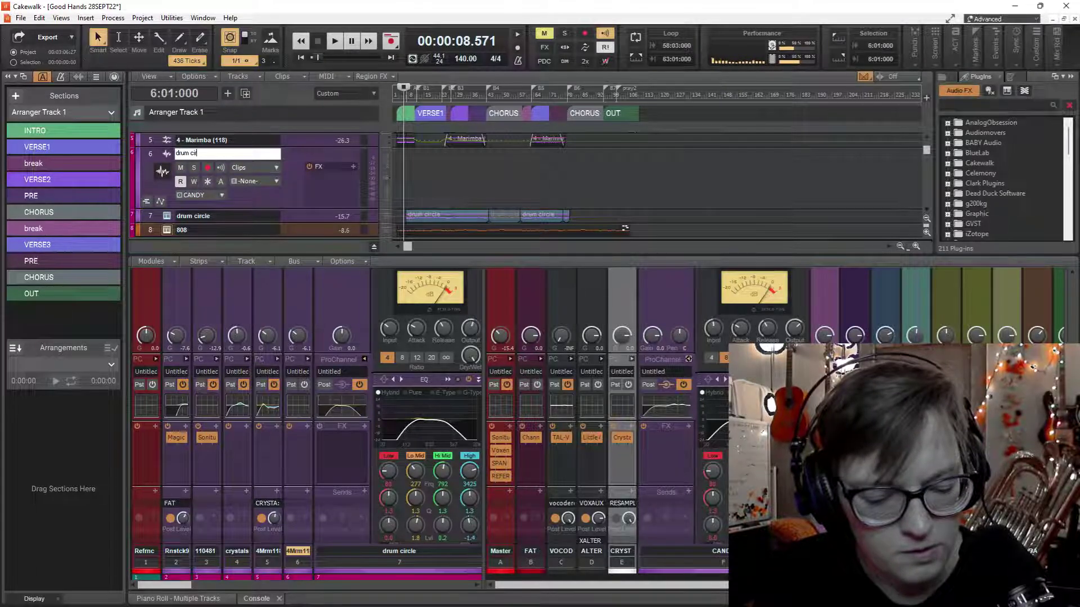
type("cle audio")
key("Return")
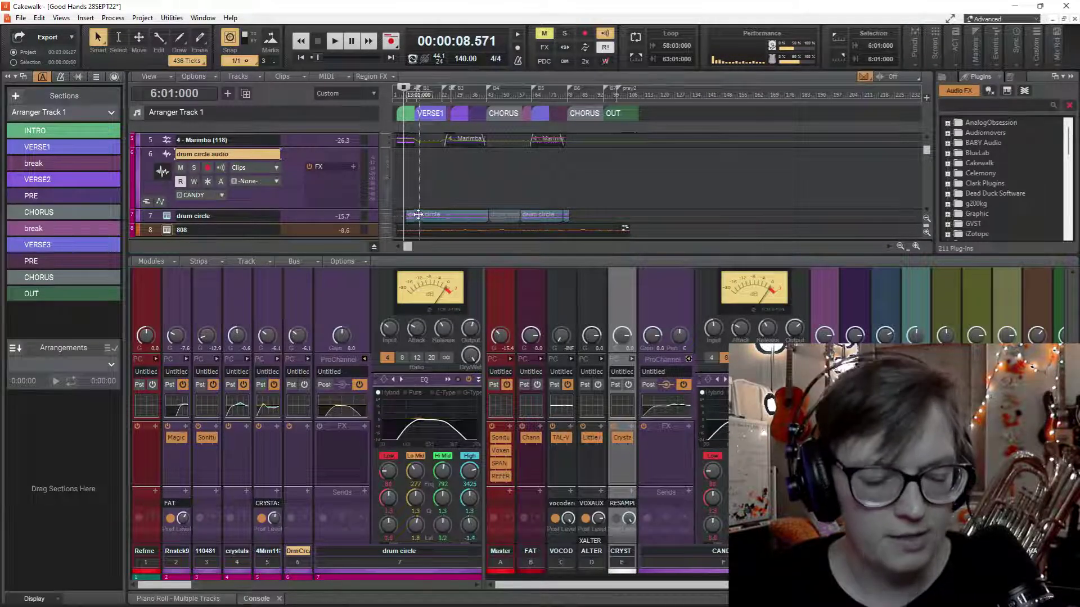
Enlarge the track area and copy the first drum circle clip, starting at bar 7, onto the drum circle audio track at the same time position.
scroll(418, 215, "up", 5, "ctrl")
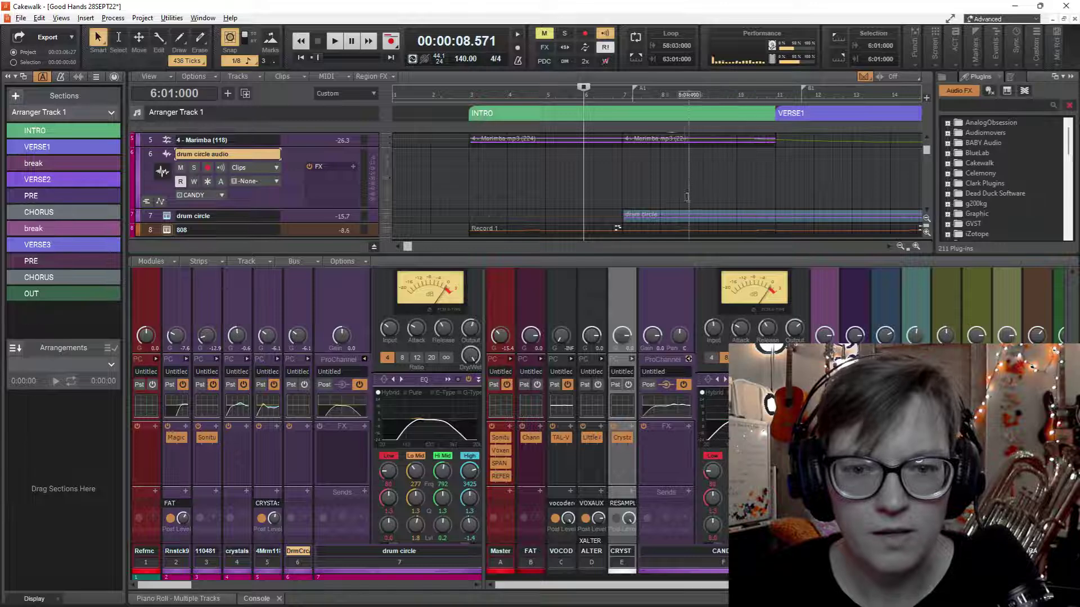
scroll(634, 196, "up", 3)
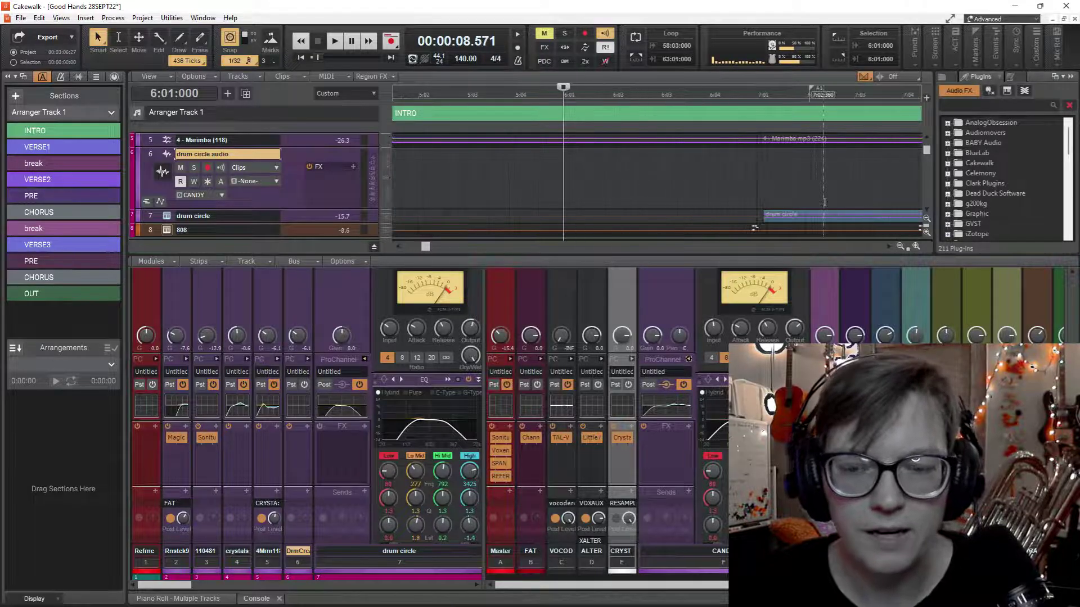
scroll(634, 196, "right", 3)
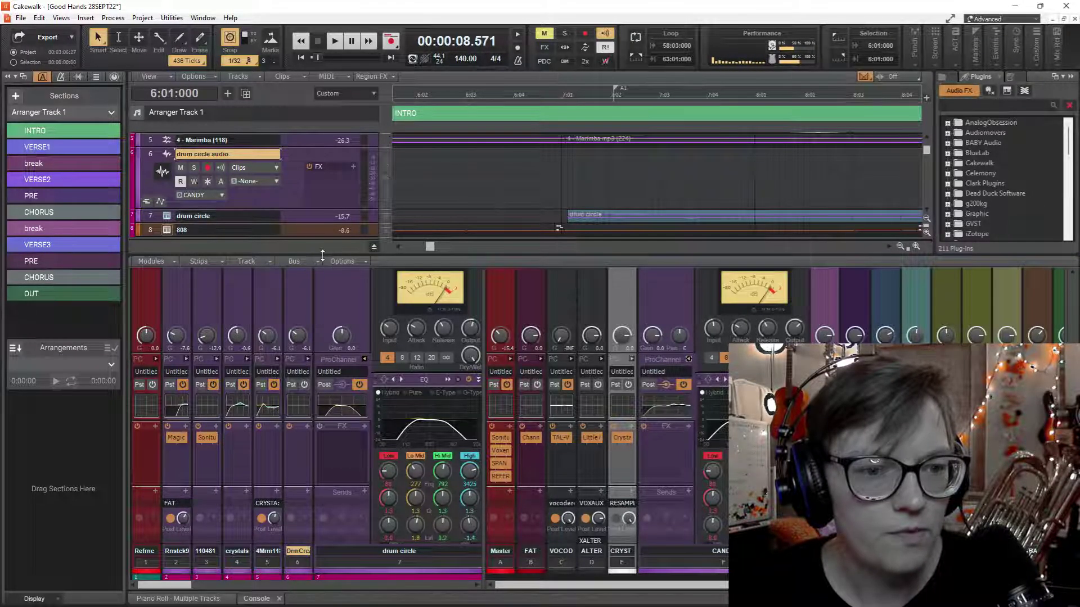
left_click_drag(321, 274, 324, 311)
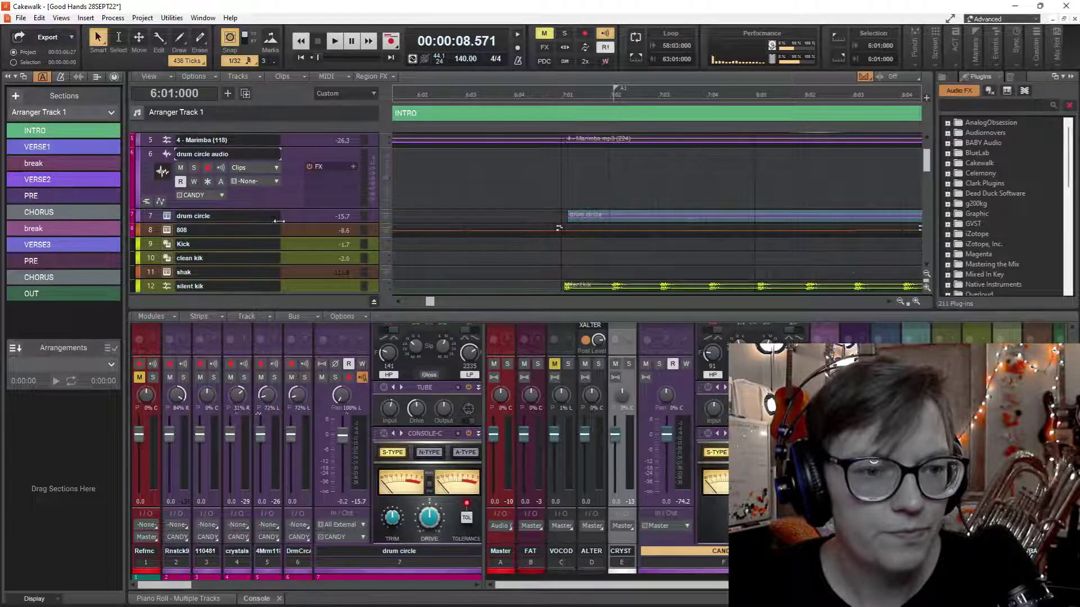
left_click_drag(289, 223, 292, 238)
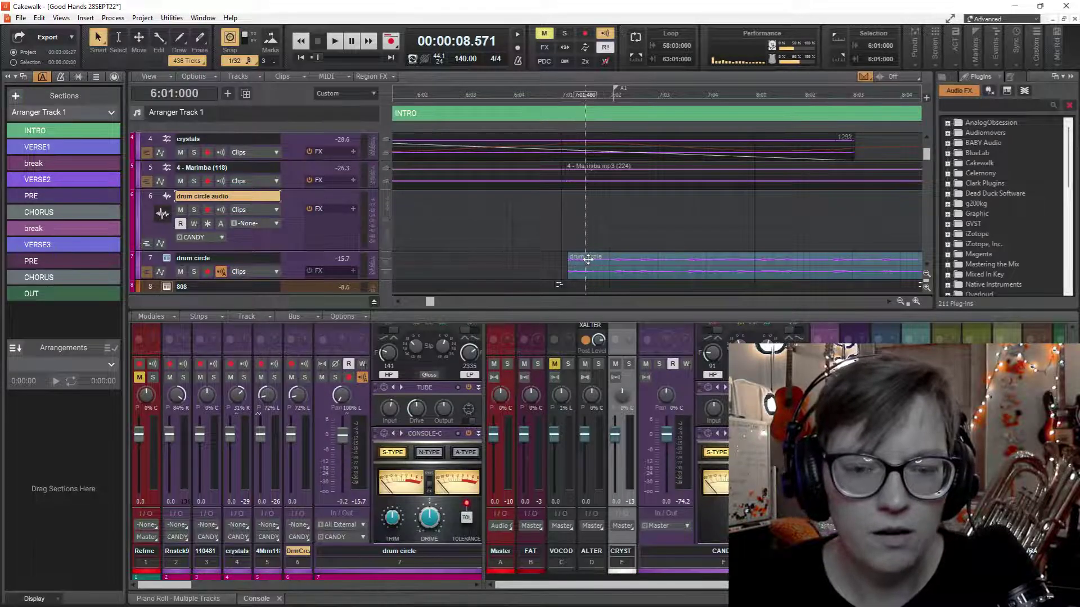
left_click_drag(591, 260, 592, 239)
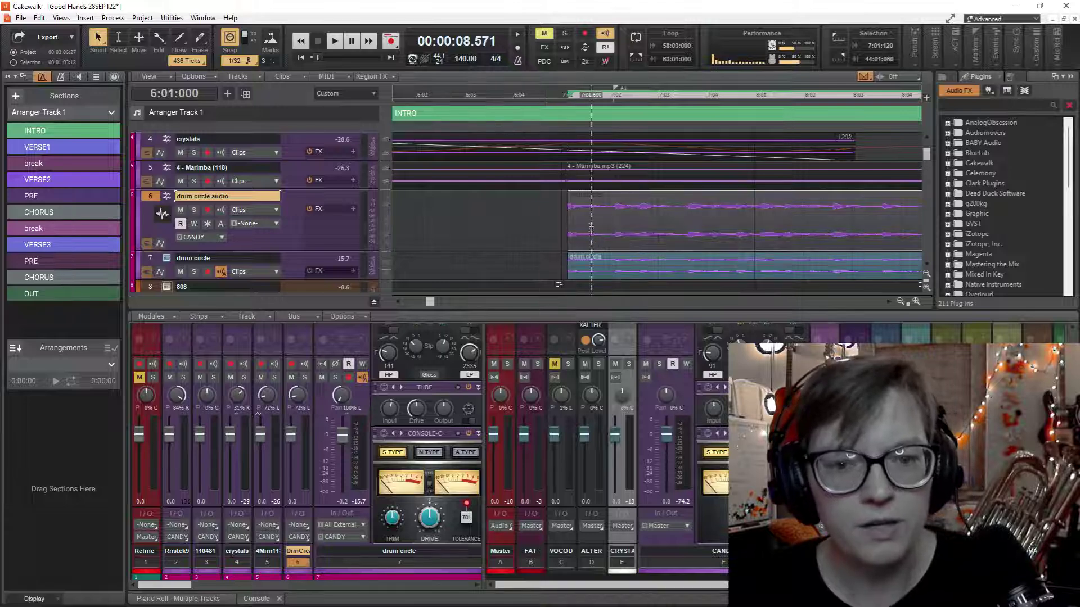
Copy the drum circle clip that starts at bar 58, just before the second break, straight onto the drum circle audio track.
scroll(591, 231, "up", 2)
scroll(675, 228, "right", 5)
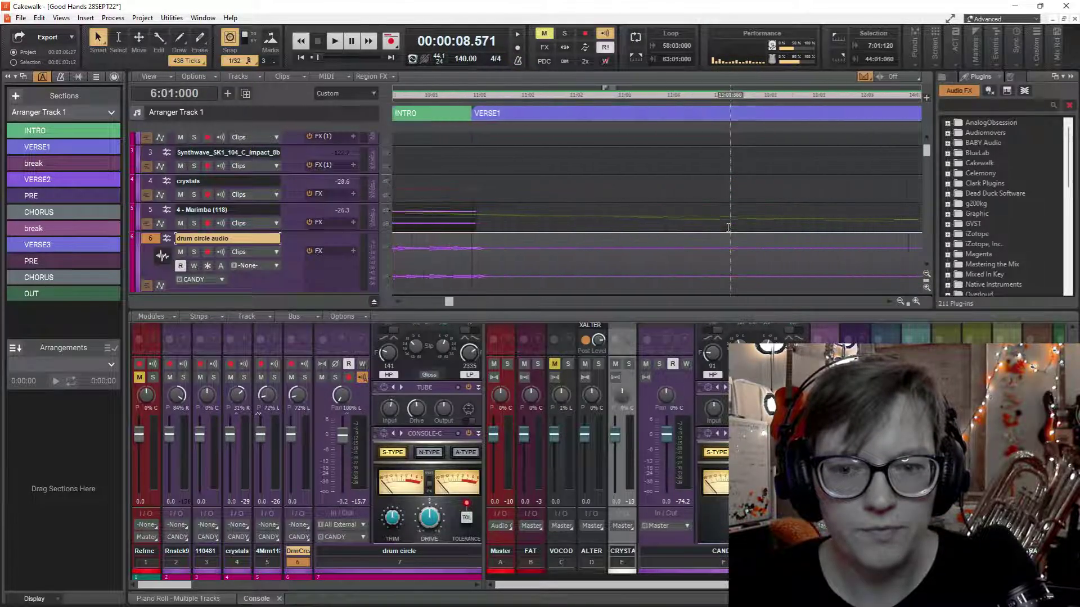
scroll(728, 228, "right", 5)
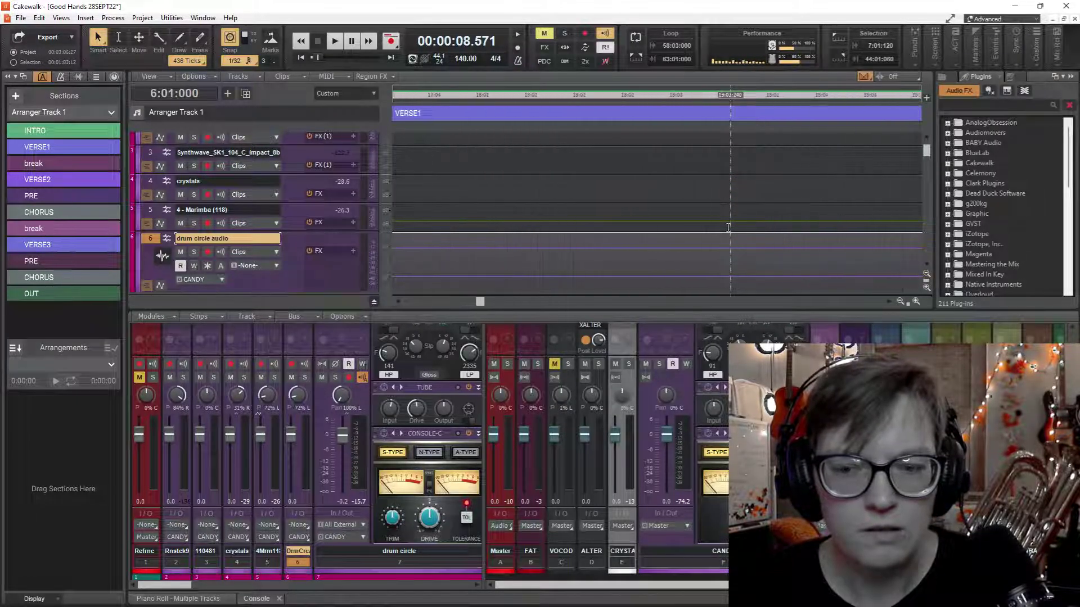
scroll(728, 227, "right", 5)
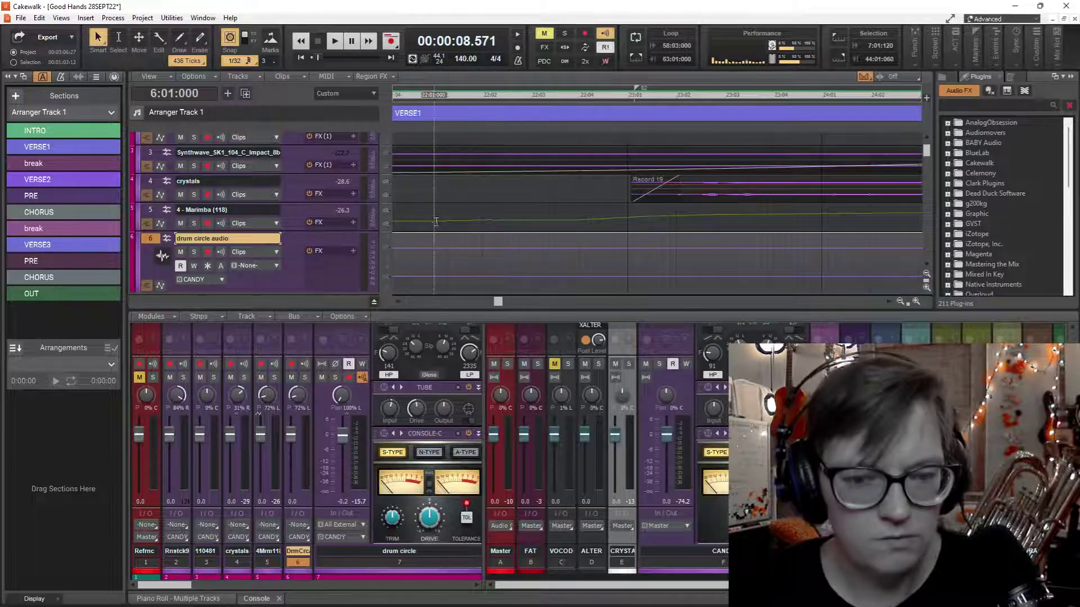
scroll(436, 221, "down", 3)
scroll(455, 185, "up", 2)
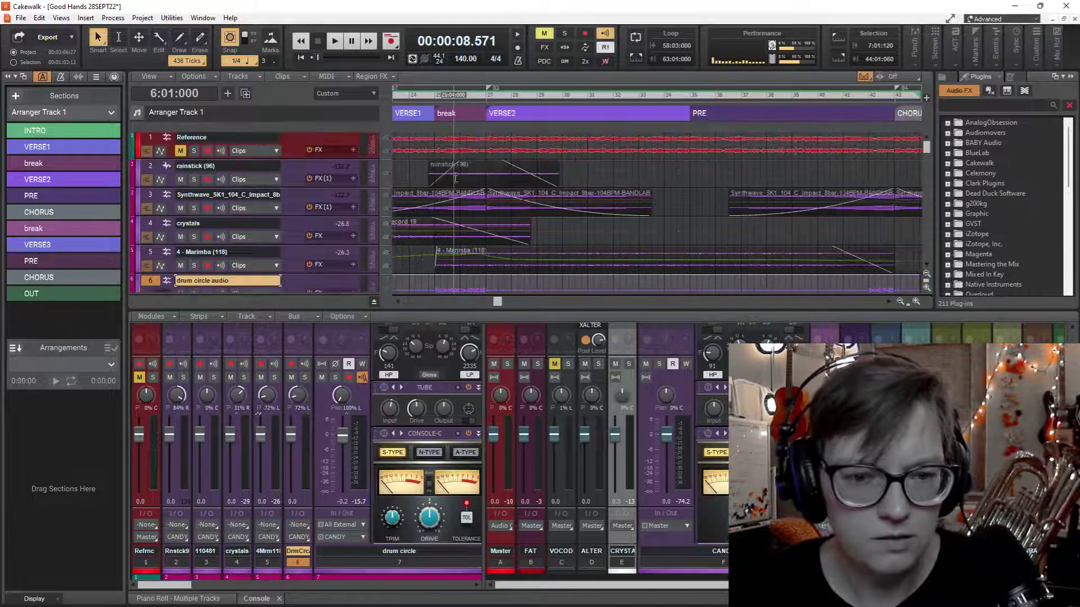
scroll(456, 179, "left", 8)
scroll(526, 250, "down", 3)
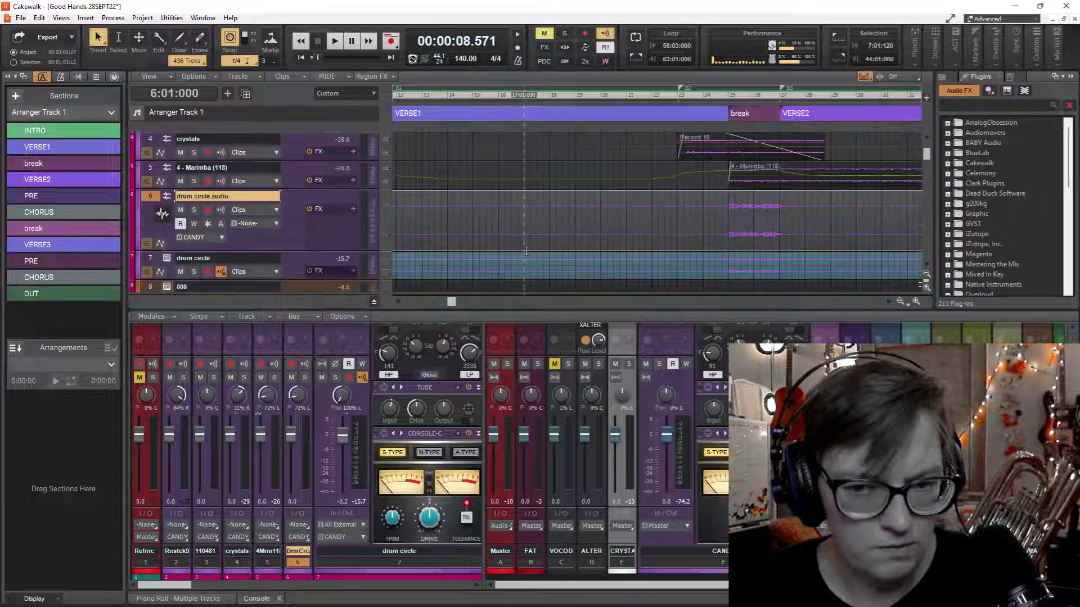
scroll(567, 214, "down", 3)
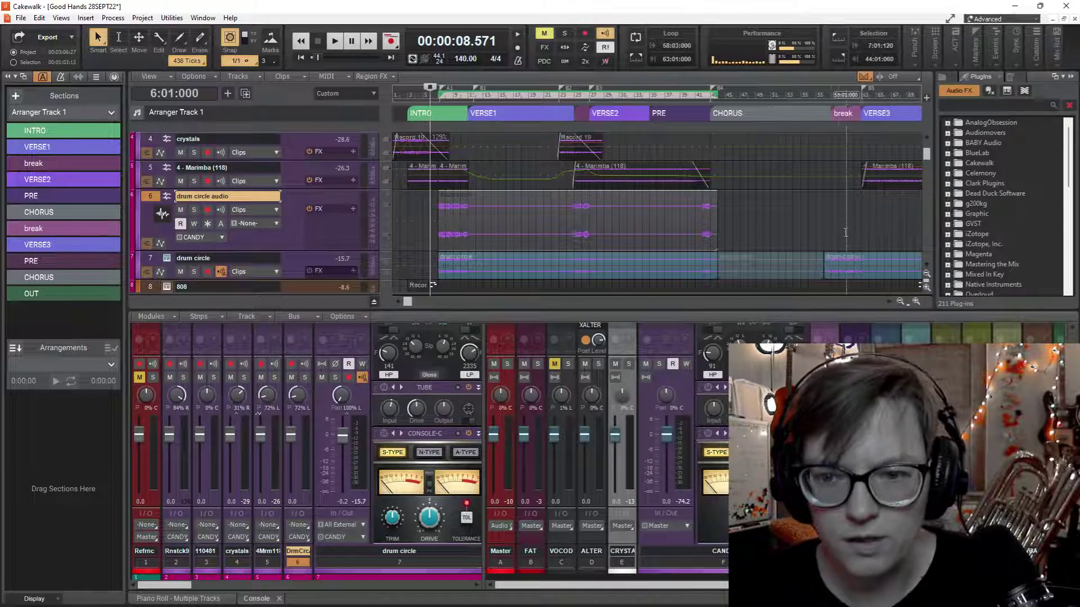
left_click(836, 248)
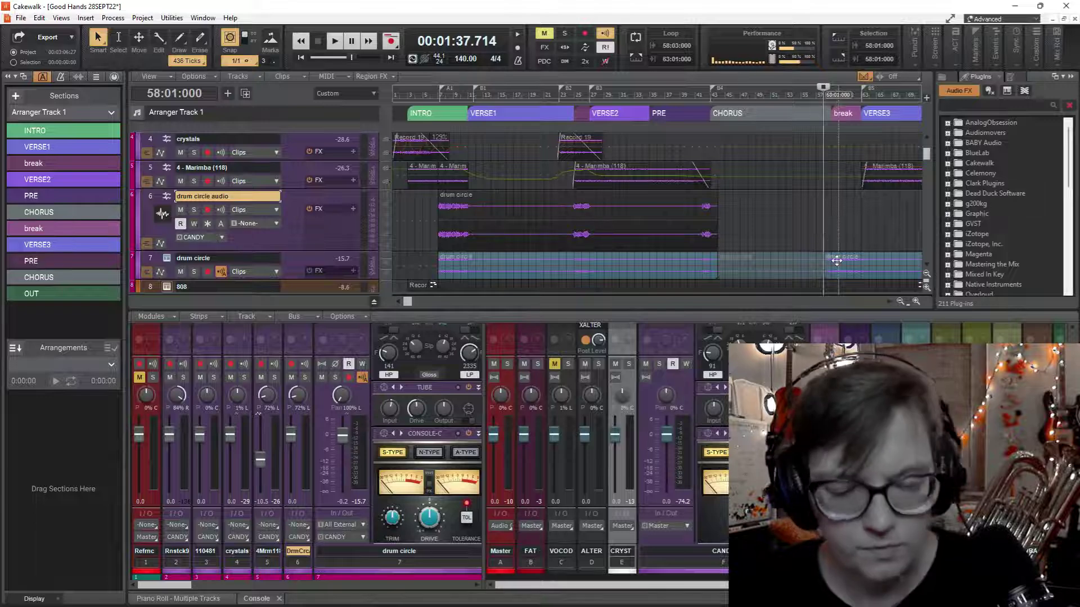
scroll(837, 261, "up", 3)
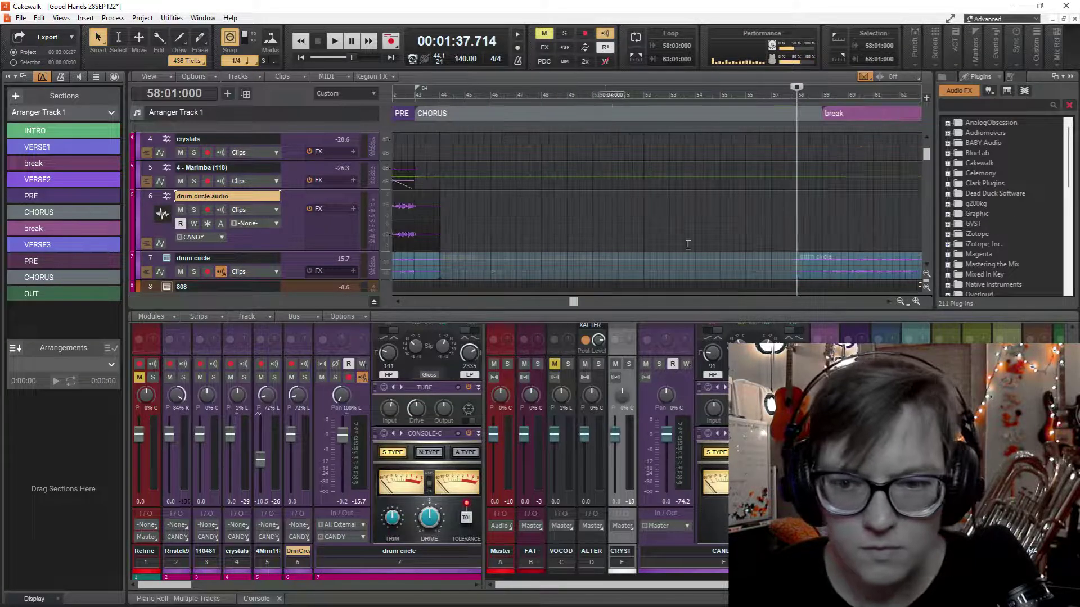
scroll(687, 244, "up", 3)
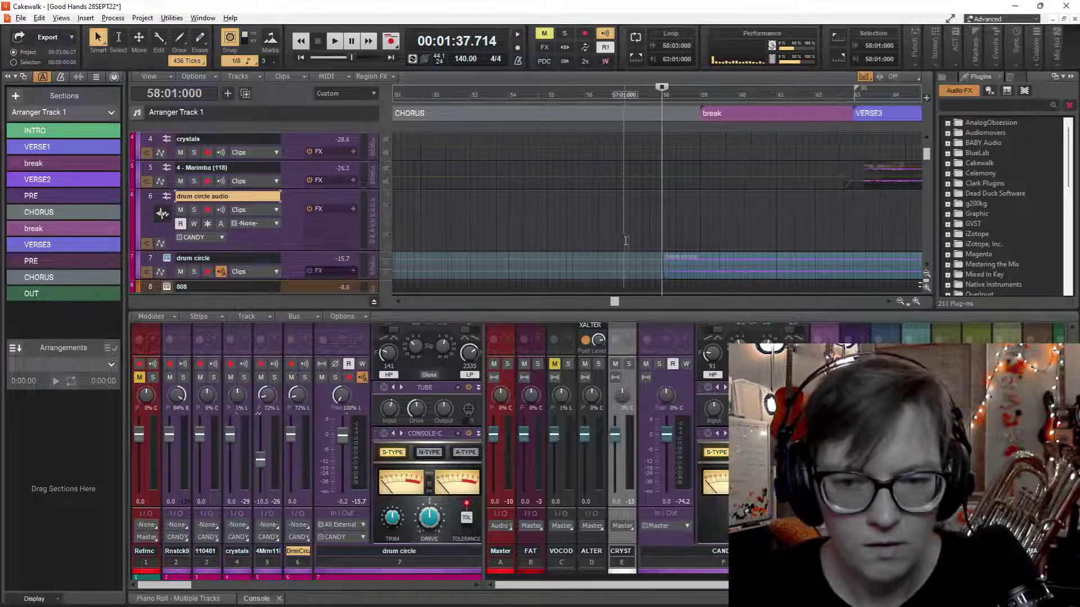
scroll(626, 241, "up", 5)
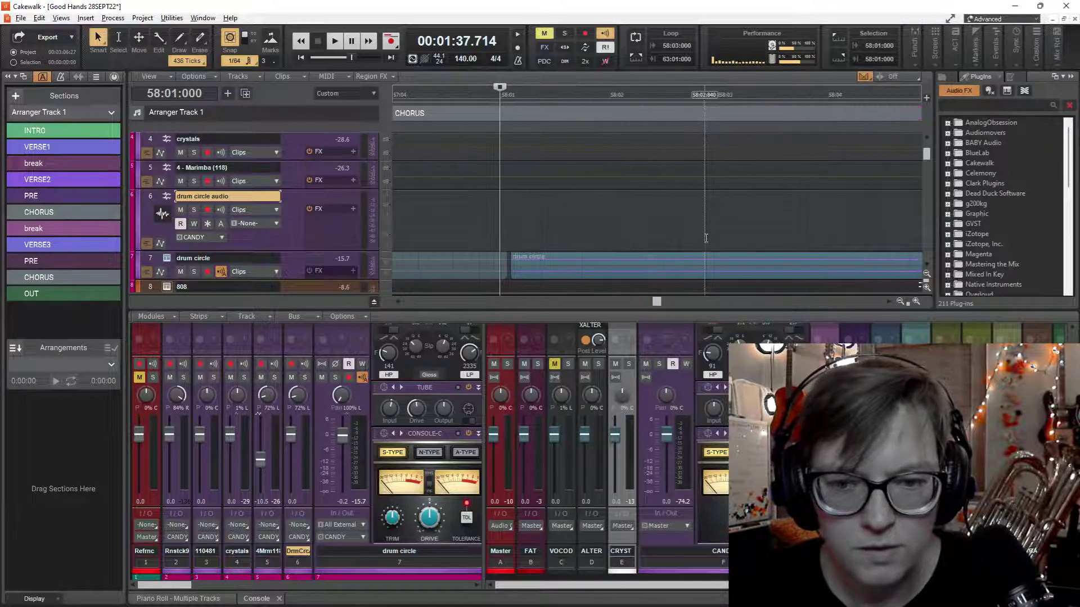
scroll(531, 238, "up", 2)
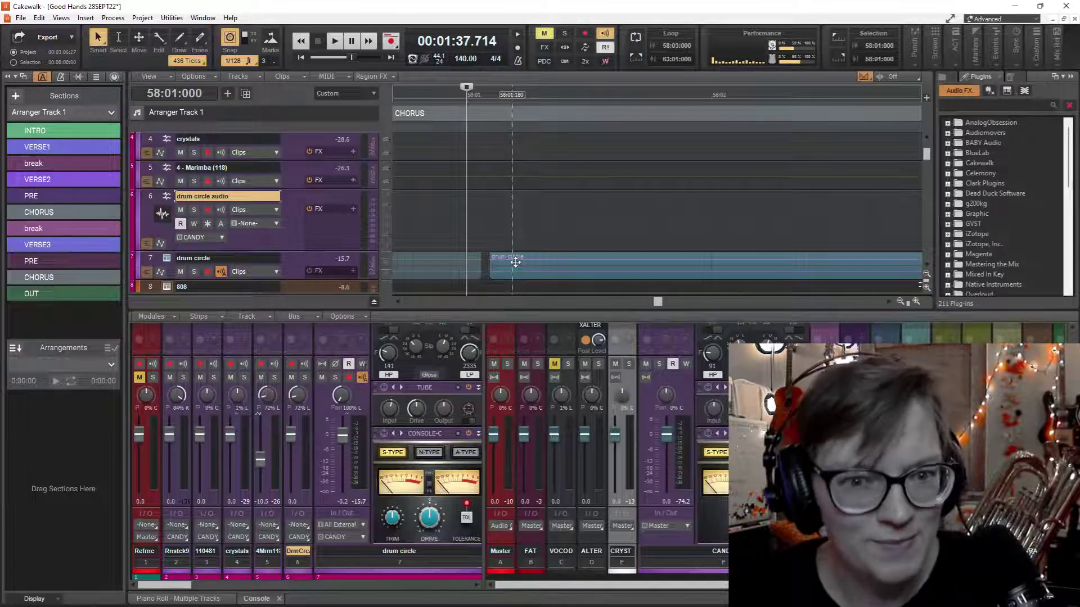
left_click_drag(518, 260, 518, 241)
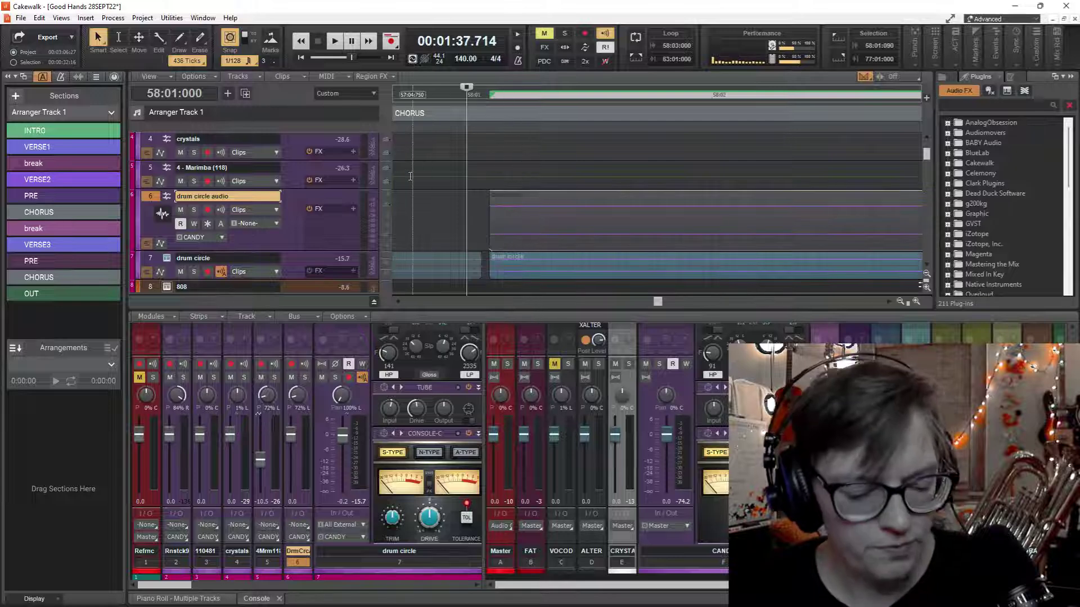
Copy the last drum circle clip, starting at 77:01 near the end of the second PRE section, onto drum circle audio at the same time.
scroll(410, 176, "down", 5)
scroll(410, 176, "down", 3)
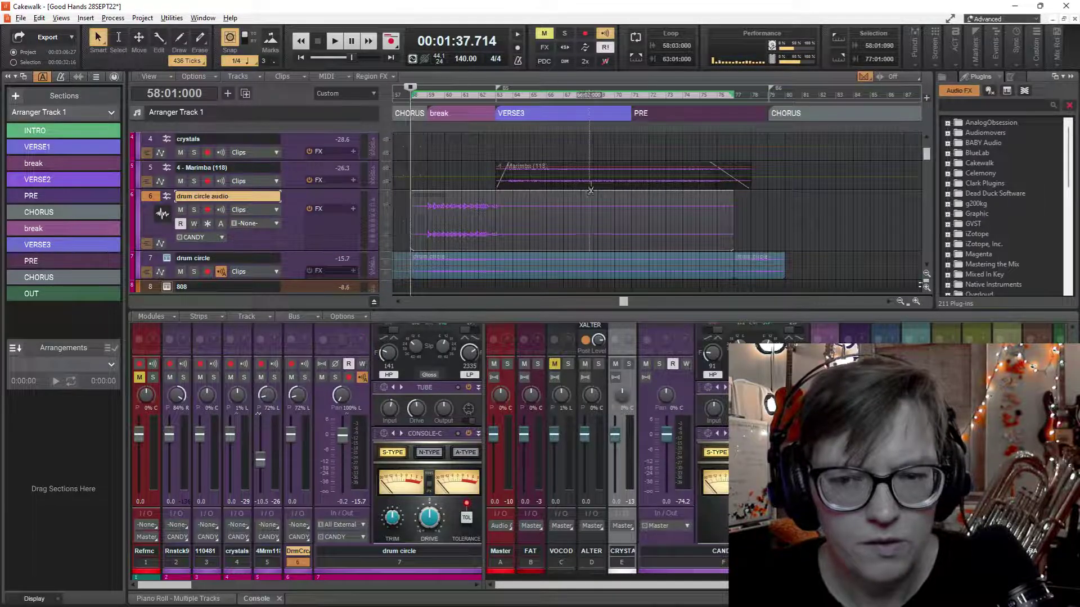
left_click(734, 232)
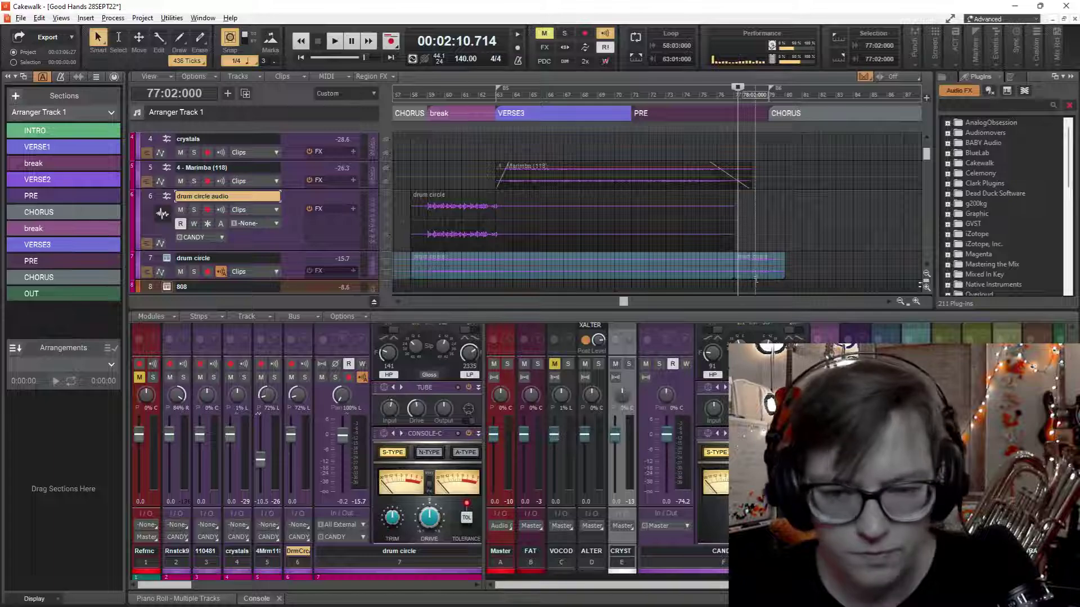
scroll(754, 274, "up", 4)
scroll(753, 274, "up", 4)
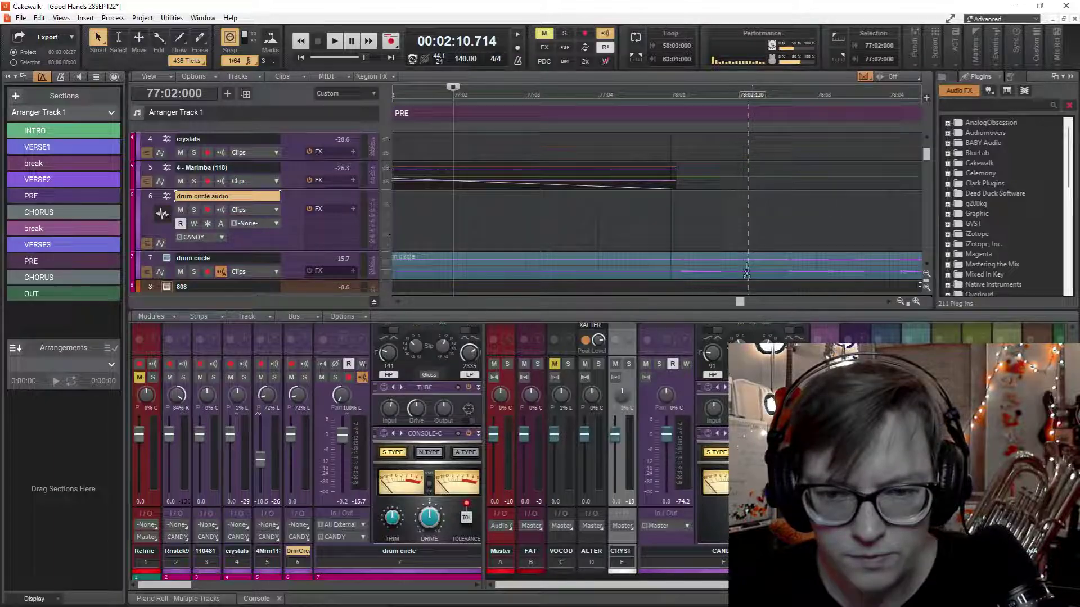
left_click(687, 259)
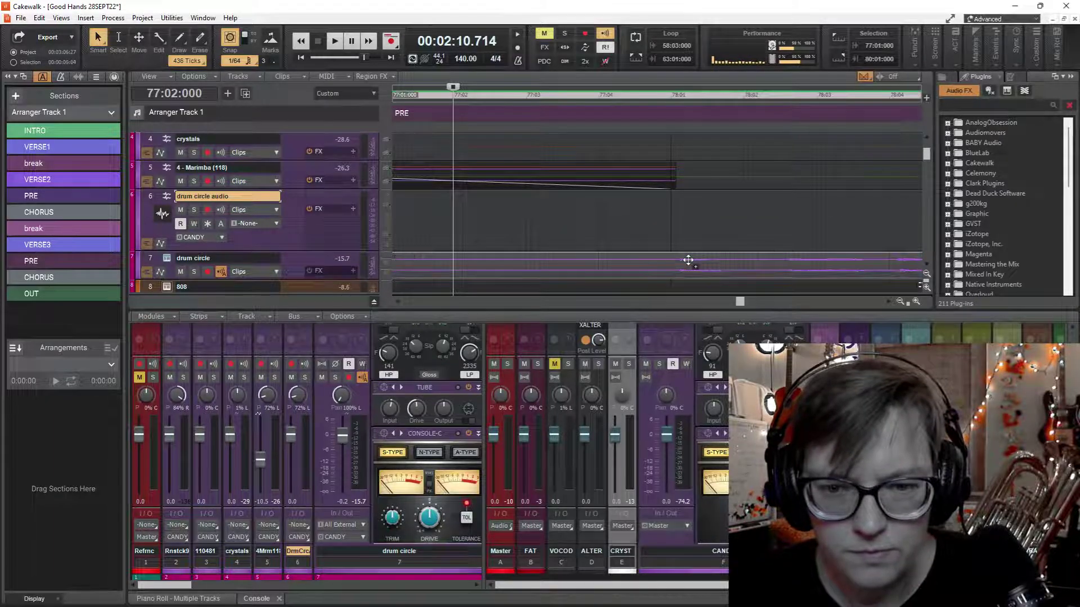
left_click_drag(687, 257, 686, 242)
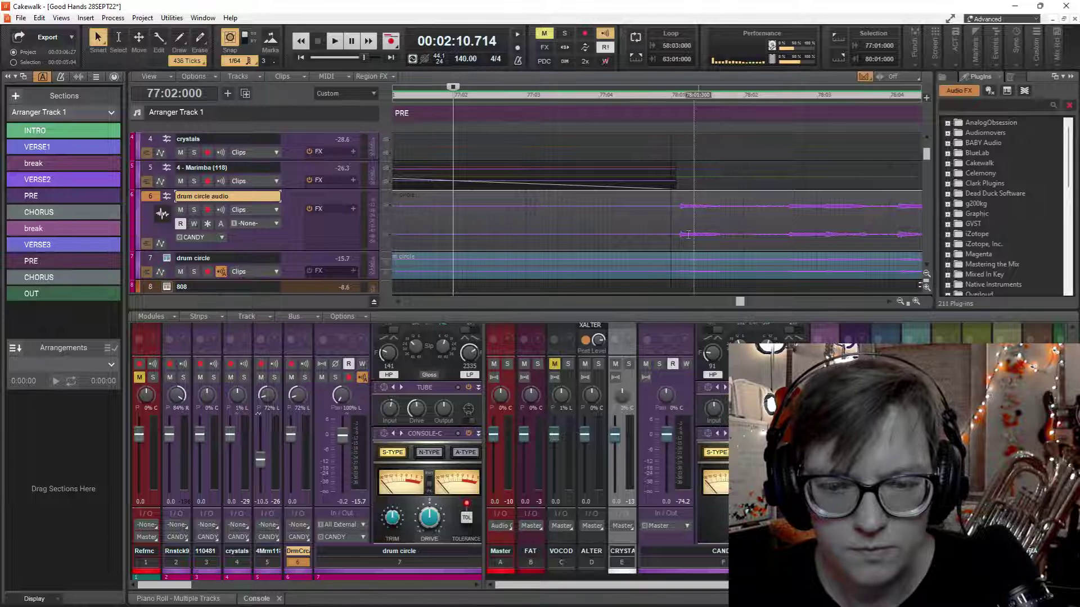
Copy the chorus drum circle clip starting at bar 44 onto drum circle audio at the same time, and mute the original drum circle track.
scroll(559, 227, "down", 4)
scroll(559, 227, "down", 3)
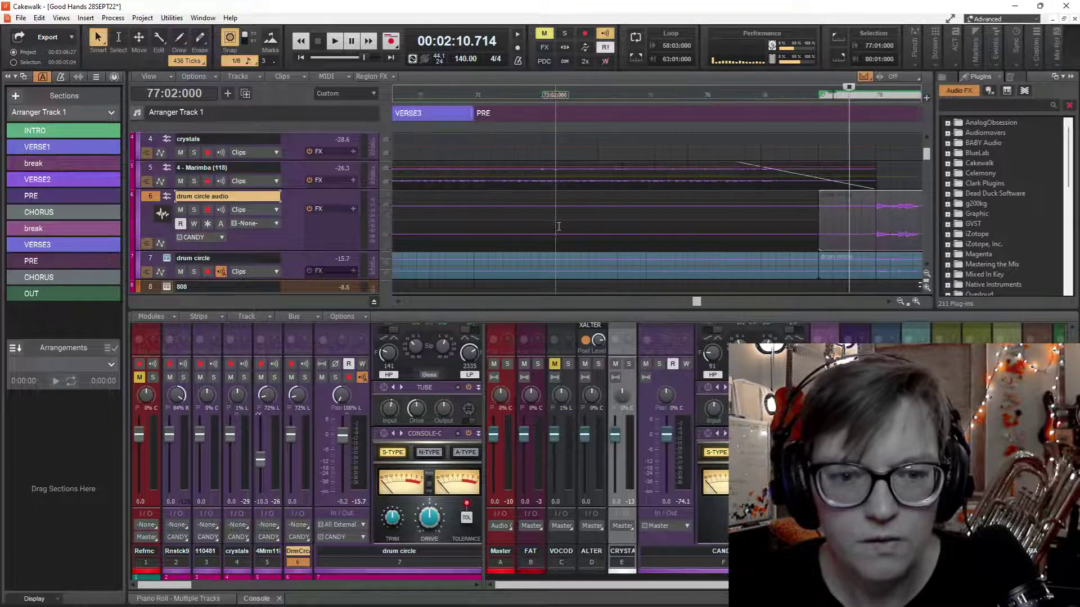
scroll(556, 113, "down", 3)
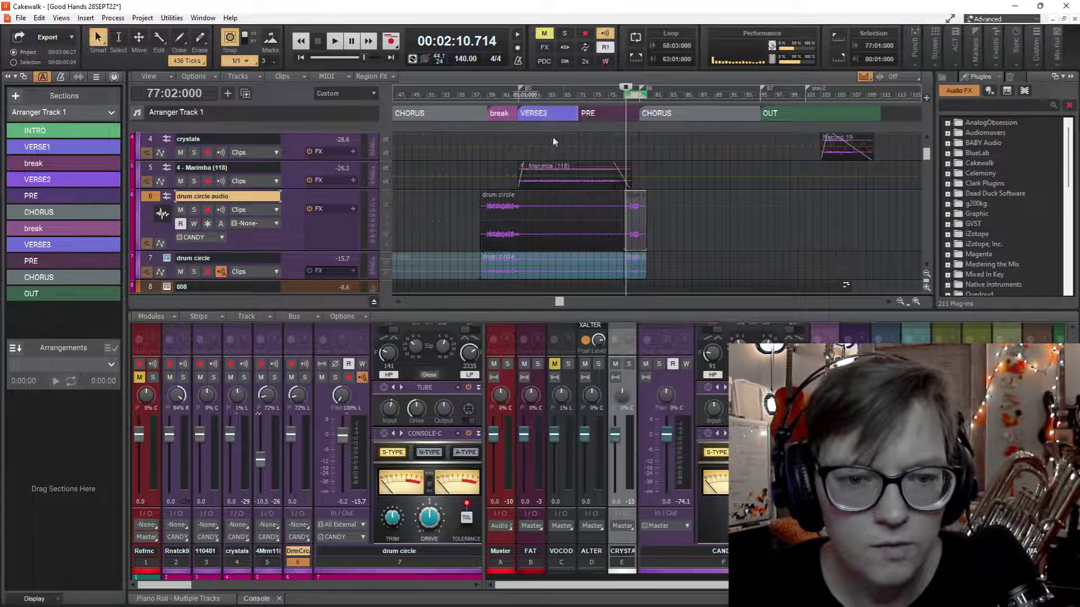
scroll(556, 214, "left", 6)
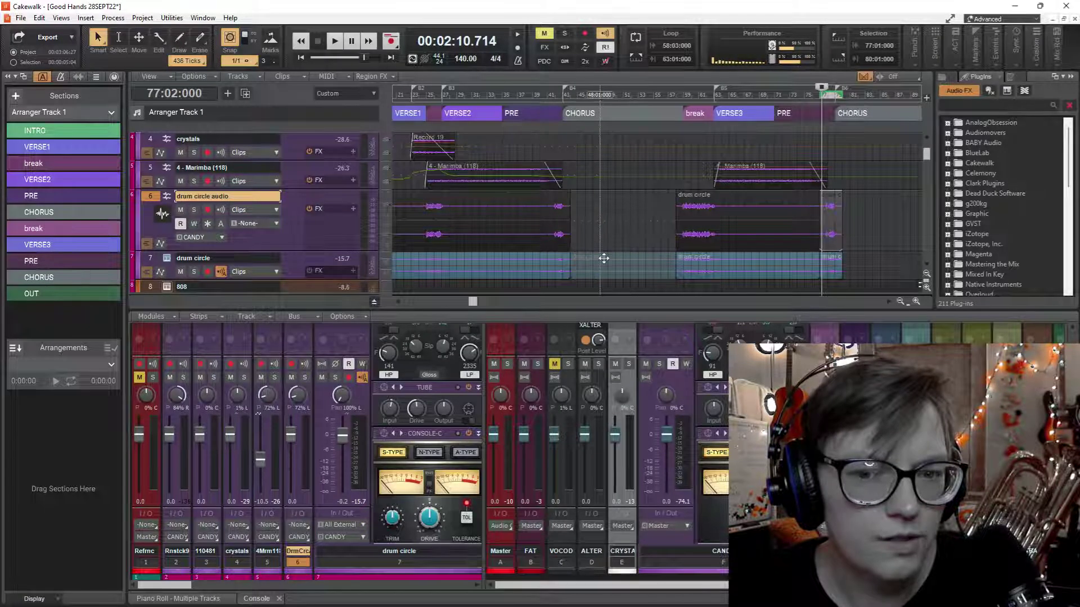
scroll(585, 261, "up", 5)
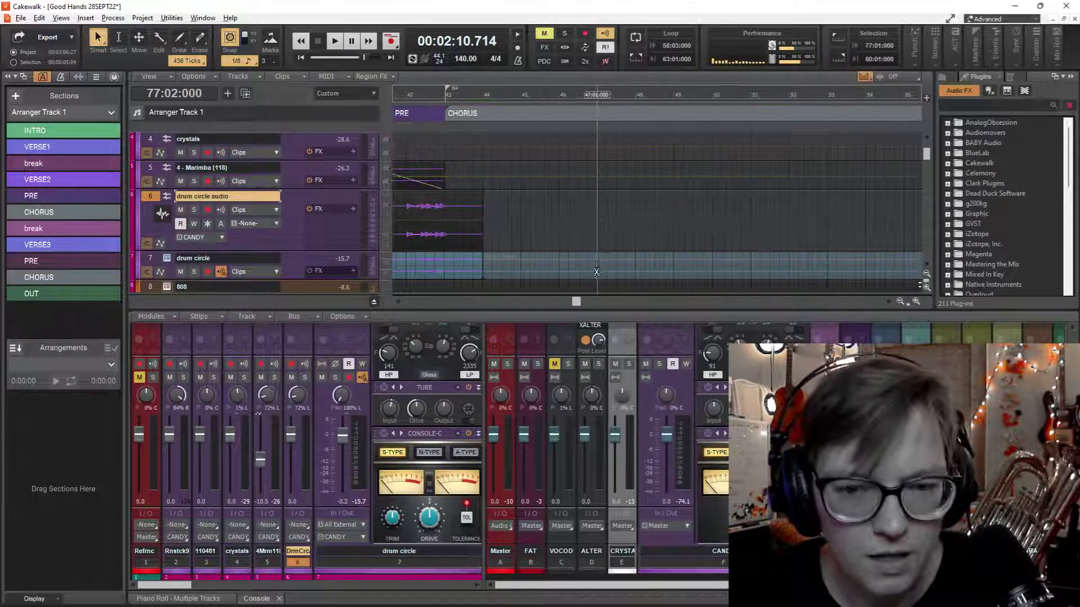
scroll(475, 259, "left", 2)
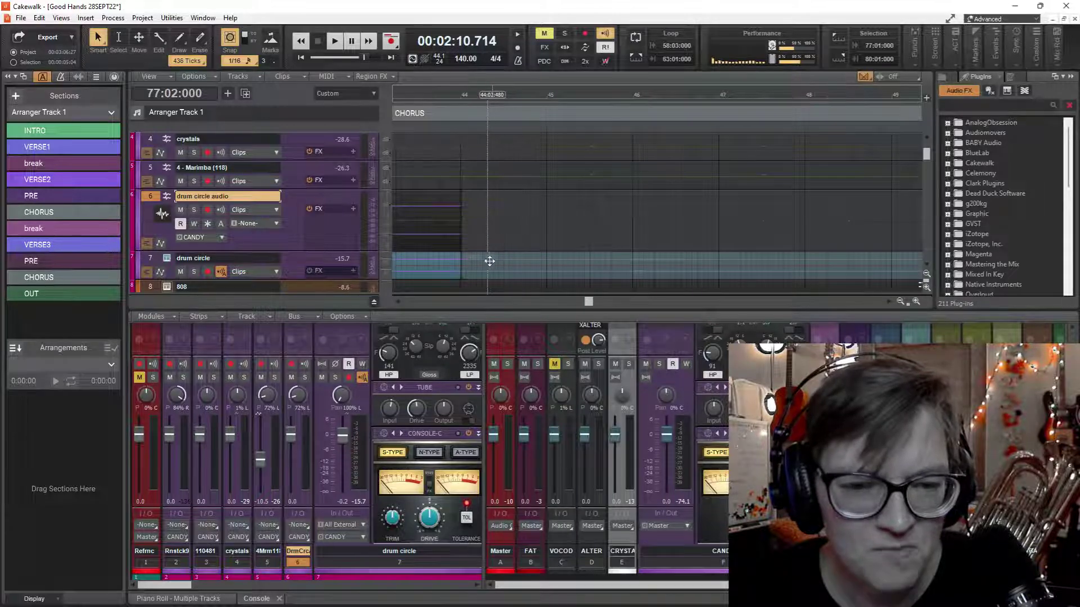
scroll(476, 261, "up", 3)
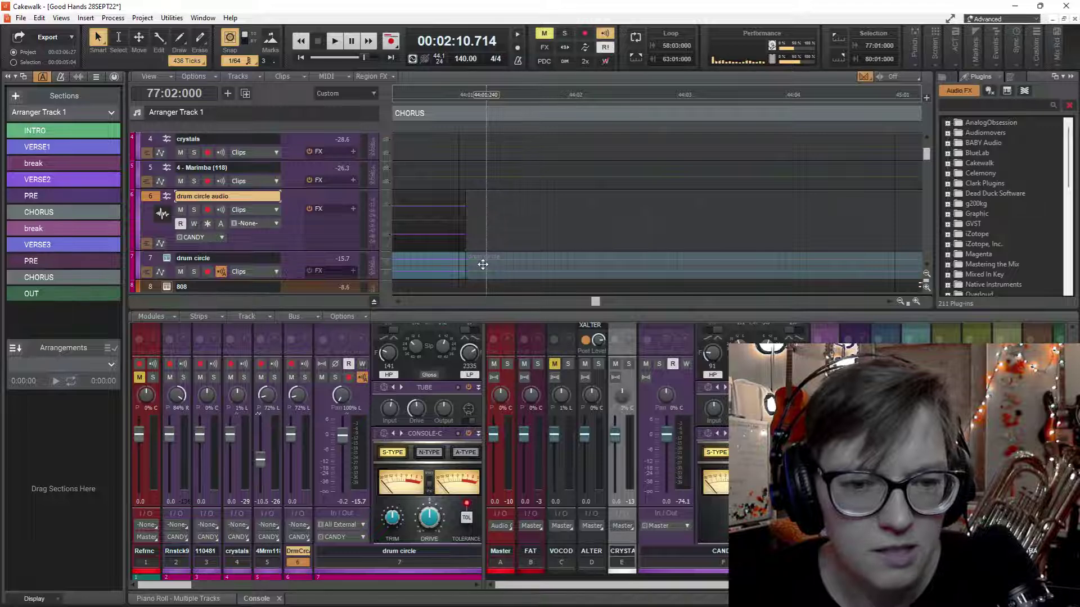
left_click_drag(486, 257, 550, 216)
scroll(550, 216, "down", 8)
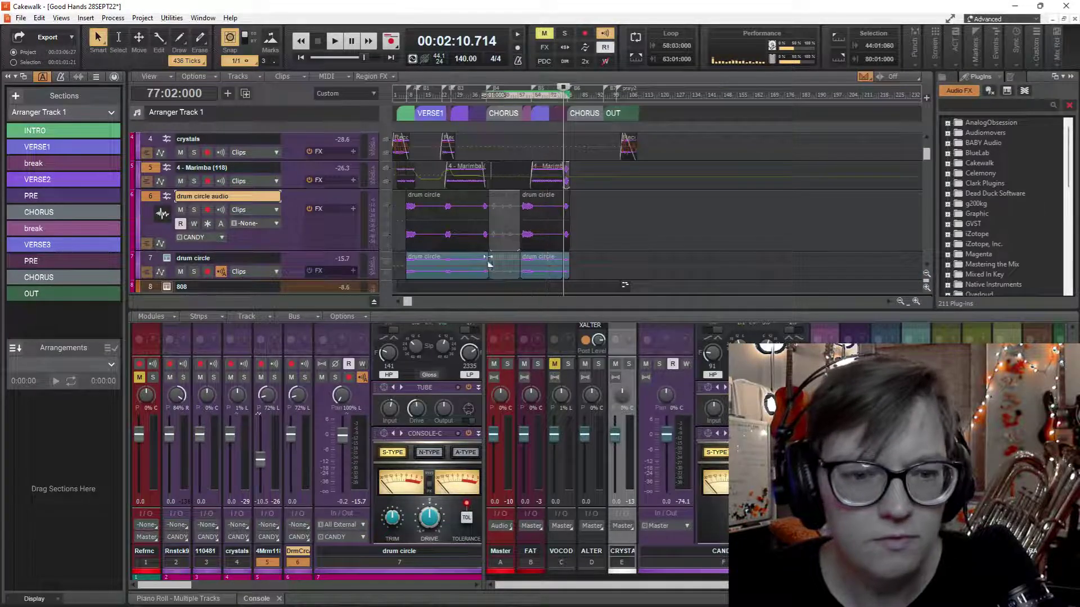
left_click(180, 272)
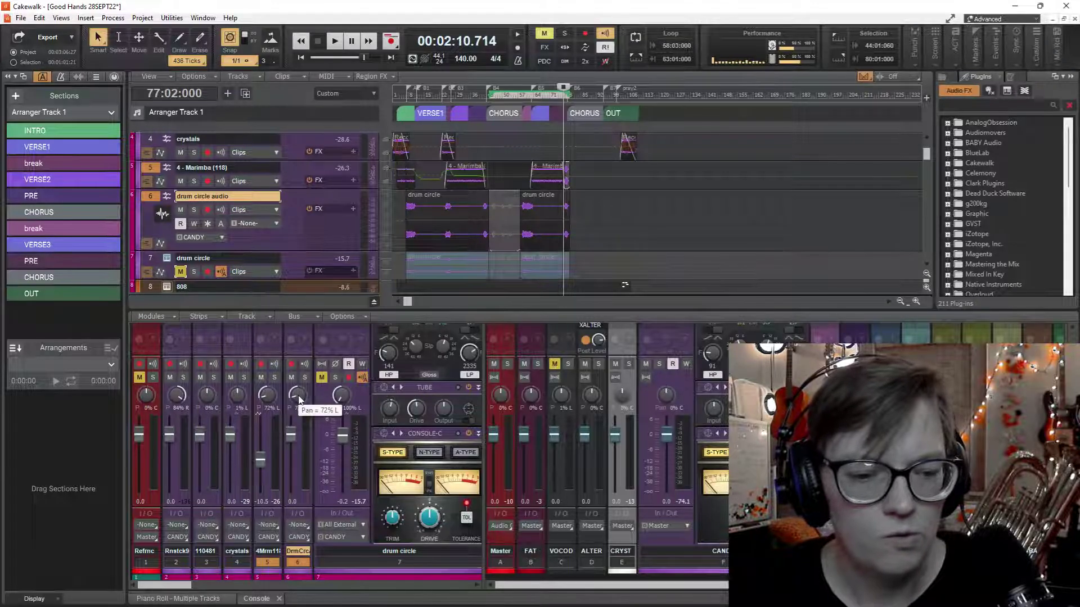
Solo the drum circle audio track and play it from 7:01.
left_click(402, 240)
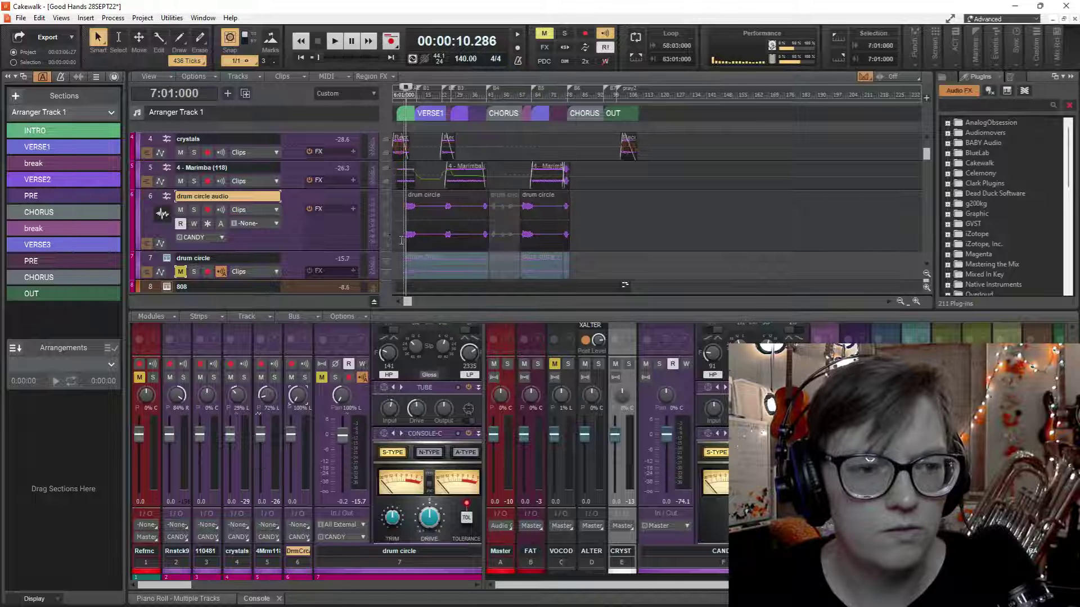
left_click(194, 210)
key("space")
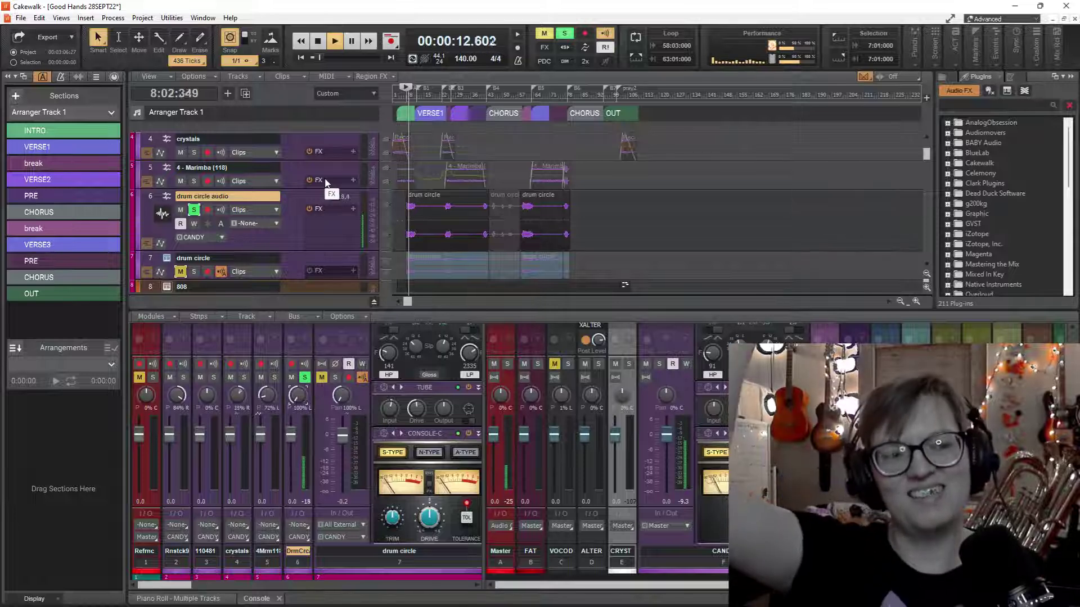
key("space")
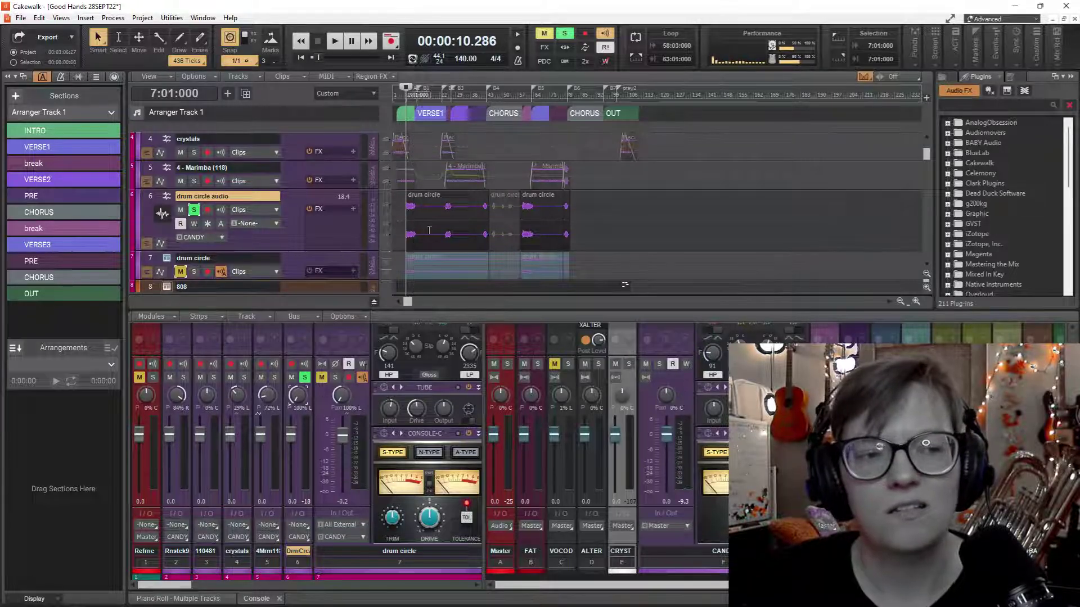
Move the original drum circle track into the original sounds folder at the end of the track list.
scroll(429, 229, "down", 1)
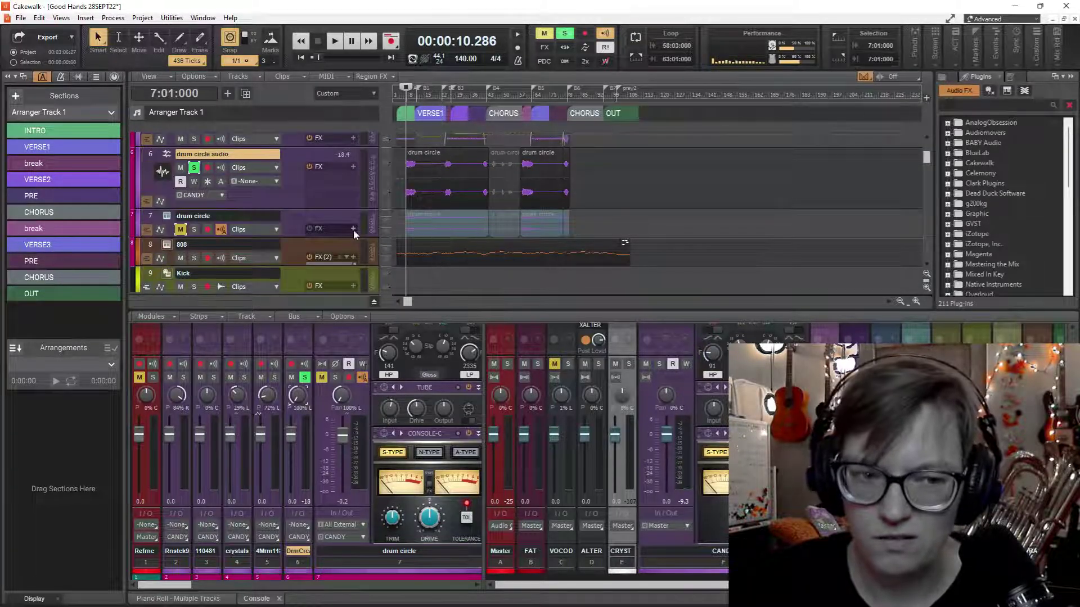
left_click(264, 221)
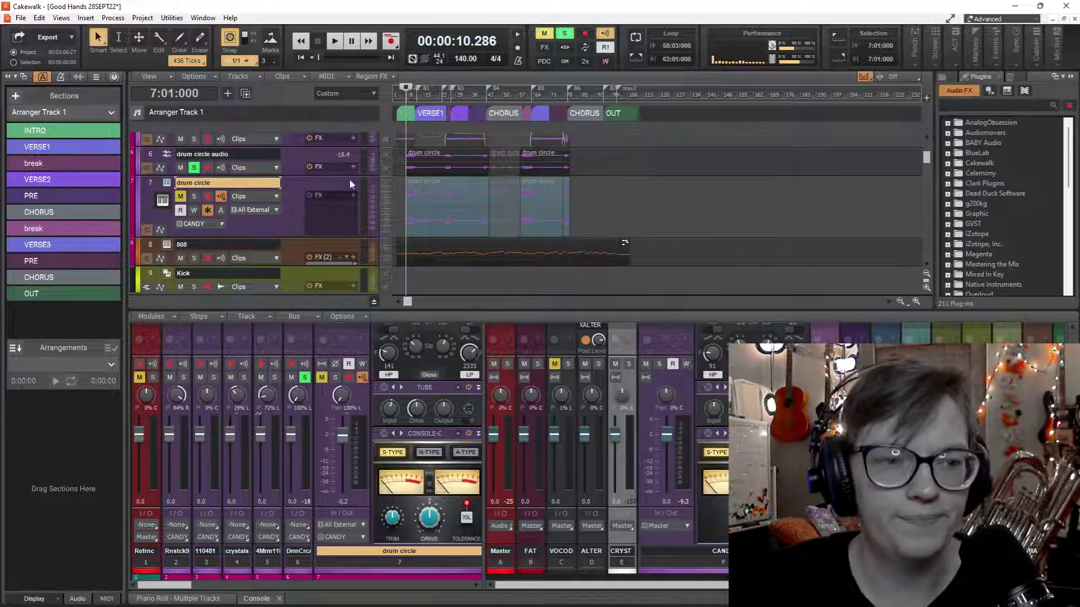
key("space")
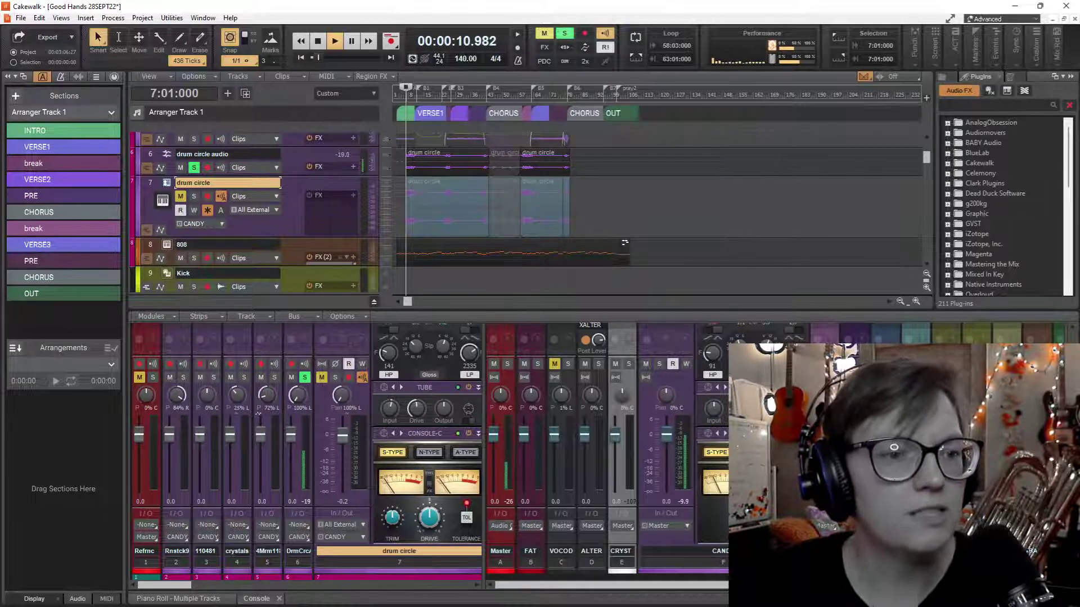
key("space")
scroll(167, 183, "down", 5)
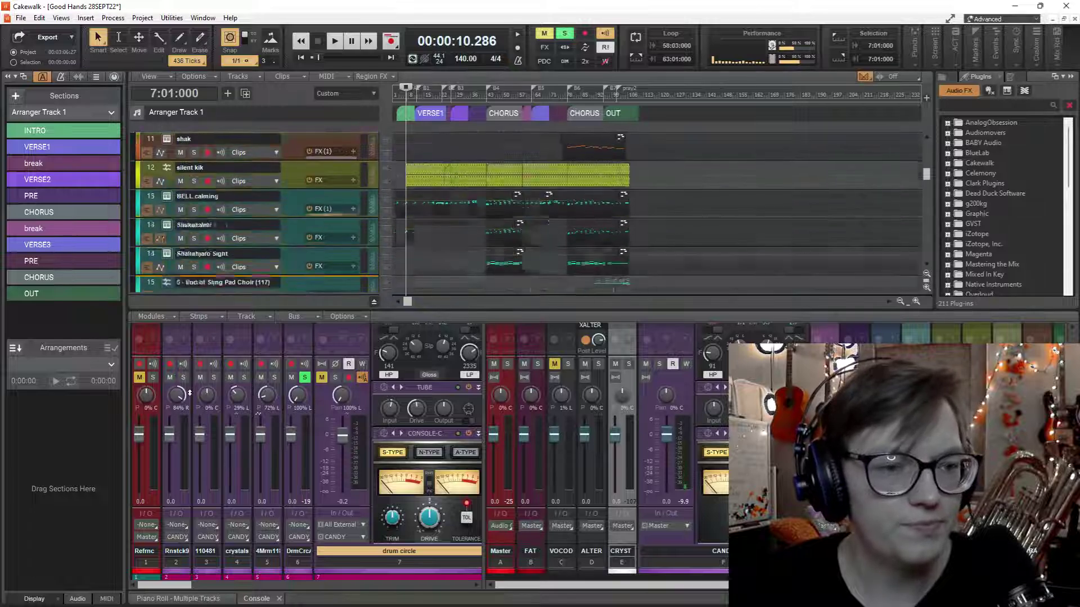
scroll(191, 268, "down", 10)
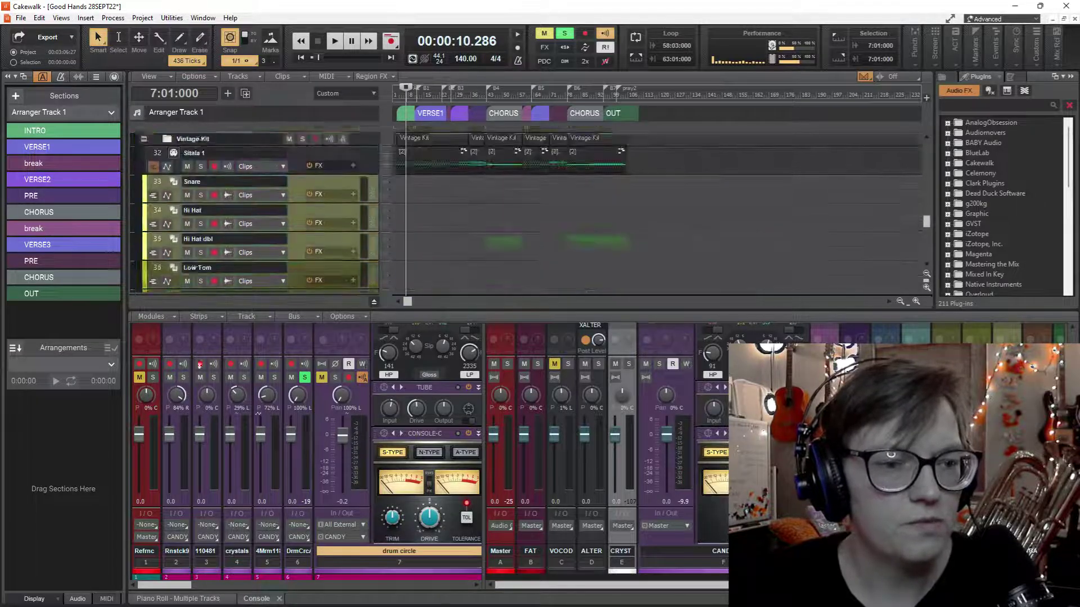
scroll(192, 268, "down", 10)
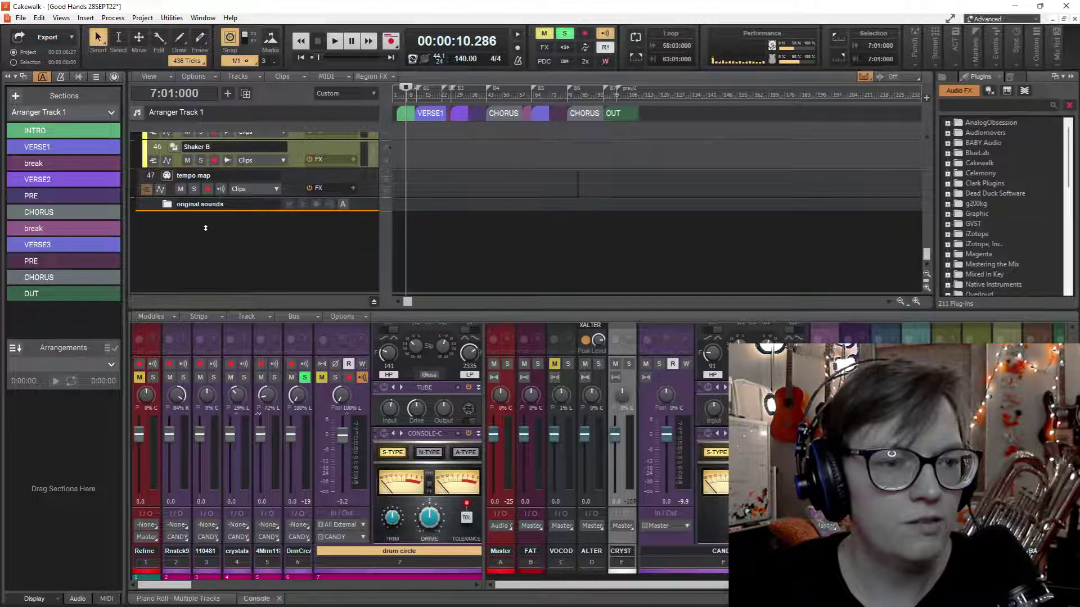
scroll(205, 225, "up", 20)
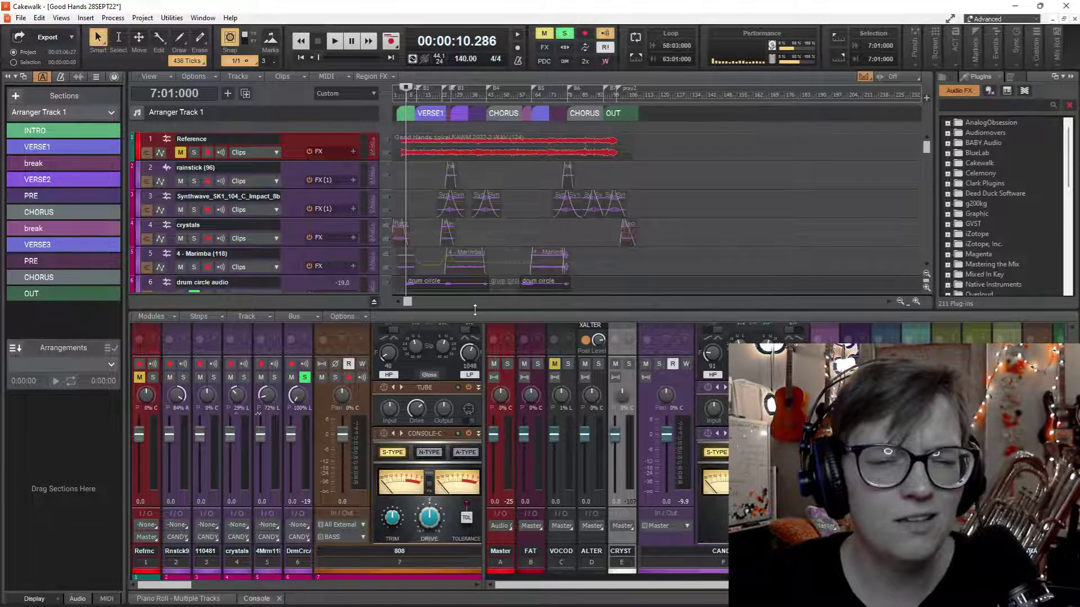
Enlarge the track area and listen to the soloed drum circle audio from 7:01 again.
left_click_drag(474, 310, 478, 387)
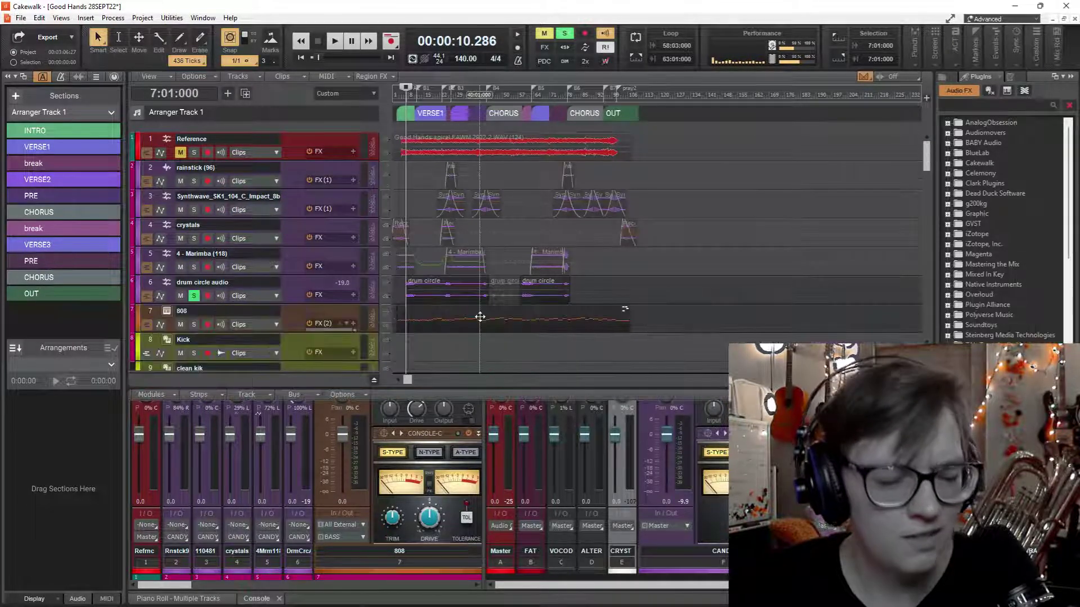
key("space")
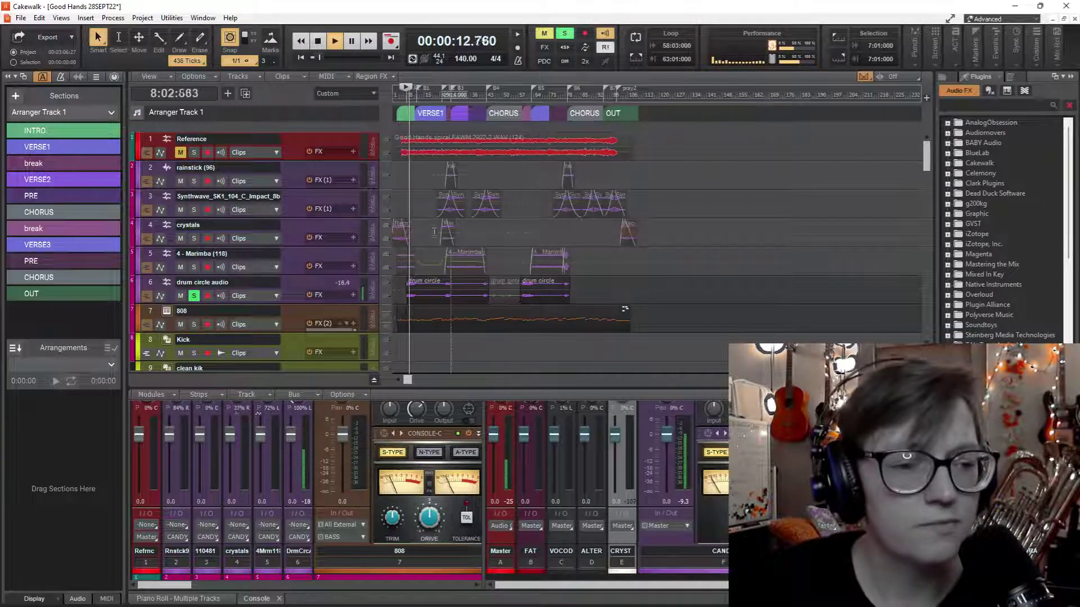
key("space")
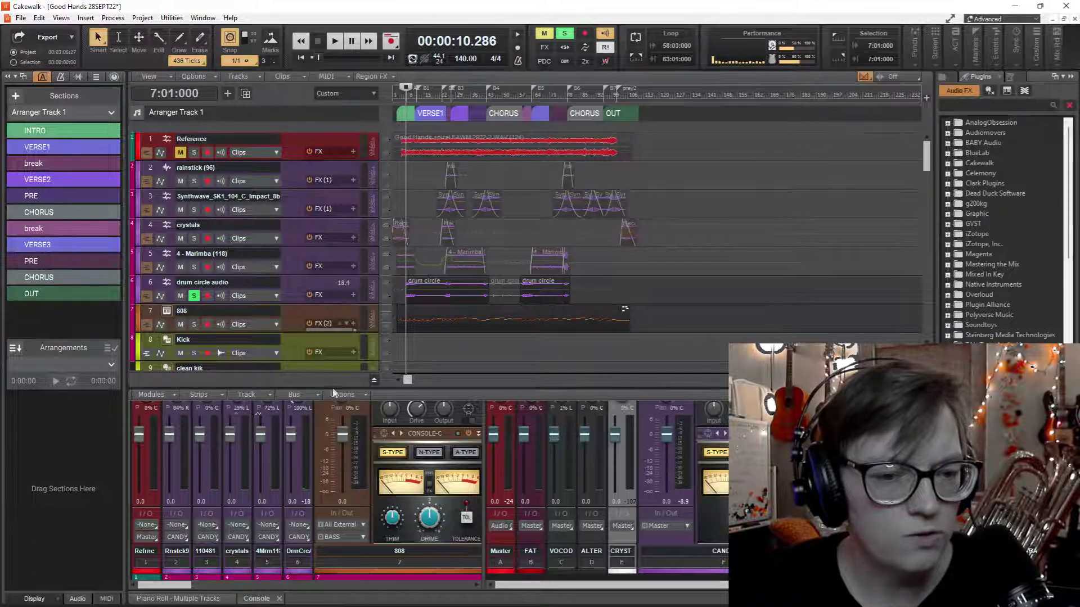
Set drum circle audio's pan to 57% L, turn off its solo and play it within the full mix.
left_click_drag(334, 392, 333, 338)
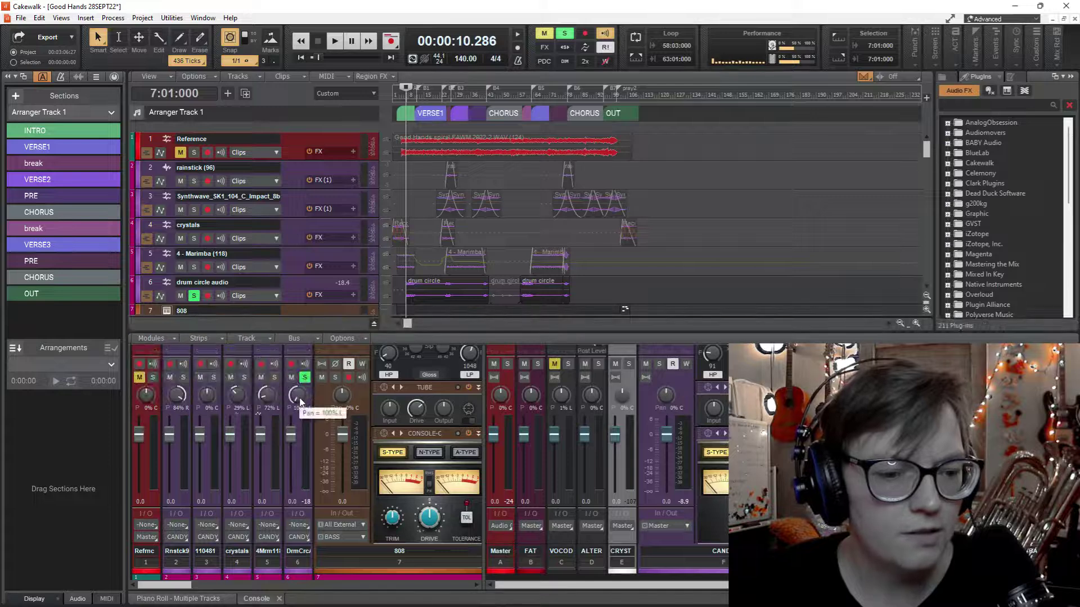
left_click_drag(301, 401, 301, 400)
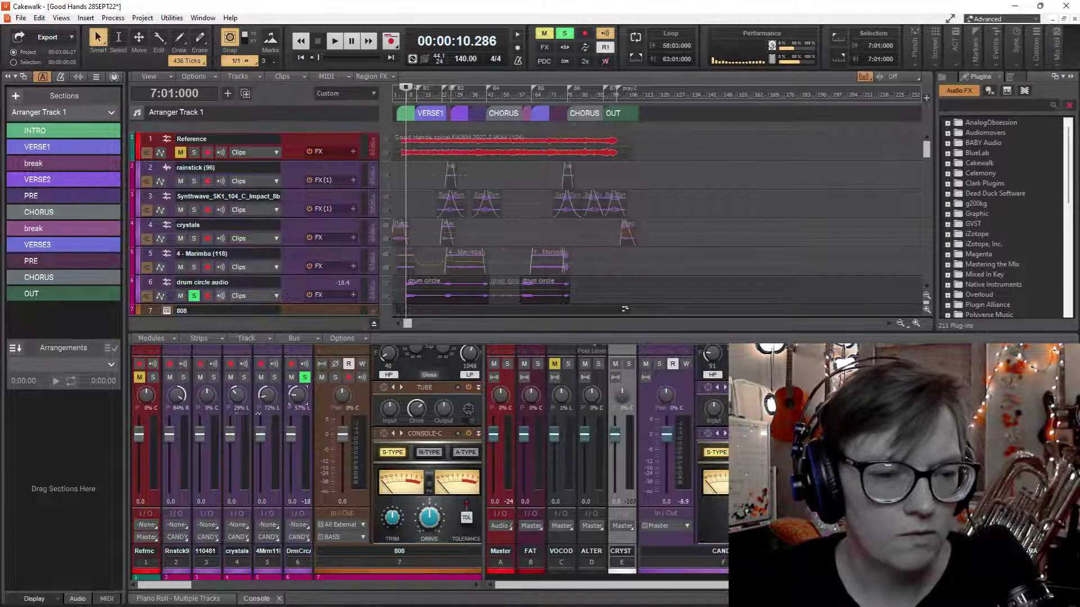
left_click(193, 296)
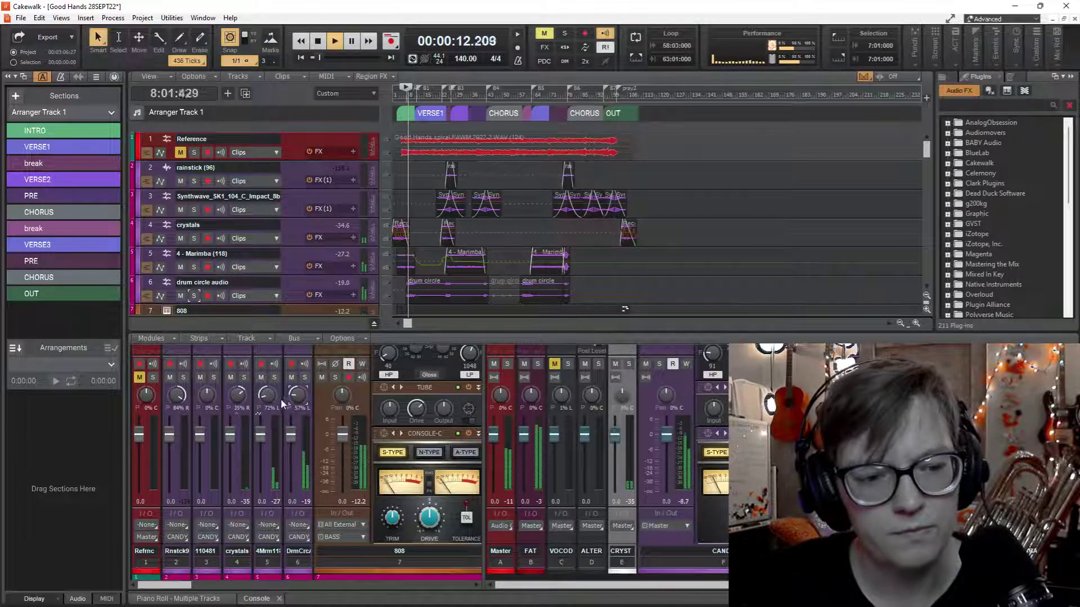
mouse_move(302, 400)
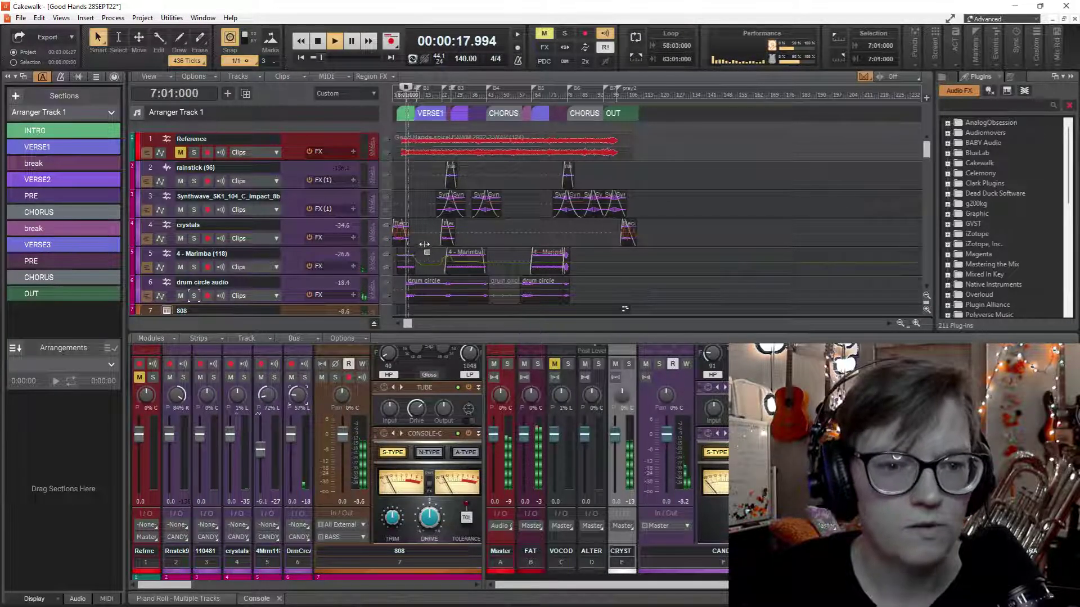
key("space")
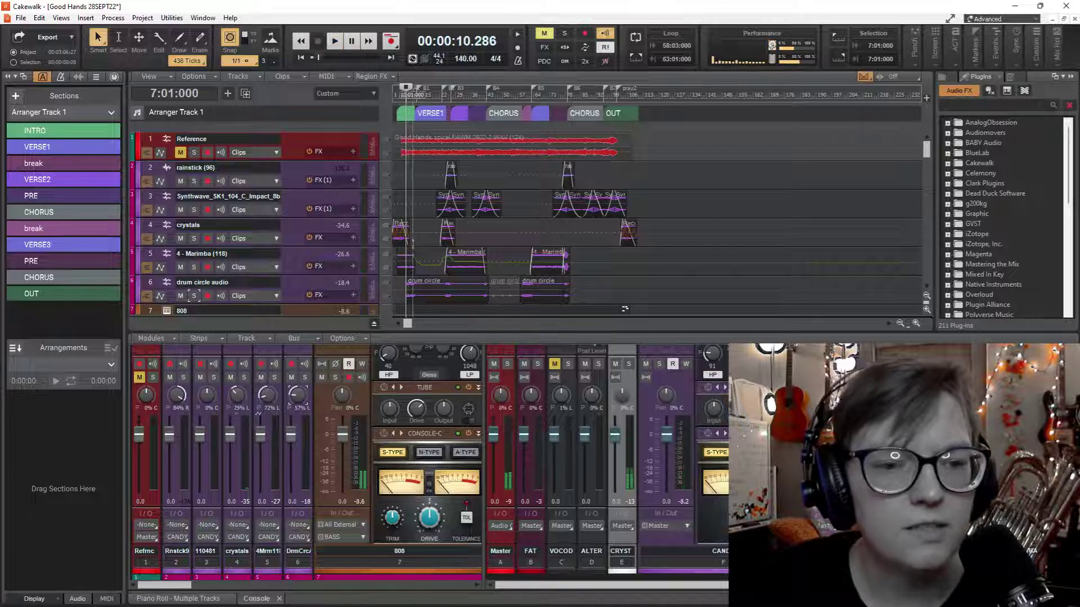
Place the playback position at 3:01, the start of INTRO, and set the 4 - Marimba (118) track's pan to 67% R.
scroll(416, 248, "up", 10)
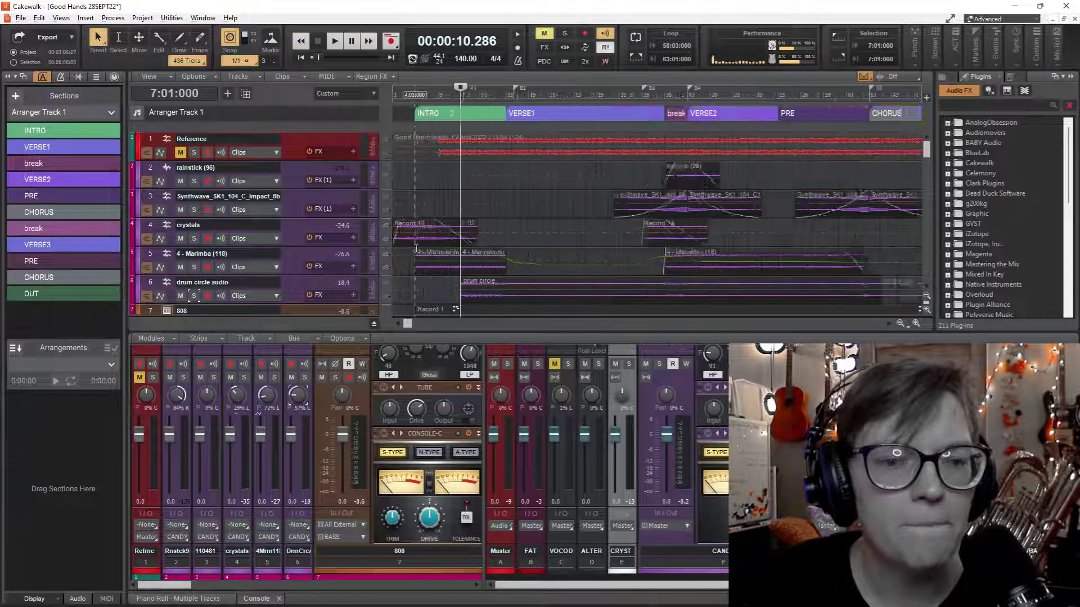
left_click(475, 268)
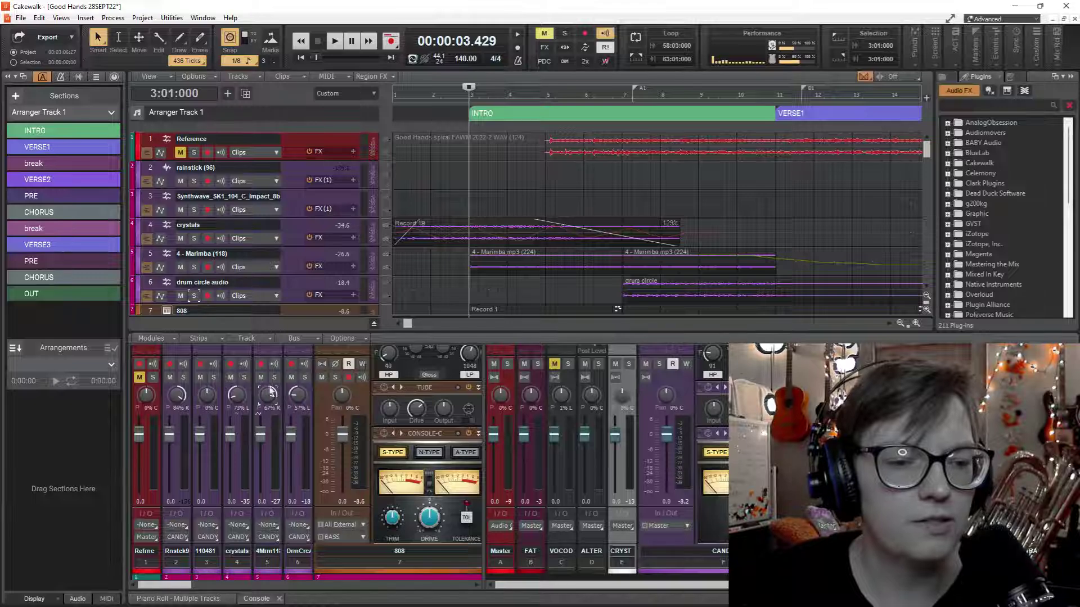
Enlarge the console, expand the marimba's ProChannel, solo marimba and crystals, and play them from 3:01.
left_click_drag(338, 333, 337, 261)
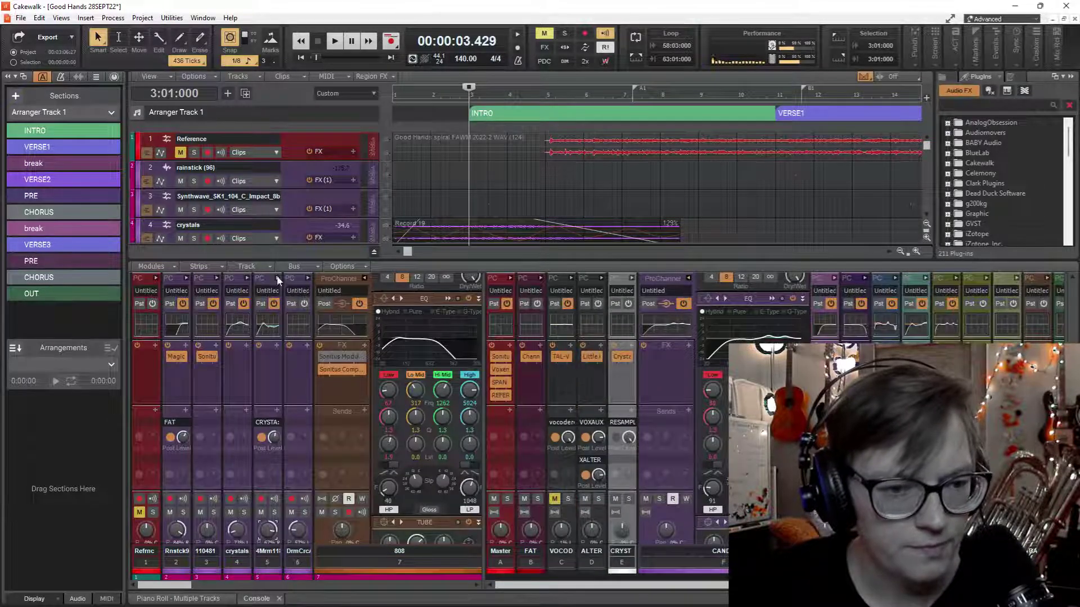
left_click(276, 278)
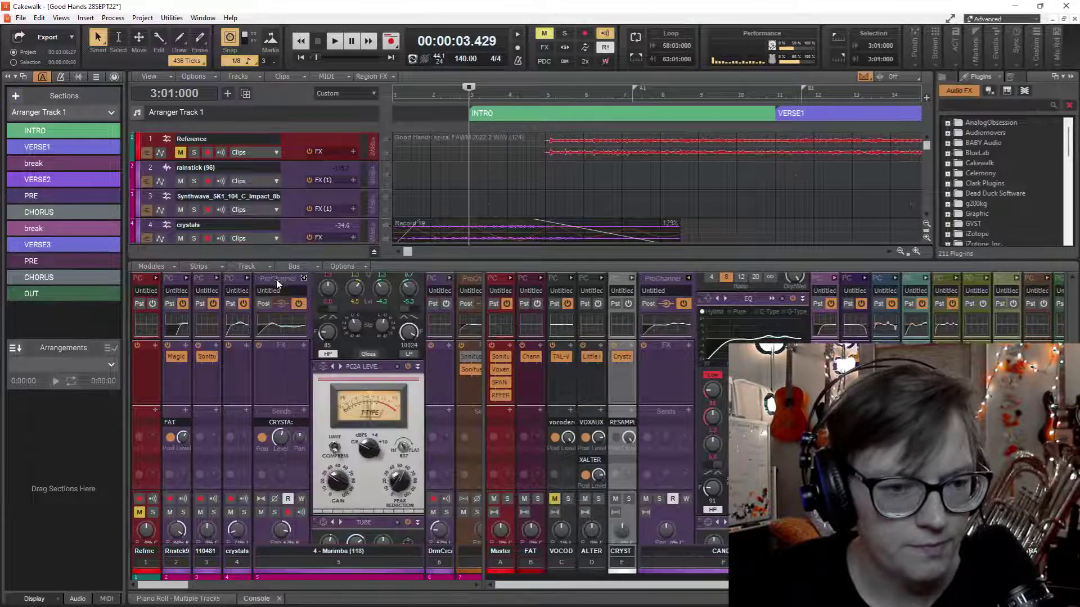
left_click(275, 513)
left_click(244, 512)
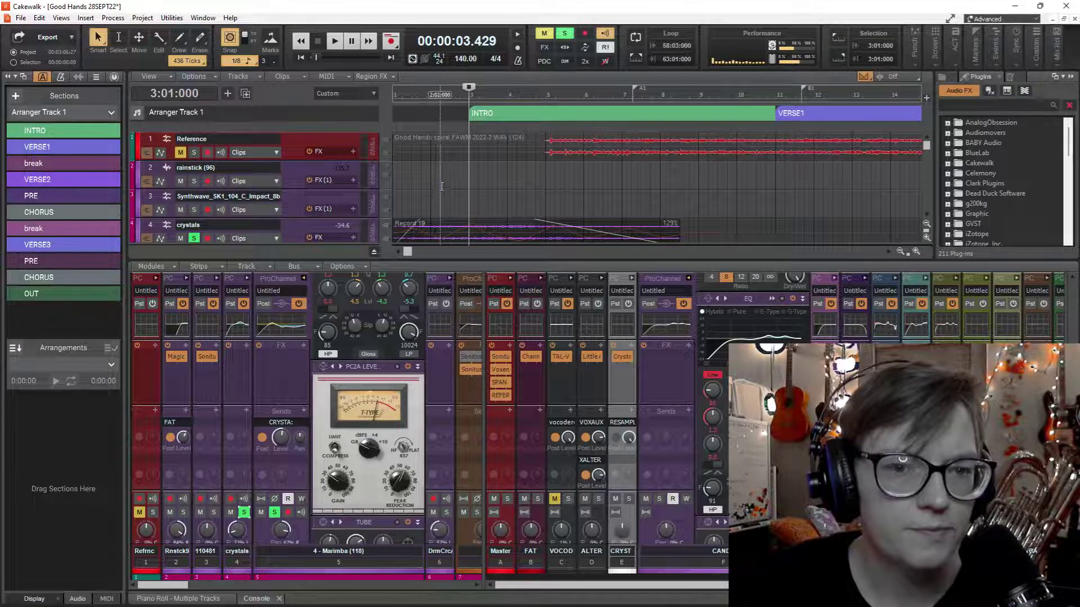
key("space")
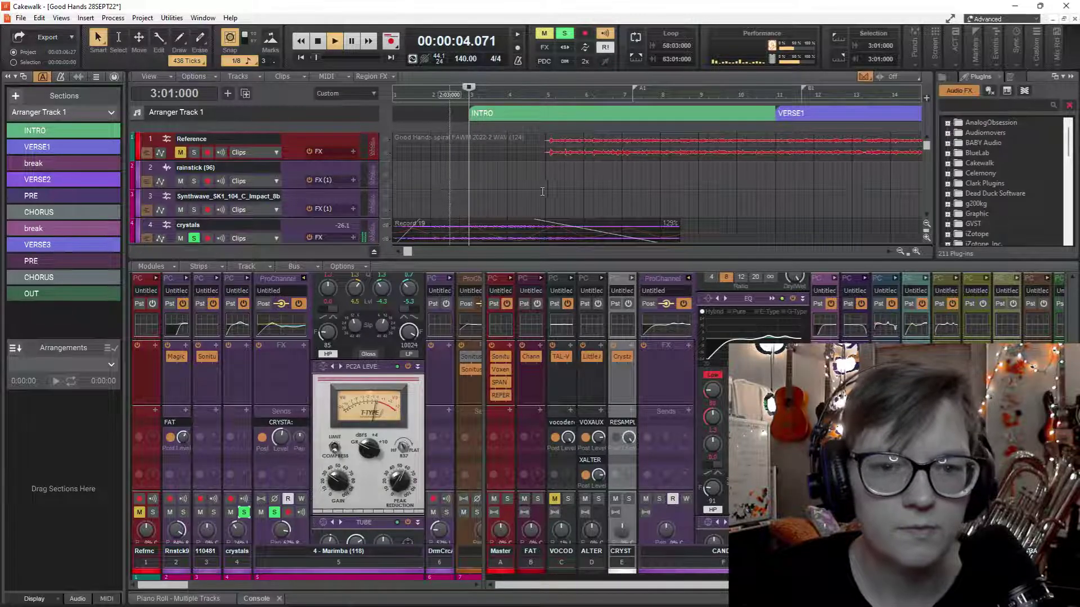
key("space")
Play the soloed crystals and marimba tracks from 6:04:480, just before drum circle audio enters.
scroll(544, 191, "down", 2)
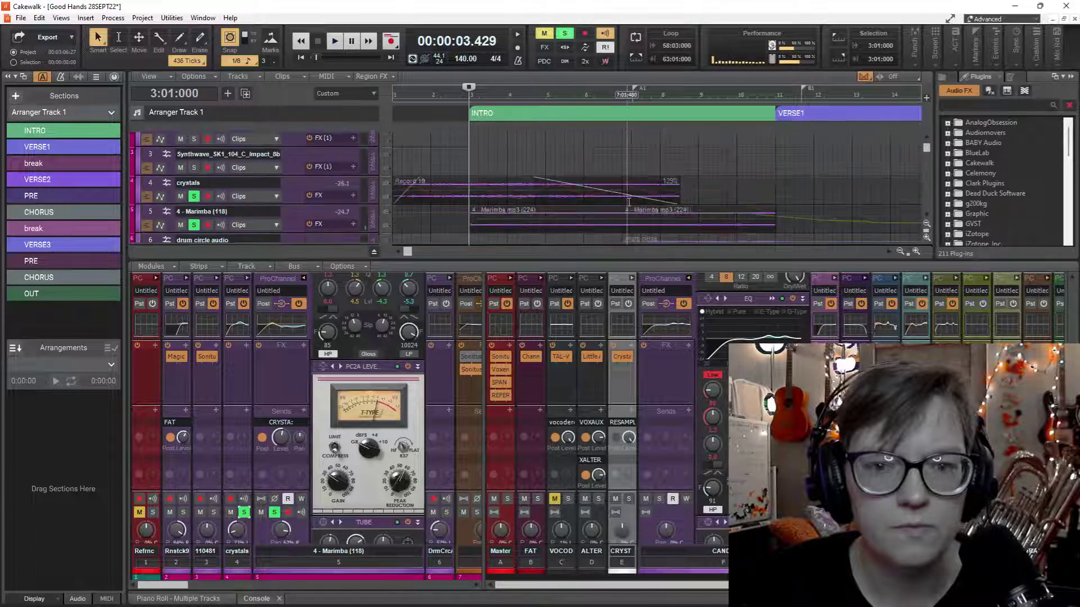
scroll(582, 204, "down", 2)
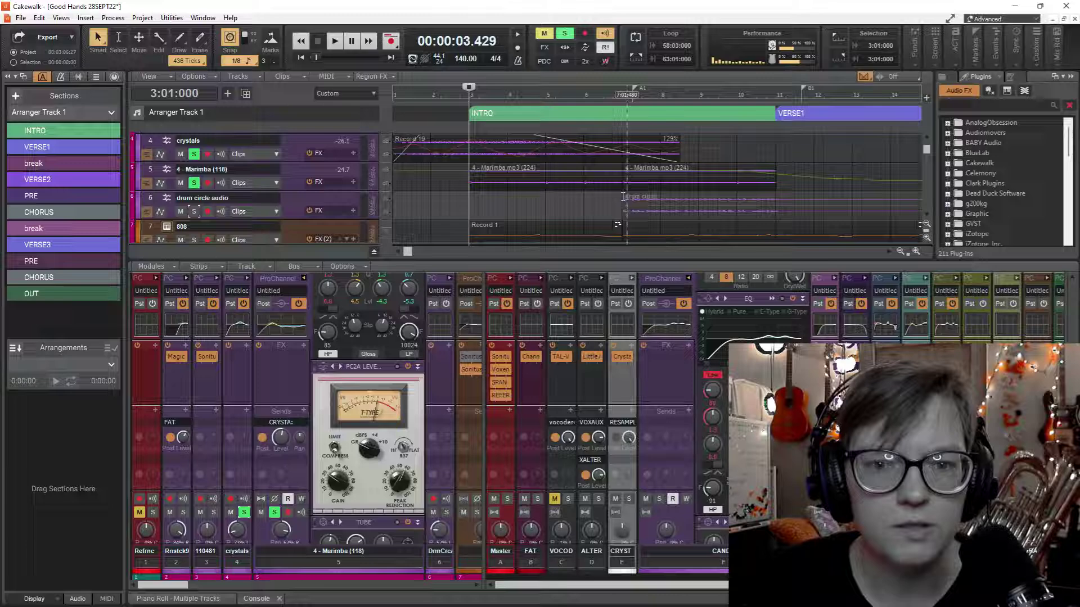
left_click(618, 224)
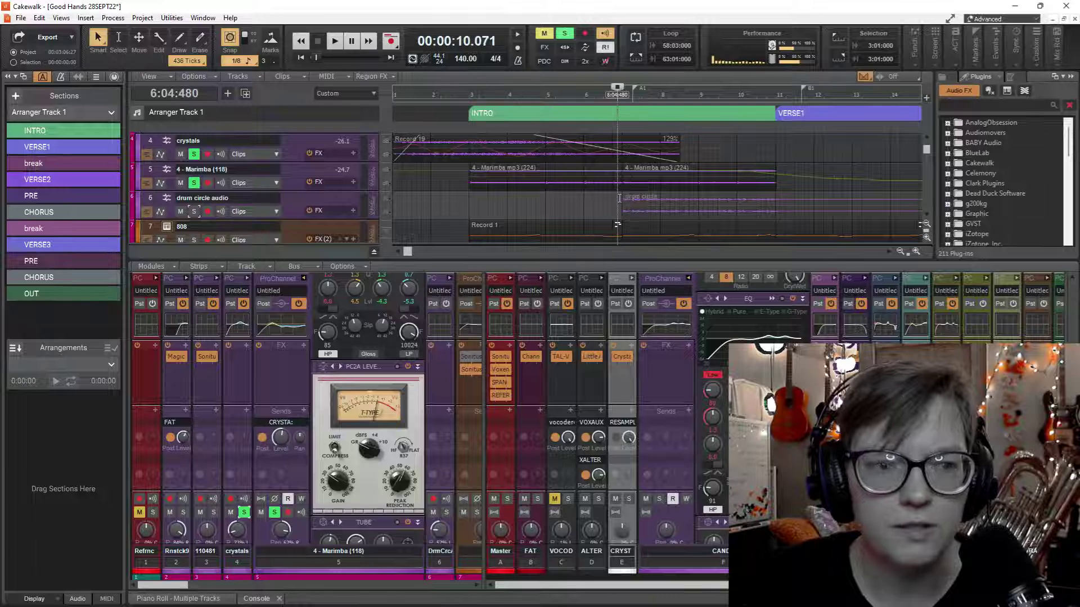
key("space")
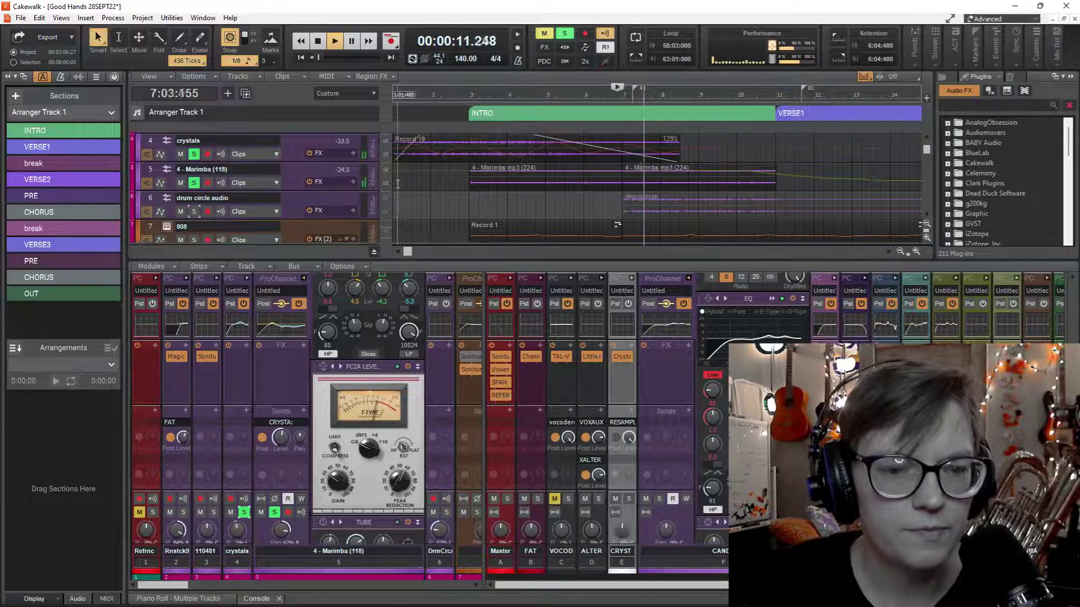
key("space")
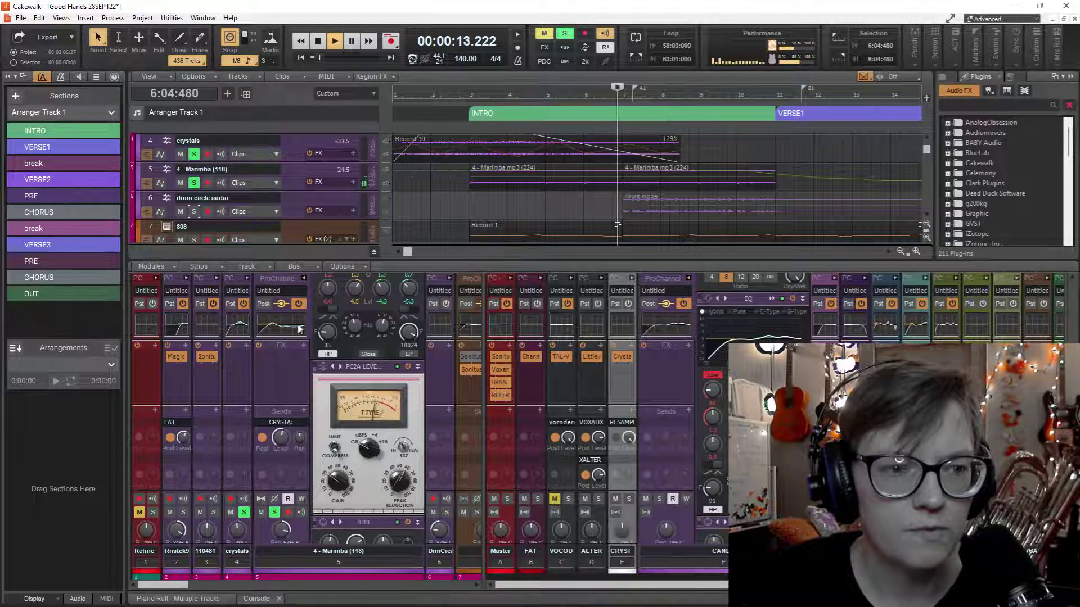
key("space")
Replace crystals with drum circle audio in the solo and expand drum circle audio's ProChannel beside the marimba's.
left_click(193, 153)
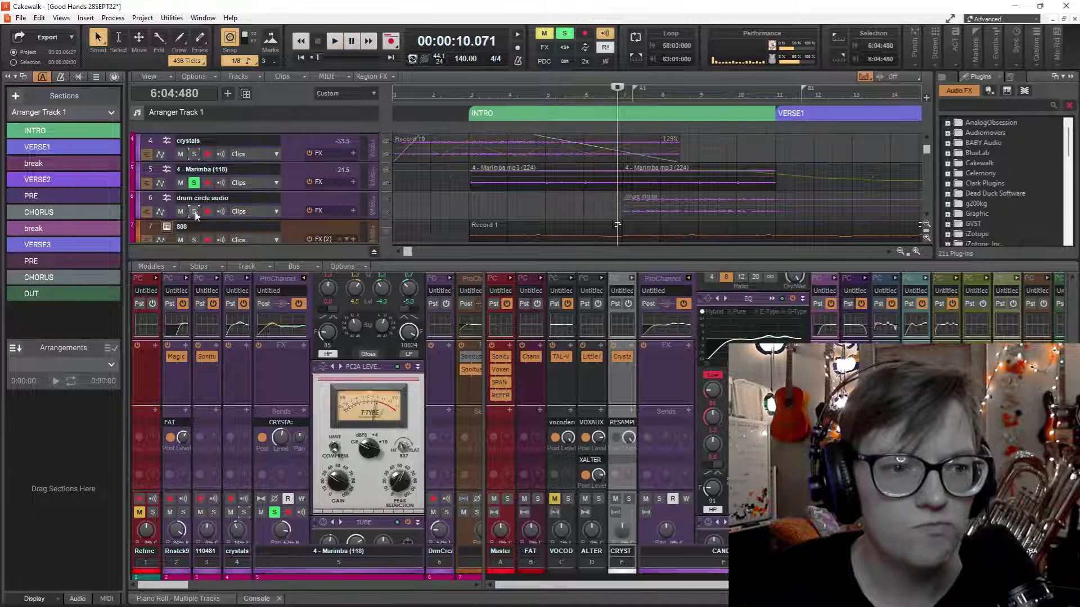
left_click(194, 211)
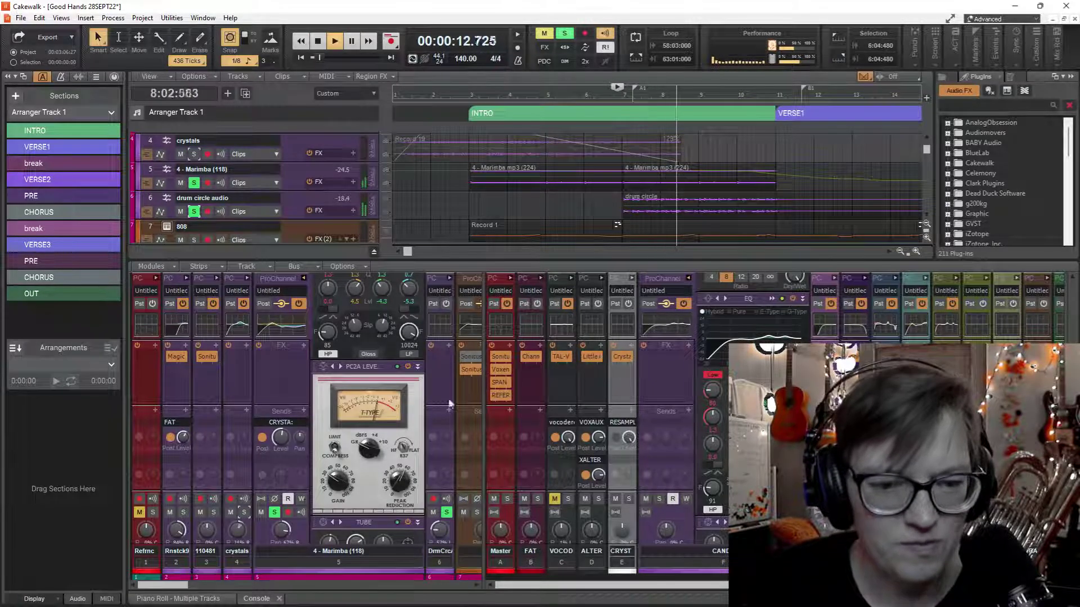
left_click(450, 278)
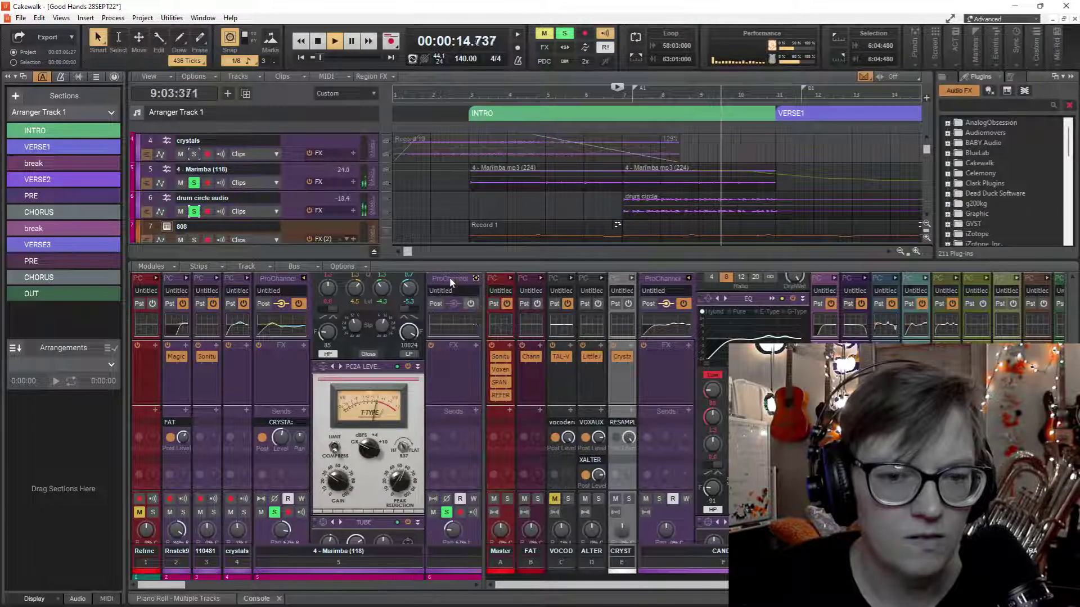
left_click_drag(483, 358, 641, 354)
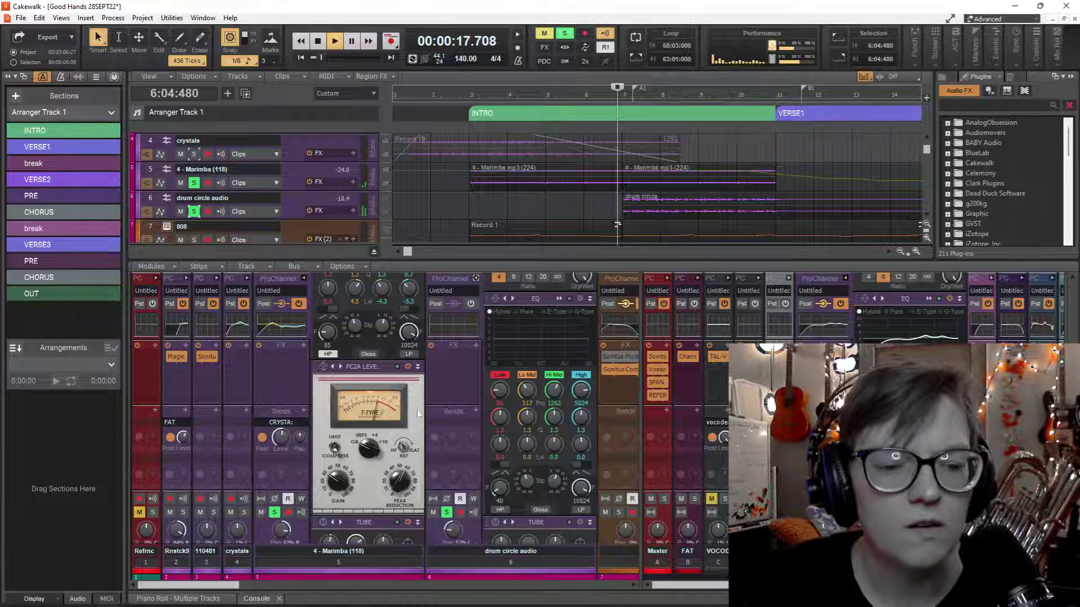
scroll(447, 402, "down", 2)
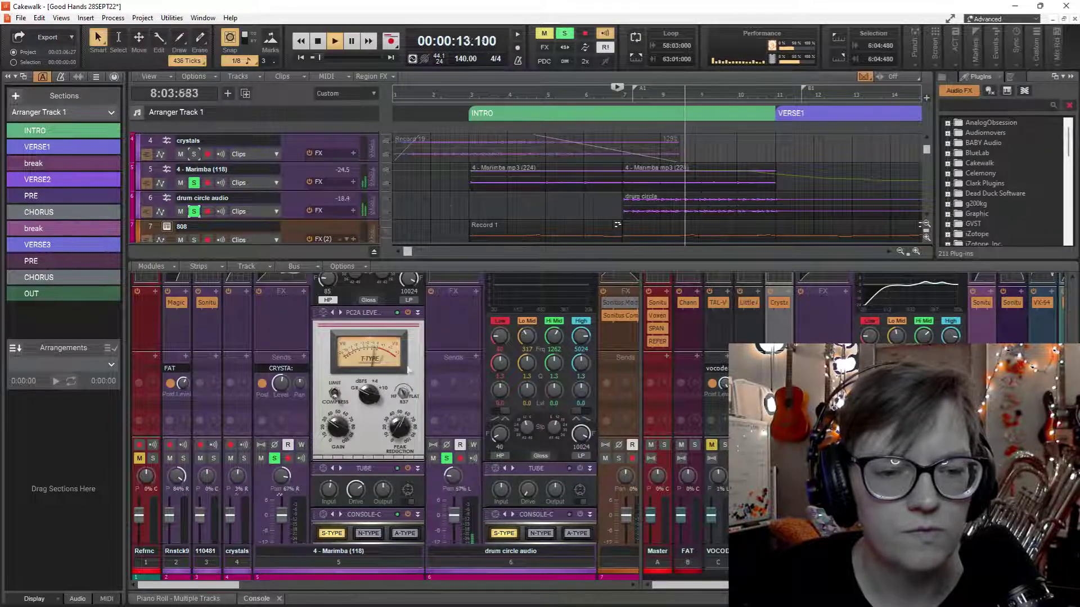
scroll(386, 343, "up", 6)
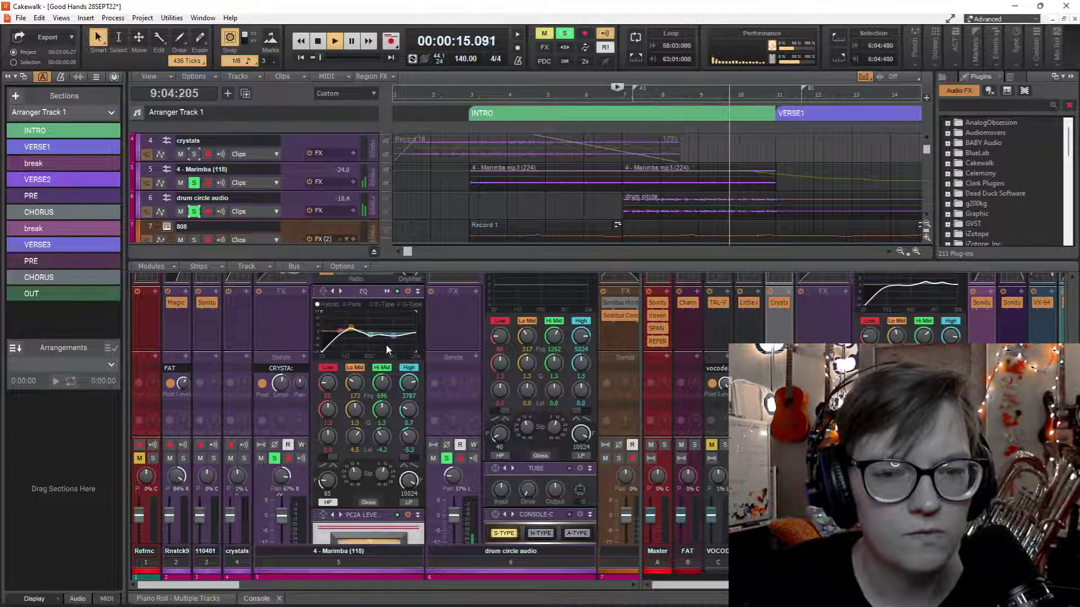
Loop the remaining part of INTRO from 7:01 to 11:01 and play the soloed marimba and drum circle audio.
double_click(386, 344)
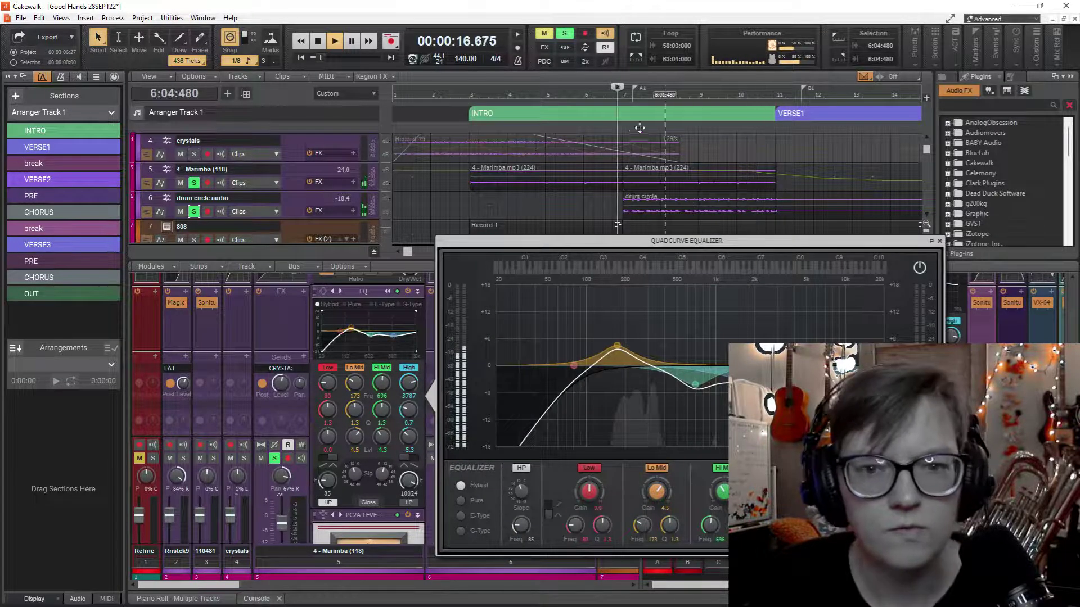
key("space")
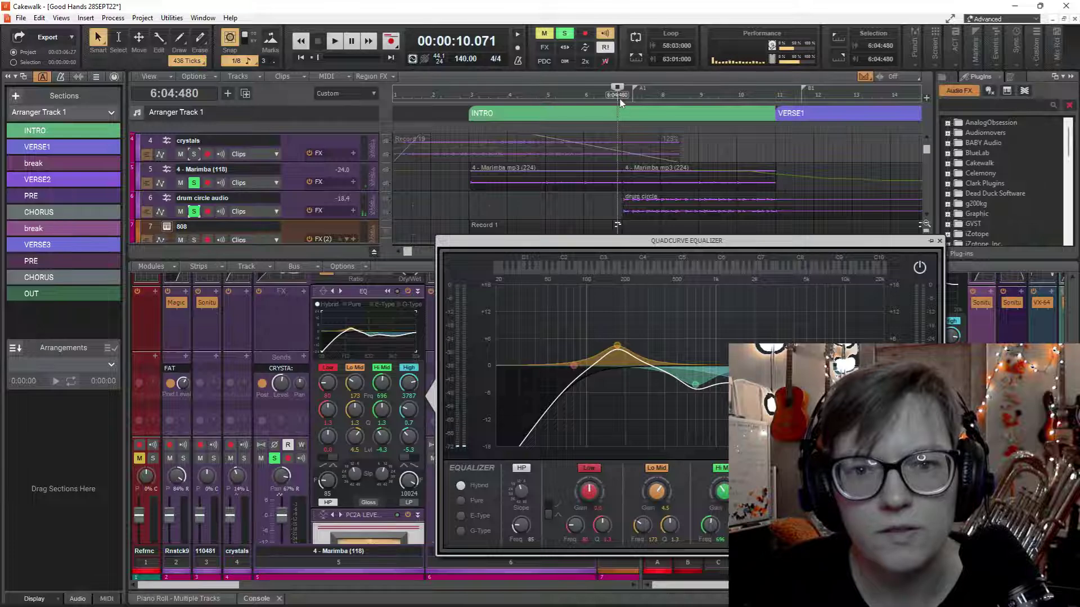
left_click(776, 110)
key("l")
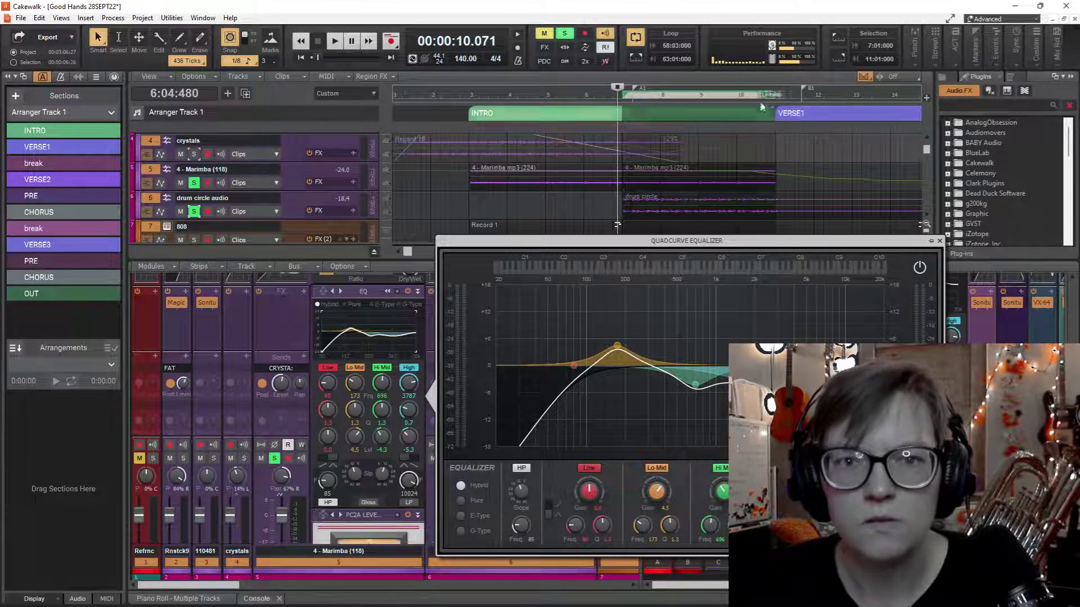
left_click(636, 58)
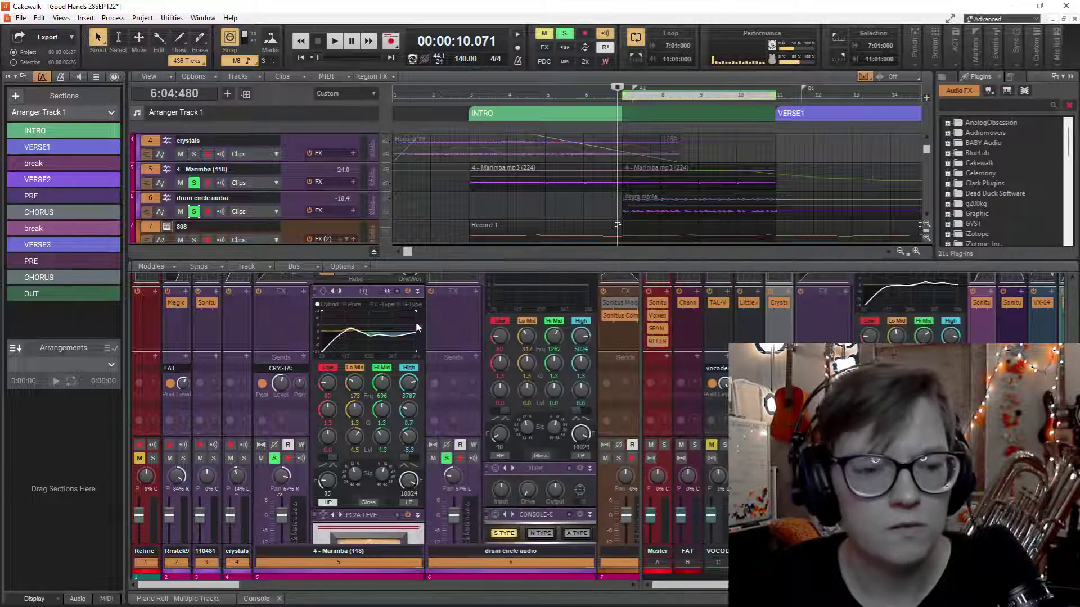
key("space")
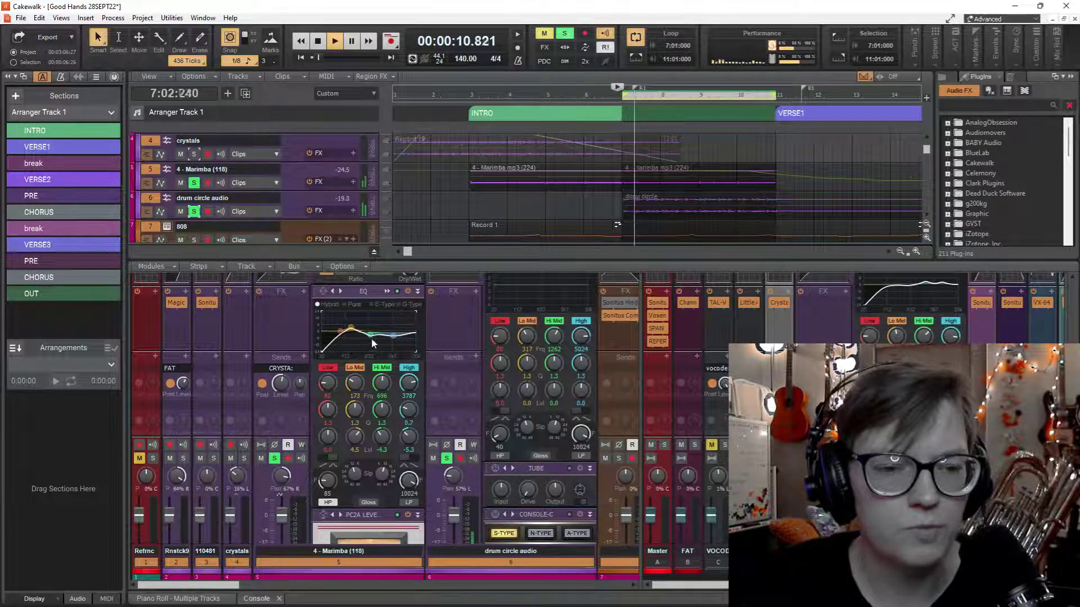
Examine the marimba's frequency content in its QuadCurve Equalizer while the loop plays.
double_click(351, 339)
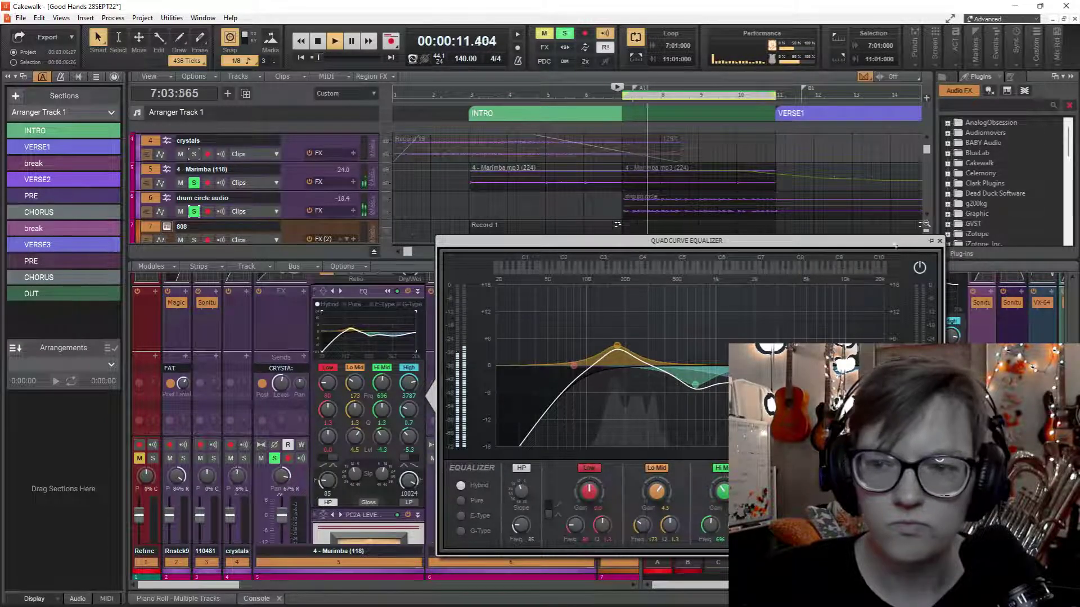
left_click(939, 241)
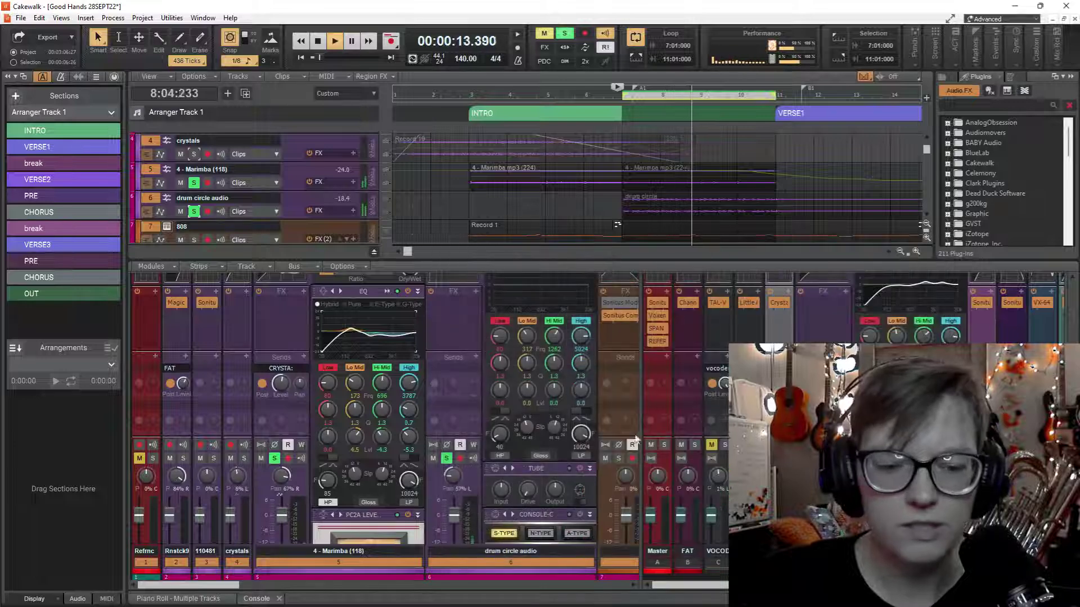
key("space")
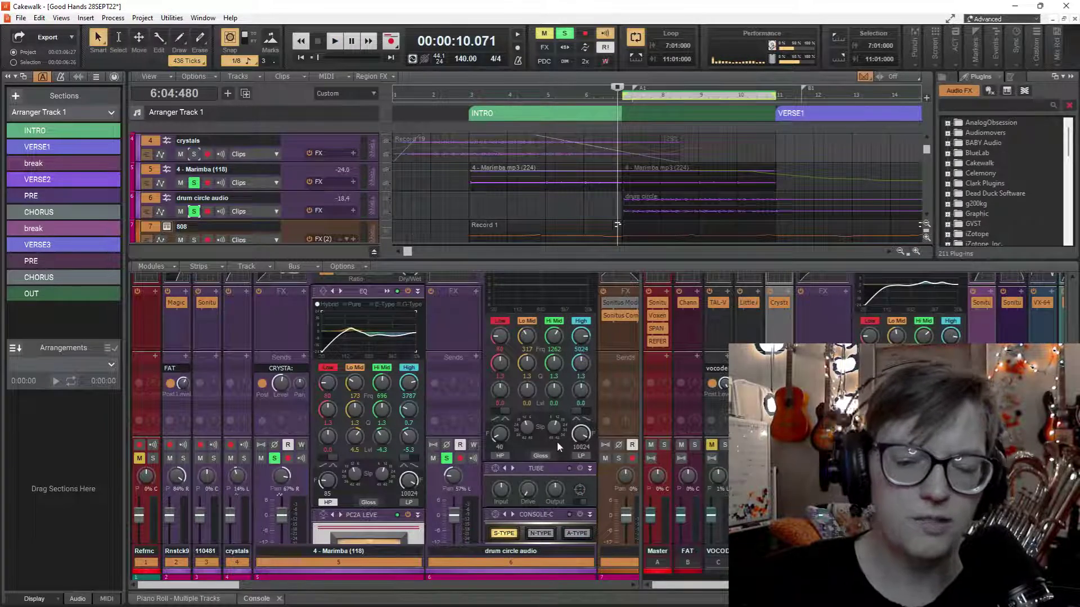
Enable drum circle audio's QuadCurve Equalizer and band-limit it with a raised high-pass filter and a low-pass at 2068 Hz.
double_click(555, 296)
key("space")
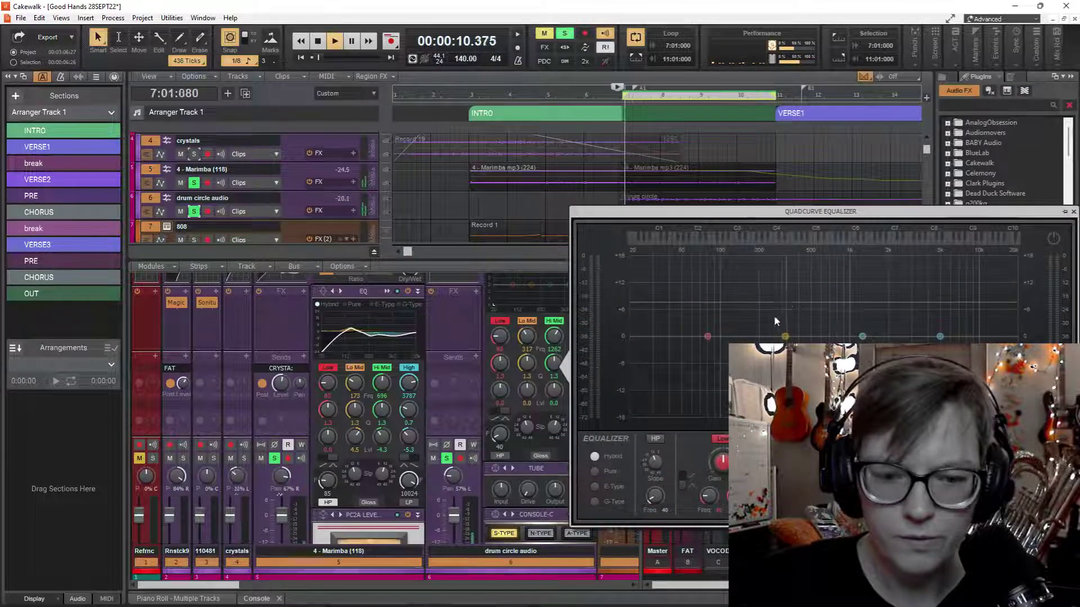
left_click(1053, 240)
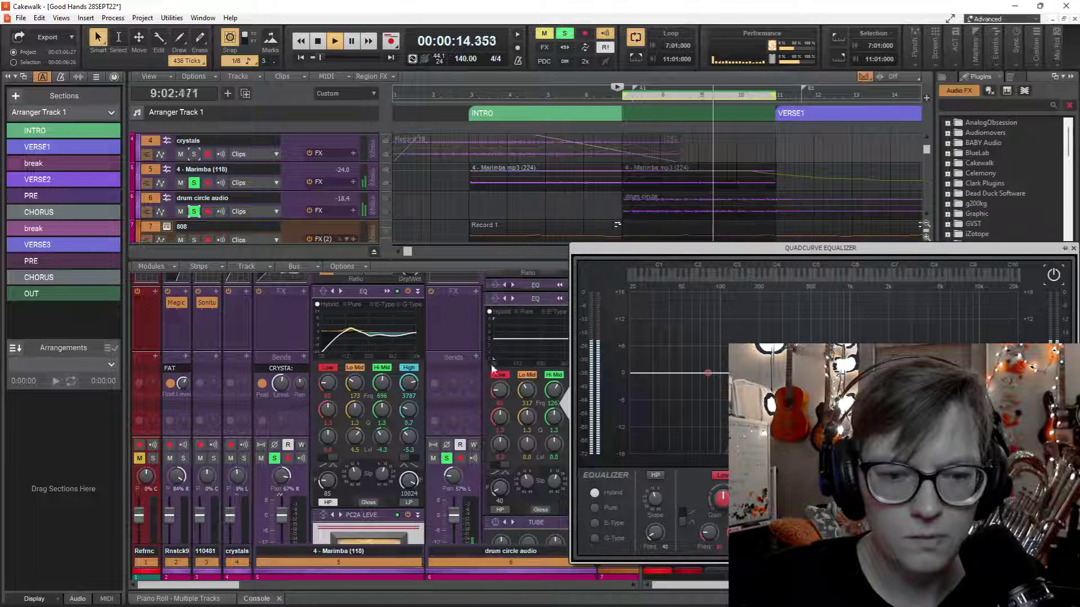
scroll(465, 358, "up", 3)
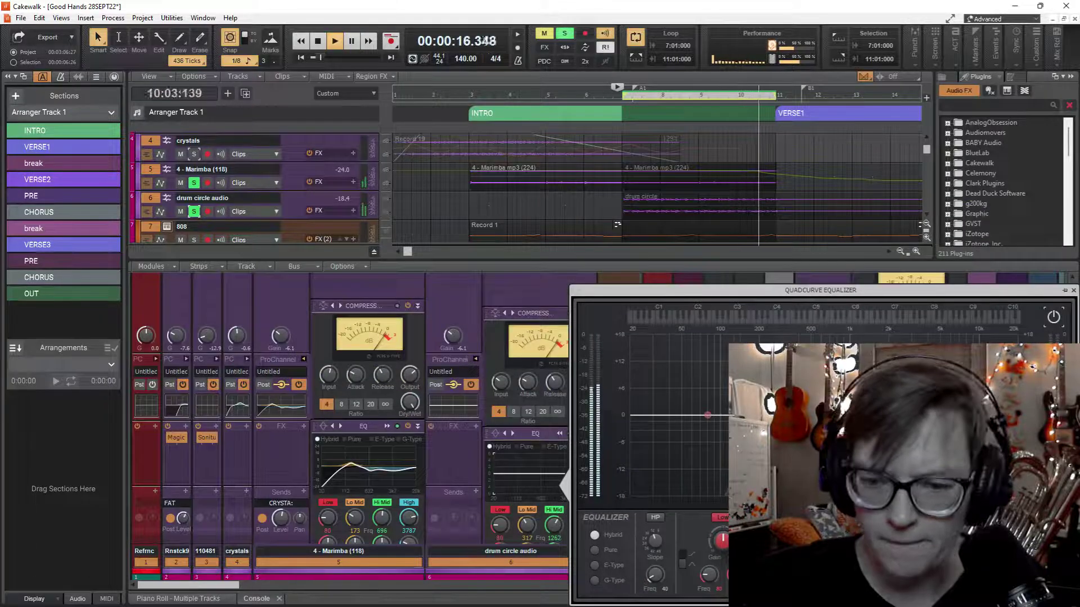
left_click(655, 518)
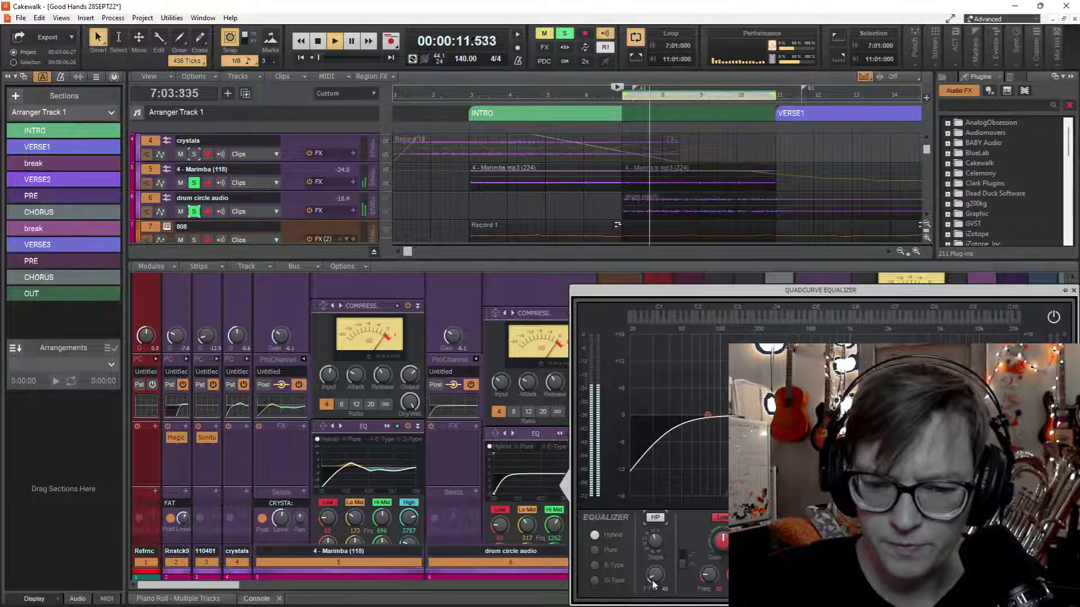
left_click_drag(653, 585, 653, 548)
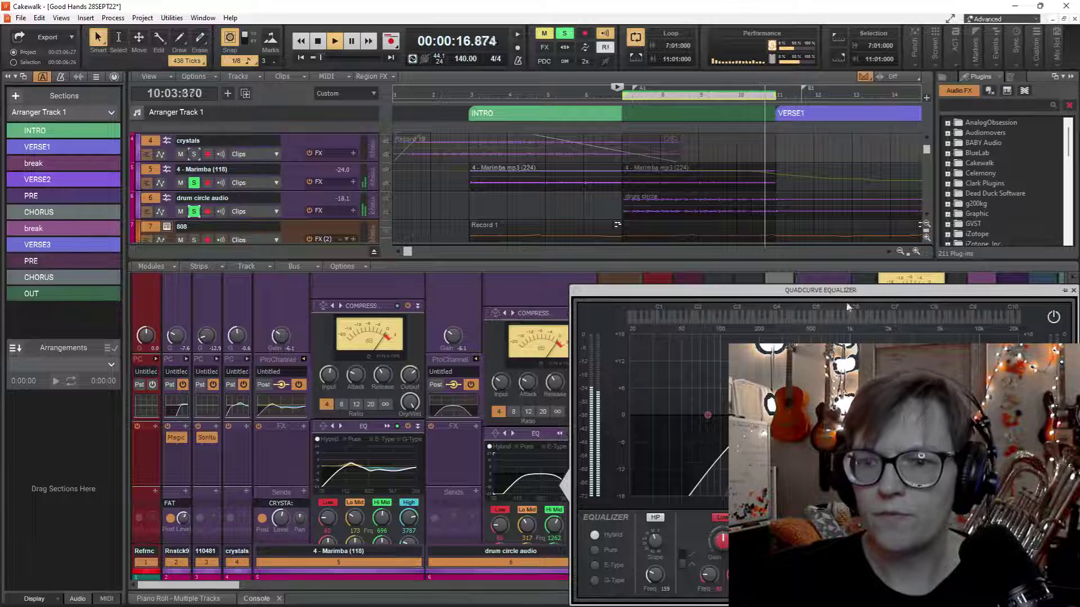
key("space")
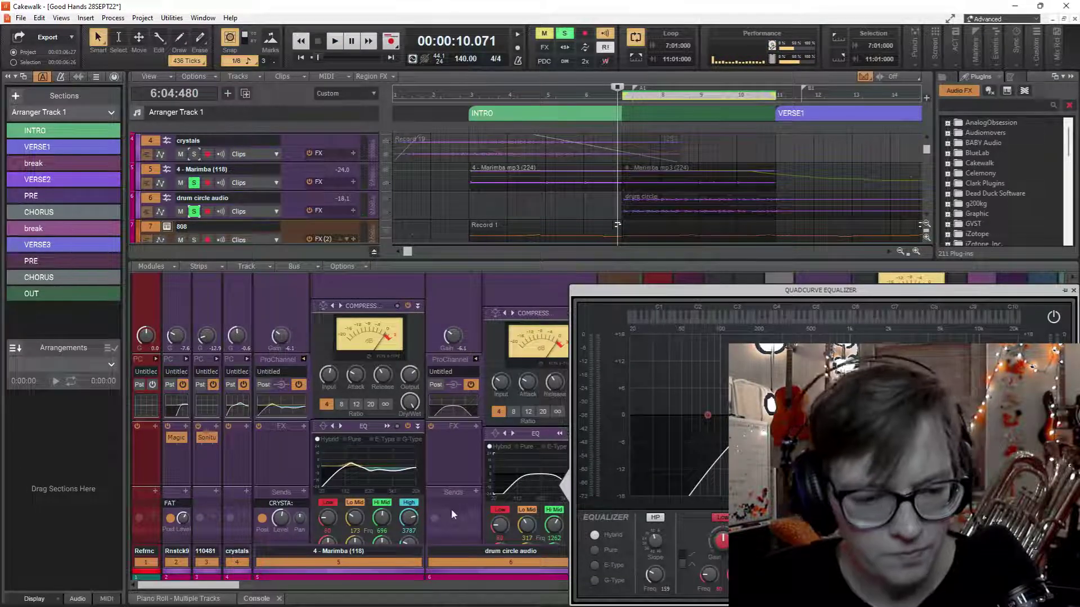
In the marimba's EQ, set the High band to 3258 Hz at +1.2 dB and Hi Mid to 724 Hz at -7.7 dB.
left_click_drag(204, 585, 231, 591)
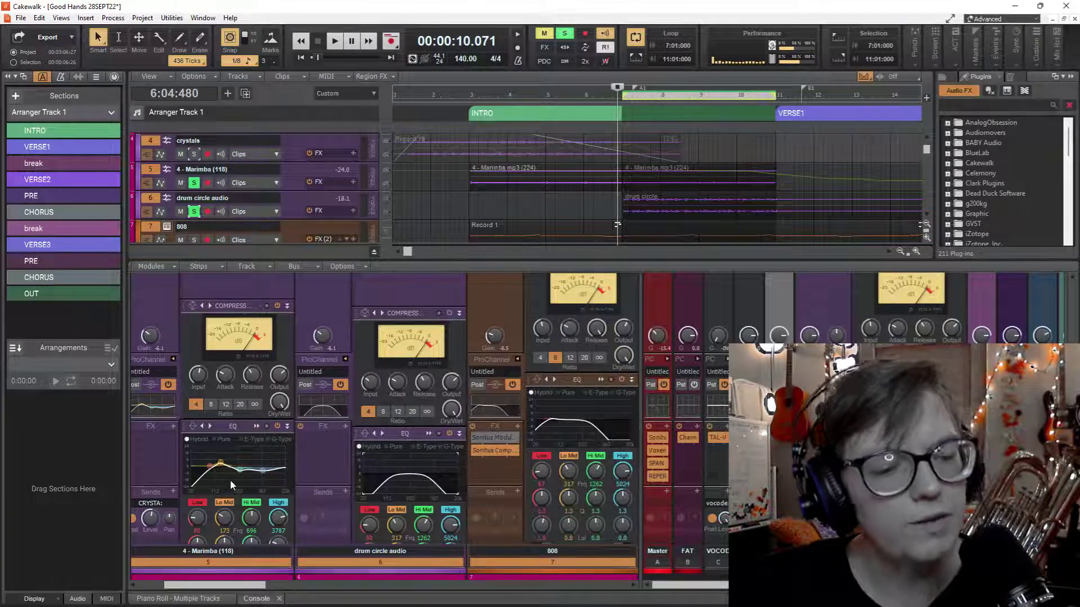
double_click(230, 480)
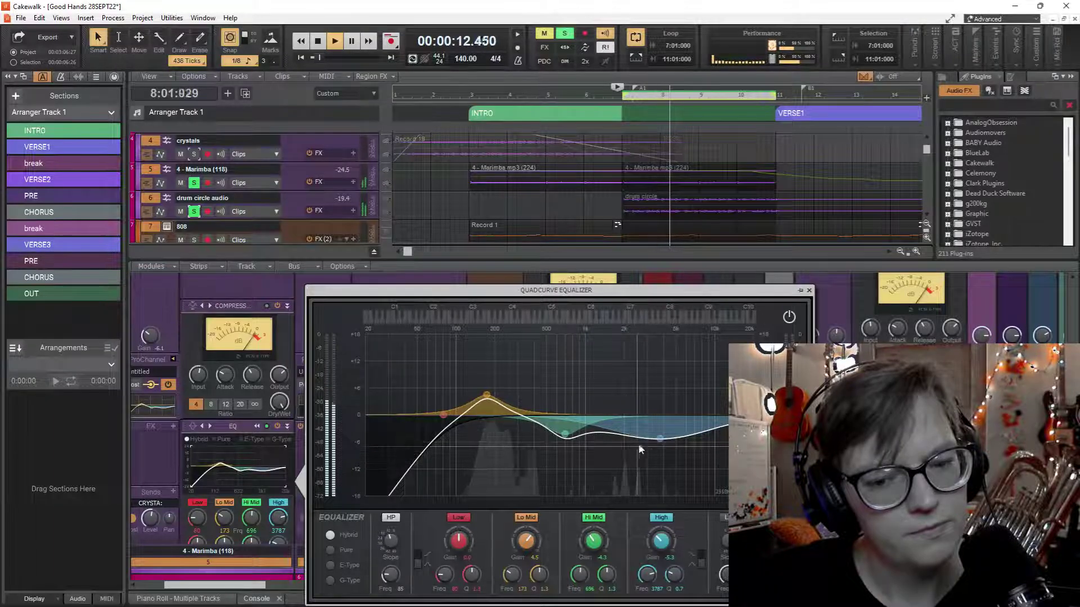
left_click_drag(661, 438, 652, 412)
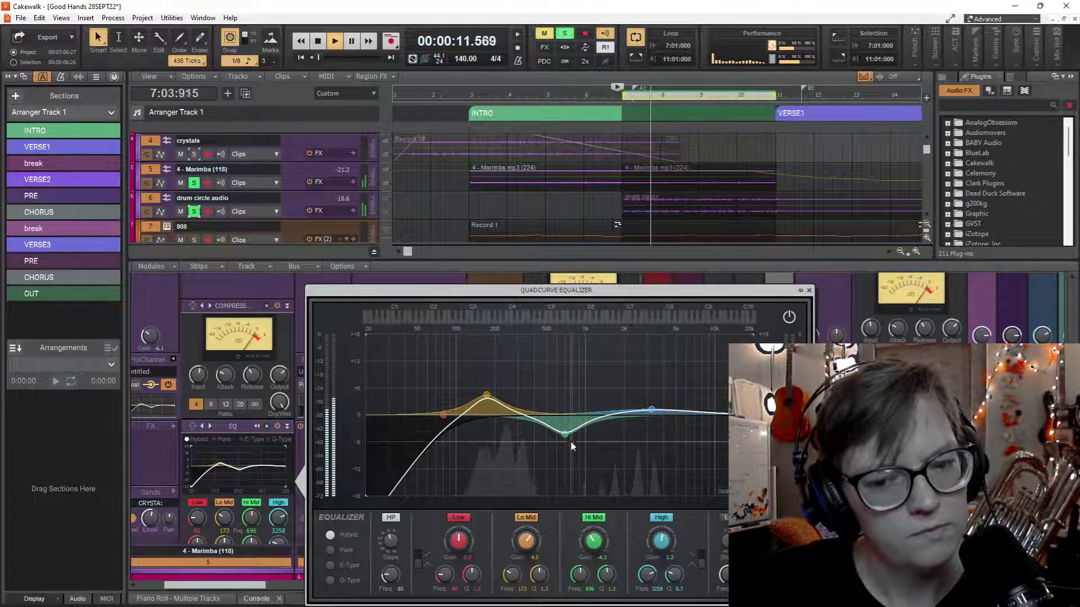
mouse_move(566, 435)
left_mouse_down()
mouse_move(564, 366)
mouse_move(566, 448)
left_mouse_up()
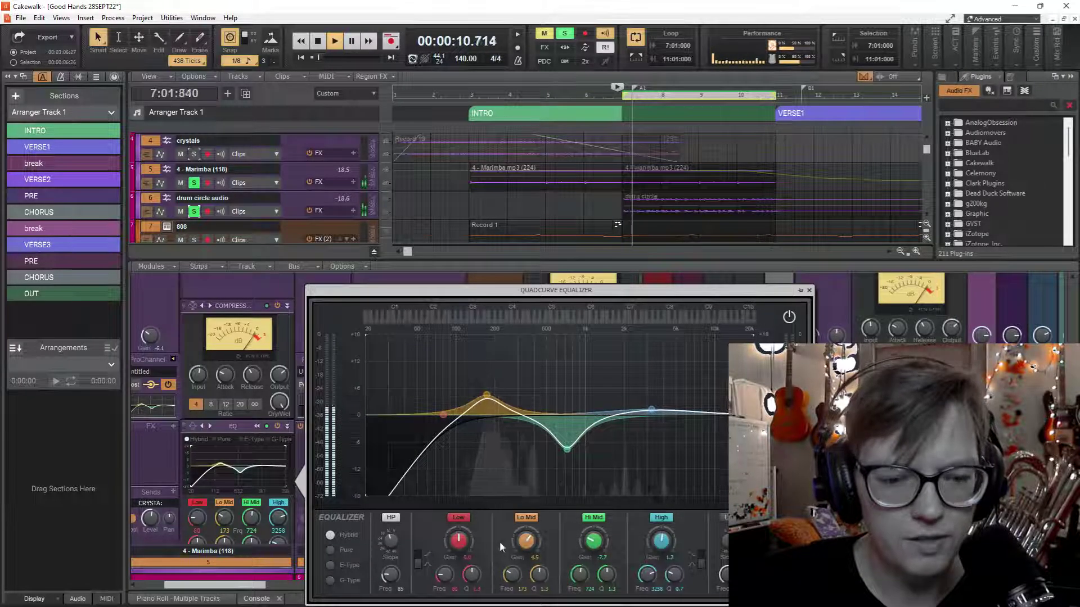
Set the marimba's high-pass to 57 Hz with a steeper slope and its Lo Mid band to 370 Hz at +9.7 dB.
mouse_move(387, 573)
left_mouse_down()
mouse_move(387, 548)
mouse_move(390, 572)
left_mouse_up()
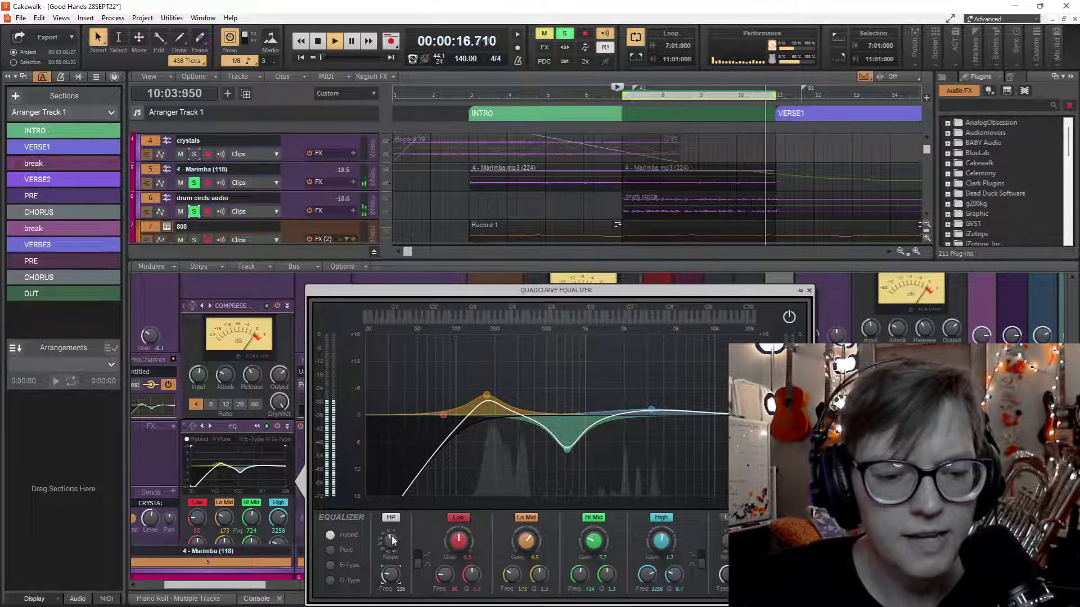
left_click_drag(391, 535, 392, 530)
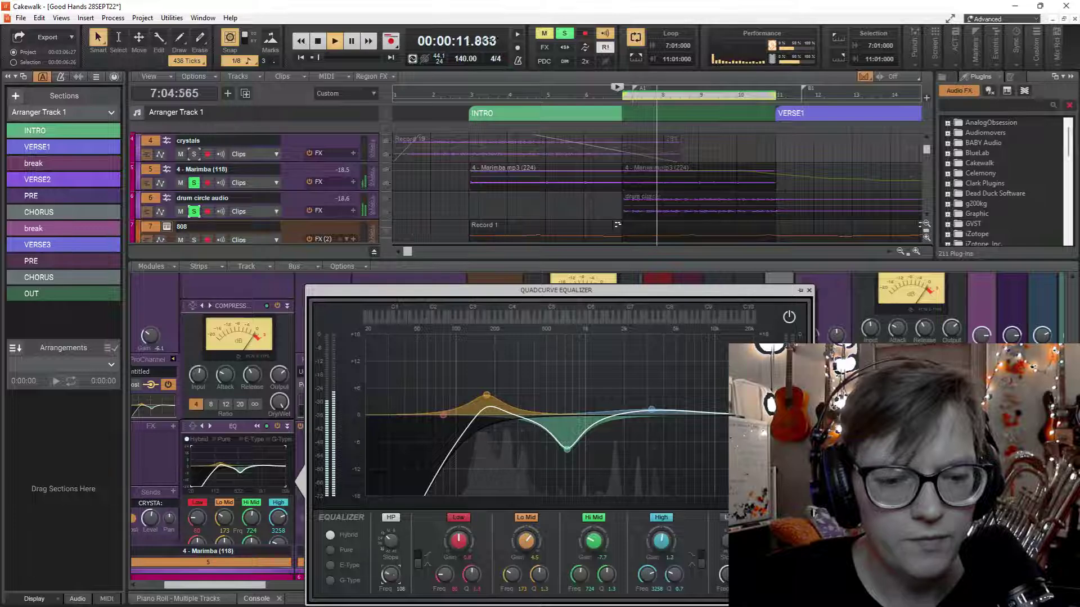
left_click_drag(389, 574, 390, 590)
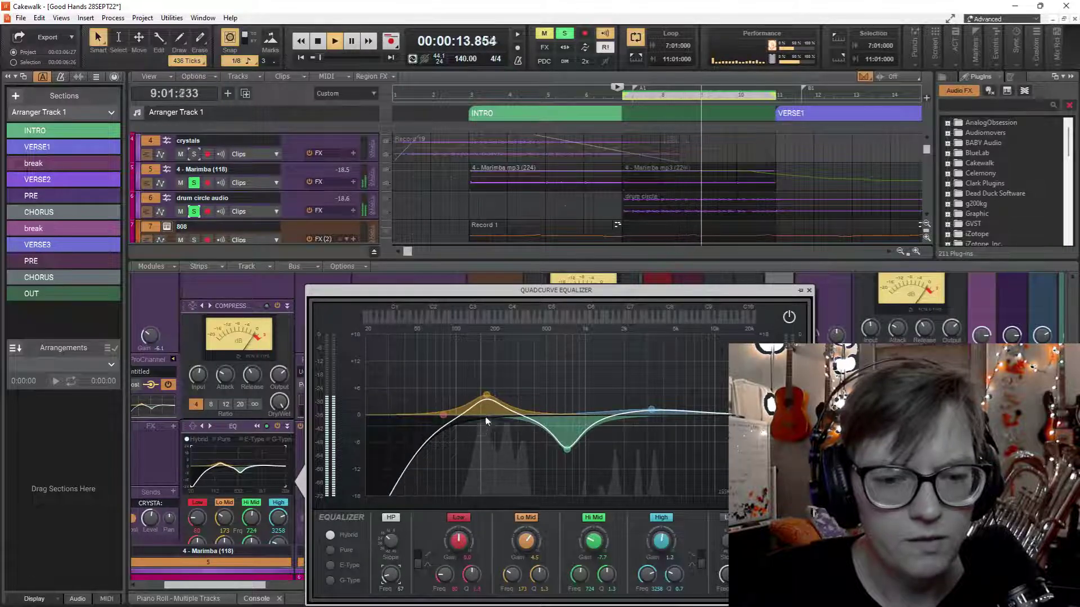
left_click_drag(487, 395, 529, 373)
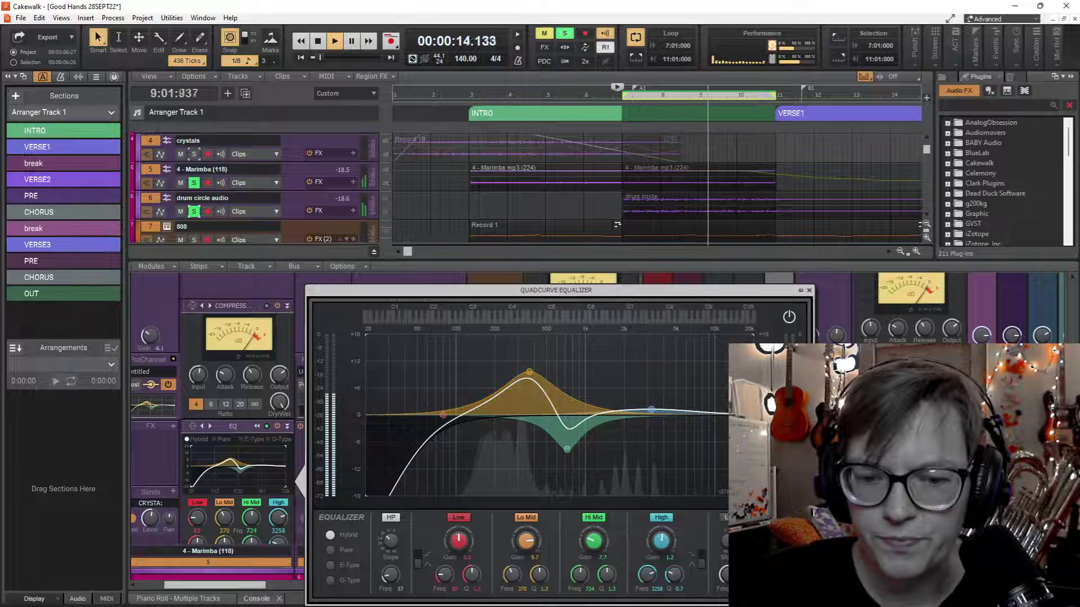
left_click(808, 290)
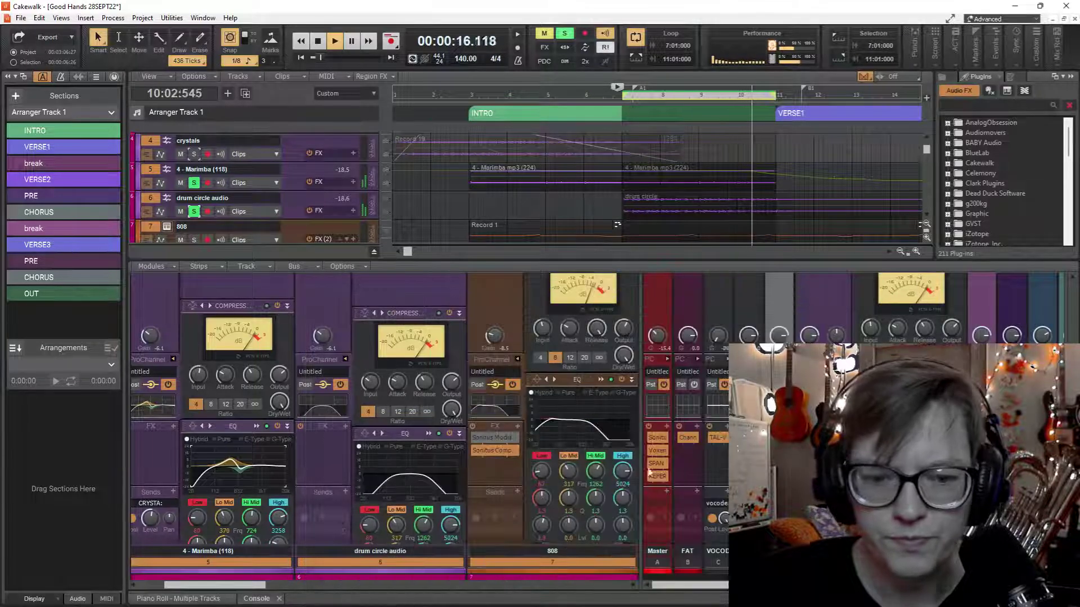
Check the 808 track's EQ curve and collapse the 808's ProChannel.
double_click(570, 426)
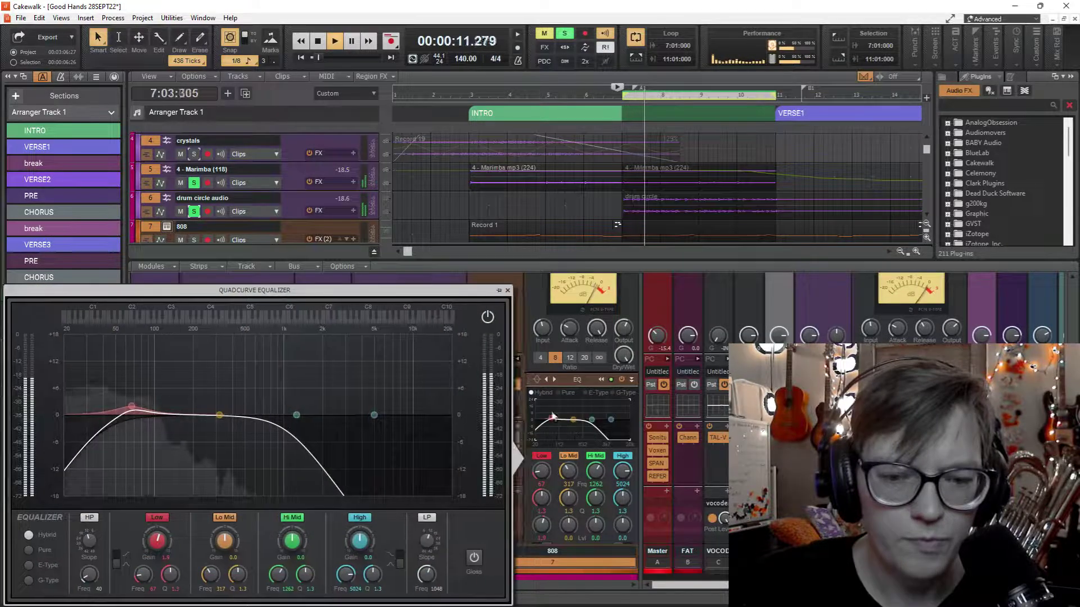
left_click(508, 290)
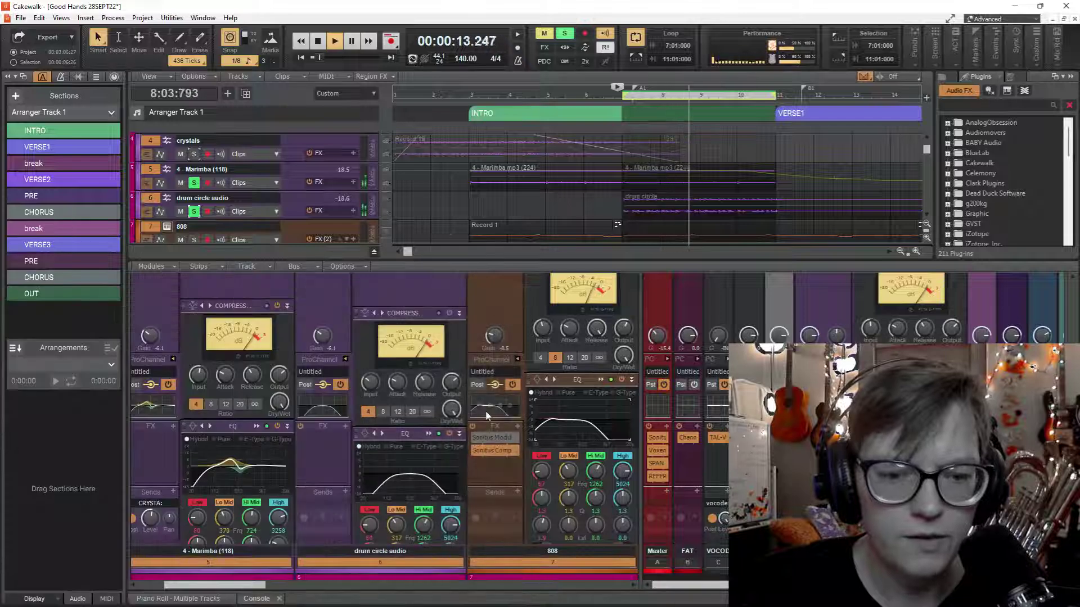
left_click(517, 360)
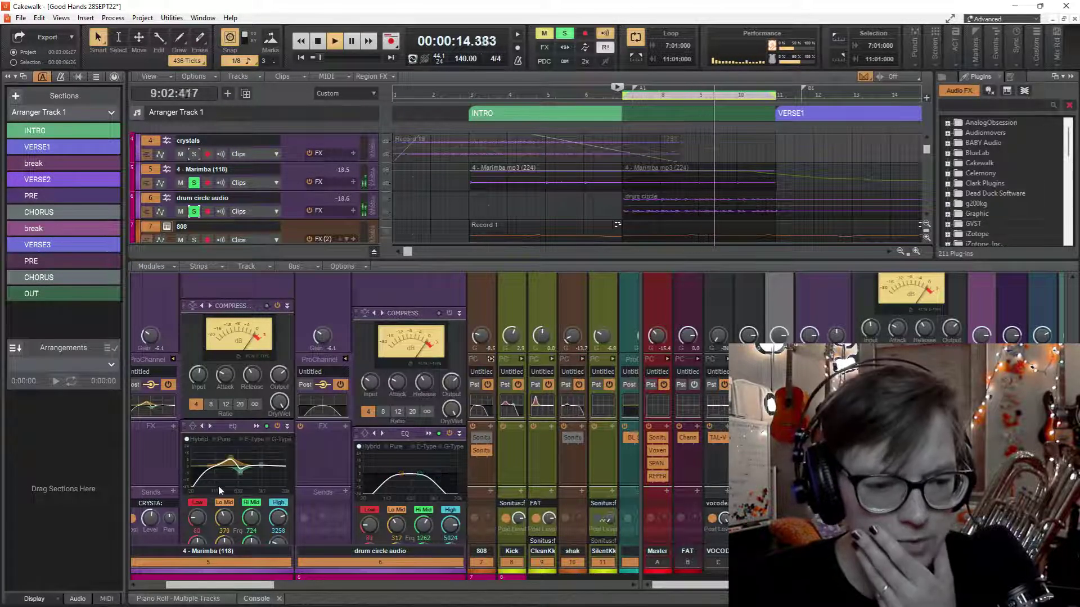
In drum circle audio's EQ, set Hi Mid to 1615 Hz at +3.7 dB, high-pass to 373 Hz and Lo Mid to 393 Hz at +7.1 dB.
double_click(403, 484)
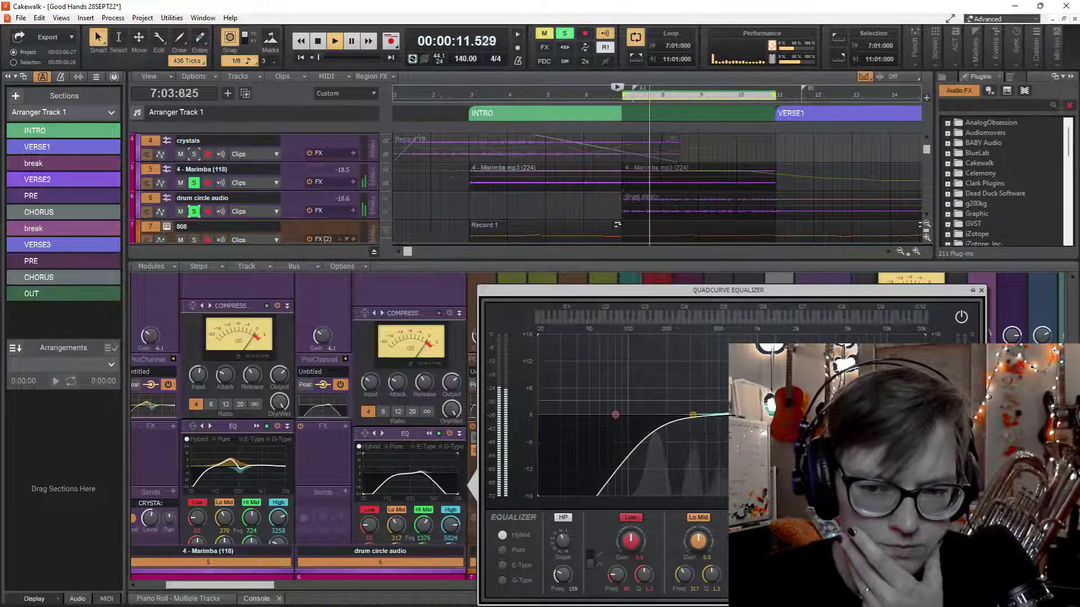
mouse_move(770, 414)
left_mouse_down()
mouse_move(792, 396)
mouse_move(740, 337)
mouse_move(648, 358)
mouse_move(652, 385)
mouse_move(725, 388)
mouse_move(783, 415)
left_mouse_up()
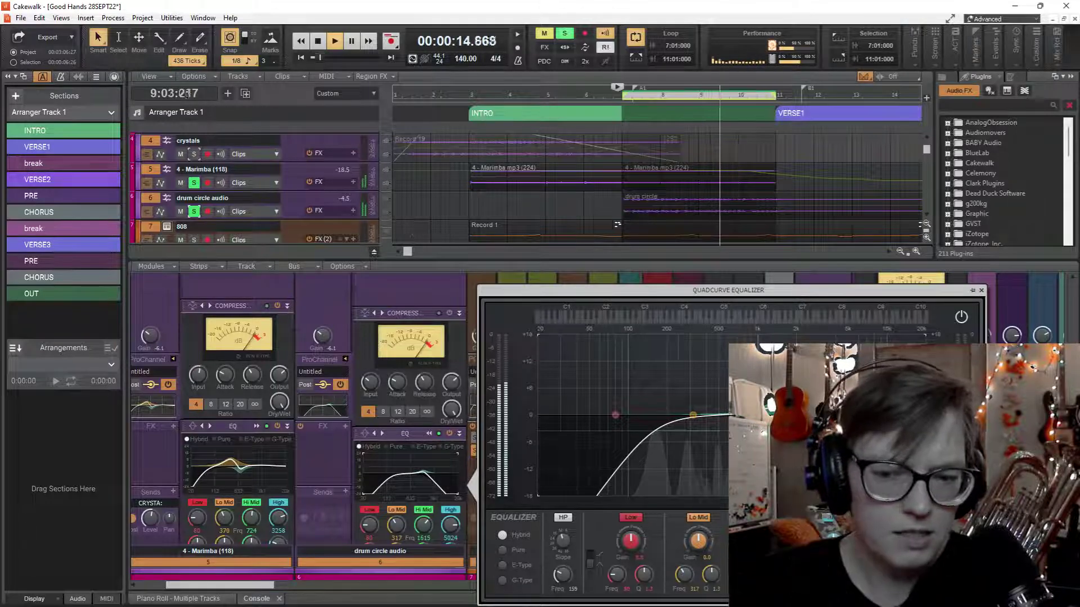
mouse_move(561, 576)
left_mouse_down()
mouse_move(561, 585)
mouse_move(561, 573)
left_mouse_up()
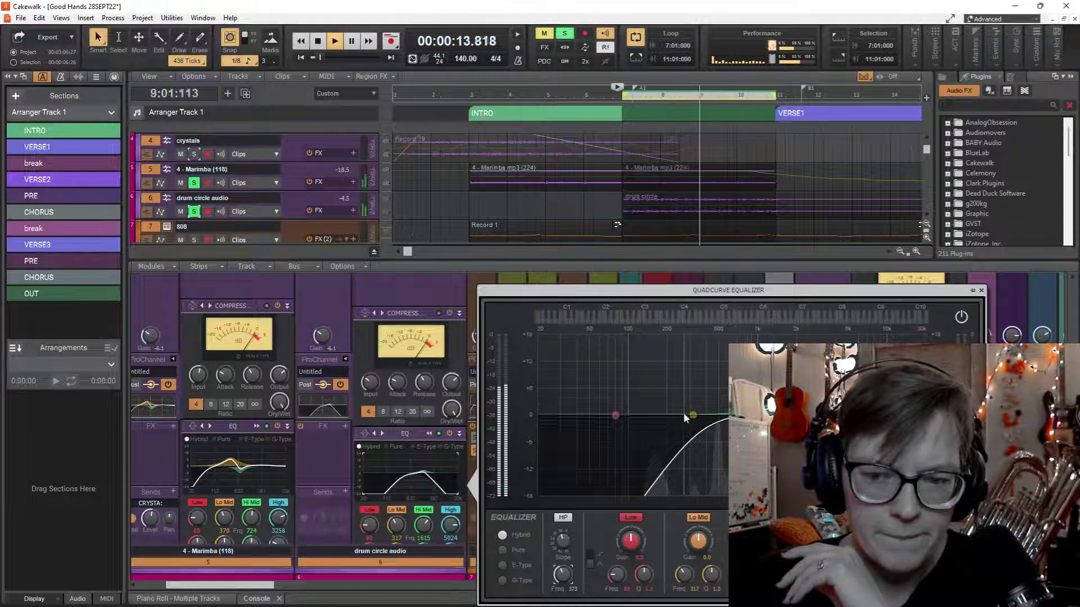
left_click_drag(694, 415, 707, 388)
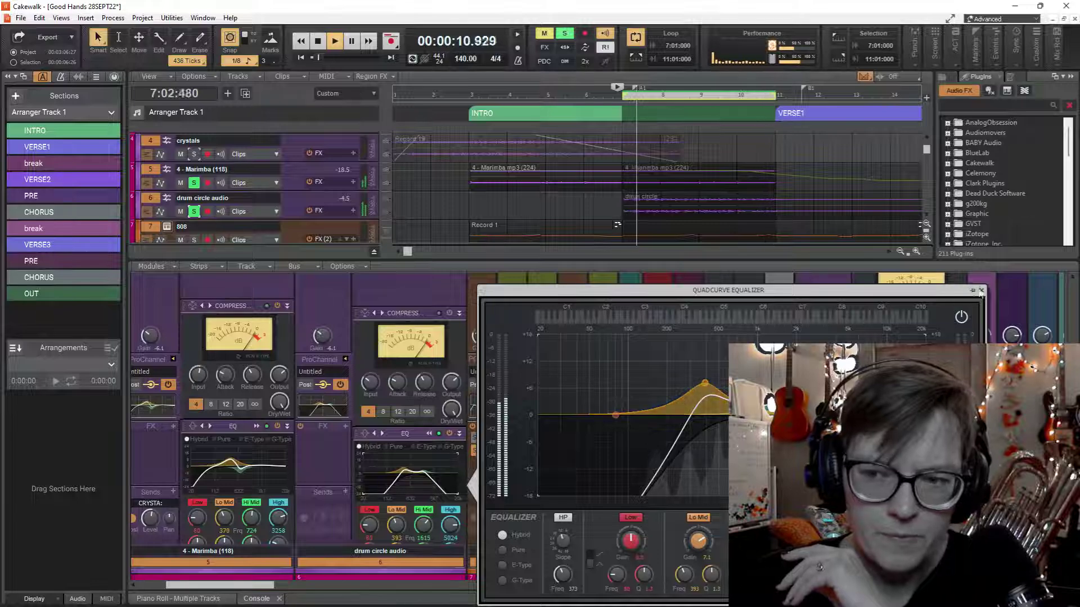
left_click(981, 291)
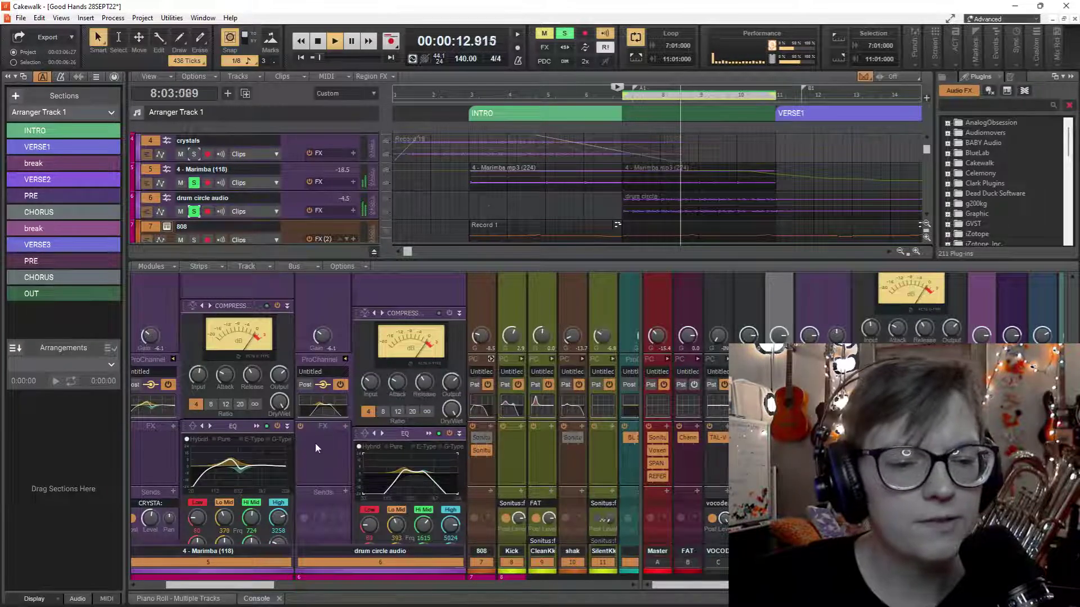
Pan drum circle audio to 60% L and the marimba to 66% R, and clear all solos to hear the loop in the full mix.
scroll(313, 450, "down", 2)
scroll(313, 452, "down", 2)
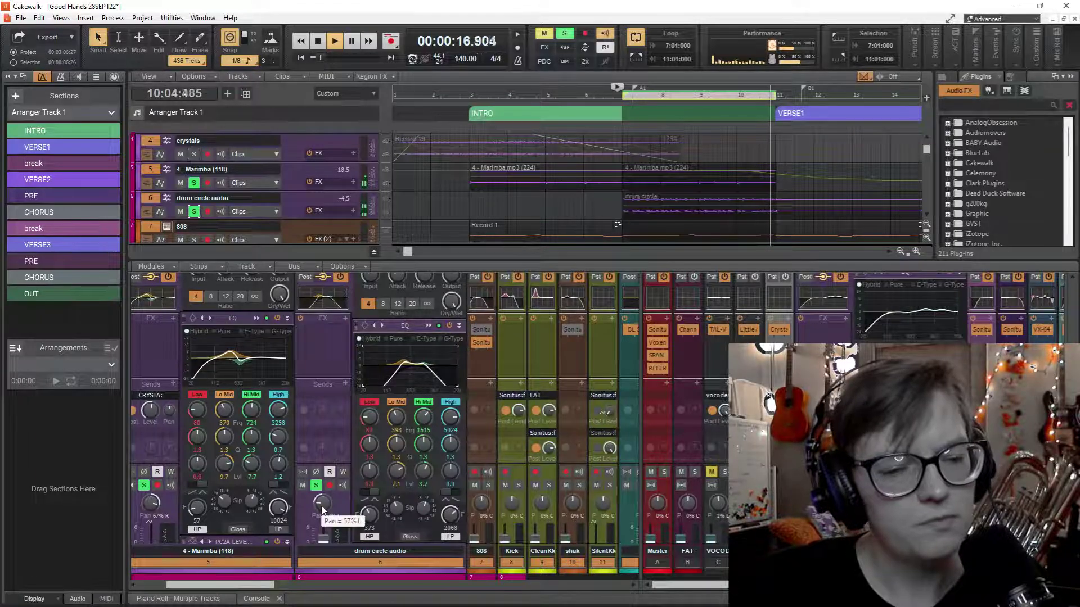
mouse_move(323, 503)
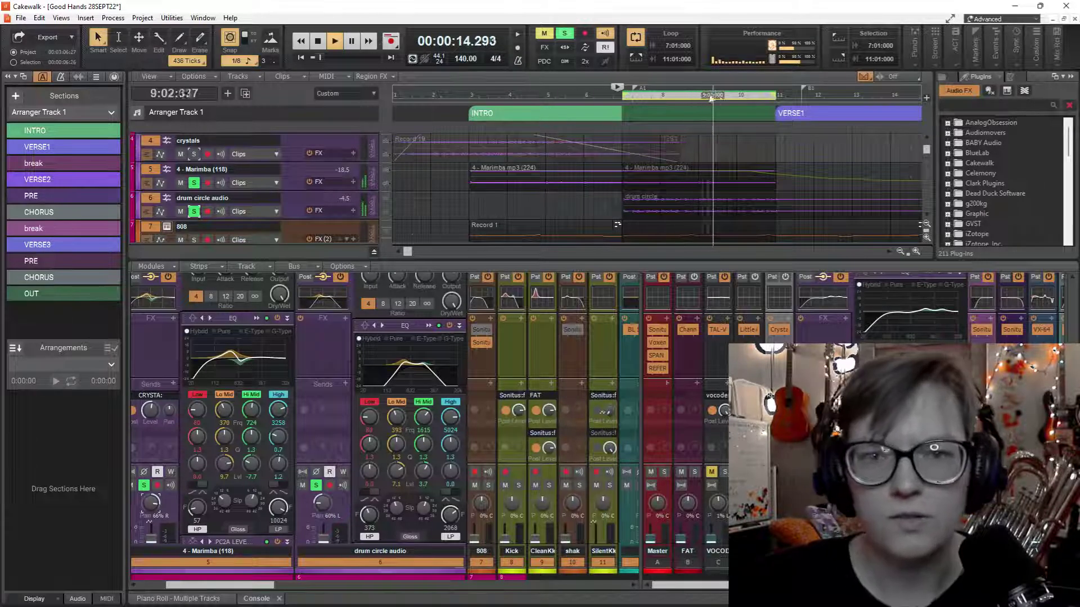
left_click(566, 35)
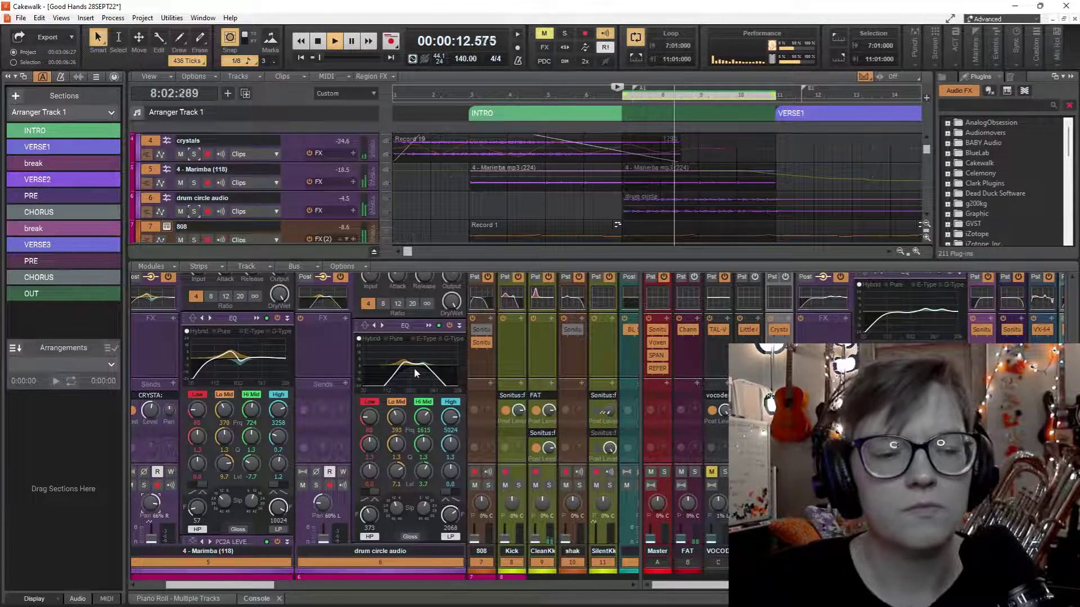
key("space")
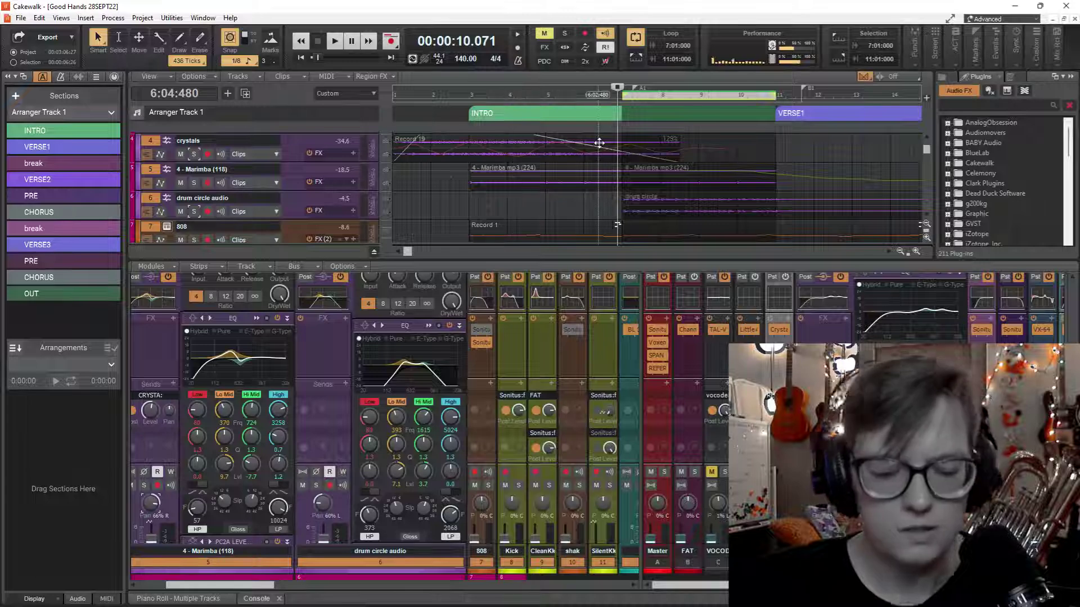
Turn off looping, play the song from the start to hear the intro, and hide the plug-in browser.
key("l")
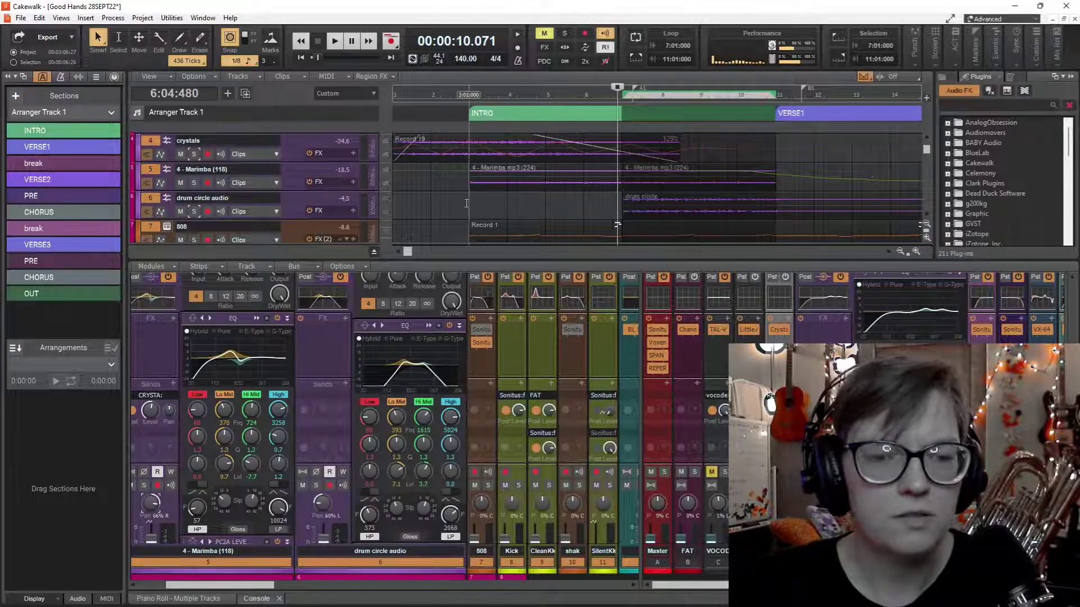
left_click(390, 181)
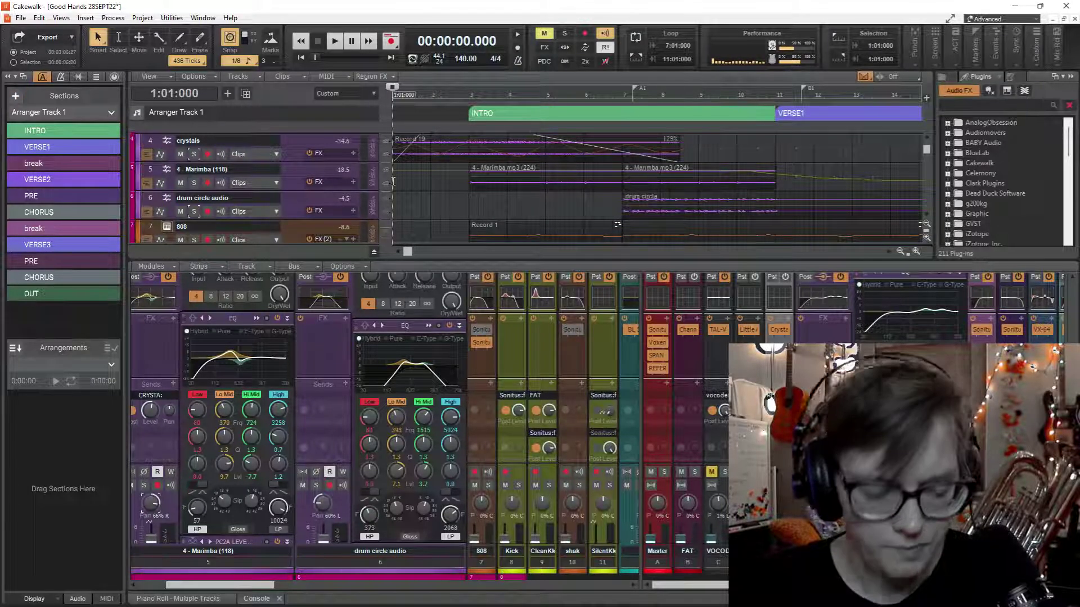
key("space")
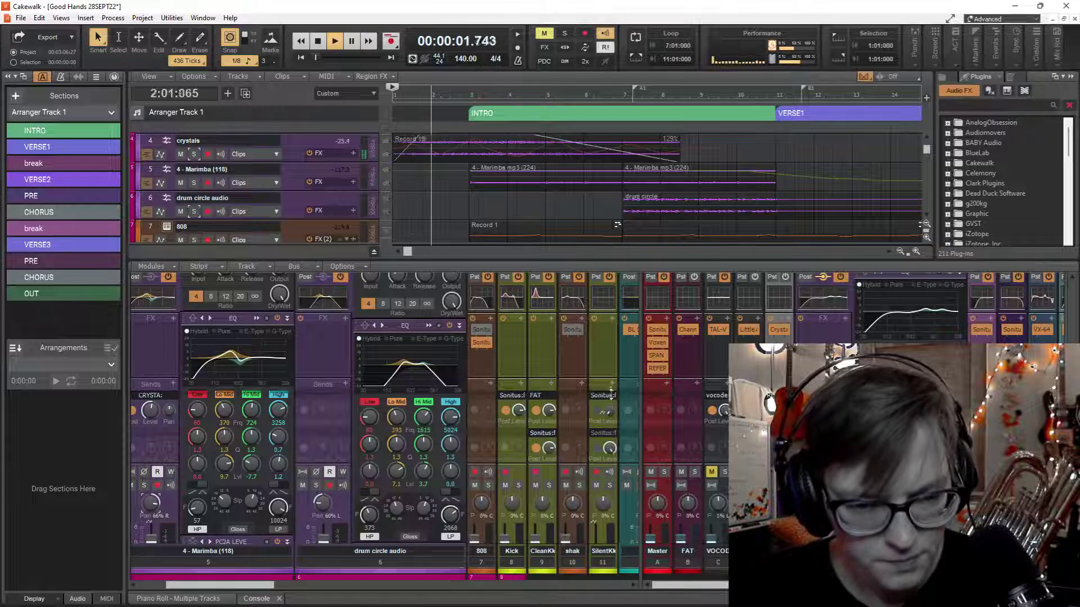
left_click_drag(594, 260, 608, 392)
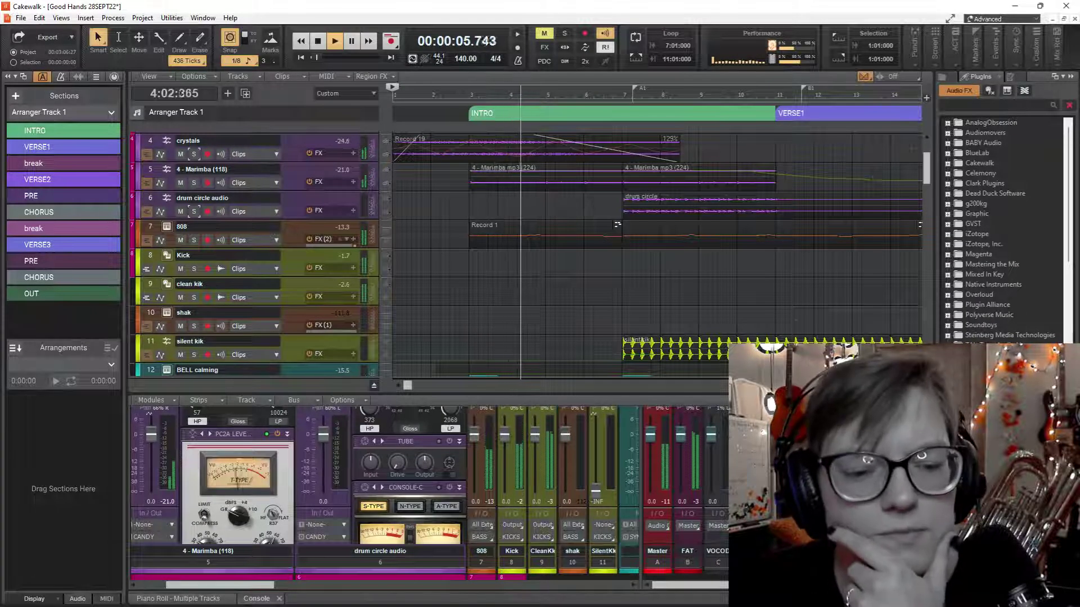
left_click_drag(262, 586, 338, 587)
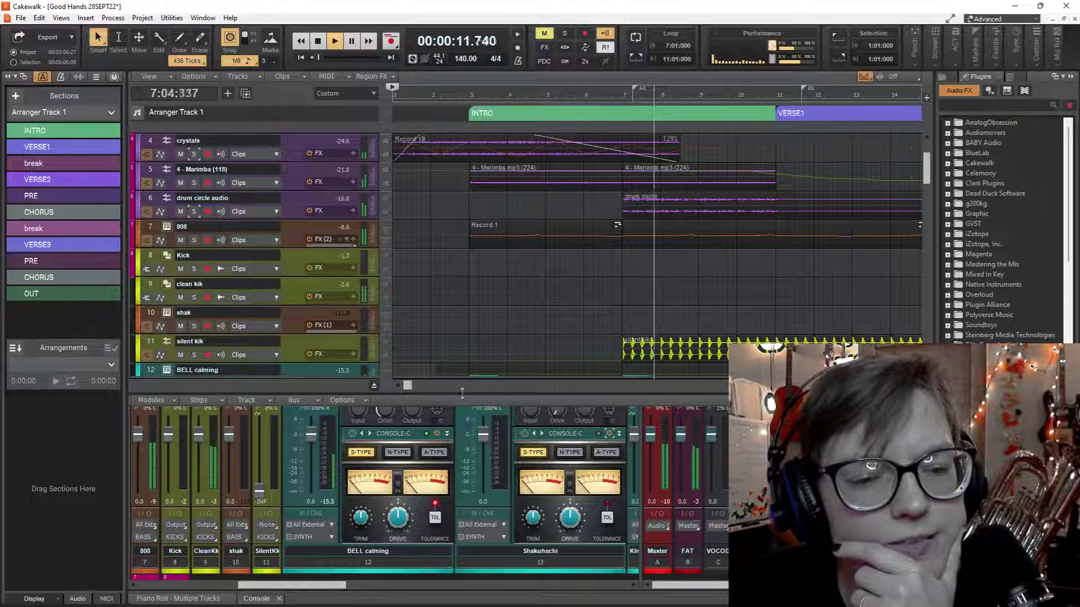
scroll(439, 360, "down", 3)
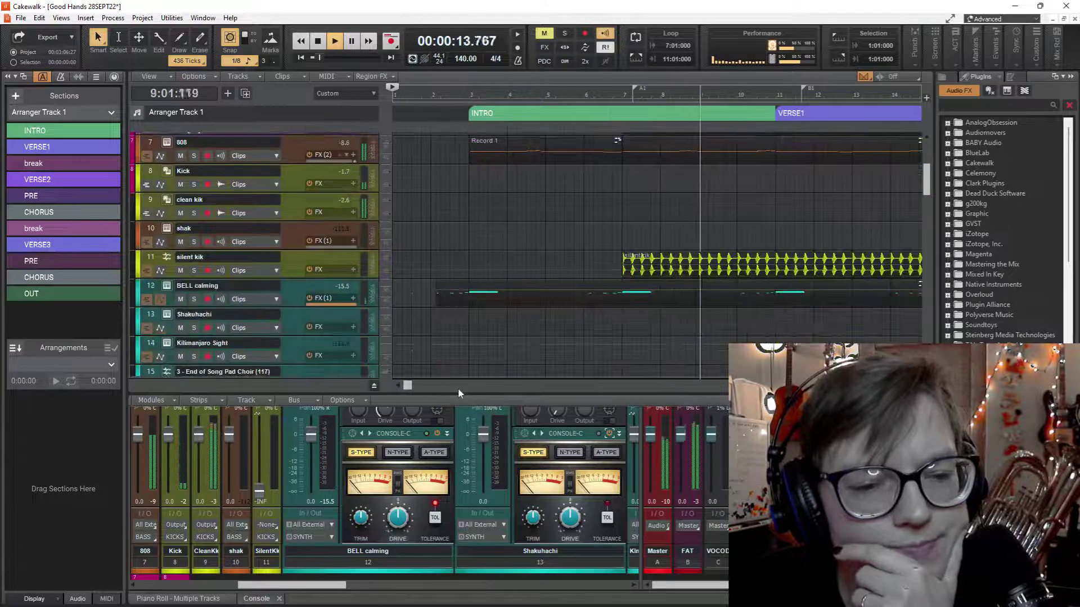
key("b")
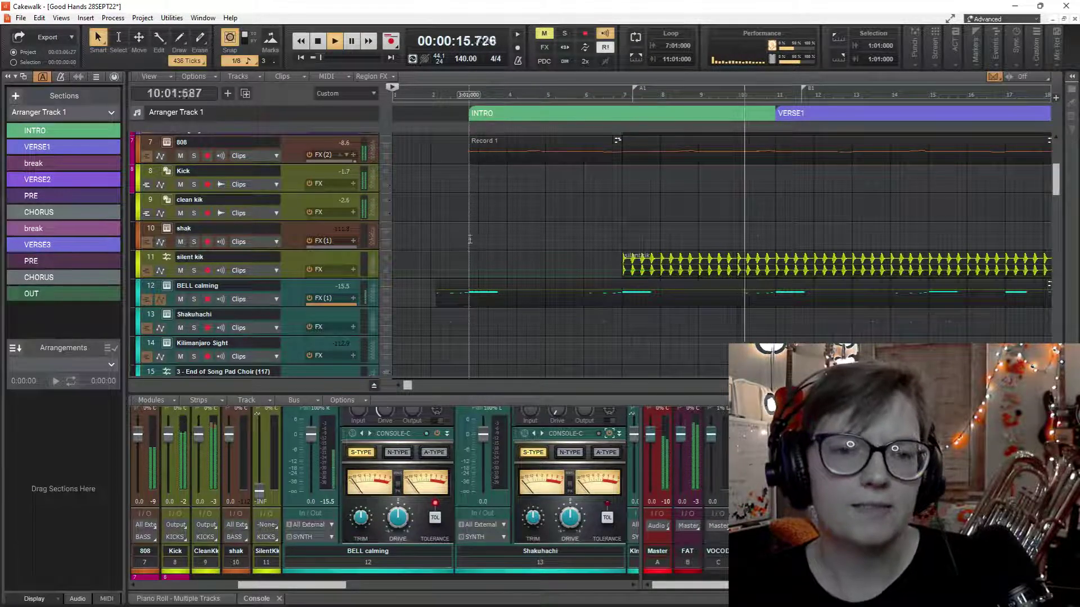
Enlarge the console, raise BELL calming's input gain to -1.4 dB and play the intro from 3:01:000.
left_click(469, 237)
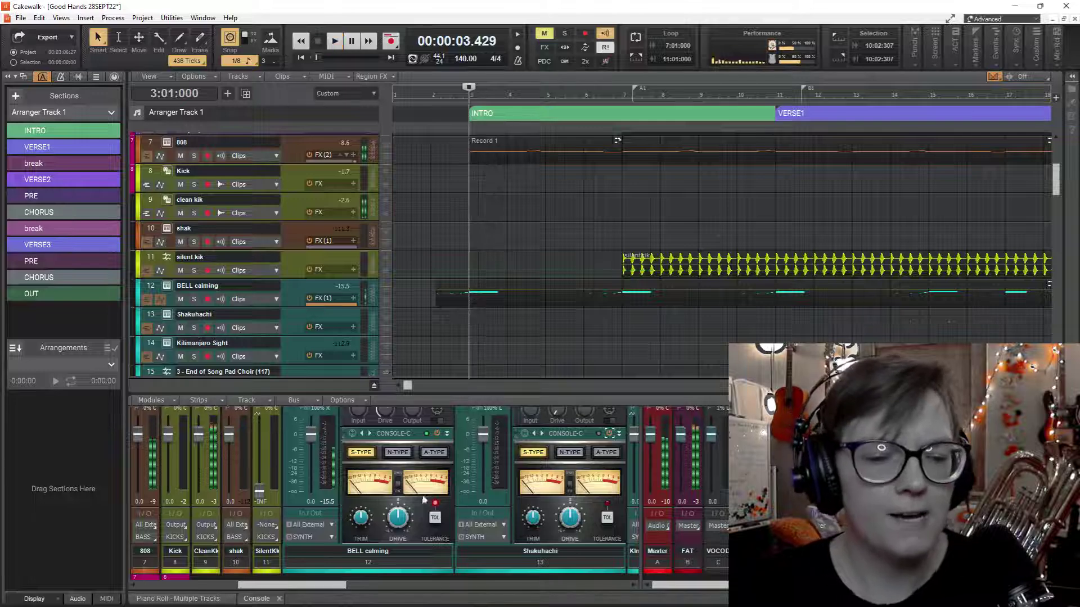
left_click_drag(329, 591, 283, 592)
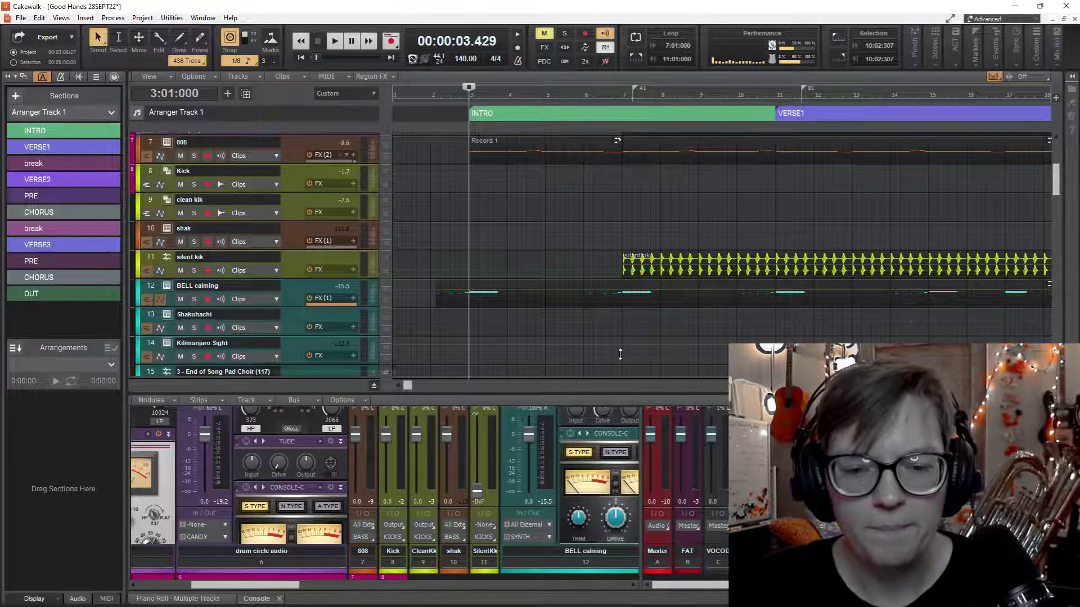
key("shift+d")
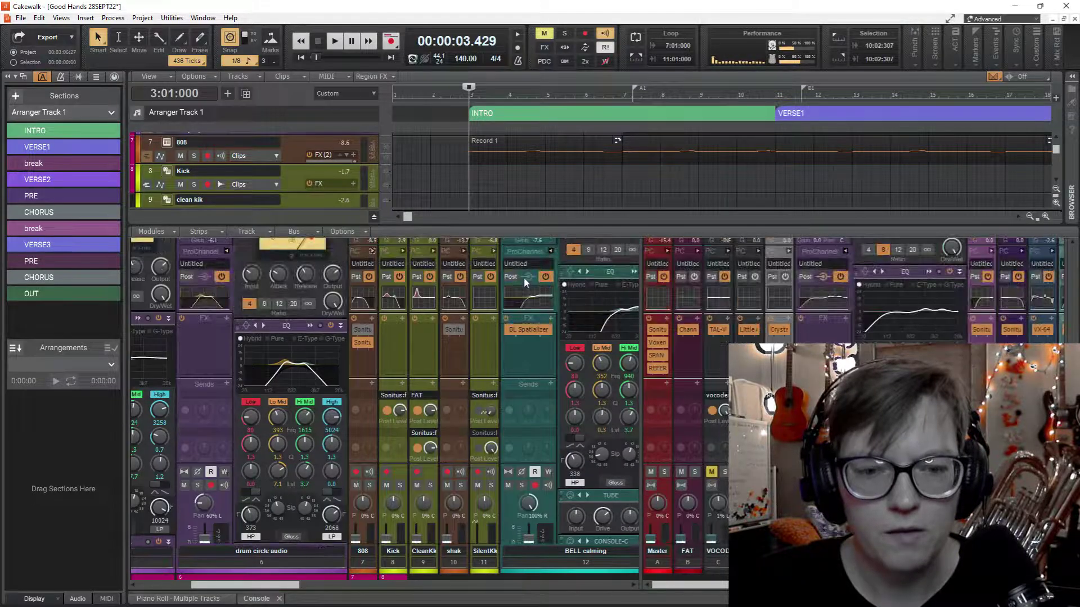
scroll(524, 277, "up", 1)
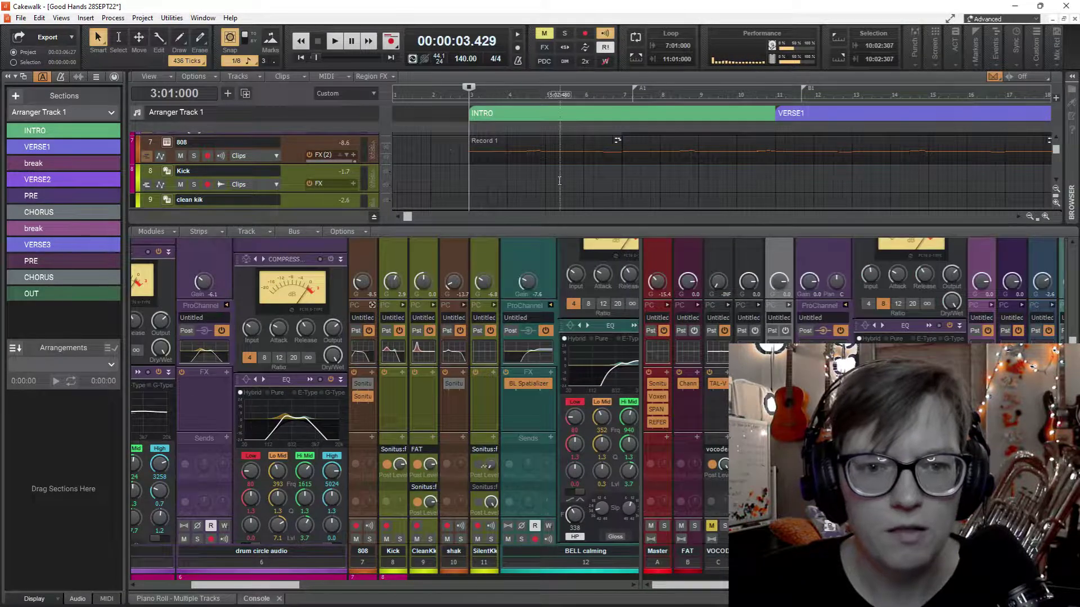
left_click_drag(536, 227, 537, 181)
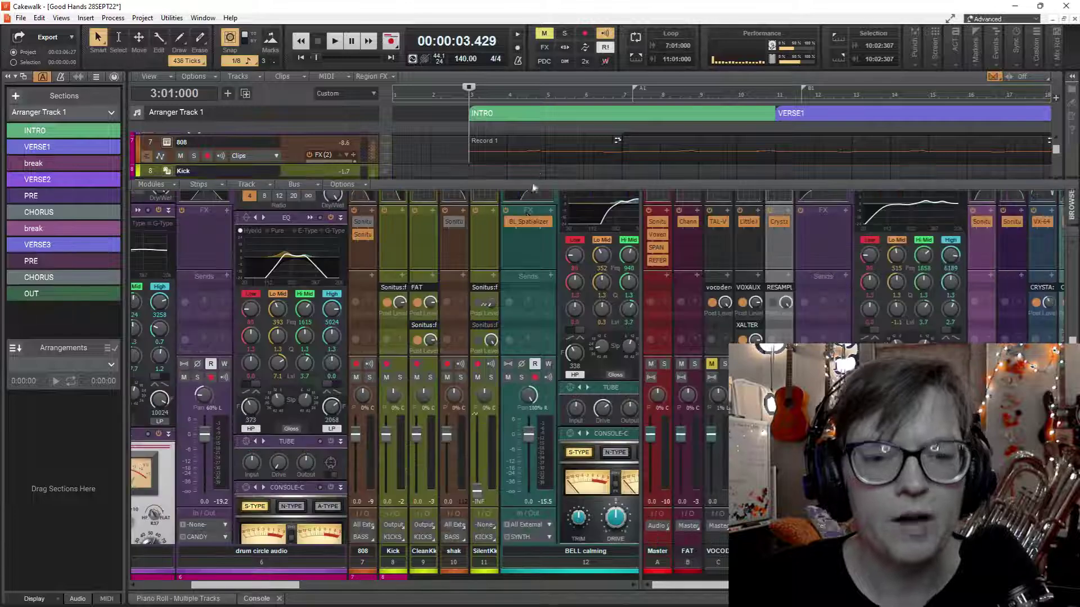
scroll(548, 274, "up", 2)
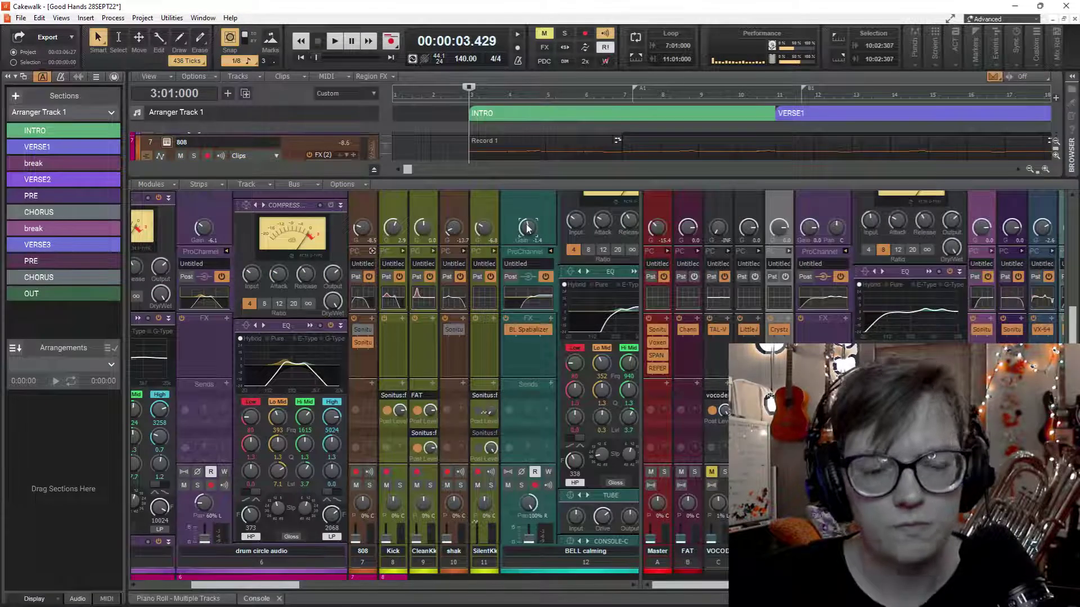
key("space")
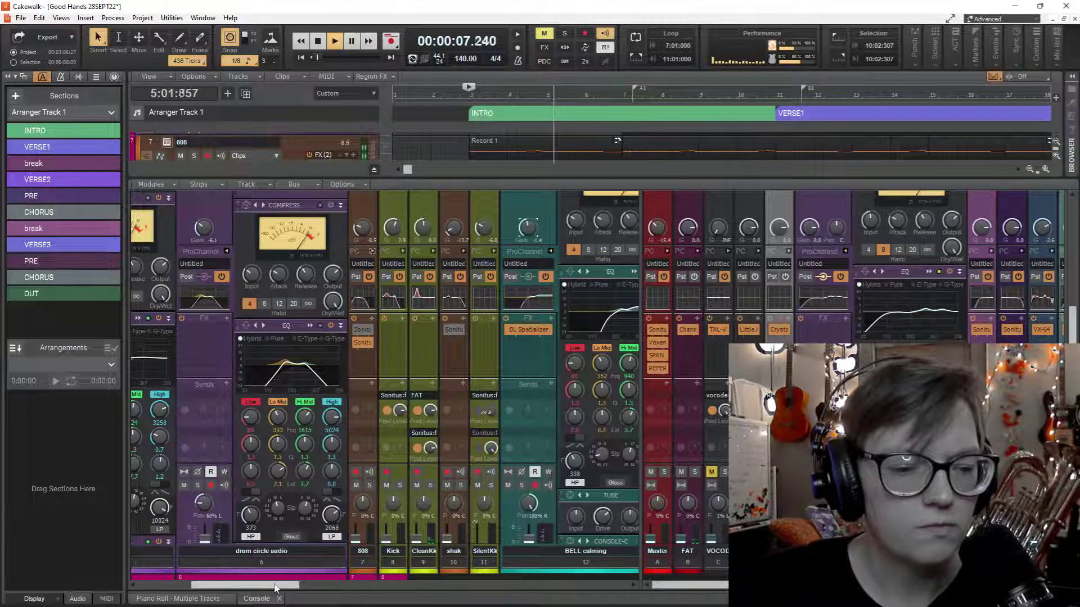
Lower drum circle audio's input gain to -8.5 dB and the marimba's to -9.2 dB, and replay the intro.
left_click_drag(275, 585, 247, 587)
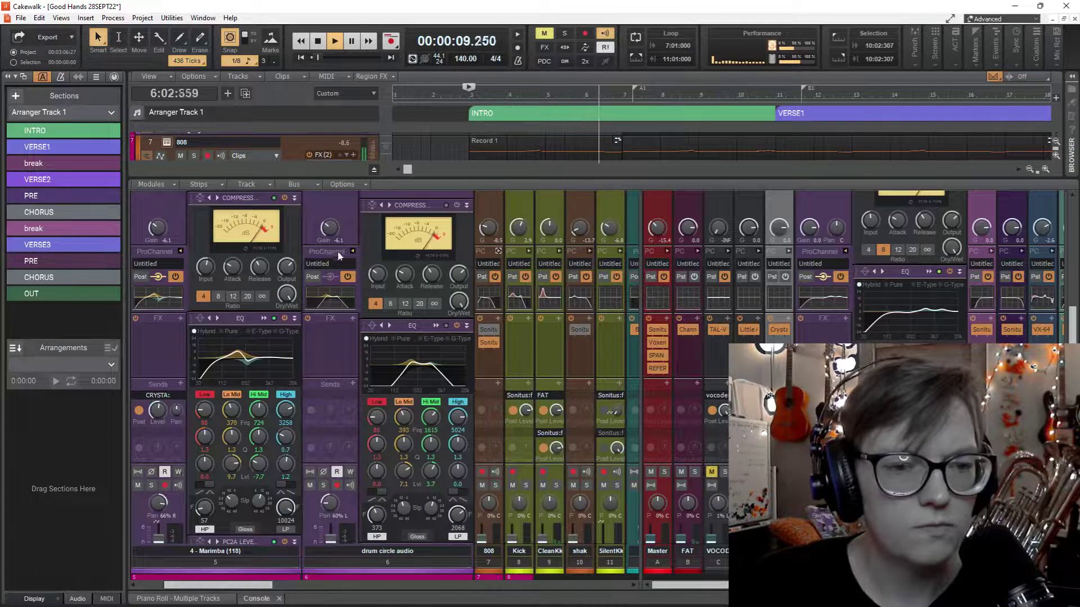
left_click_drag(330, 228, 330, 234)
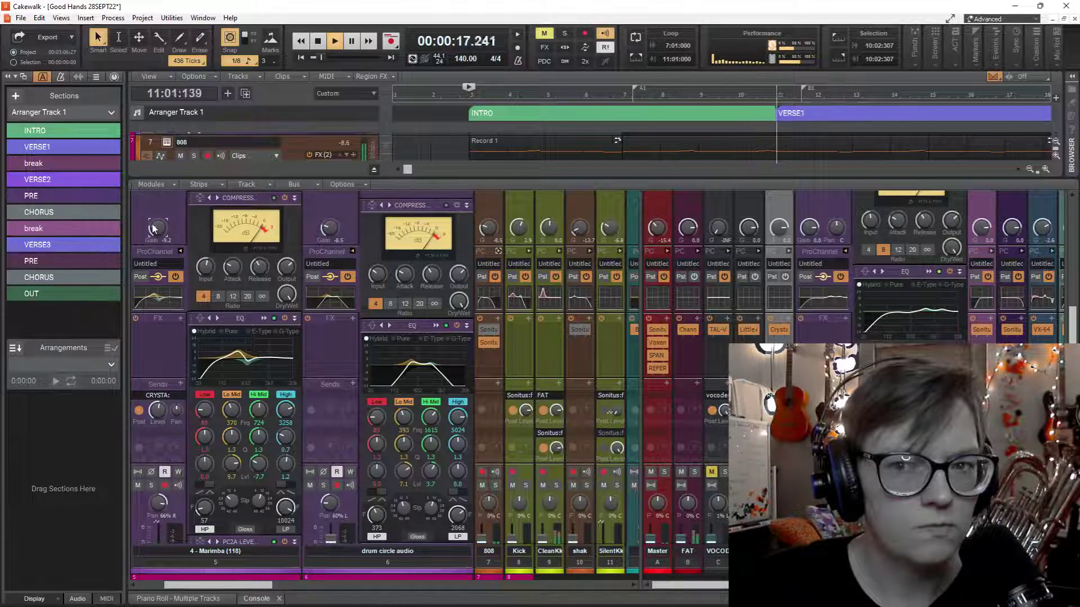
key("space")
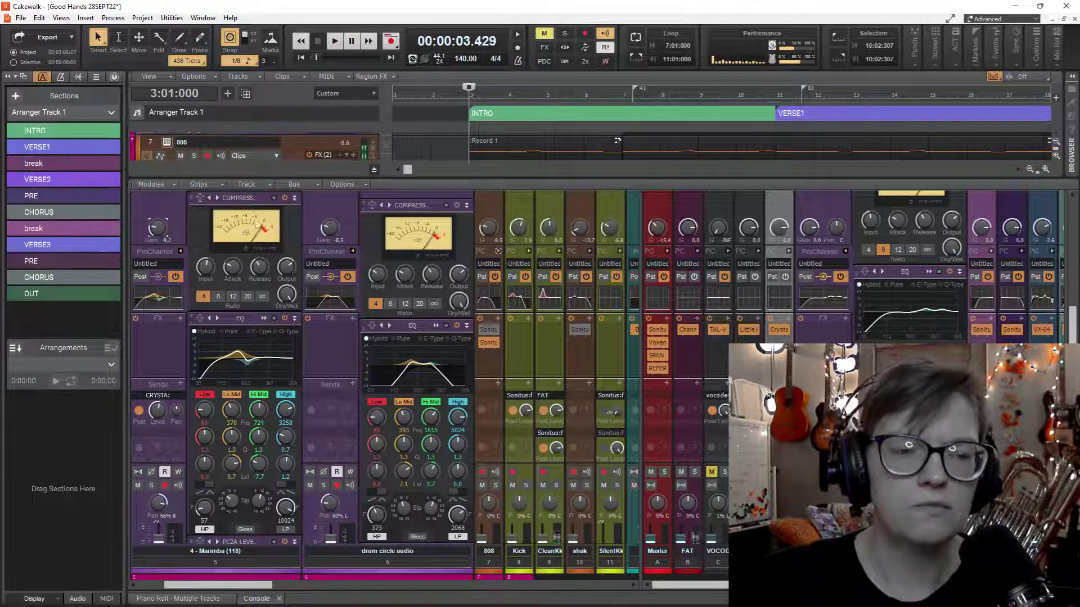
key("space")
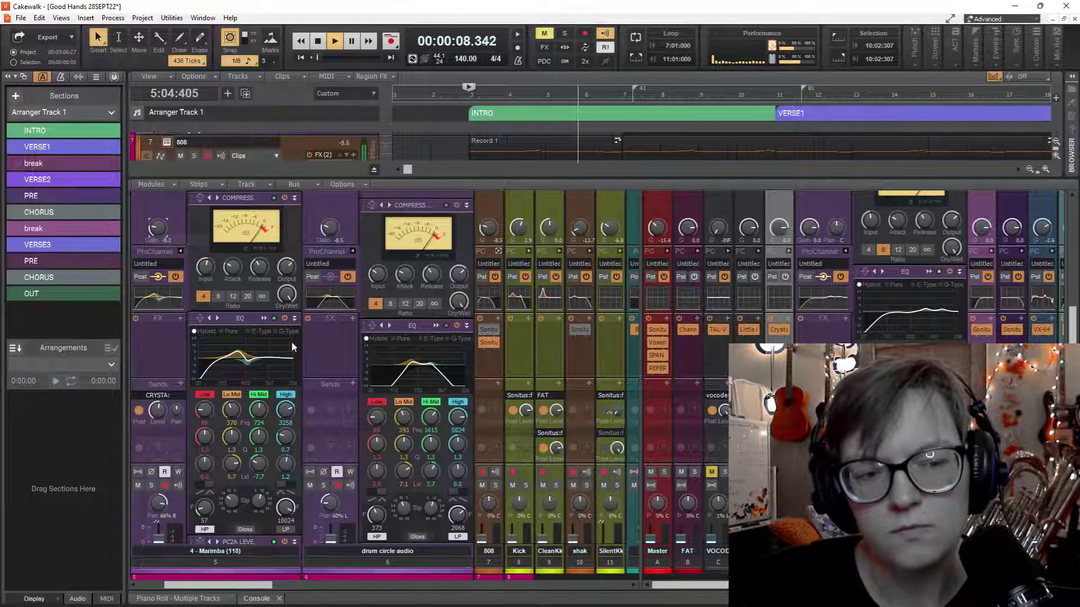
Widen the console's track strip area to reach BELL calming and raise its input gain to 2.0 dB.
scroll(333, 350, "down", 2)
scroll(333, 351, "down", 2)
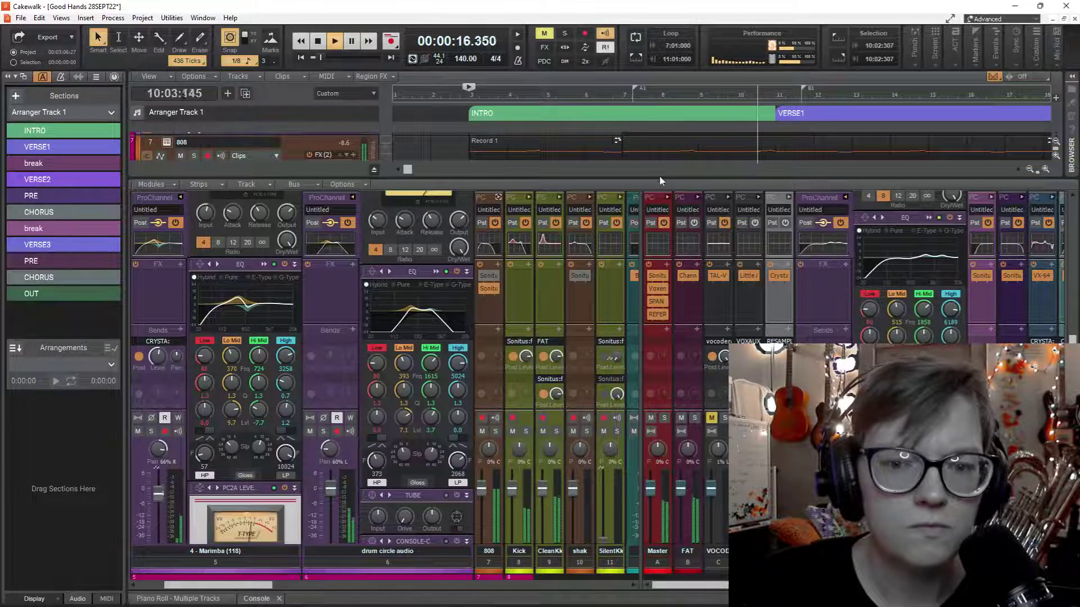
left_click_drag(641, 361, 794, 361)
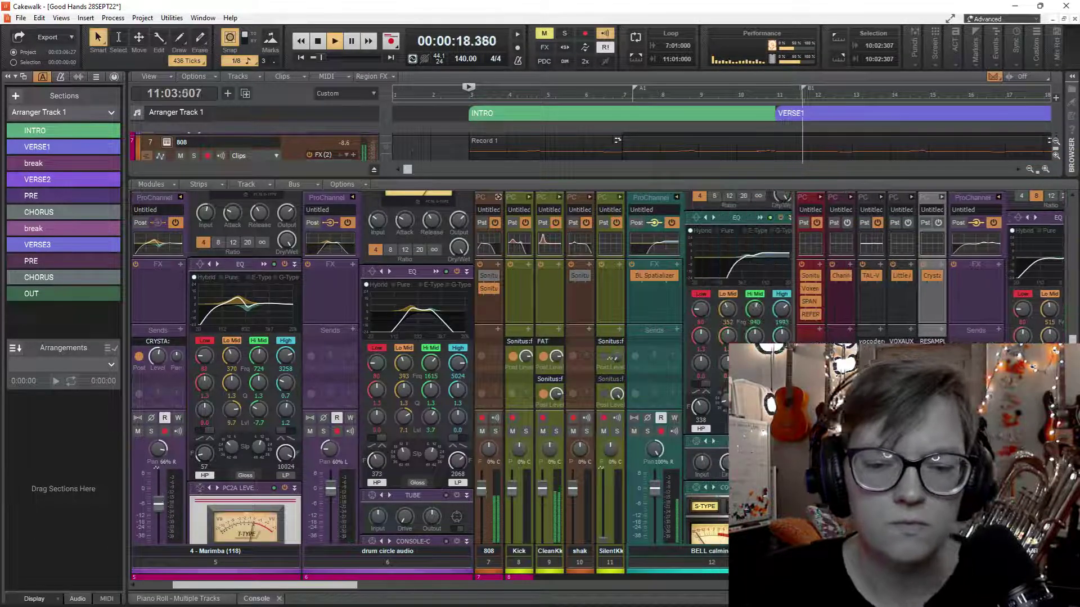
key("space")
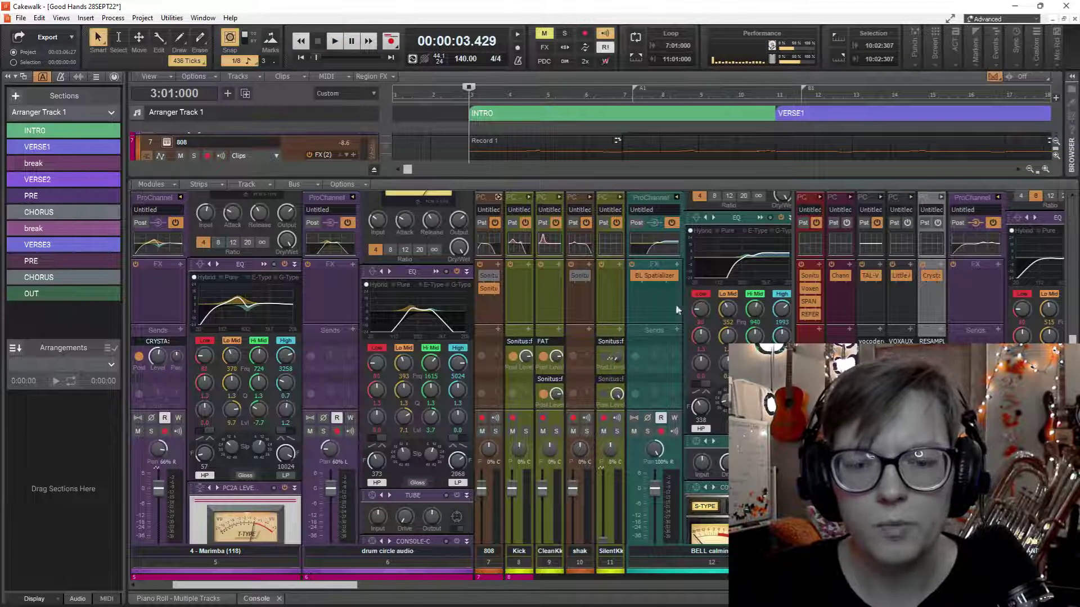
scroll(560, 289, "right", 3)
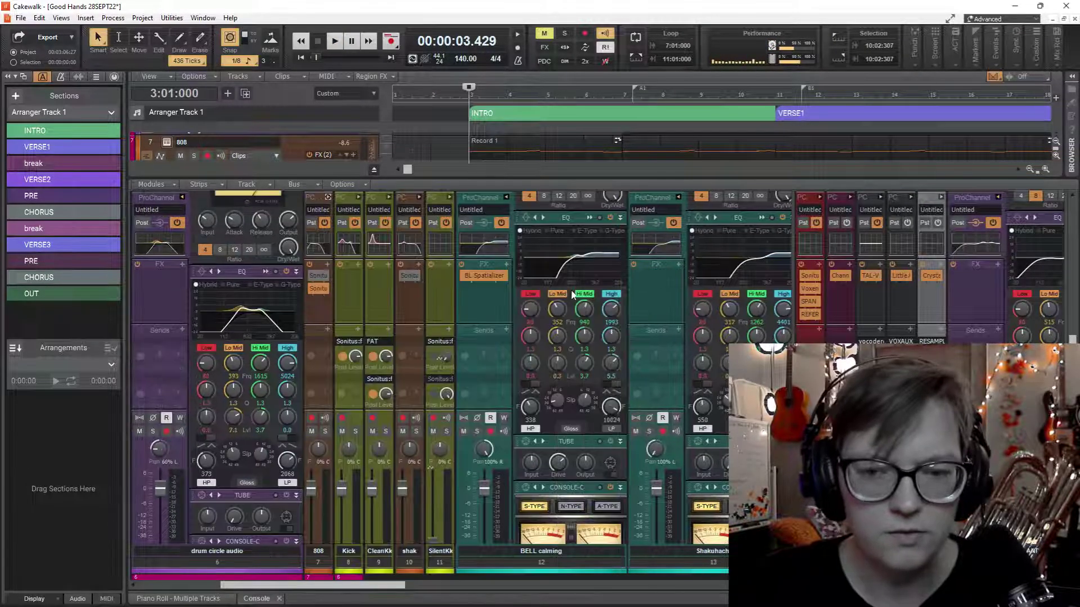
scroll(571, 289, "up", 1)
scroll(673, 285, "right", 5)
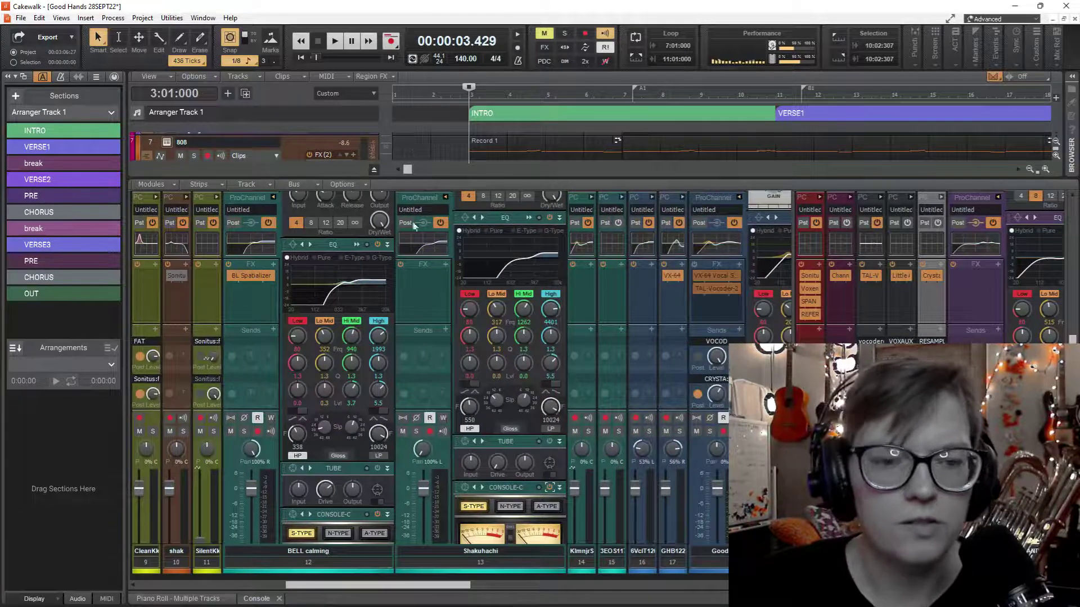
scroll(249, 308, "up", 5)
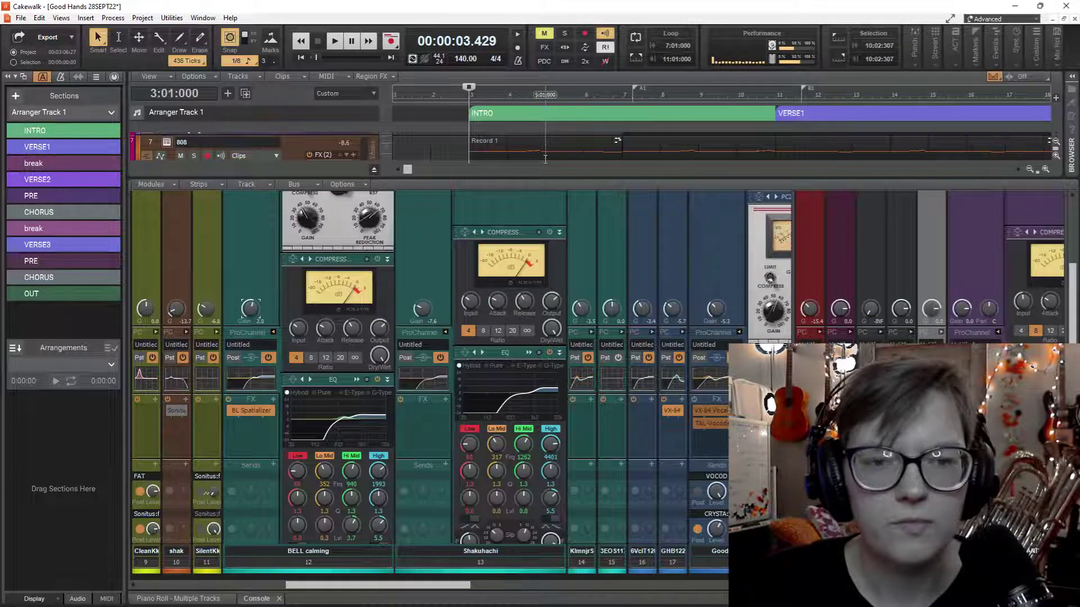
Listen to BELL calming's level in the mix from 3:01:000, 9:01:480 and 7:04:000.
left_click(718, 135)
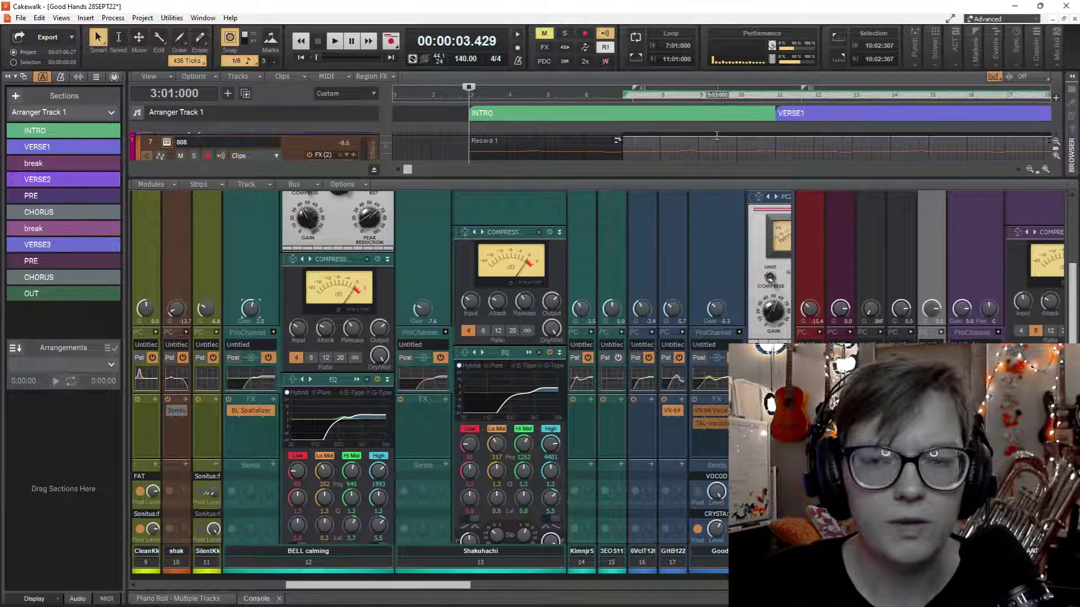
key("space")
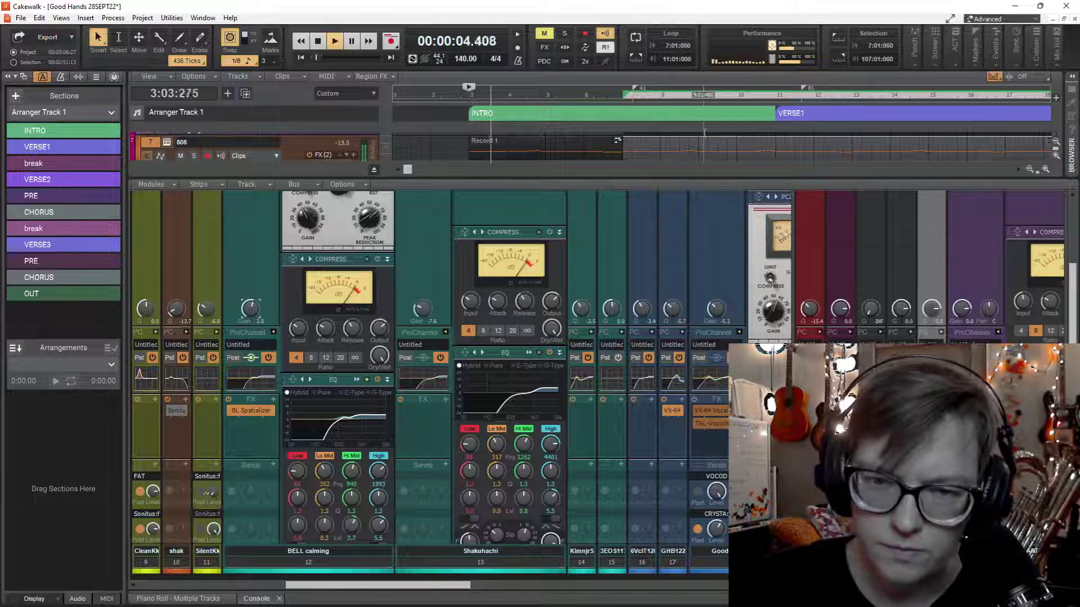
left_click(702, 94)
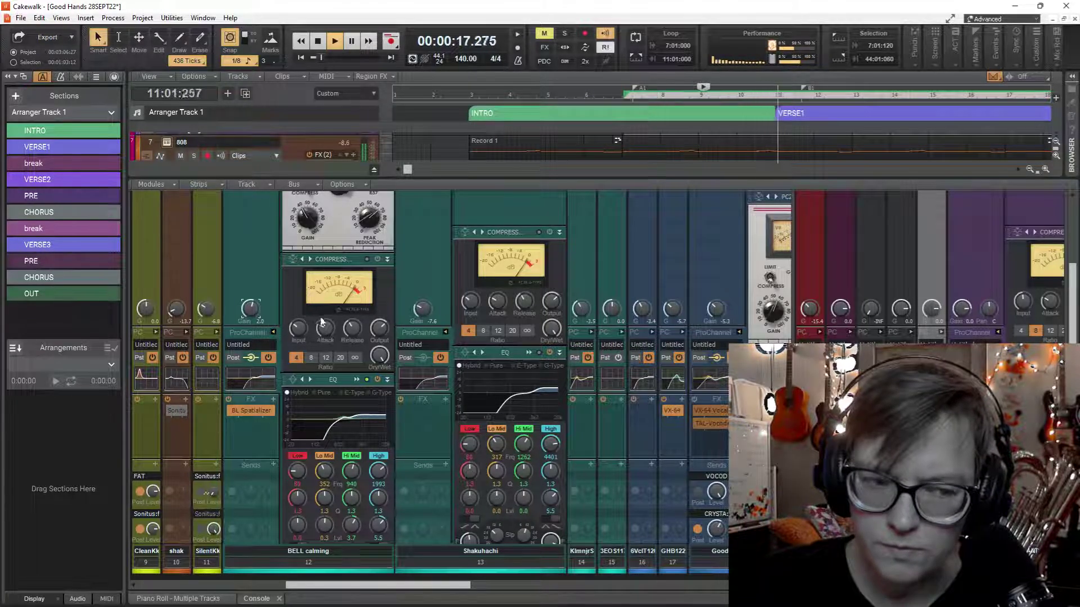
mouse_move(308, 220)
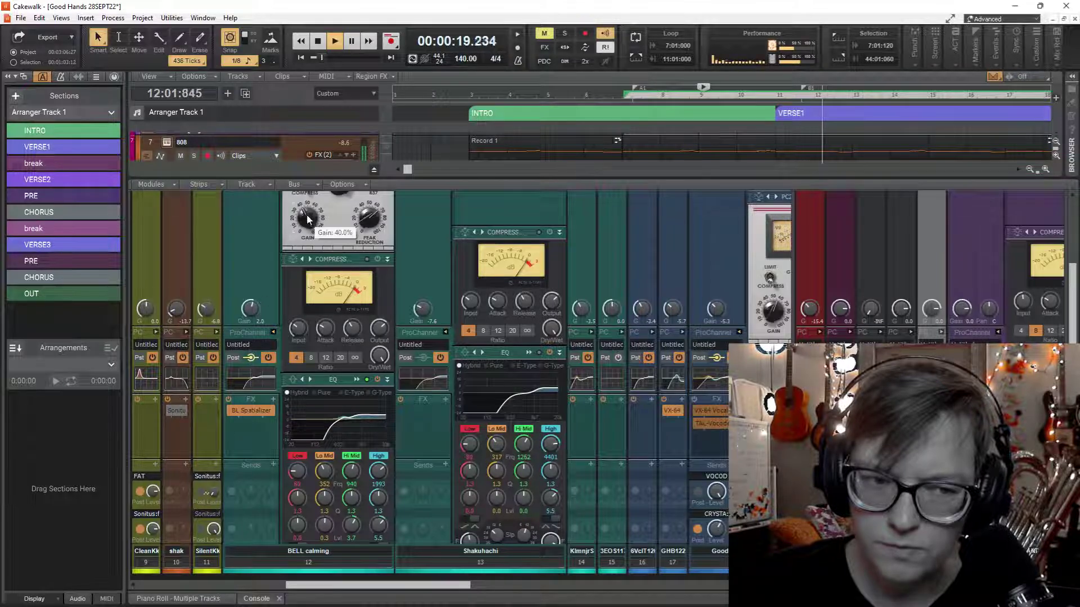
key("space")
key("space")
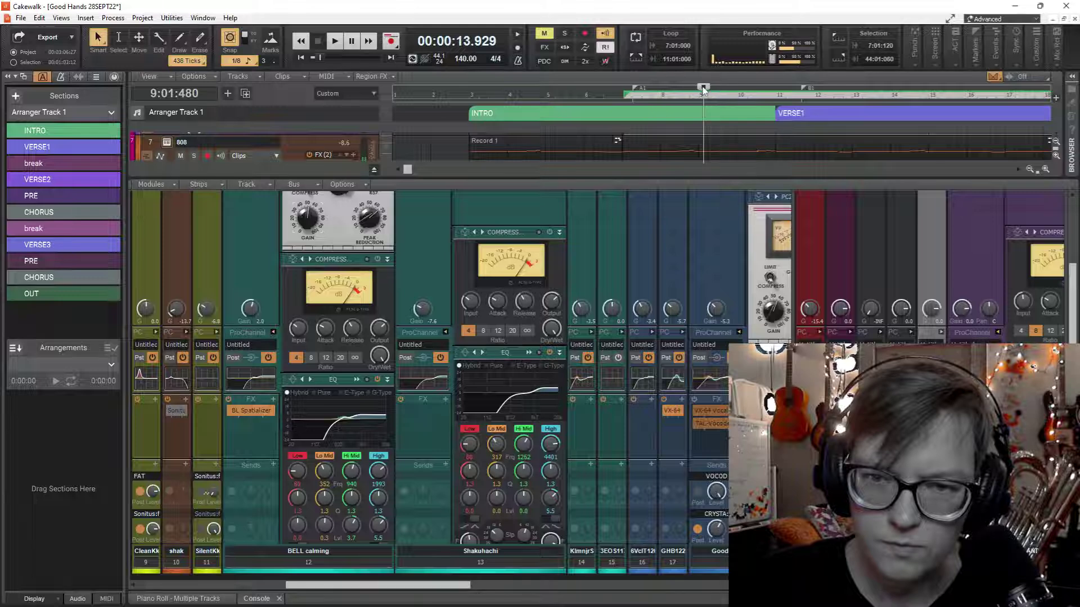
left_click(651, 90)
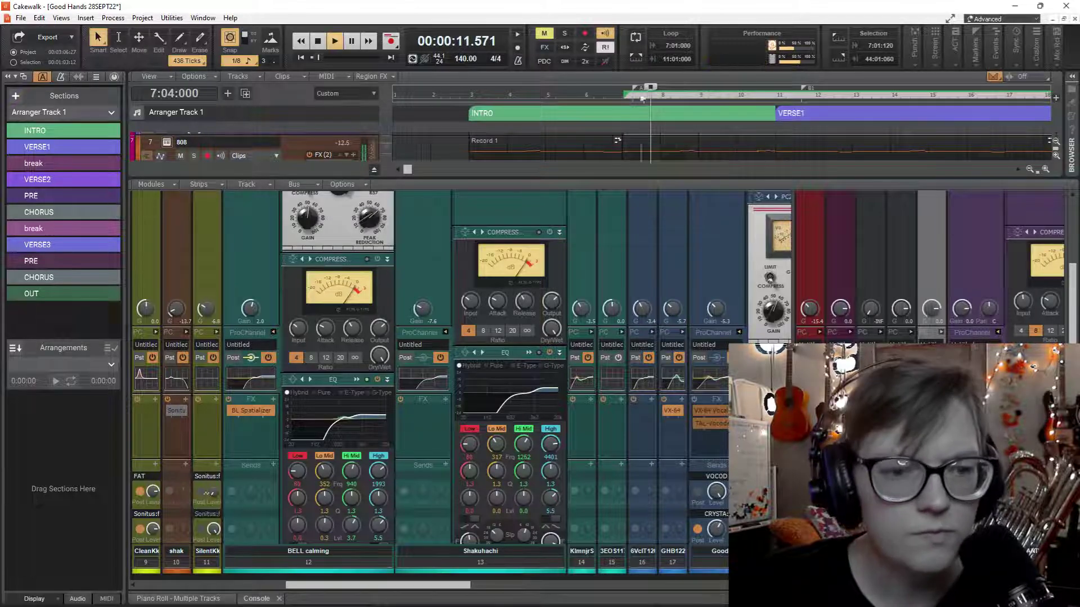
key("space")
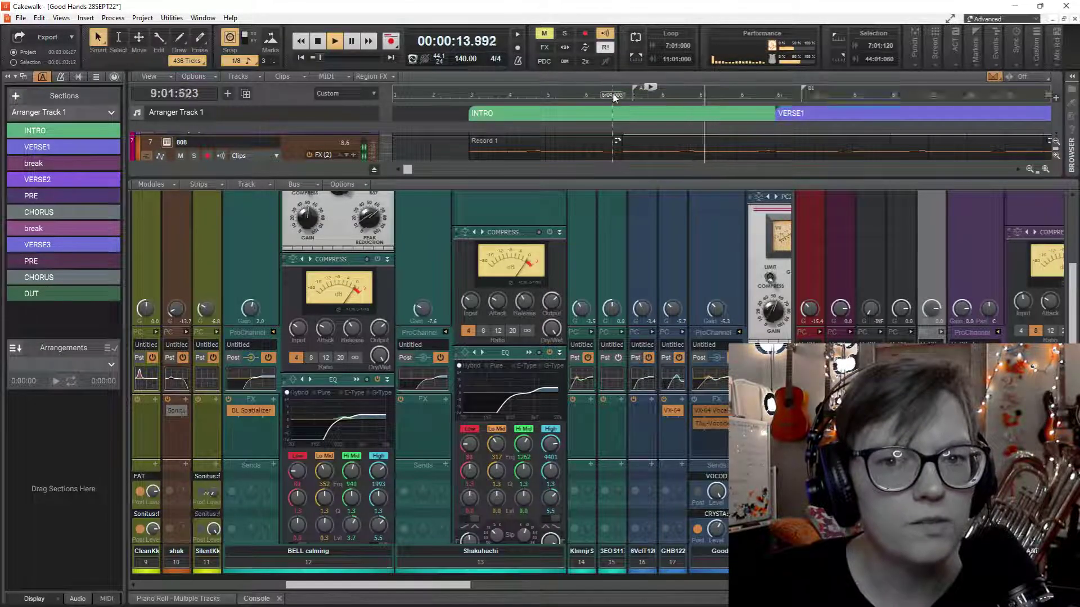
Switch off the PC2A leveler on BELL calming and play the transition into VERSE1 from 6:04:000.
left_click(616, 99)
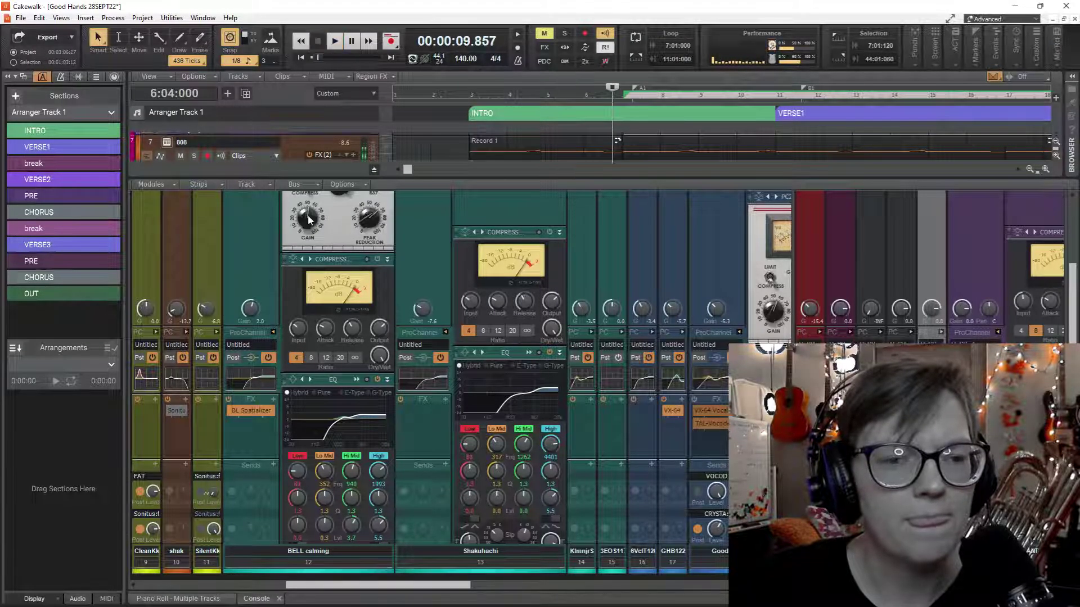
scroll(423, 253, "up", 4)
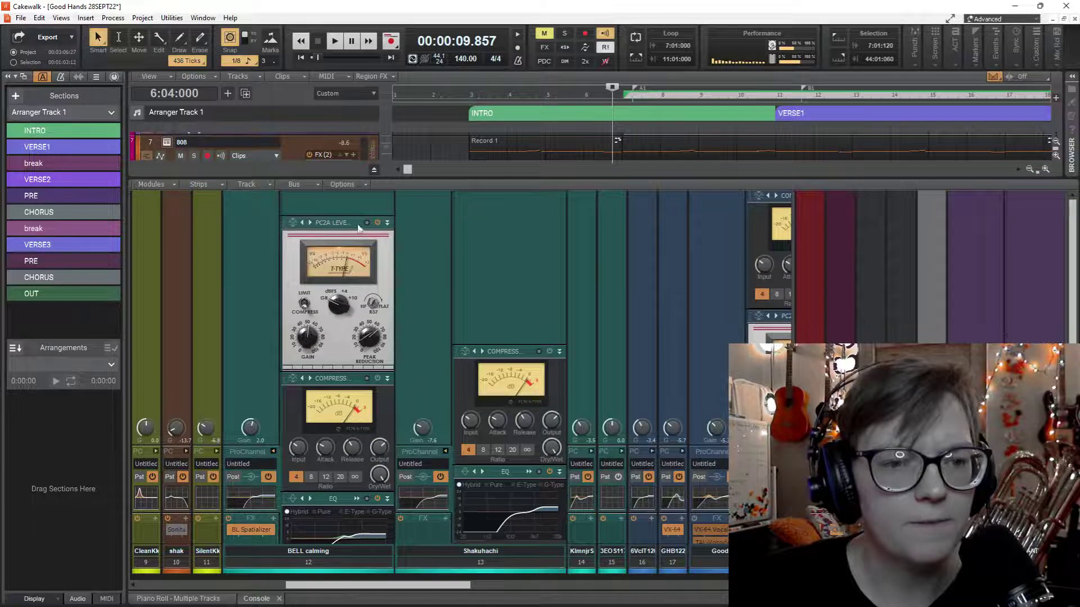
left_click(373, 224)
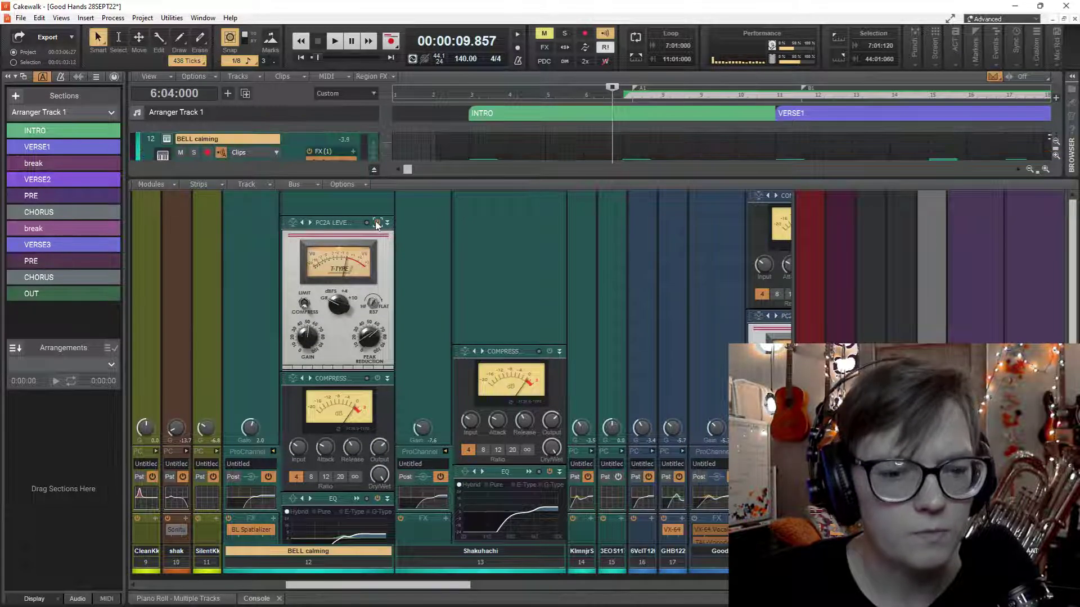
key("space")
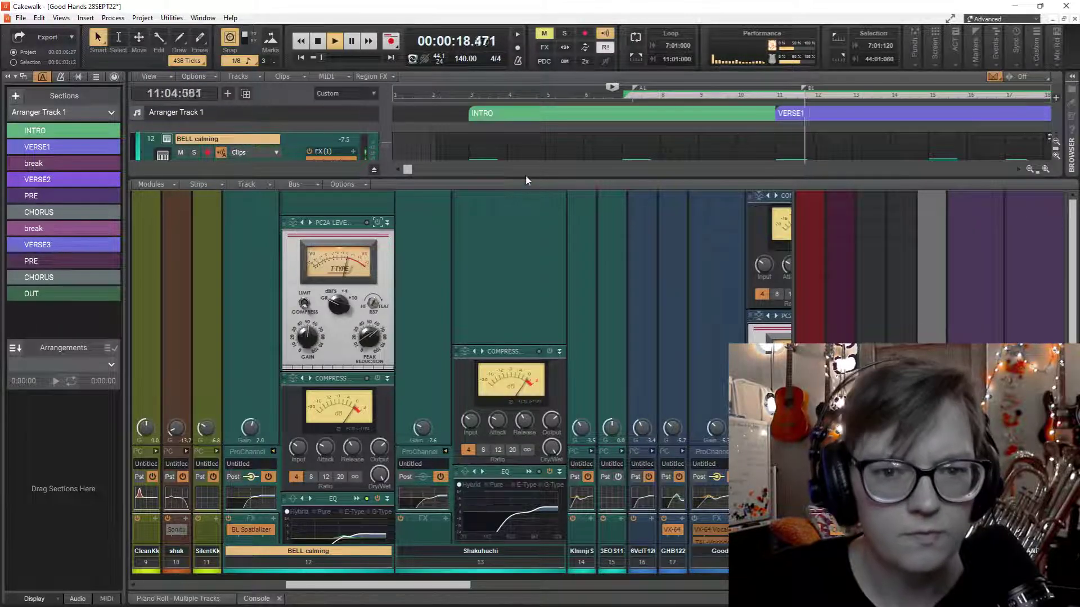
Switch on the Reverb effect in BELL calming's Vital synth and play from 6:04:000 to hear it.
left_click_drag(525, 178, 514, 308)
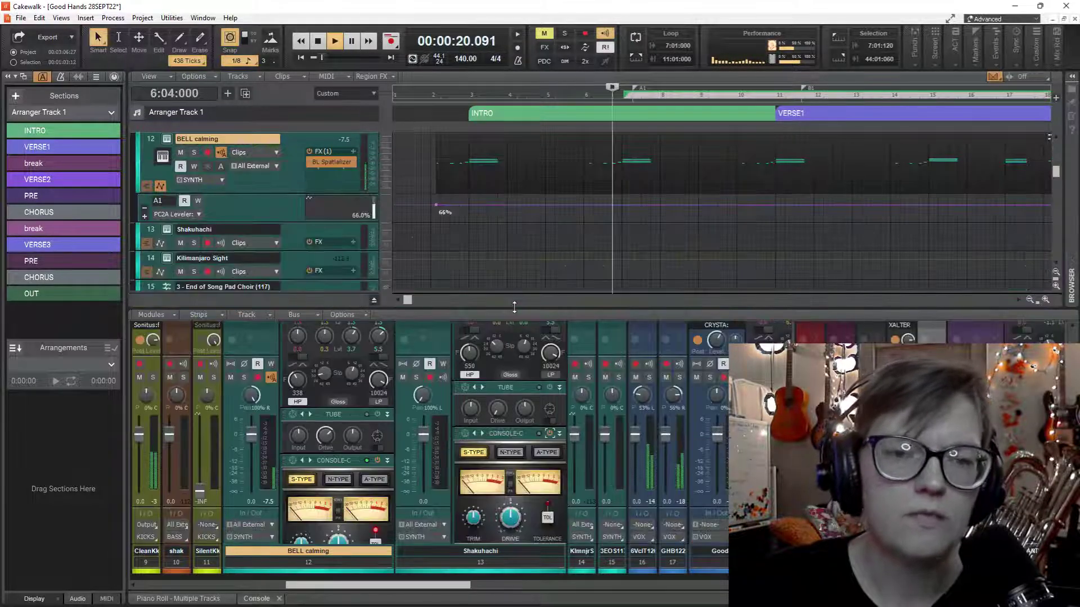
key("space")
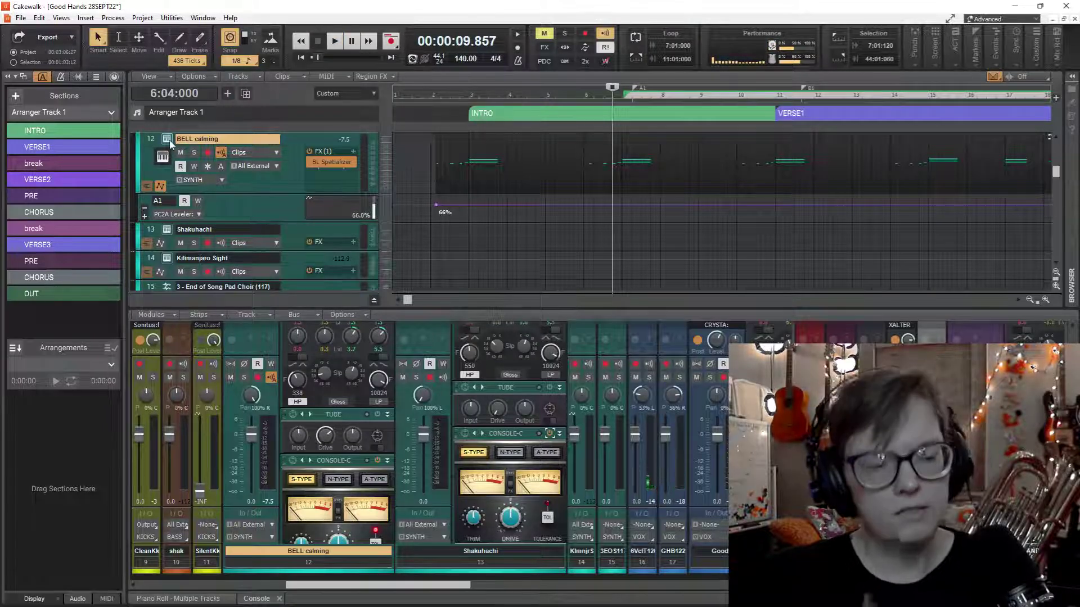
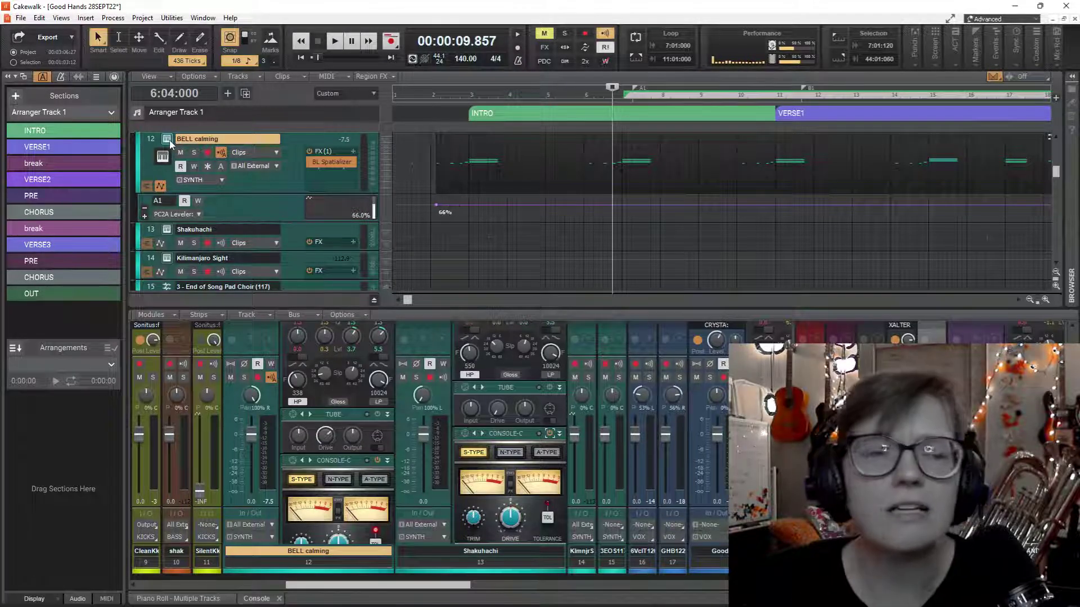
left_click(169, 141)
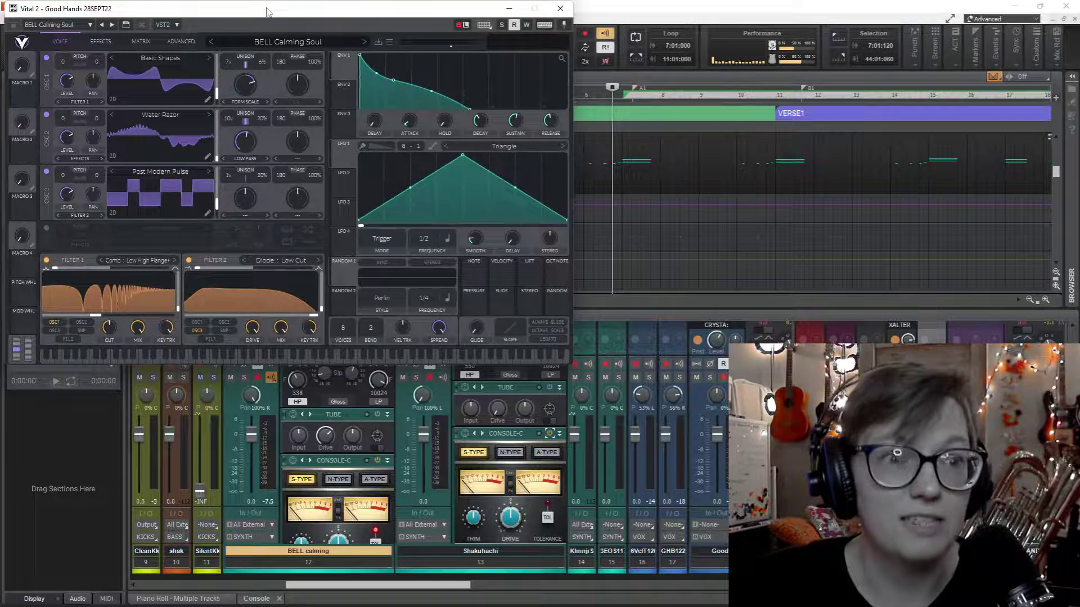
left_click_drag(268, 11, 349, 91)
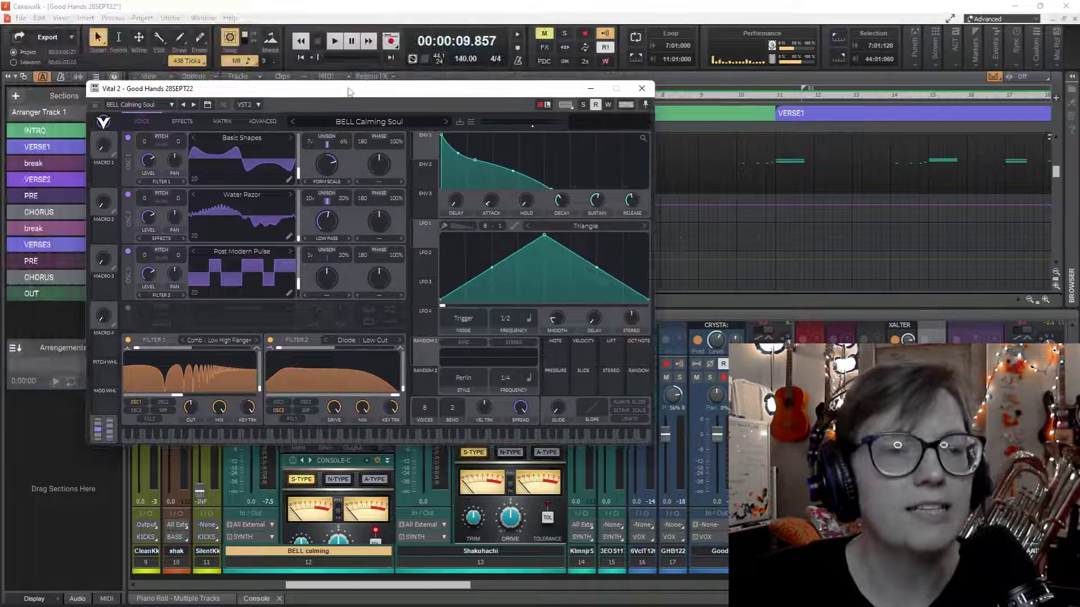
left_click(181, 120)
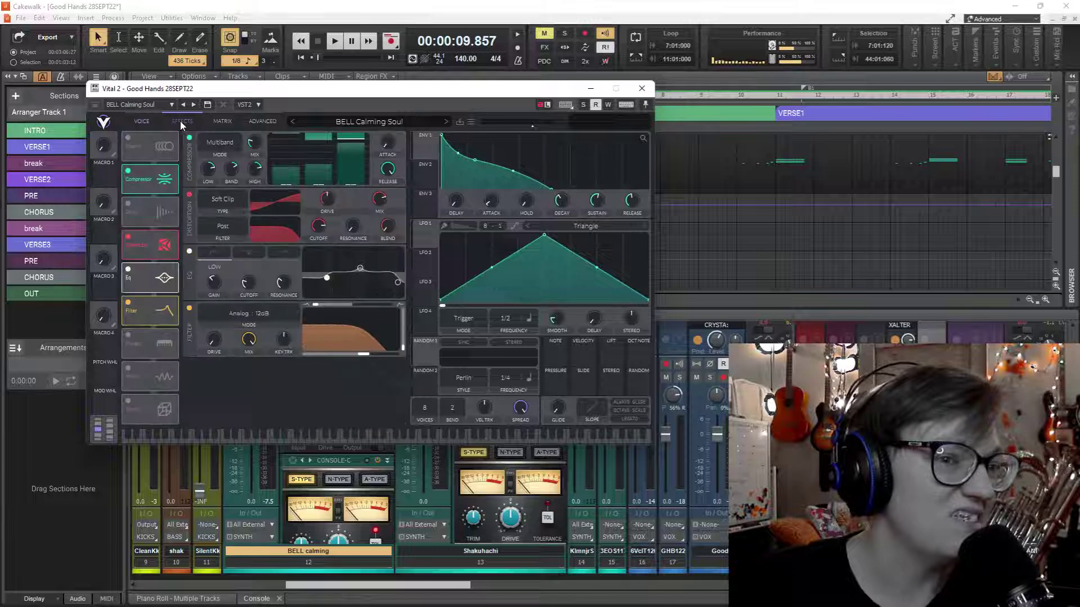
left_click(129, 403)
key("space")
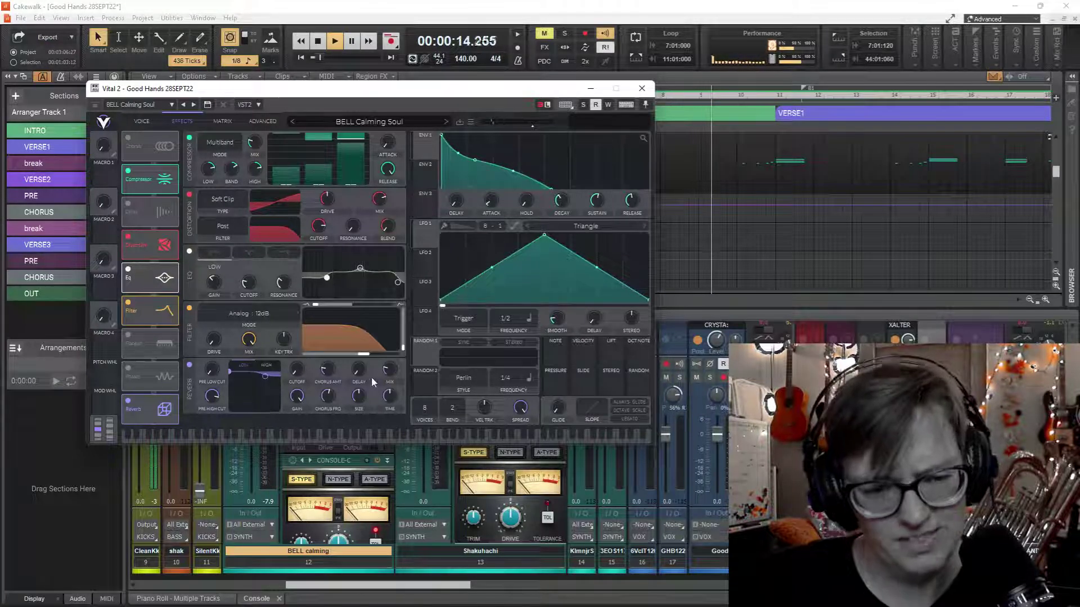
mouse_move(392, 359)
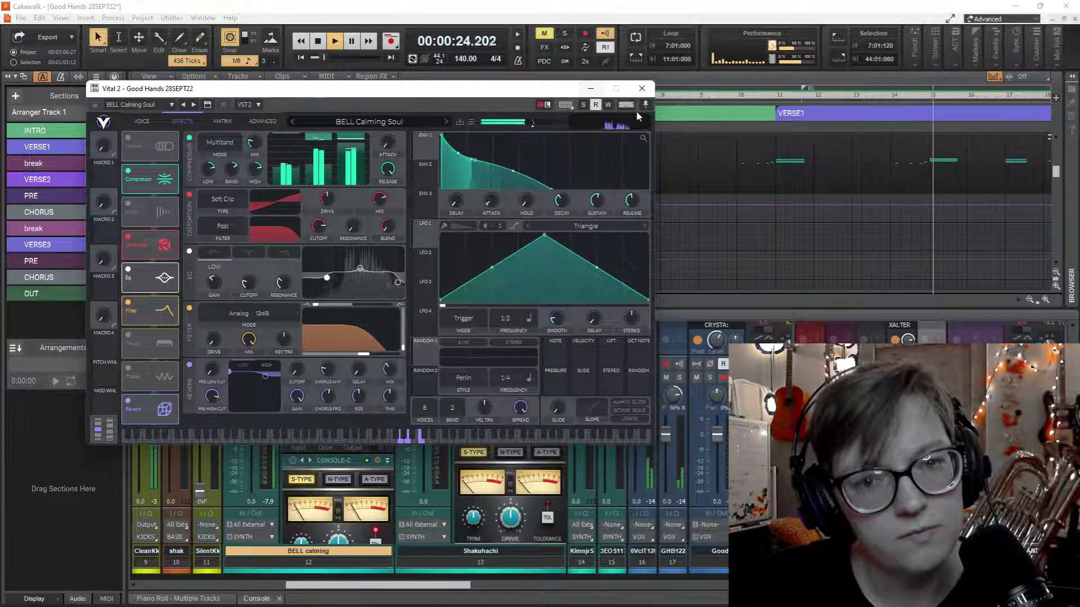
left_click(642, 88)
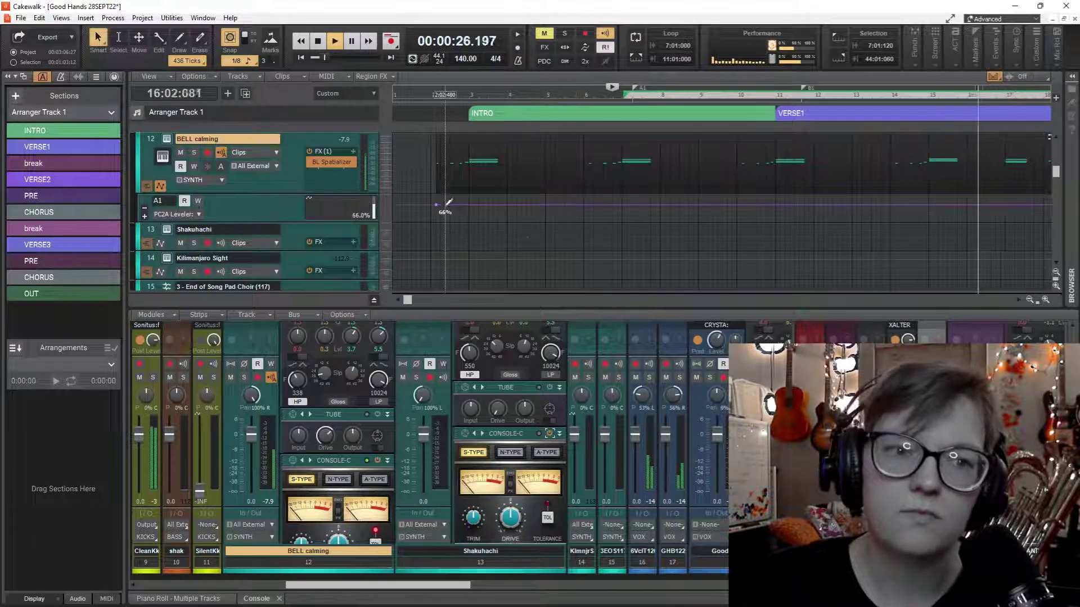
Play the song from 1:03:000 and set BELL calming's pan to 49% R.
key("space")
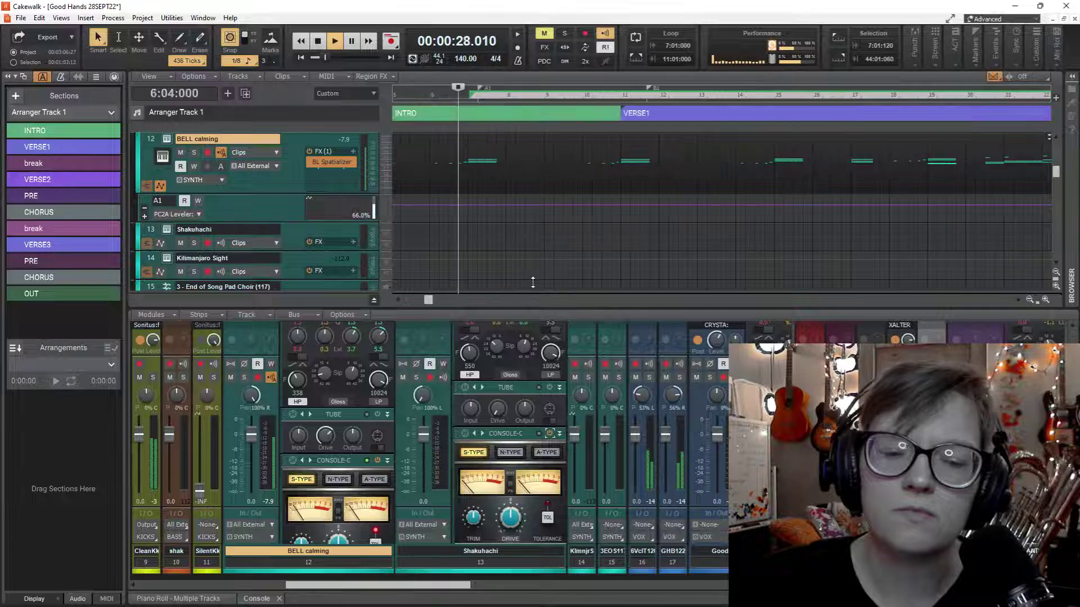
scroll(398, 230, "down", 3)
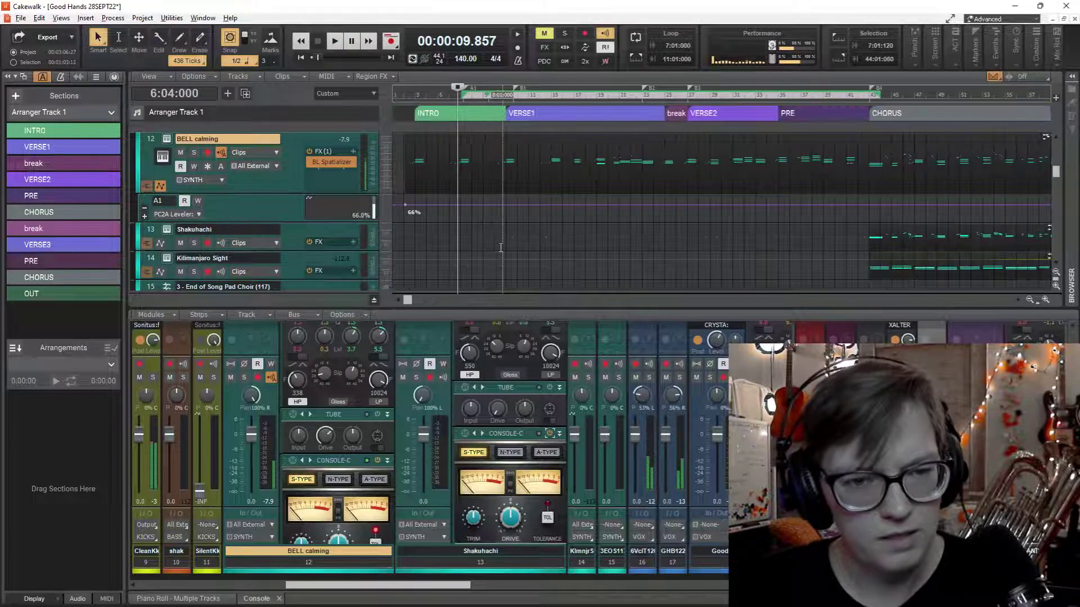
left_click(397, 236)
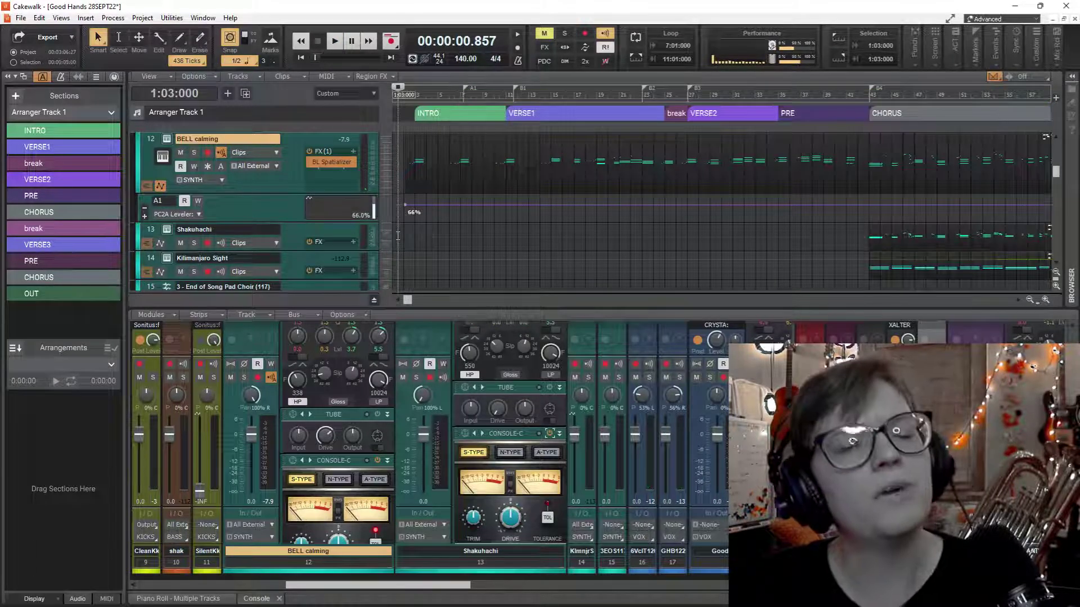
key("space")
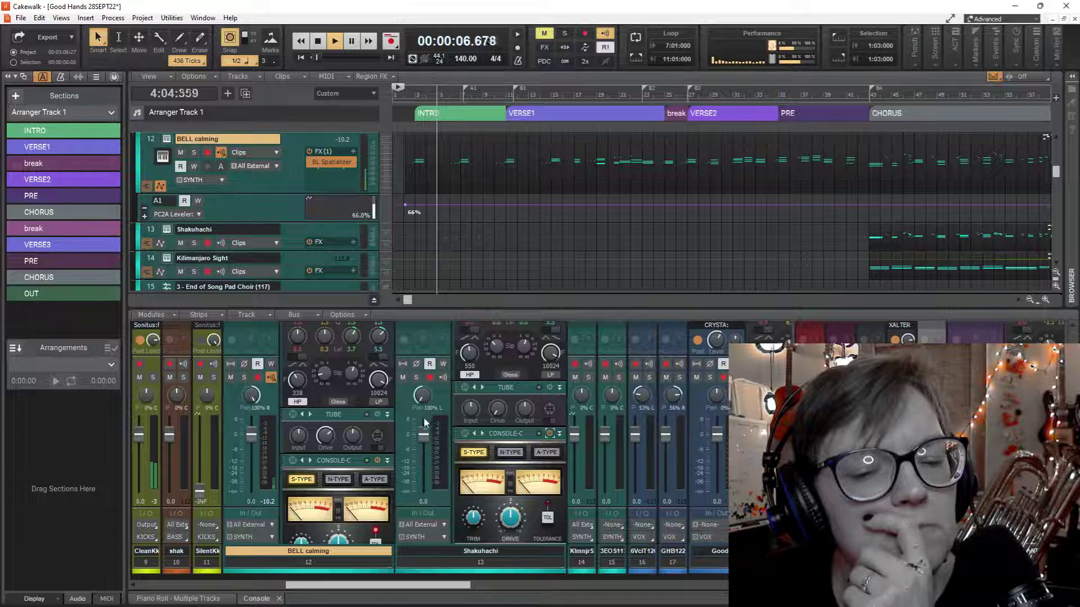
mouse_move(422, 395)
left_mouse_down()
mouse_move(422, 377)
mouse_move(422, 405)
left_mouse_up()
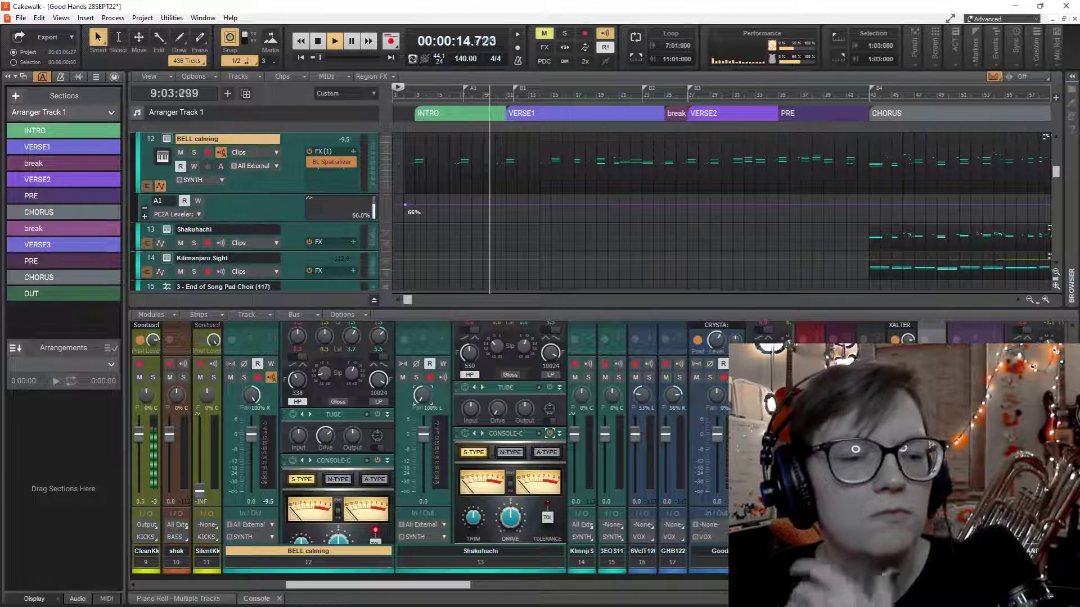
left_click_drag(253, 396, 253, 419)
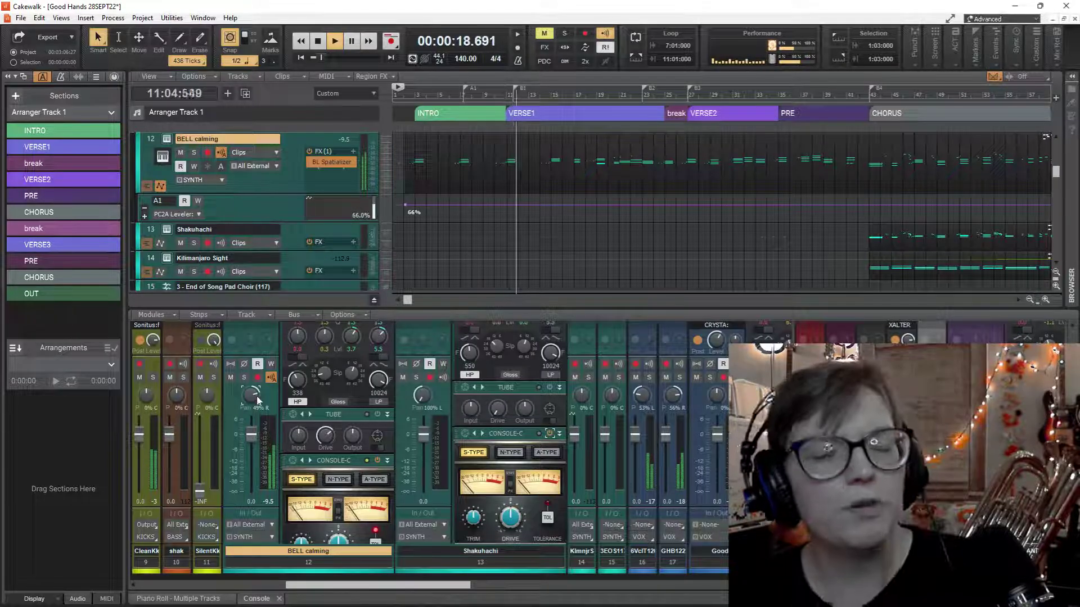
key("space")
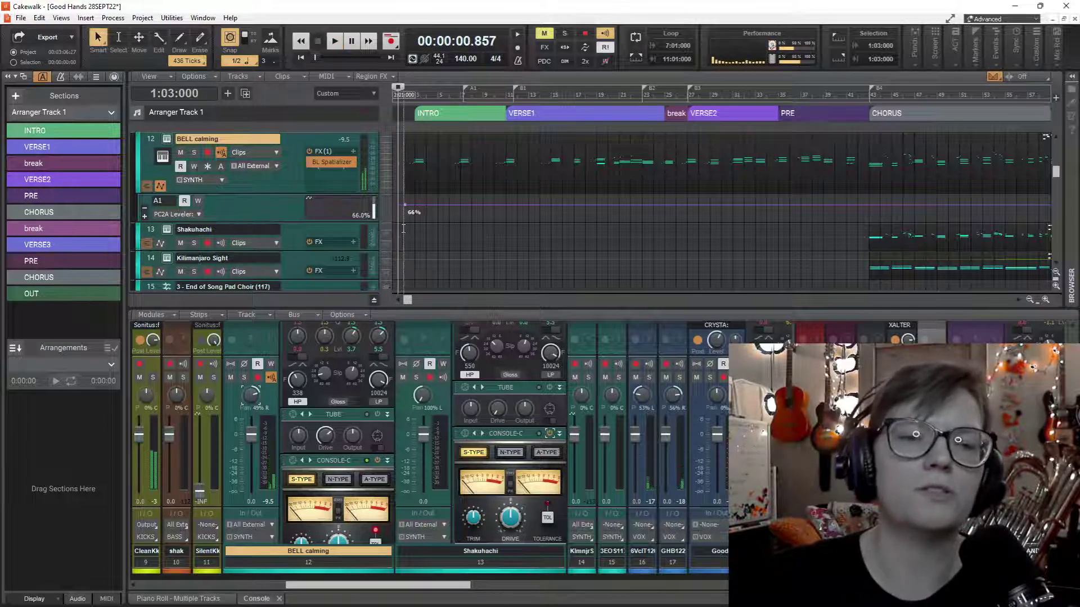
Play the song from 2:01:000, checking BELL calming's ProChannel modules and the effects in its Vital synth.
left_click(403, 229)
key("space")
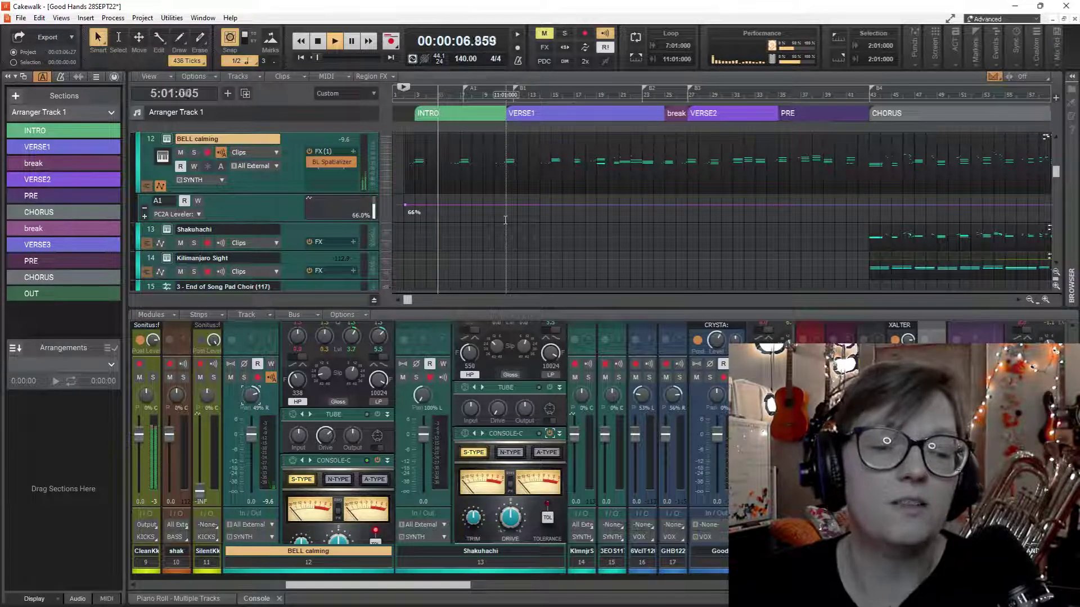
scroll(347, 423, "down", 1)
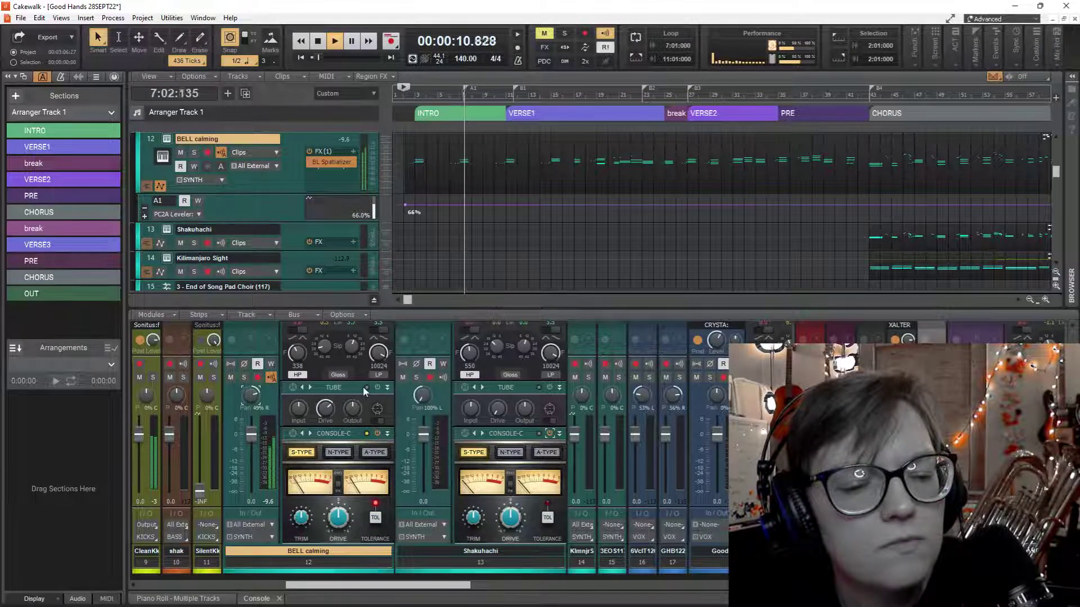
scroll(270, 344, "up", 5)
scroll(270, 344, "up", 1)
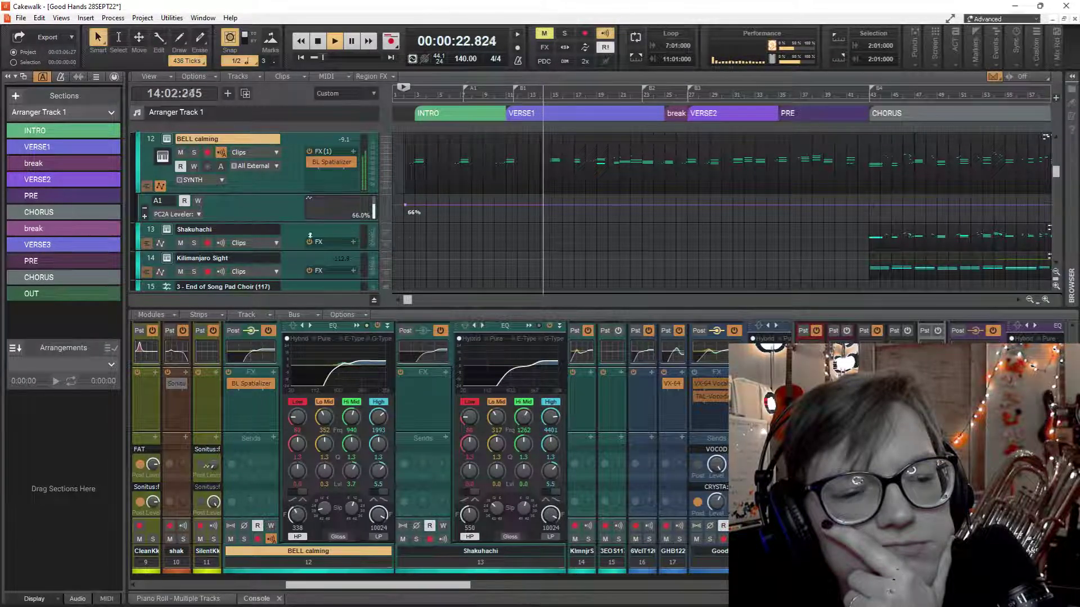
left_click(168, 140)
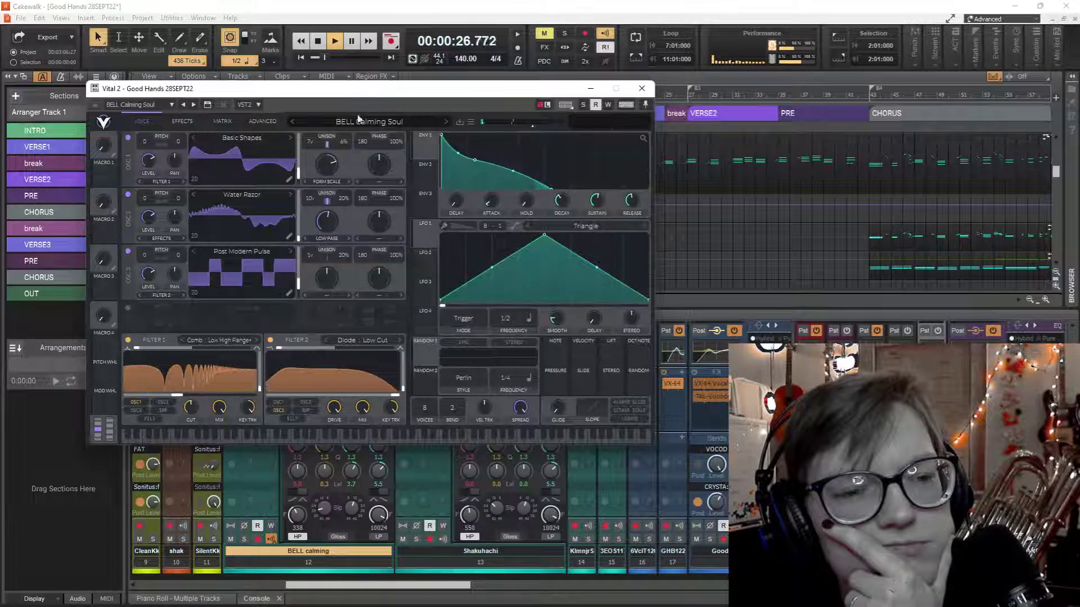
left_click(176, 123)
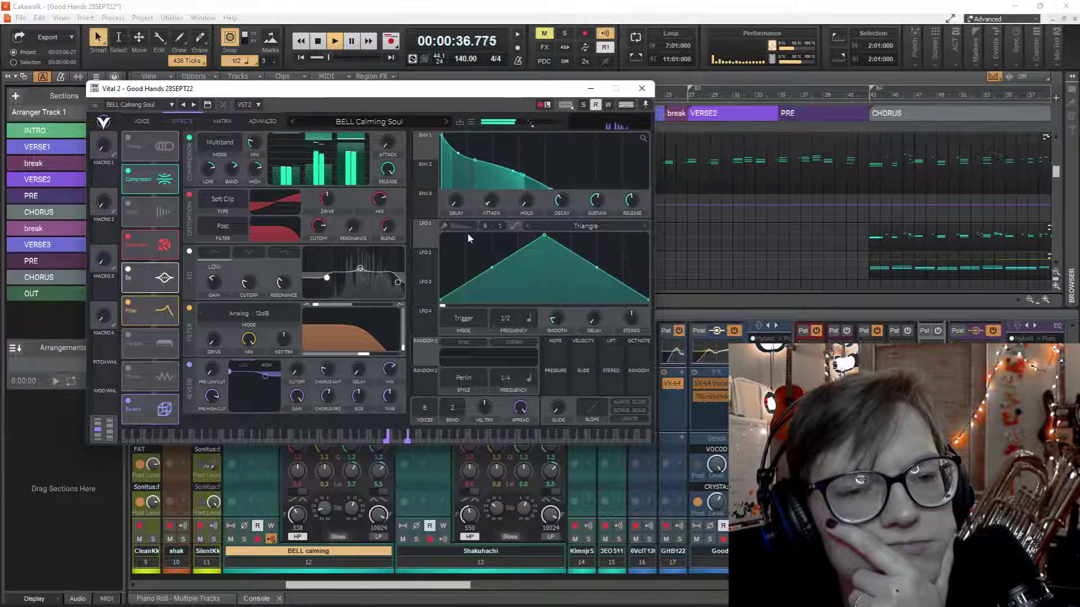
left_click(642, 88)
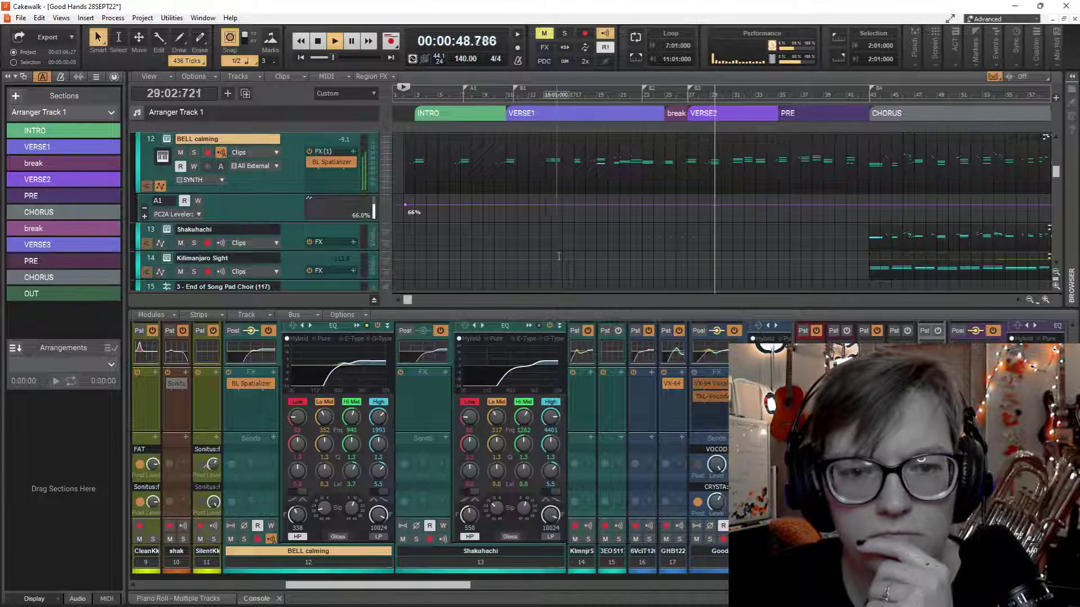
Return to the first tracks in the track list and console and place the playback position at 24:03:000, before the break.
scroll(558, 256, "up", 10)
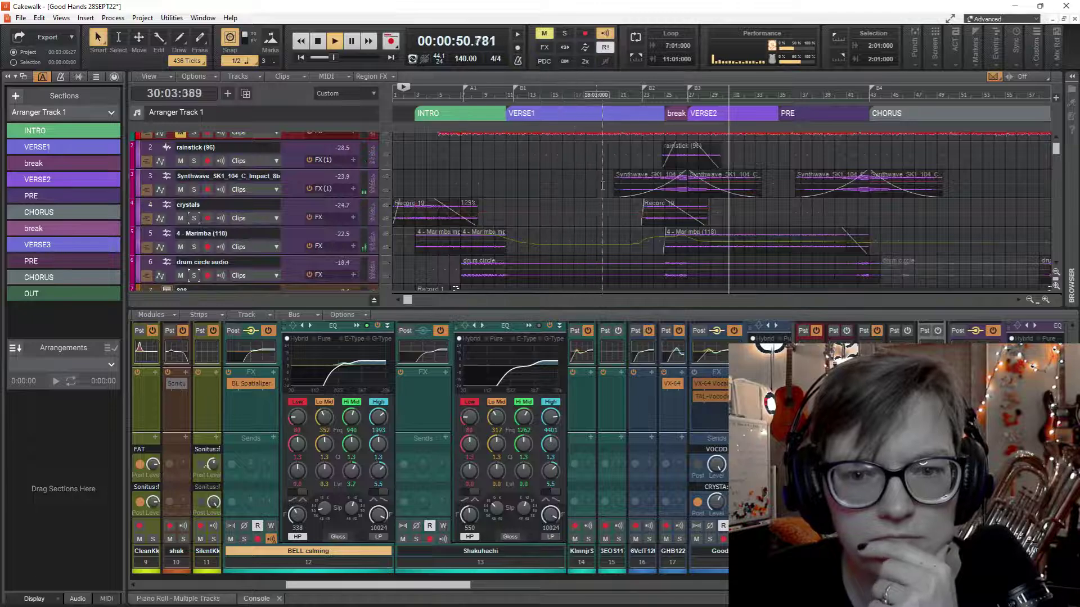
left_click(606, 186)
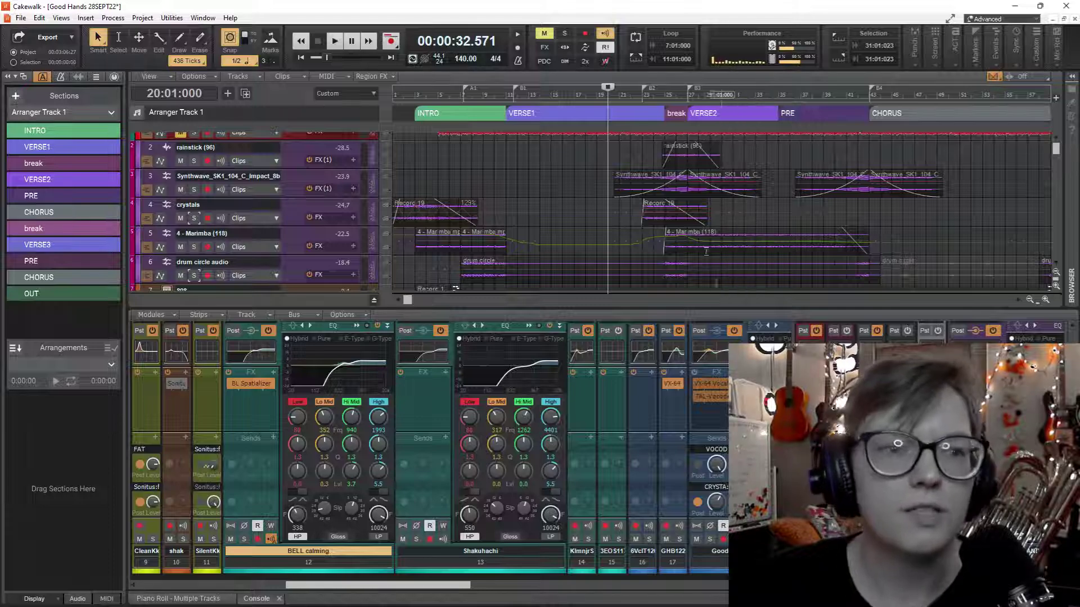
left_click_drag(436, 585, 278, 601)
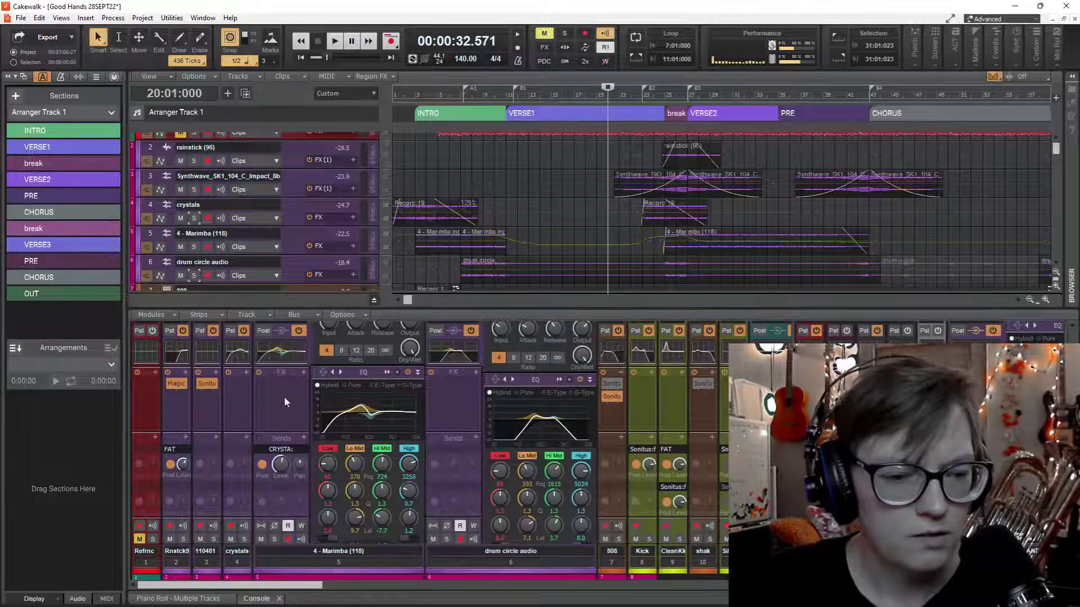
scroll(285, 397, "down", 6)
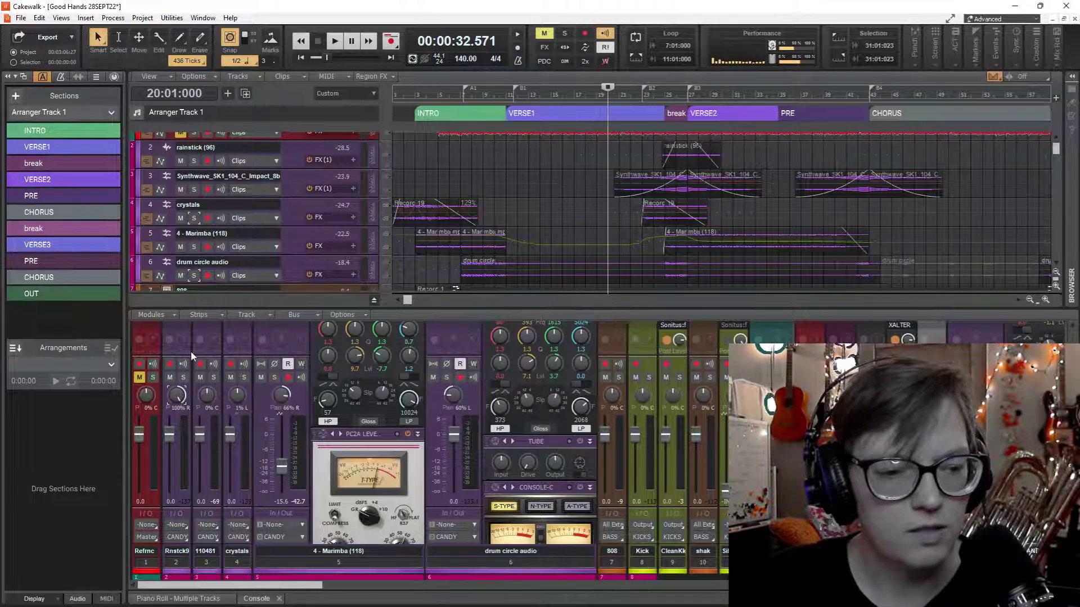
scroll(192, 354, "up", 3)
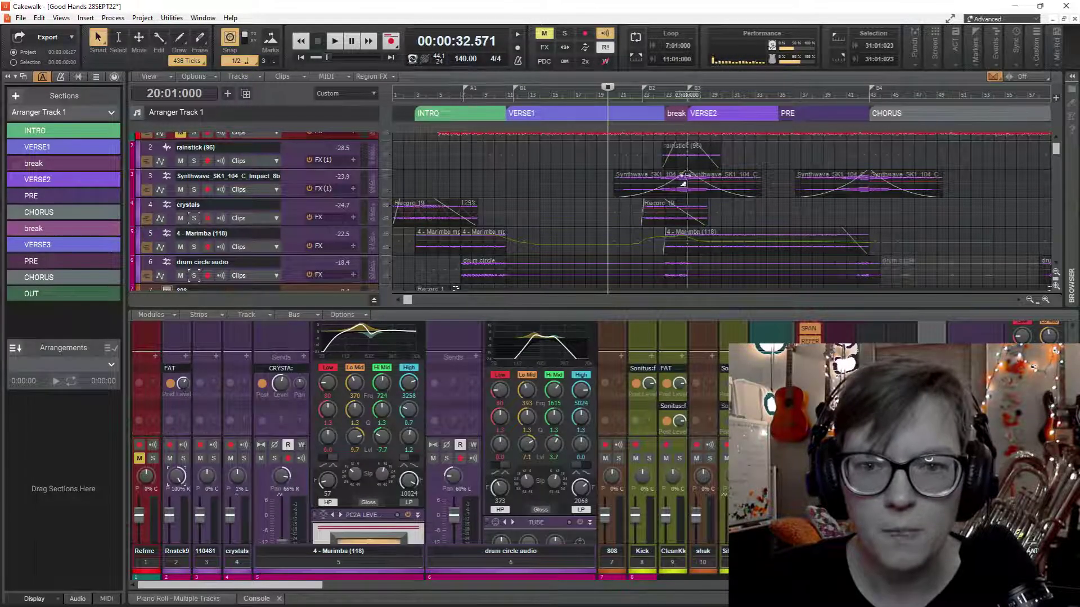
left_click(661, 151)
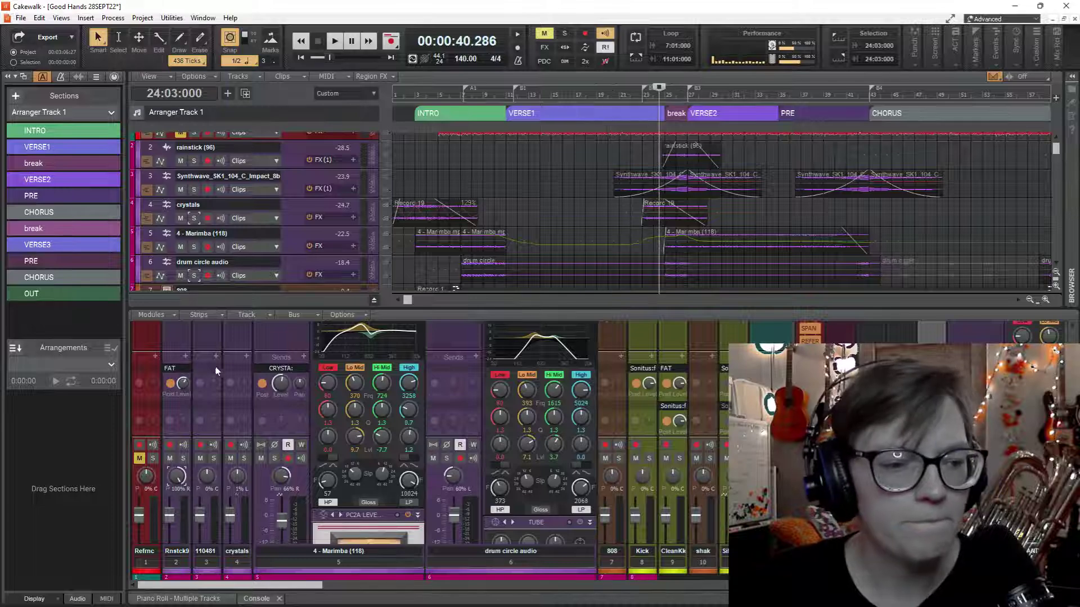
Expand the rainstick track's ProChannel in the console and bring its EQ into view.
scroll(219, 360, "up", 2)
scroll(225, 360, "up", 2)
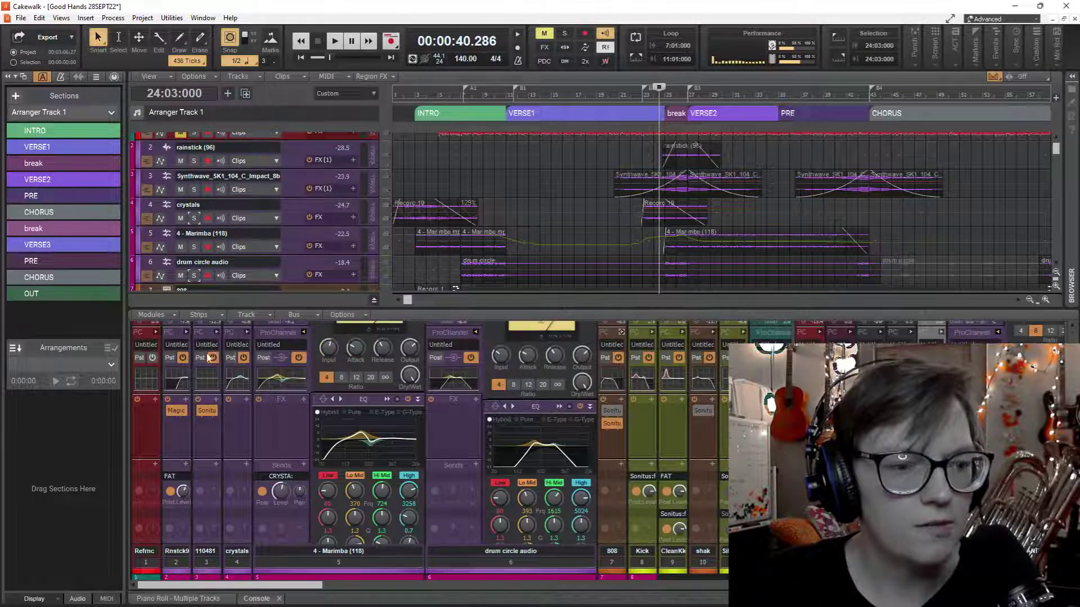
left_click(186, 332)
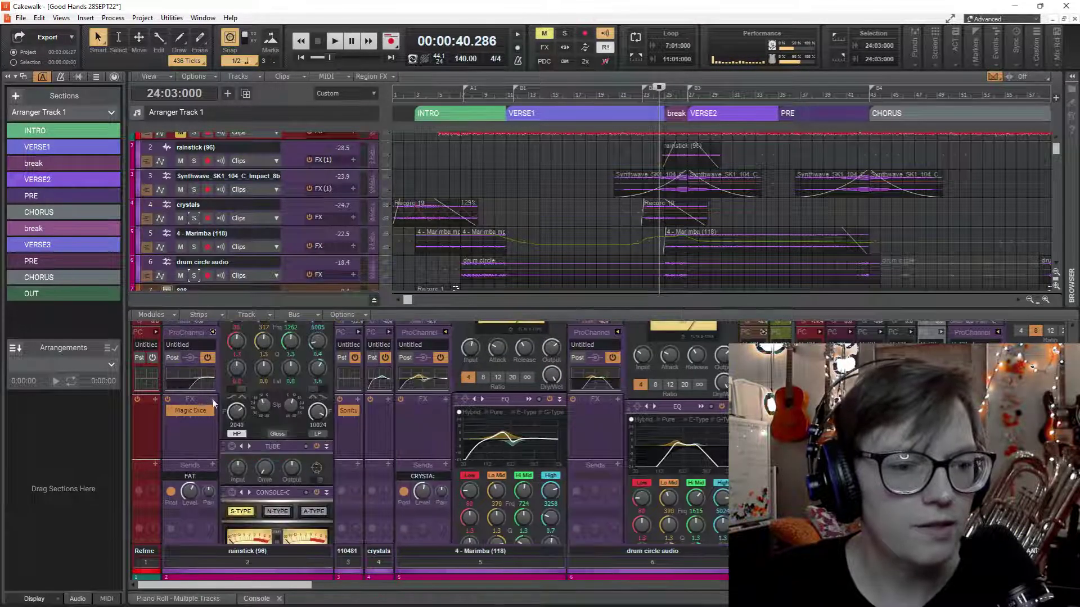
scroll(296, 412, "up", 4)
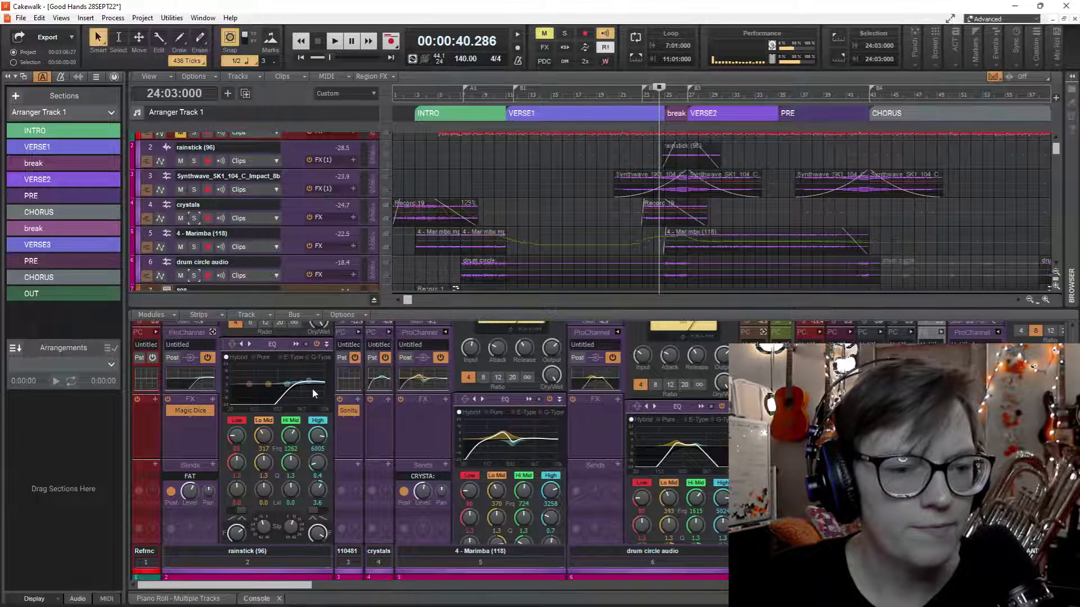
Solo rainstick and play it from 24:03:000 with its QuadCurve Equalizer open, closing the equalizer when finished.
double_click(314, 392)
left_click(193, 161)
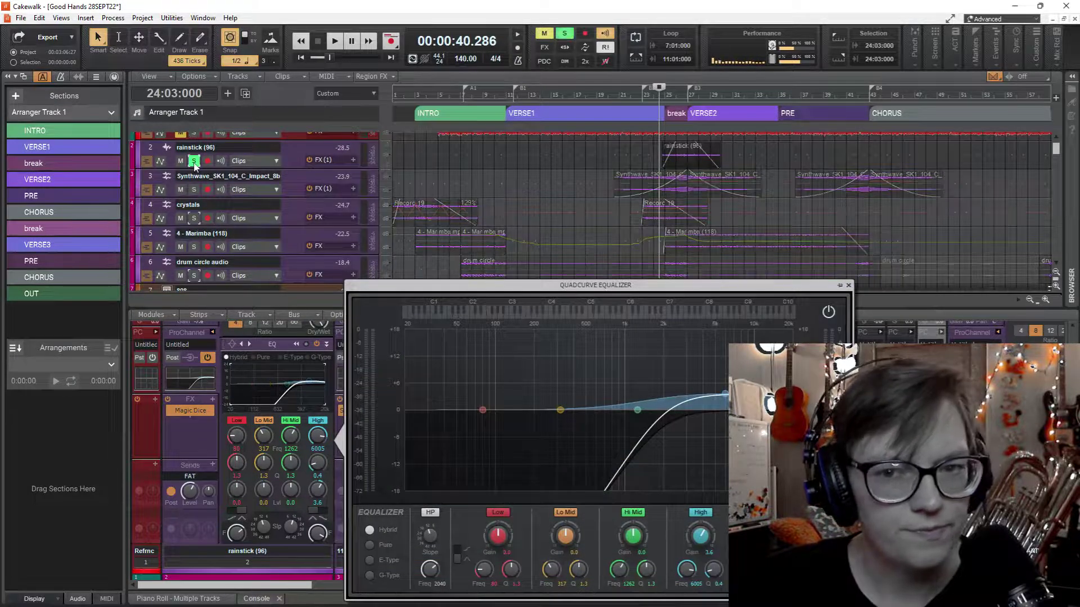
key("space")
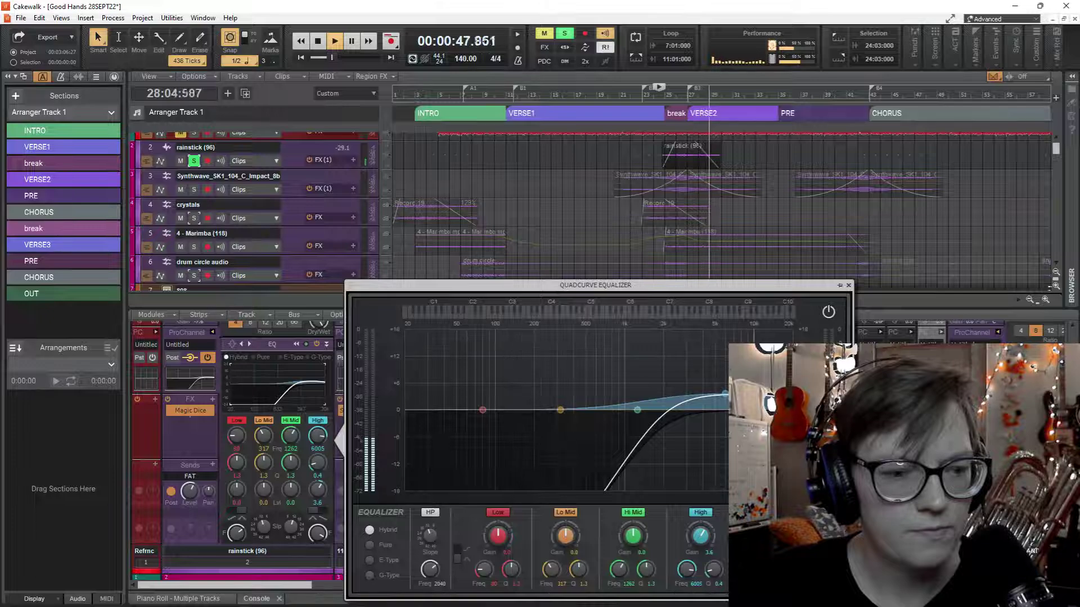
key("space")
left_click(848, 286)
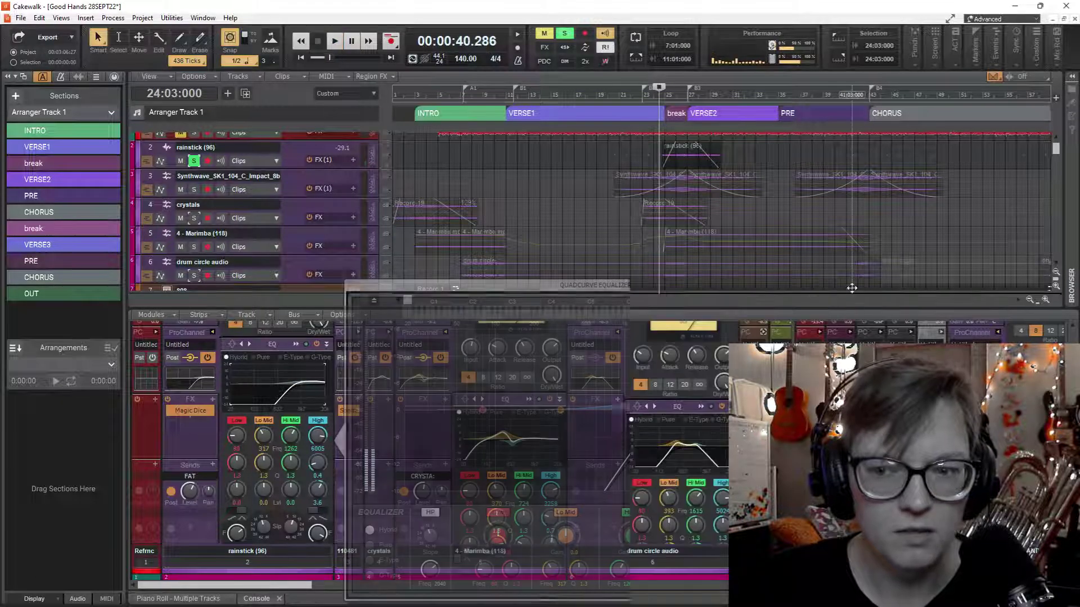
scroll(208, 446, "down", 5)
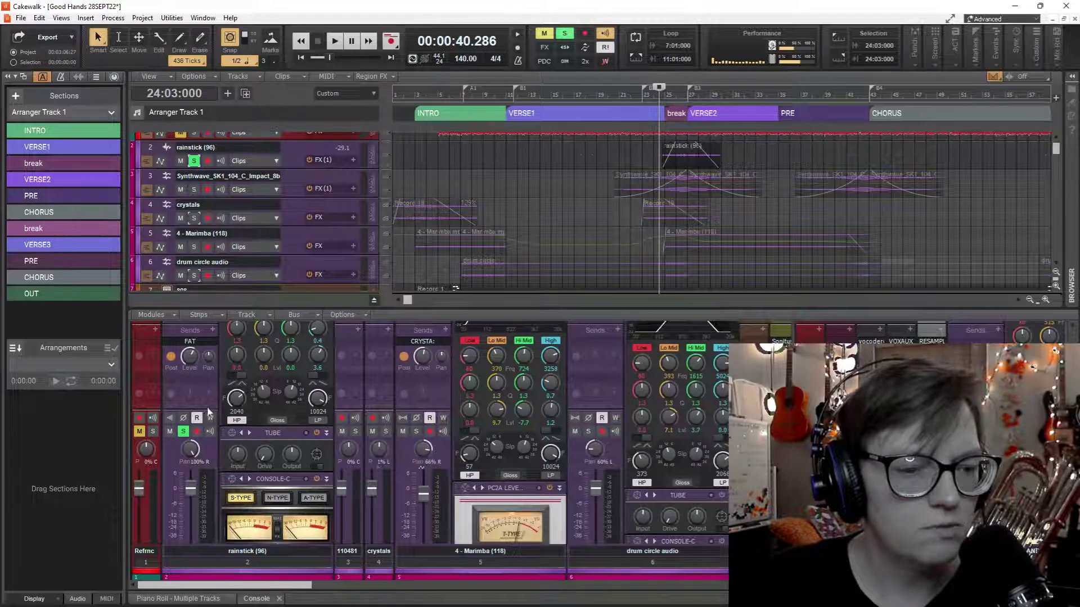
Clear rainstick's solo and play the full mix from 24:03:000, checking the console's compressors and EQs, then stop playback.
scroll(208, 411, "up", 5)
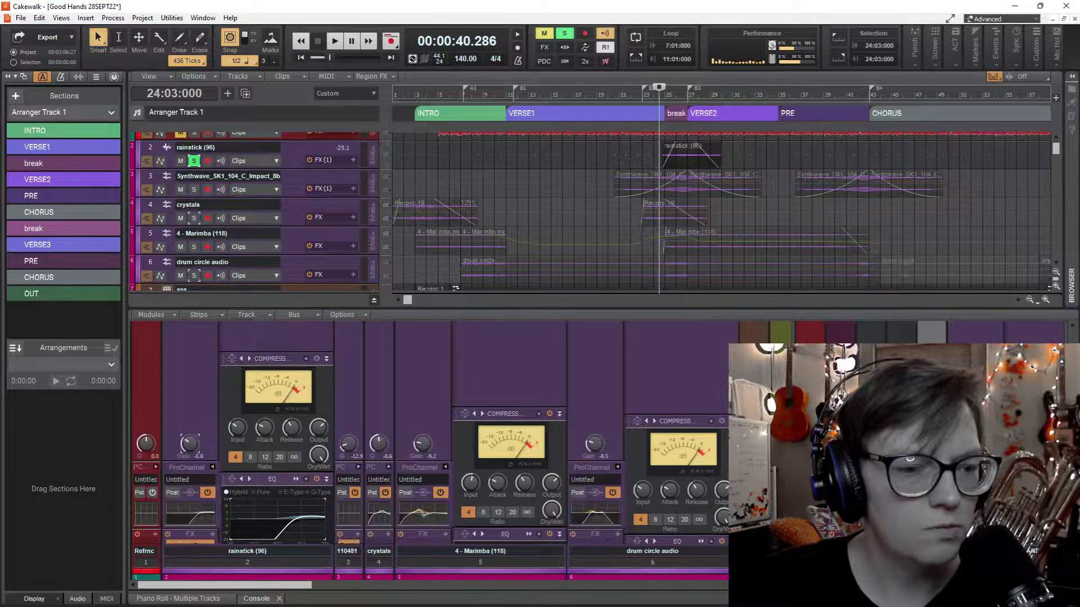
key("space")
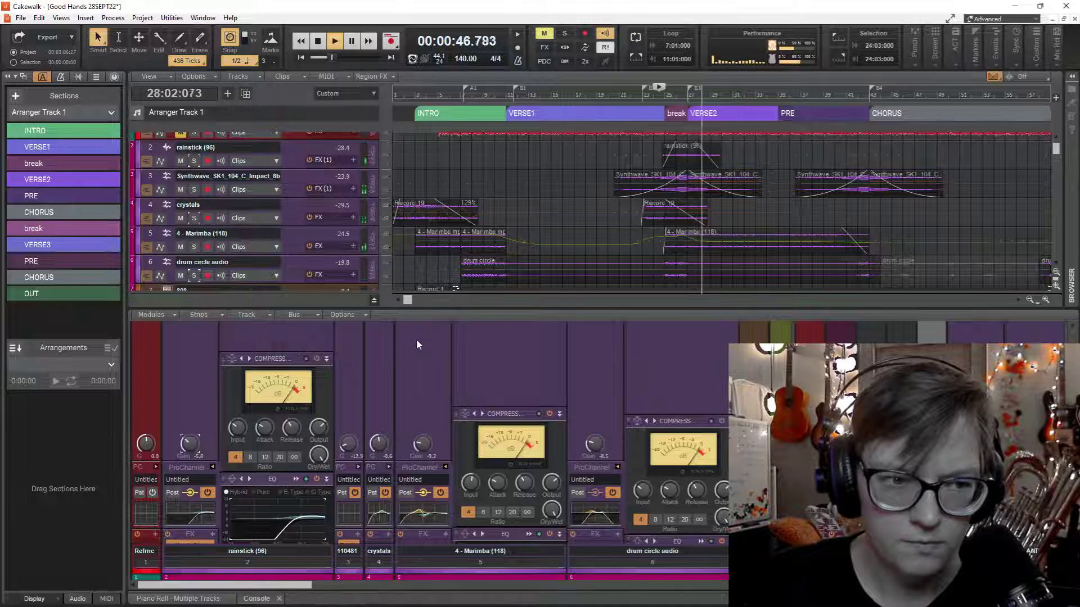
scroll(416, 343, "down", 1)
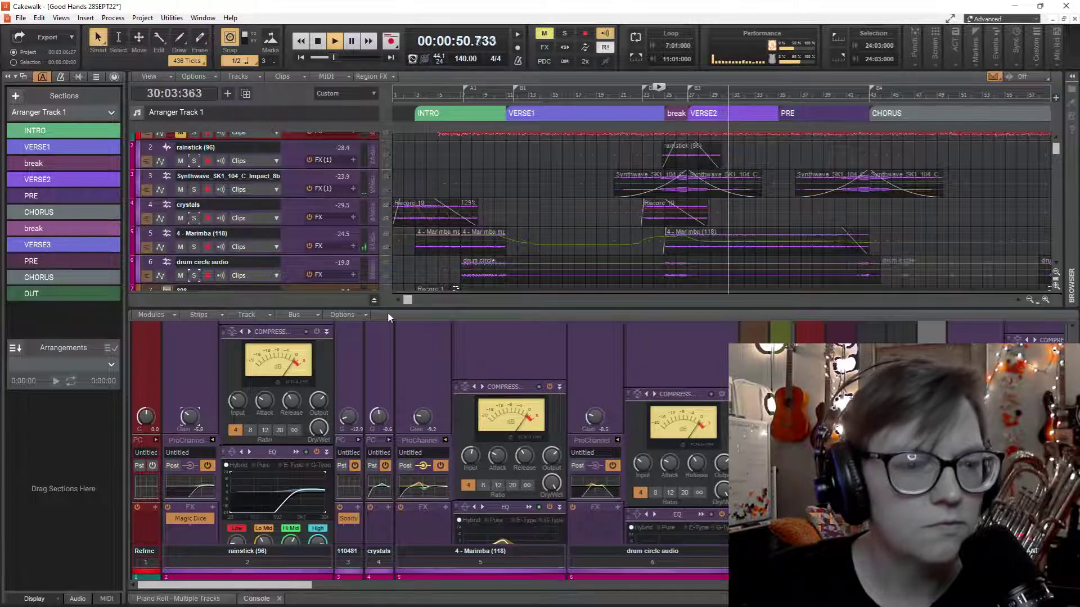
scroll(400, 369, "down", 2)
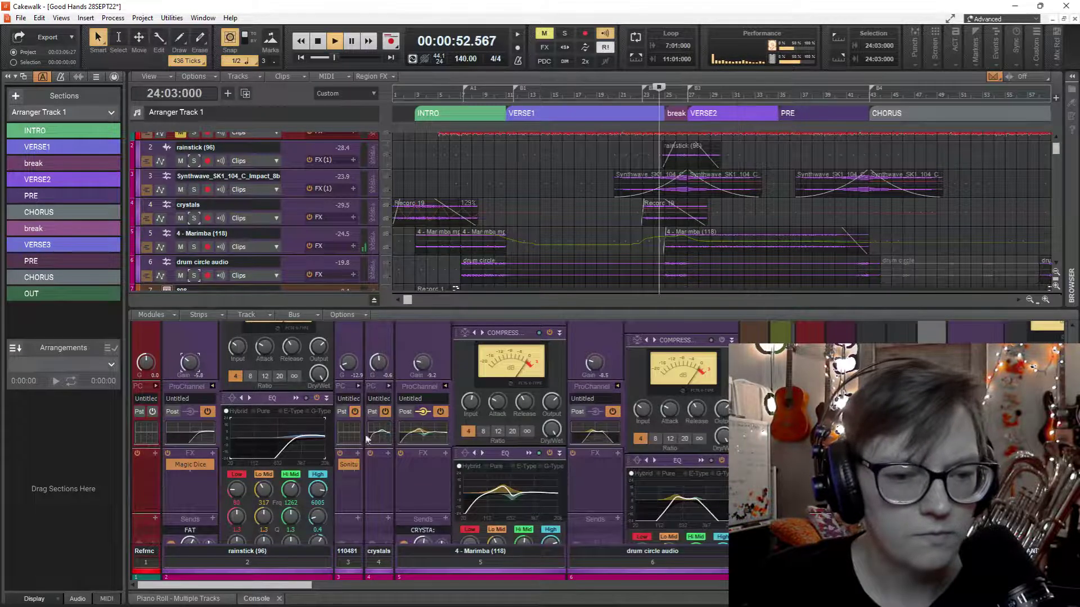
Solo the Synthwave impact track, expand its ProChannel, open and enable its QuadCurve Equalizer, and play from 24:03:000.
left_click(194, 189)
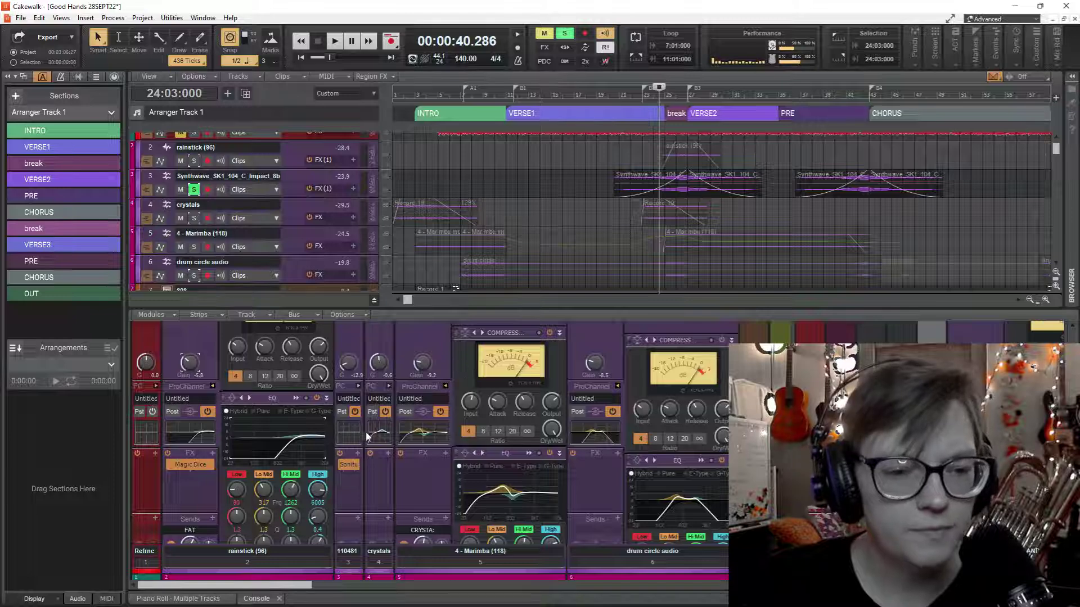
left_click(357, 386)
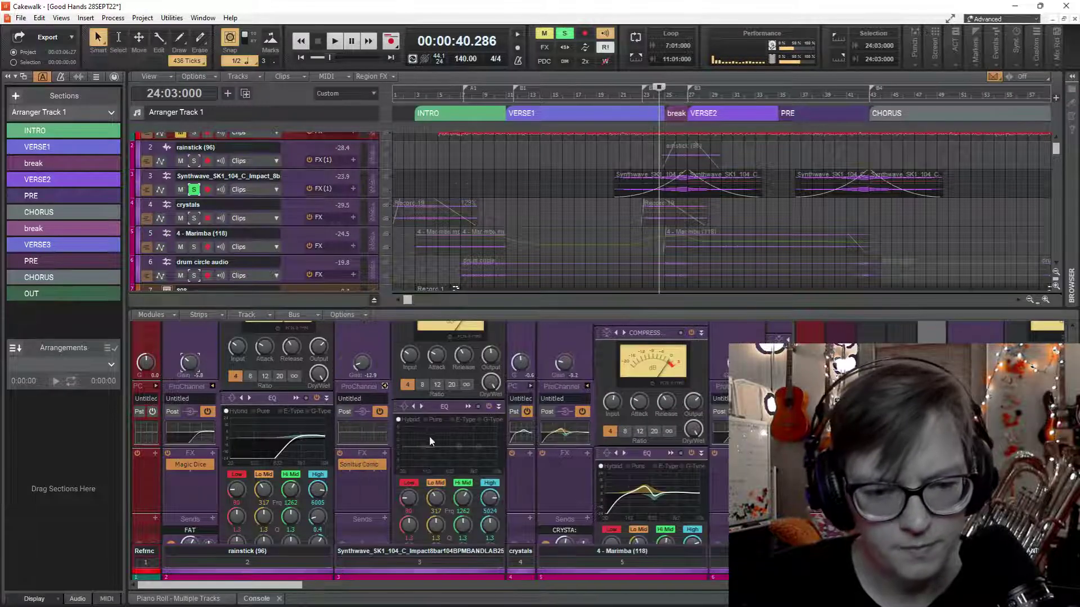
left_click(472, 458)
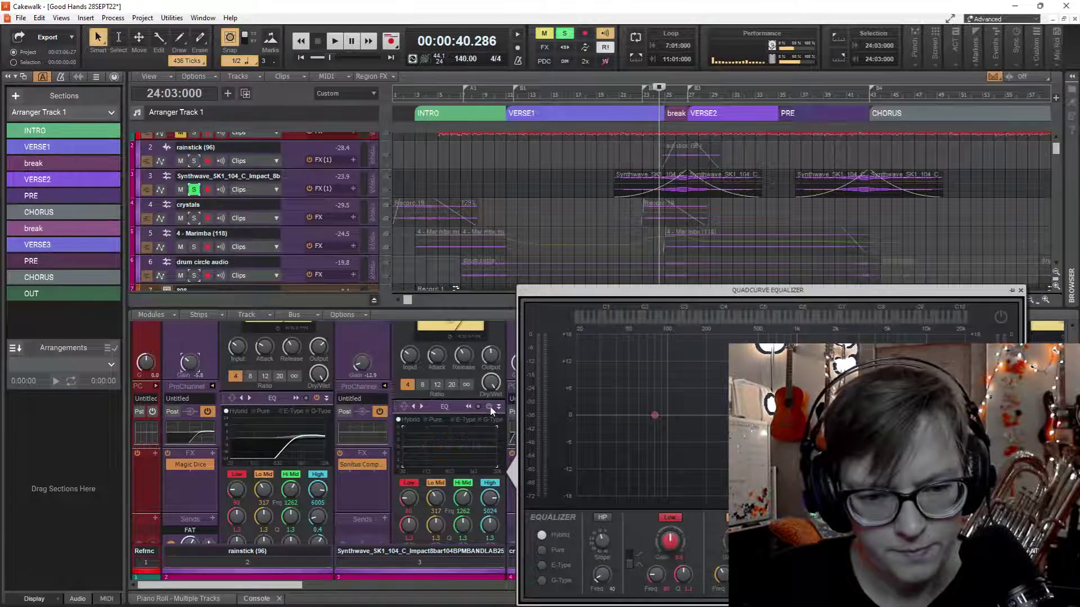
key("space")
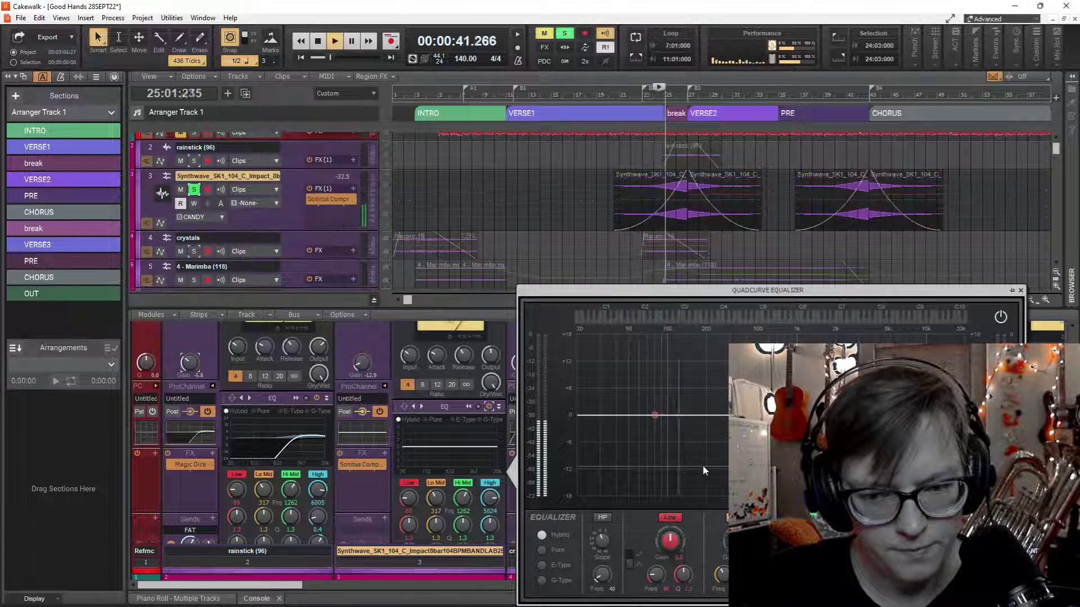
Enable the high-pass filter in the Synthwave impact track's equalizer and set its frequency to 915 Hz.
left_click(603, 518)
left_click_drag(601, 574, 601, 546)
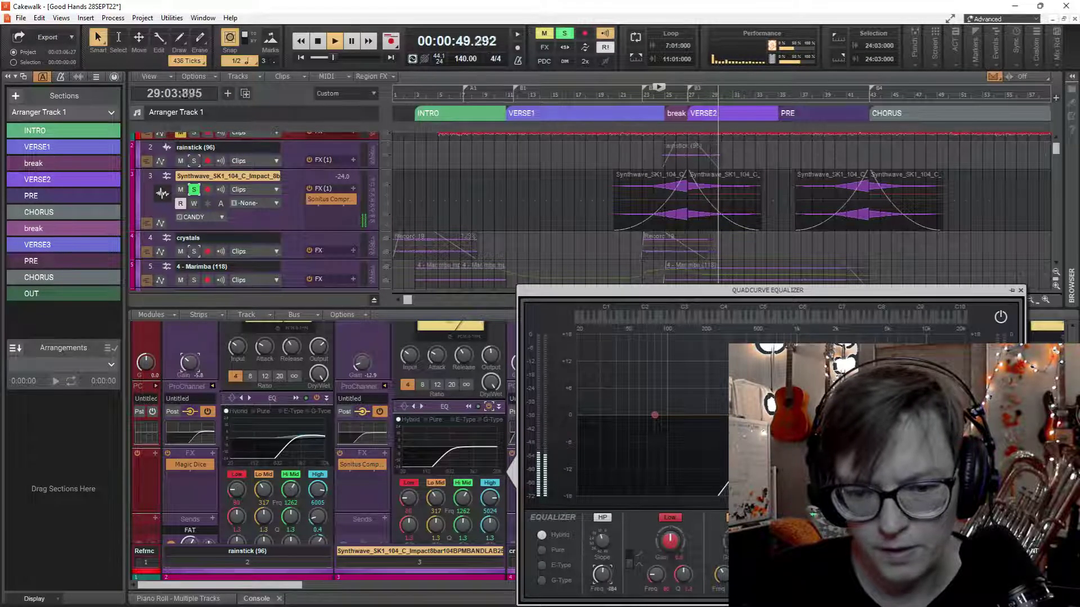
left_click_drag(601, 574, 601, 560)
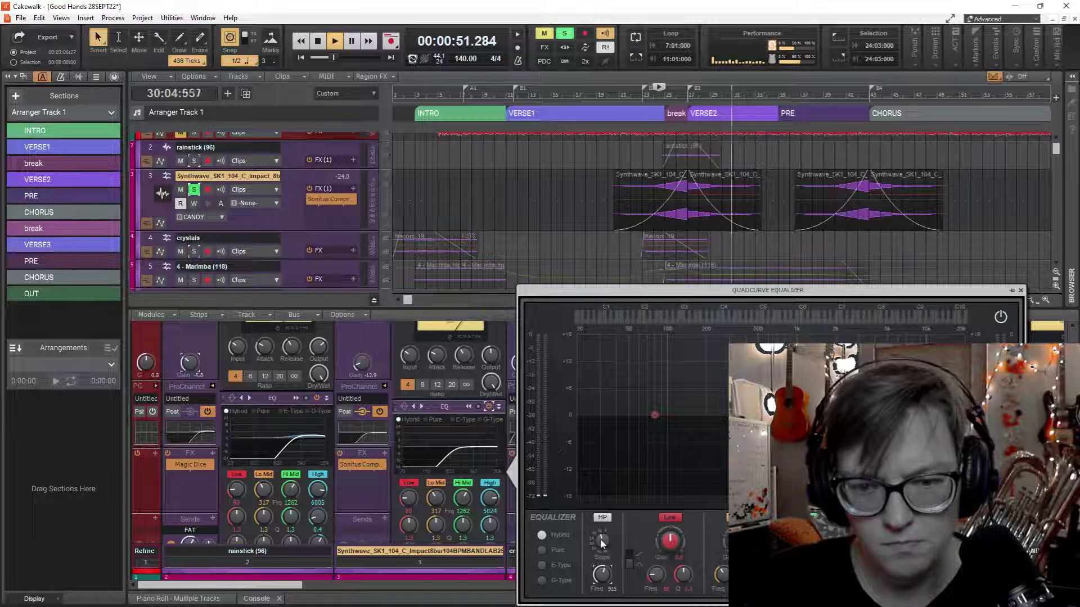
Replay the soloed Synthwave impact track while setting the equalizer's High band frequency to 3391 Hz, and close the equalizer.
key("space")
key("space")
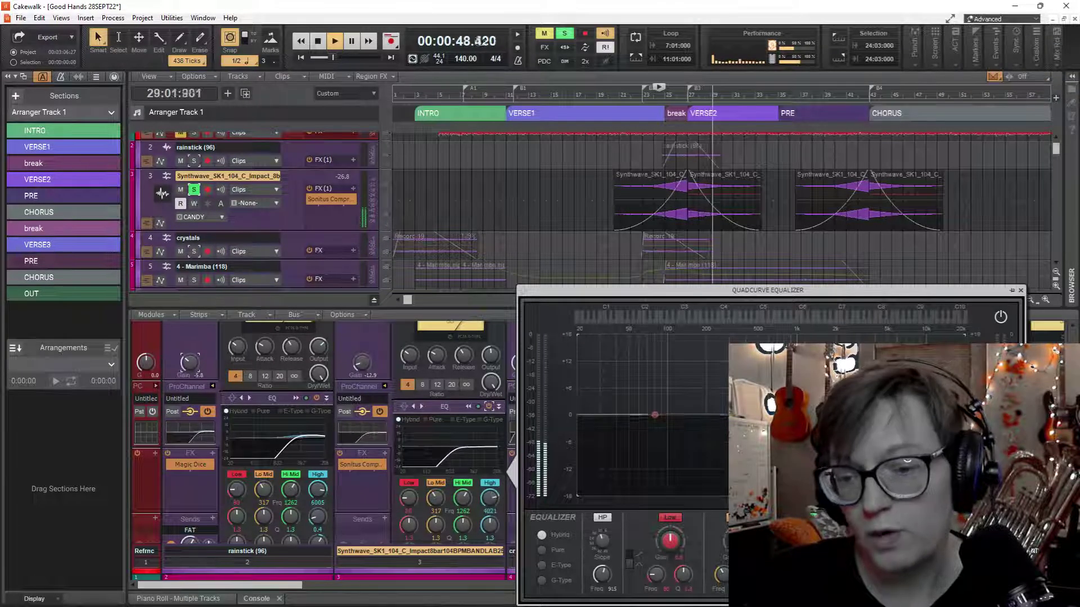
key("space")
key("space")
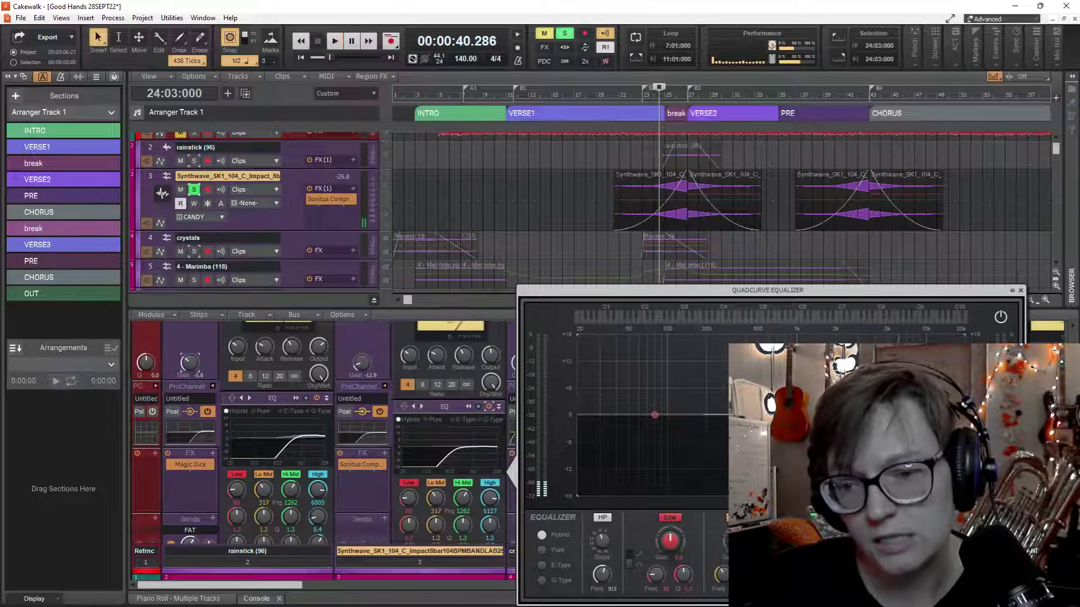
key("space")
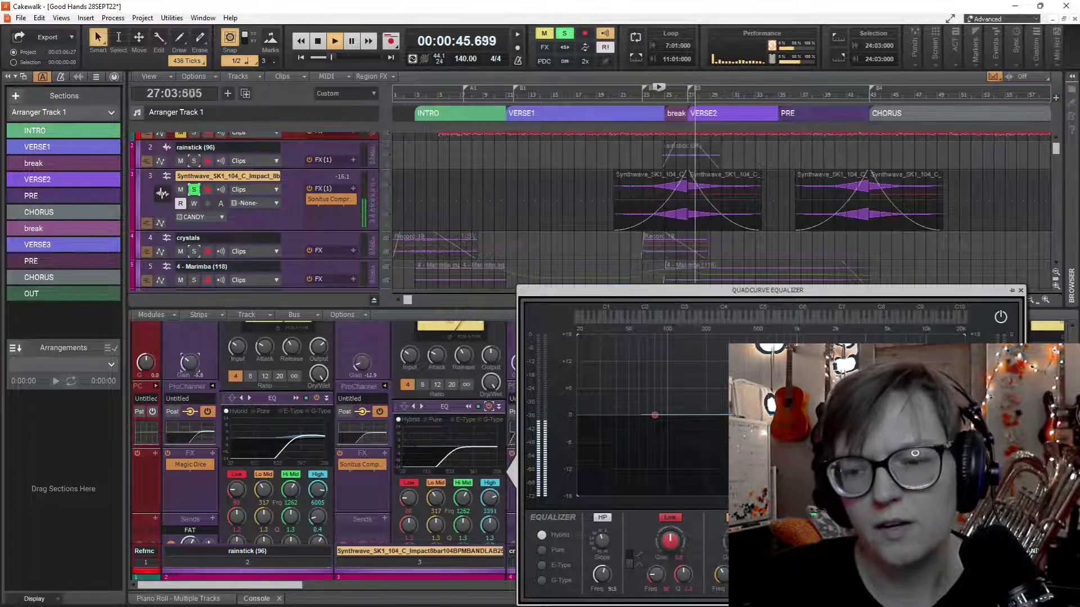
key("space")
left_click(1021, 291)
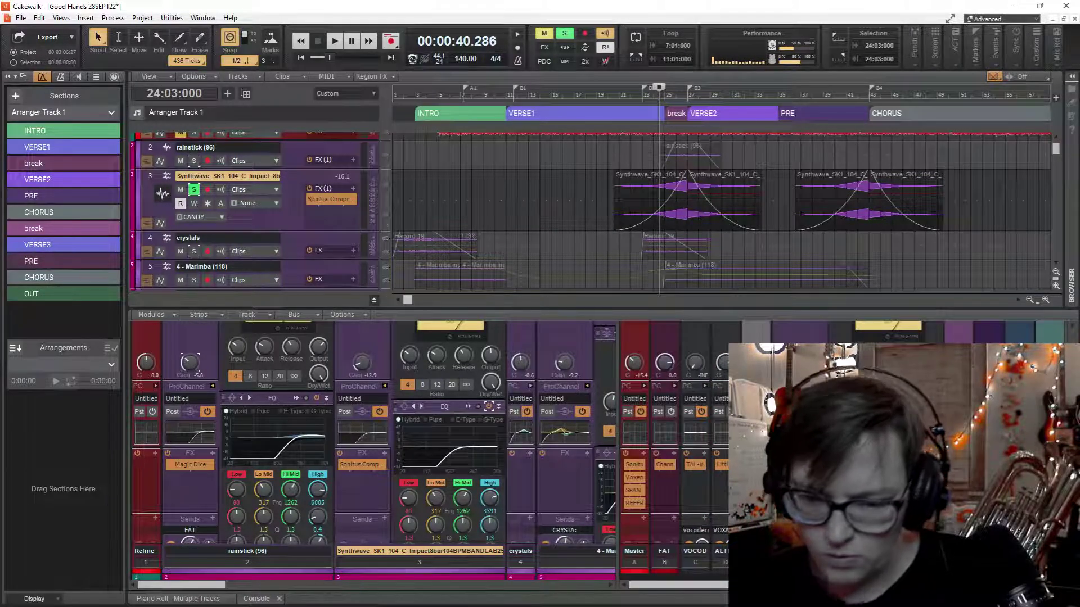
Unmute the vocoder bus in the console and briefly play the soloed Synthwave impact track from 24:03:000.
scroll(690, 504, "down", 3)
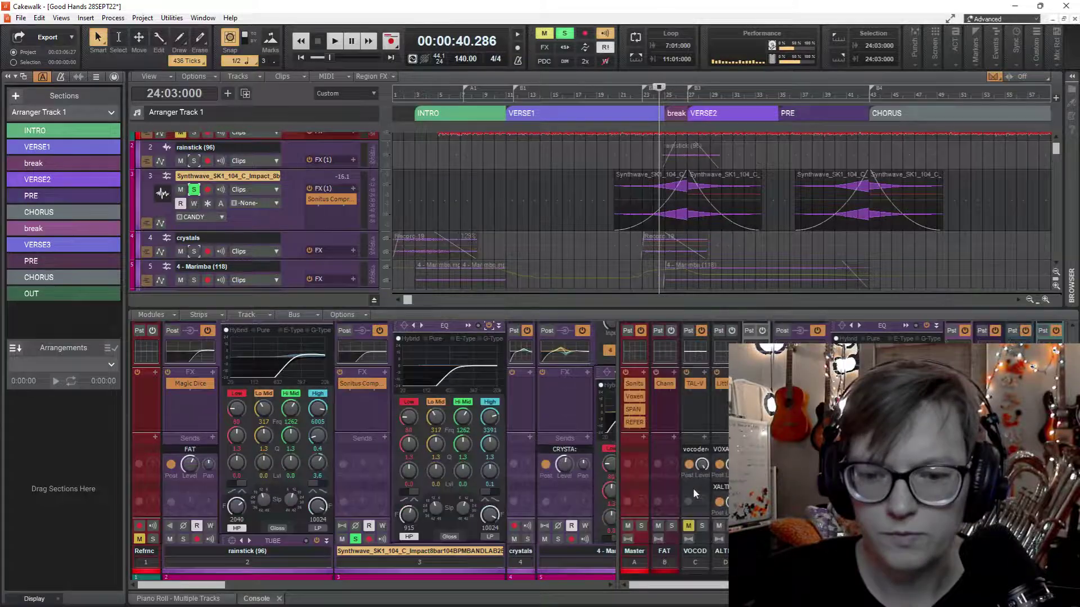
left_click(689, 527)
key("space")
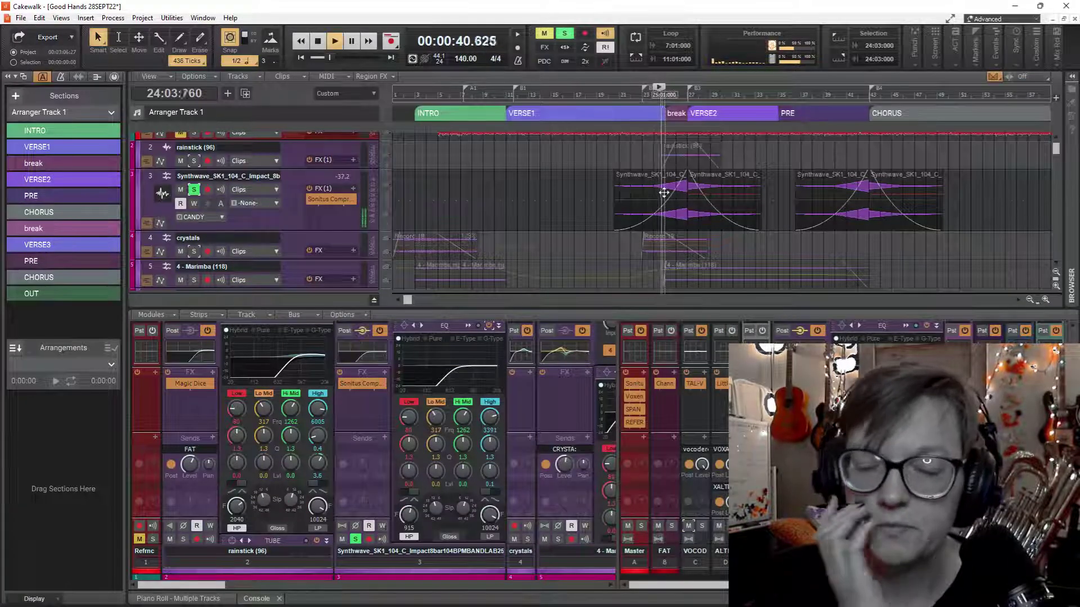
key("space")
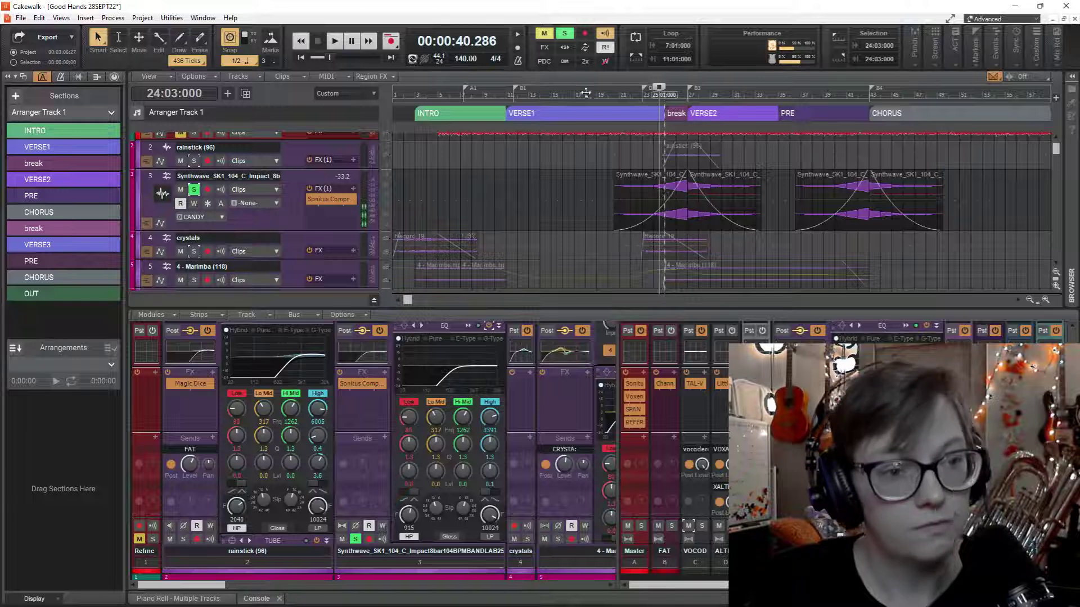
Clear all solos and play the full mix from 24:03:000 with the Synthwave impact track's input gain in view.
left_click(565, 35)
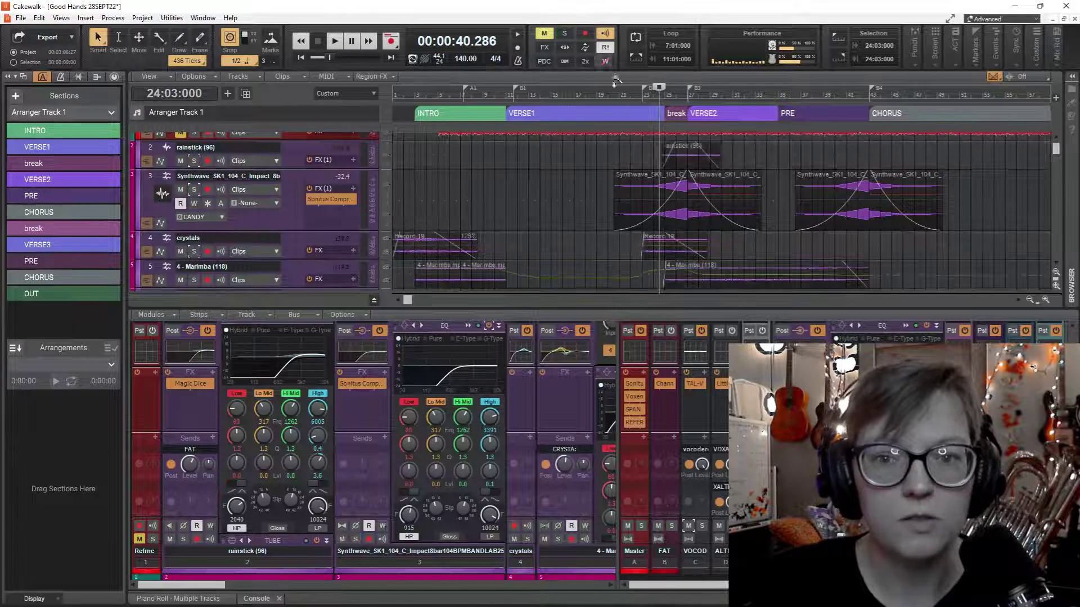
key("space")
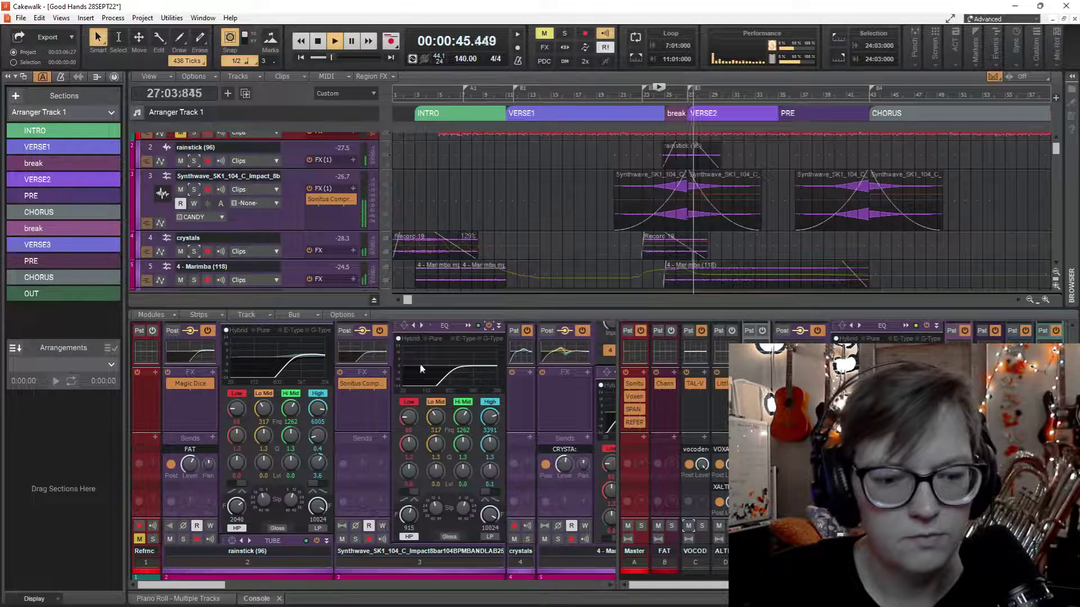
scroll(369, 437, "up", 3)
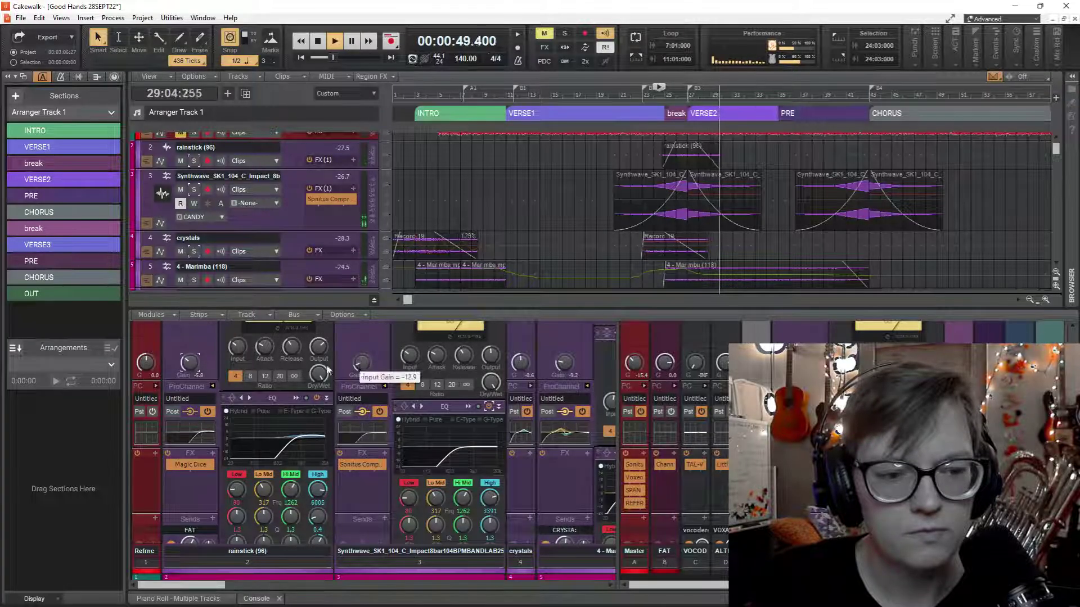
Select the Synthwave impact track and play the song from the break into VERSE2.
left_click(364, 378)
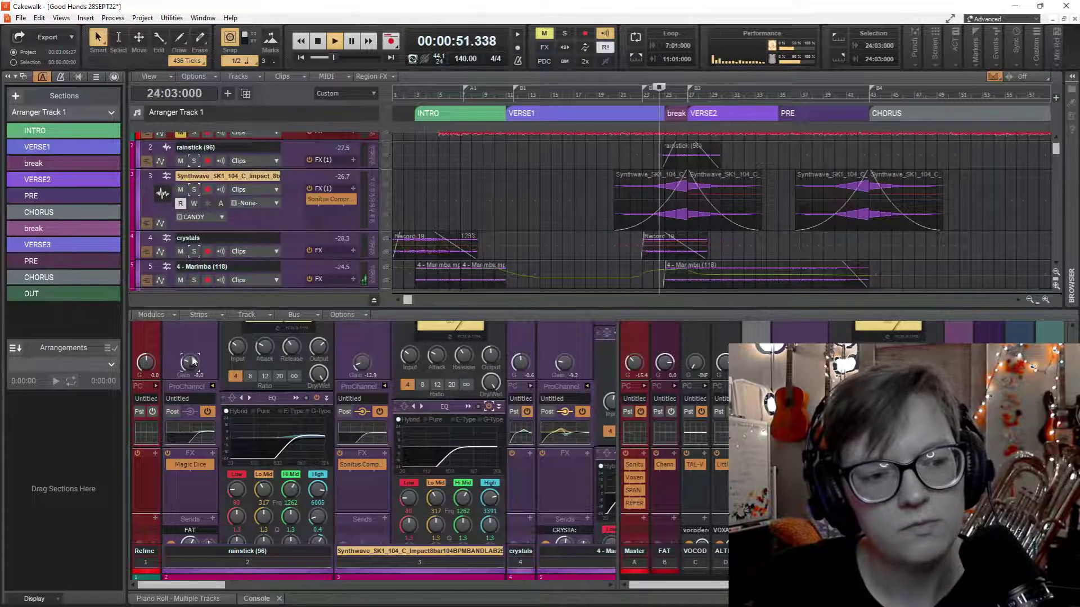
key("space")
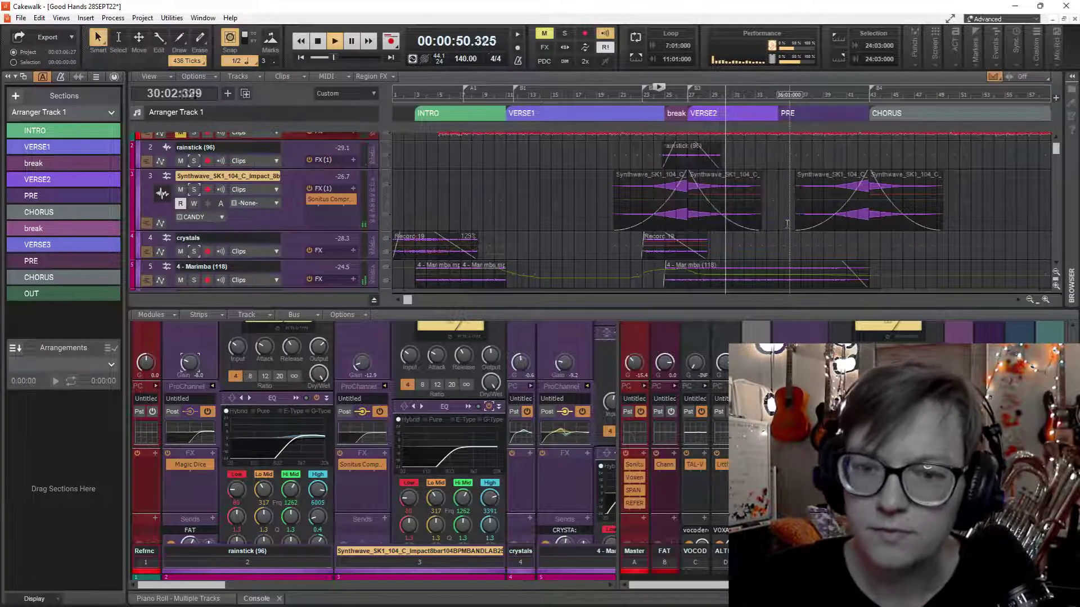
Open the Vital 9 clip in the piano roll and shorten the two bar 32 notes to end at 32:04:240.
scroll(784, 227, "down", 3)
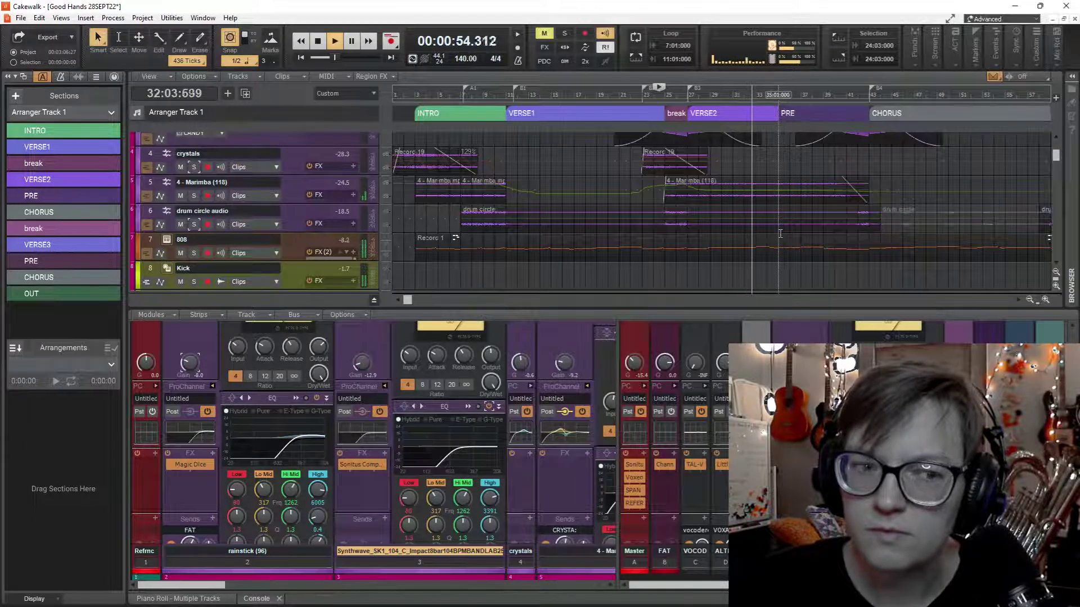
scroll(780, 234, "up", 3)
scroll(778, 238, "down", 10)
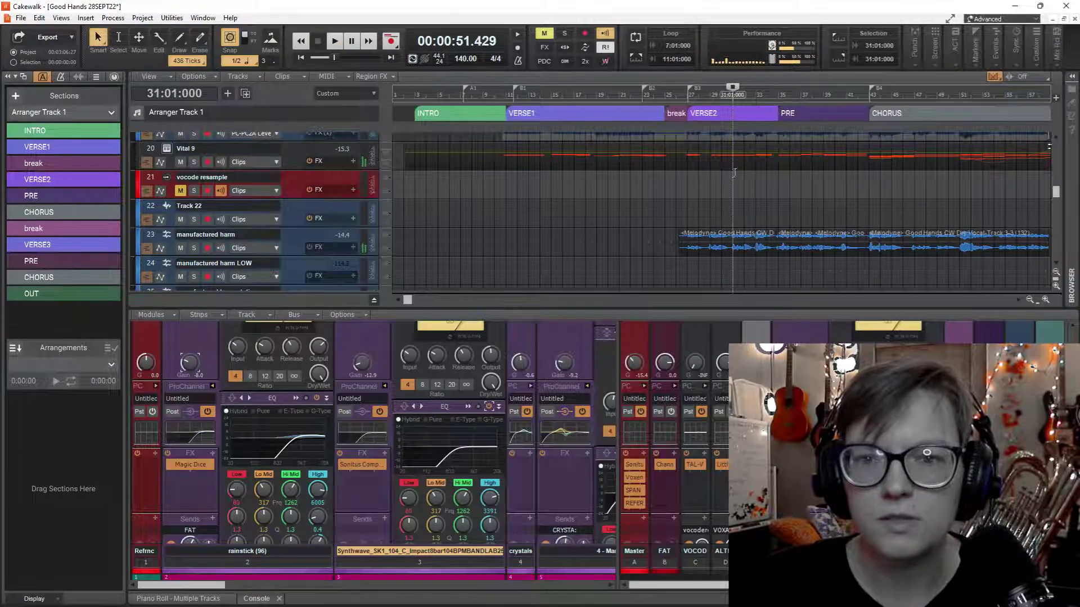
double_click(767, 149)
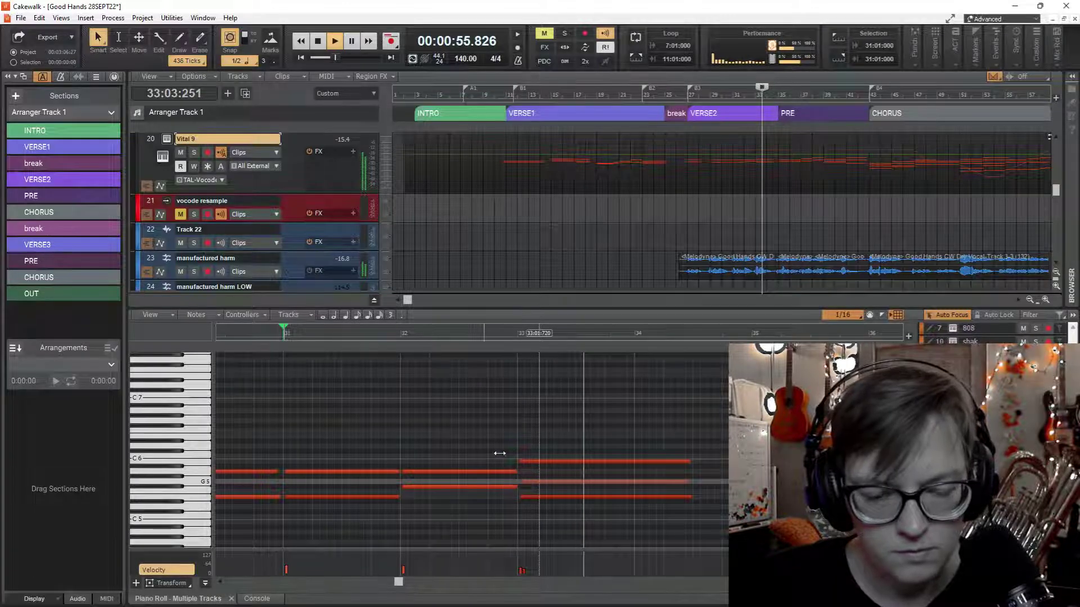
left_click_drag(502, 457, 497, 488)
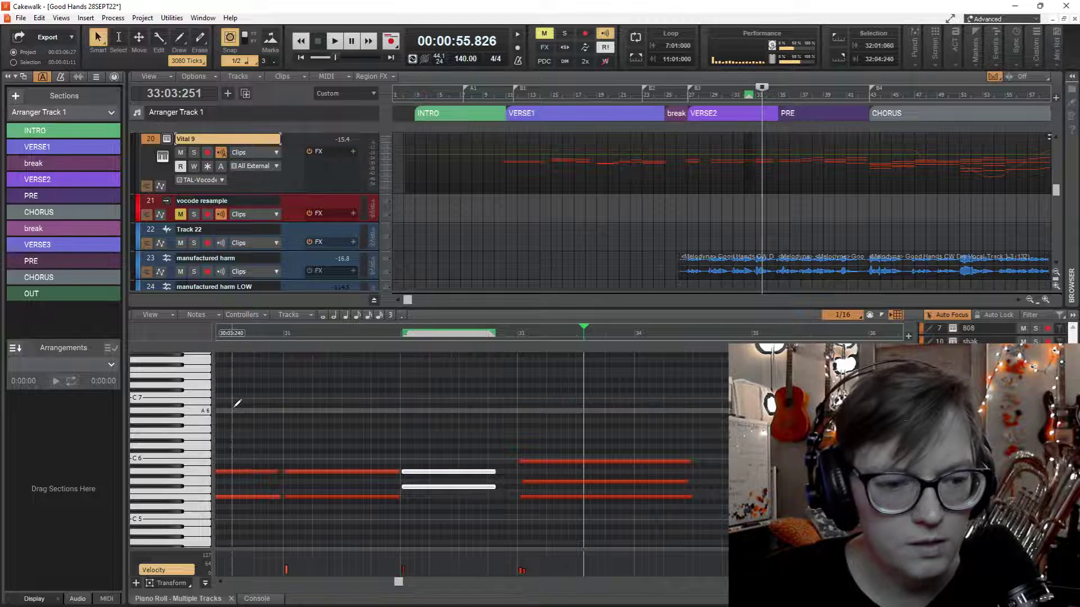
left_click(232, 405)
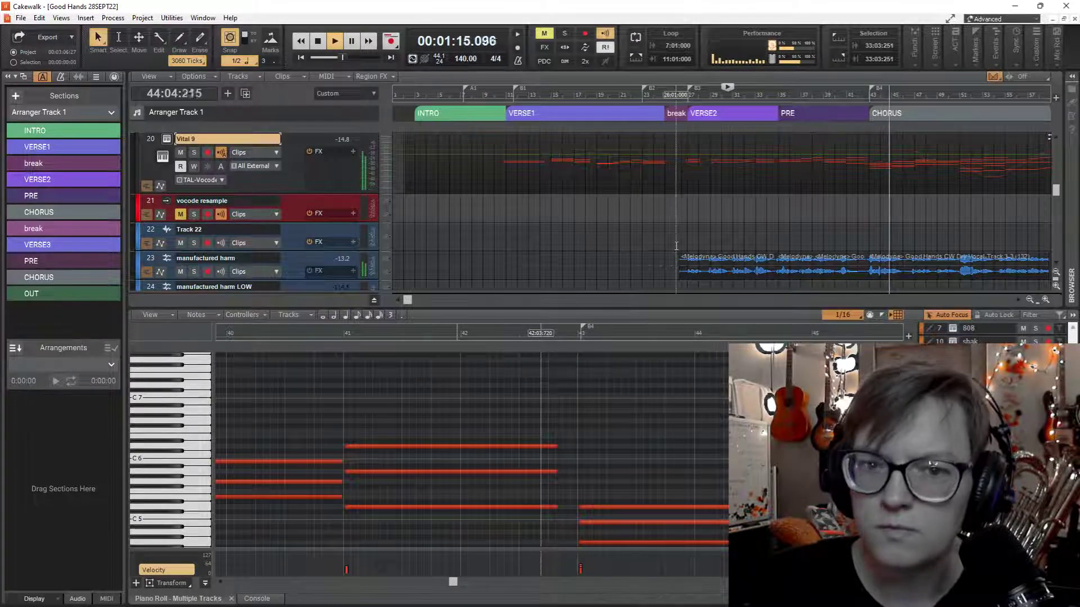
Examine the track list from the vocal tracks down to the drum circle track while the first CHORUS plays.
scroll(672, 230, "up", 5)
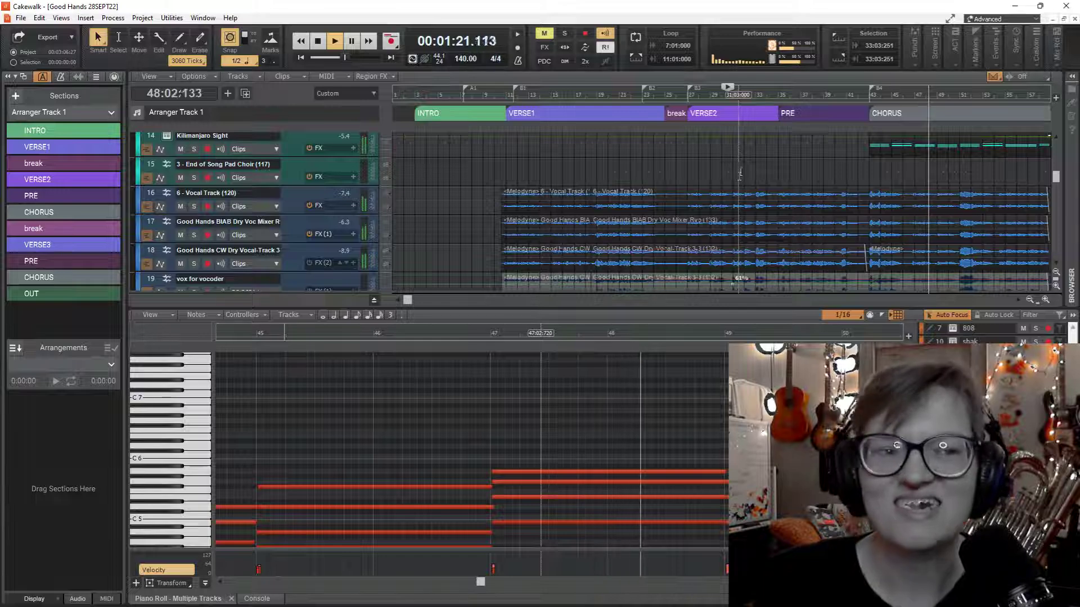
scroll(697, 178, "down", 4)
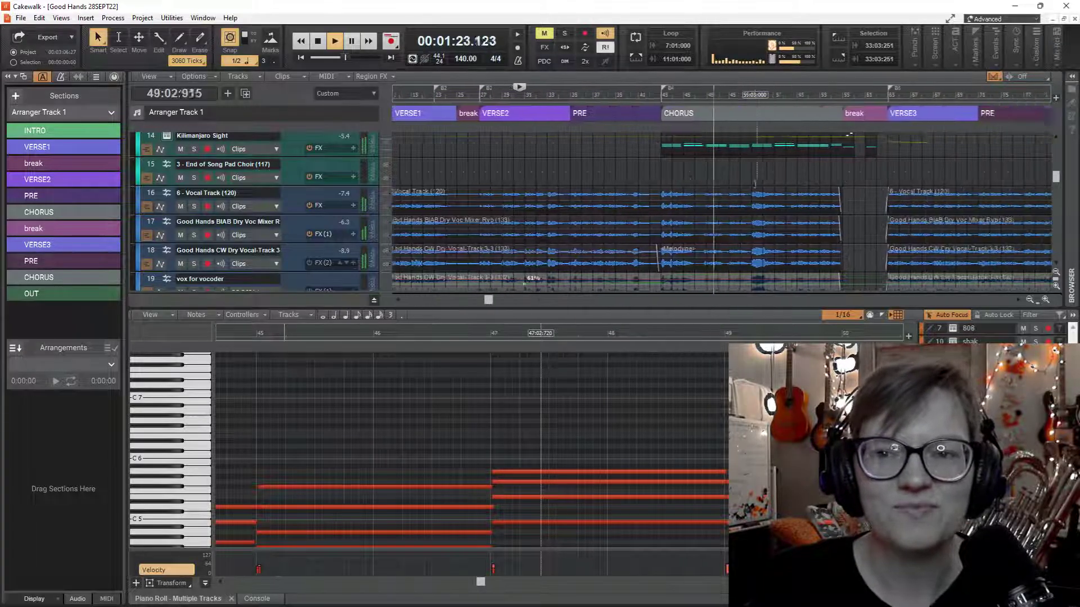
scroll(683, 178, "up", 3)
scroll(683, 179, "down", 3)
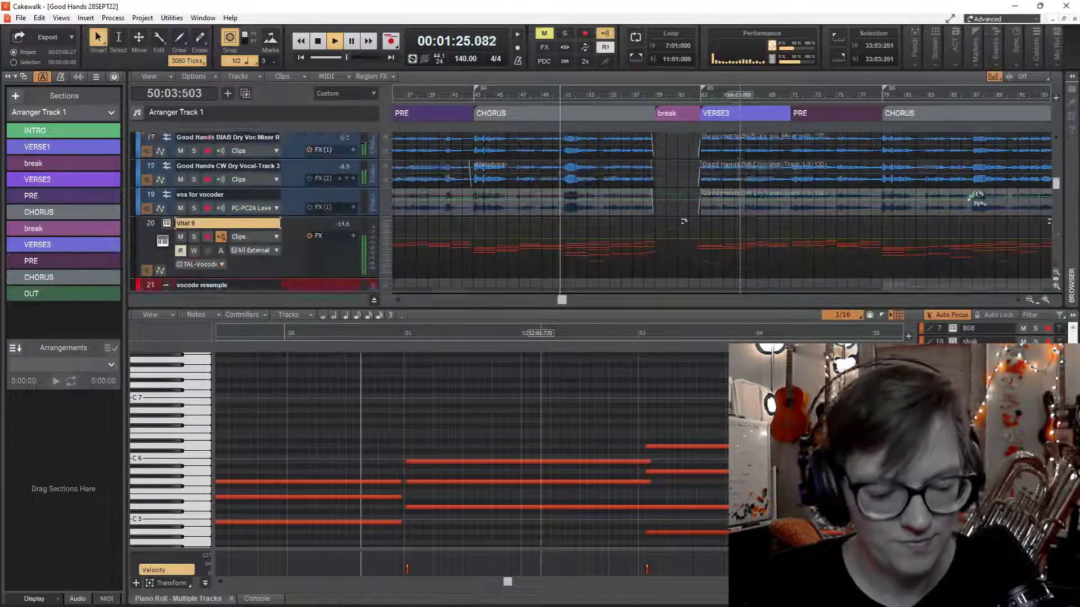
scroll(742, 193, "down", 10)
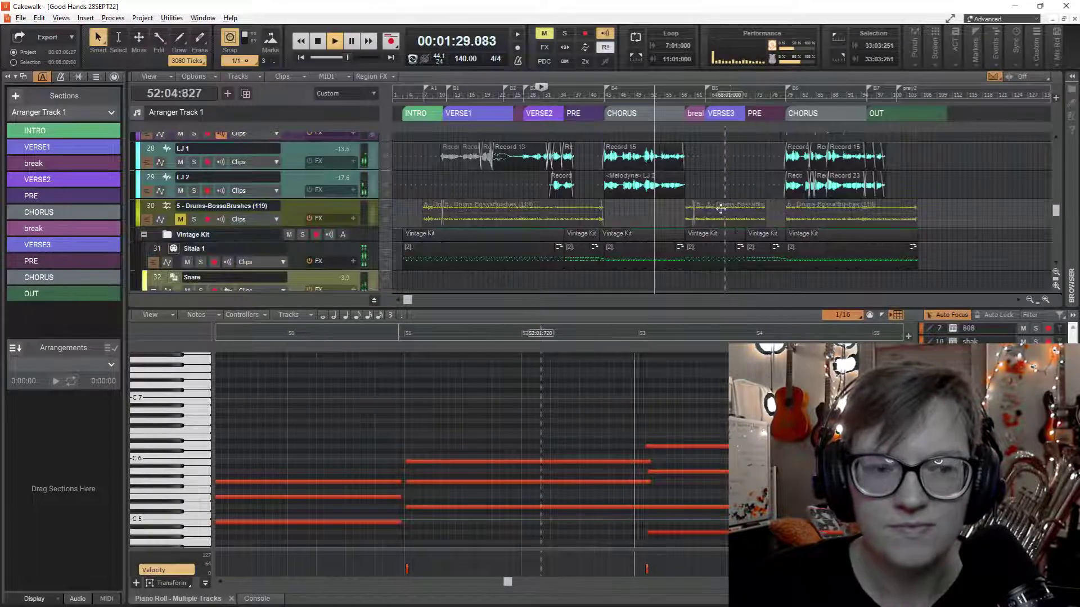
scroll(739, 206, "down", 10)
scroll(729, 219, "up", 10)
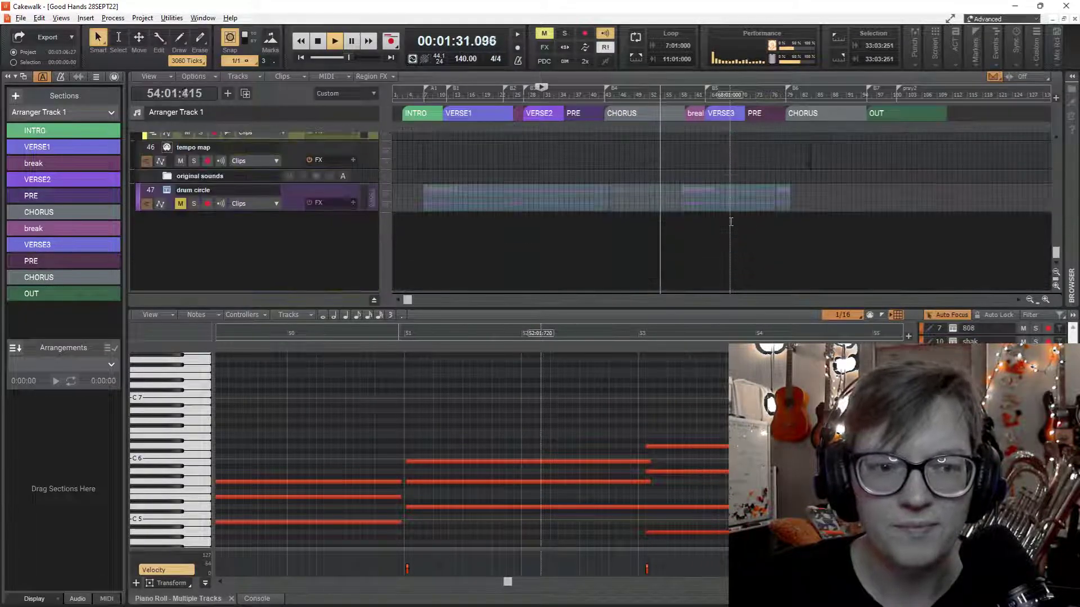
scroll(729, 219, "down", 8)
scroll(518, 186, "up", 6)
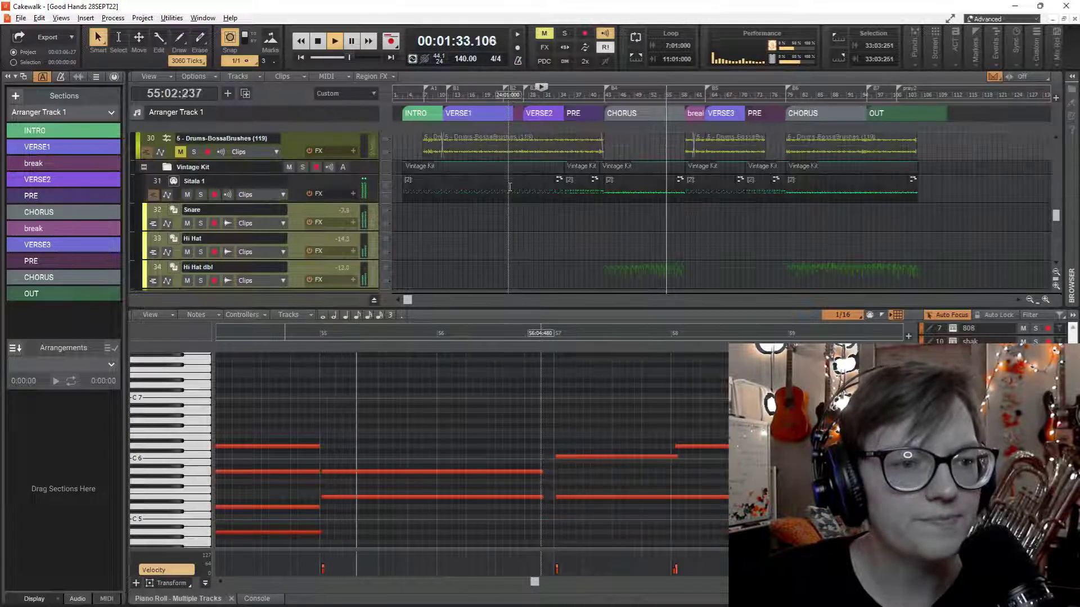
Collapse the Vintage Kit folder and move the Robo LJ track below the drum circle track at the end of the list.
left_click(143, 209)
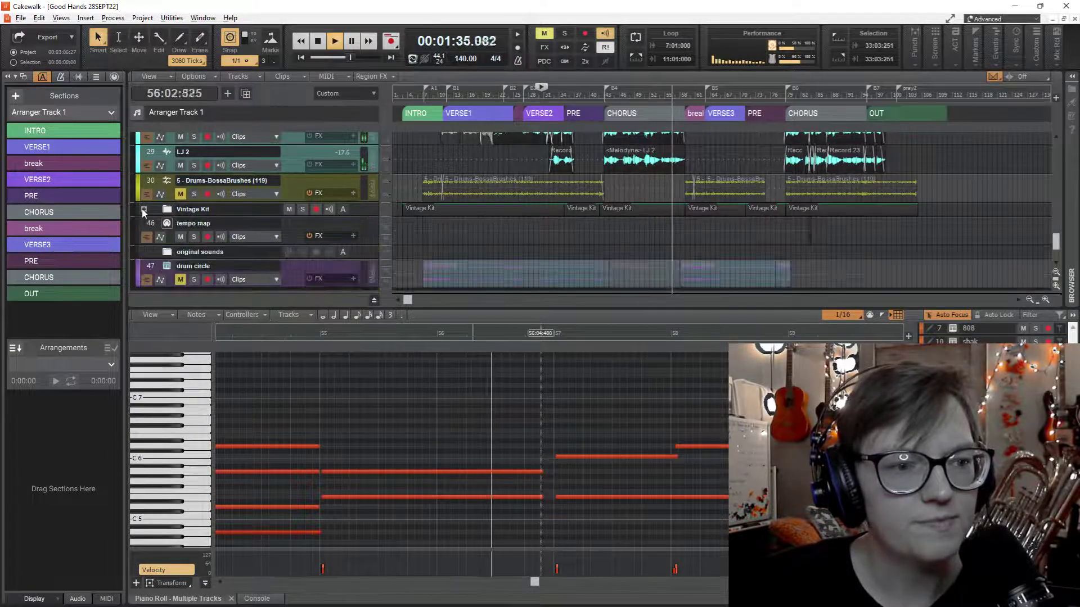
scroll(538, 224, "up", 10)
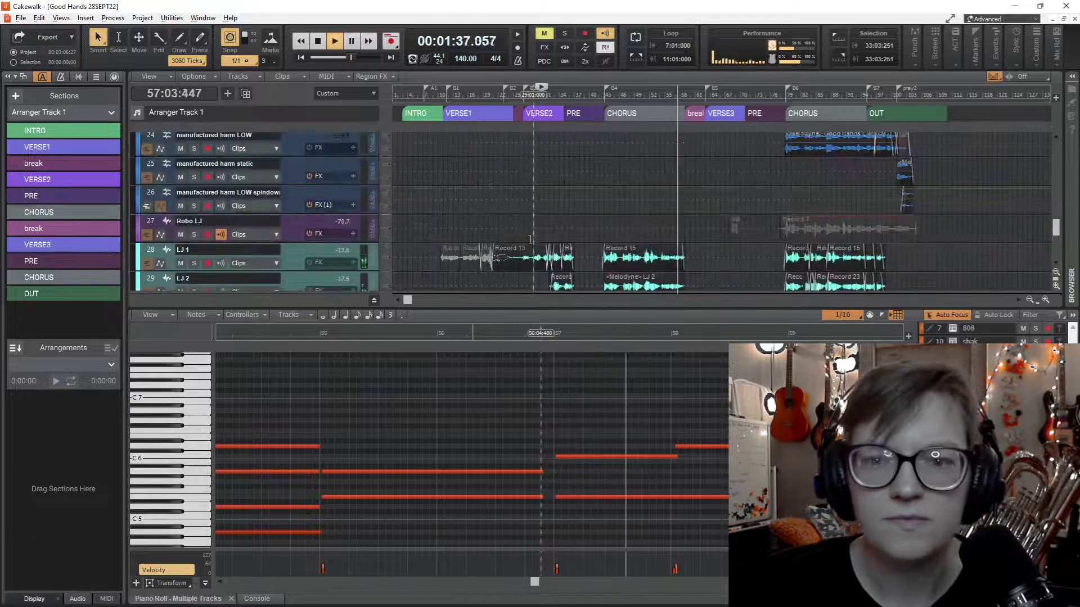
scroll(526, 239, "down", 6)
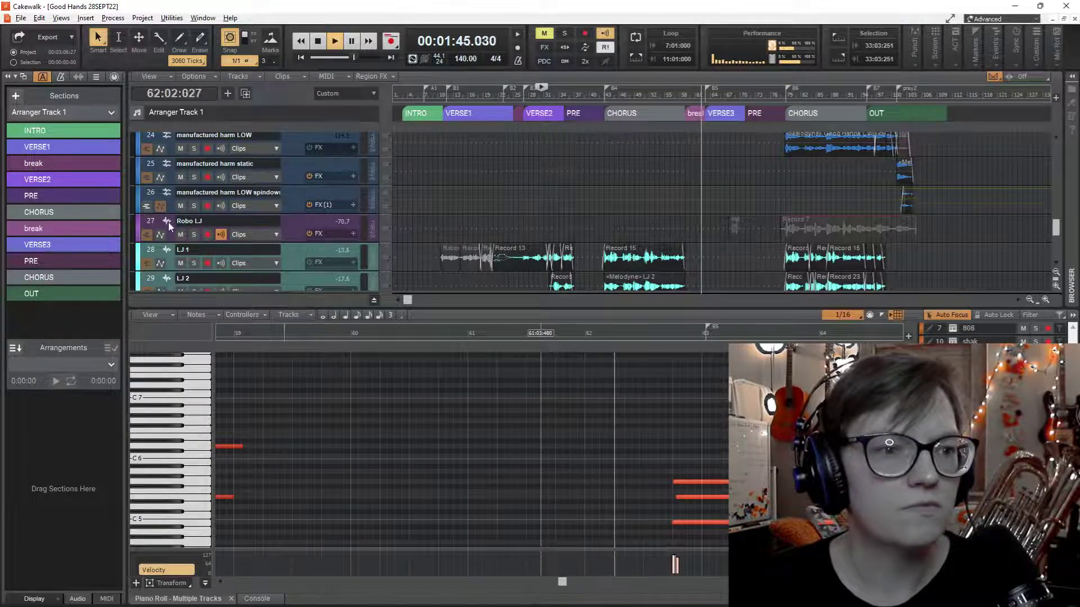
scroll(169, 236, "down", 10)
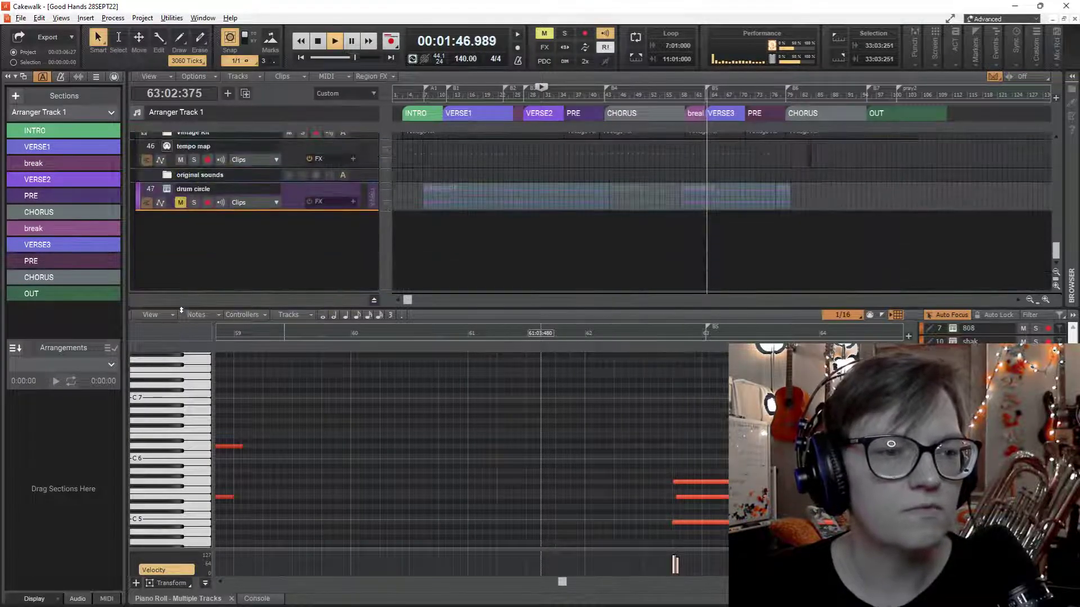
scroll(460, 208, "up", 10)
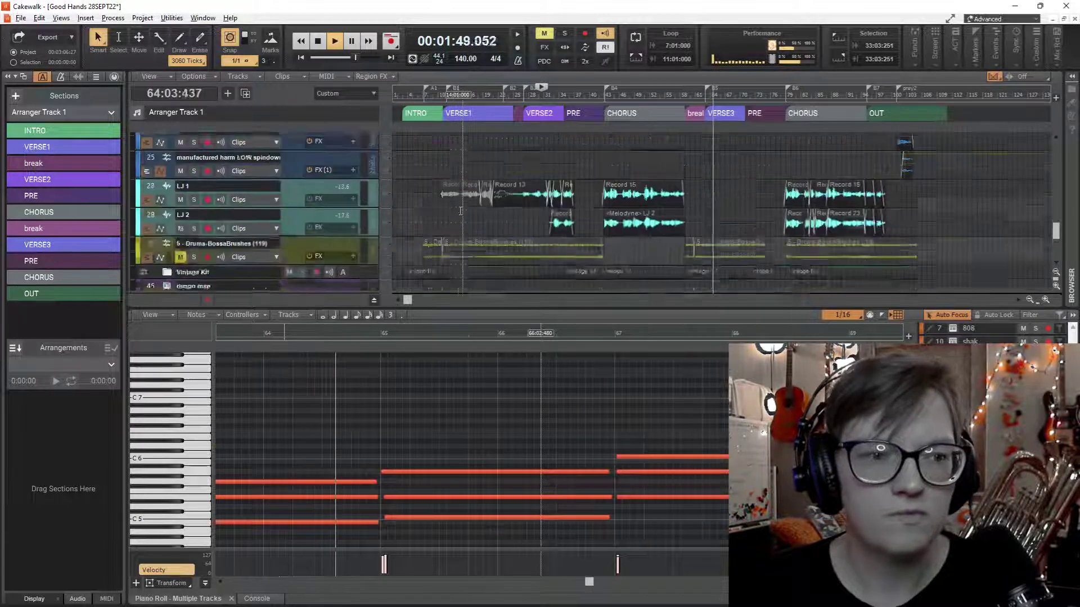
Review the harmony, vocoder, vocal and synth tracks while VERSE3 and the second PRE play.
scroll(527, 189, "up", 1)
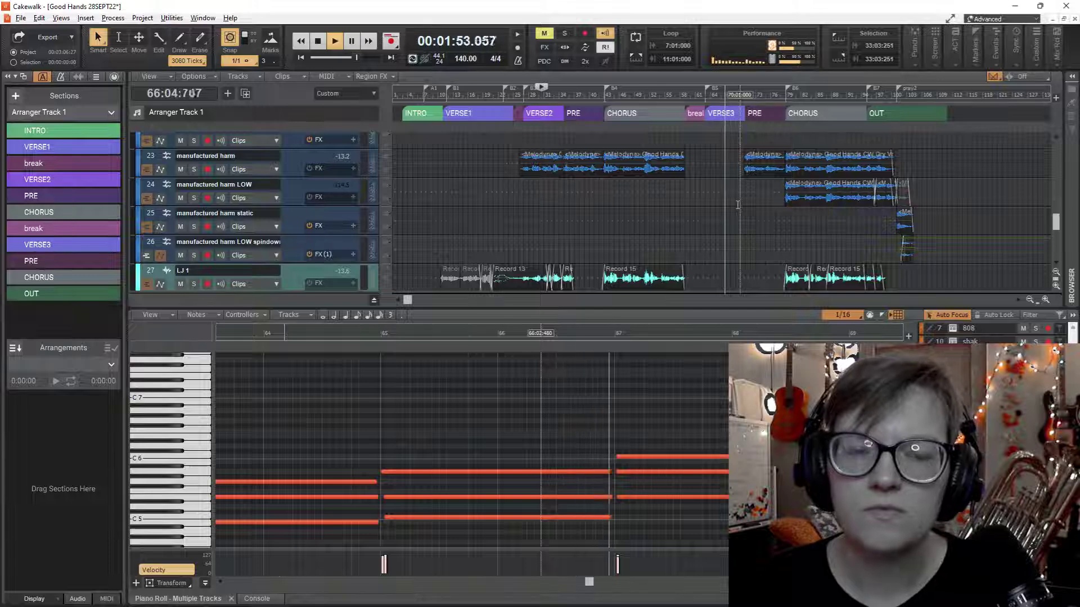
scroll(747, 209, "up", 2)
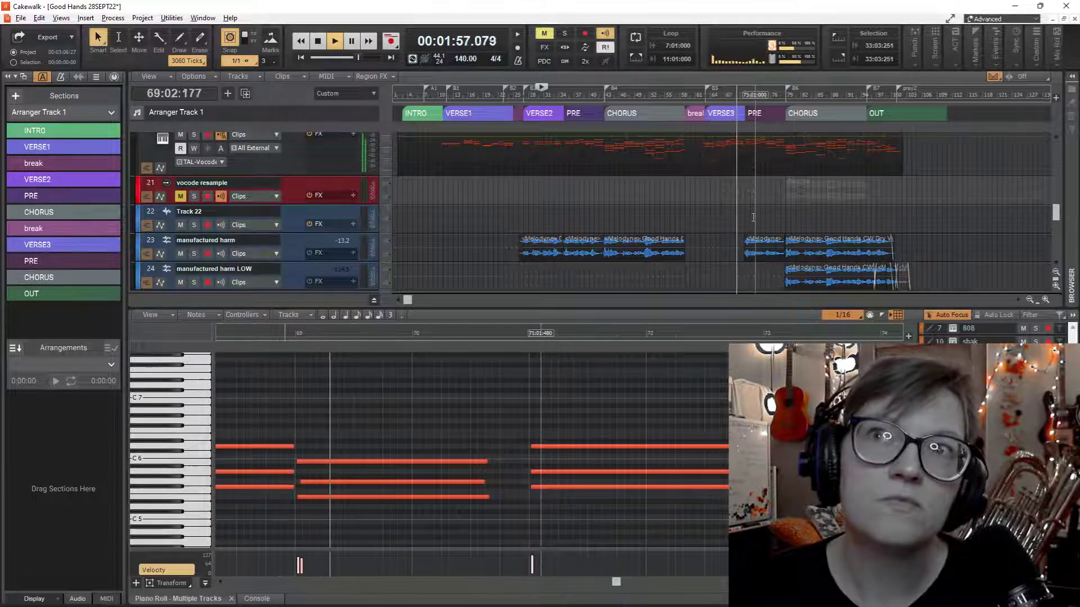
scroll(754, 217, "up", 2)
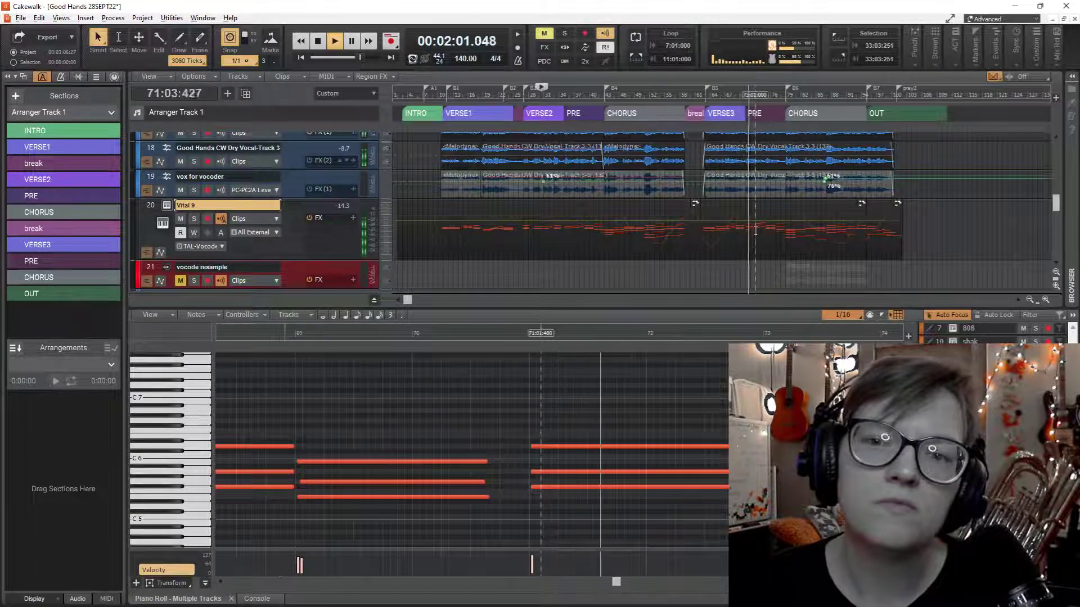
scroll(755, 231, "up", 4)
scroll(765, 228, "up", 3)
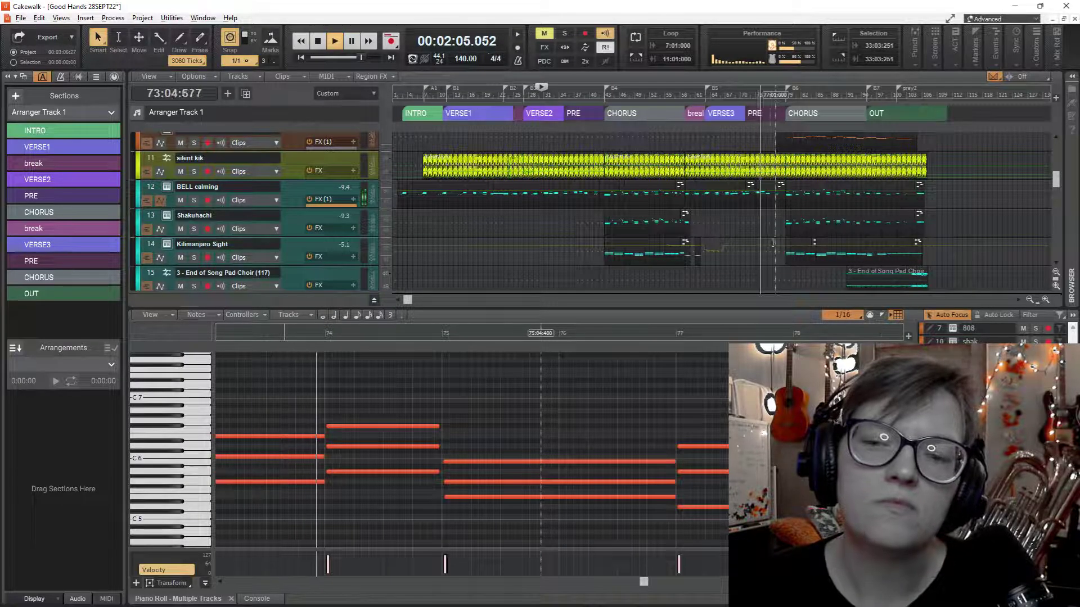
scroll(758, 287, "down", 5)
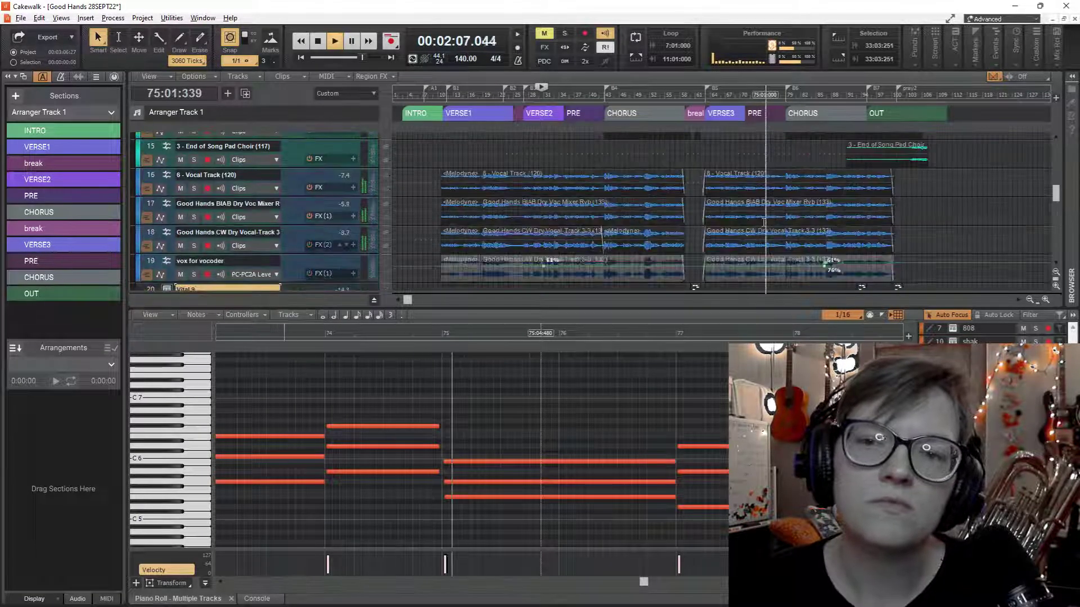
Replay from the second PRE and check the tracks and their clips through the final CHORUS into OUT.
left_click(745, 159)
scroll(543, 181, "up", 3)
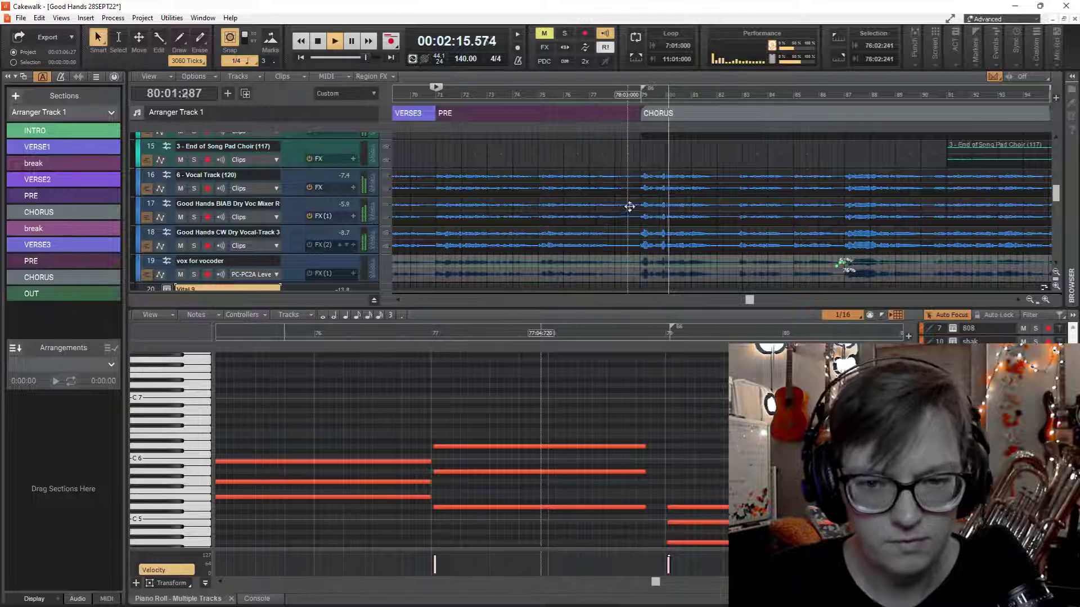
scroll(629, 207, "up", 4)
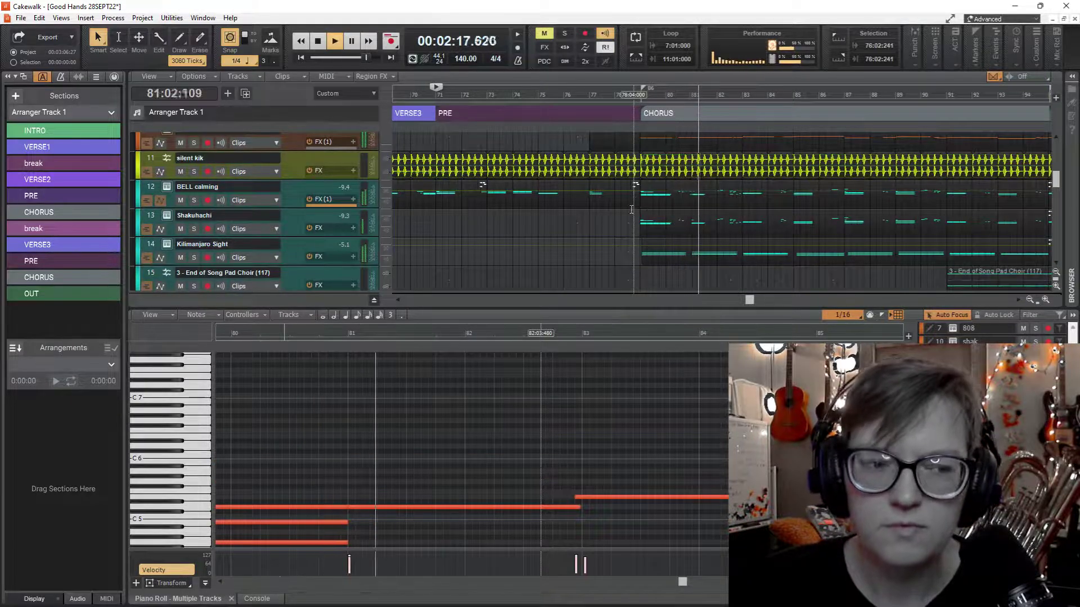
scroll(631, 208, "down", 2)
scroll(631, 209, "down", 3)
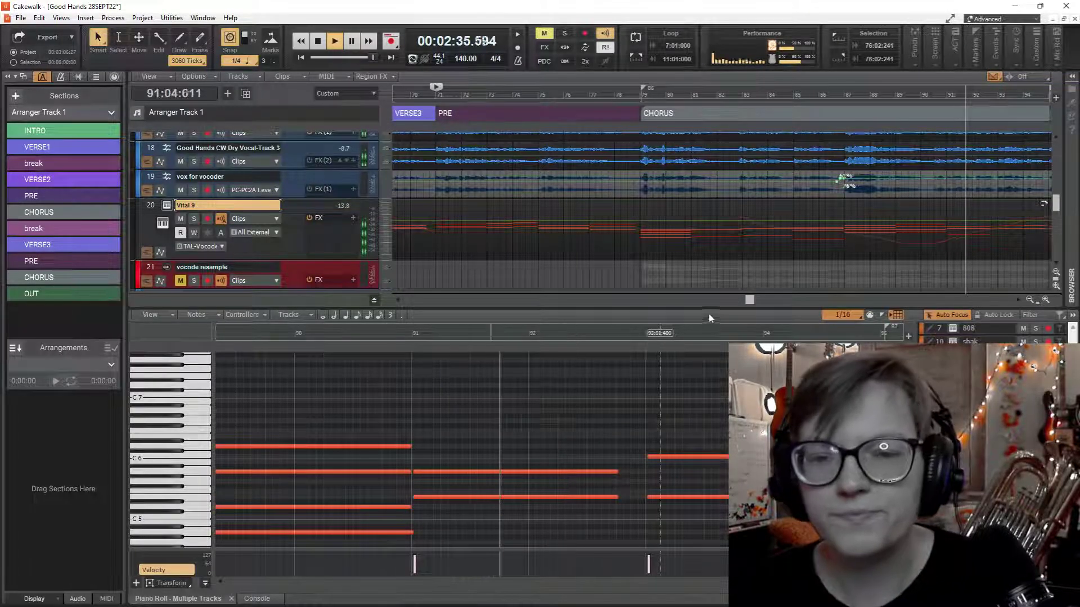
scroll(819, 207, "down", 10)
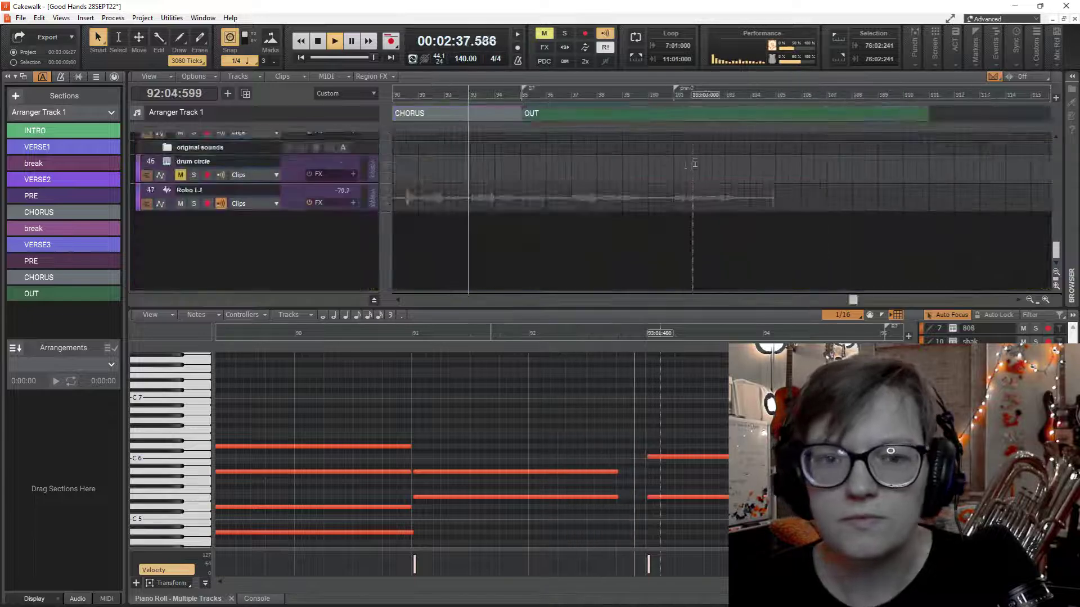
scroll(686, 169, "up", 10)
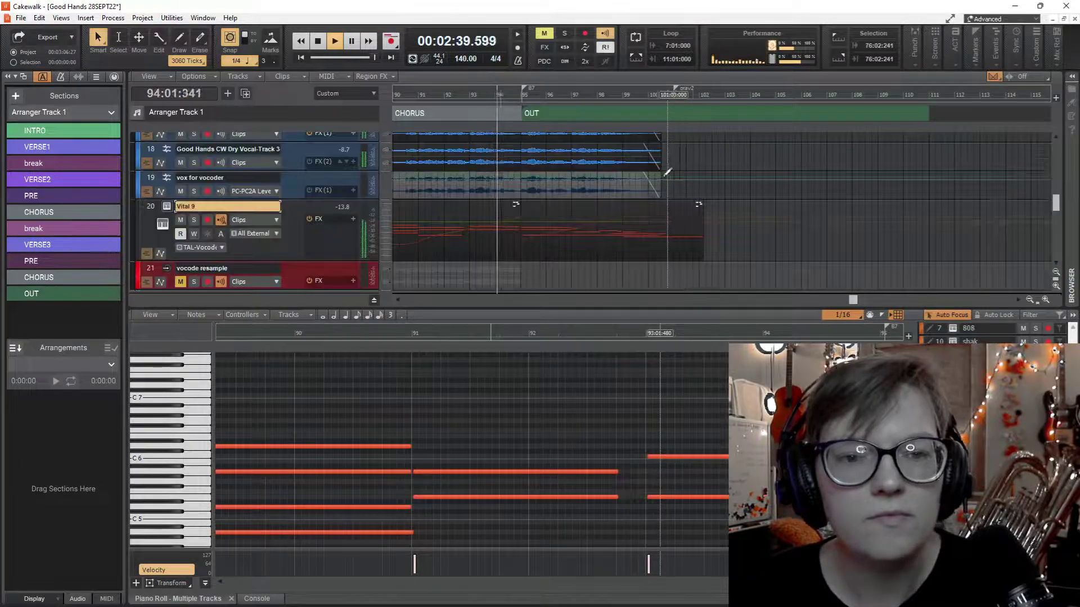
scroll(667, 171, "up", 5)
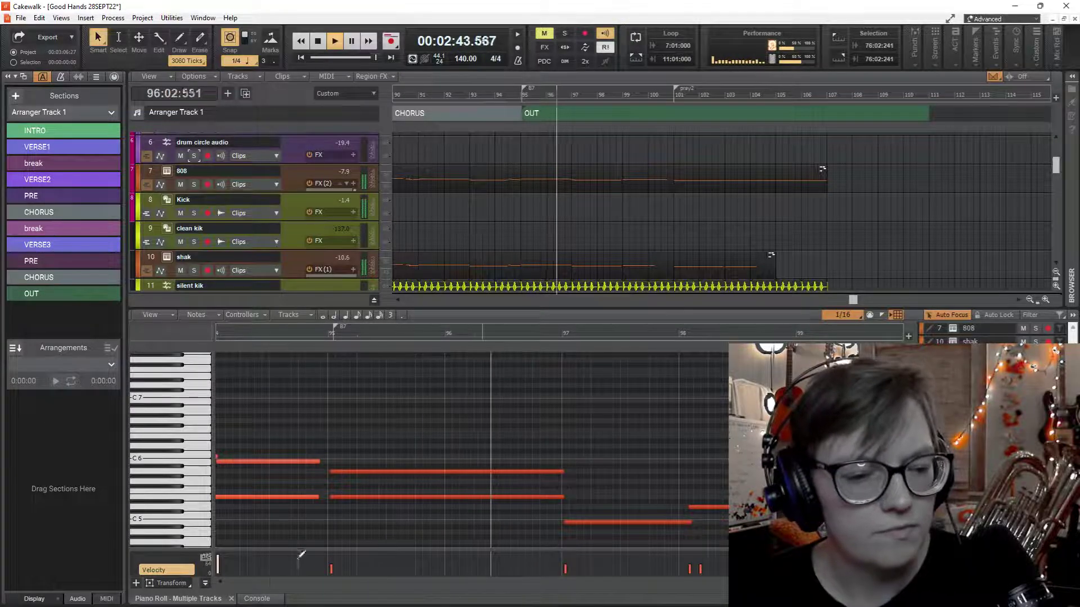
Show the Console, expand the shak strip's ProChannel and open its QuadCurve Equalizer.
left_click(256, 598)
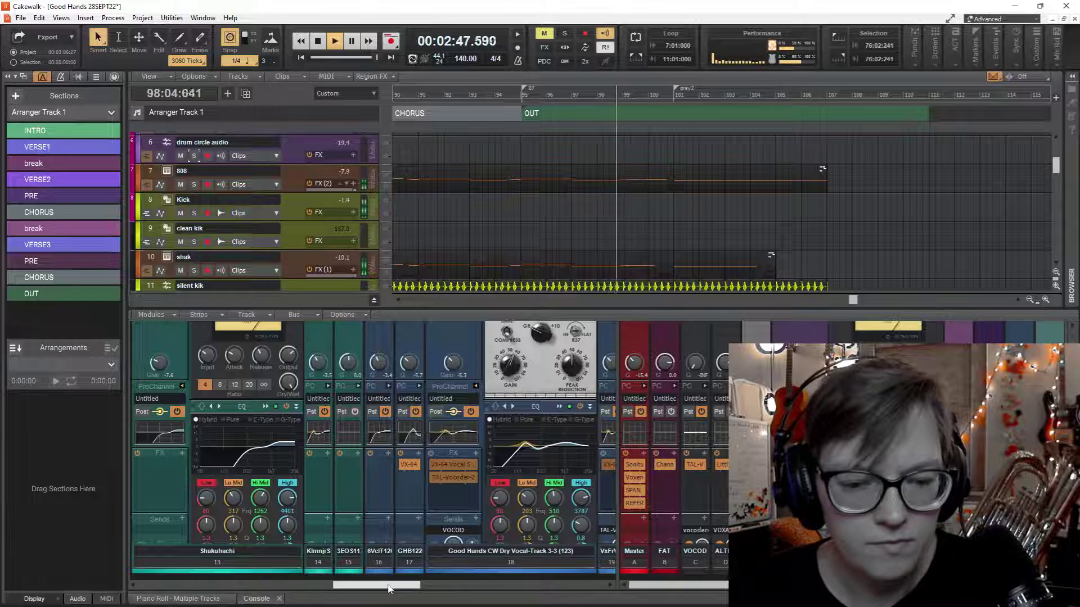
left_click_drag(388, 588, 297, 579)
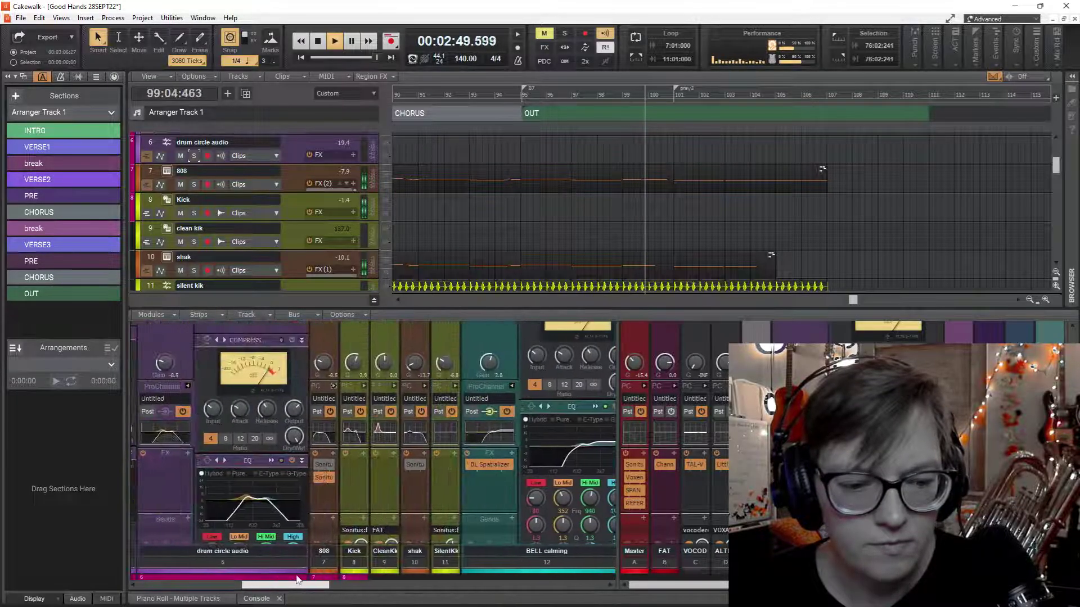
left_click(424, 386)
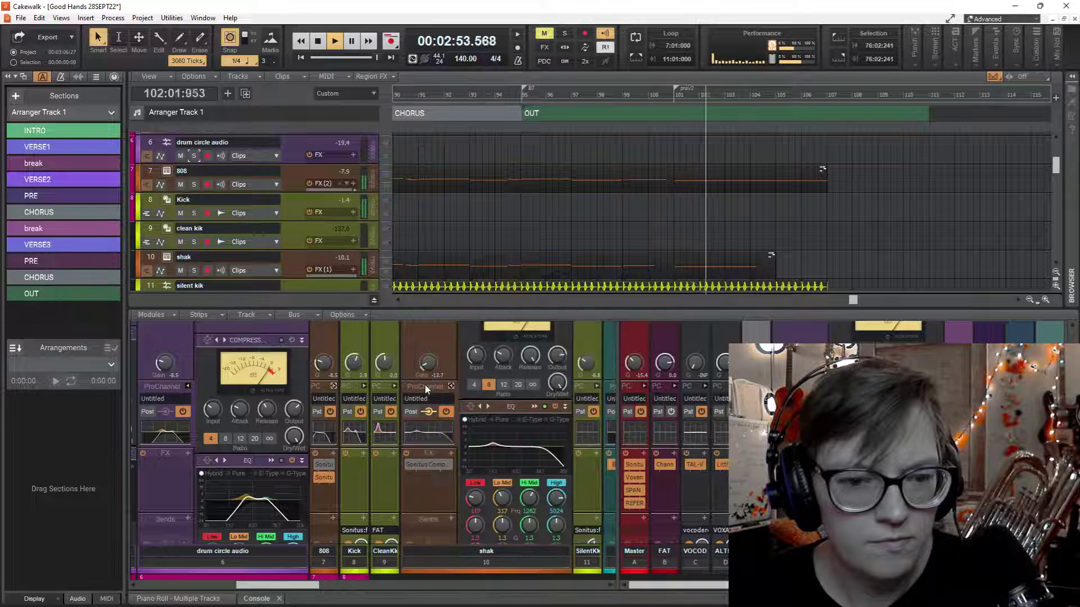
double_click(531, 454)
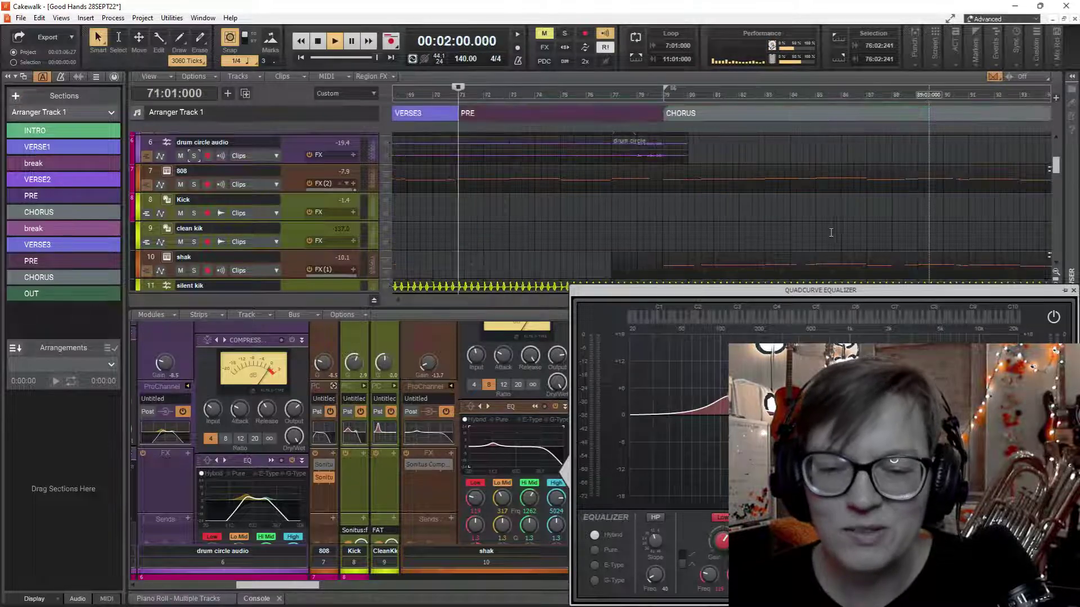
Move the shak track above the Kick track, directly below the 808 track.
scroll(428, 215, "down", 2)
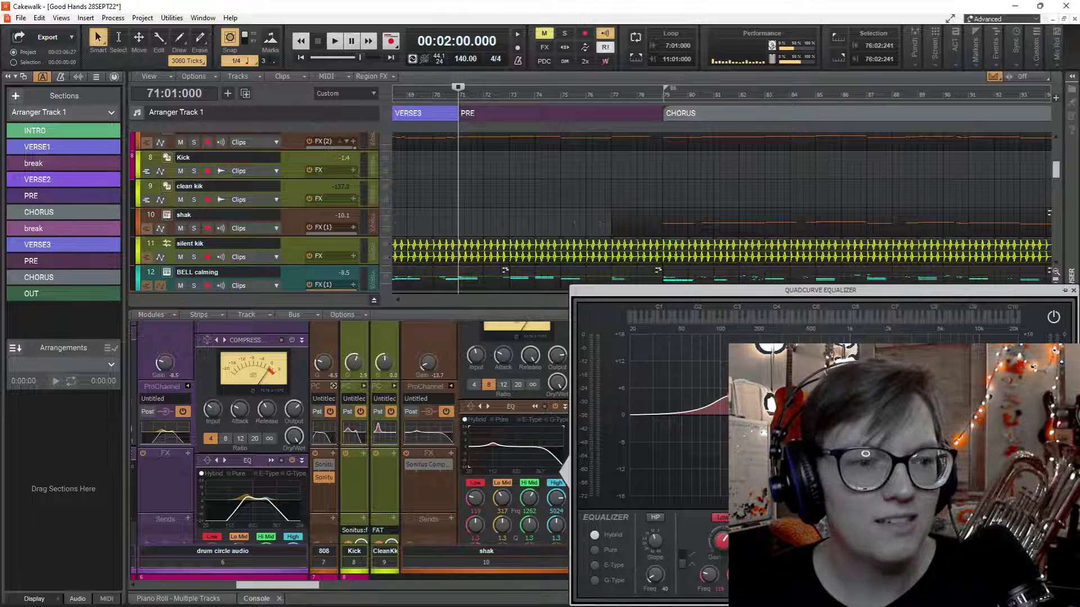
left_click_drag(175, 166, 174, 165)
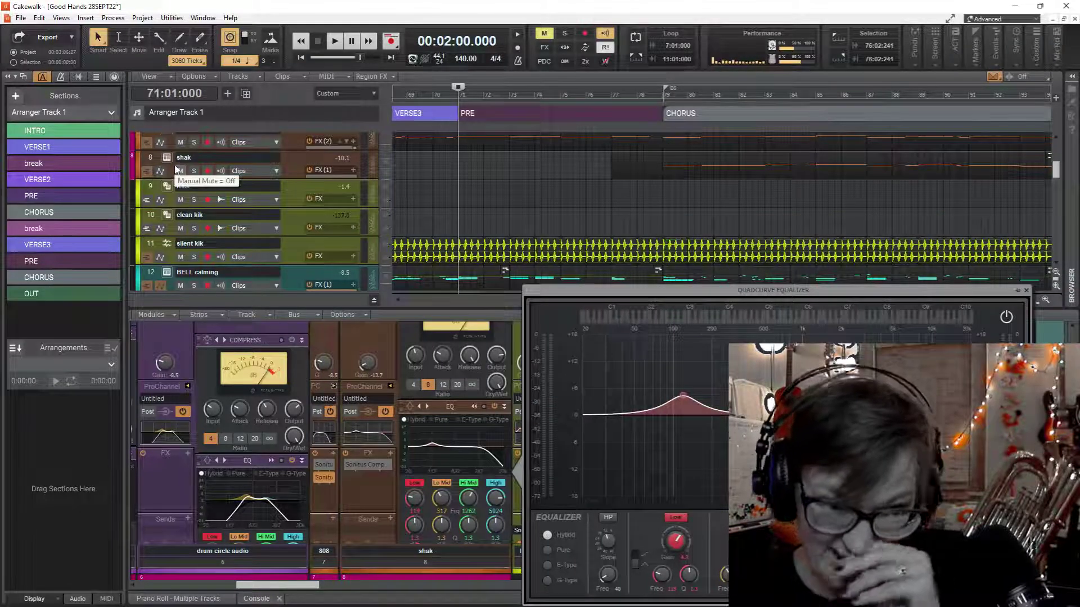
Open the shak track's Vital synth to look at its patch, and close it again.
scroll(175, 165, "up", 2)
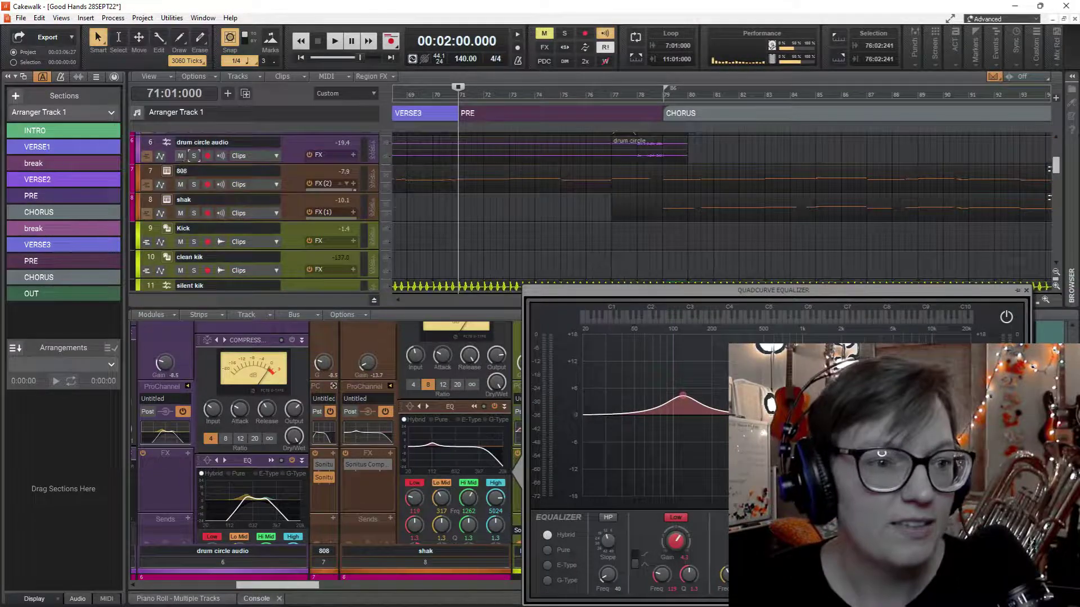
left_click(167, 200)
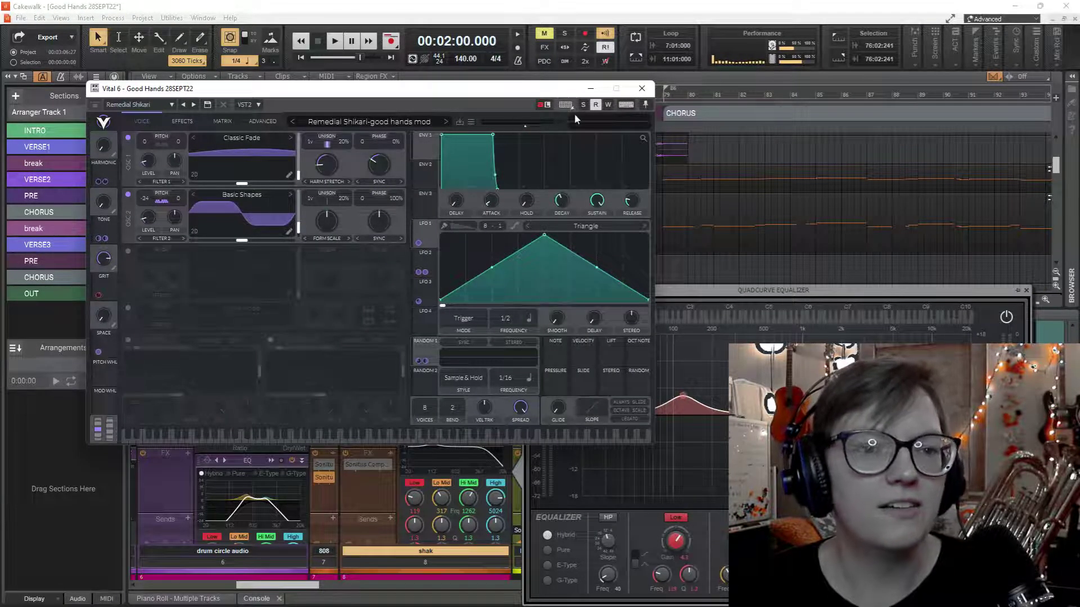
left_click(642, 89)
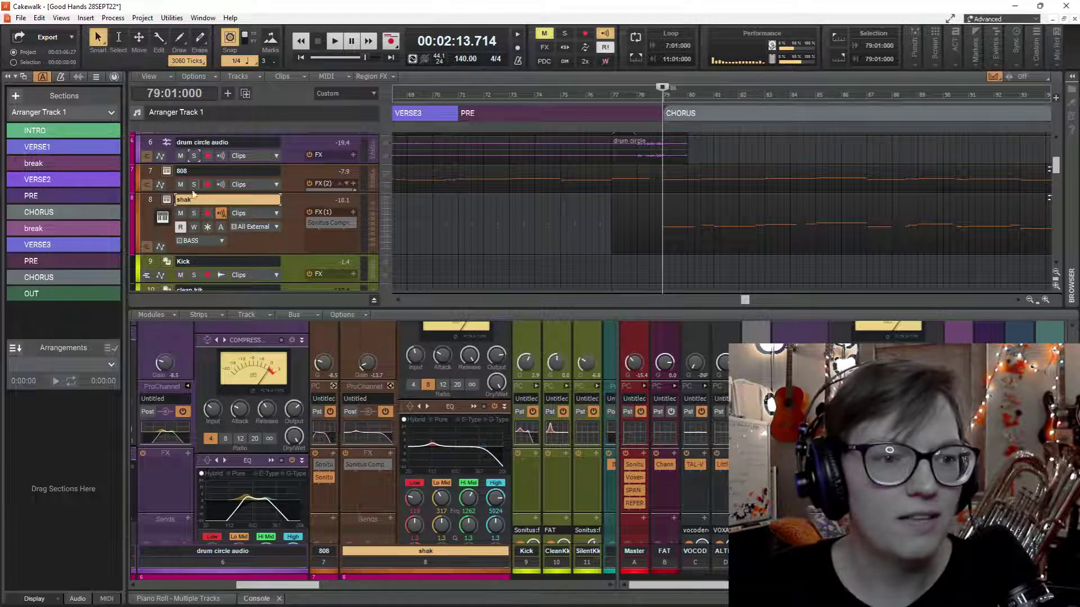
Solo the 808 and shak tracks, play from the final CHORUS, and open the 808's QuadCurve Equalizer from its expanded ProChannel.
left_click_drag(194, 185, 193, 216)
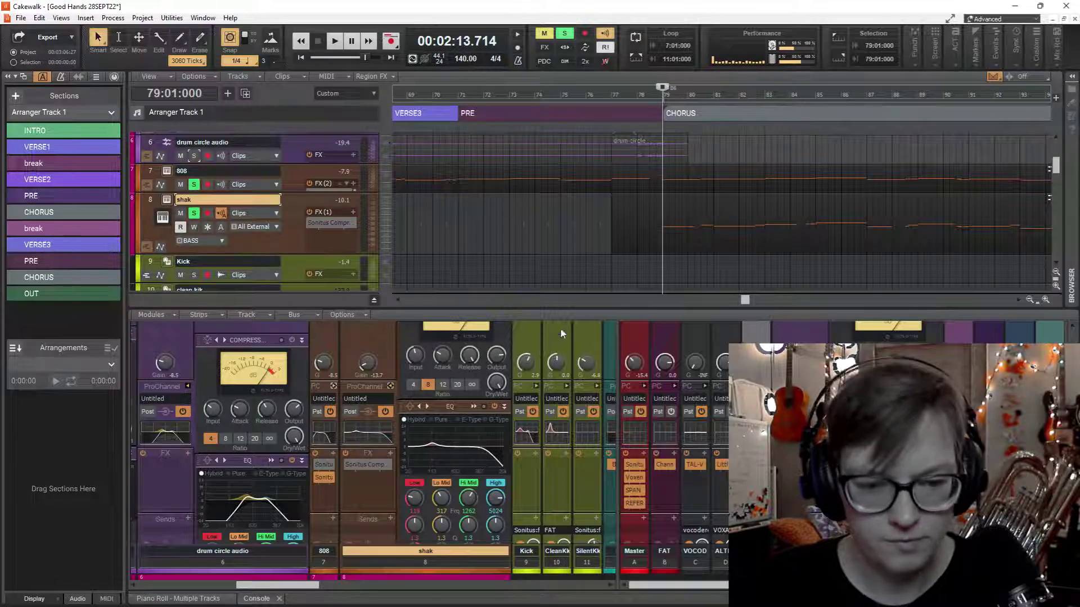
double_click(454, 461)
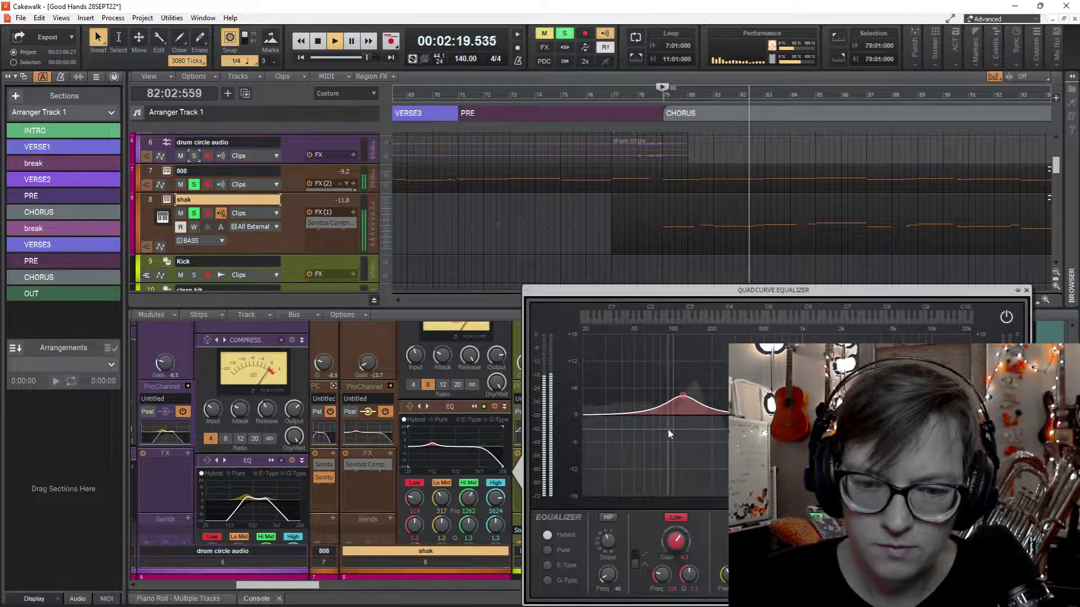
left_click(334, 386)
double_click(414, 461)
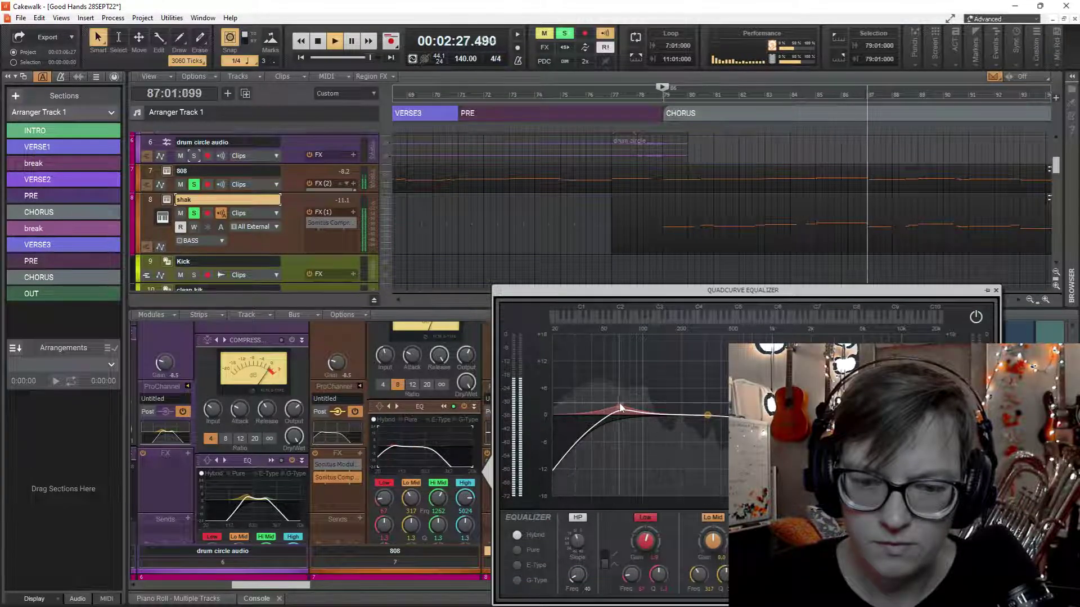
Raise the gain of the 808's low EQ band at 67 Hz and set its high-pass frequency to 42 Hz.
left_click_drag(622, 419, 619, 398)
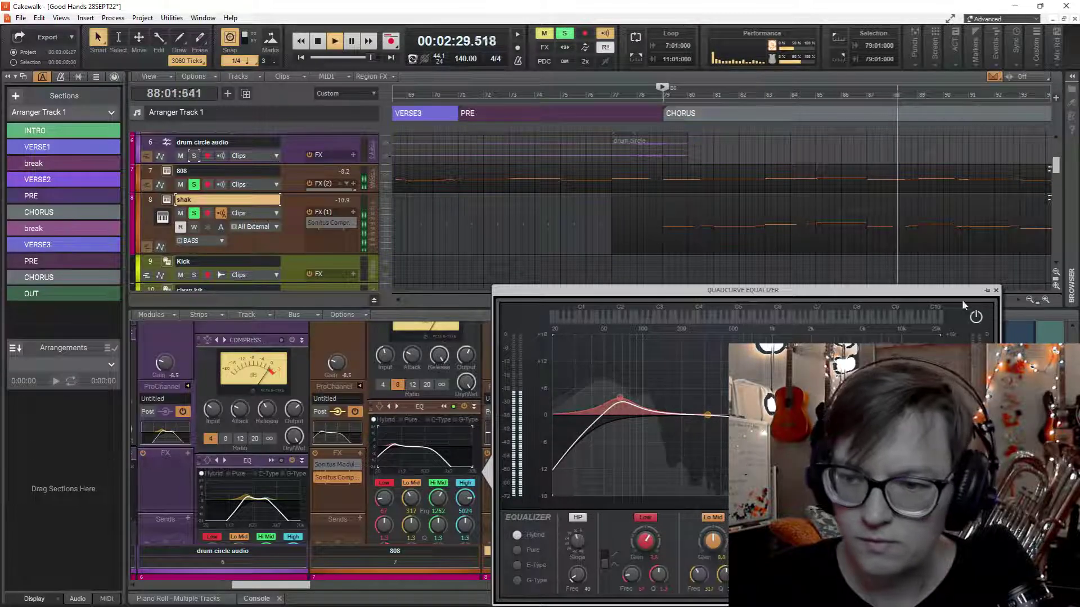
left_click(995, 291)
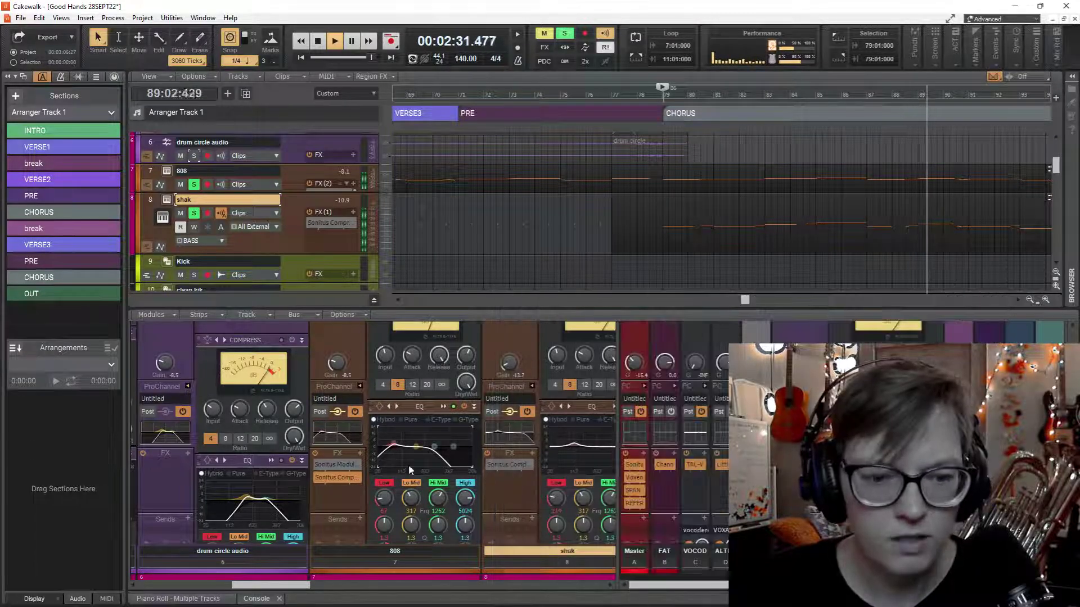
double_click(410, 455)
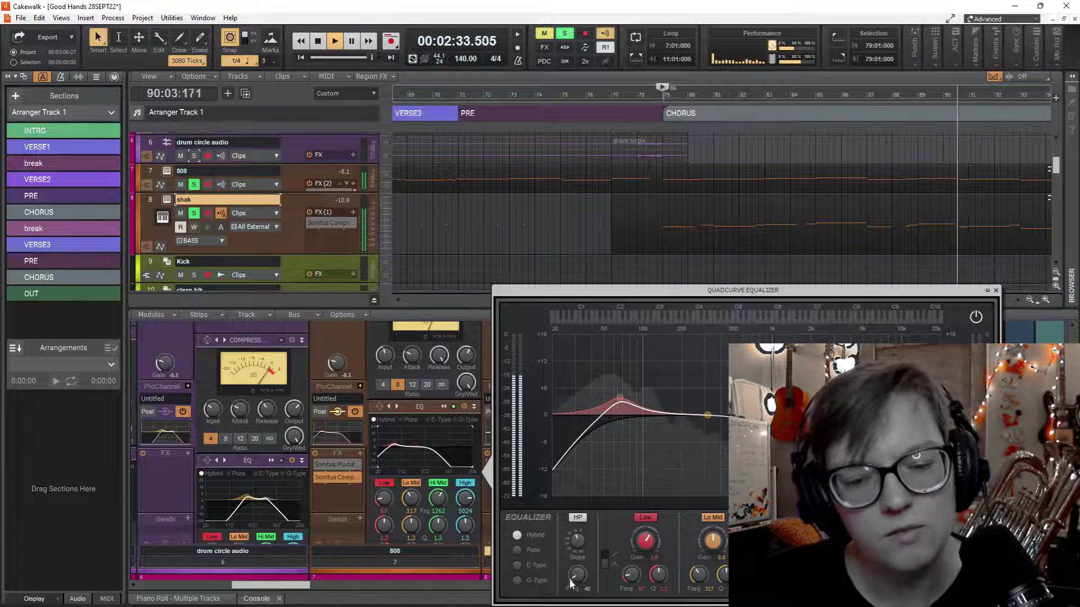
mouse_move(569, 579)
left_mouse_down()
mouse_move(569, 556)
mouse_move(569, 578)
left_mouse_up()
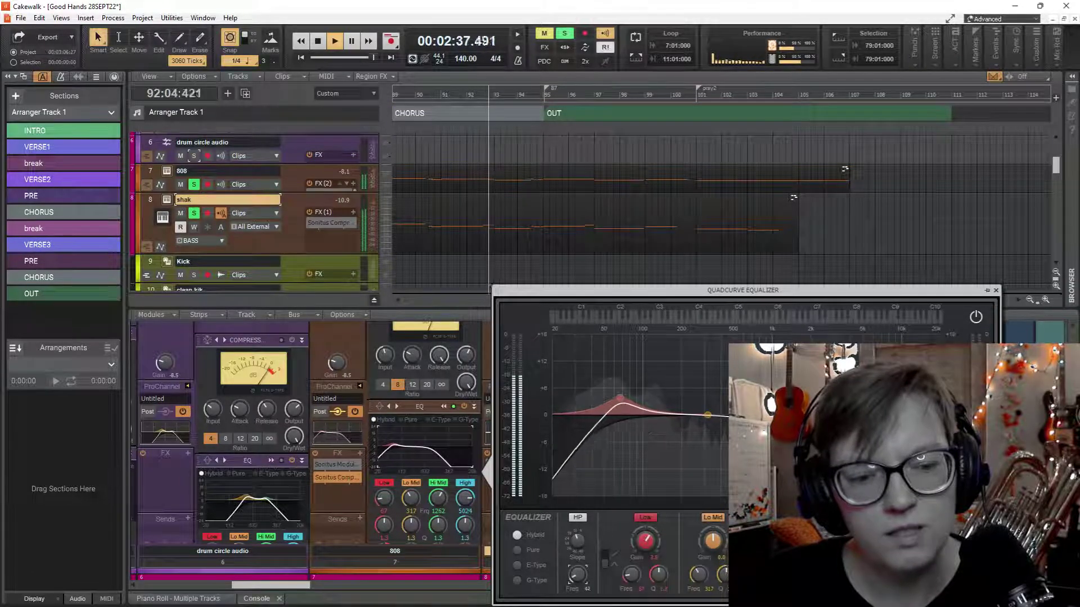
left_click(995, 290)
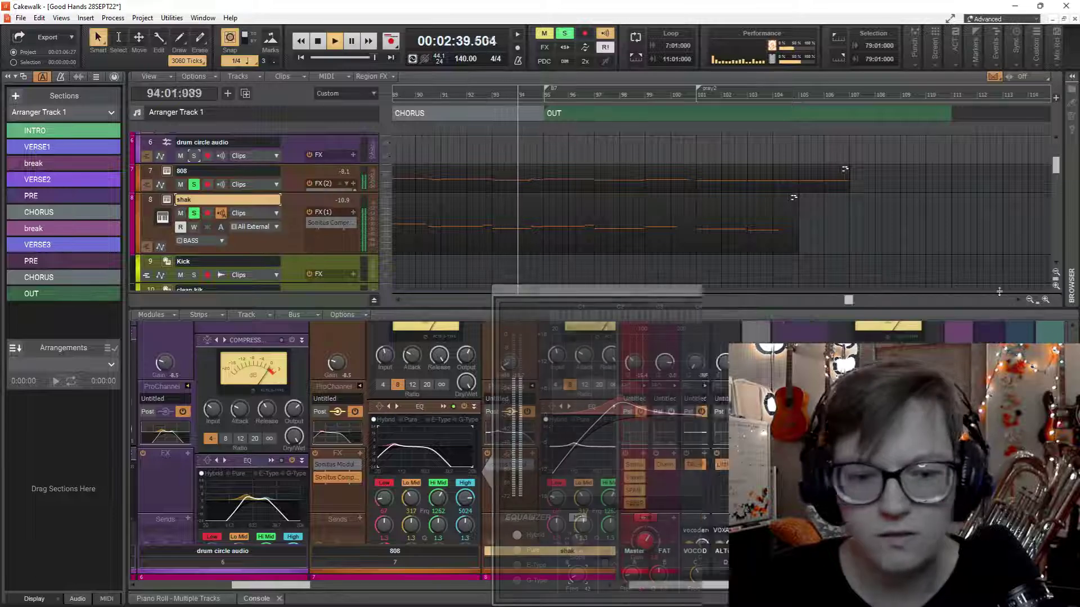
Enable the high-pass filter in shak's equalizer at 119 Hz and lower its low-pass frequency to about 1970 Hz.
double_click(582, 451)
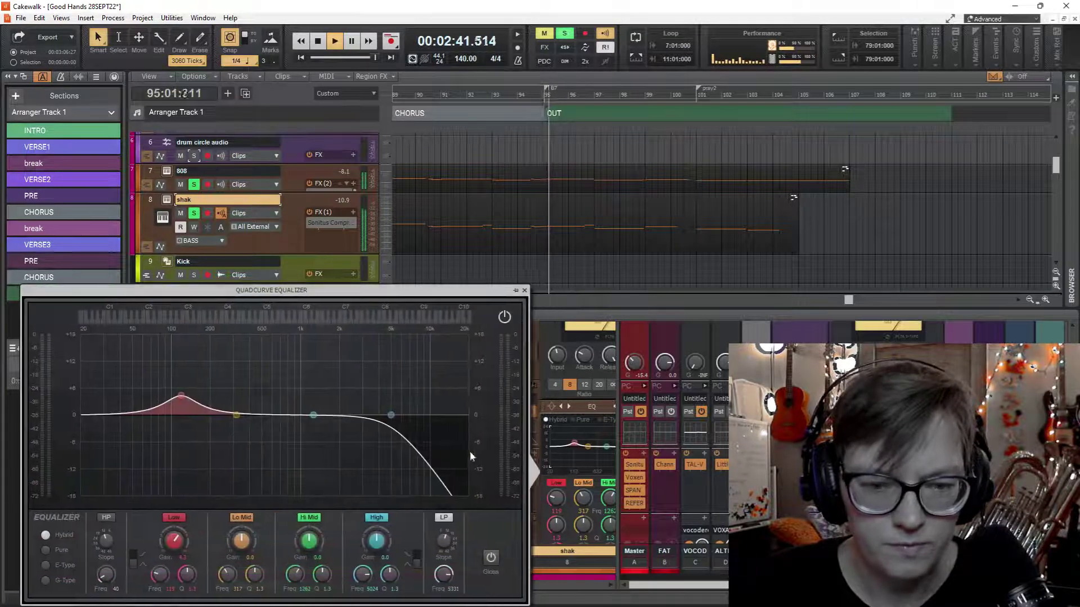
left_click(104, 517)
scroll(111, 580, "up", 4)
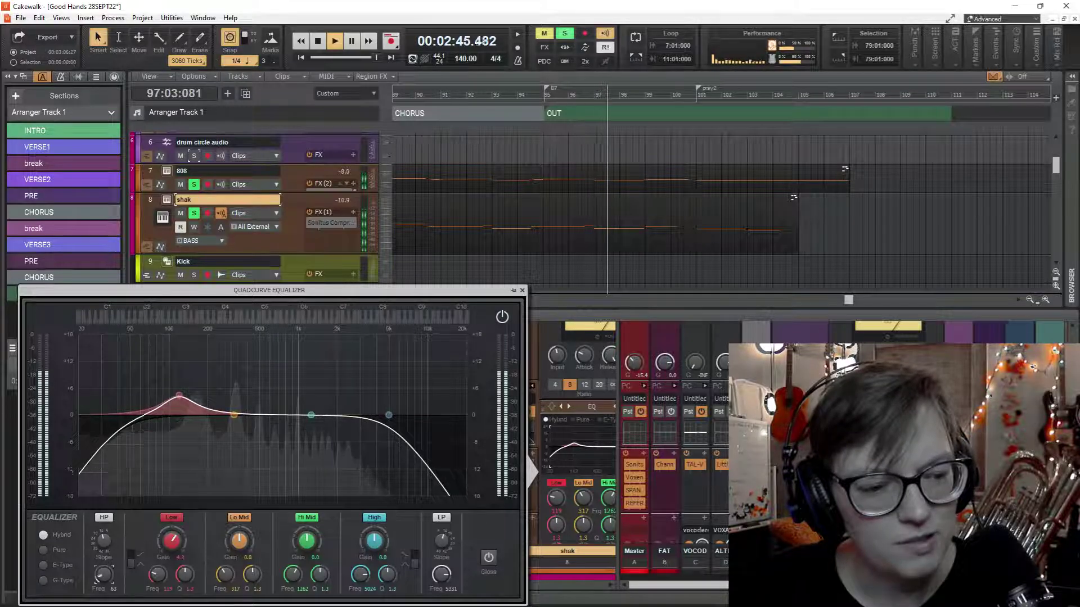
scroll(103, 575, "up", 3)
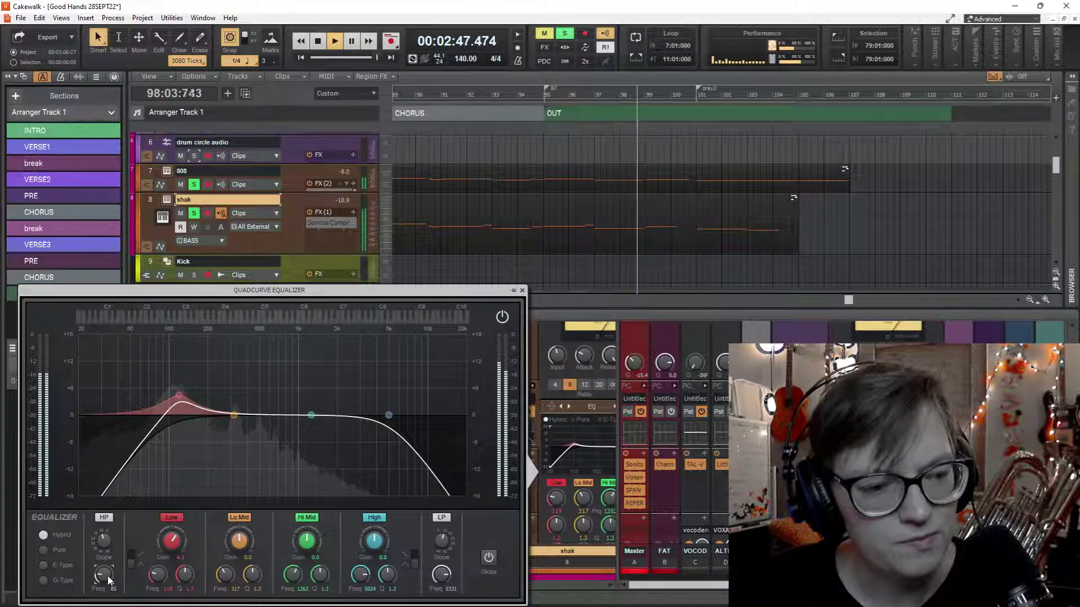
scroll(107, 580, "up", 5)
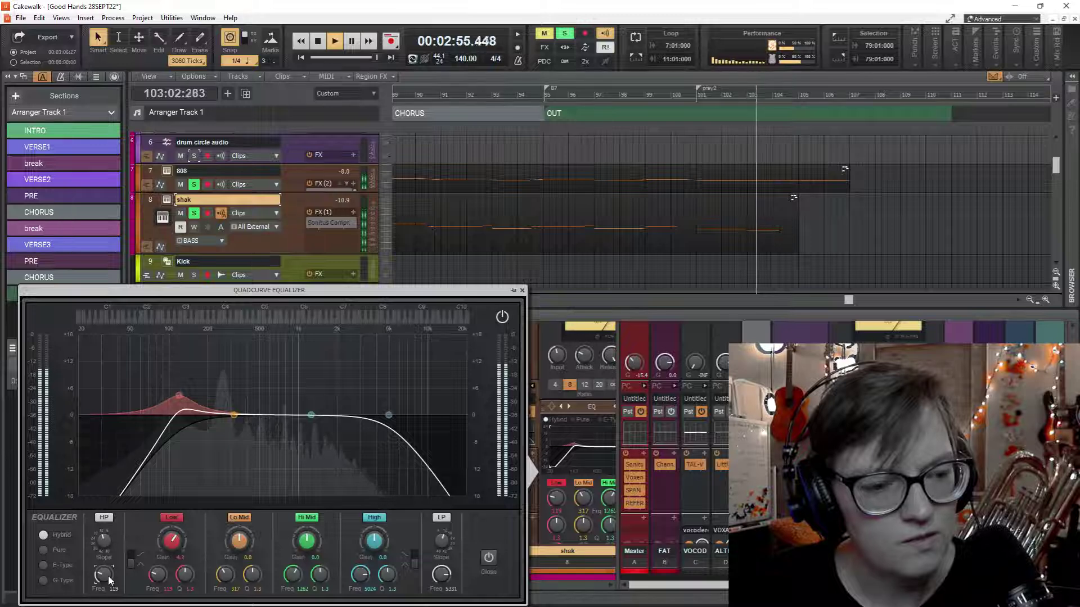
key("space")
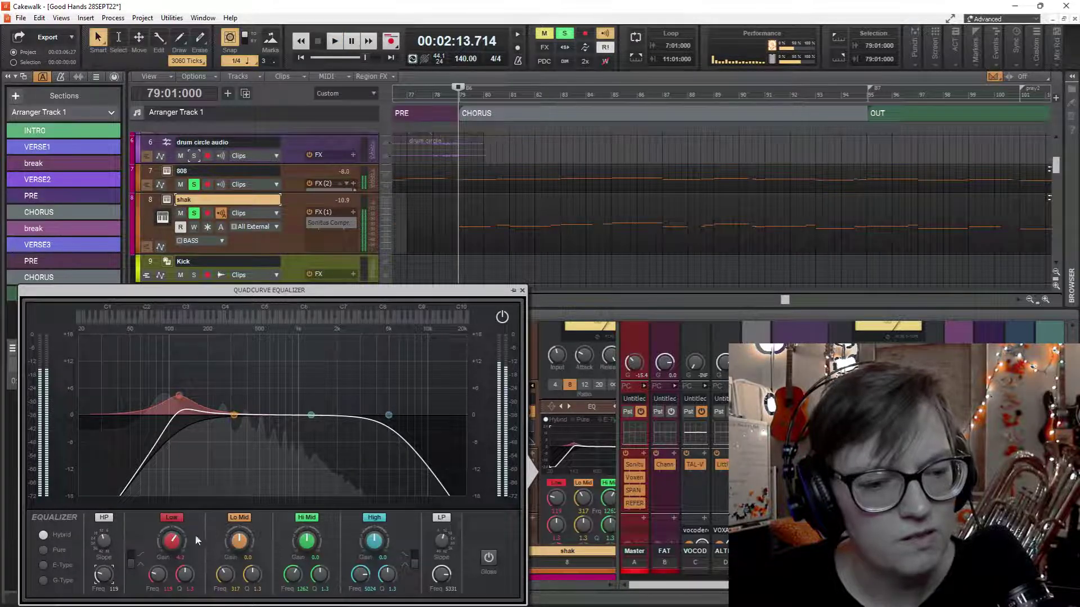
left_click_drag(441, 574, 441, 602)
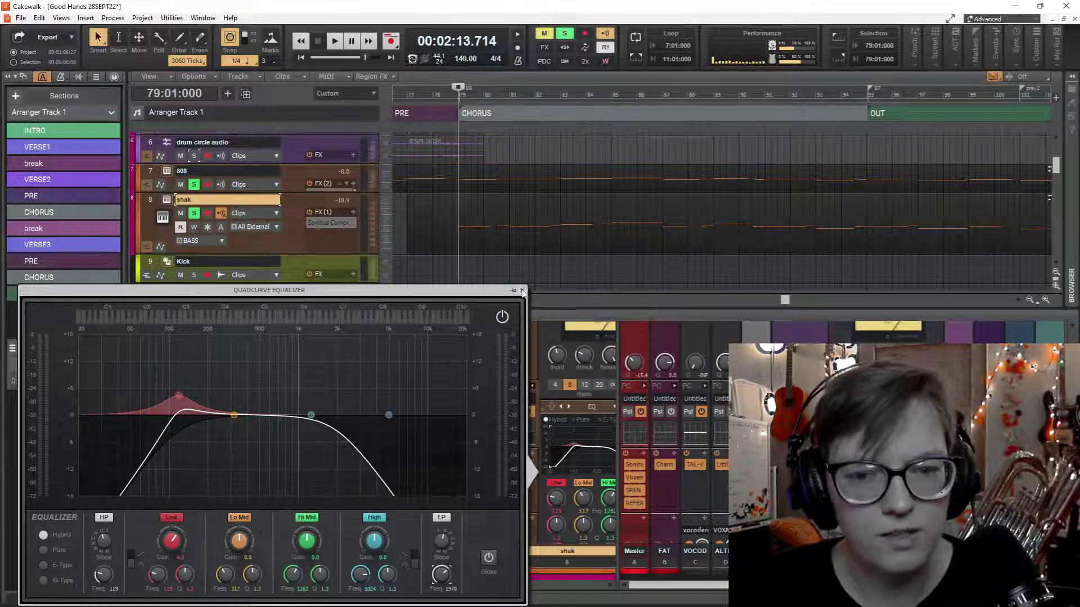
left_click(522, 291)
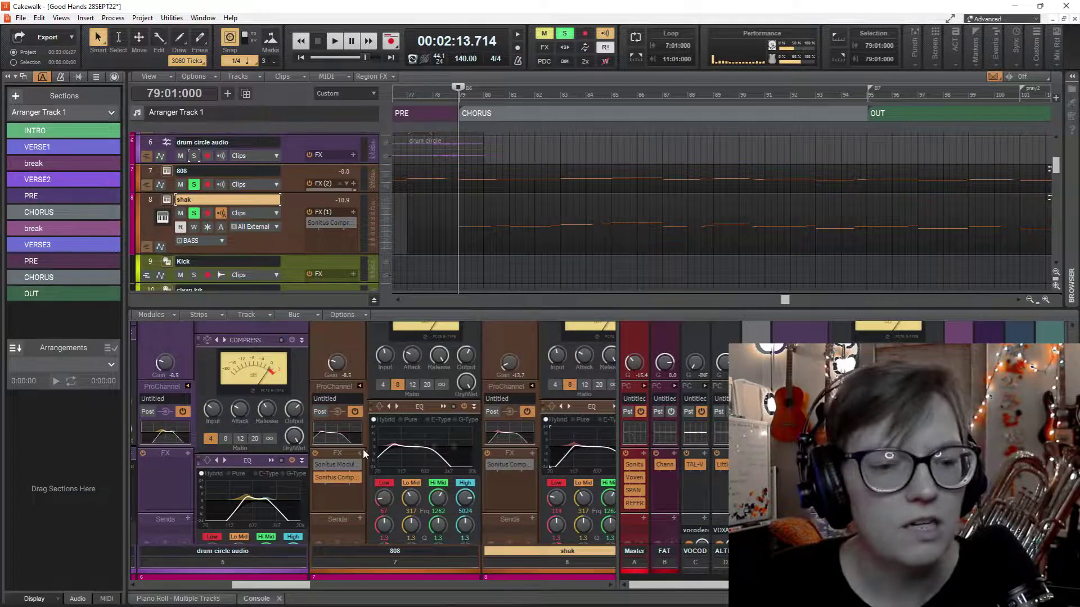
Pan the shak track 55% right in the Console and replay the final CHORUS.
scroll(364, 455, "down", 5)
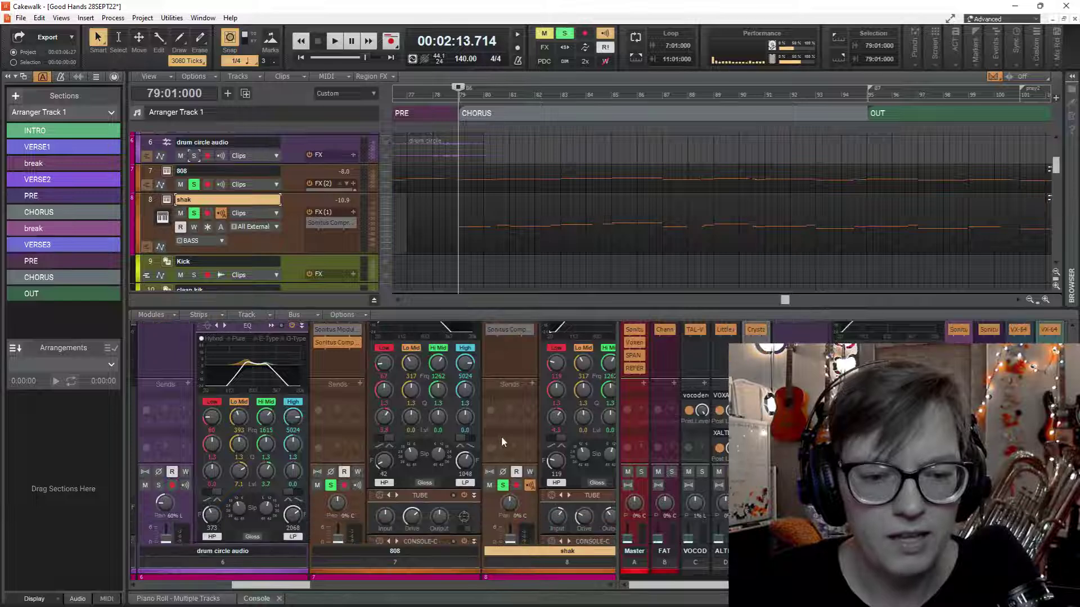
scroll(502, 442, "down", 2)
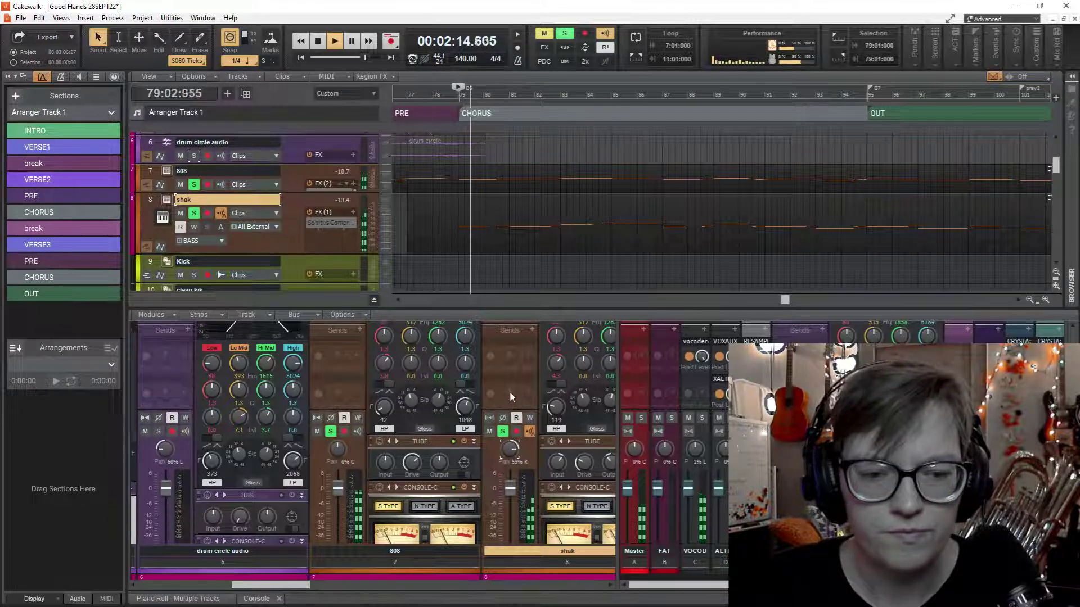
scroll(510, 390, "up", 3)
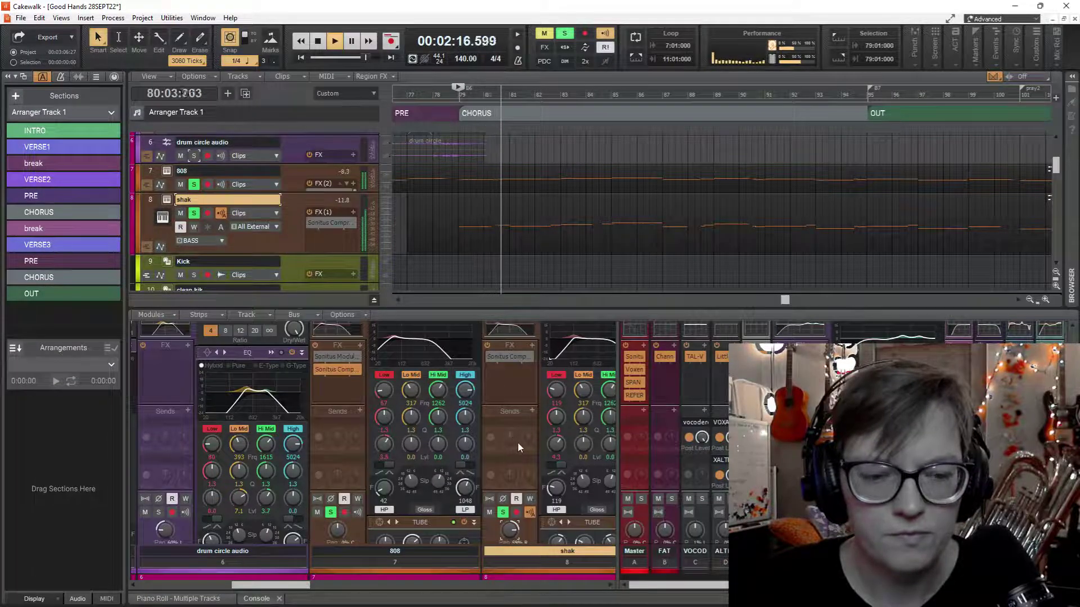
scroll(518, 445, "up", 3)
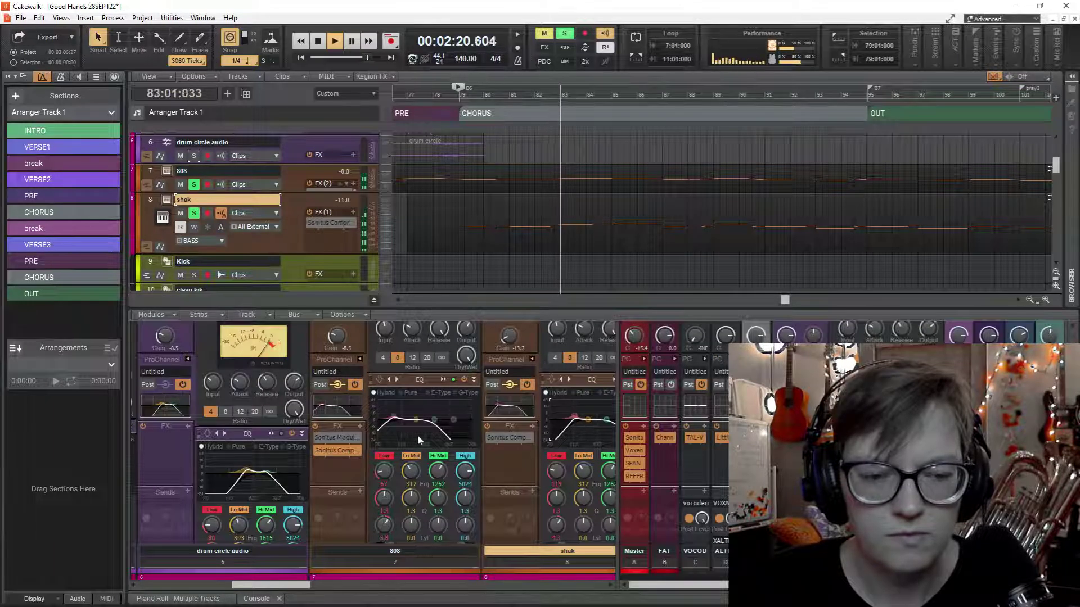
Boost the 808's low-mid EQ band by about 2.9 dB at 180 Hz and raise its low band further.
double_click(581, 427)
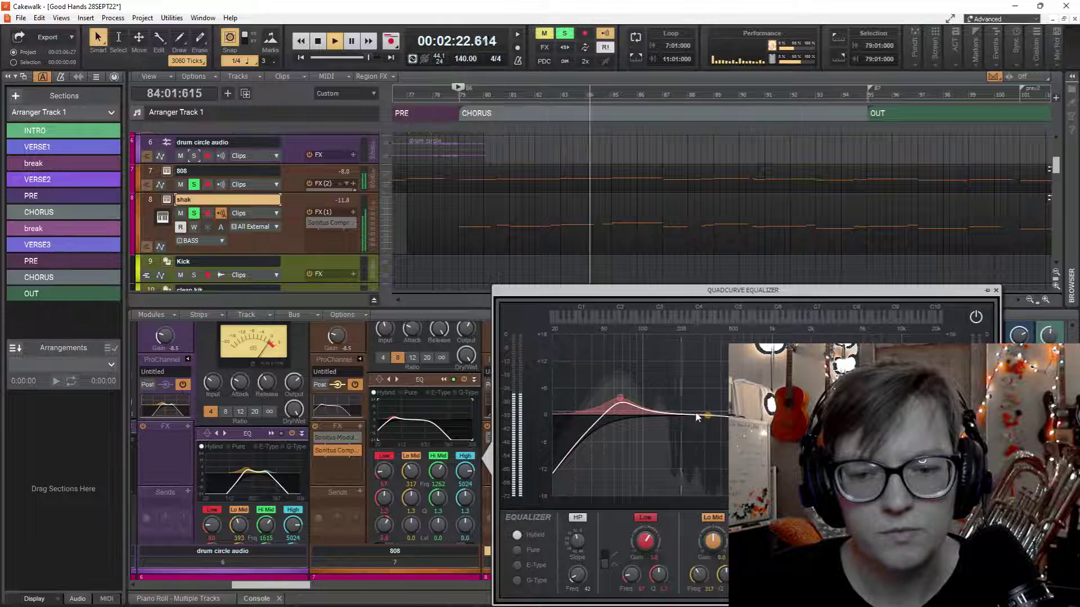
left_click_drag(699, 413, 676, 403)
left_click(619, 399)
left_click(995, 290)
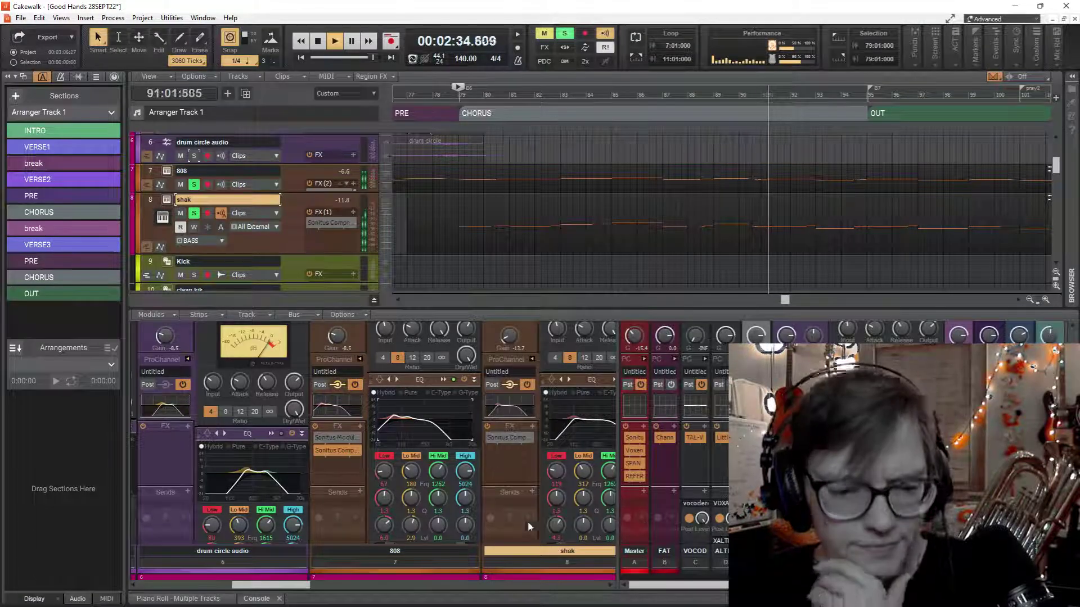
Set shak's pan to 37% right, stop playback and clear all track solos.
scroll(528, 482, "down", 3)
scroll(527, 482, "down", 1)
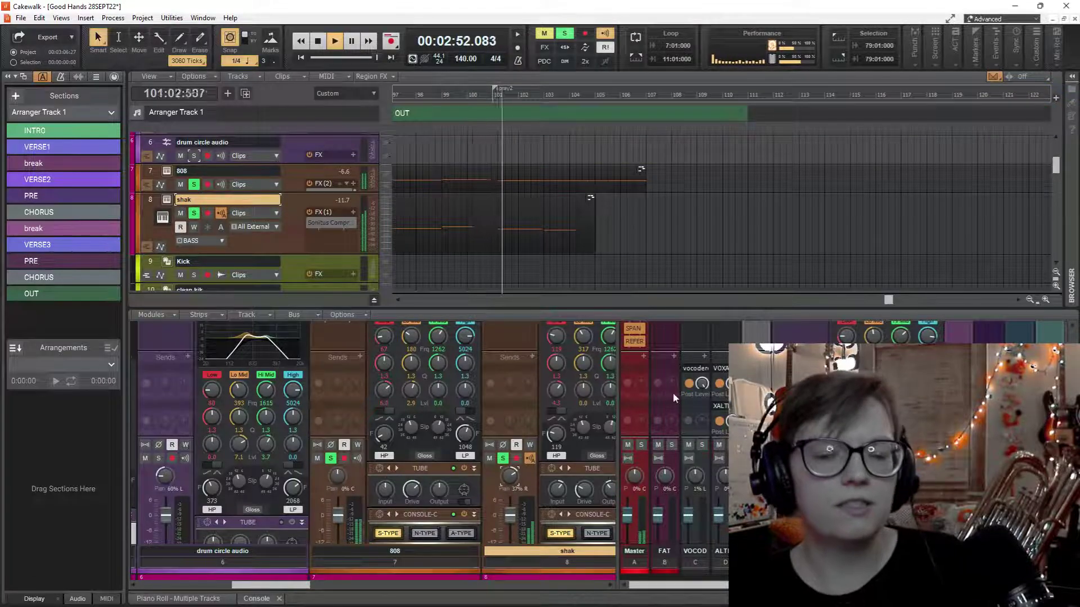
key("space")
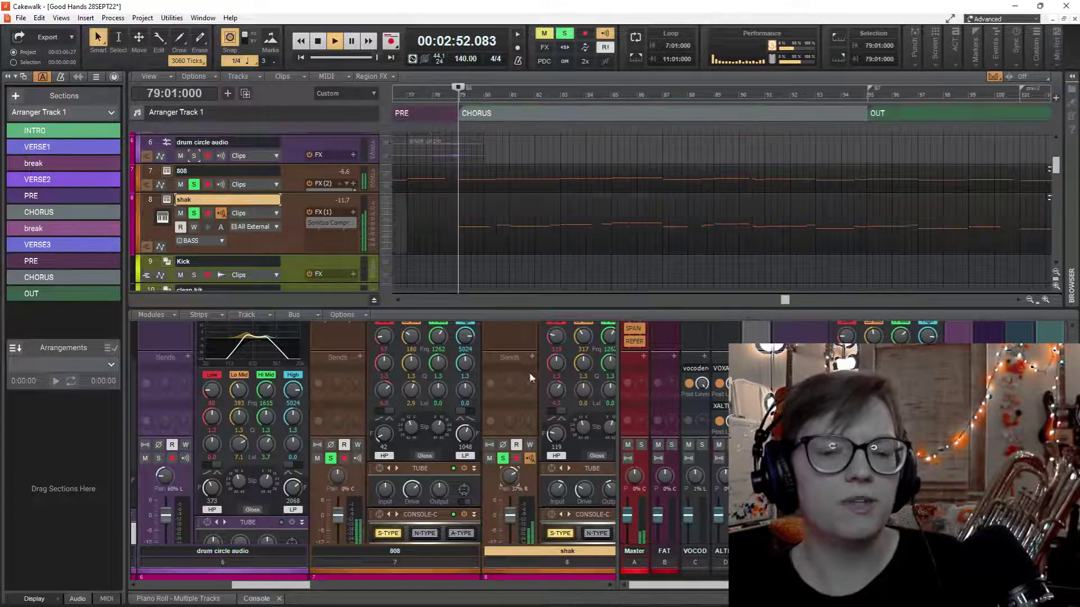
left_click(565, 35)
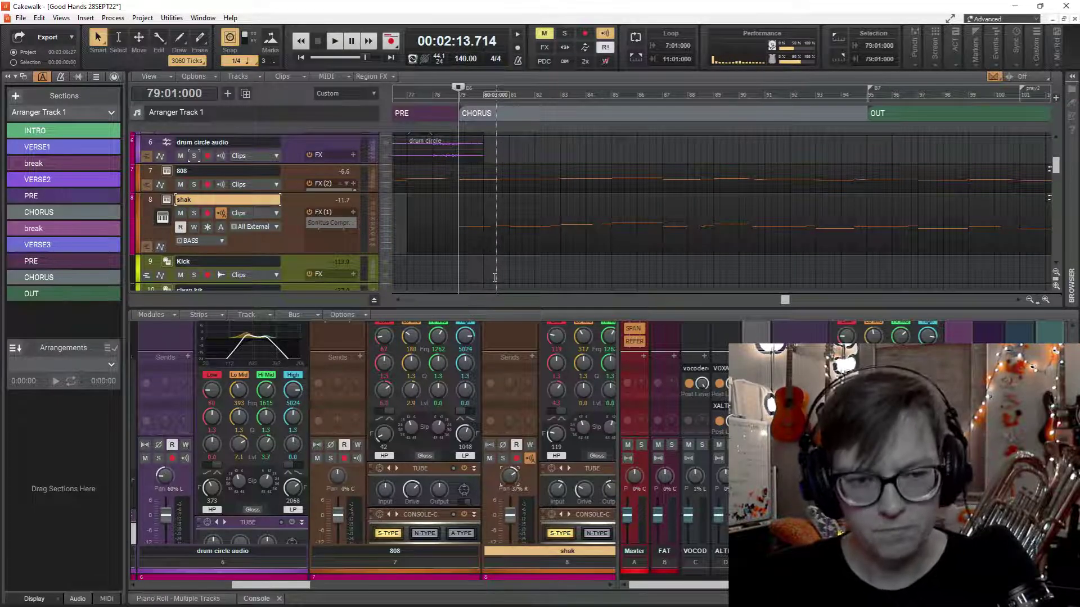
Play the full mix from the final CHORUS, replay from 86:03:000 and examine the vocal and vocoder clips there.
key("space")
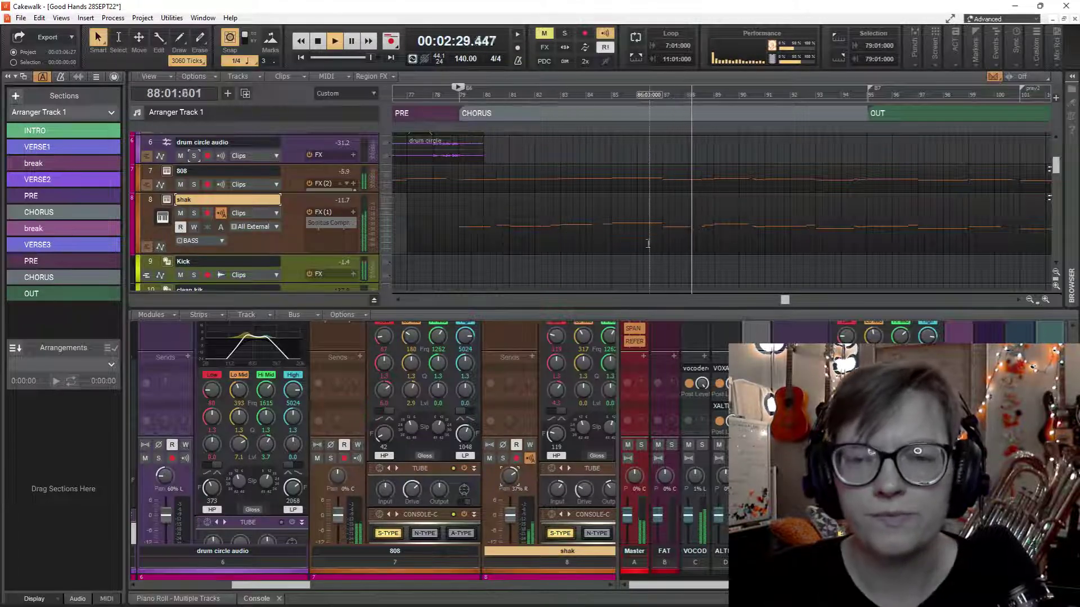
left_click(652, 262)
scroll(673, 165, "down", 6)
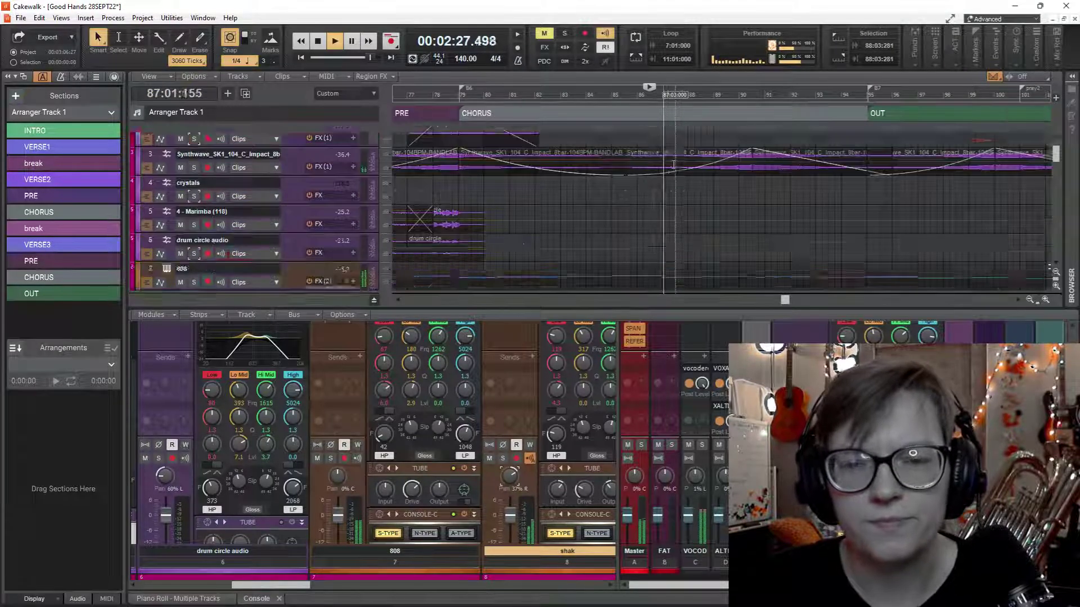
key("space")
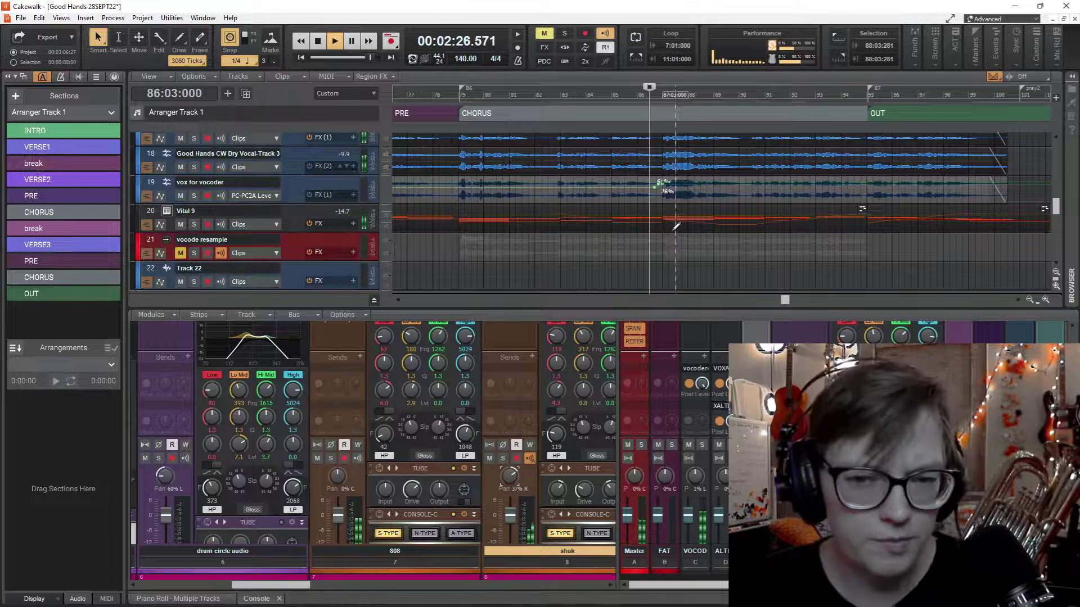
scroll(652, 234, "up", 4, "ctrl")
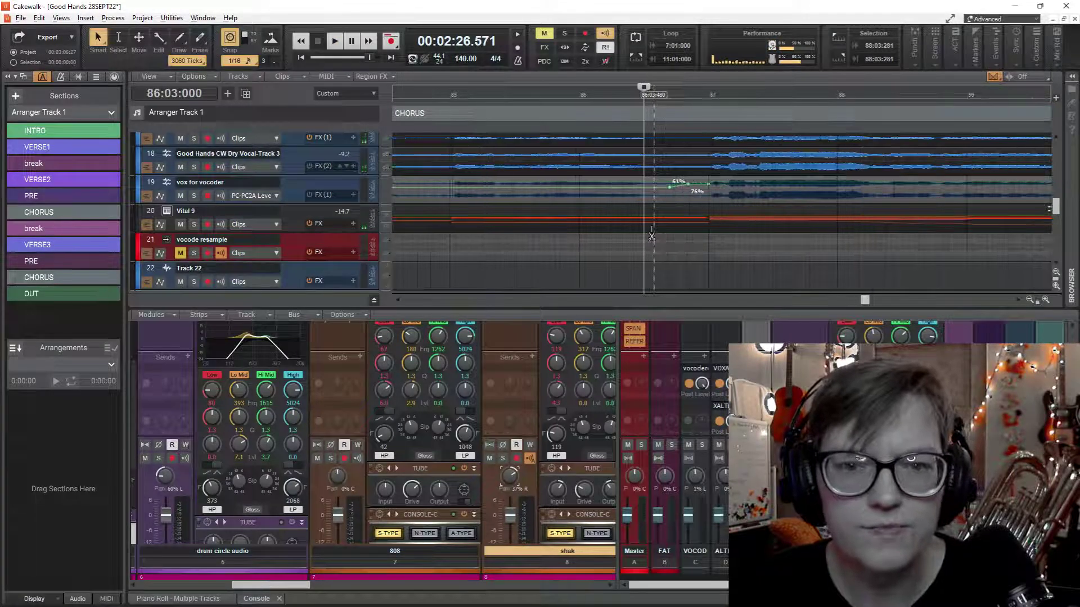
Listen to the Good Hands CW Dry Vocal-Track 3 track soloed from 86:03:000, and clear its solo.
left_click(256, 152)
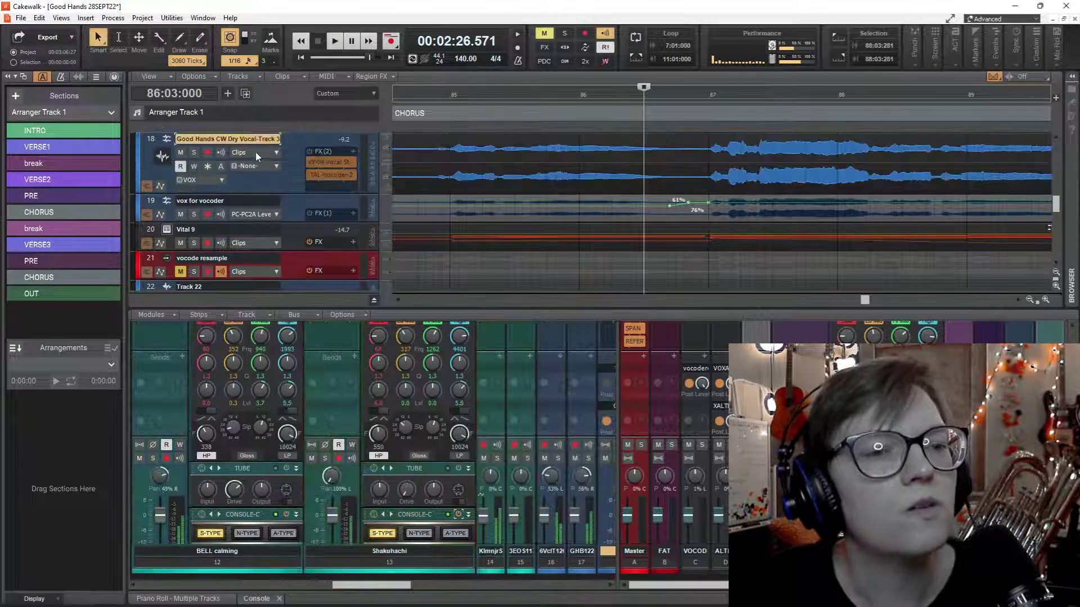
left_click(194, 153)
key("space")
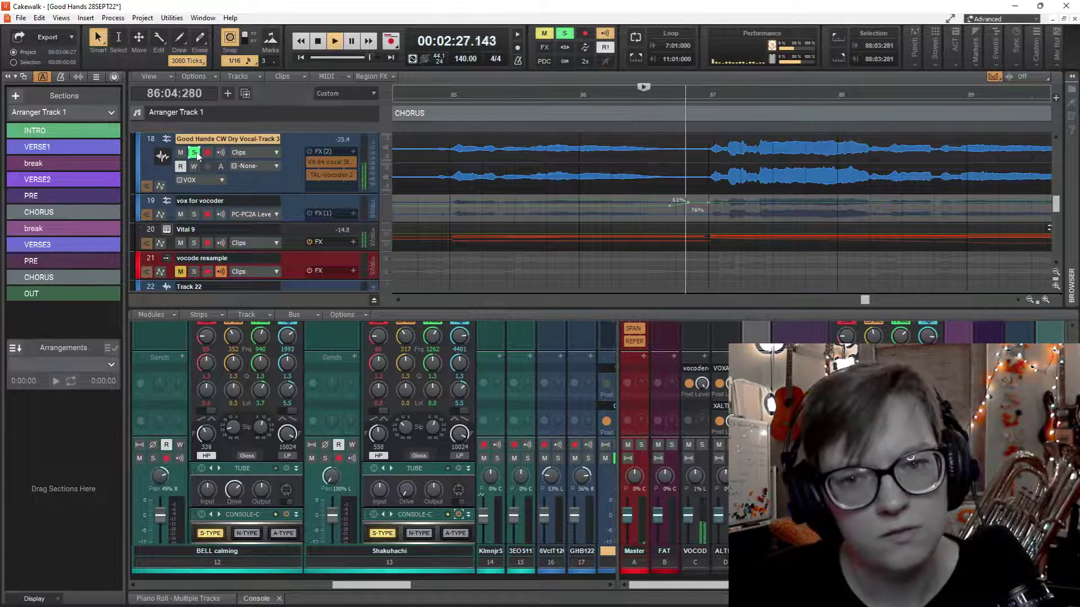
key("space")
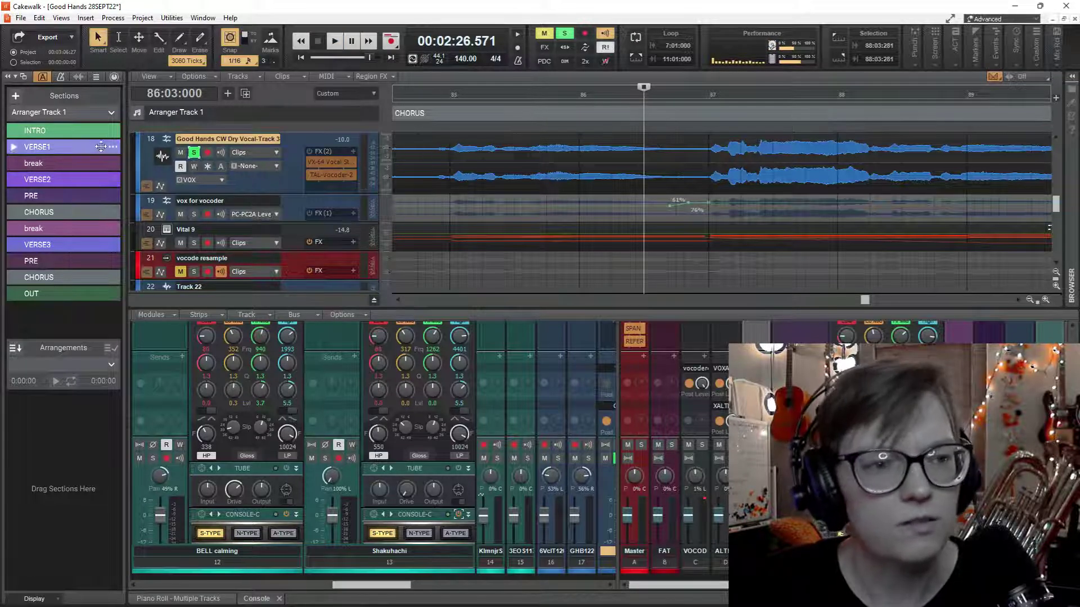
left_click(194, 152)
scroll(318, 169, "up", 3)
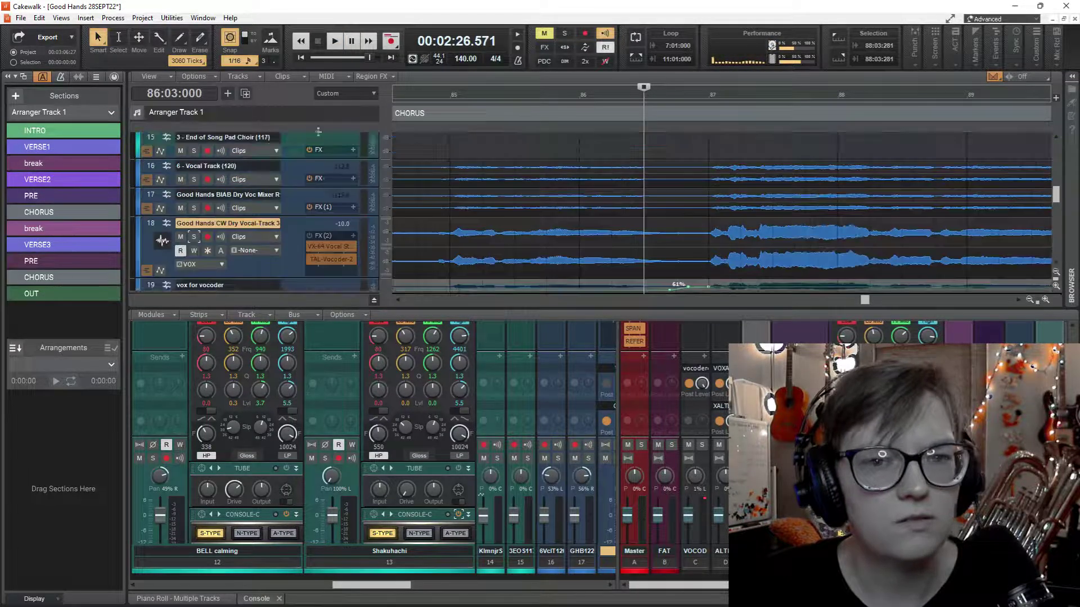
Solo track 17, play it briefly, remove its audio from 86:03:720 to 86:04:720 and fade both edges of the gap.
left_click(194, 209)
key("space")
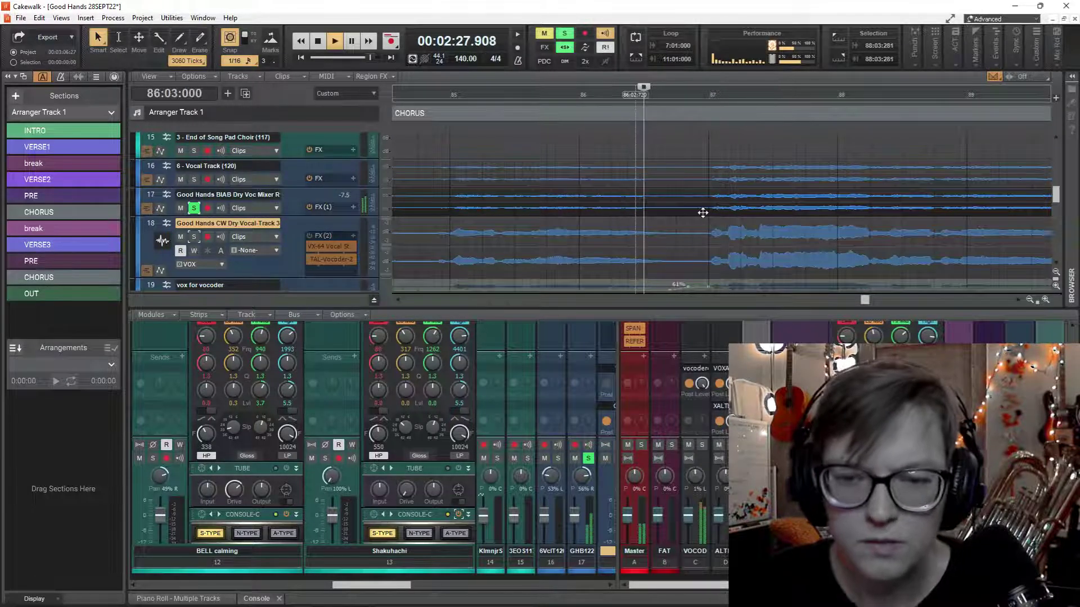
key("space")
left_click_drag(699, 207, 721, 194)
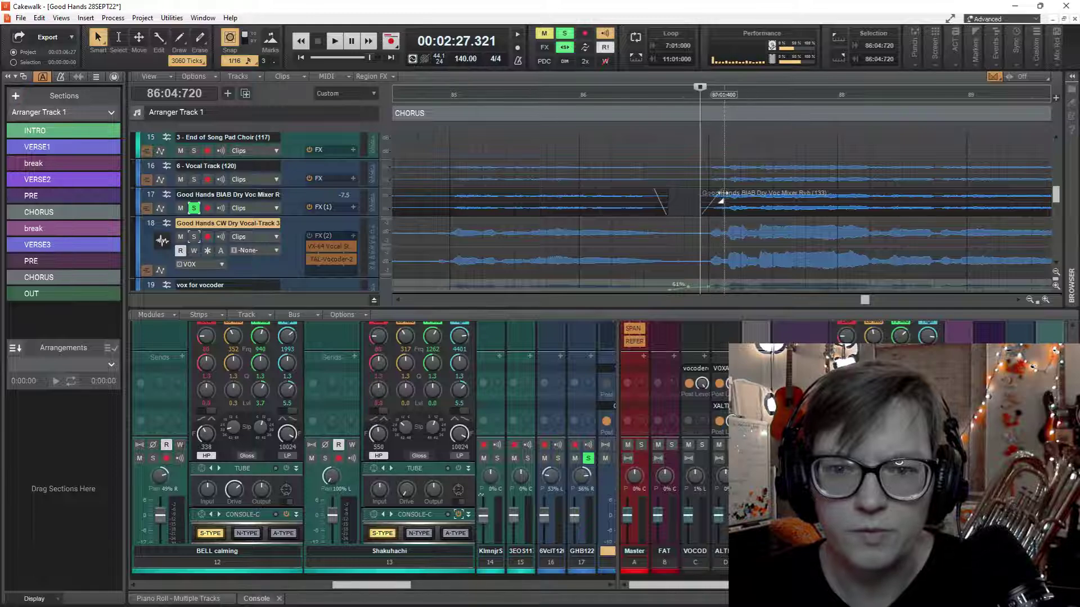
Solo 6 - Vocal Track (120), cut the same gap from 86:03:720 to 86:04:720 with edge fades, and clear its solo.
left_click(193, 179)
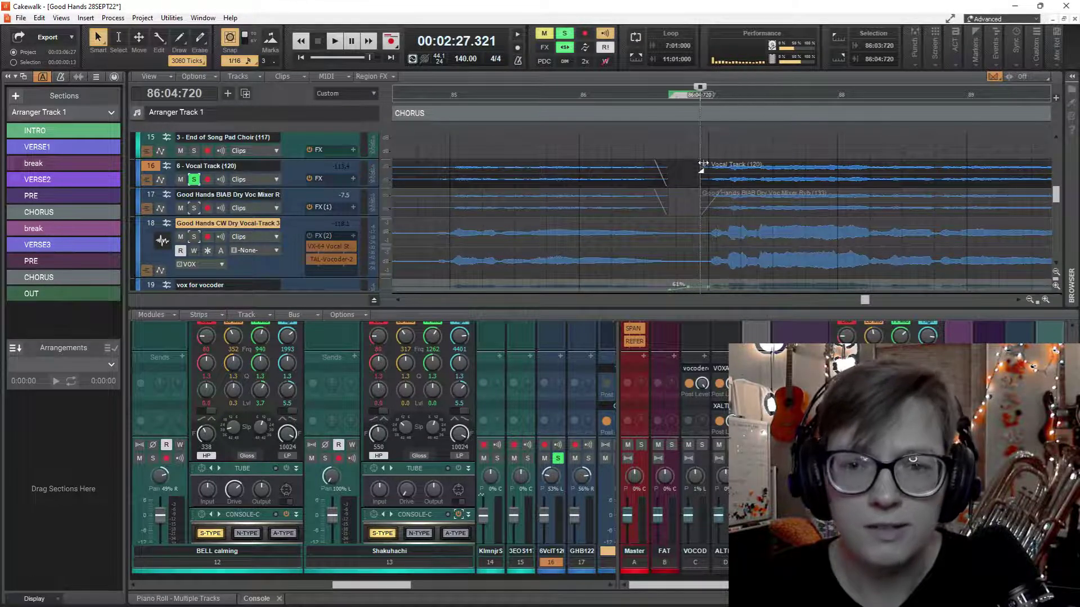
left_click_drag(703, 163, 716, 162)
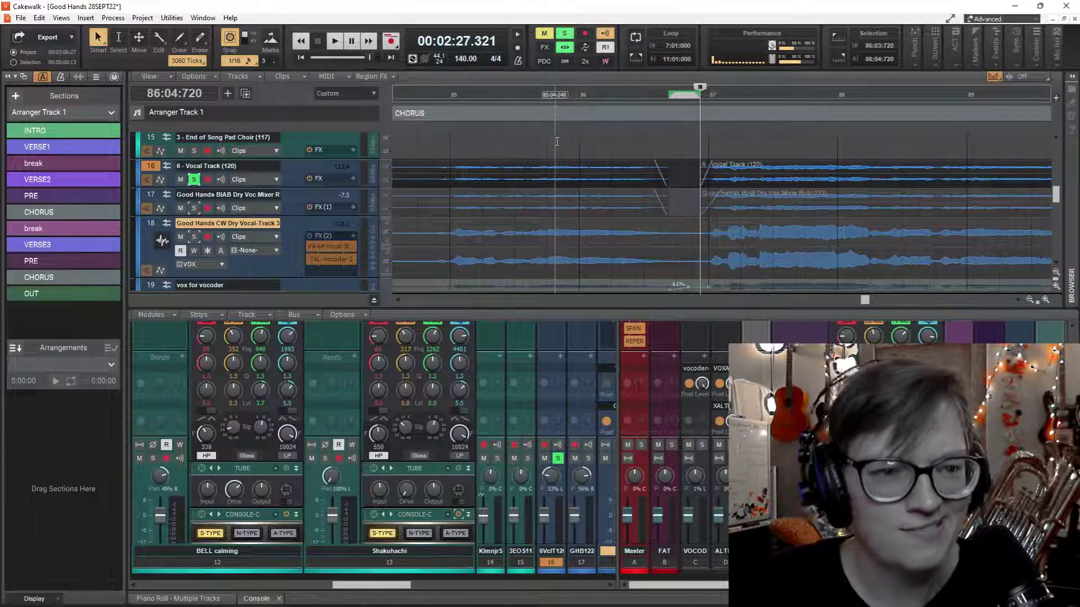
left_click(194, 179)
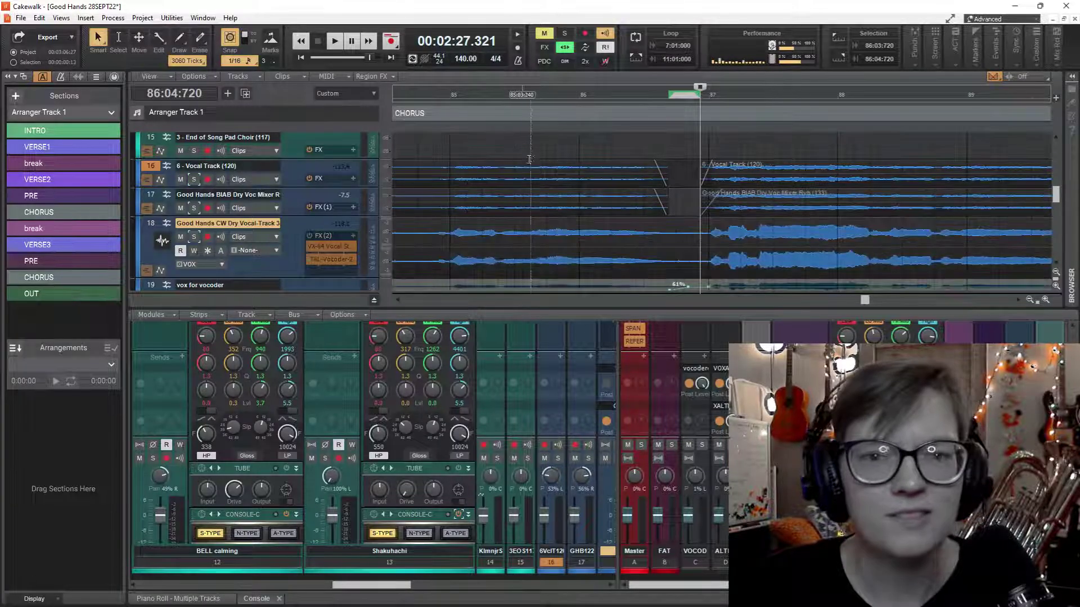
Play the full mix through the new vocal gap from 86:01:000 and again from 85:01:000.
left_click(580, 146)
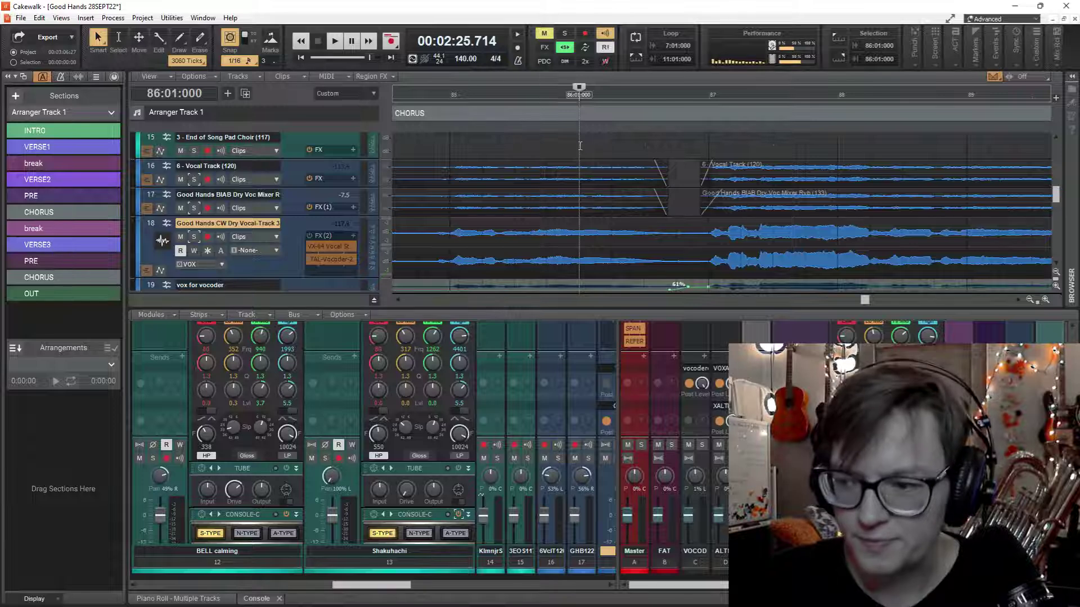
key("space")
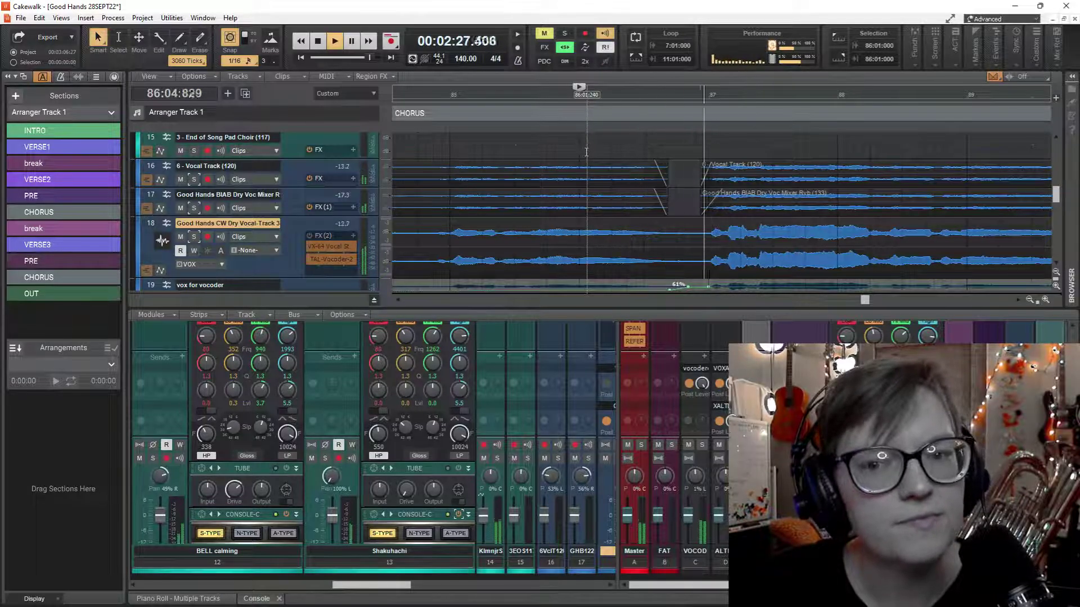
key("space")
key("space")
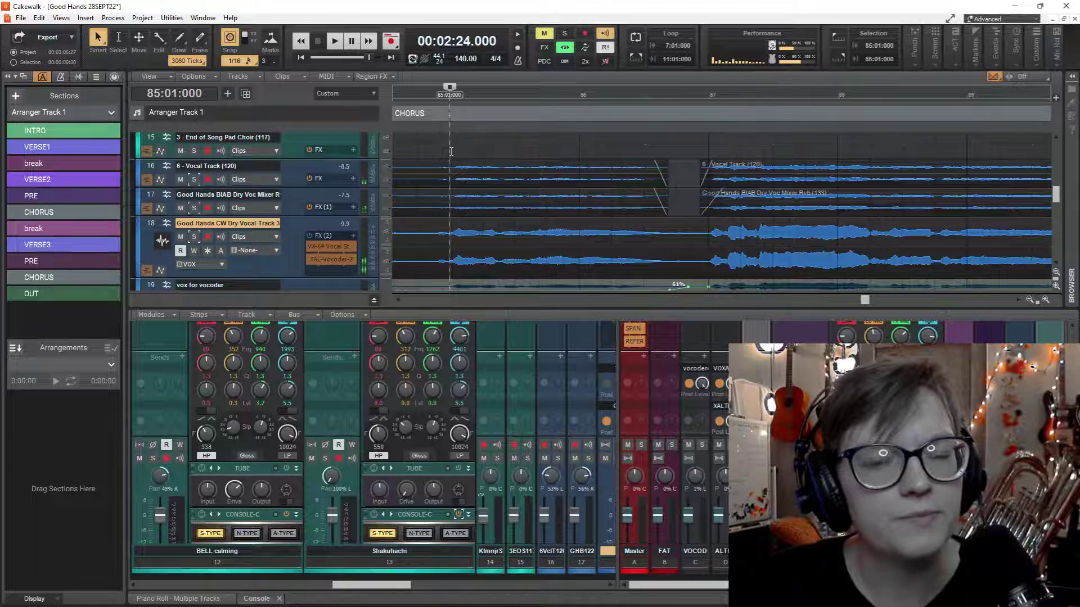
key("space")
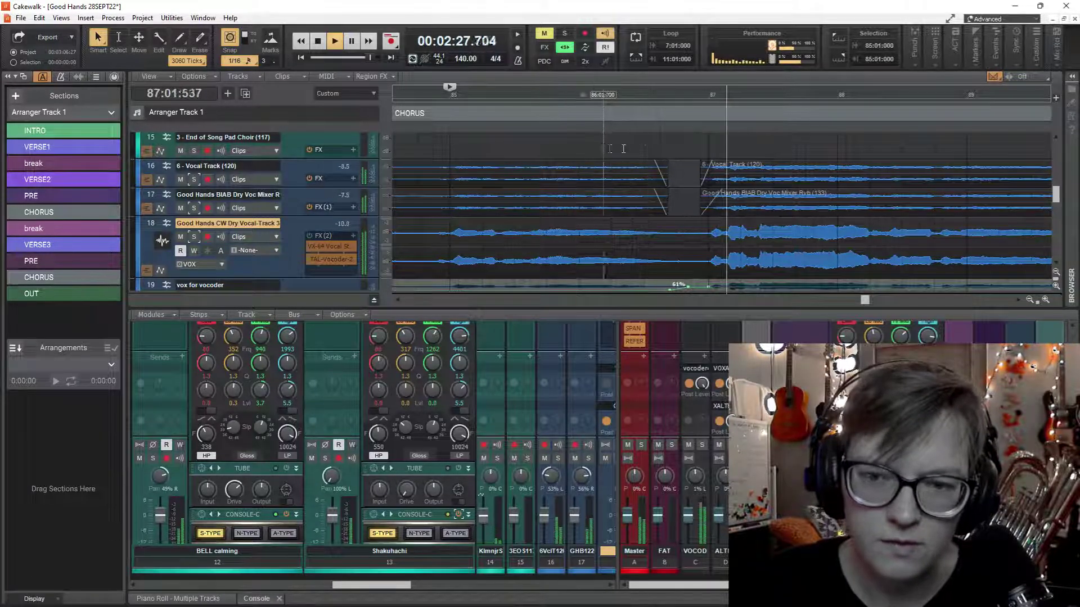
Remove the section from 86:04:000 to 87:01:000 on Good Hands CW Dry Vocal-Track 3, fade its edges and play the mix.
scroll(710, 180, "down", 3)
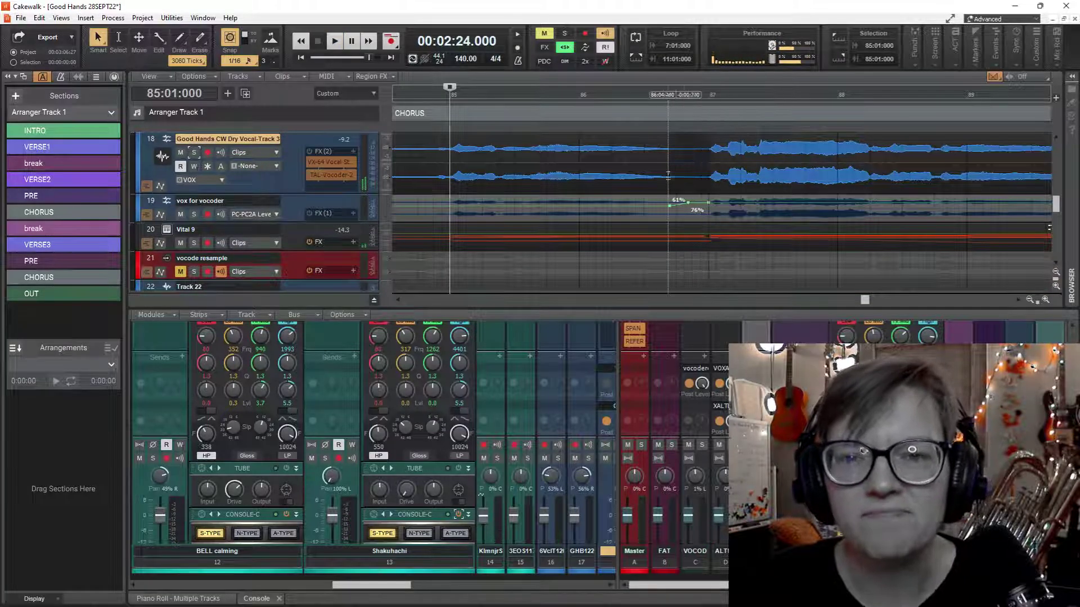
left_click_drag(679, 169, 713, 138)
key("space")
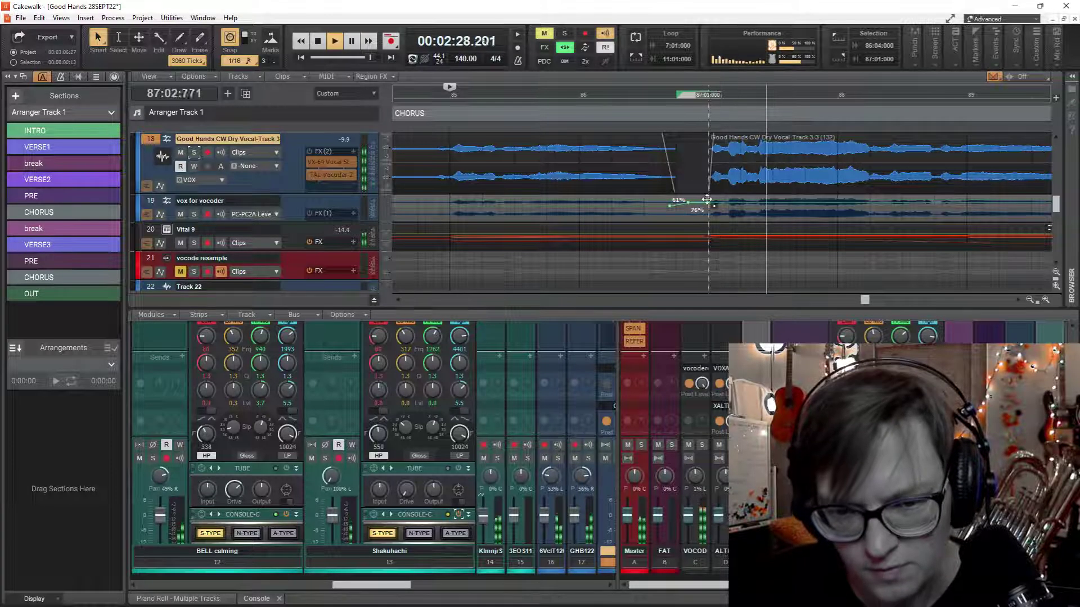
Stop playback and trim the starts of the vocal clips after the gap on tracks 16 and 17 to 87:01:000.
scroll(703, 203, "up", 3)
scroll(704, 194, "up", 3)
scroll(704, 194, "down", 5)
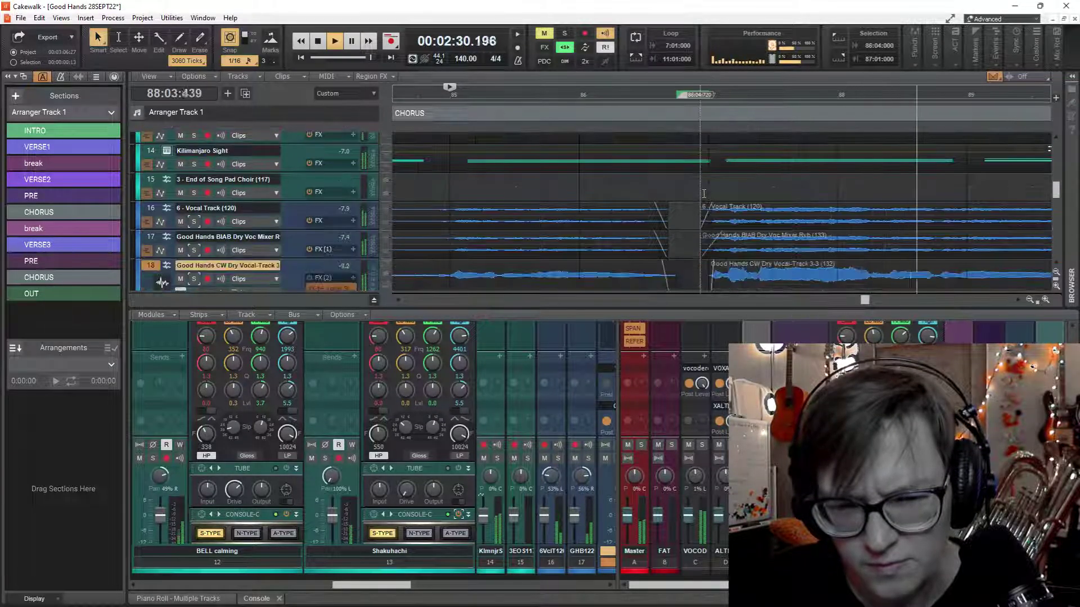
key("space")
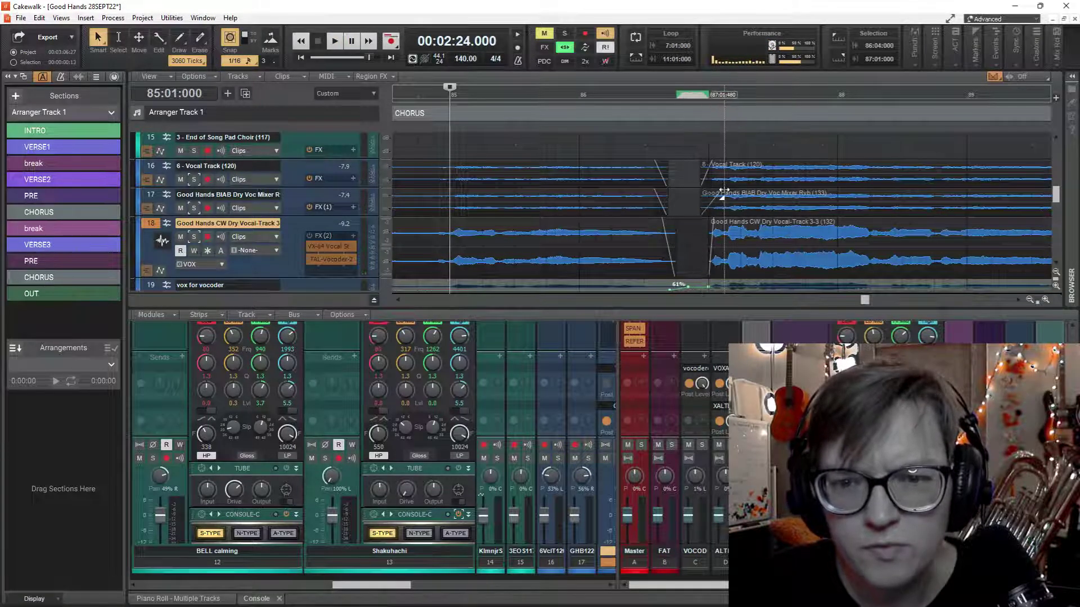
left_click_drag(708, 197, 707, 176)
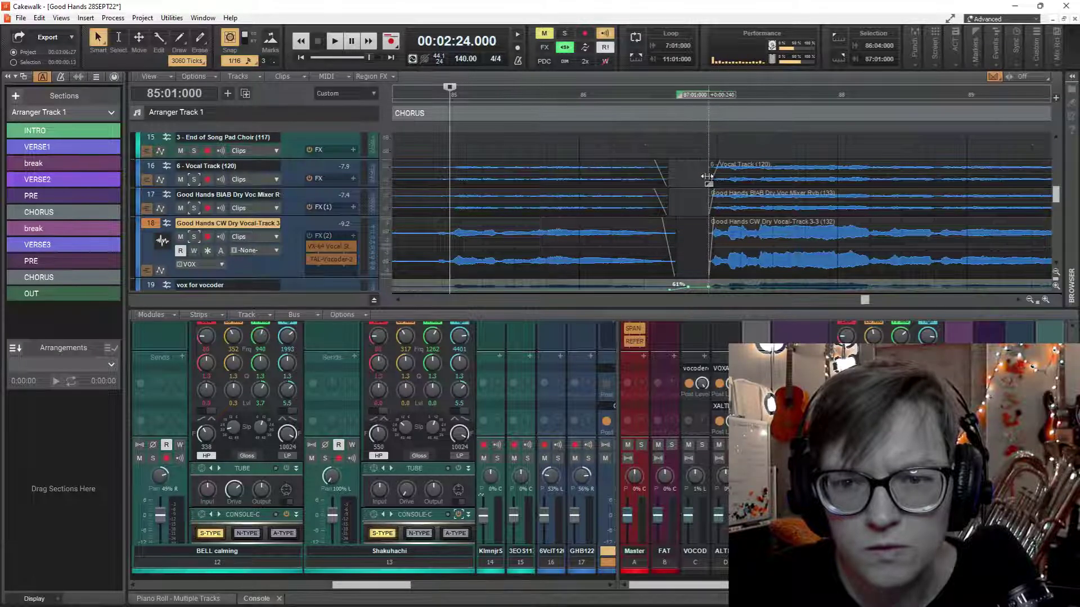
Delete the audio from 86:03:720 to 87:01:000 on the LJ 1 and LJ 2 tracks.
scroll(696, 247, "down", 10)
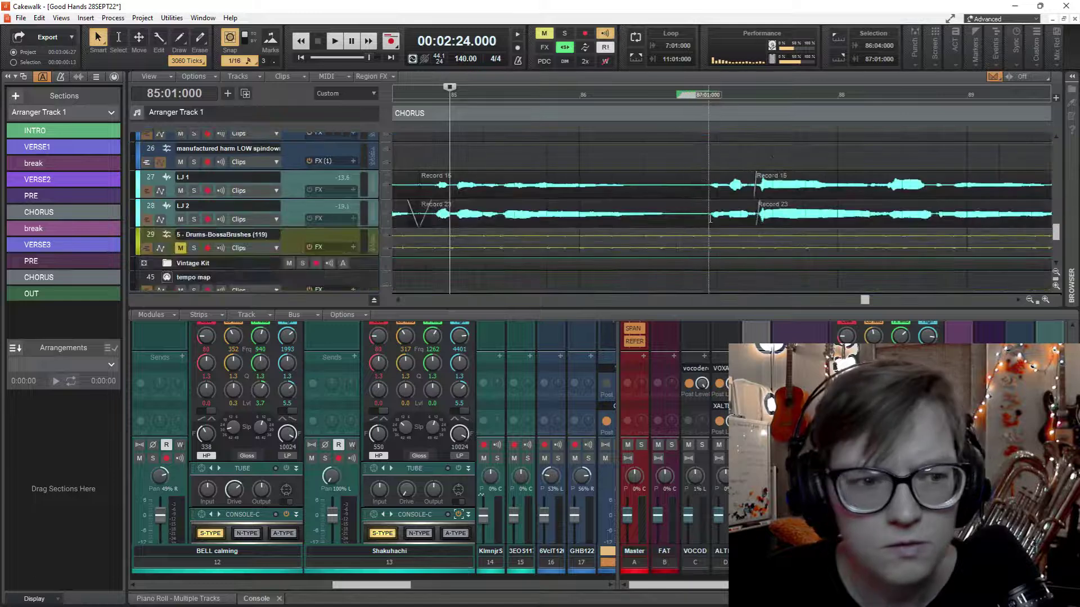
left_click(710, 220)
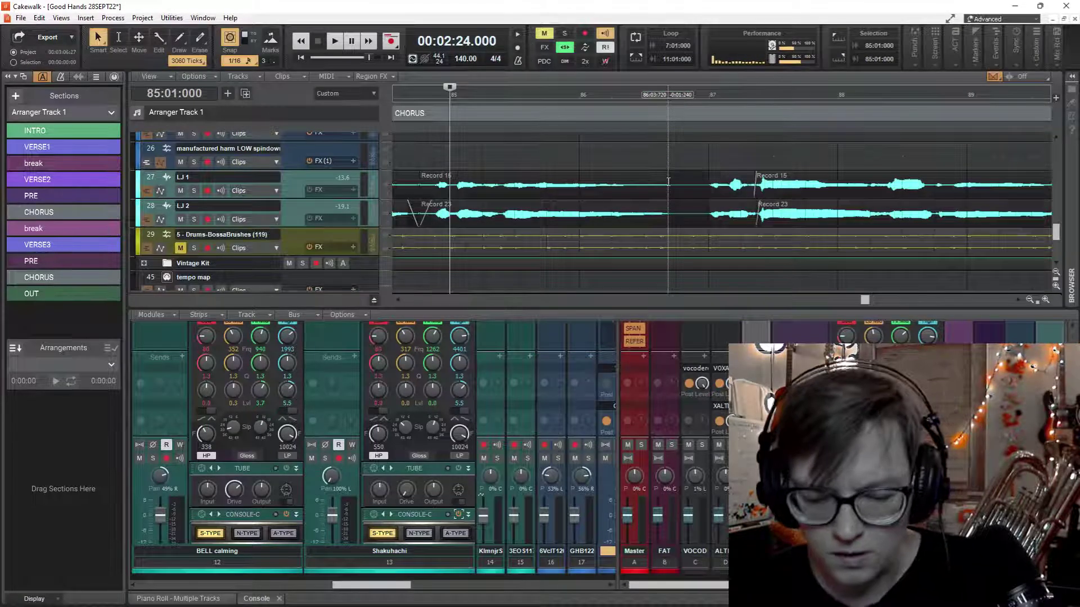
left_click_drag(668, 181, 709, 214)
key("Delete")
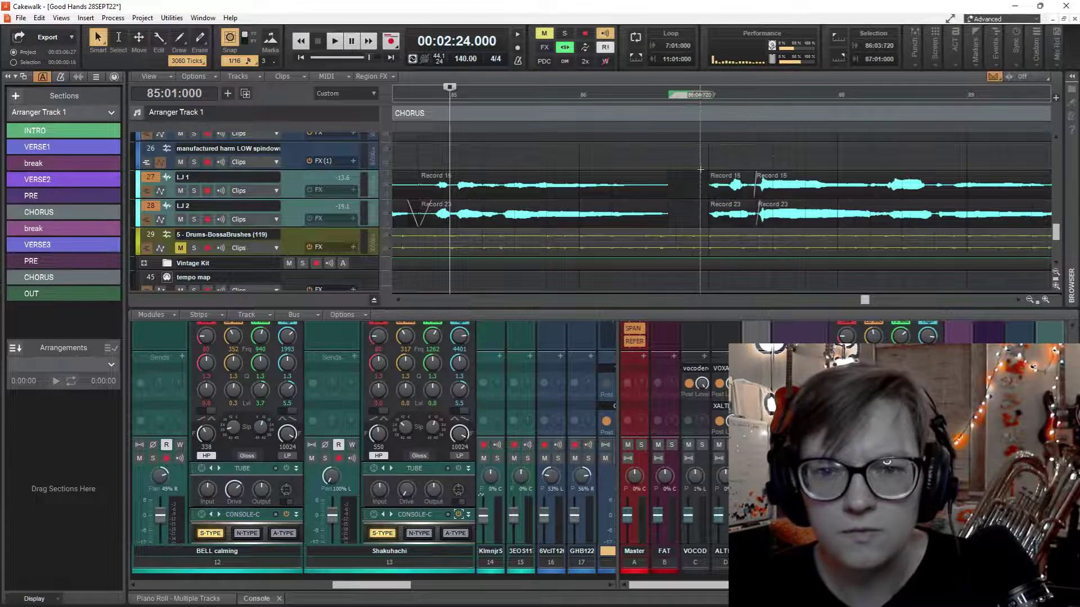
Add short fades to the LJ 1 and LJ 2 clips on both sides of the gap and play the mix from 85:01:000.
right_click(713, 186)
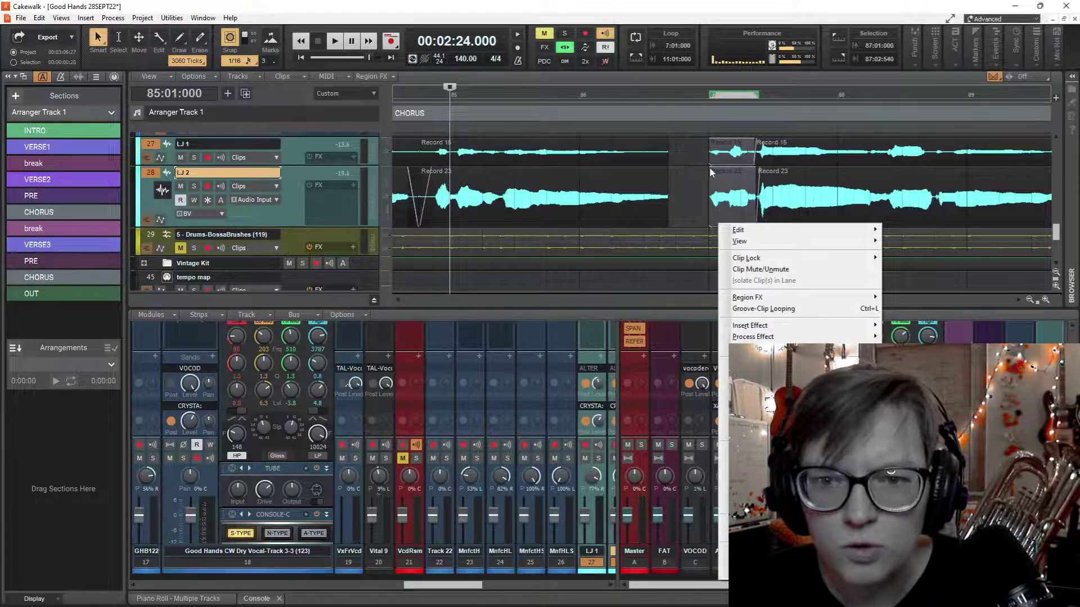
key("Escape")
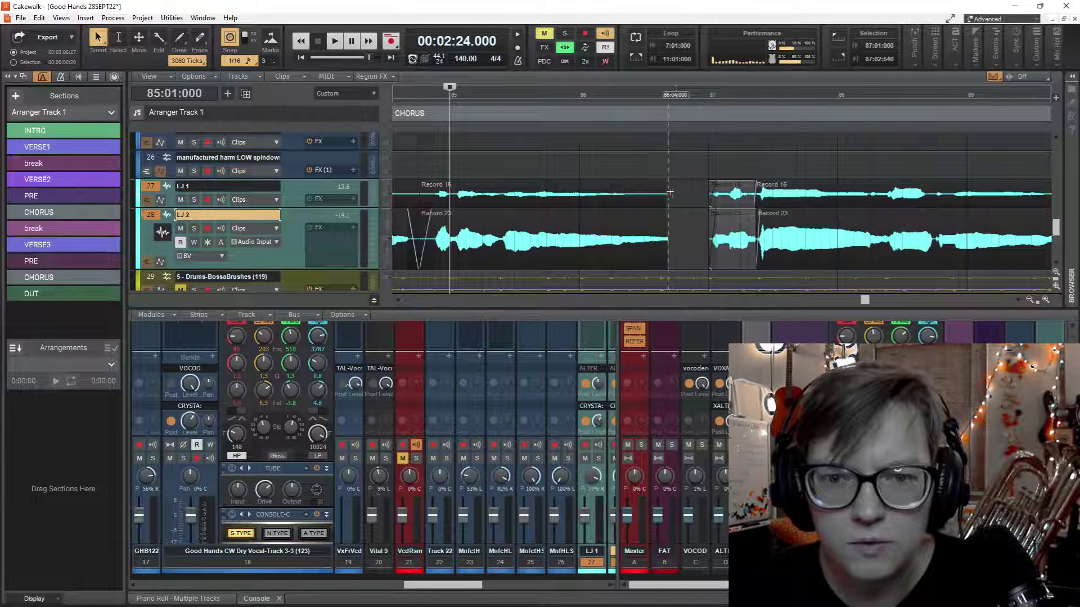
left_click(667, 217)
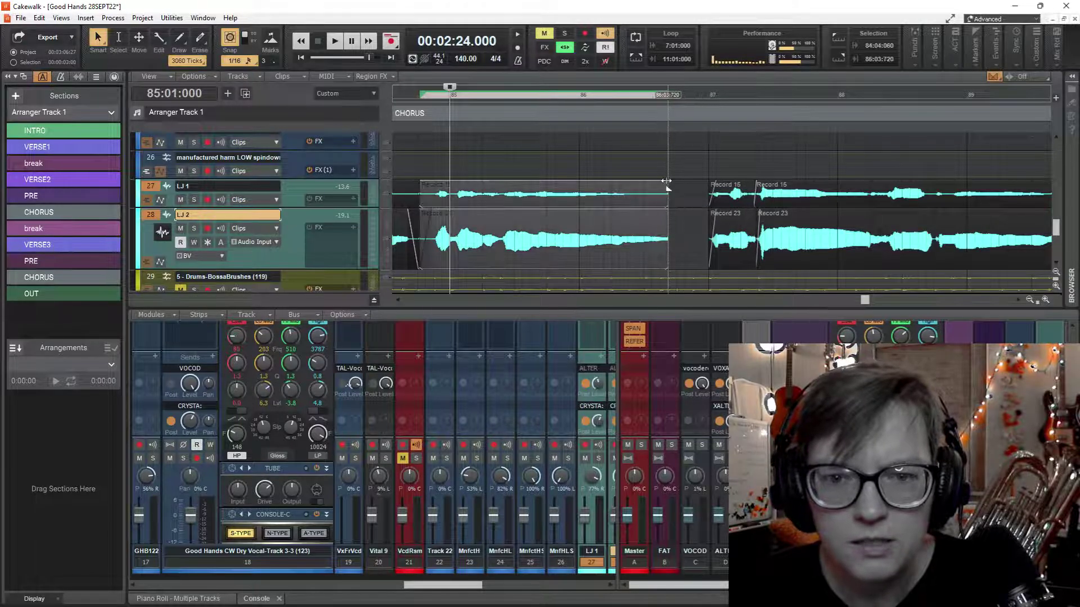
left_click_drag(666, 182, 654, 182)
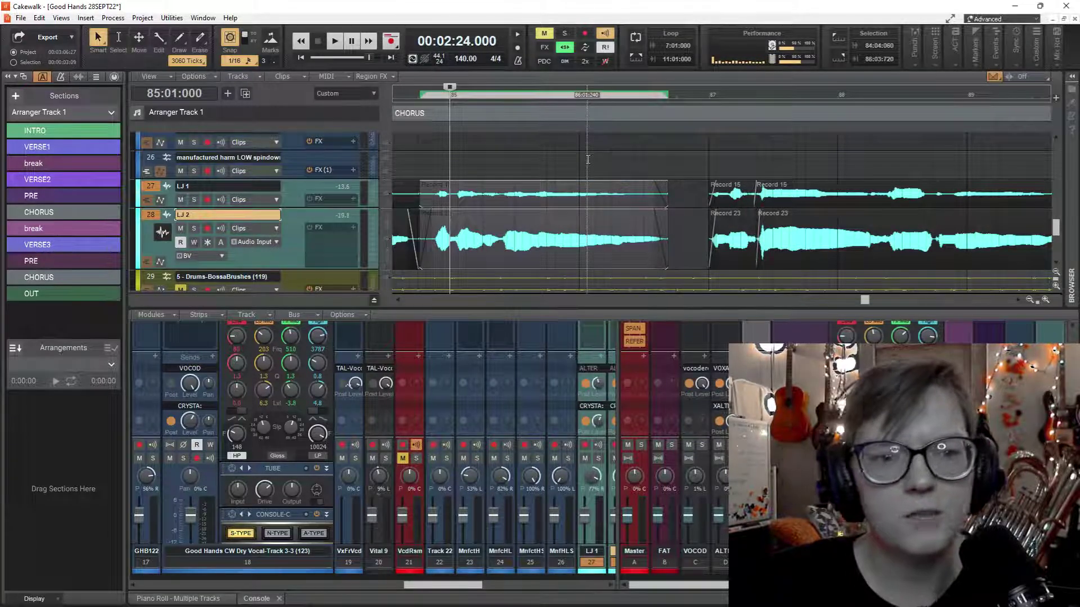
key("space")
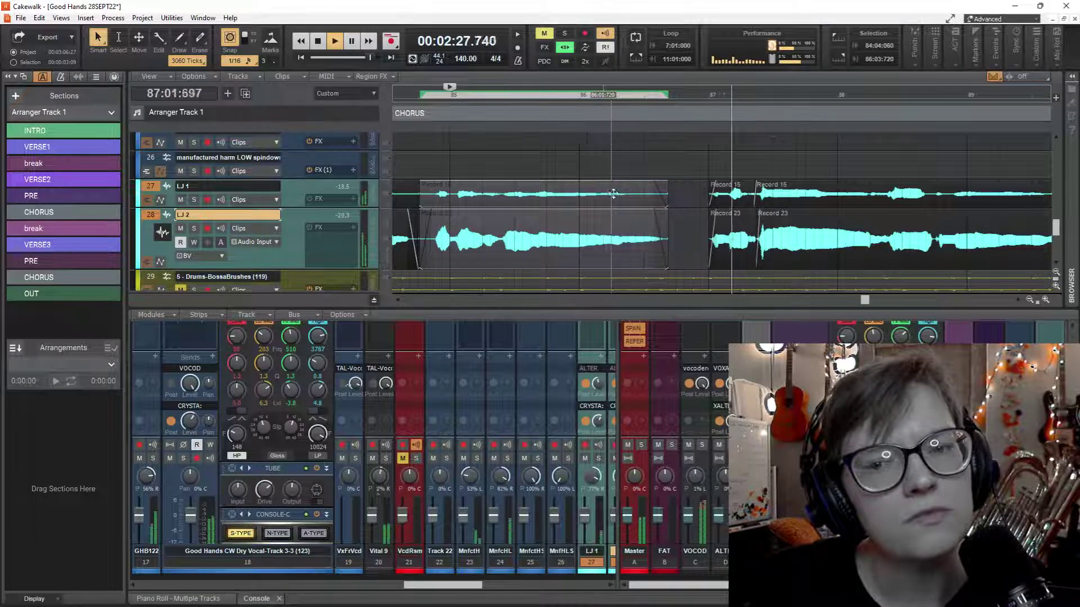
key("space")
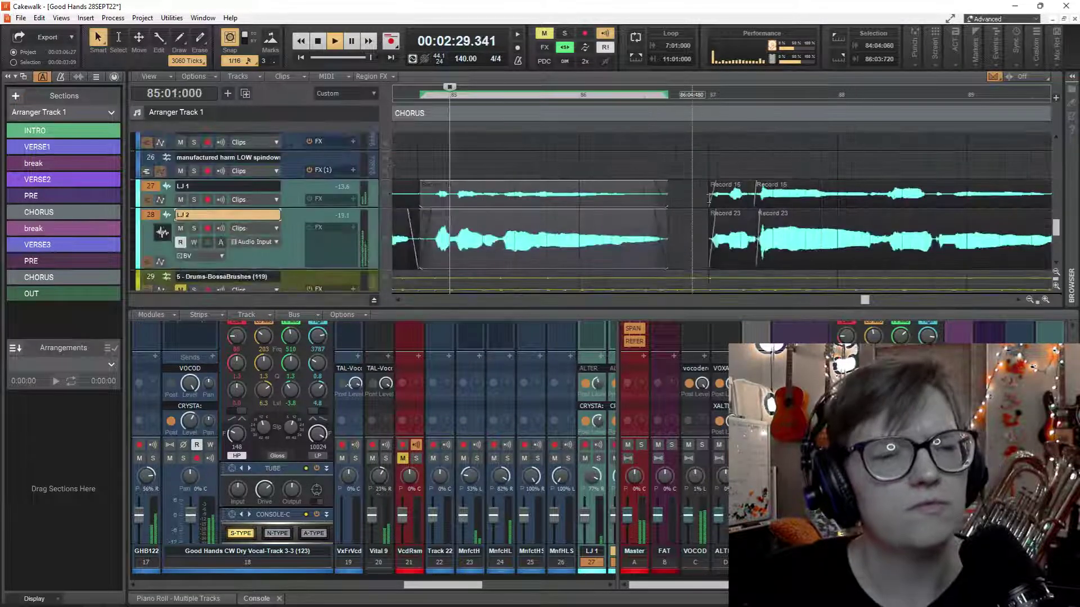
Cut manufactured harm and manufactured harm LOW from 86:03:720 to 86:04:720 and add short fades on both sides of the gap.
scroll(692, 204, "up", 5)
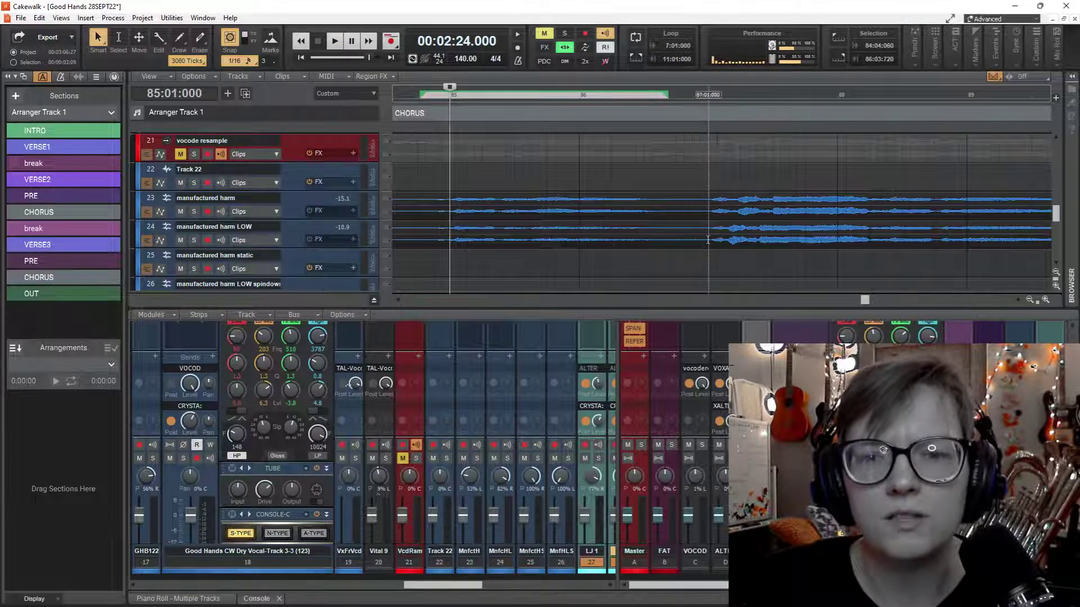
left_click_drag(703, 243, 668, 200)
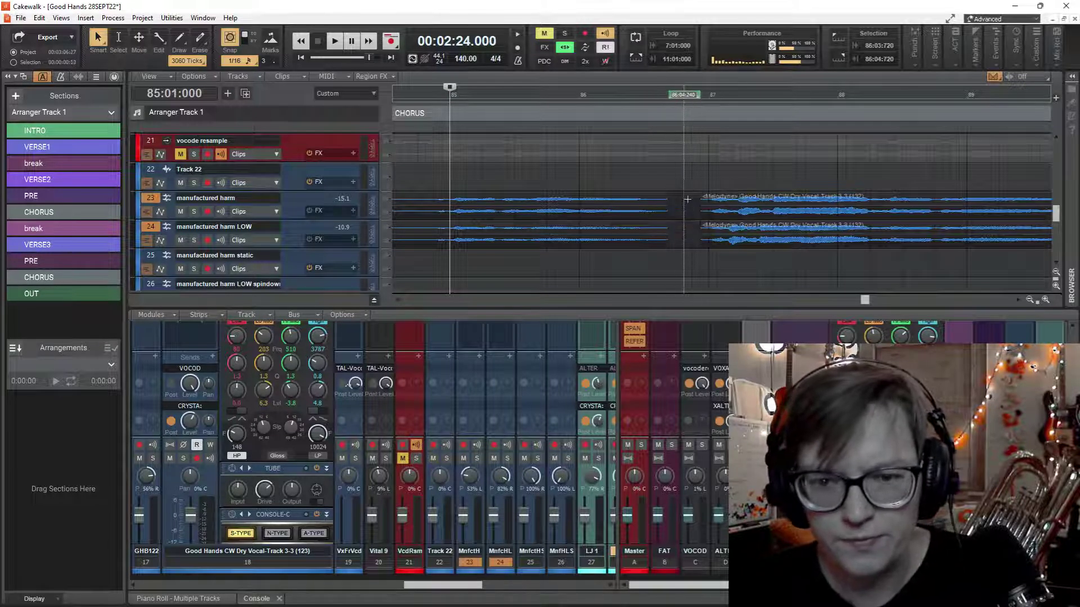
left_click(687, 199)
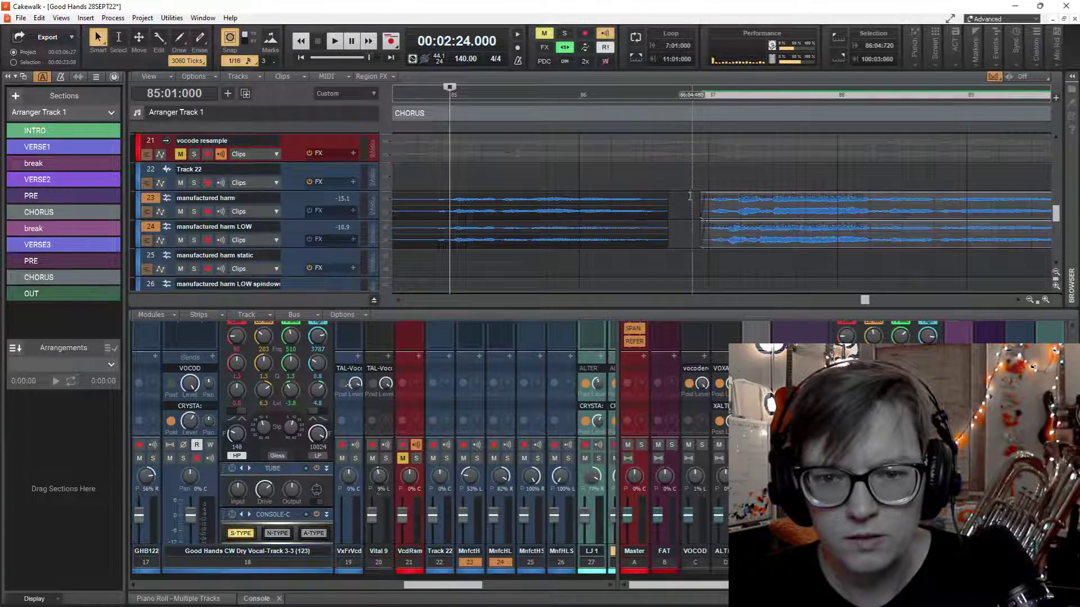
left_click(669, 194)
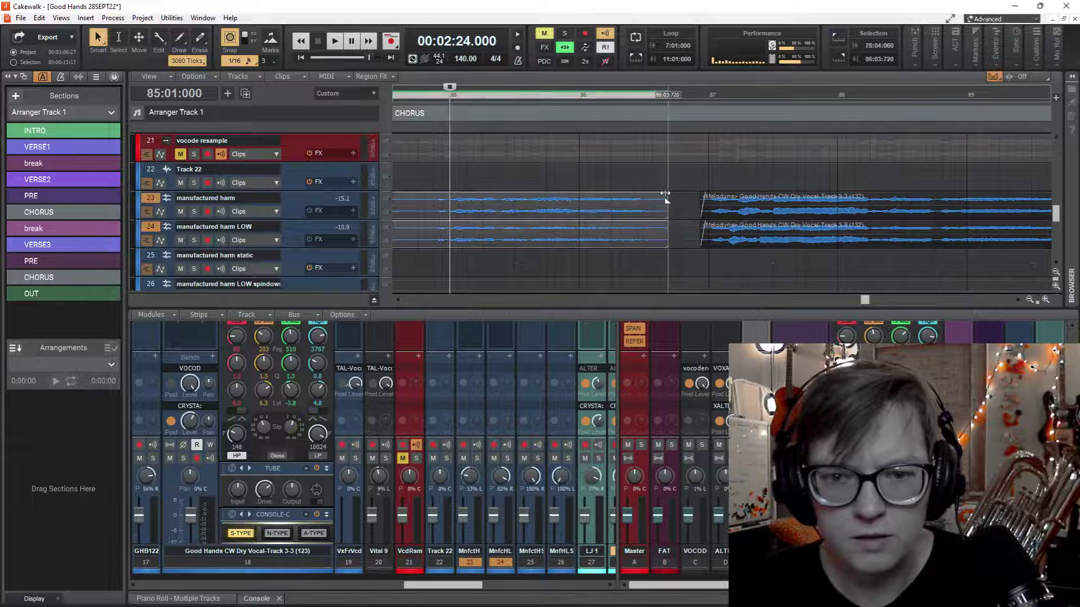
left_click_drag(666, 194, 654, 194)
Play the full mix from 85:01:000 through the end of the OUT section, then stop playback.
key("space")
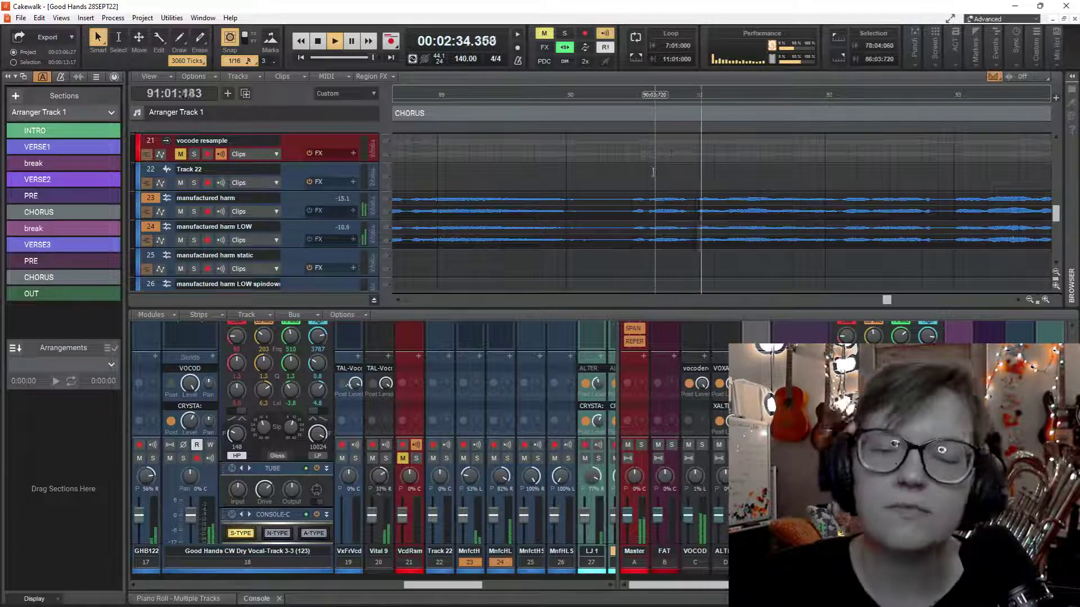
scroll(654, 175, "down", 1)
scroll(654, 178, "down", 4)
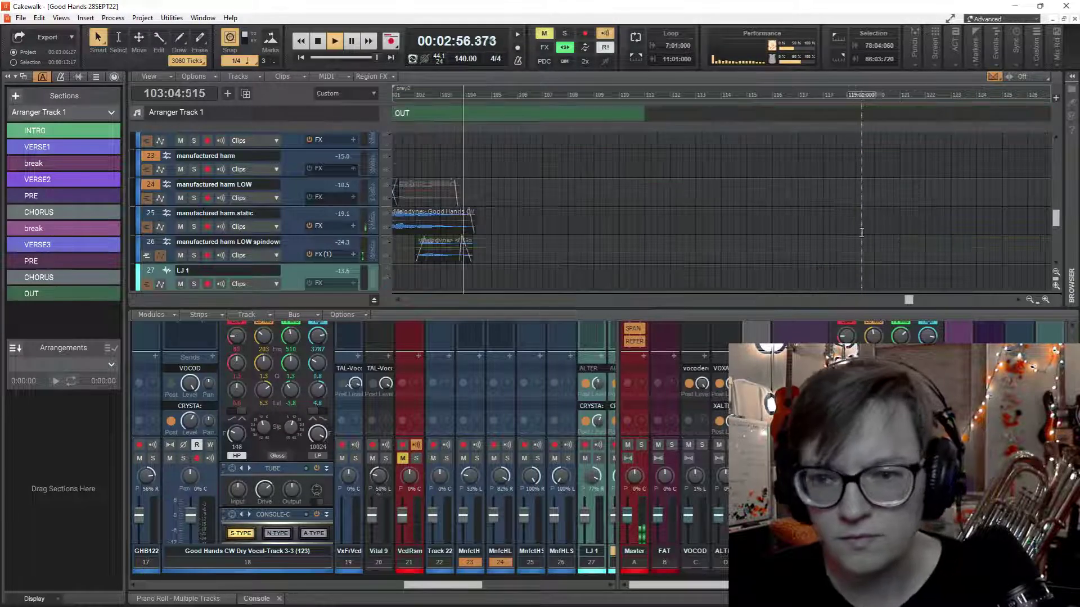
key("space")
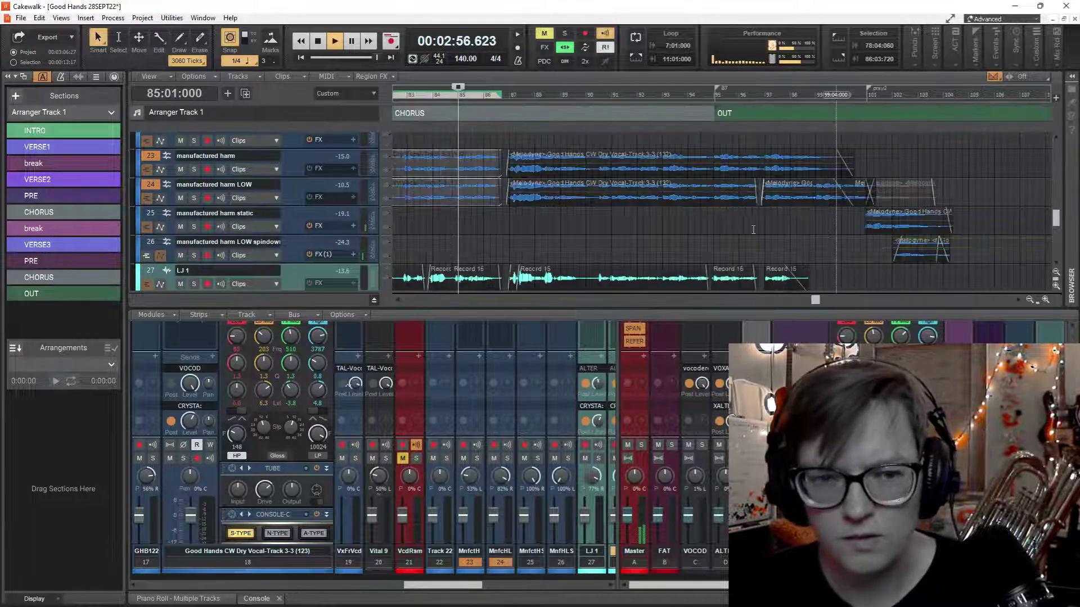
Solo manufactured harm LOW, static and LOW spindown, play them from 98:02:000 and bring their console strips into view.
left_click(814, 217)
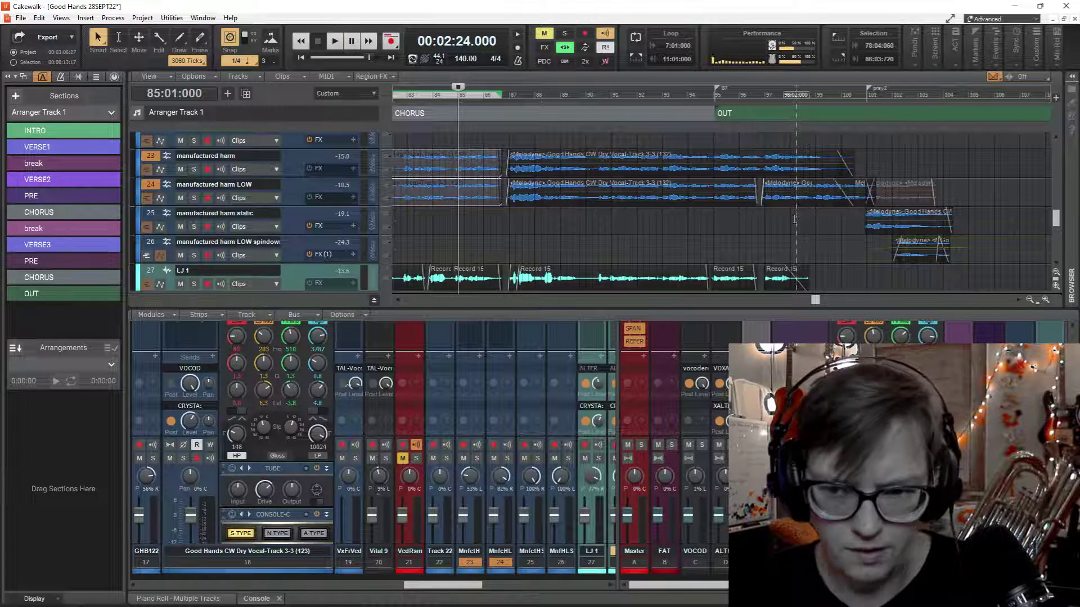
left_click(794, 219)
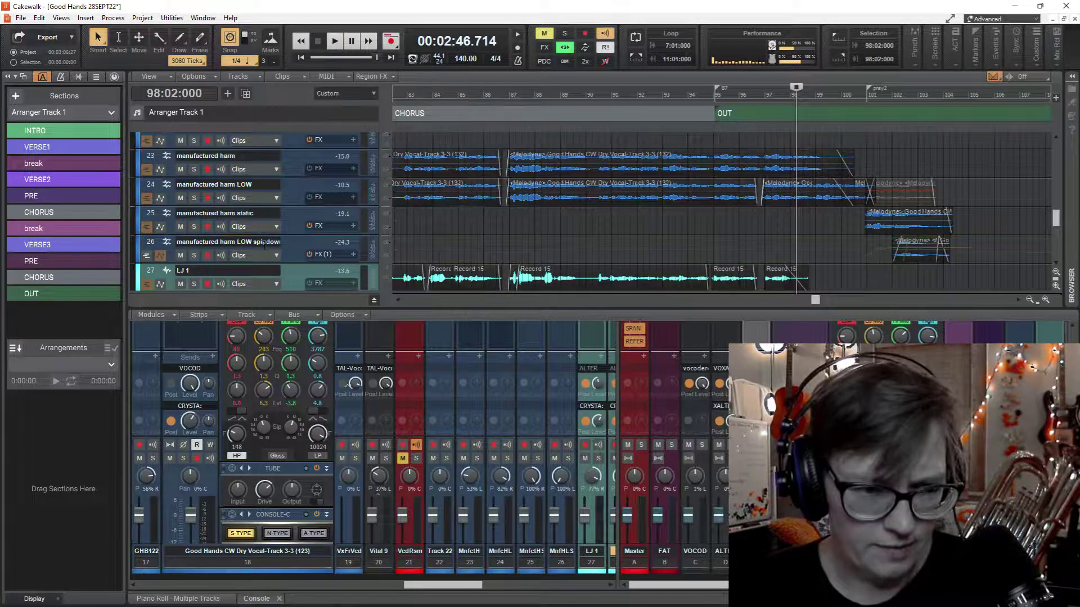
left_click(194, 255)
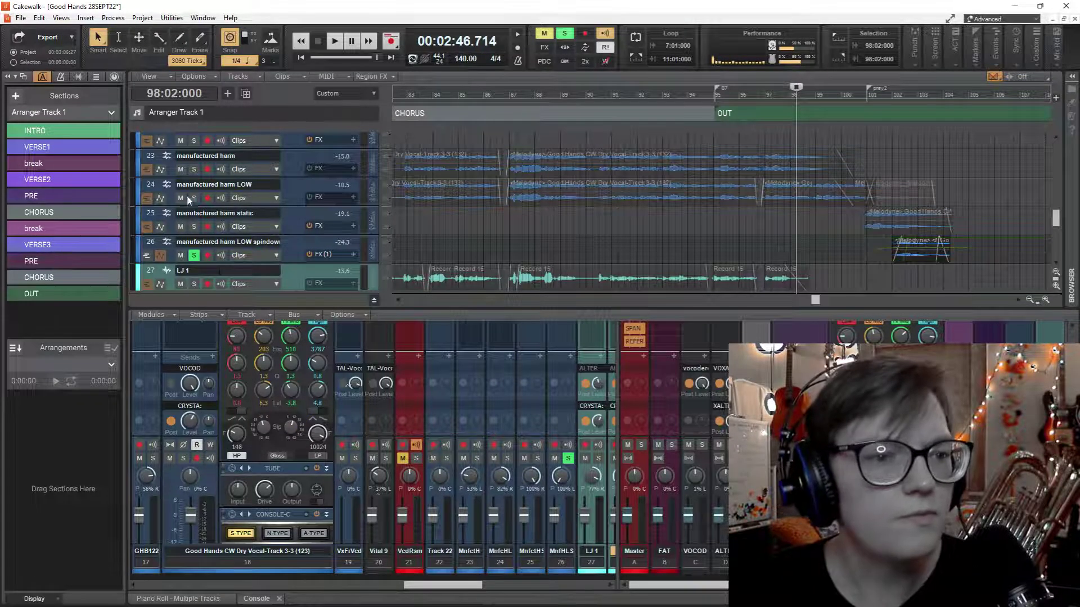
left_click_drag(194, 204, 188, 241)
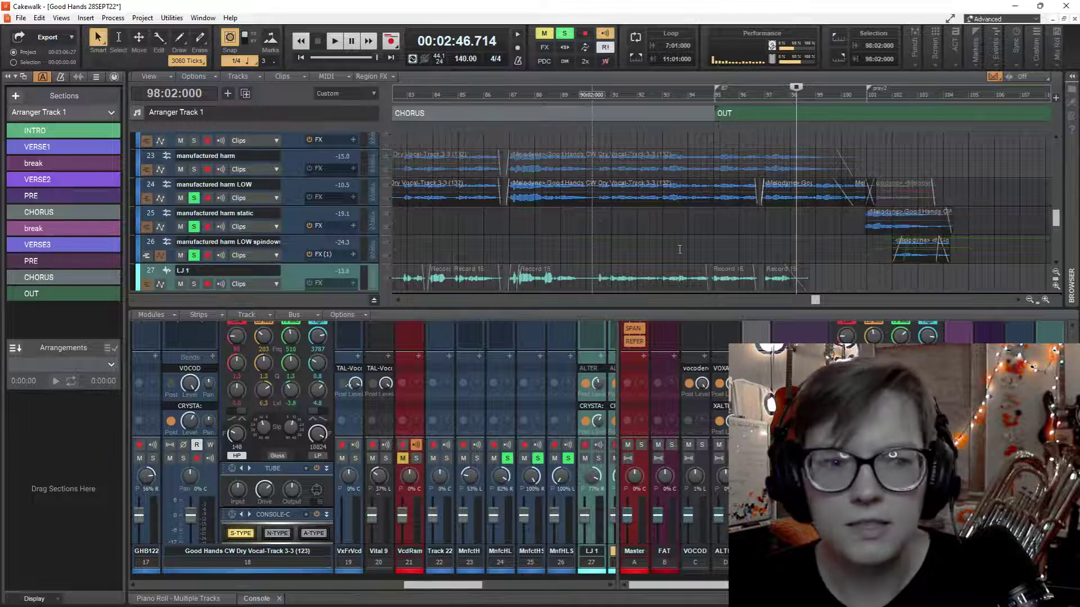
key("space")
left_click_drag(480, 588, 499, 589)
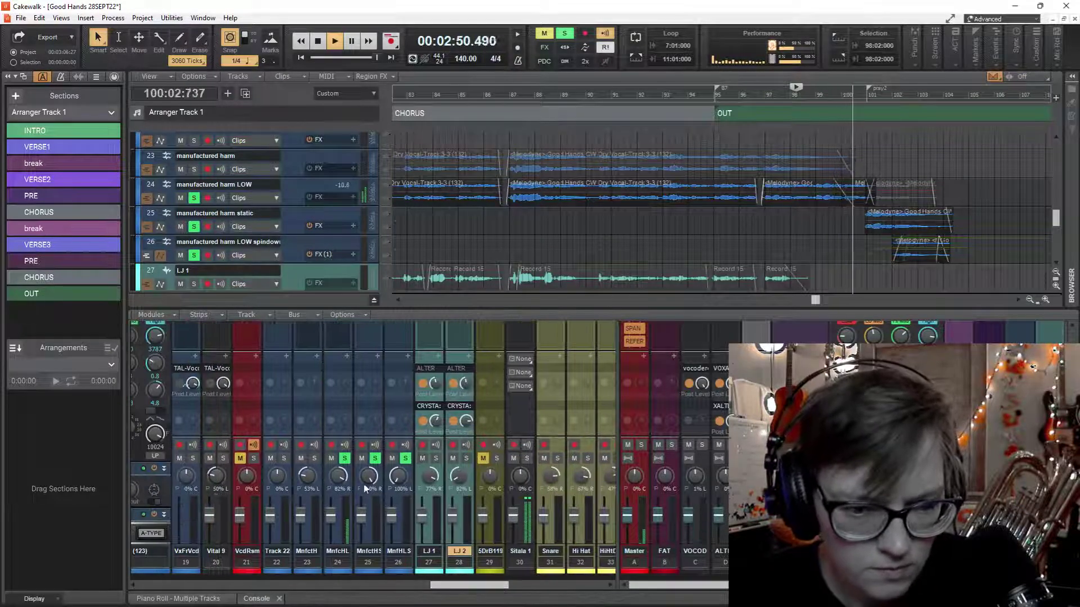
Pan manufactured harm static to 100% L and manufactured harm LOW spindown to 100% R, auditioning each change from 98:02:000.
mouse_move(371, 476)
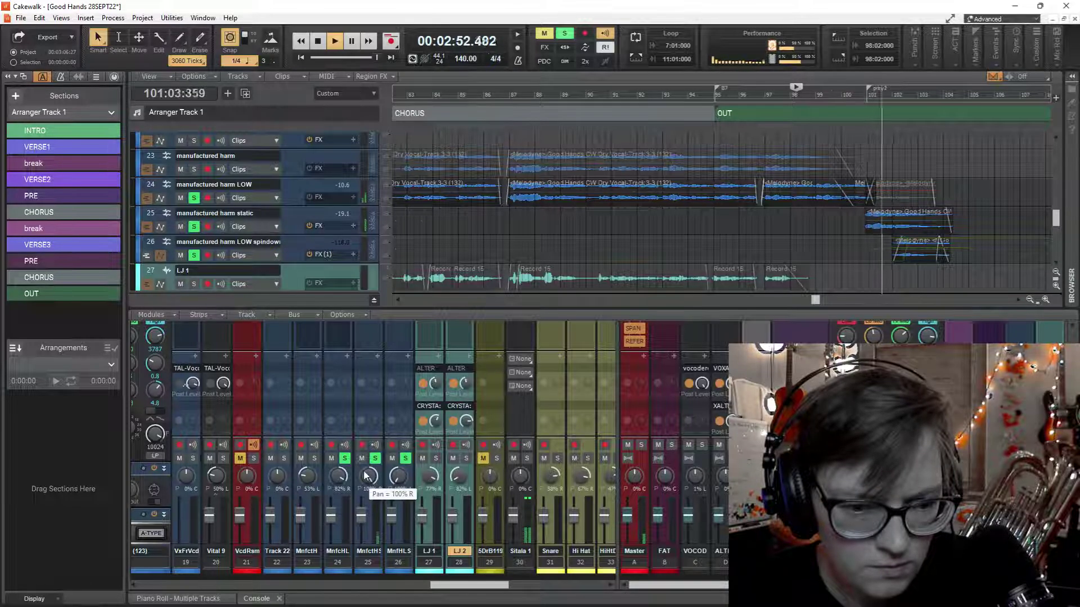
key("space")
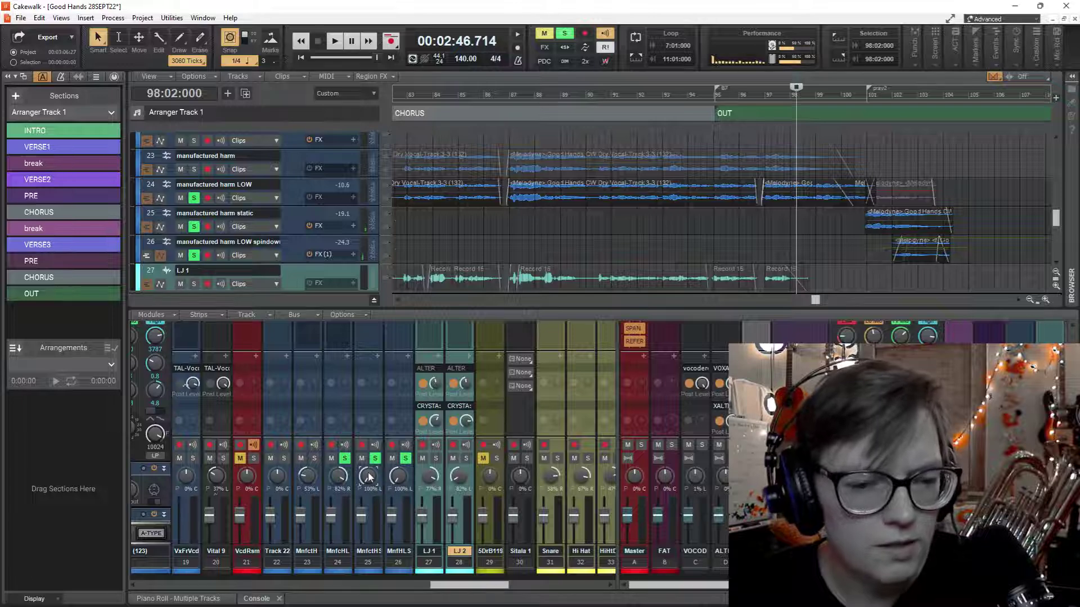
key("space")
mouse_move(425, 487)
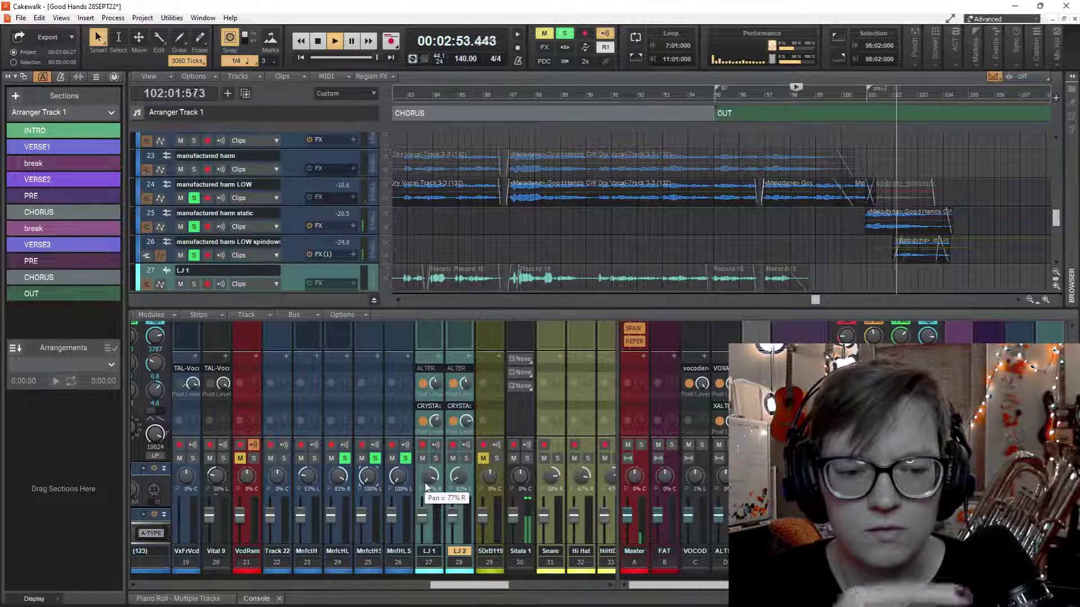
key("space")
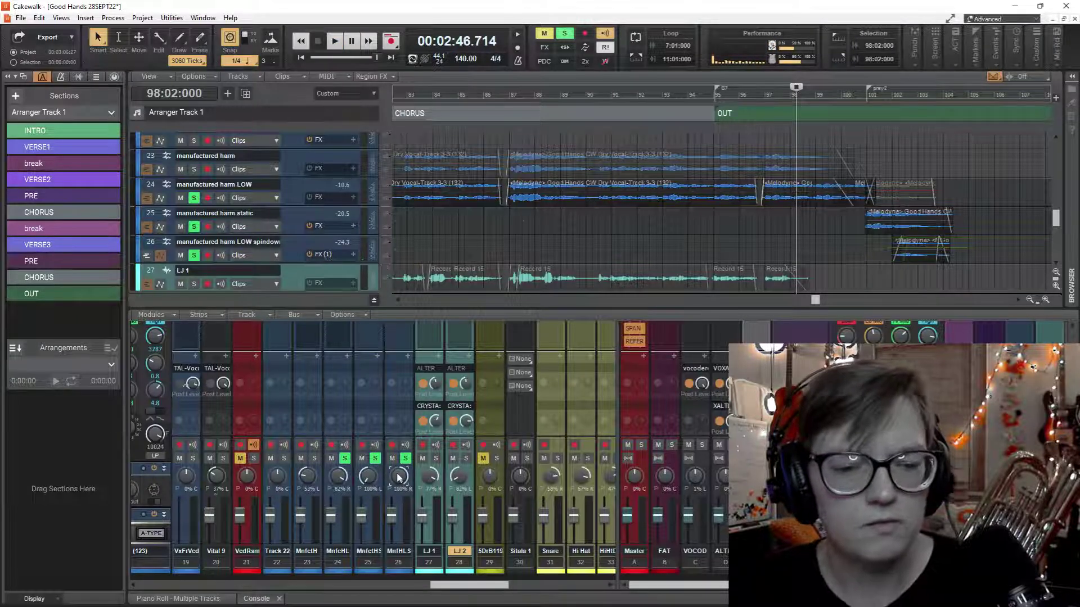
key("space")
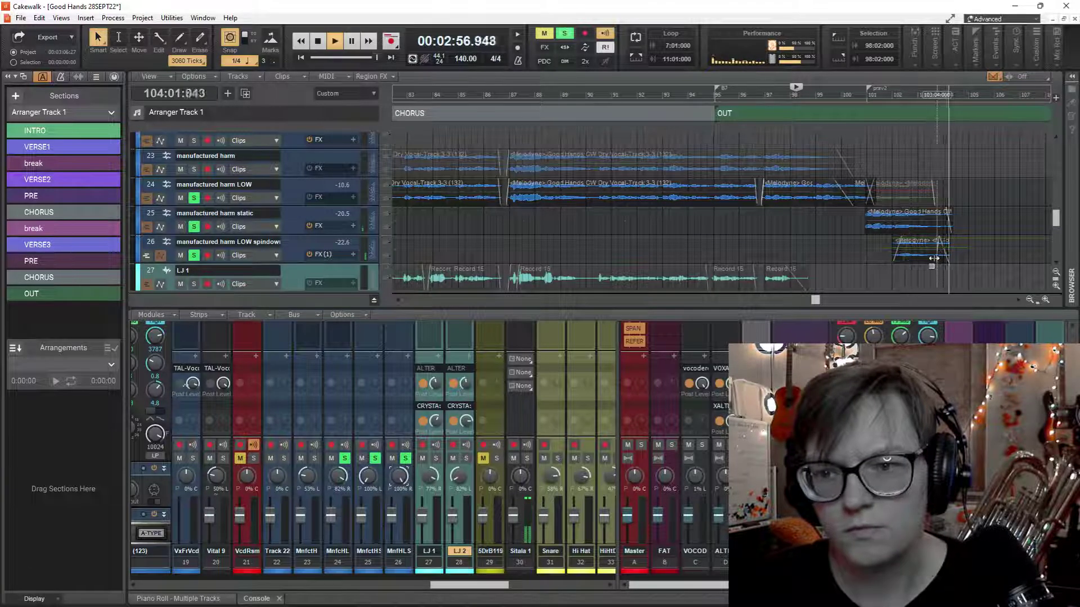
Trim the manufactured harm static clip to the spindown clip's end, lengthen its fade-out across most of the clip, and audition it from 98:02:000.
left_click(892, 256)
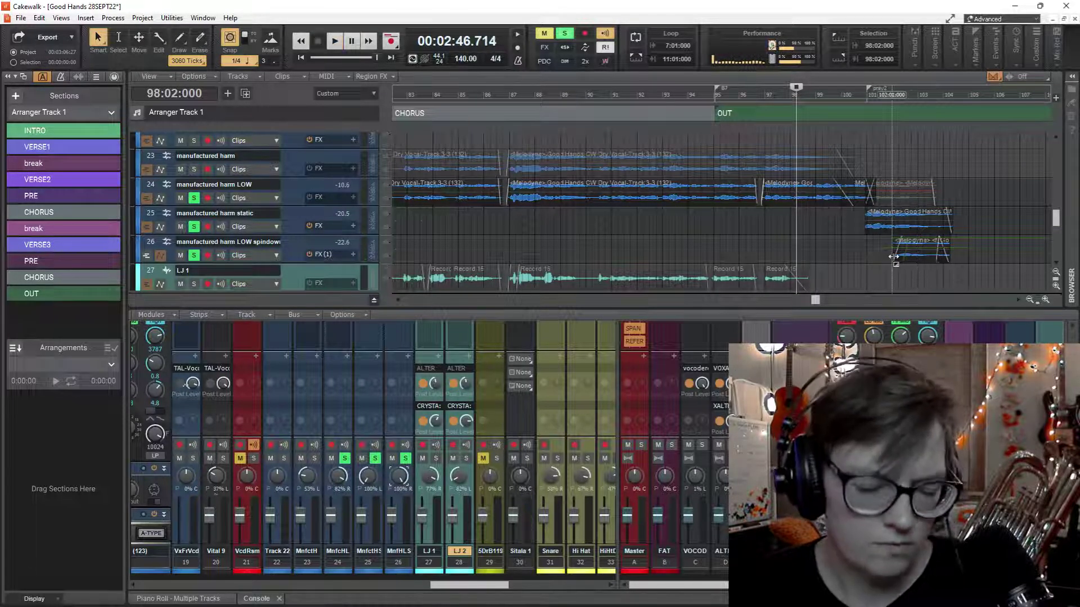
scroll(937, 236, "up", 4)
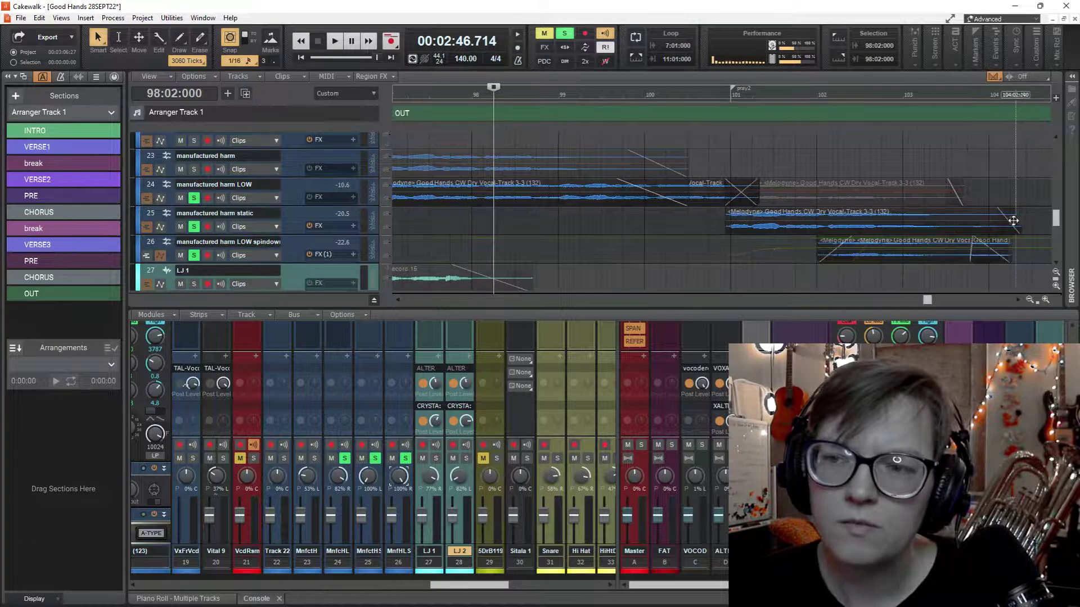
left_click_drag(1019, 223, 804, 223)
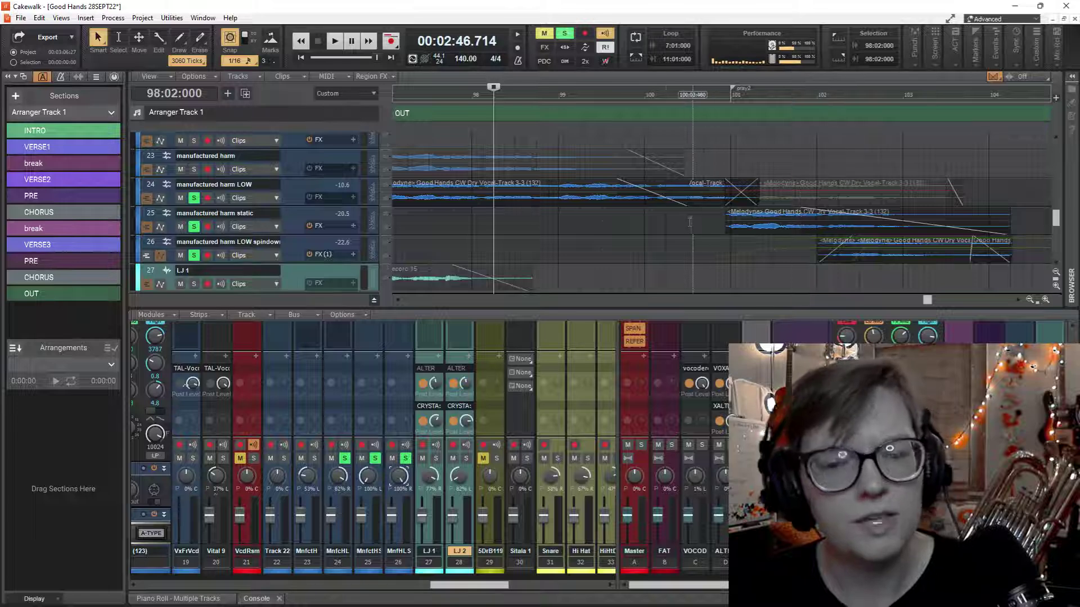
key("space")
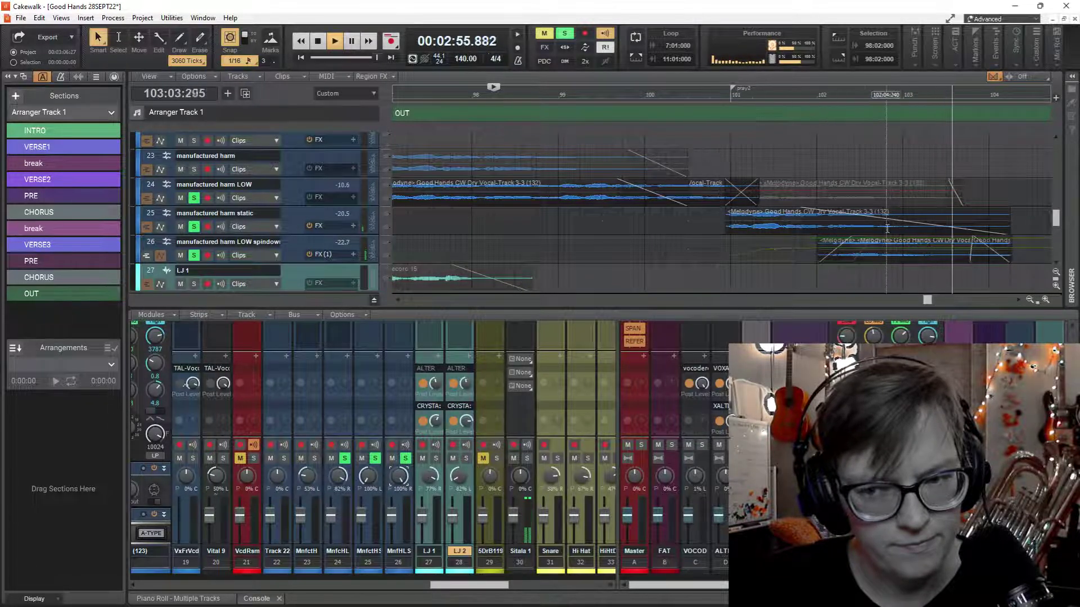
key("space")
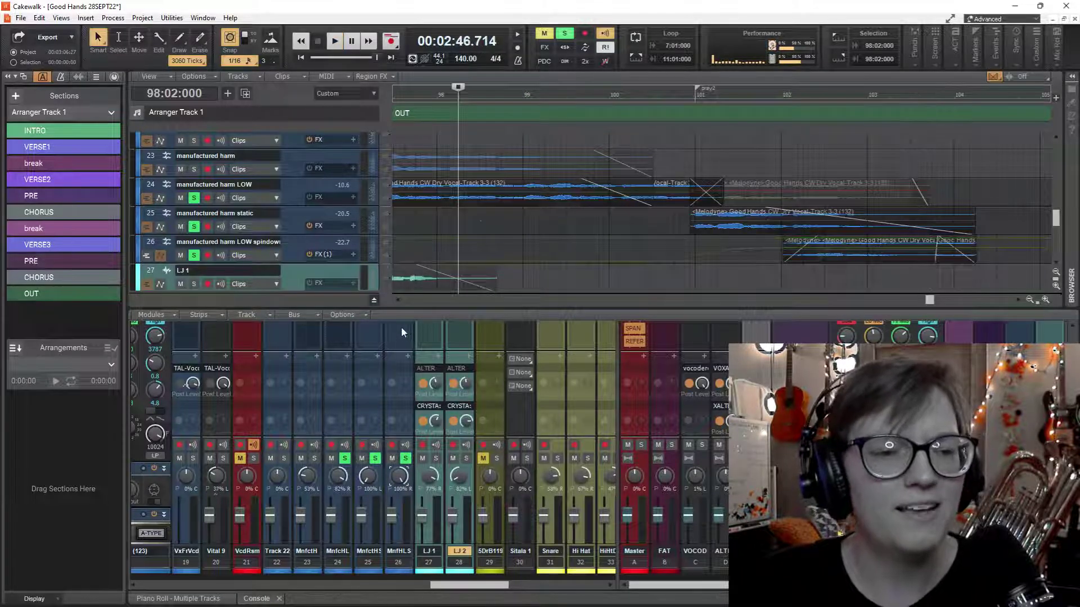
Inspect the Vinyl effect on the manufactured harm LOW spindown track, then close it.
left_click(293, 242)
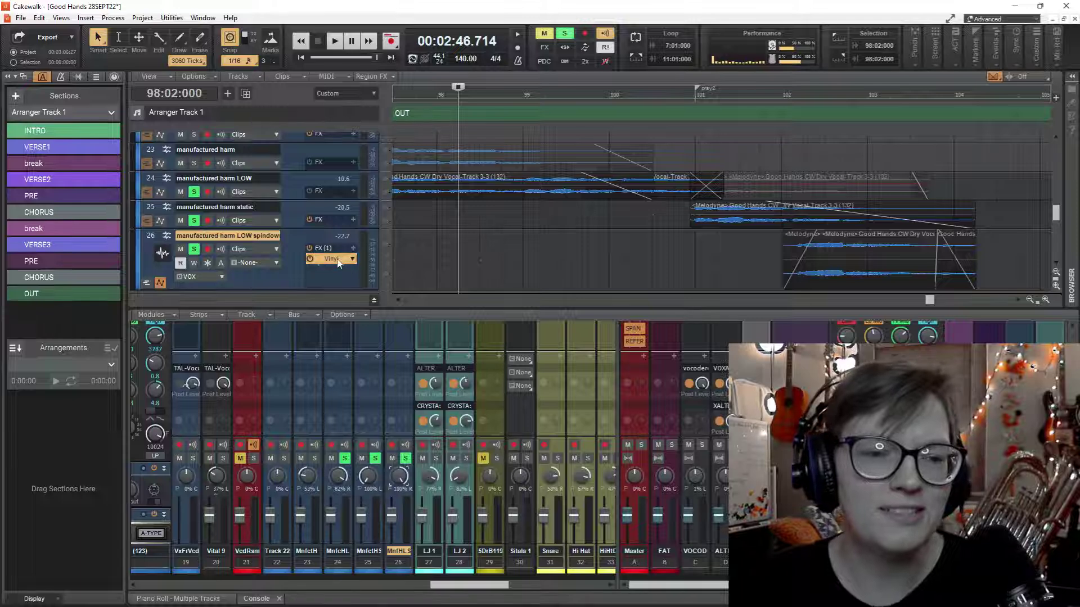
double_click(337, 259)
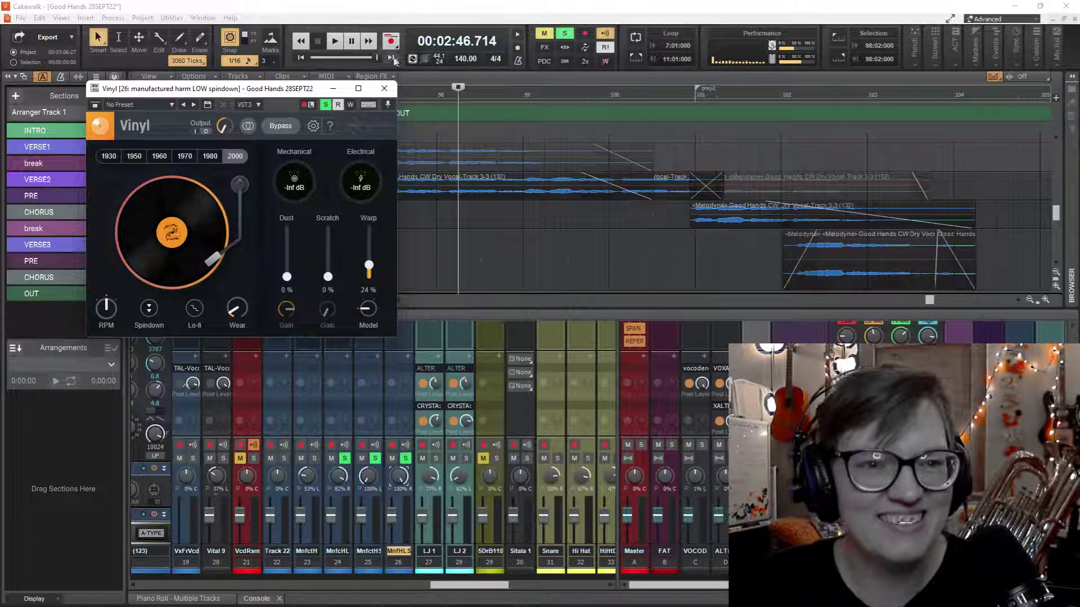
left_click(384, 88)
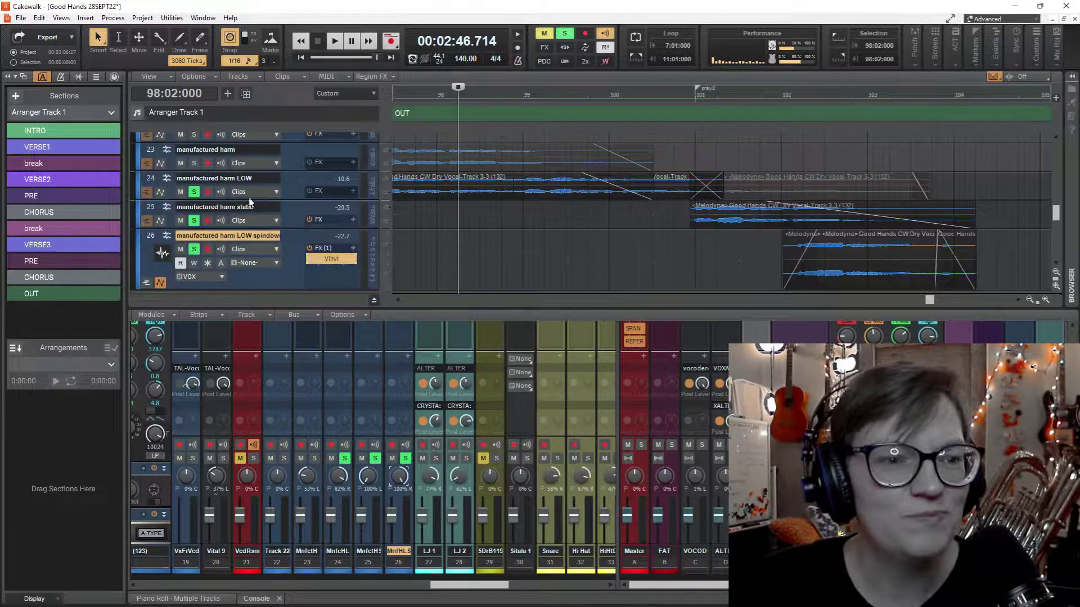
Clear all track solos and play the ending in the full mix twice from 98:02:000.
left_click(568, 36)
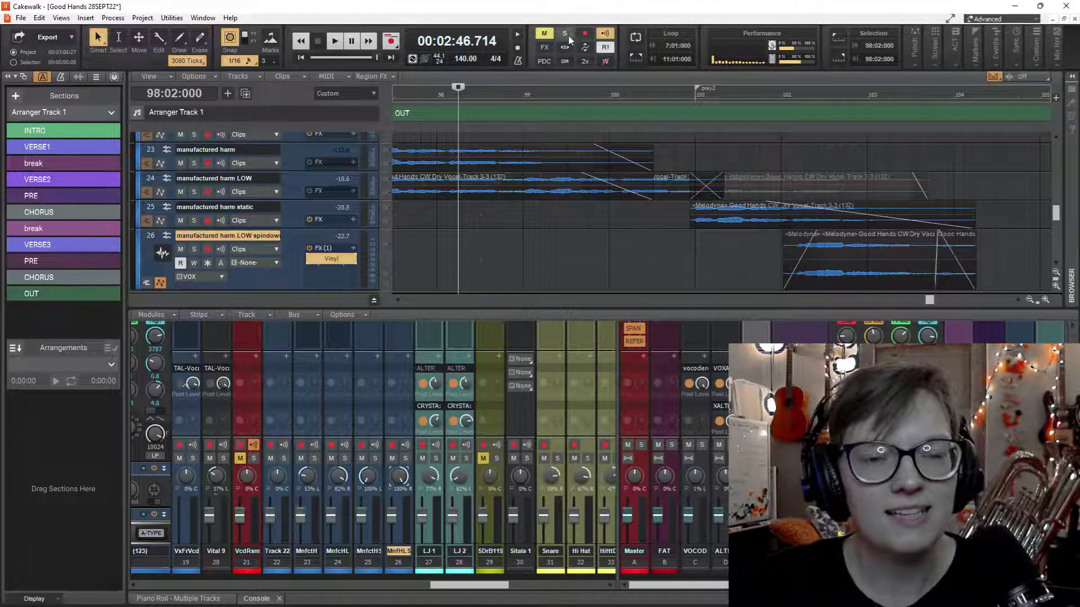
key("space")
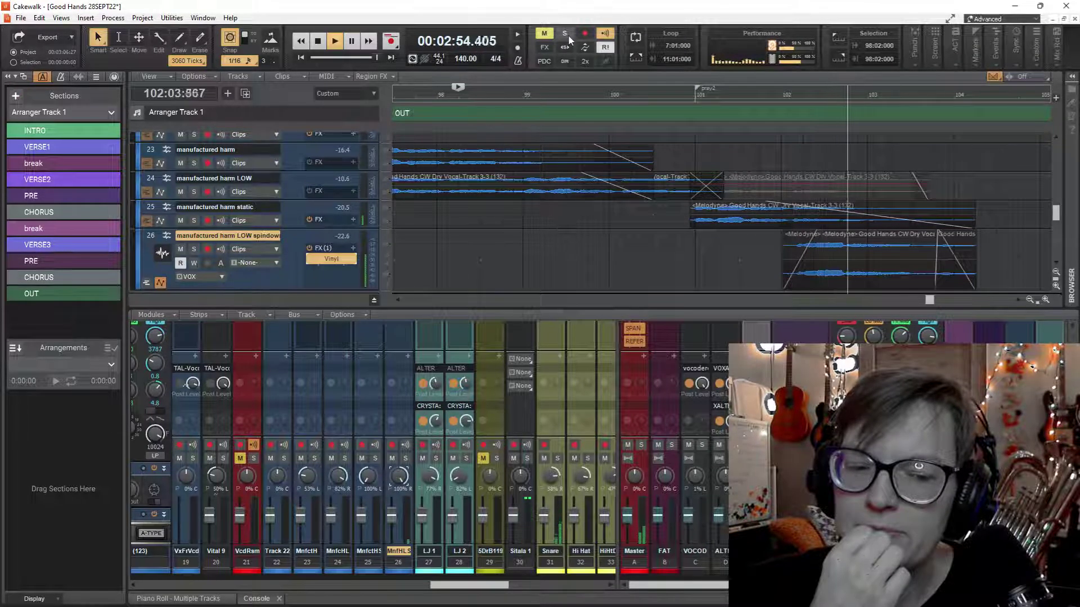
key("space")
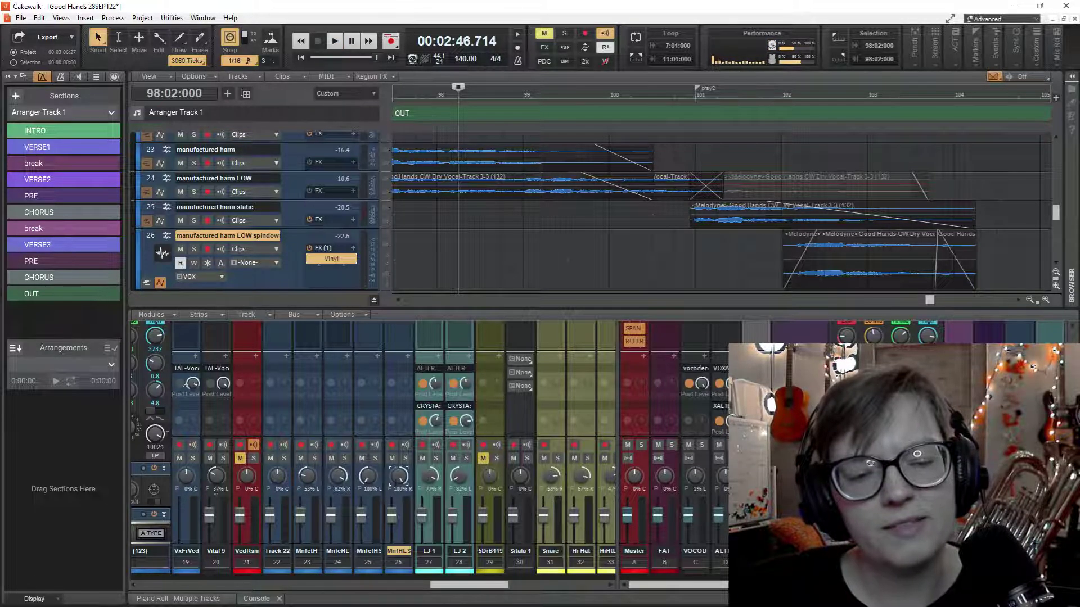
key("space")
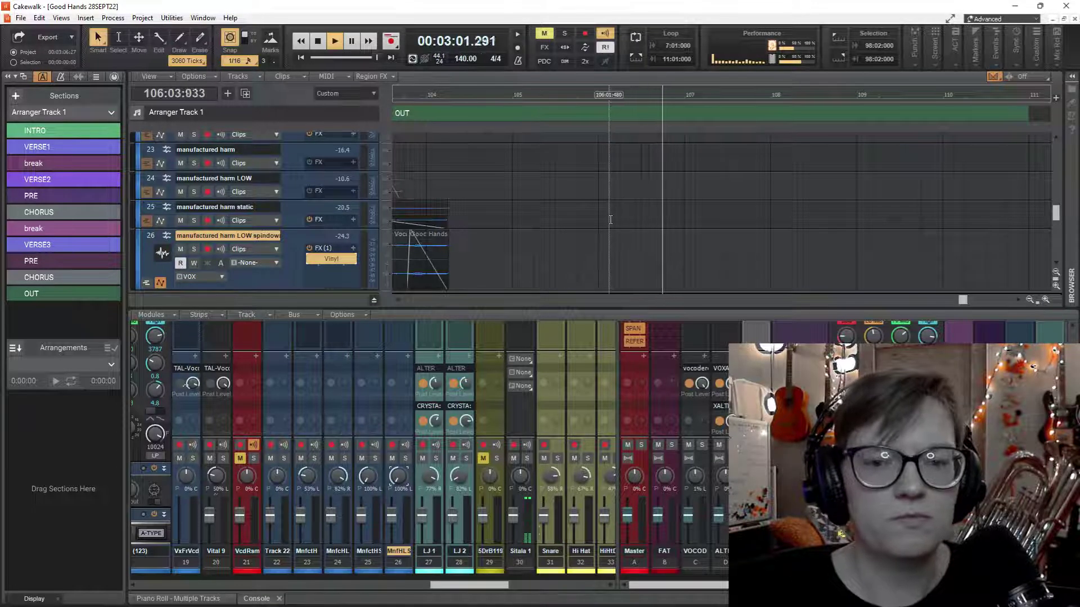
key("space")
scroll(608, 211, "down", 4)
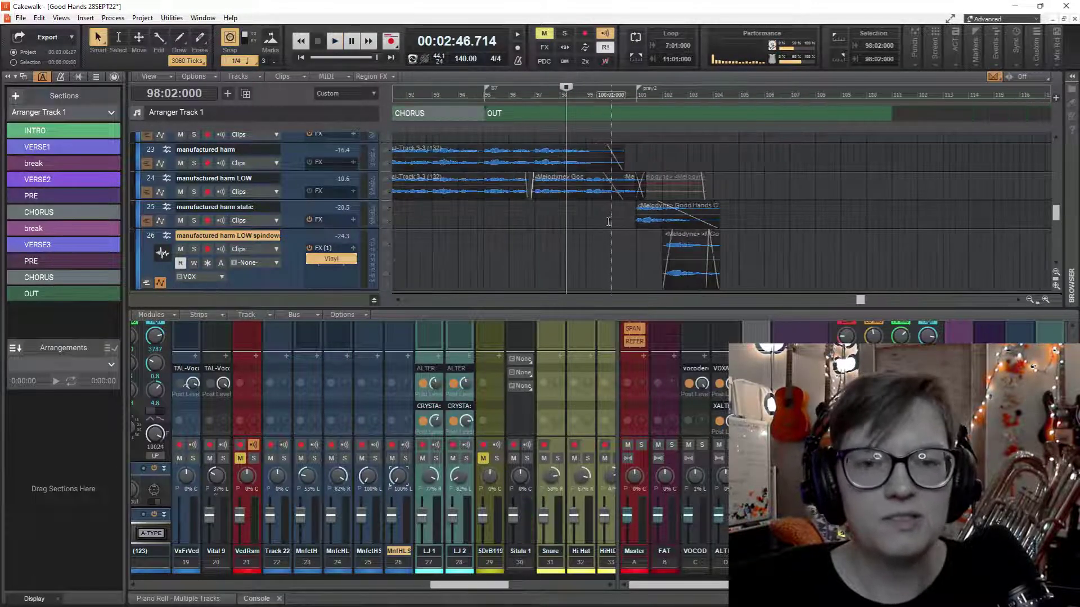
scroll(608, 211, "up", 4)
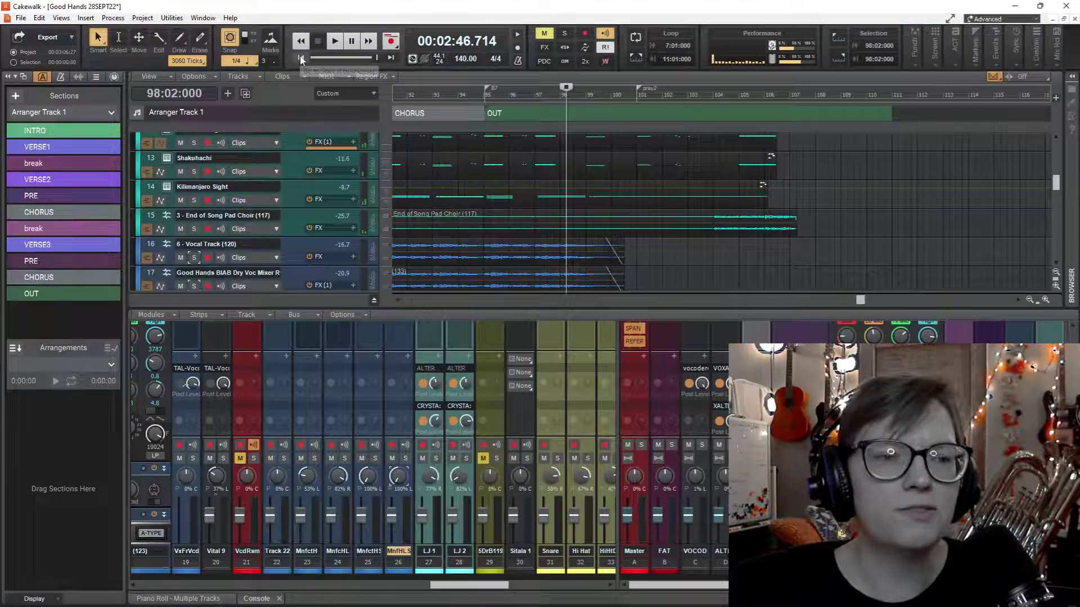
Save the project, play the song from 1:01:000 and adjust the Vital 9 track's pan during playback.
left_click(301, 58)
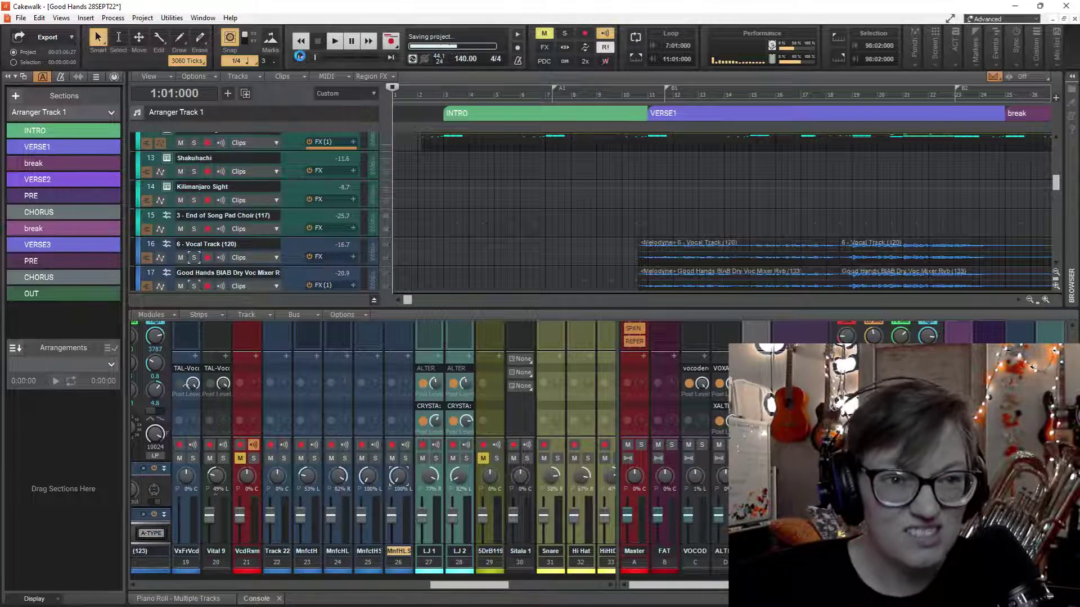
left_click(335, 43)
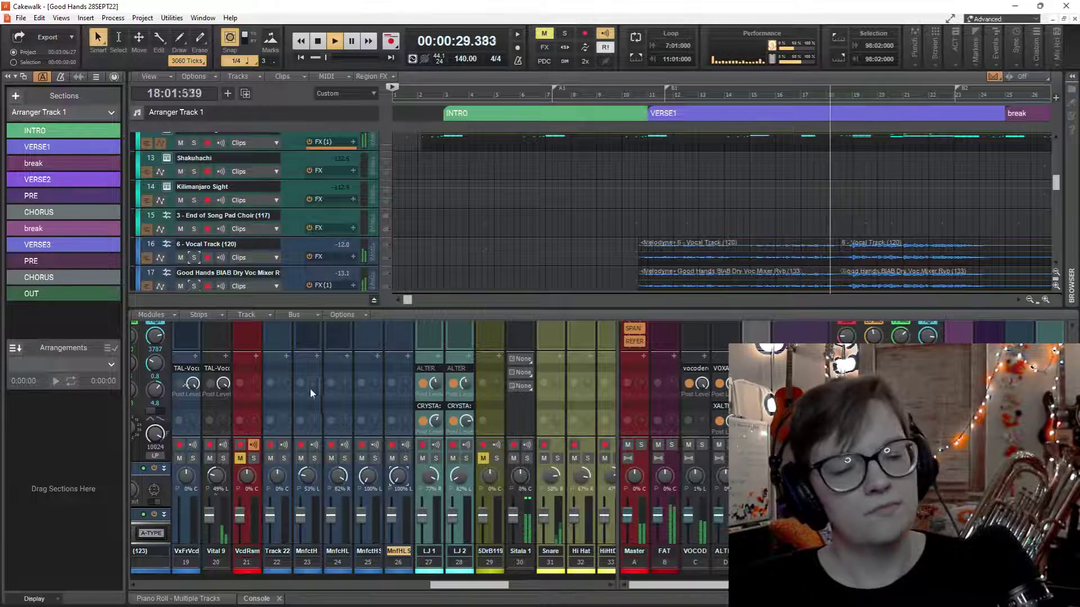
left_click_drag(209, 480, 209, 468)
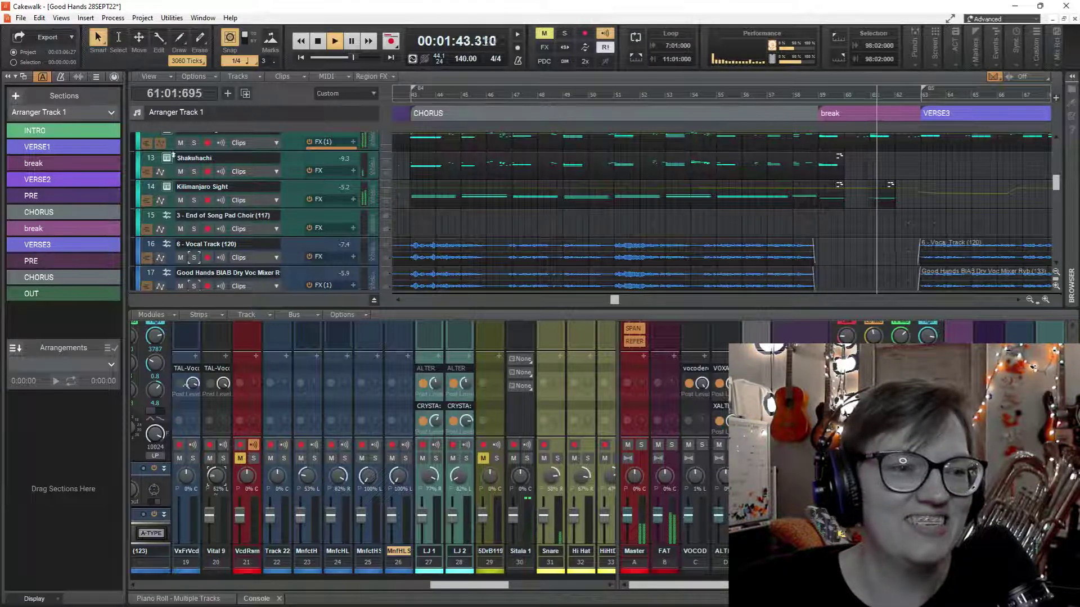
Look up the Shakuhachi track's preset in its Vital synth by searching the presets for "shak", then close the synth.
left_click(166, 159)
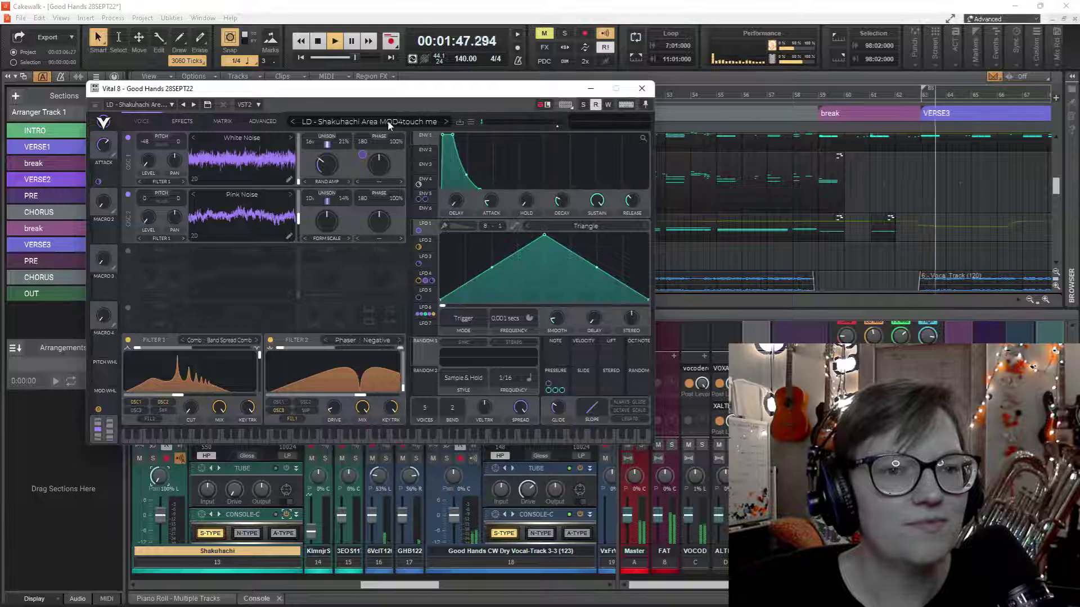
left_click(388, 123)
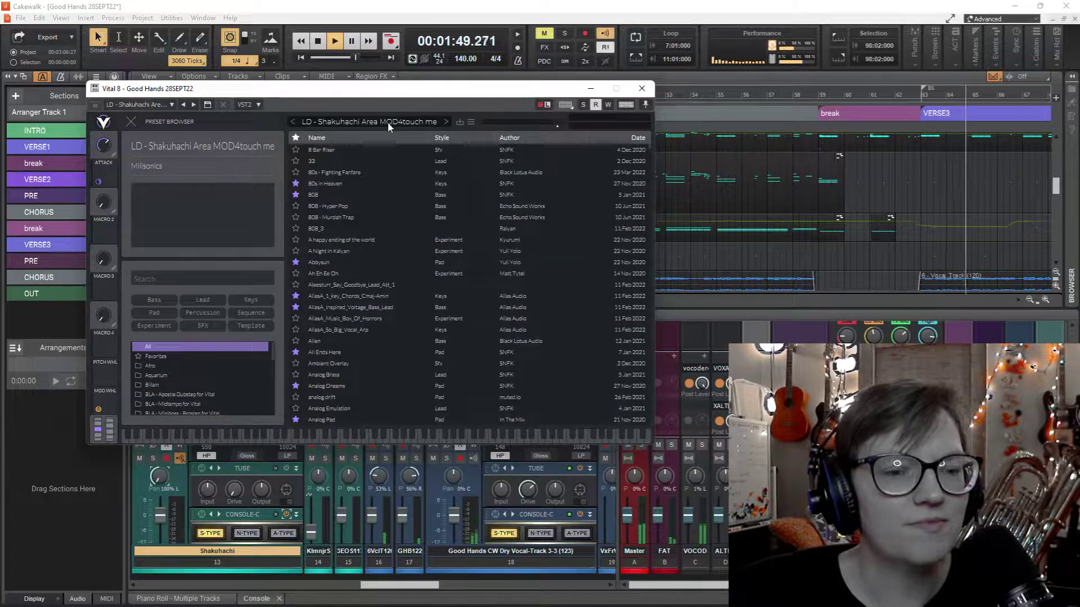
left_click(165, 277)
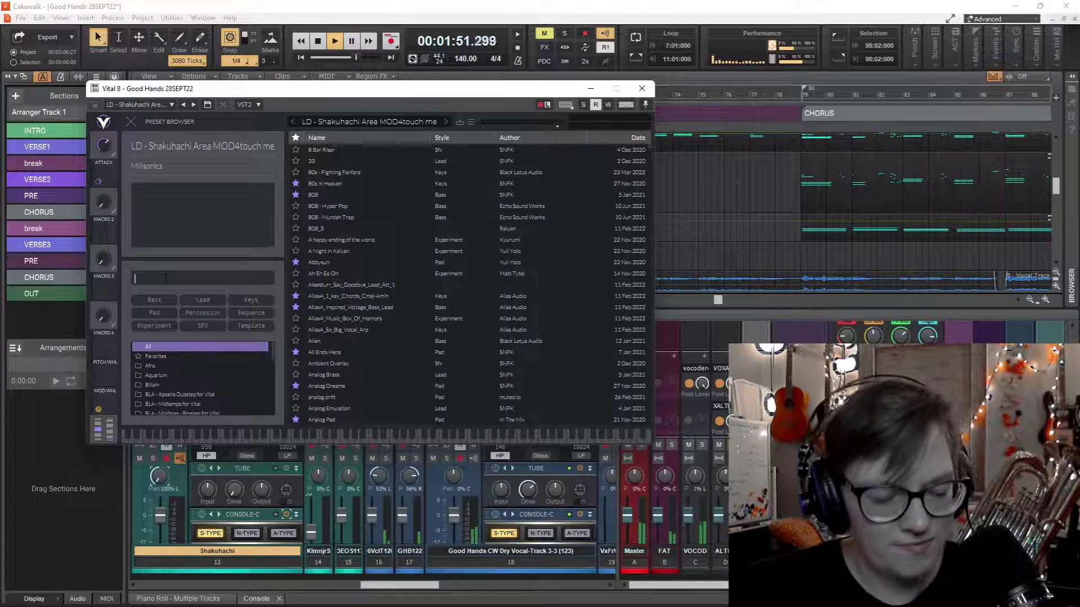
type("s")
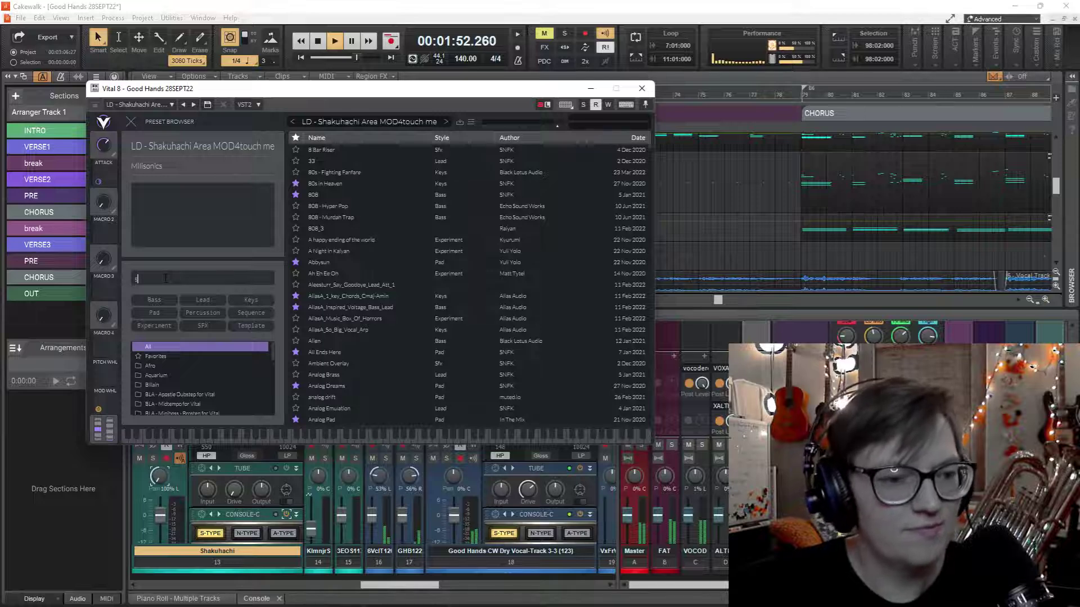
type("hak")
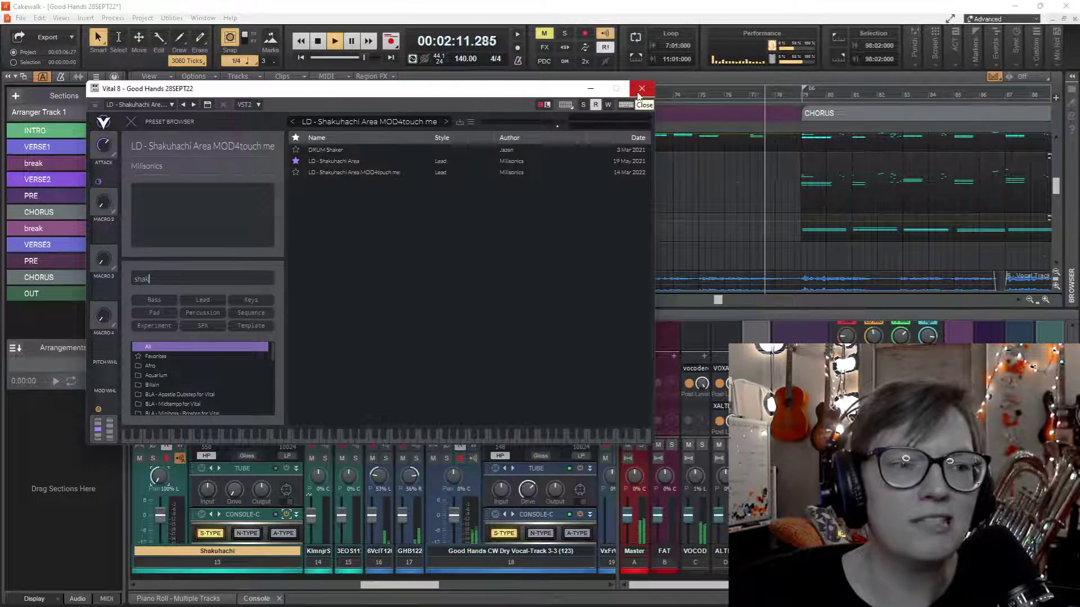
left_click(643, 88)
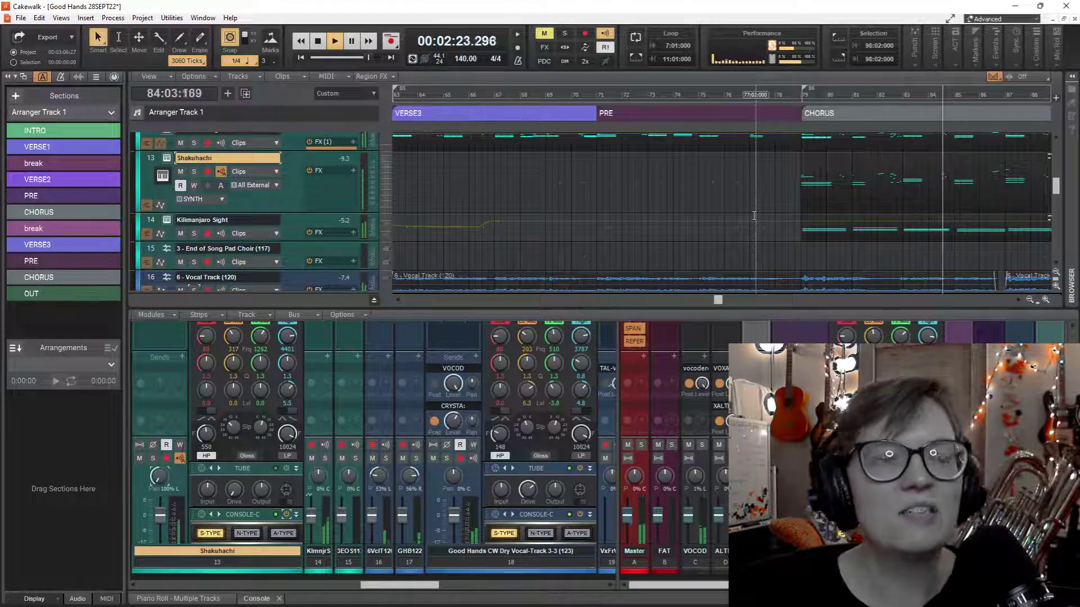
Listen to the mix through the end of the OUT section, then stop and return to the project start.
scroll(785, 203, "down", 3)
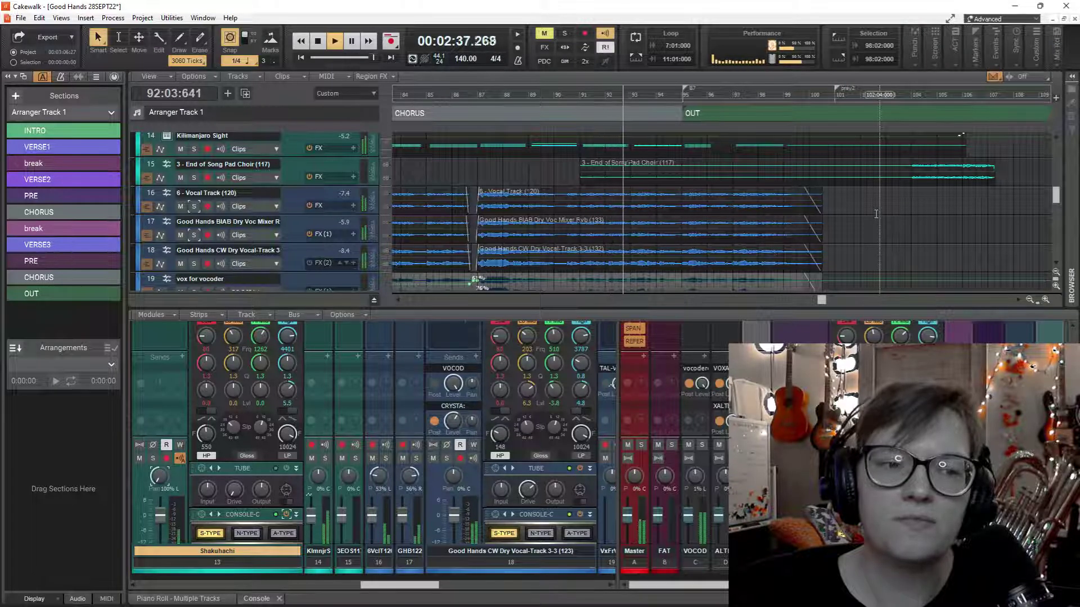
scroll(876, 213, "down", 4)
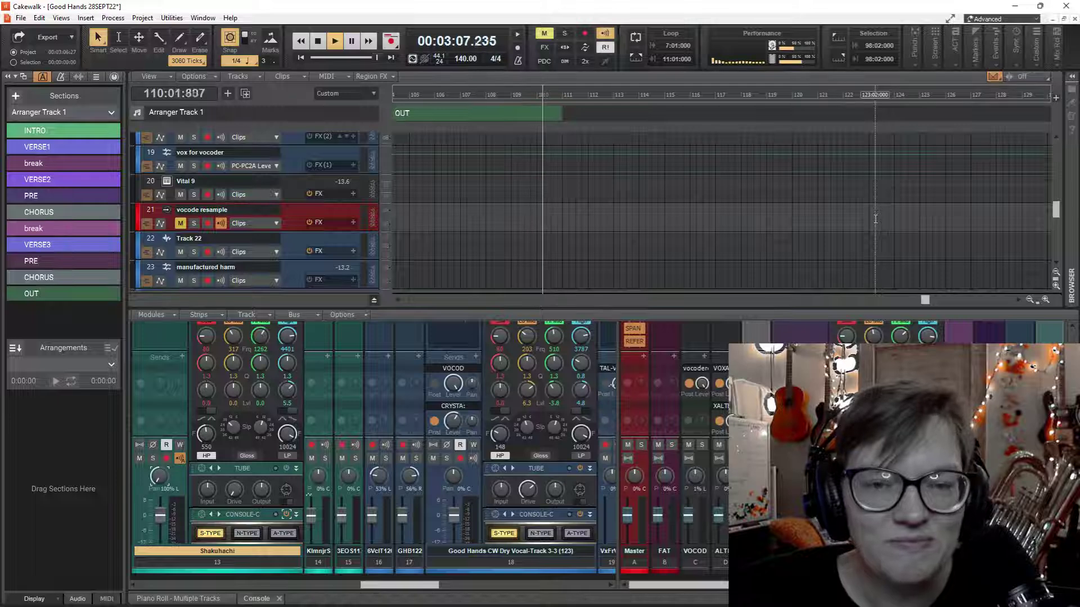
key("w")
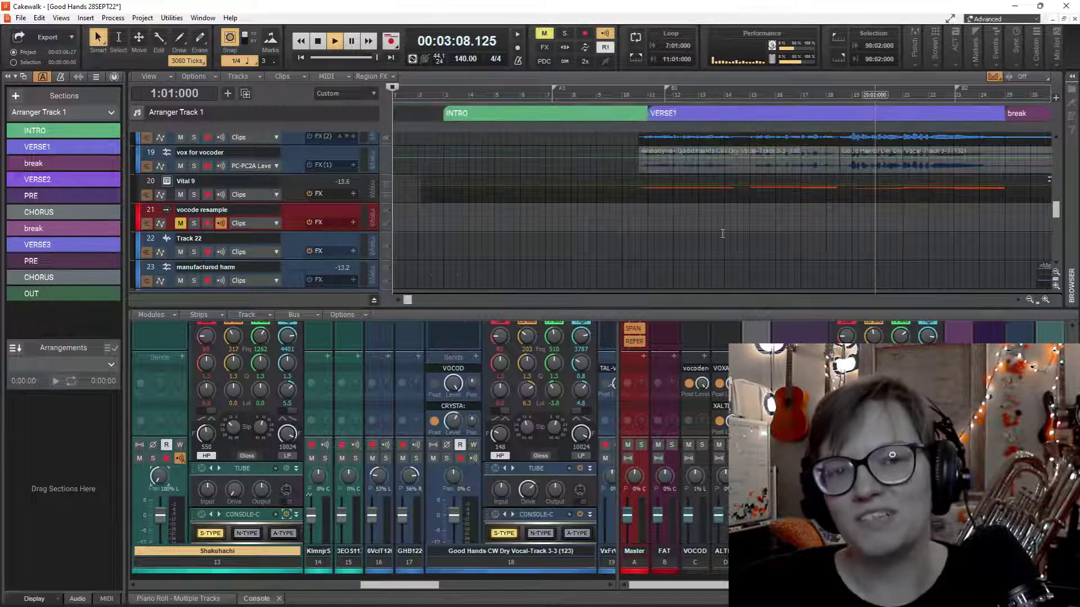
left_click(705, 232)
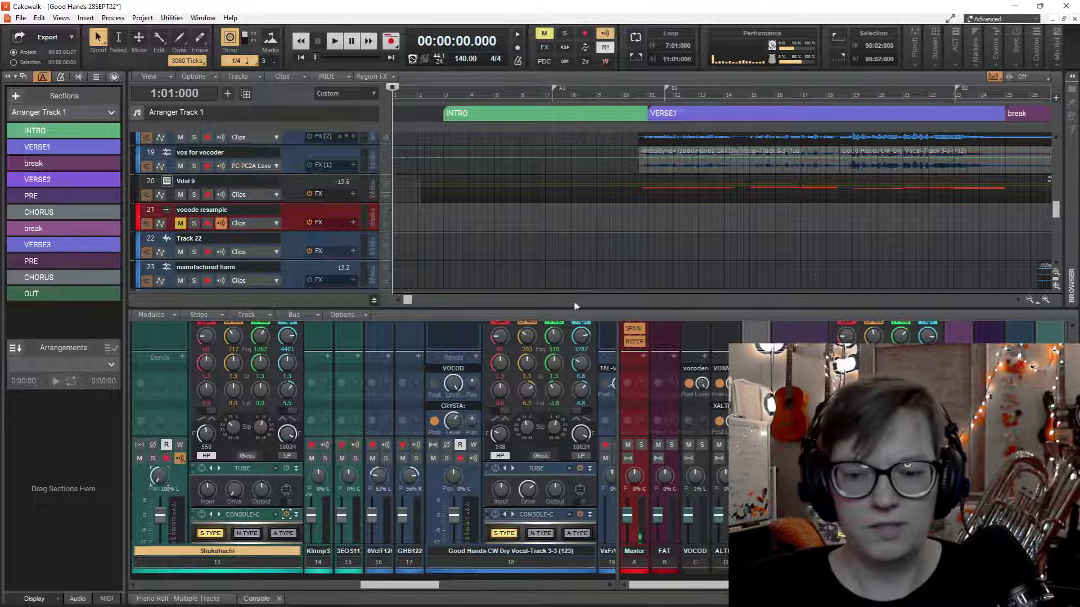
Play the opening from 1:01:000, restart playback from 6:01:000 in the INTRO, and stop.
key("space")
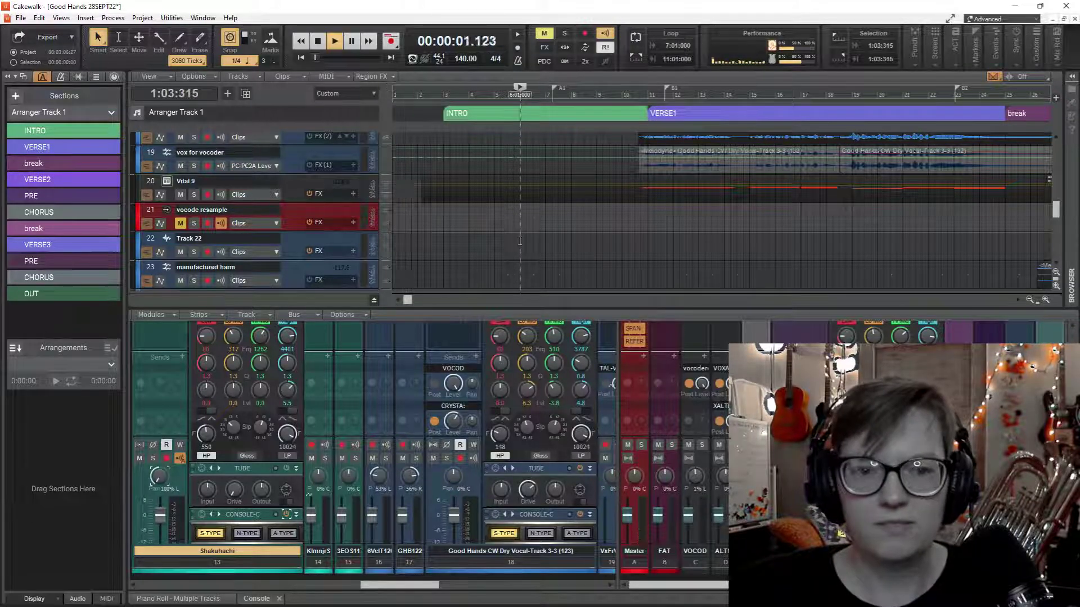
left_click(523, 264)
key("space")
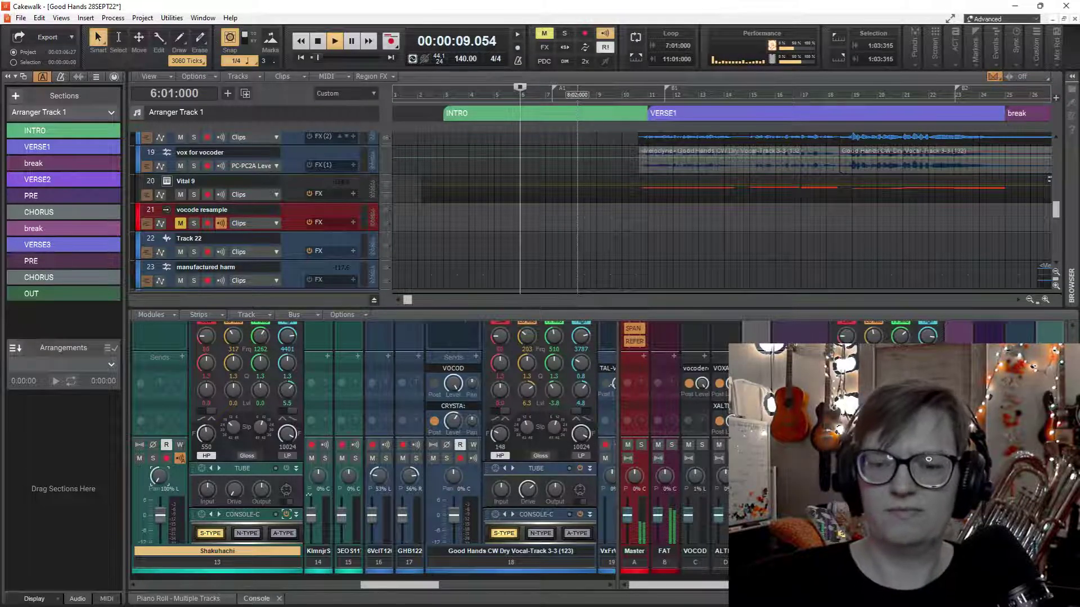
key("space")
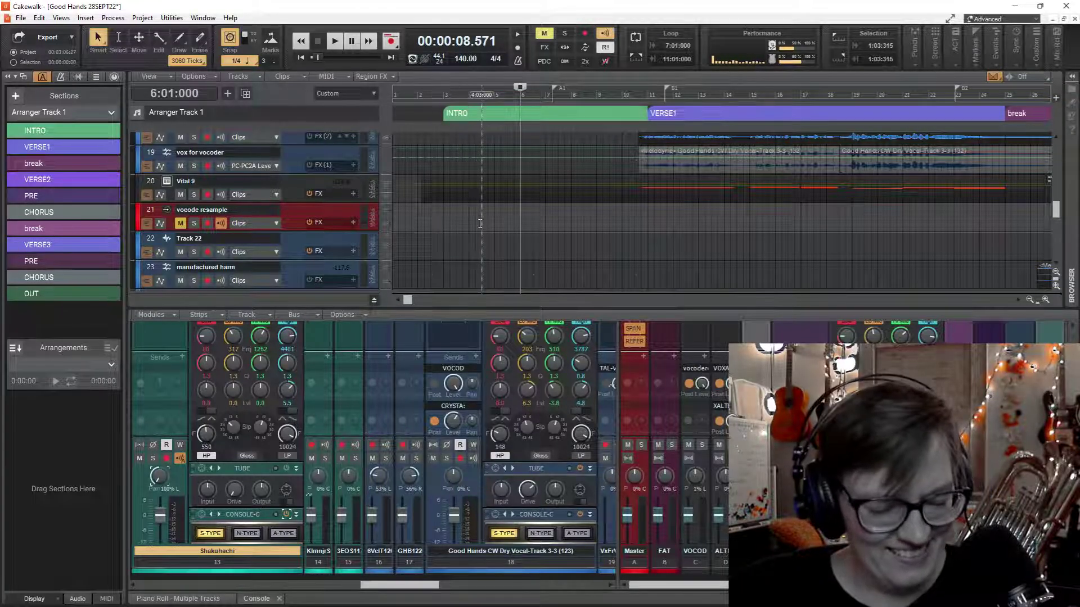
Save the project, return to the start at 1:01:000 and play the song.
scroll(509, 221, "down", 3)
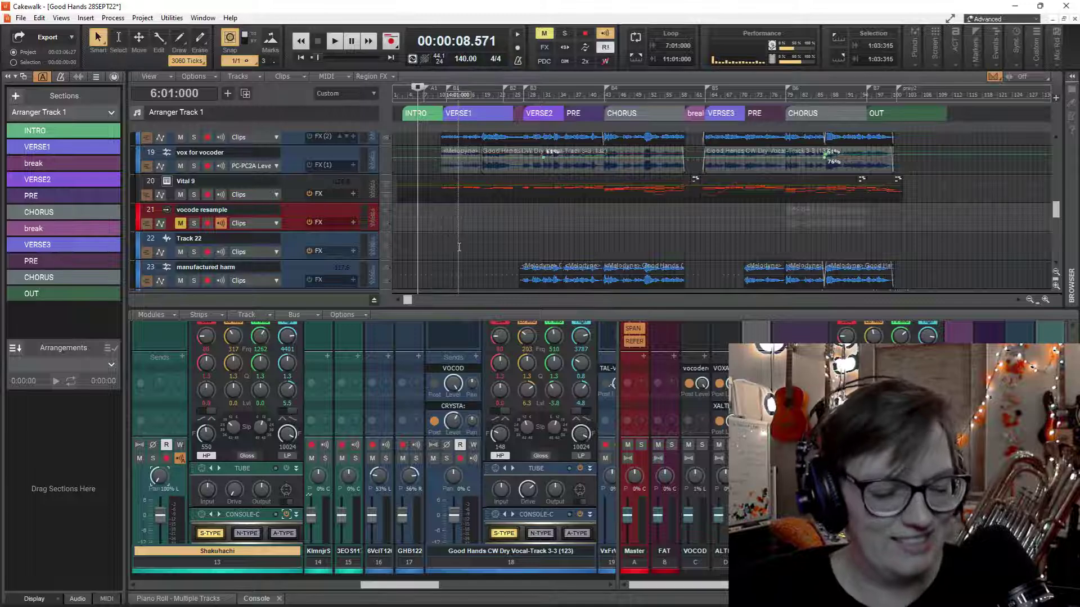
scroll(461, 252, "up", 3)
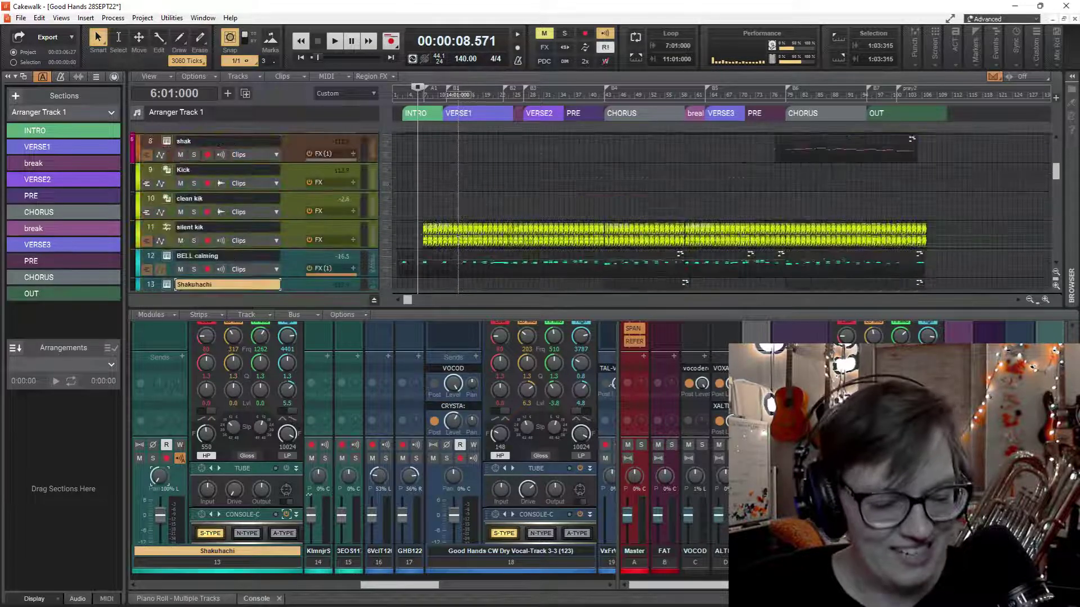
key("ctrl+s")
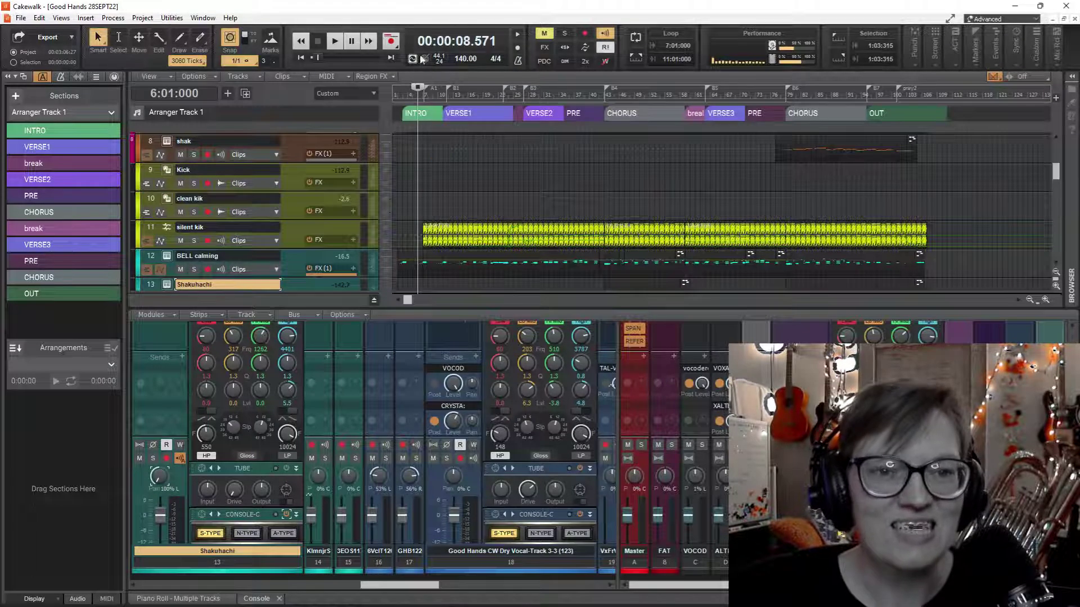
key("w")
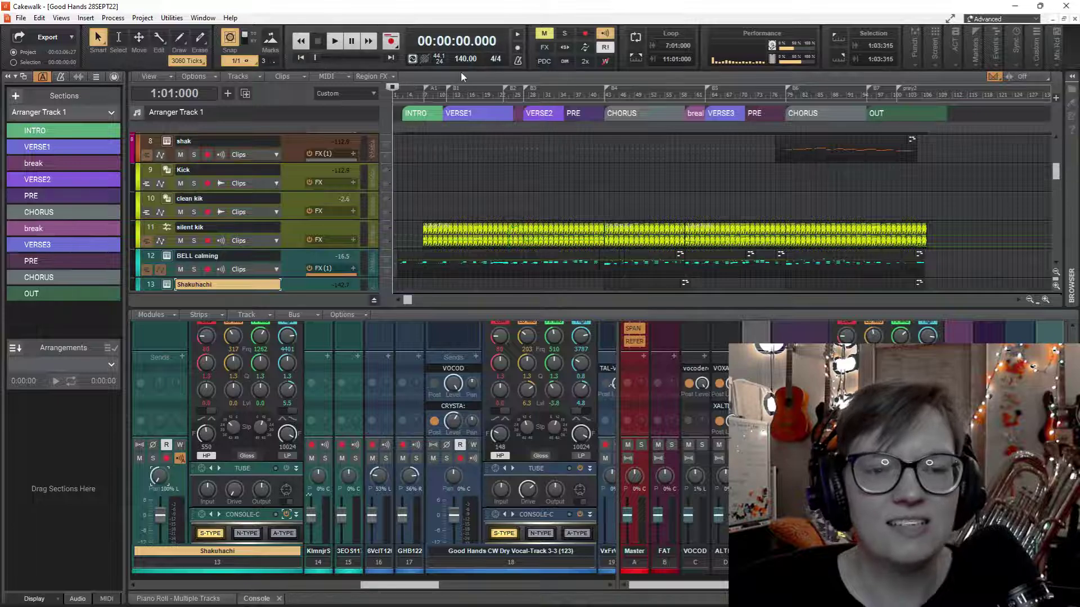
key("space")
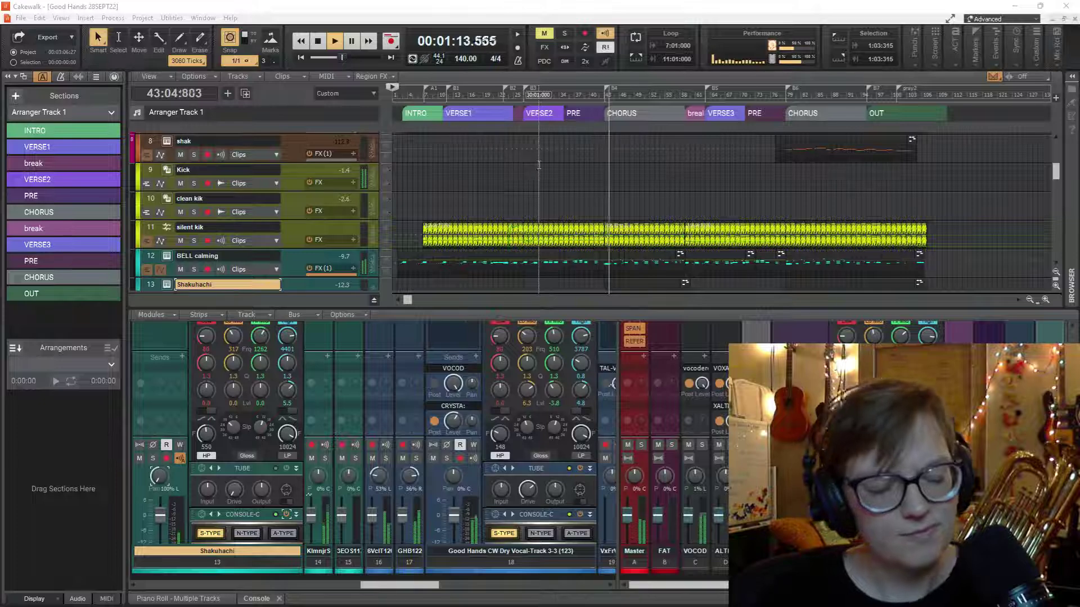
Continue playback from 59:01:000 at the break after the first CHORUS, and stop.
scroll(542, 157, "down", 5)
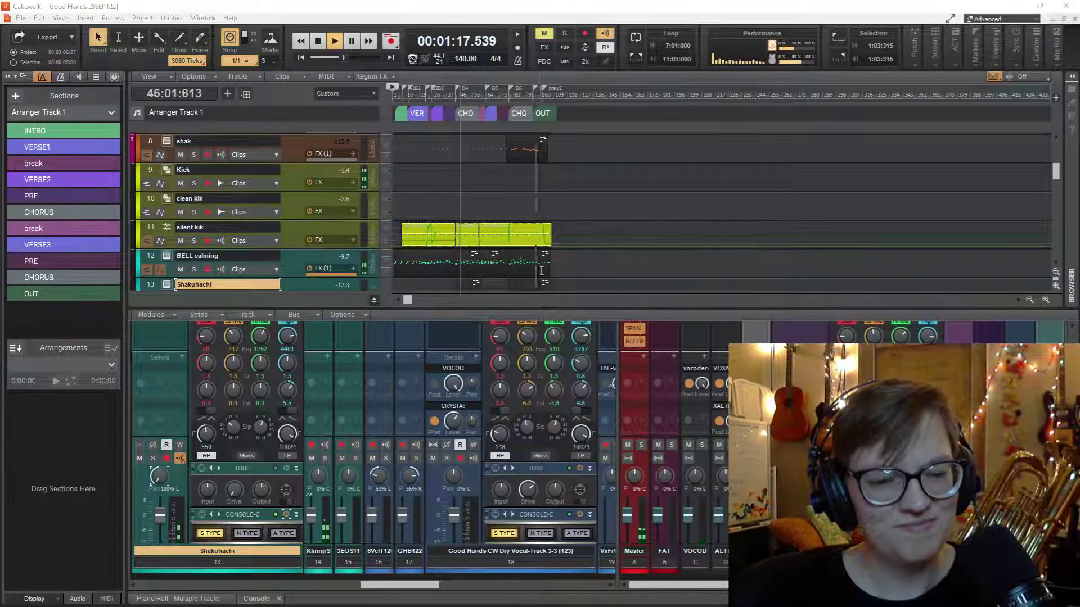
left_click(479, 186)
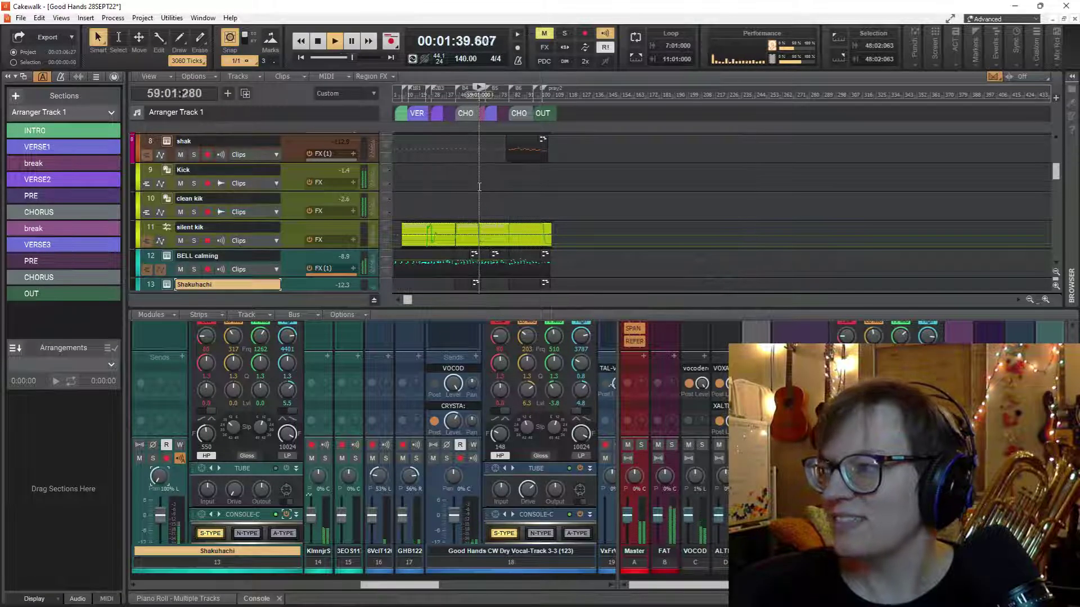
key("space")
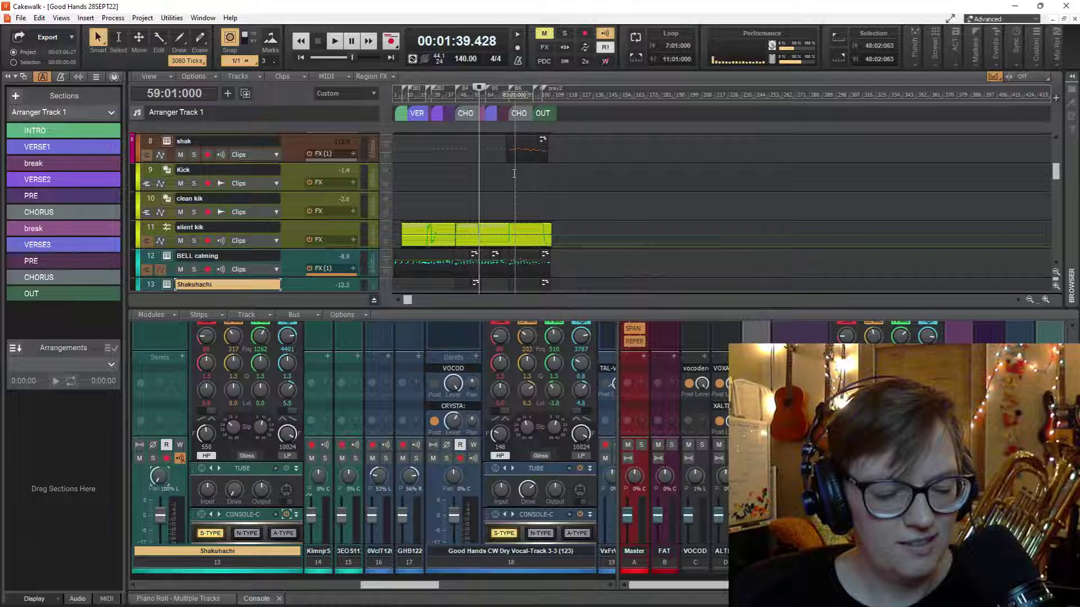
Select the whole song and extend the time selection slightly to the end of the OUT section.
key("ctrl+a")
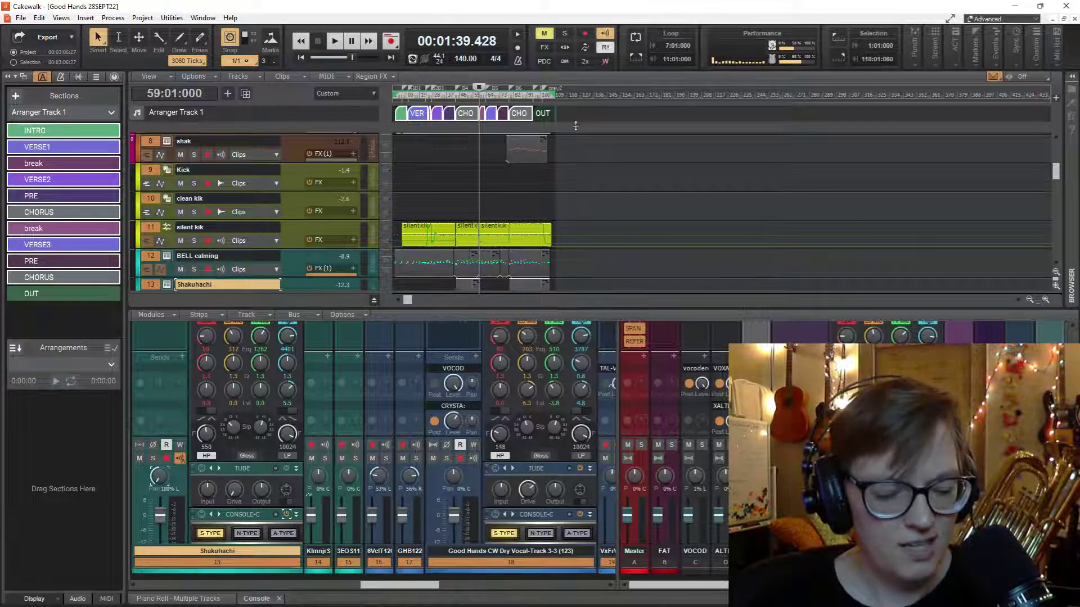
scroll(576, 125, "up", 6)
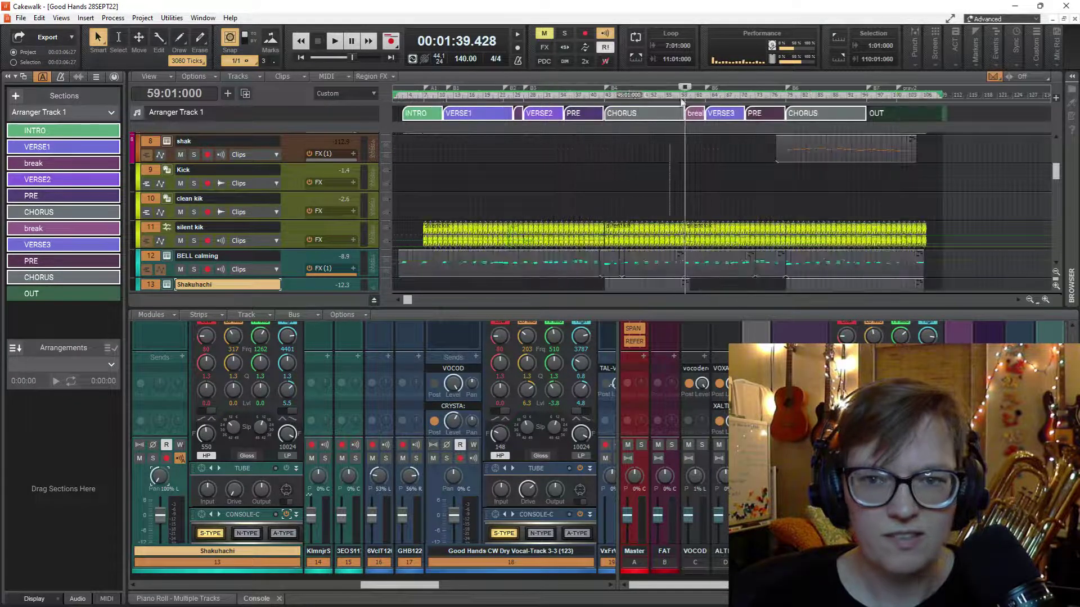
scroll(810, 148, "right", 3)
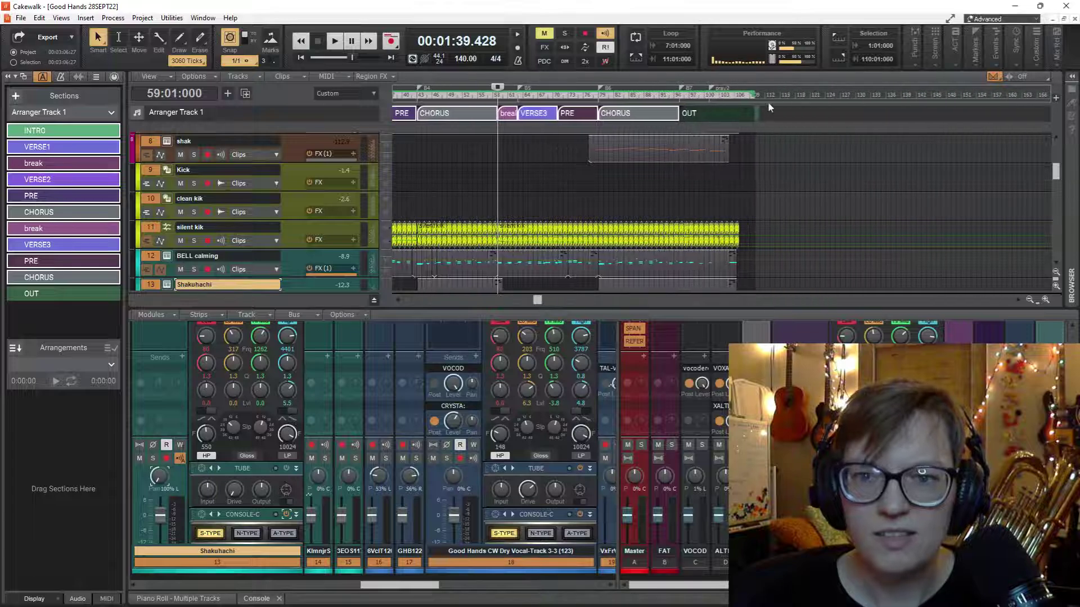
left_click_drag(754, 93, 759, 94)
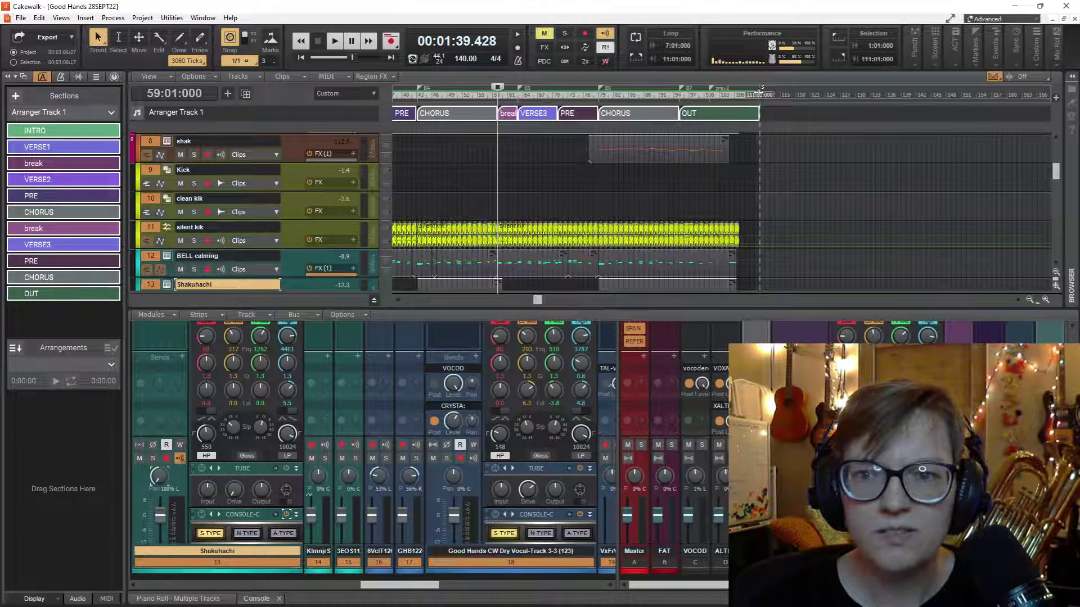
Start an audio export of the entire mix as a stereo Wave file with a bit depth of 24 Bit.
left_click(21, 18)
mouse_move(51, 143)
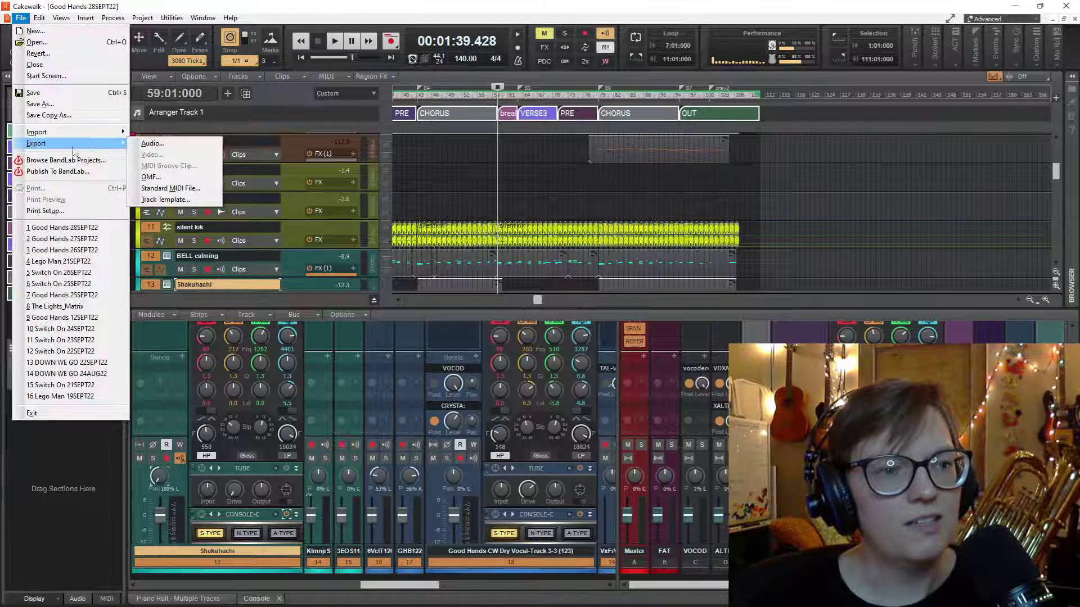
left_click(163, 142)
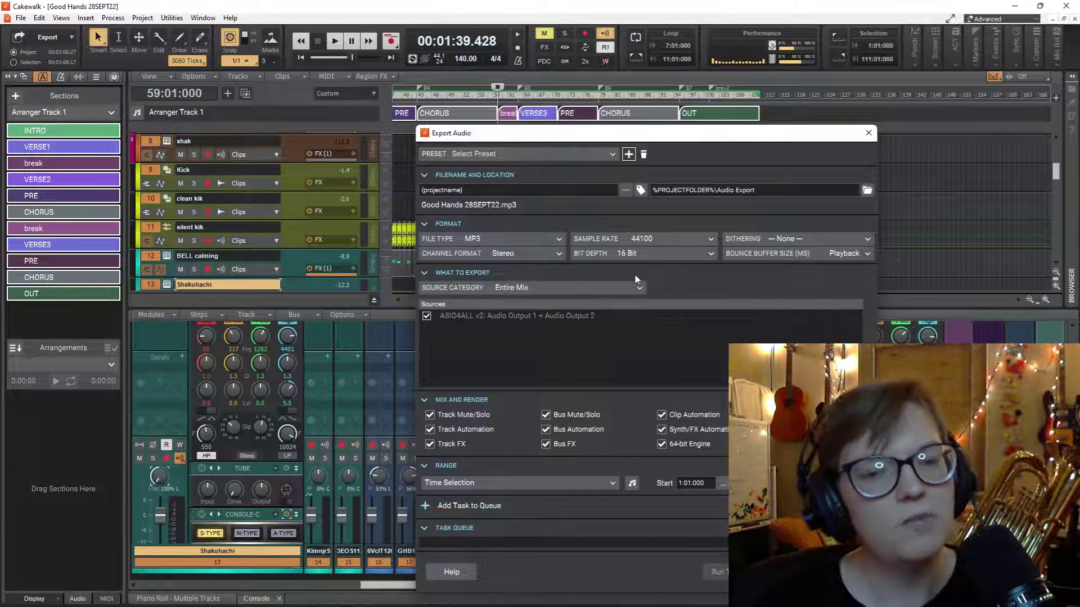
left_click(538, 252)
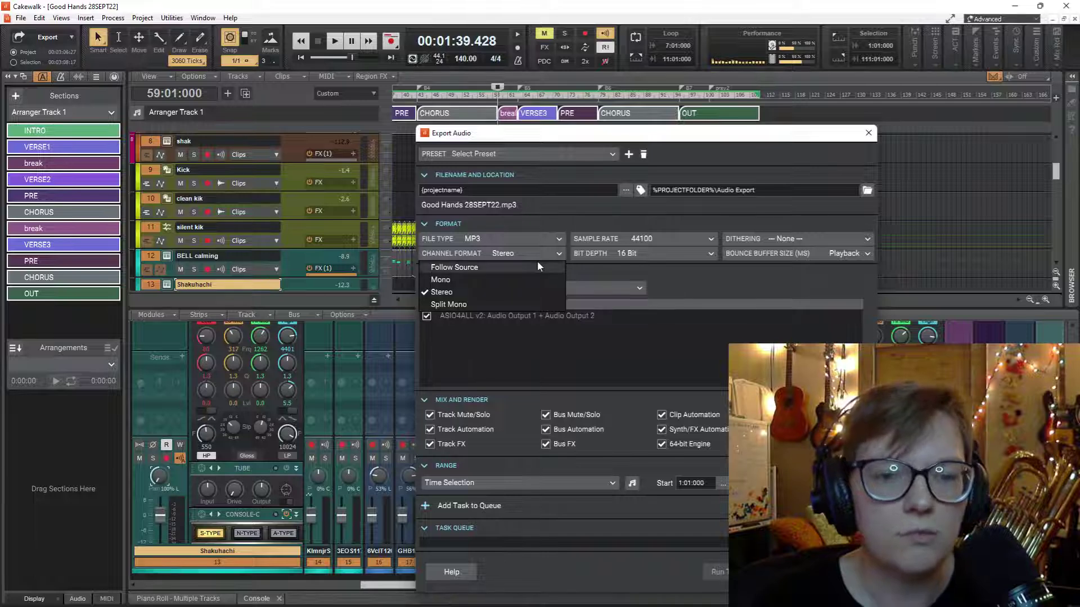
left_click(540, 239)
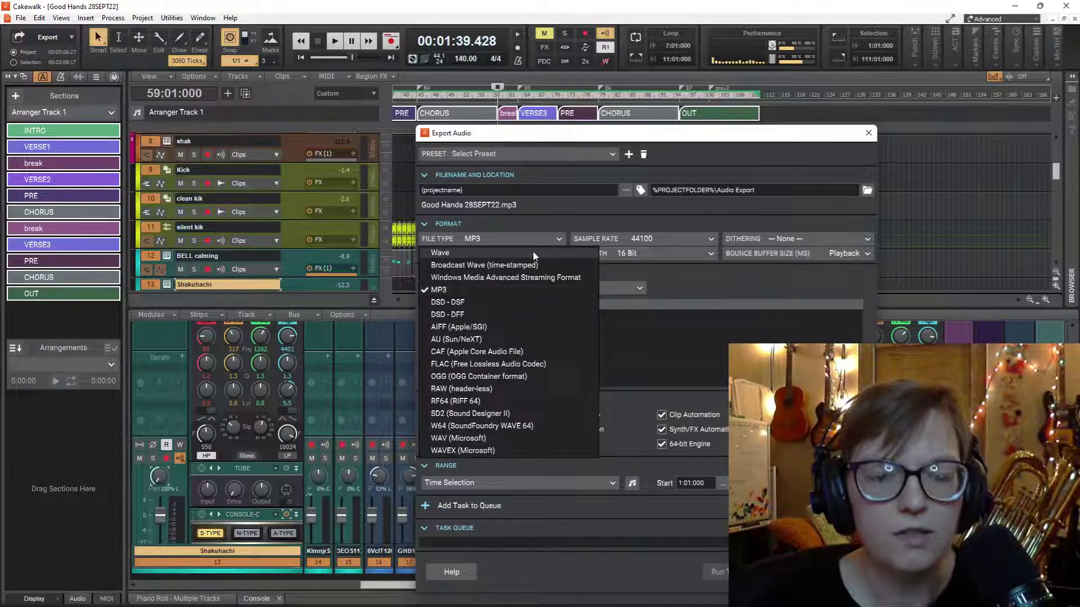
left_click(530, 251)
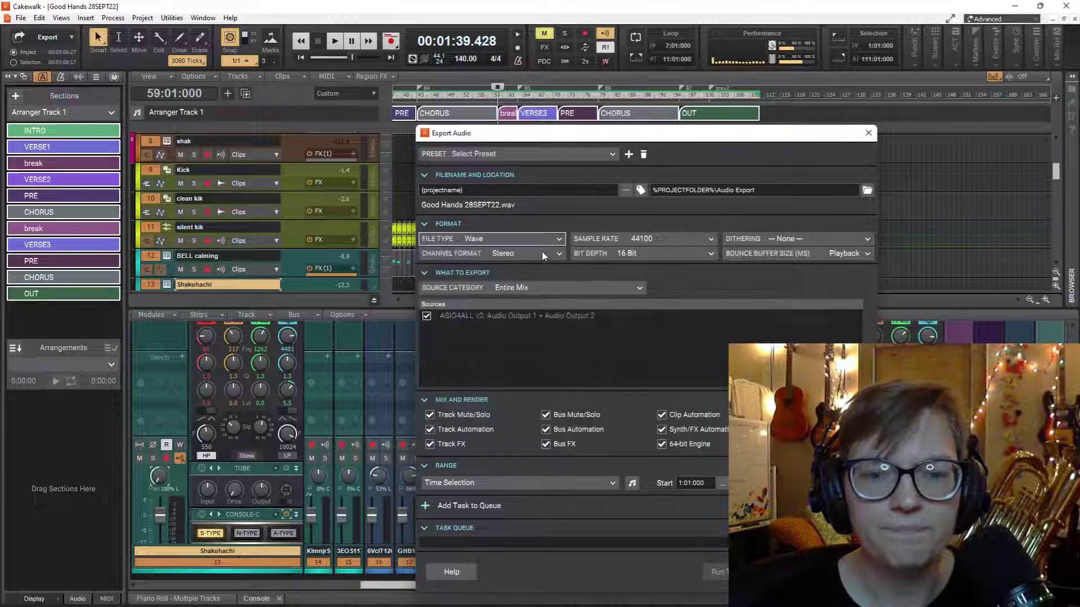
left_click(613, 254)
left_click(613, 279)
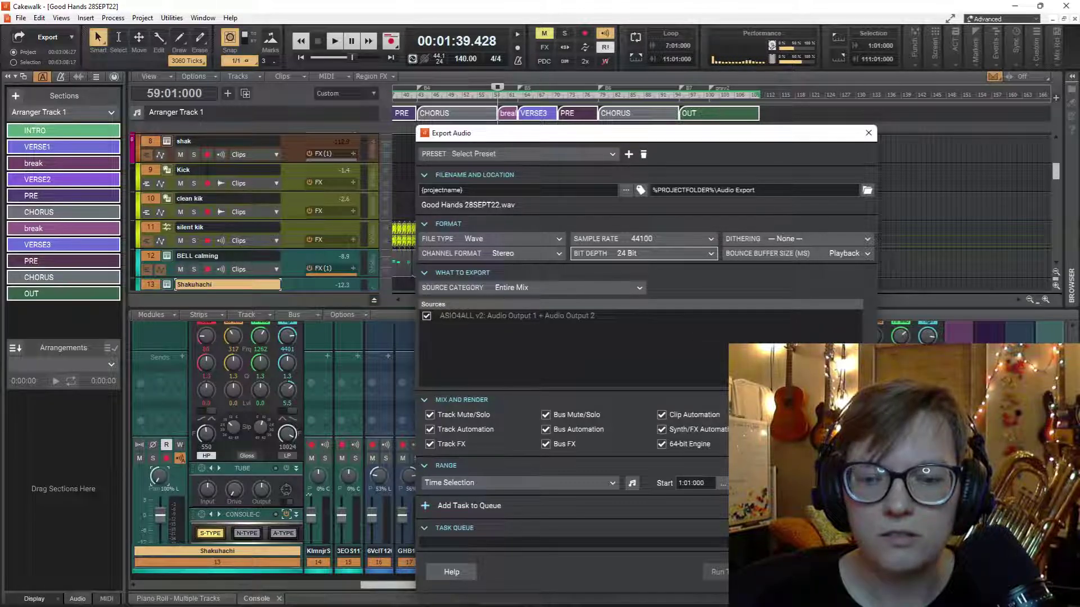
key("Return")
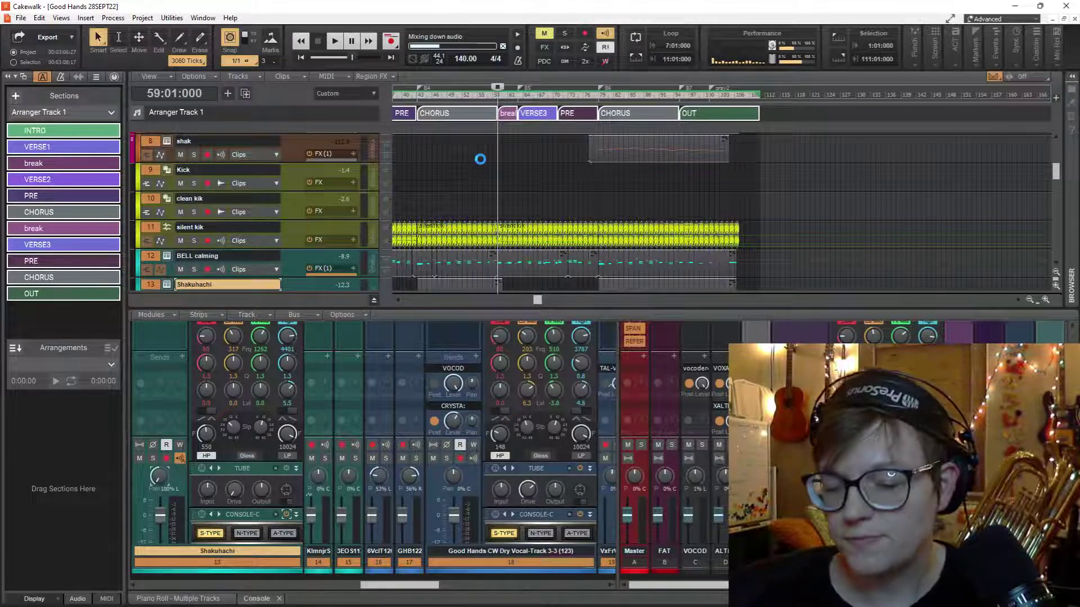
Cancel the render, discard the partially rendered audio and unmute both channels of the Audio Output.
left_click(504, 46)
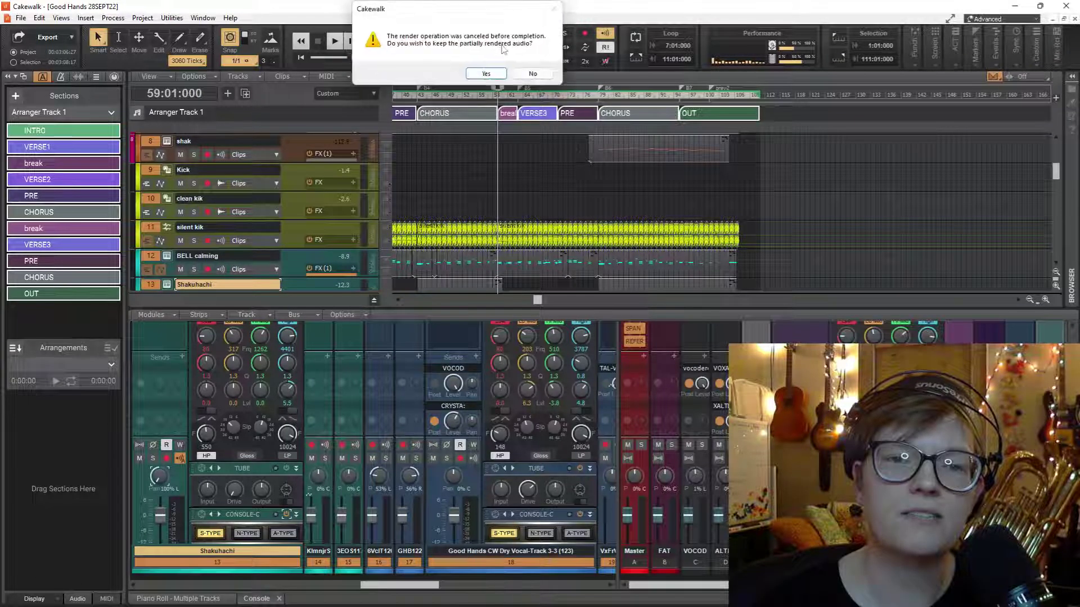
left_click(522, 73)
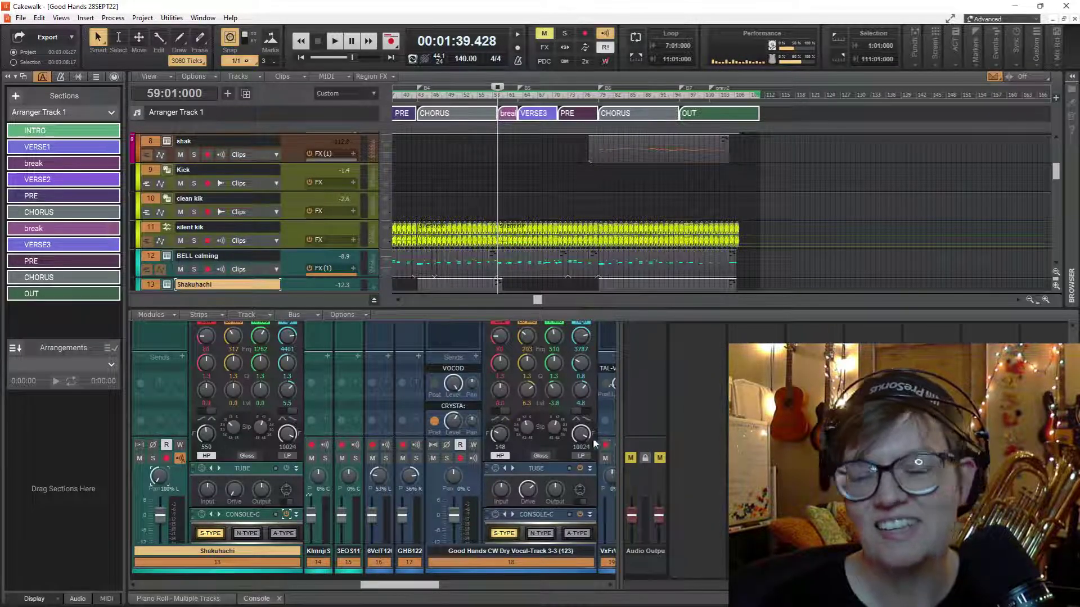
left_click(660, 458)
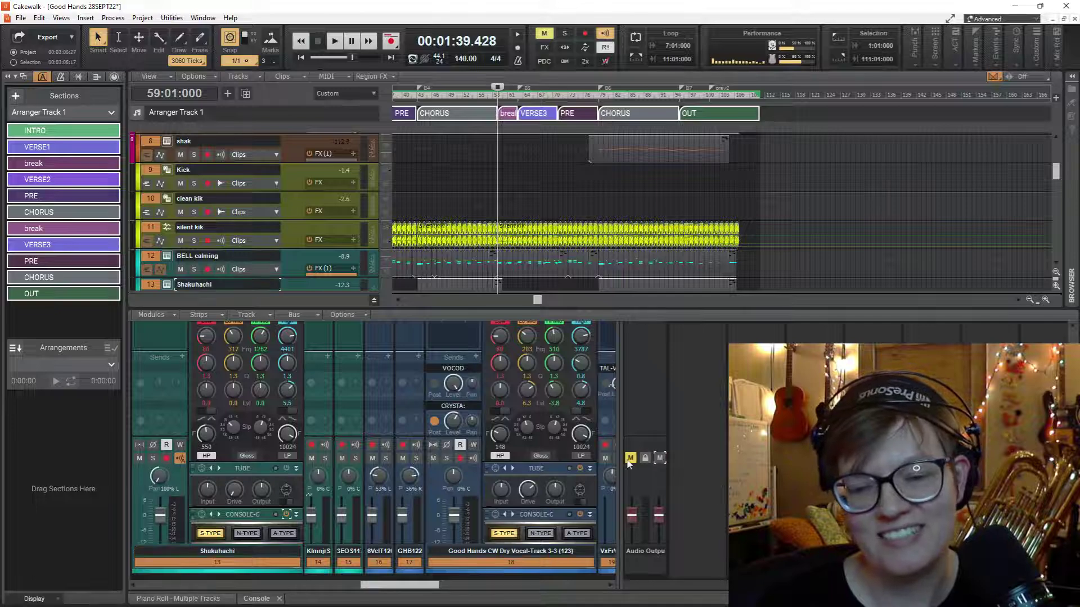
left_click(630, 458)
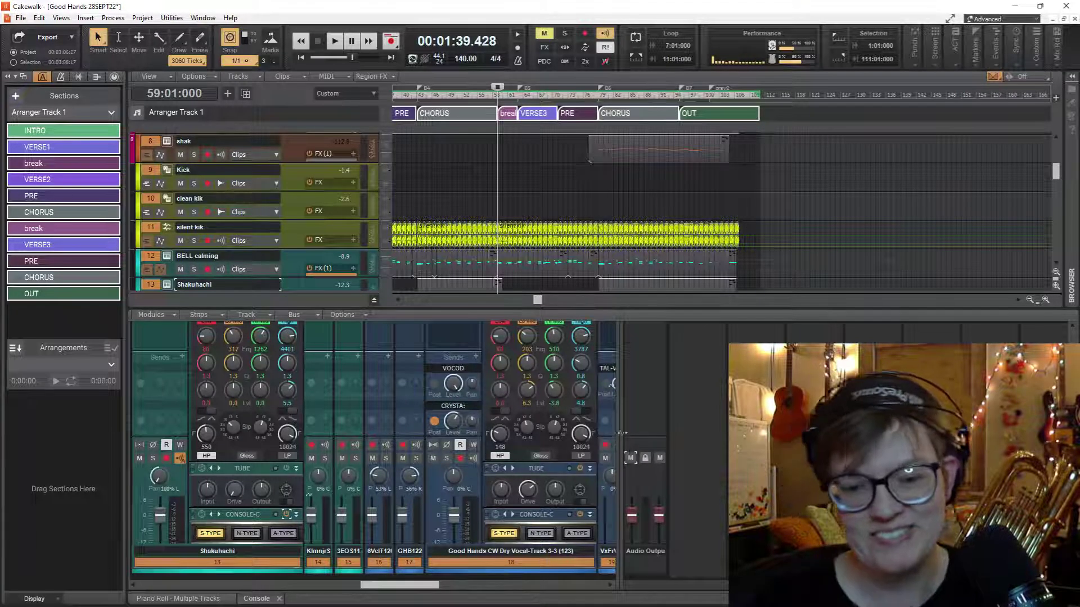
left_click(620, 433)
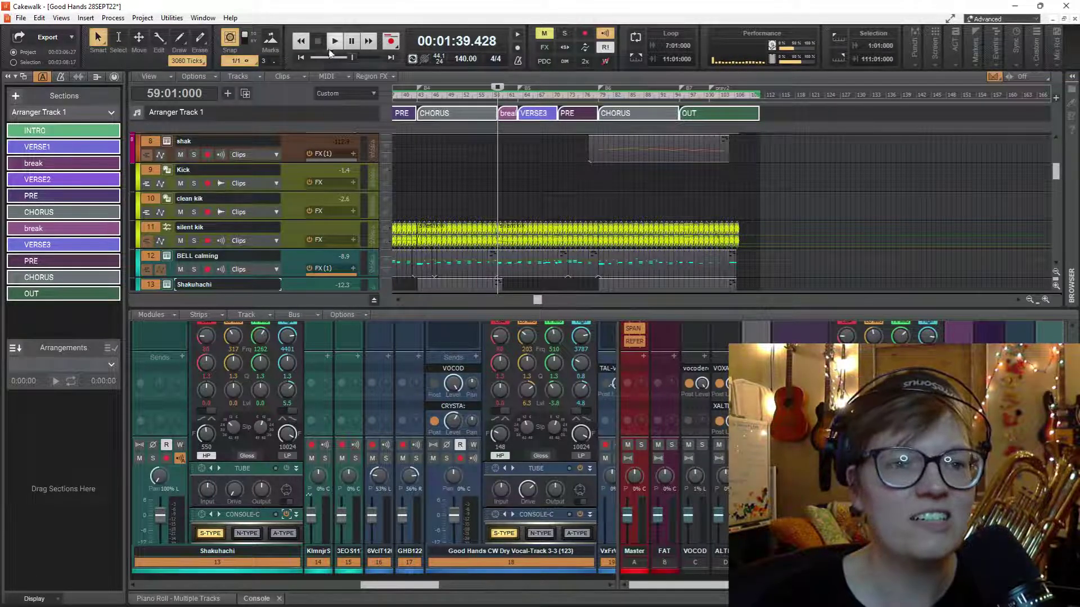
Run the audio export of the entire mix again with the same Wave settings.
left_click(21, 18)
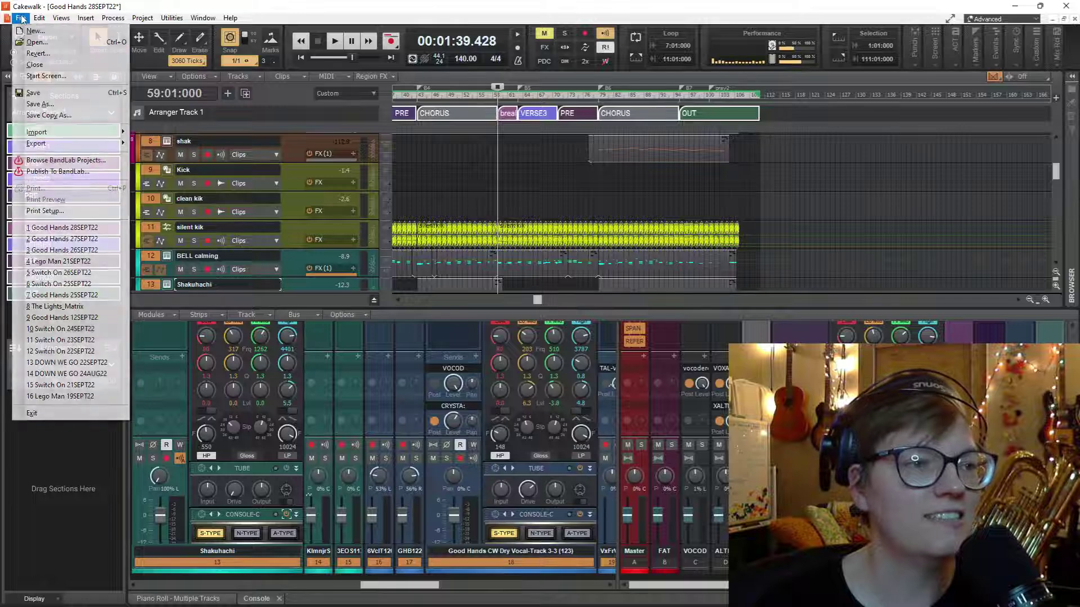
mouse_move(56, 141)
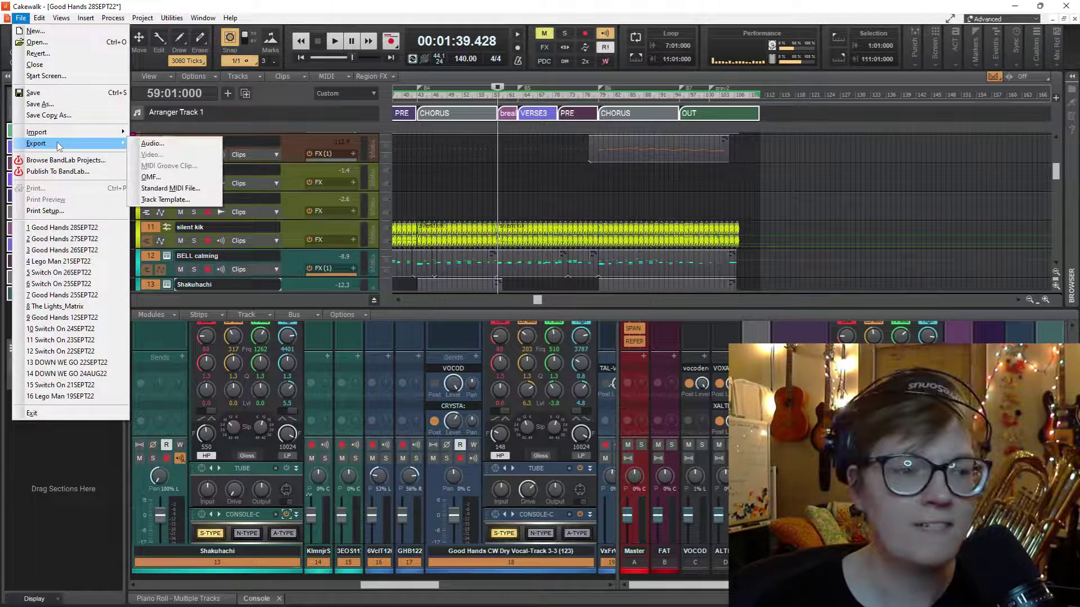
left_click(160, 144)
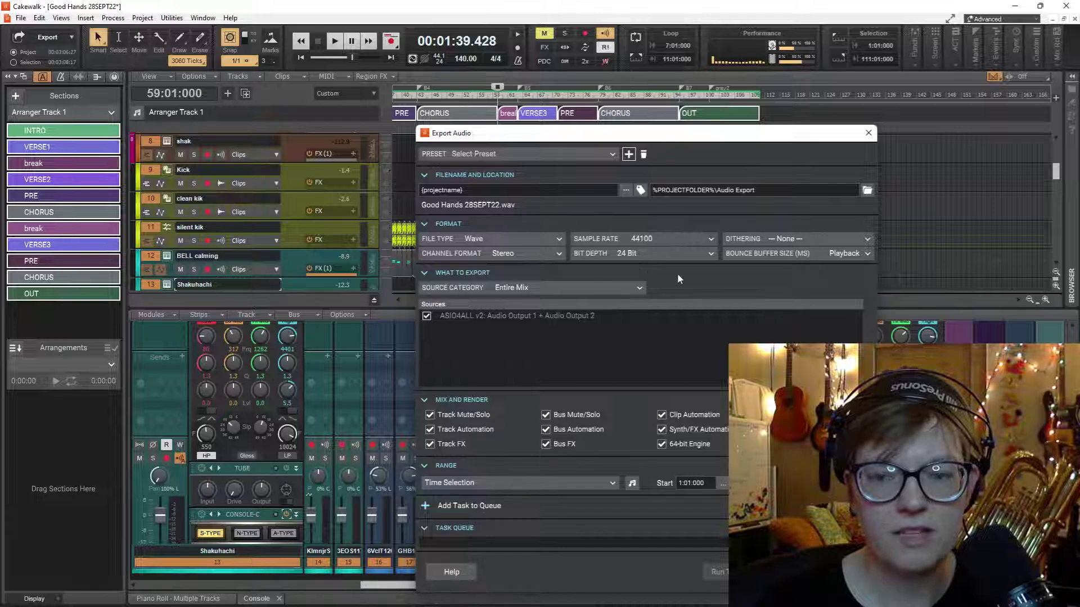
key("Escape")
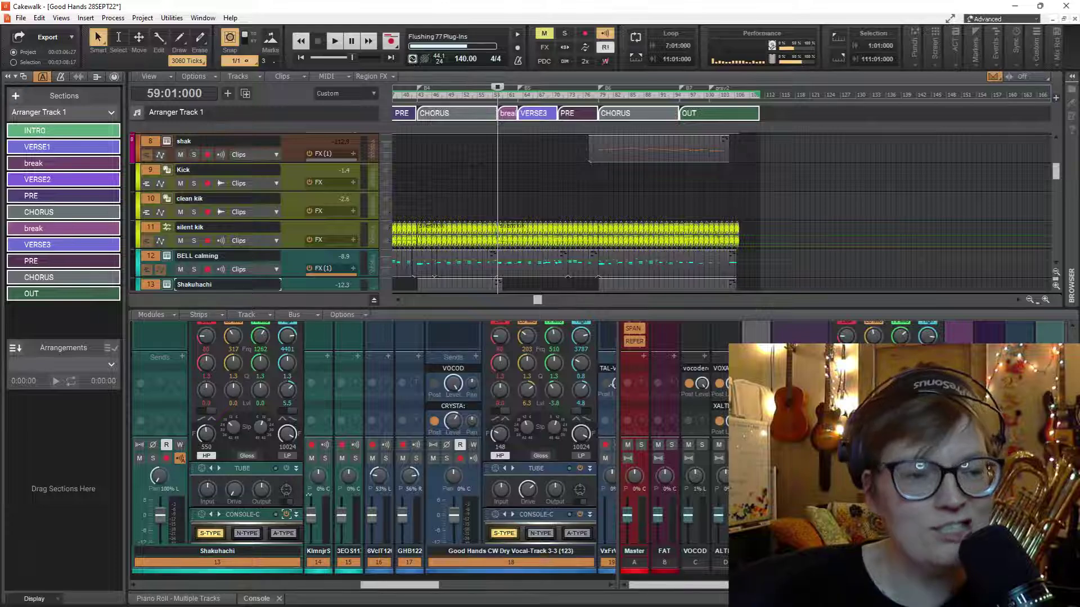
Relaunch Cakewalk from the desktop and open a File Explorer window, moving it off to the other screen.
key("super+d")
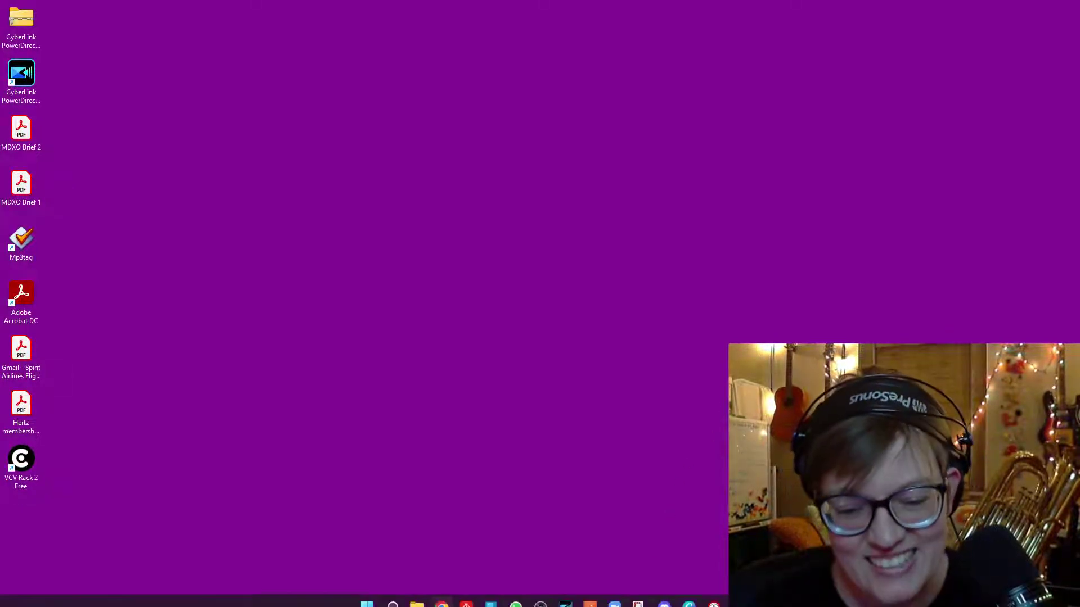
left_click(595, 596)
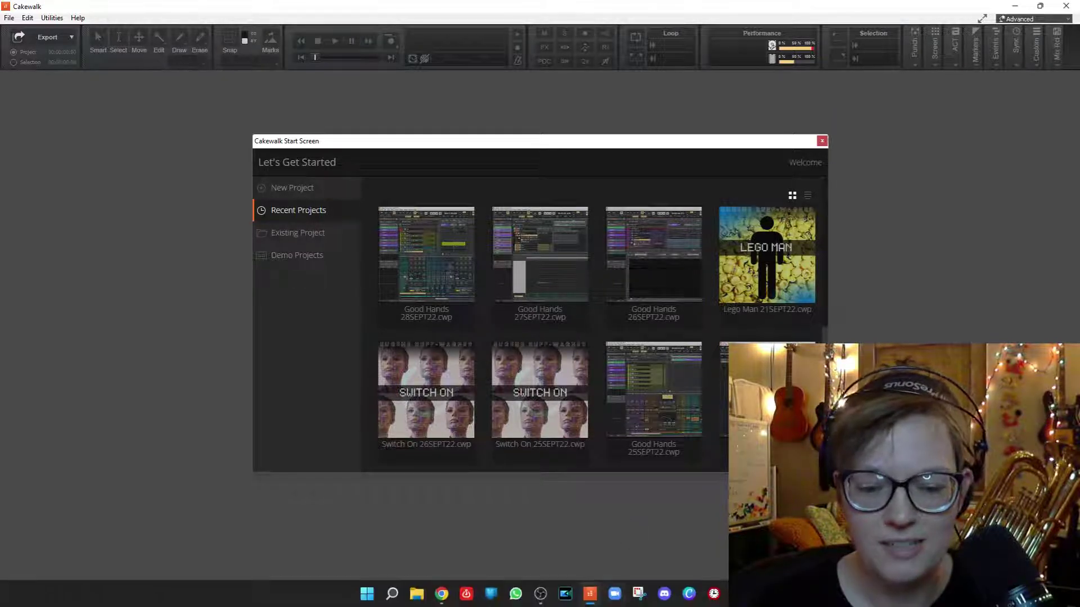
left_click(416, 593)
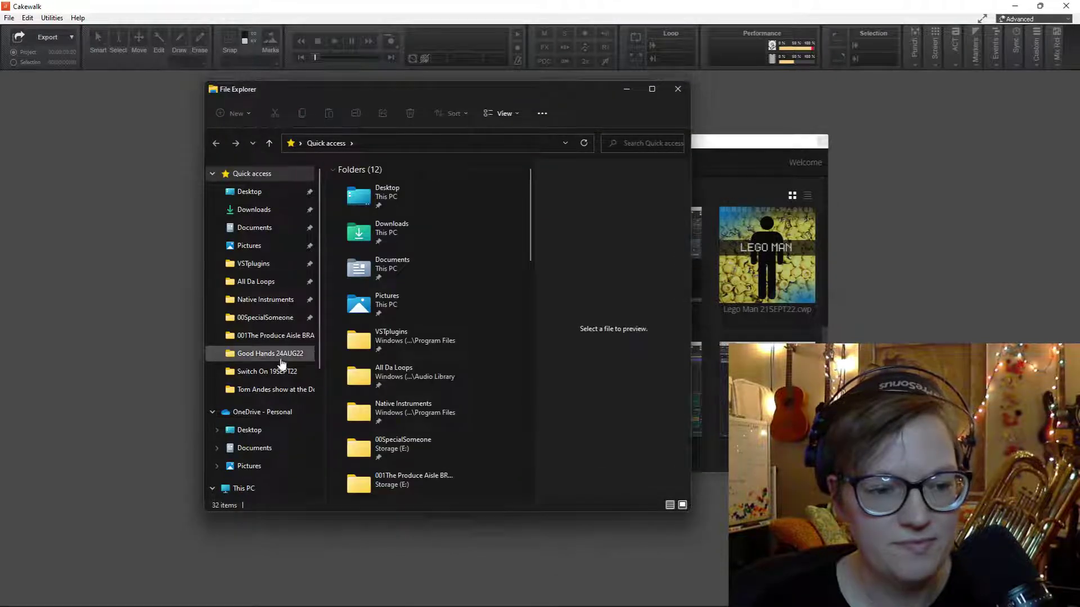
left_click_drag(349, 86, 1079, 84)
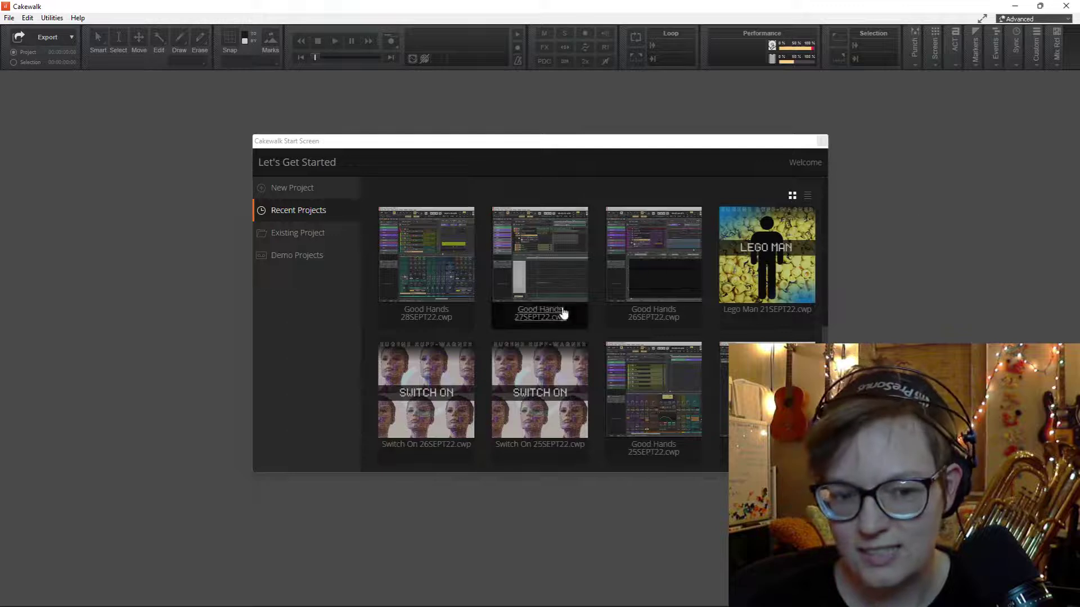
Reopen the recent project Good Hands 28SEPT22.cwp and set the playback position to 16:01:000 in VERSE1.
left_click(431, 280)
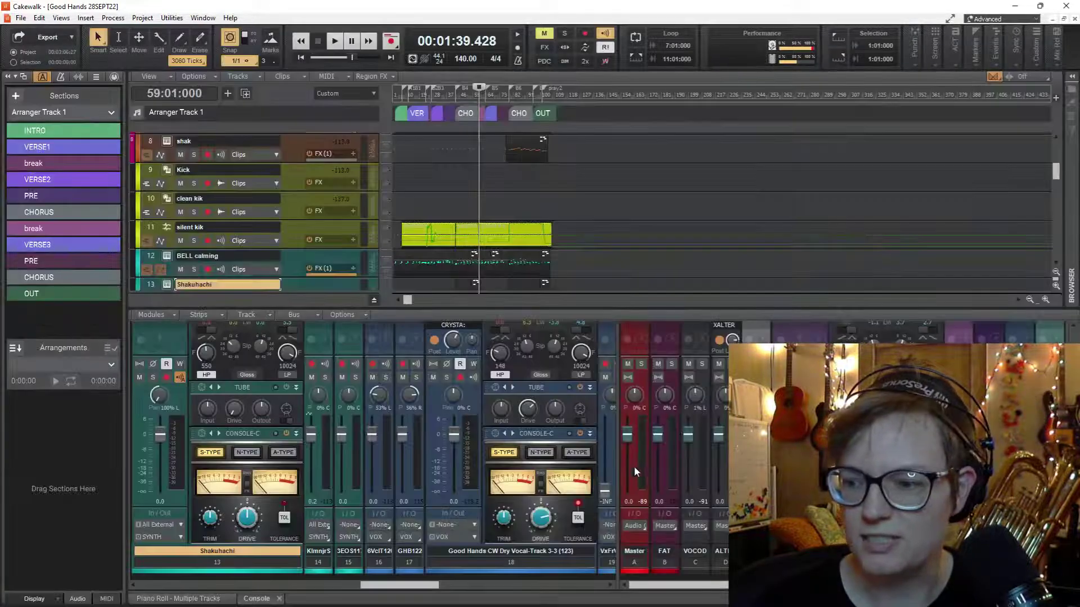
mouse_move(448, 603)
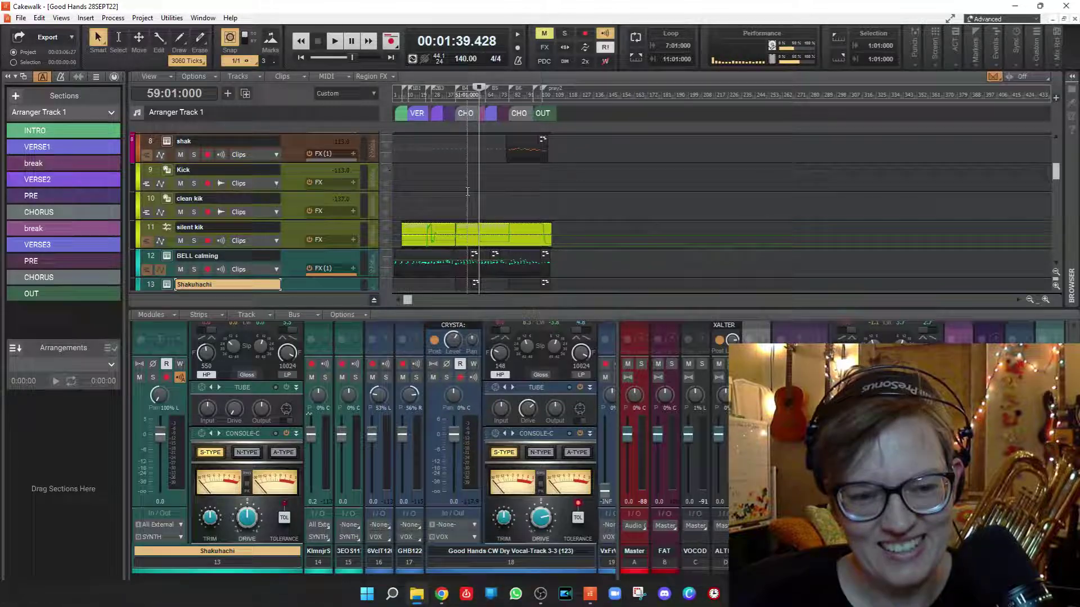
left_click(414, 186)
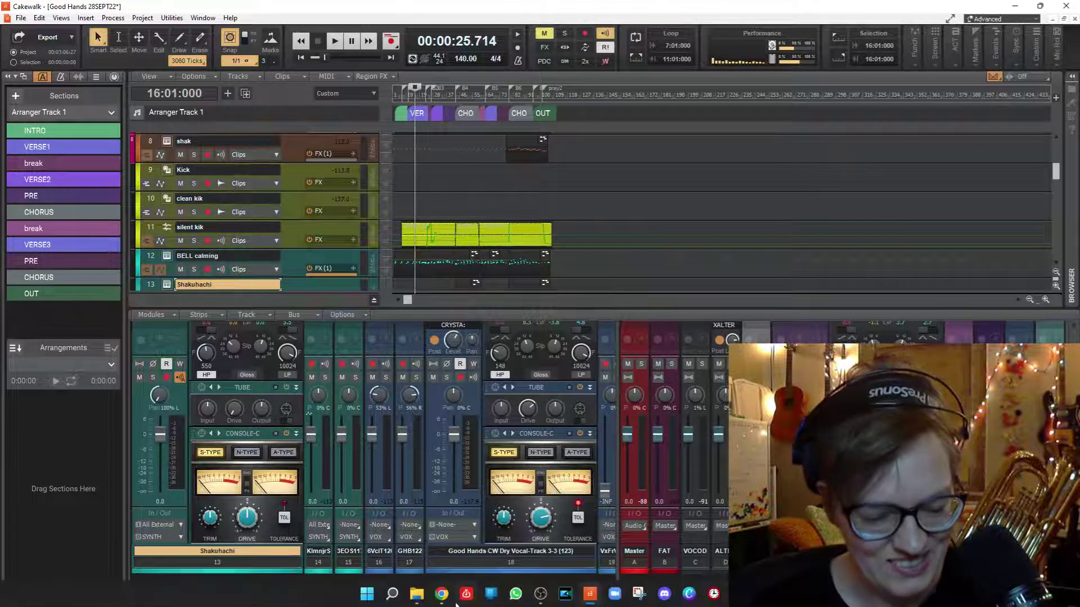
Upload the exported Good Hands 28SEPT22 mix through the BandLab app, maximize its track page and play the opening seconds.
left_click(466, 594)
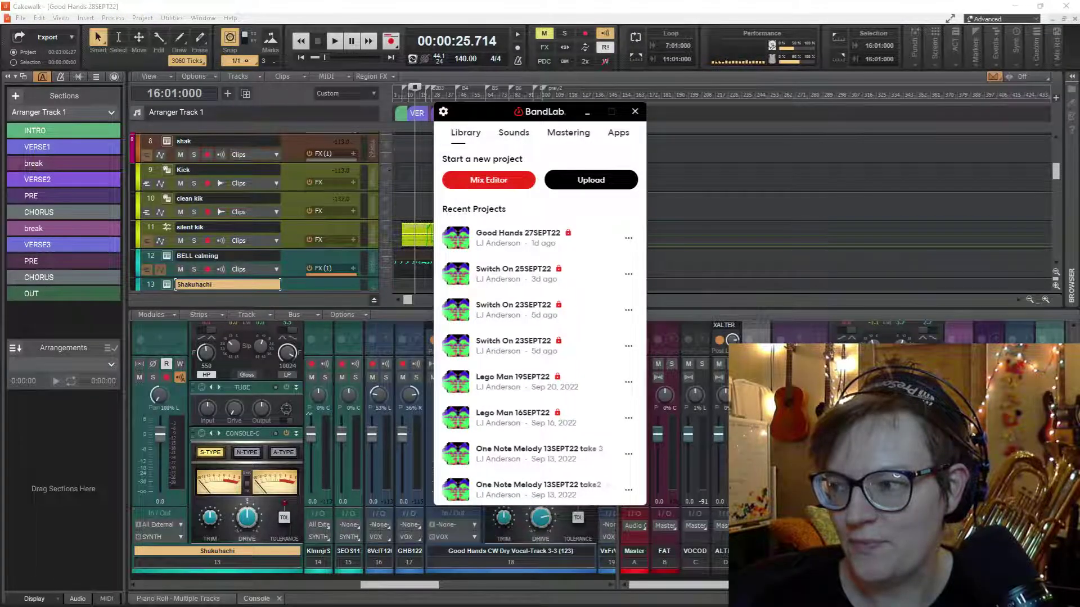
left_click_drag(911, 278, 535, 266)
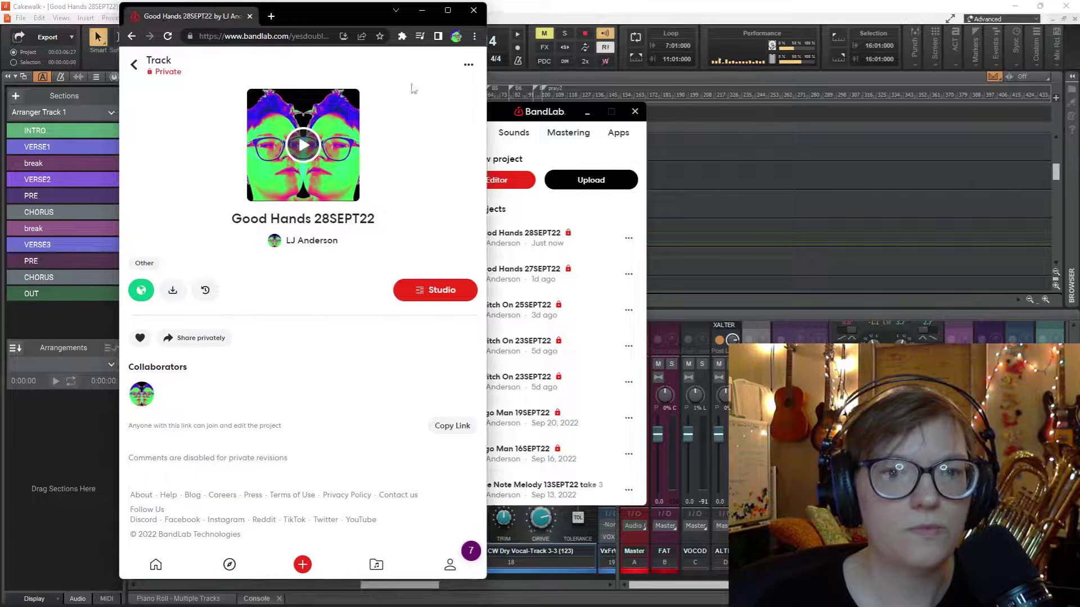
left_click(449, 11)
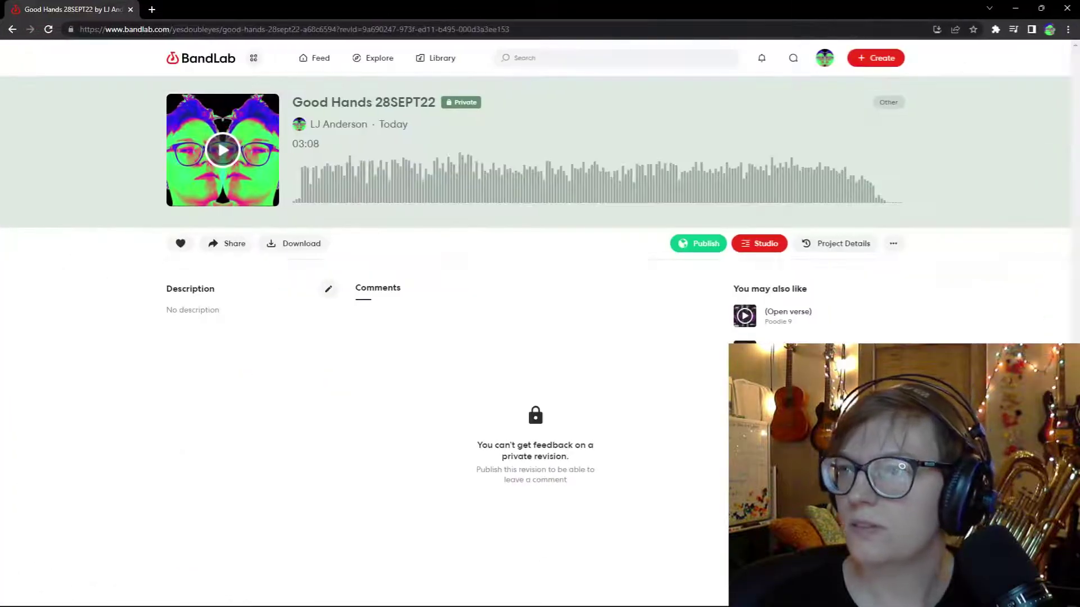
left_click(222, 150)
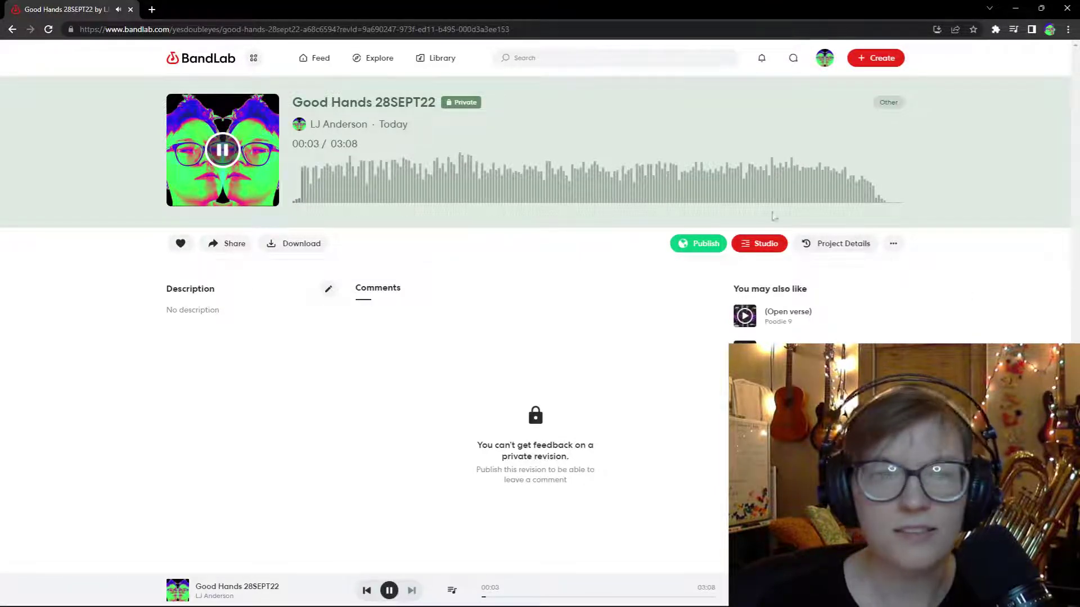
left_click(225, 150)
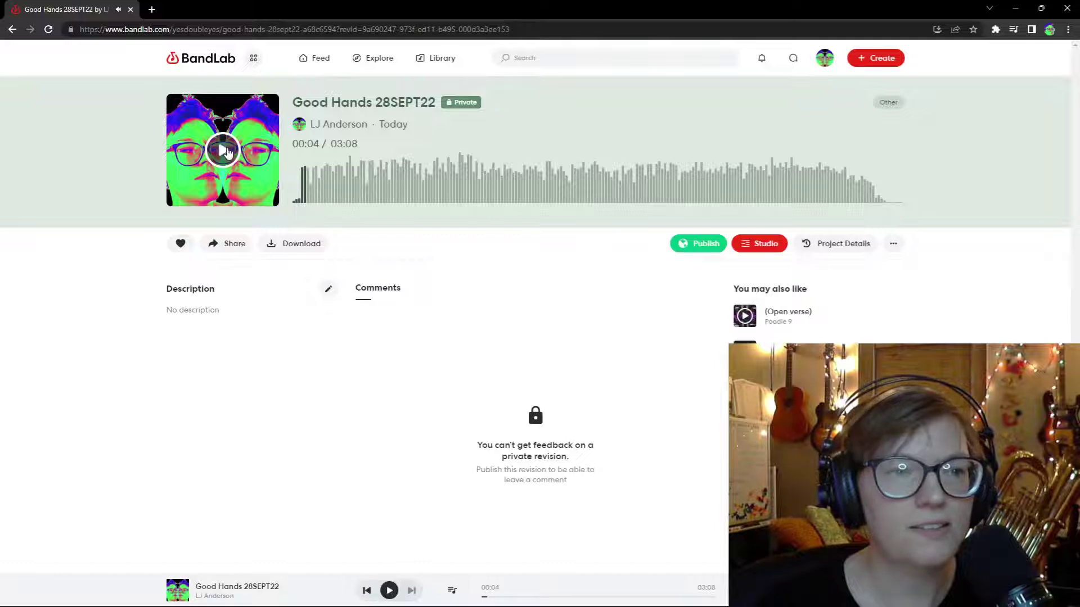
Open BandLab Mastering for Good Hands 28SEPT22, compare the original with the Universal and Tape presets, and apply Universal.
left_click(891, 243)
left_click(846, 288)
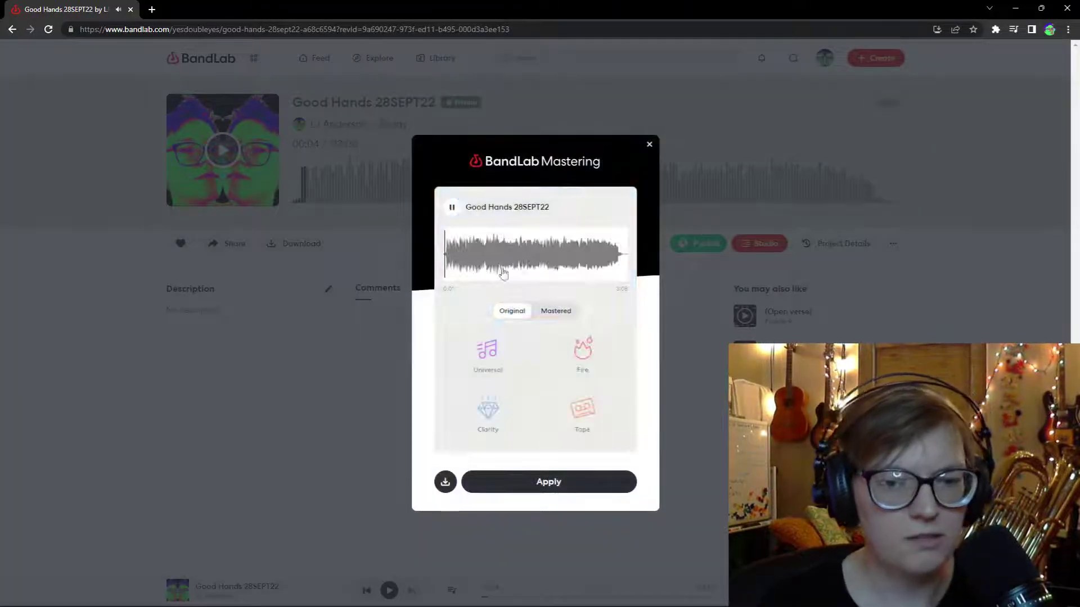
left_click(564, 312)
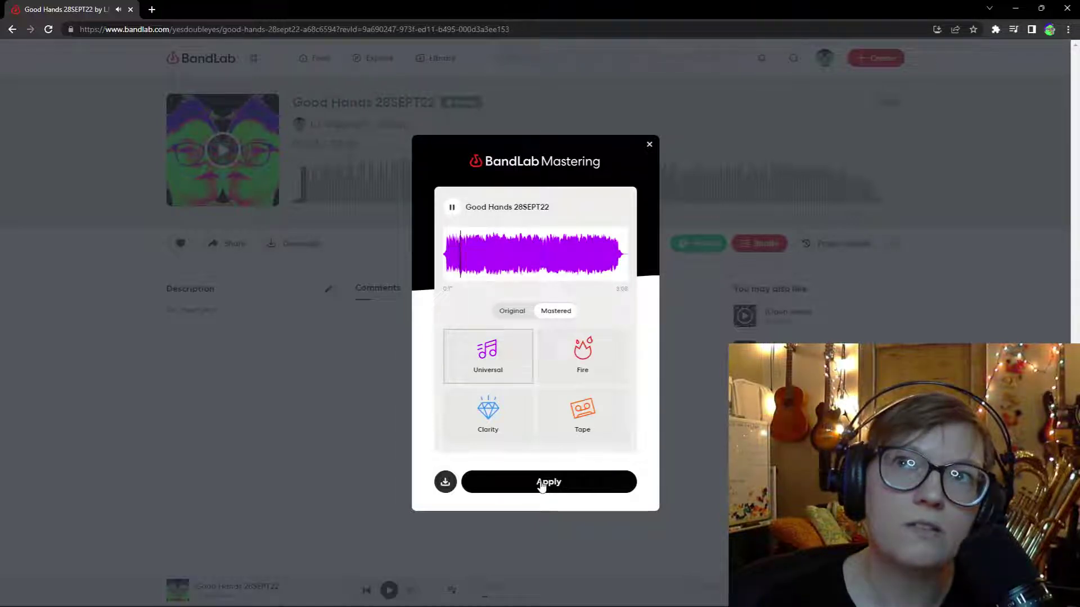
left_click(453, 210)
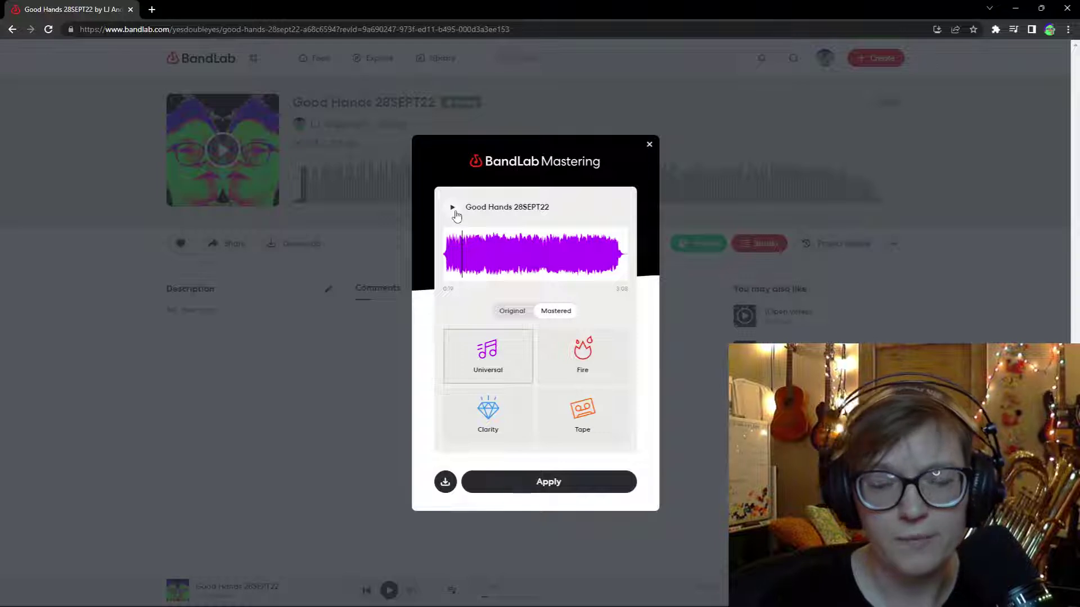
left_click(452, 208)
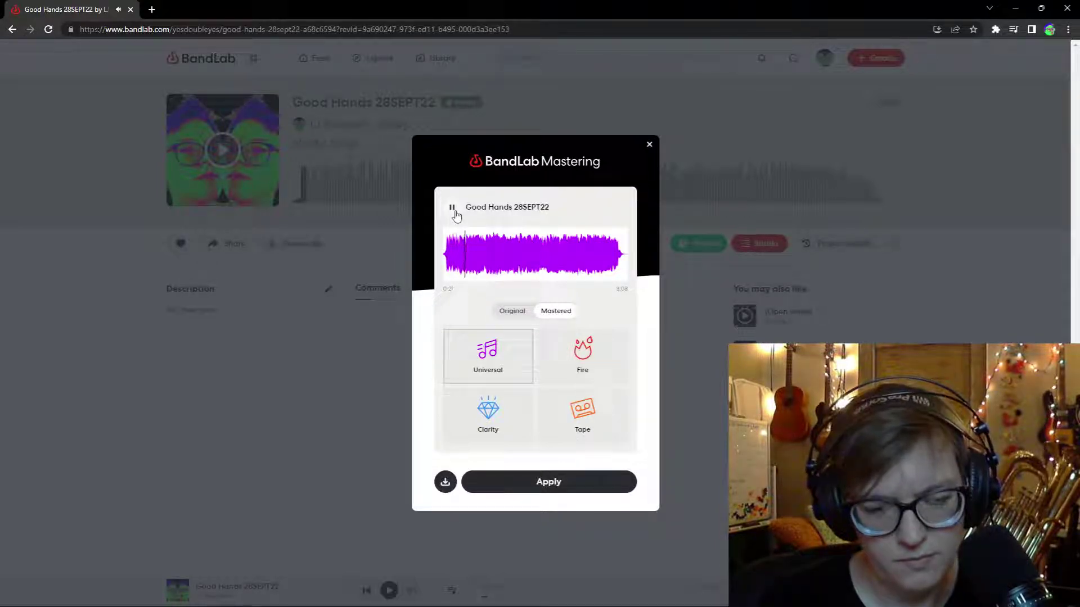
left_click(592, 420)
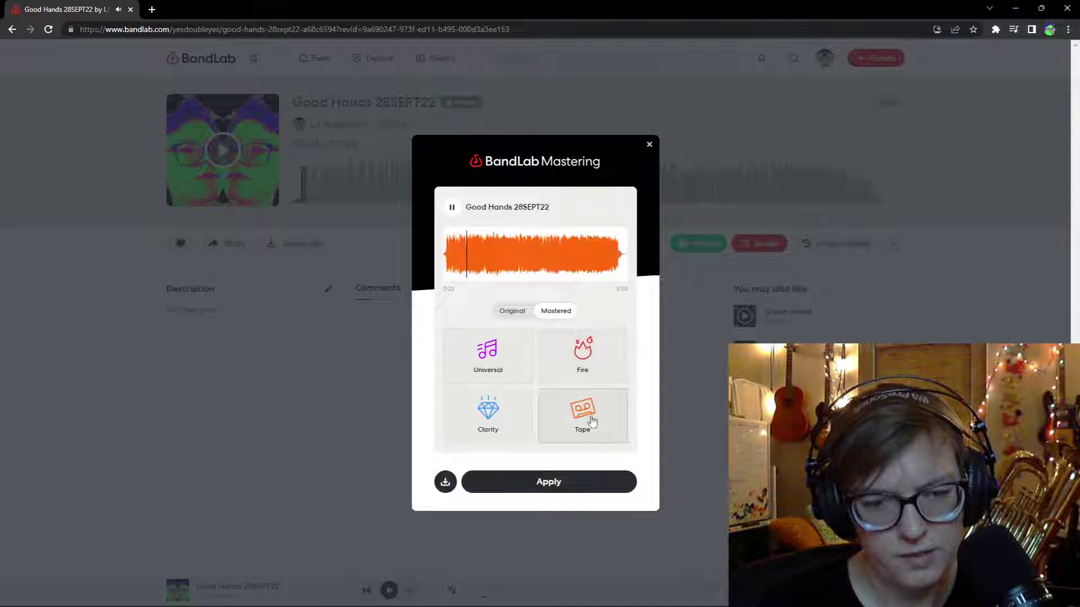
left_click(490, 364)
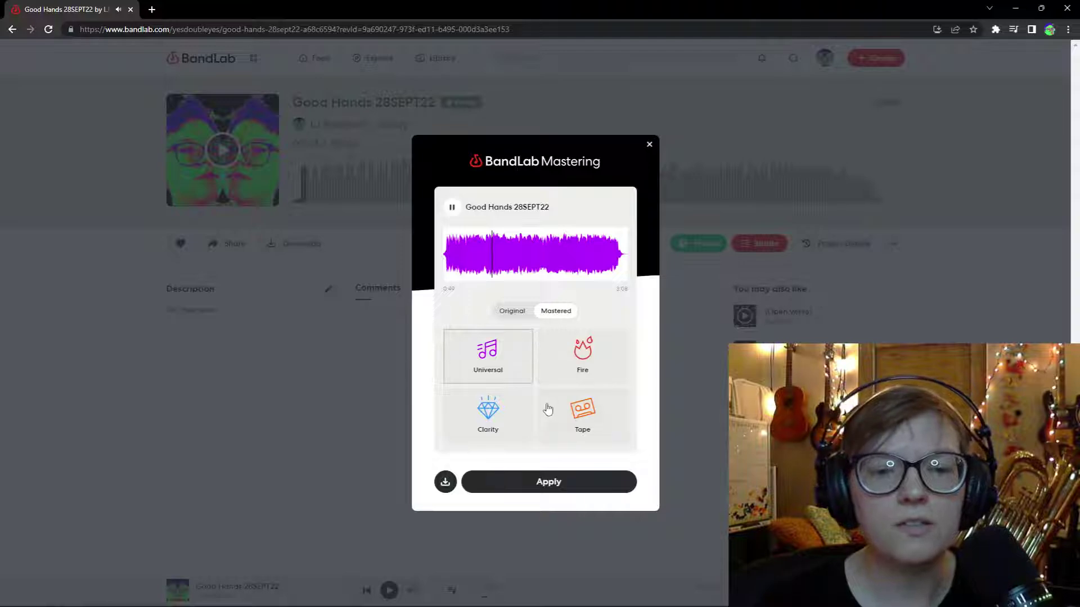
left_click(565, 483)
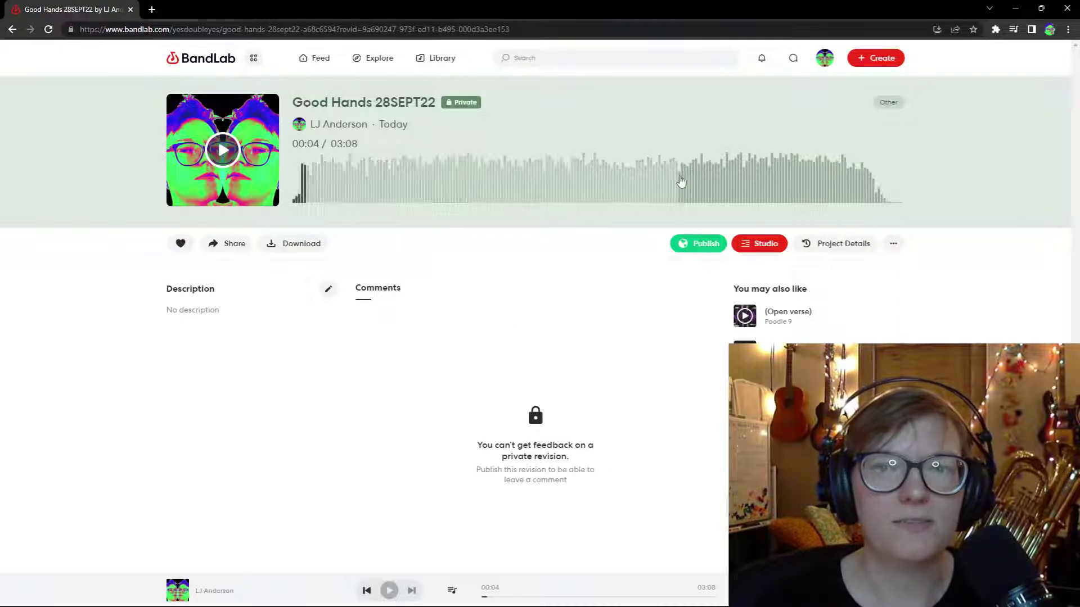
Download the mastered version of Good Hands 28SEPT22 as a 320kbps, 44.1kHz MP3.
left_click(893, 244)
left_click(835, 314)
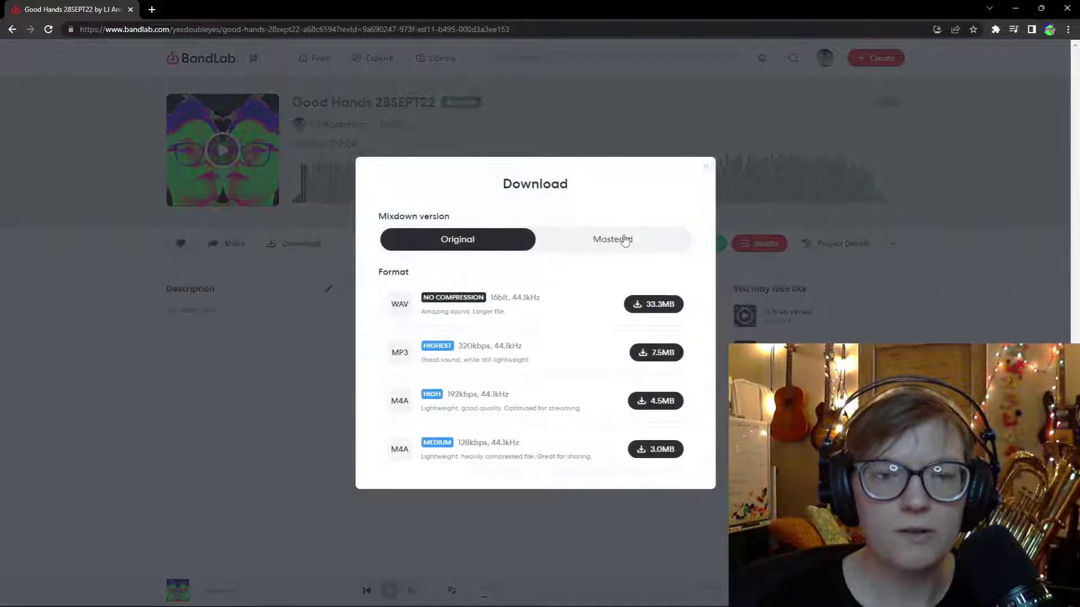
left_click(623, 240)
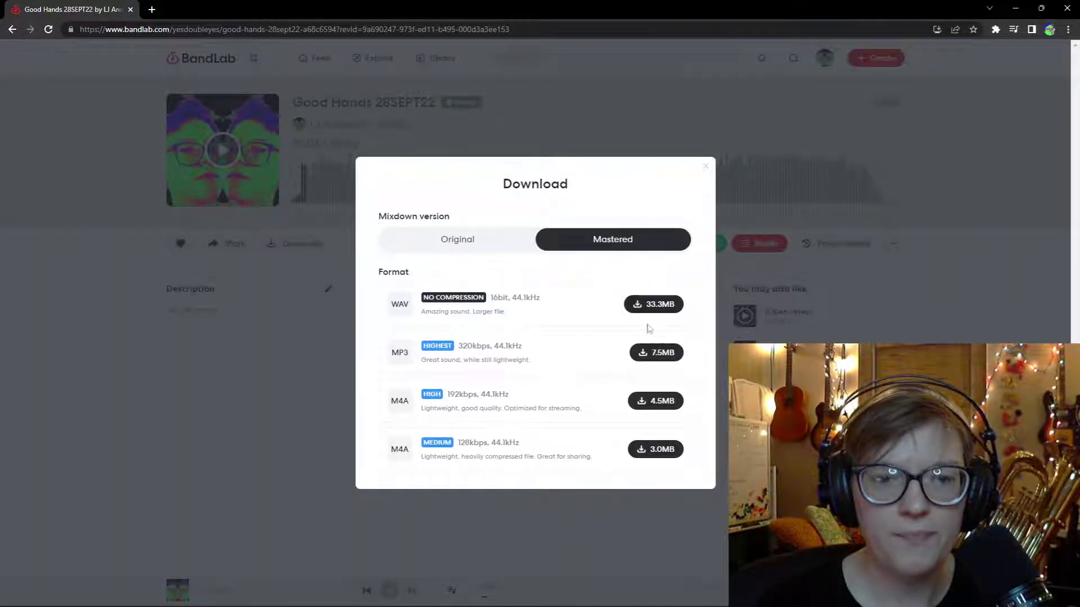
left_click(664, 354)
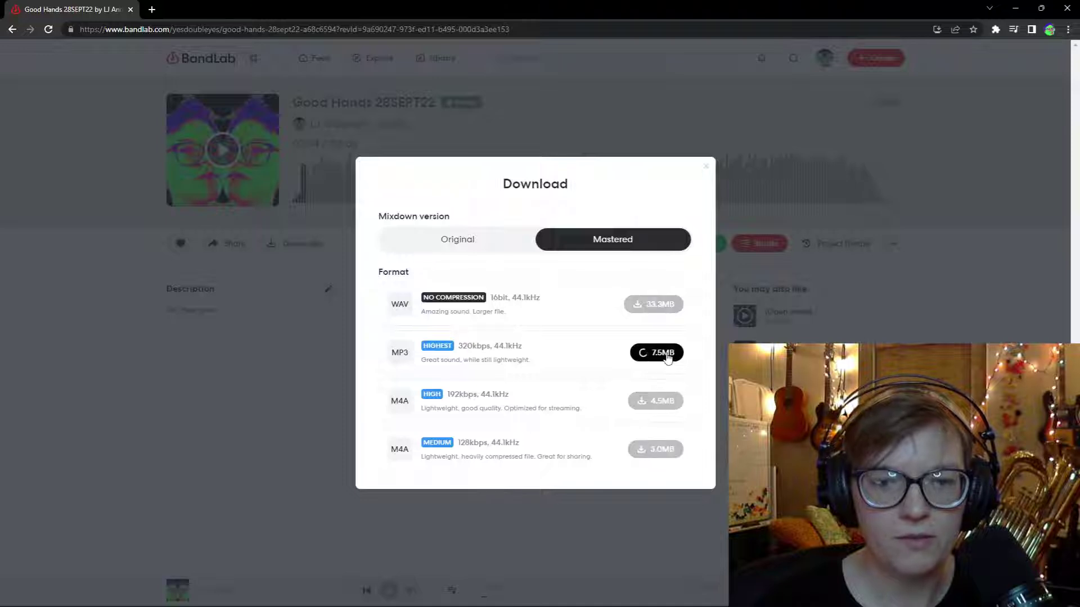
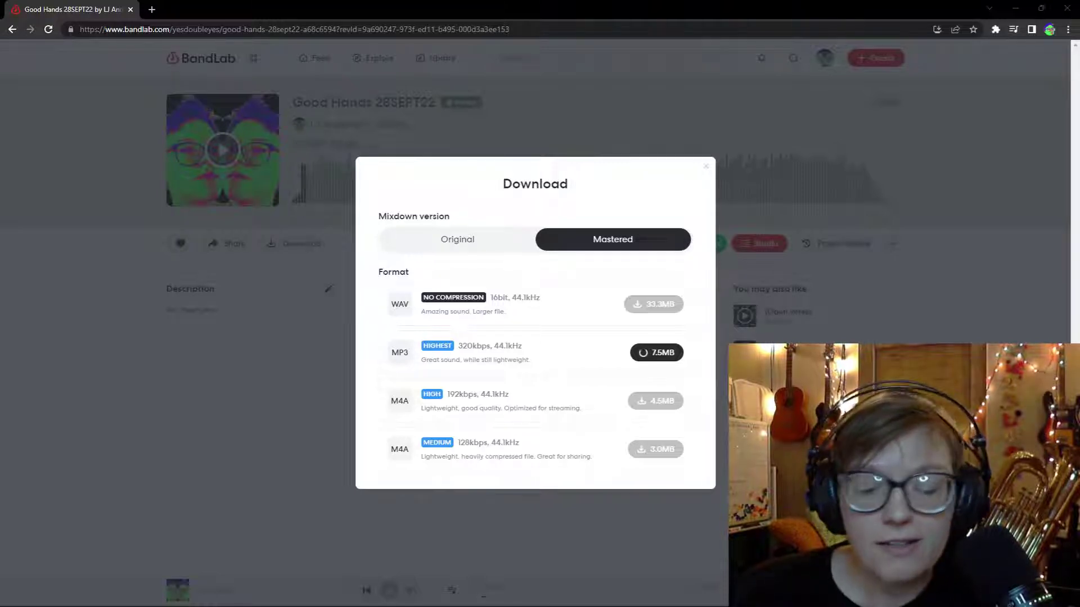
Minimize the browser, close the BandLab window and save the Good Hands 28SEPT22 project in Cakewalk.
mouse_move(347, 601)
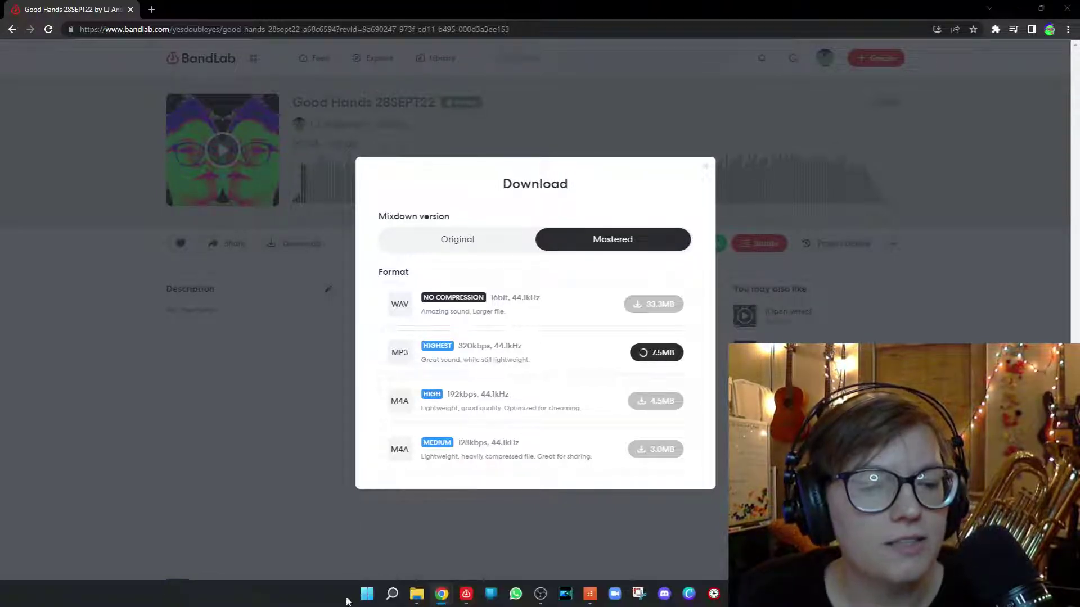
left_click(1017, 12)
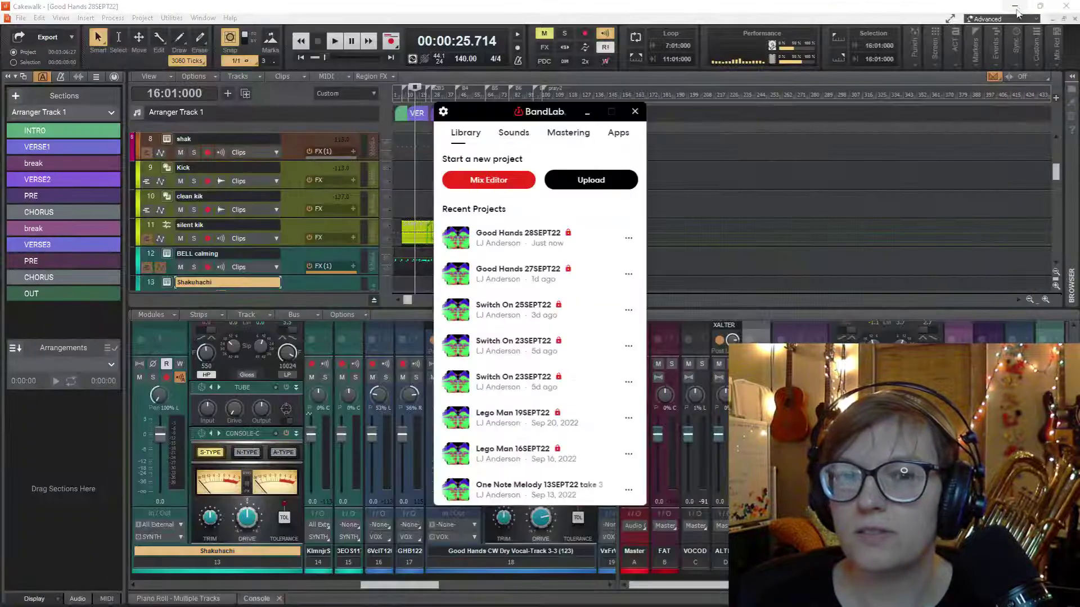
left_click(635, 112)
left_click(21, 19)
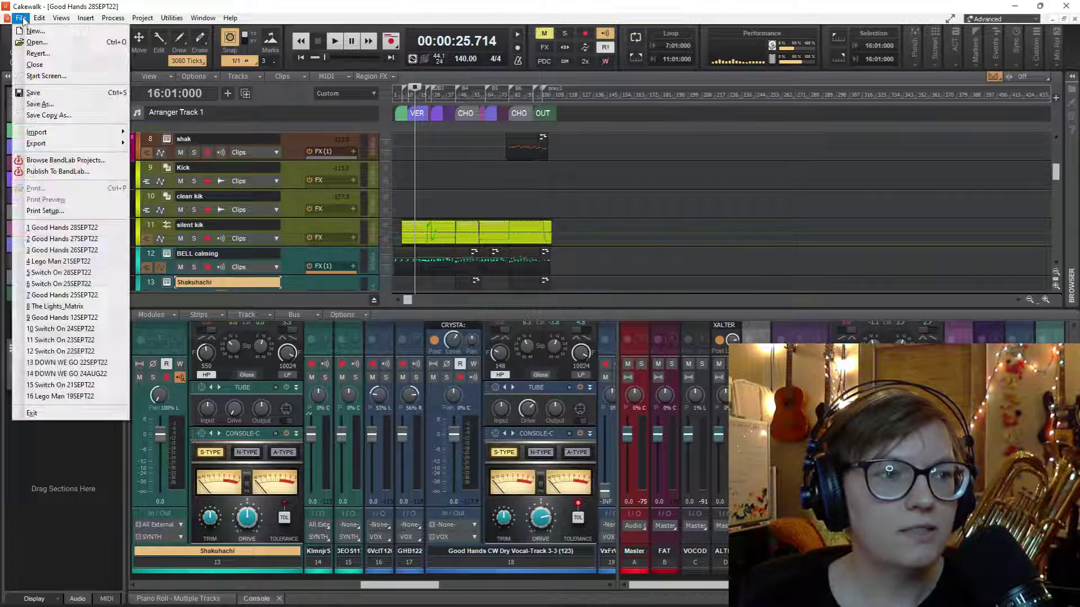
left_click(41, 92)
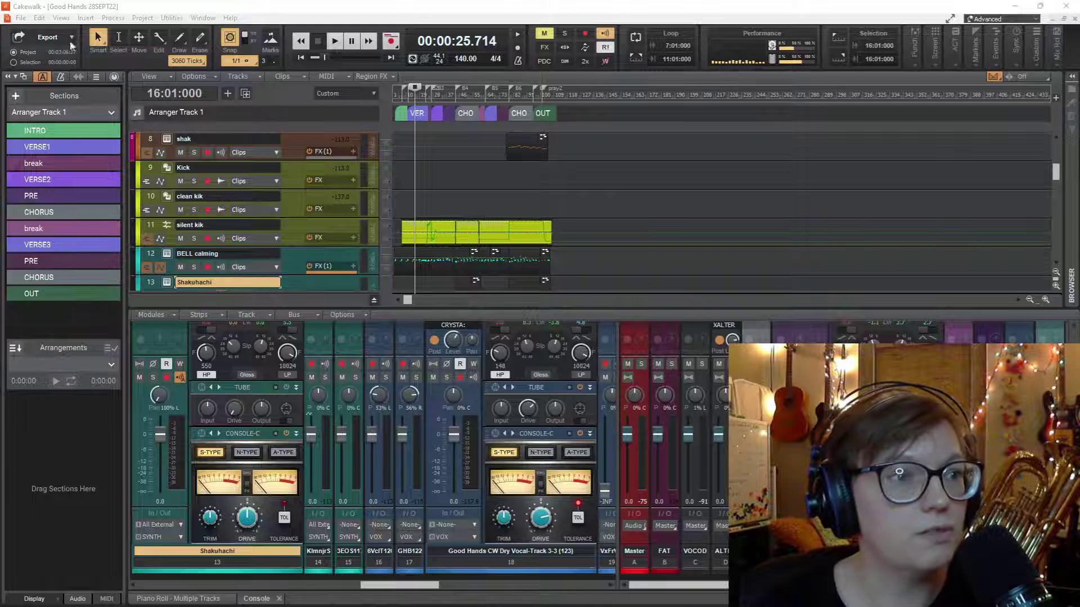
Return to the Start Screen and open the recent project Switch On 26SEPT22.cwp.
left_click(21, 18)
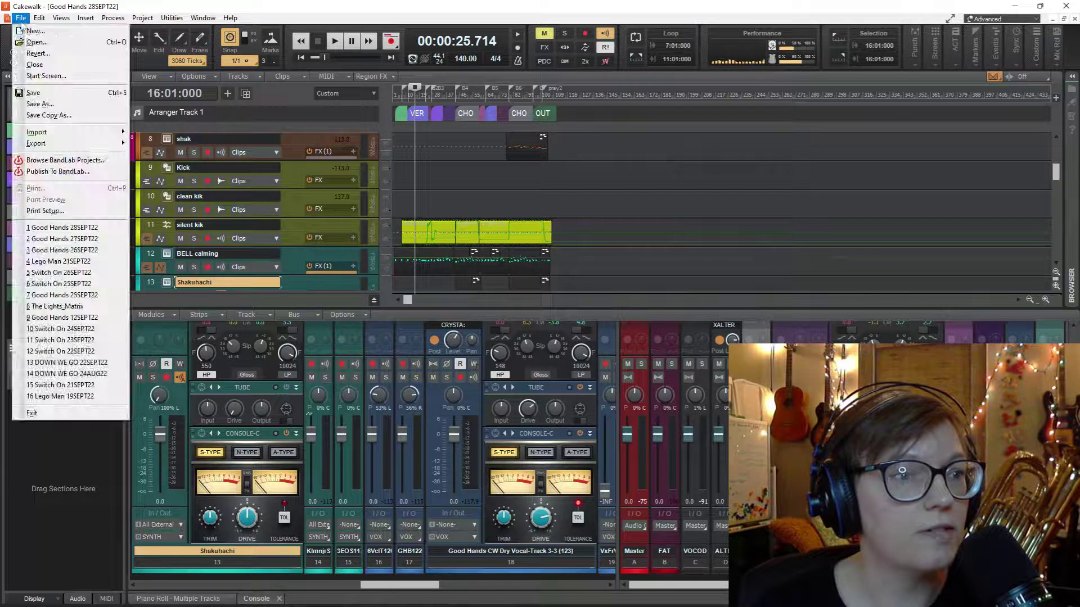
left_click(42, 77)
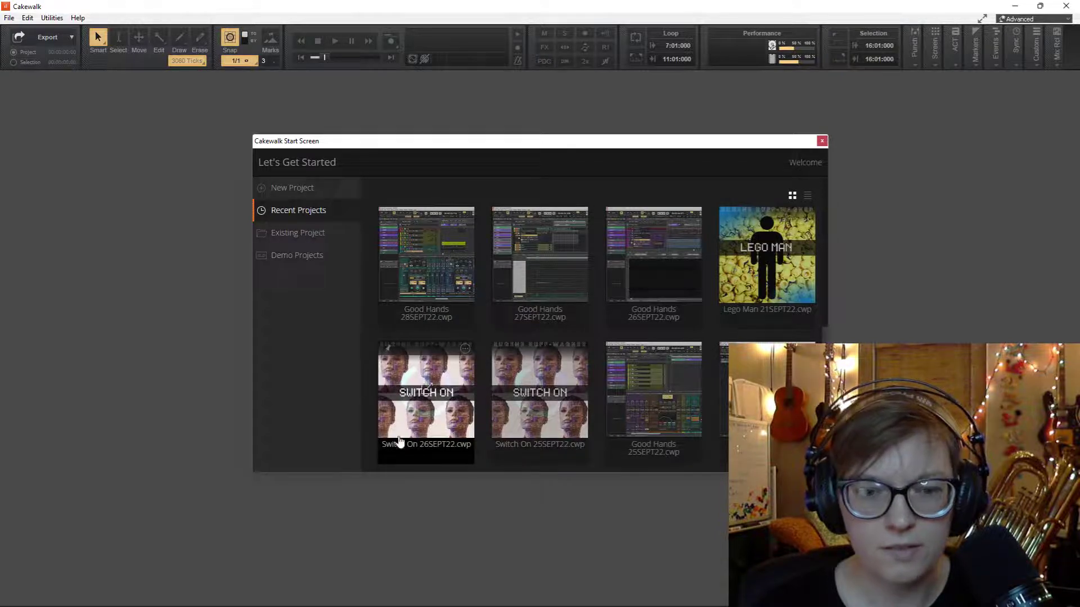
left_click(425, 423)
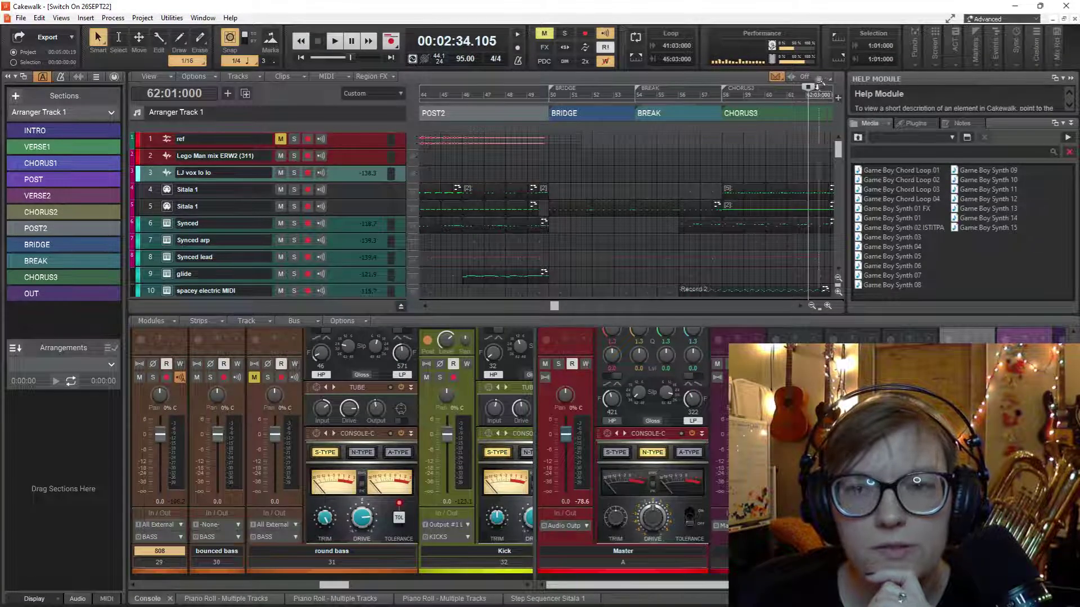
Rewind Switch On 26SEPT22 to 1:01:000 and enlarge the track view by shrinking the console.
left_click_drag(819, 85, 693, 91)
scroll(370, 135, "left", 10)
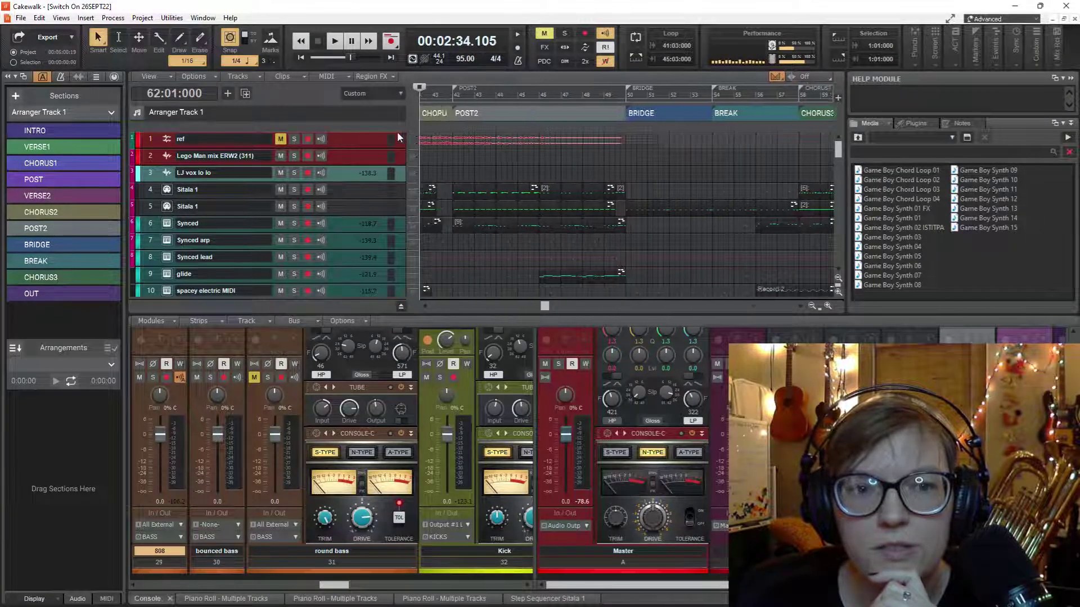
scroll(367, 135, "left", 5)
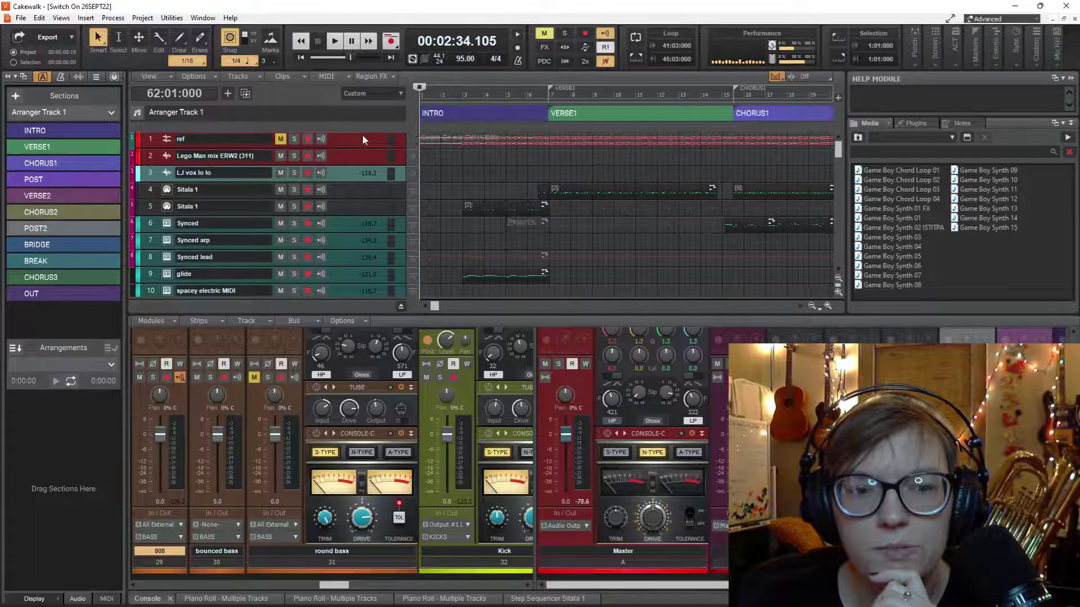
key("ctrl+Home")
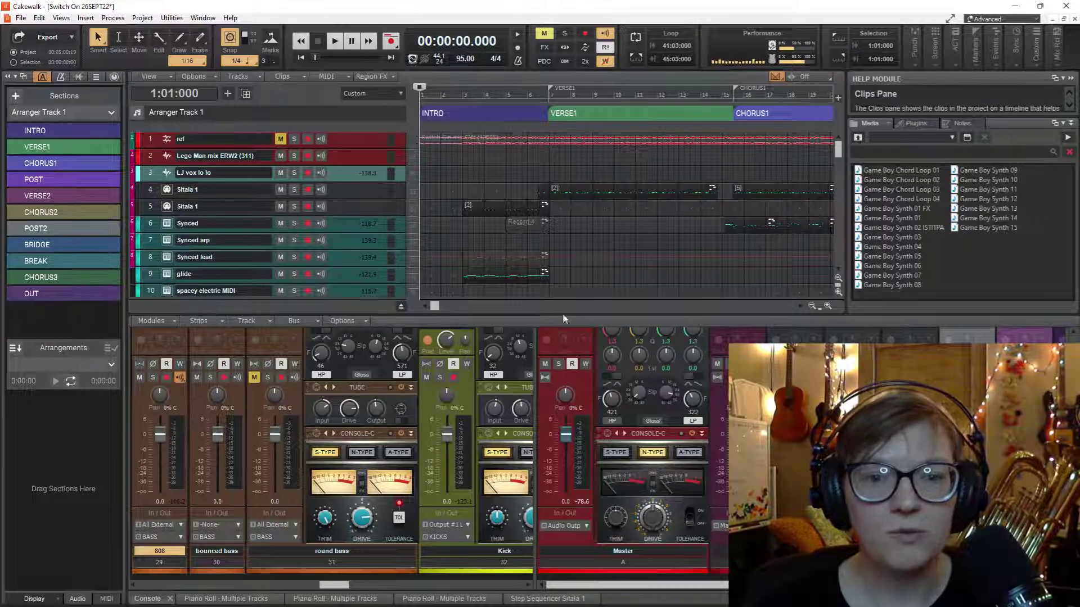
left_click_drag(563, 318, 564, 364)
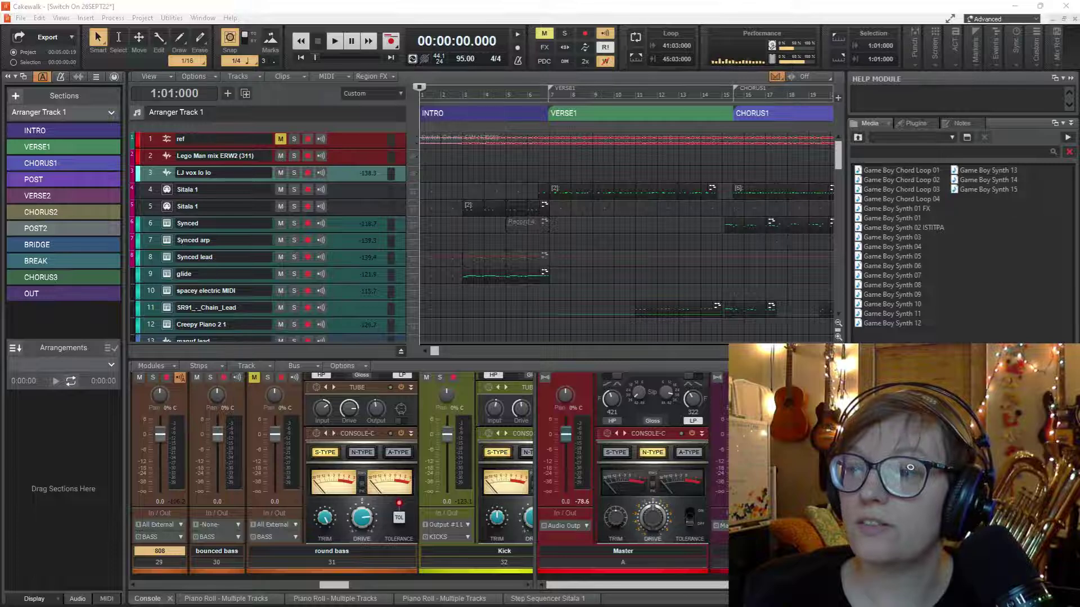
Play the first moments of the INTRO section and stop playback.
left_click(336, 42)
left_click(336, 43)
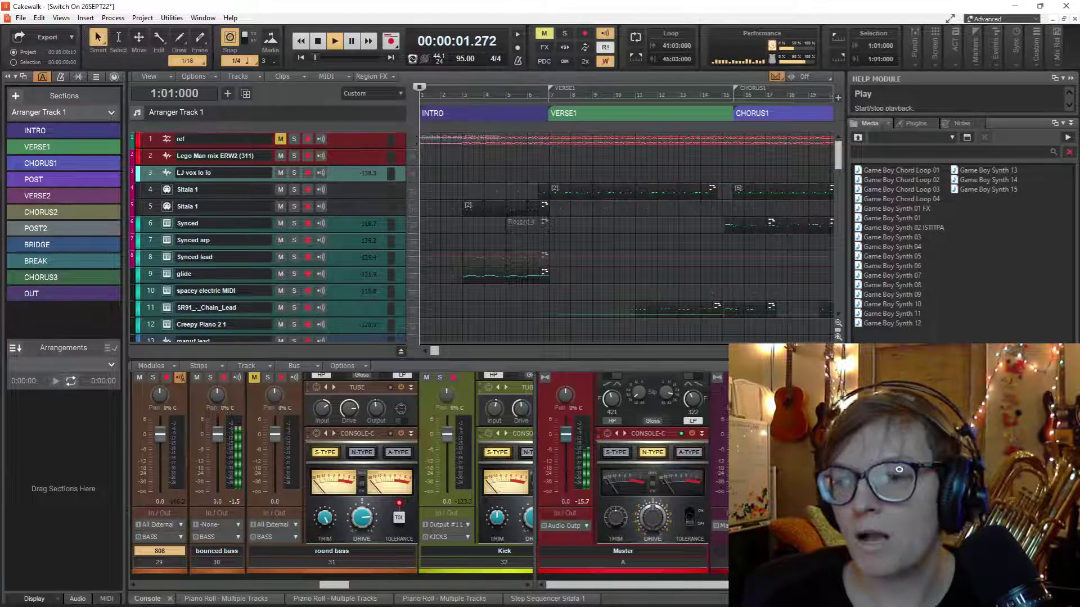
key("space")
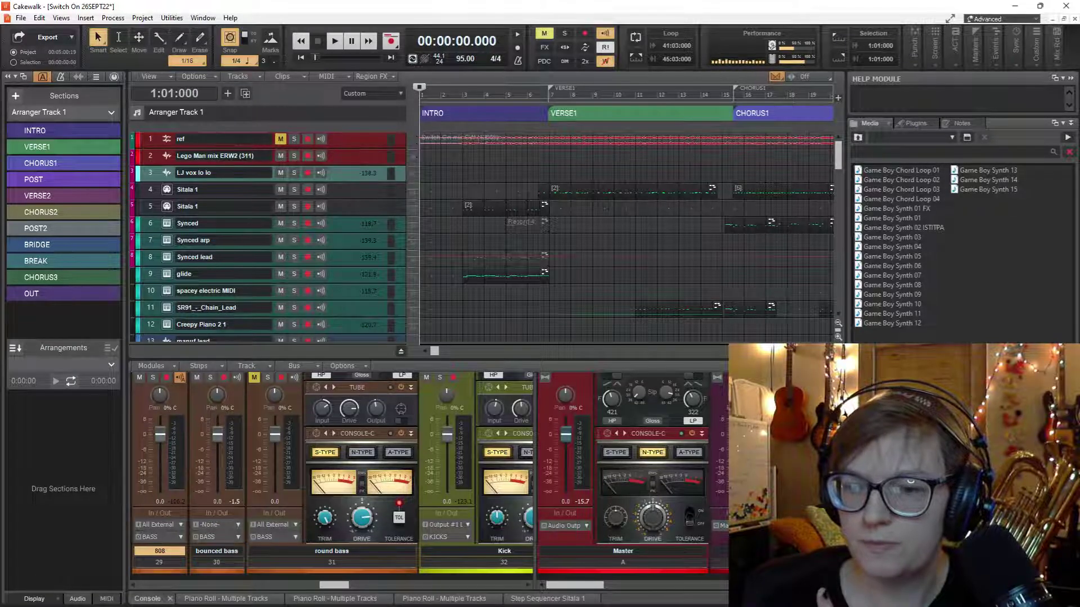
Open Voxengo Recorder from the Master bus effects, start it, play the song from the beginning and close the plug-in window.
scroll(420, 457, "up", 1)
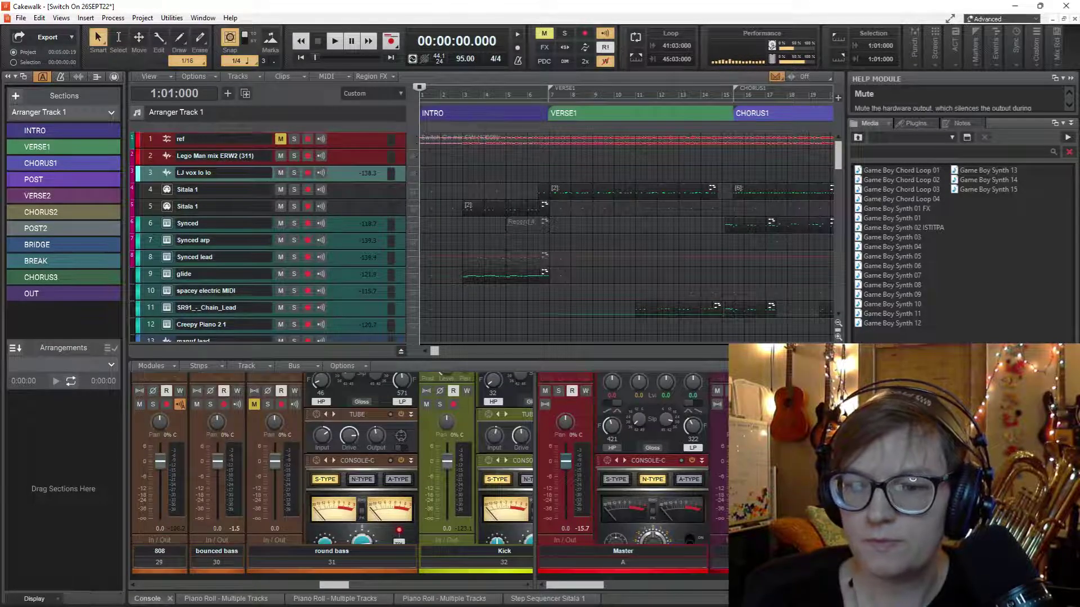
scroll(574, 393, "up", 5)
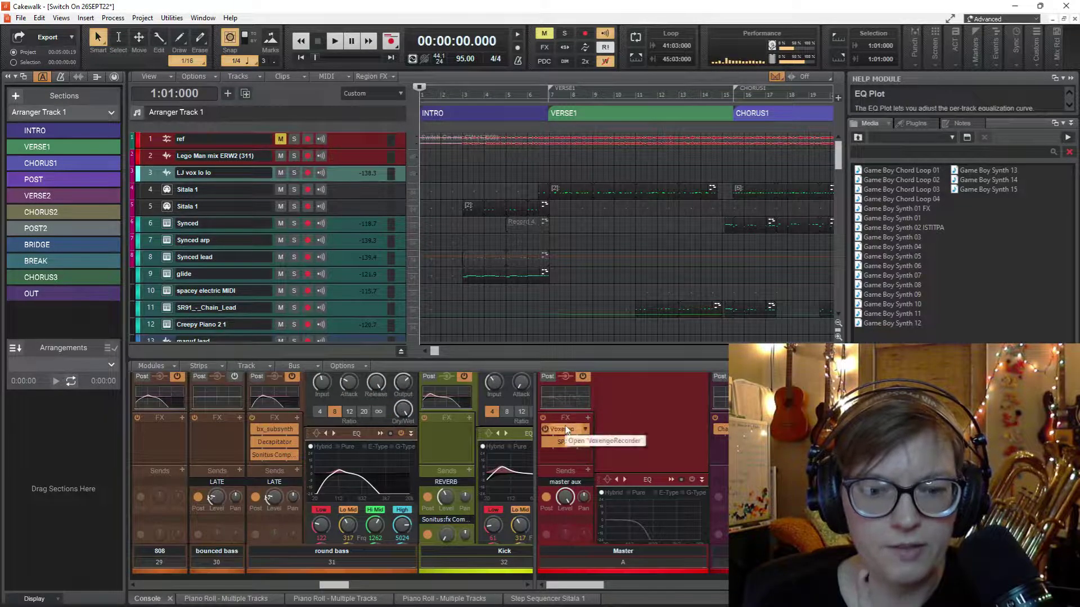
double_click(566, 431)
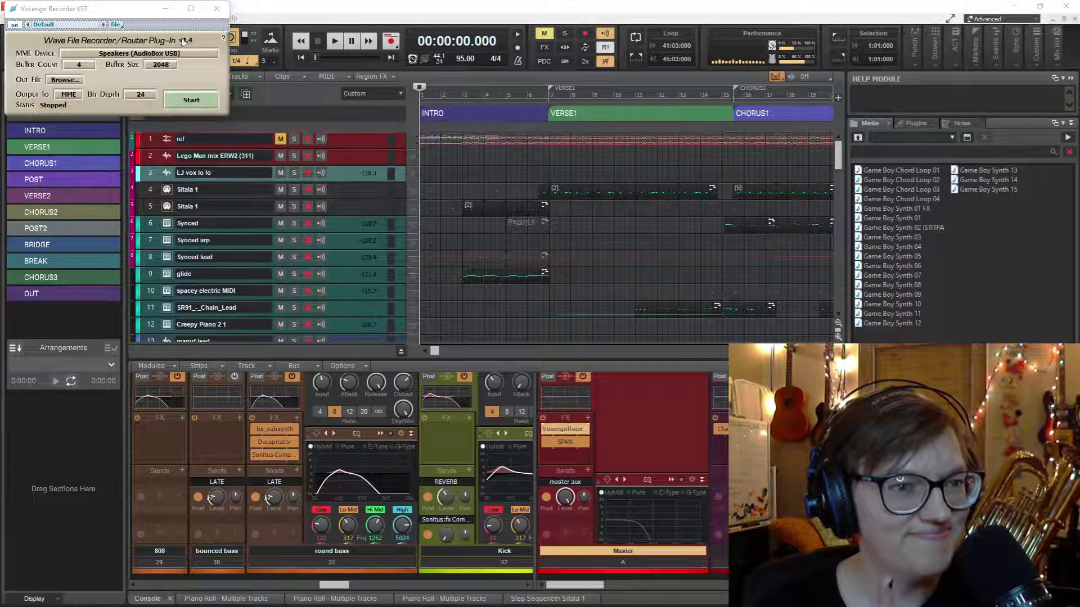
left_click(191, 101)
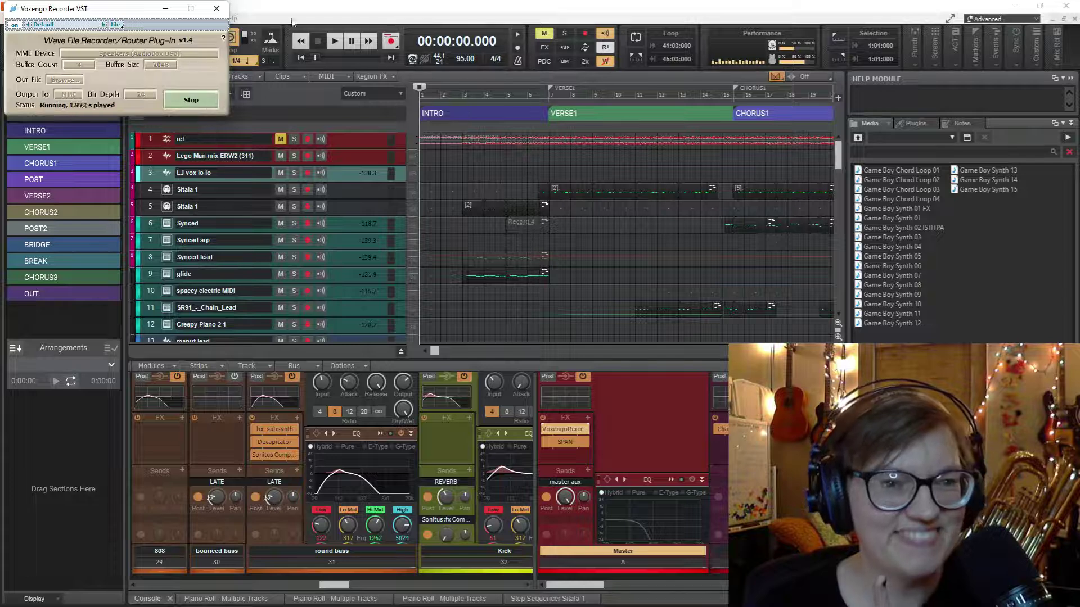
left_click(334, 42)
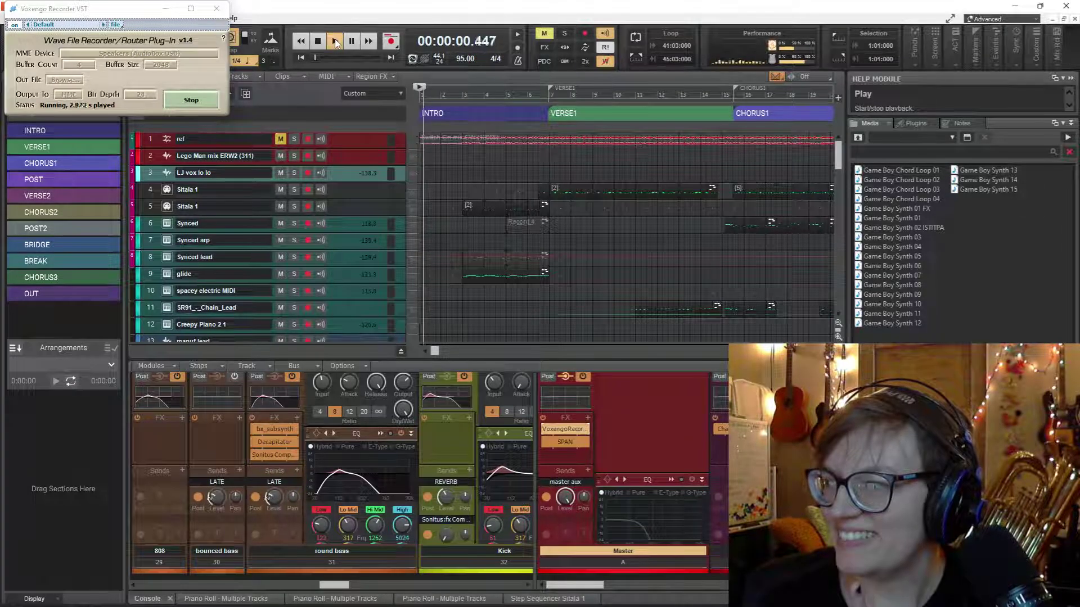
left_click(217, 9)
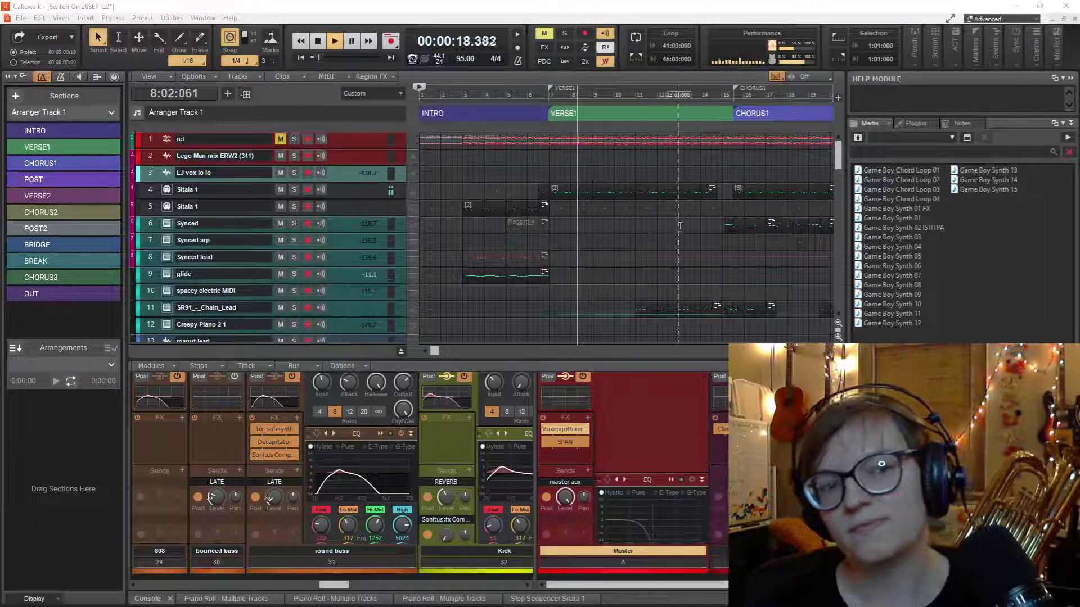
Stop playback, enlarge the track view by shrinking the console, and select the bounced bass track.
scroll(648, 216, "down", 2)
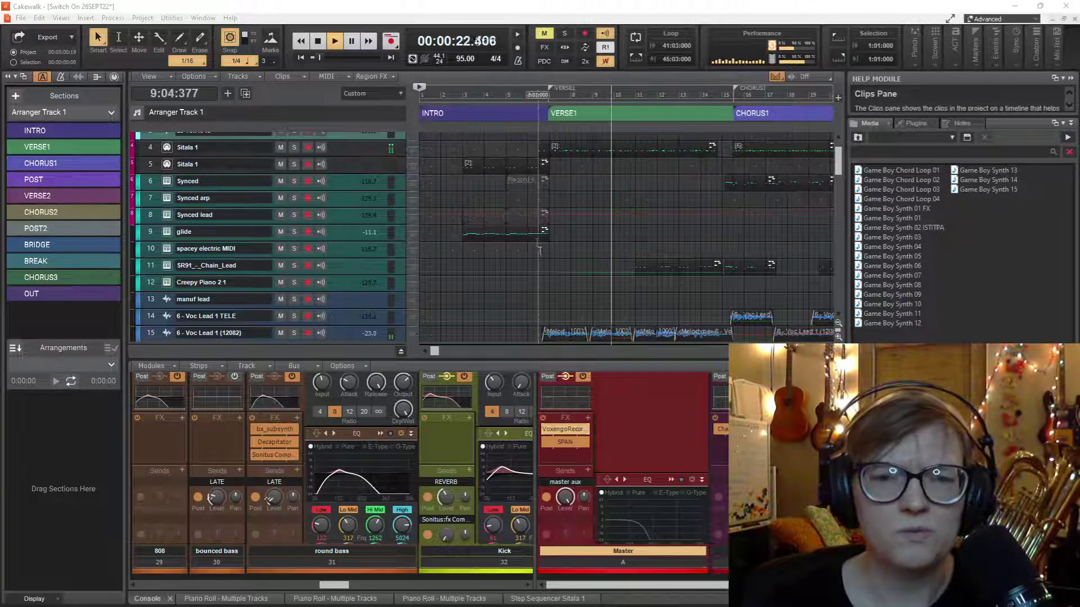
left_click(530, 279)
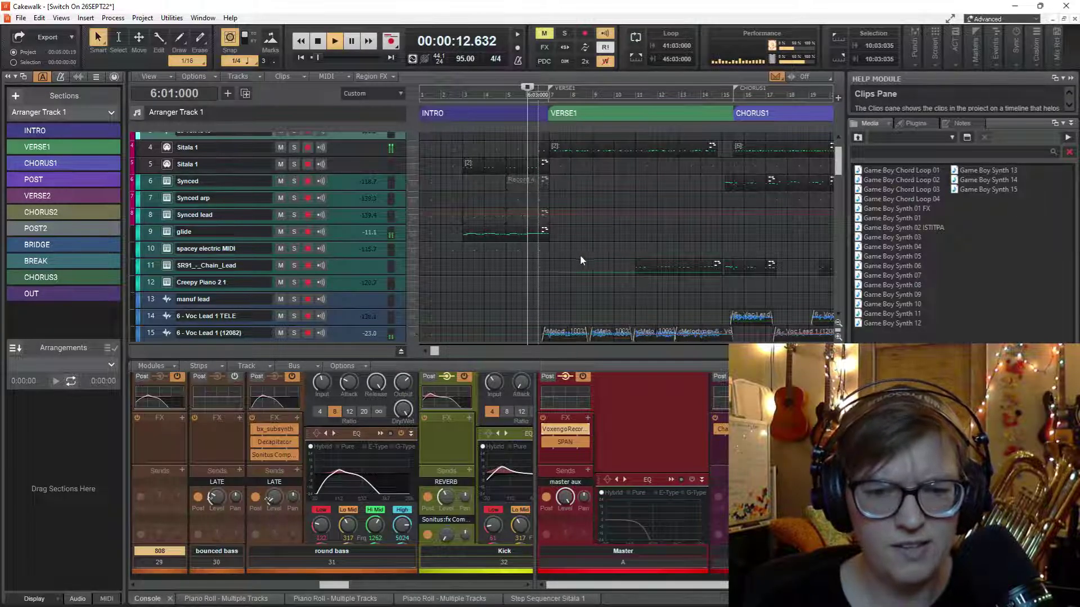
scroll(581, 260, "down", 5)
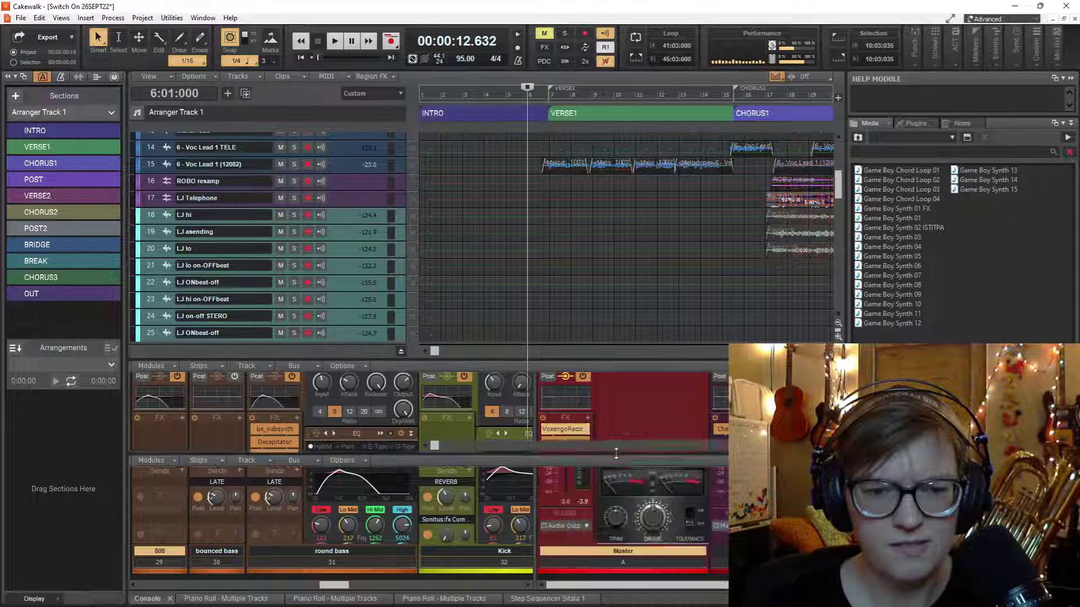
left_click_drag(608, 358, 598, 439)
scroll(564, 367, "down", 5)
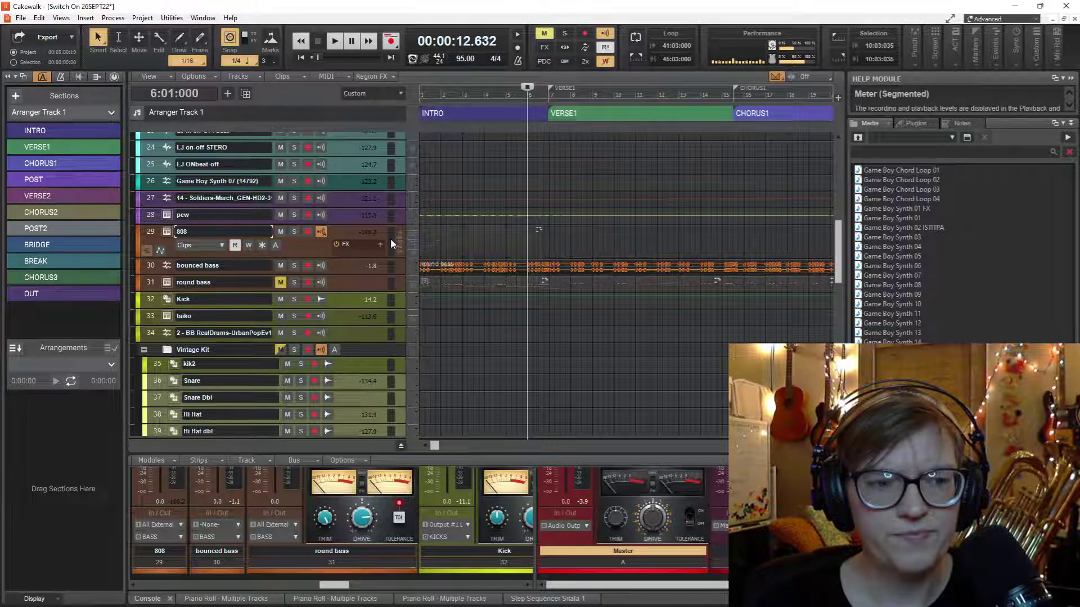
key("Down")
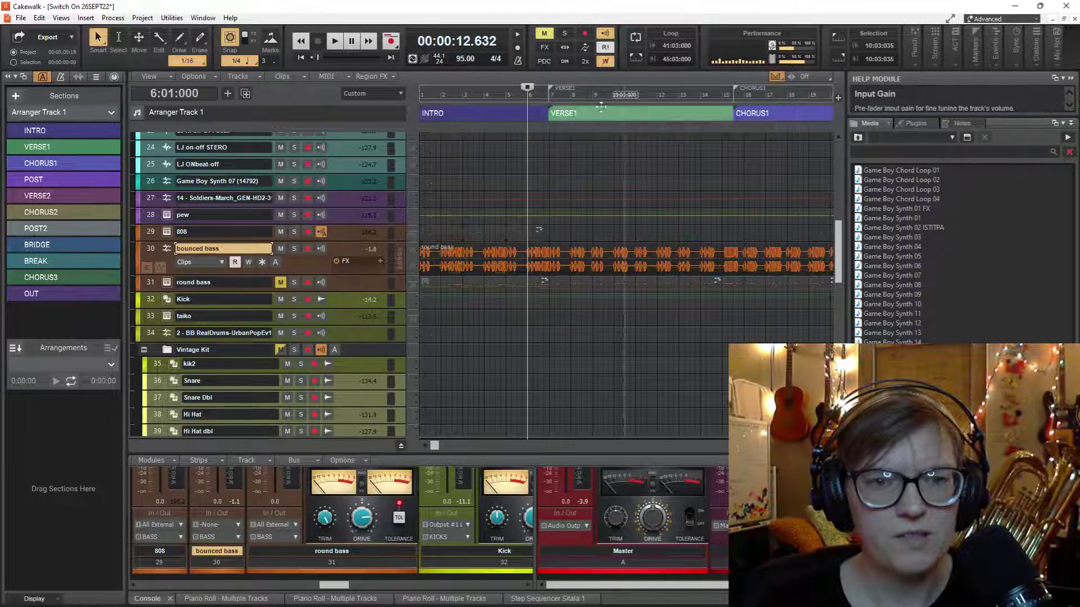
Rewind the song to 1:01:000 and play the INTRO section.
left_click_drag(528, 89, 316, 125)
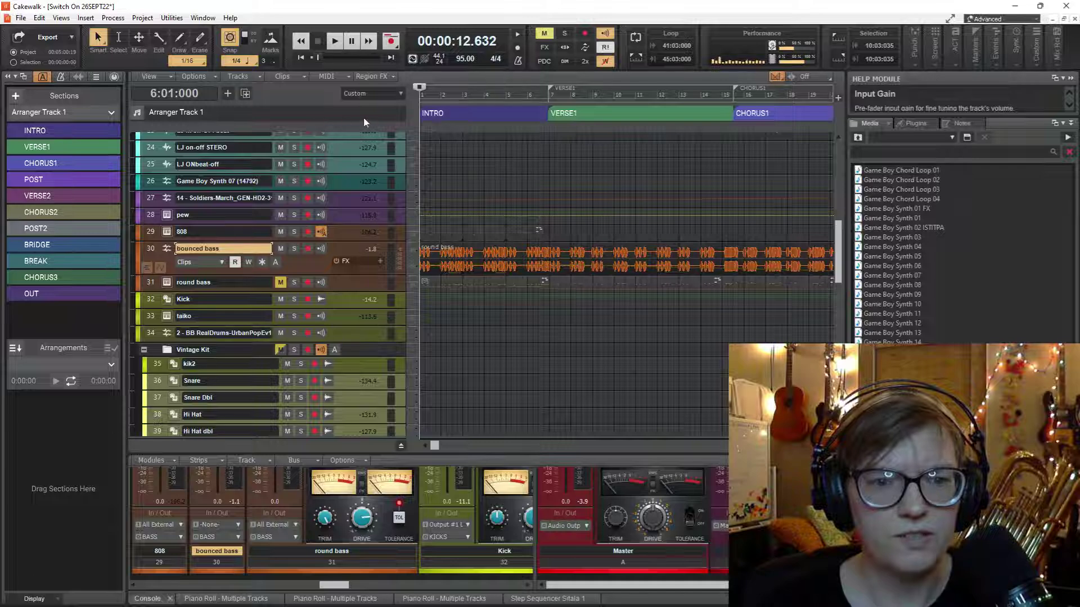
left_click_drag(432, 122, 419, 119)
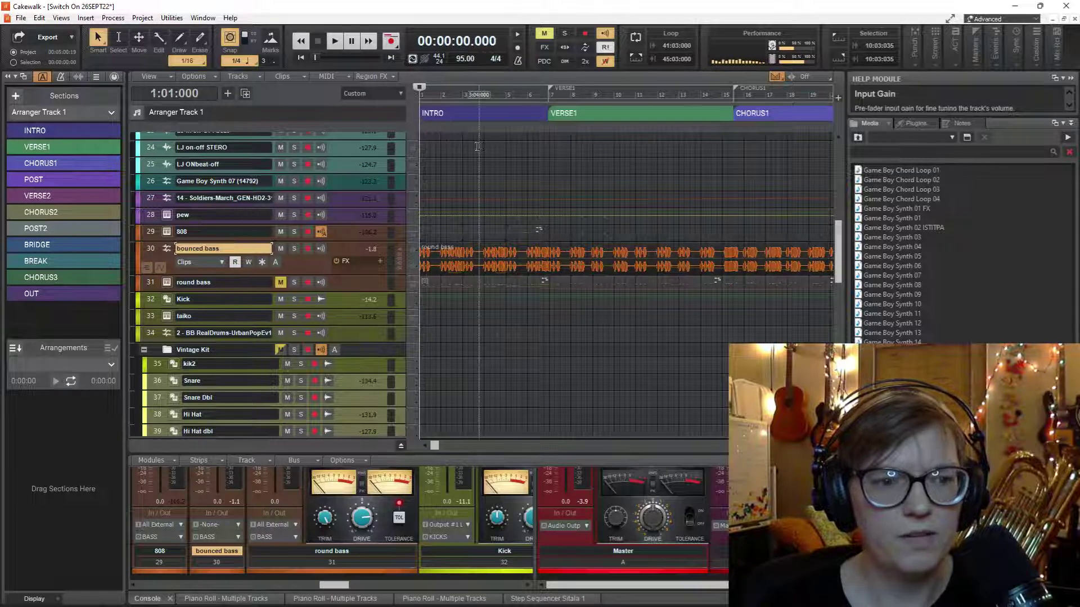
key("space")
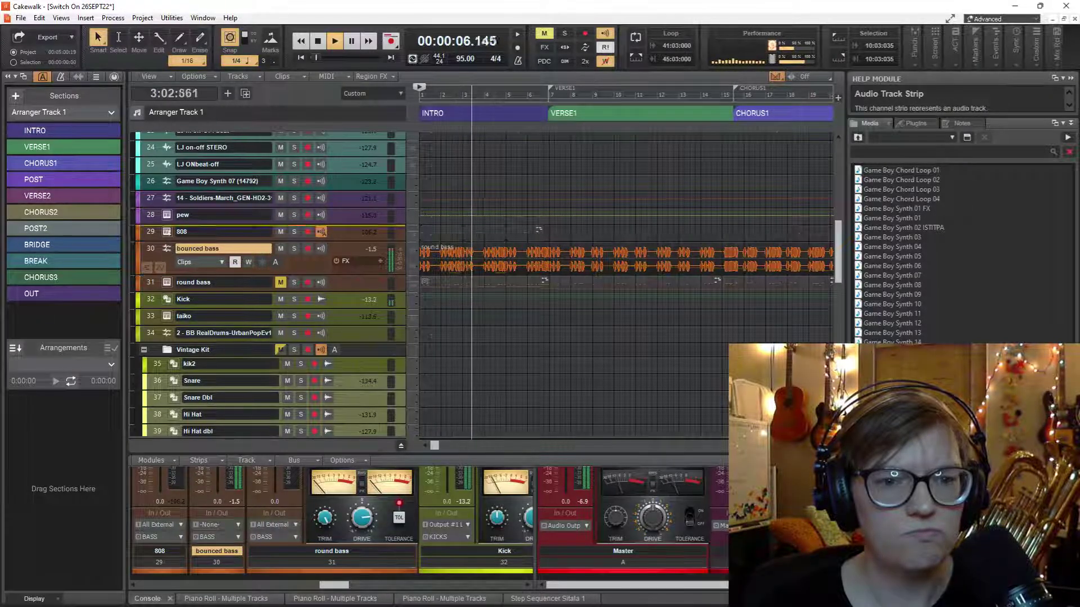
Move the bounced bass track up to directly below the 6 - Voc Lead 1 (12082) track and stop playback.
scroll(169, 227, "up", 3)
scroll(197, 138, "up", 4)
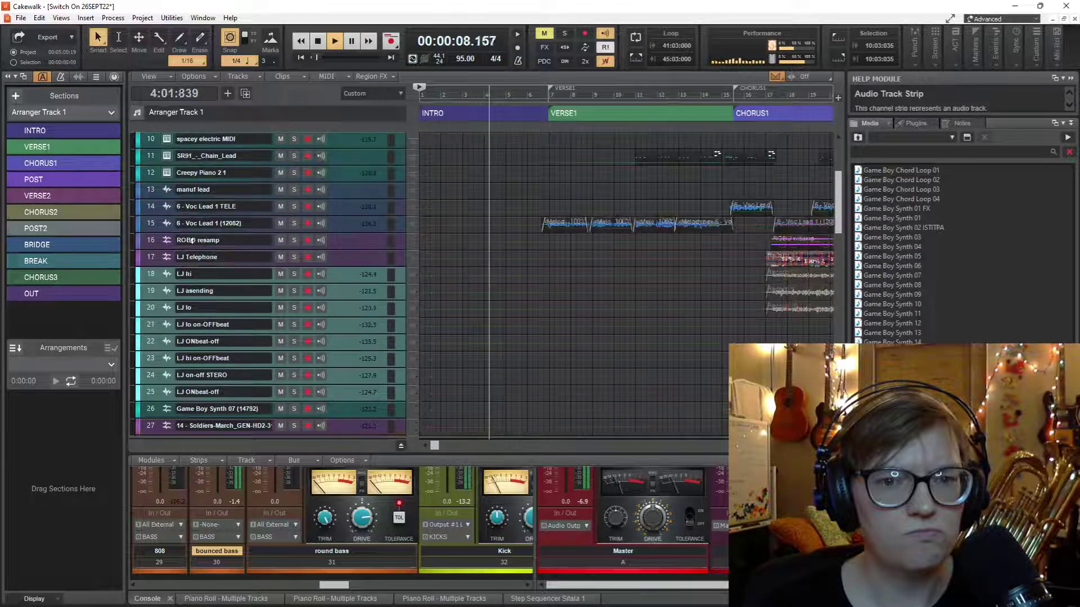
left_click_drag(194, 250, 194, 247)
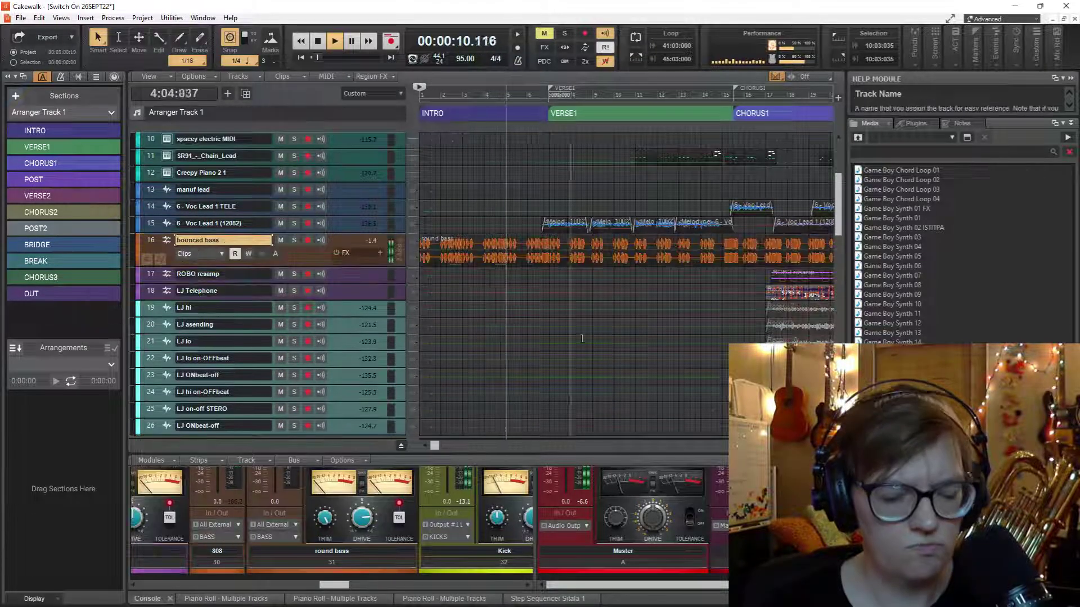
key("Up")
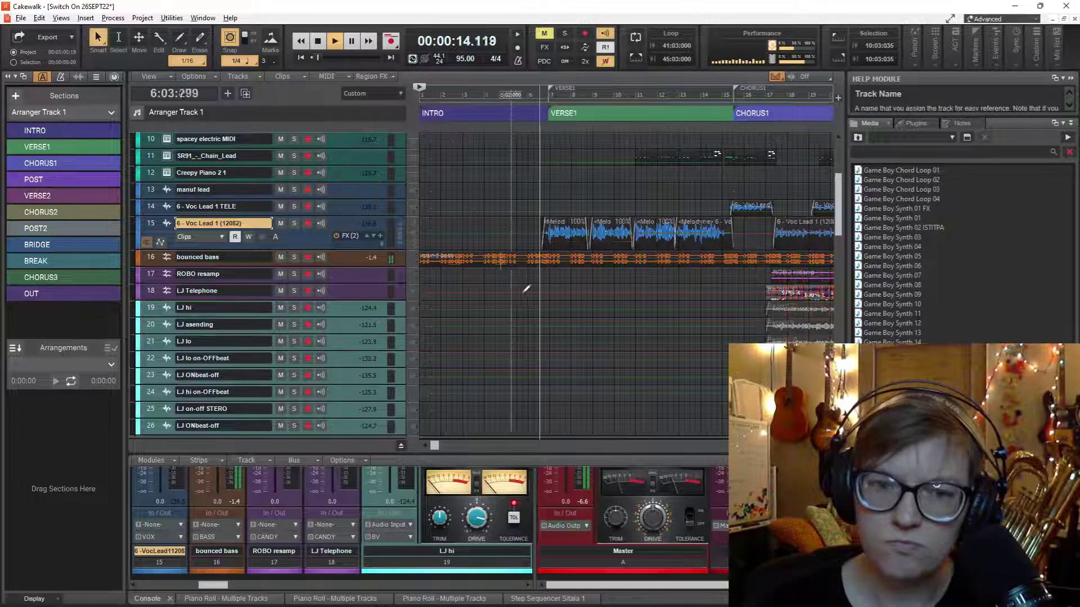
scroll(561, 286, "up", 4)
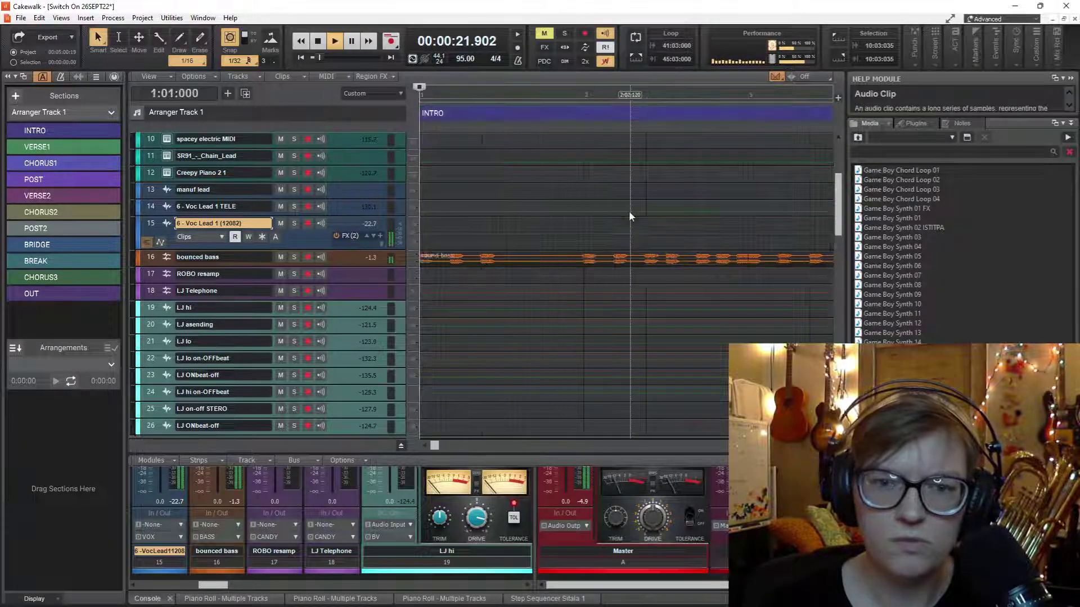
key("space")
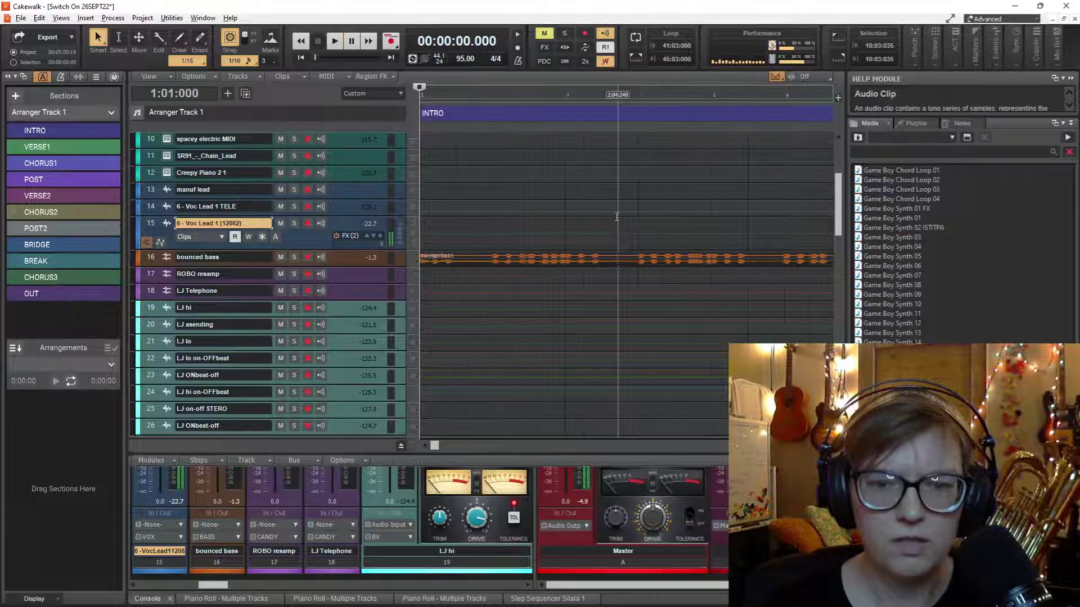
Play the mix from 13:01:000 in VERSE1 through the first part of CHORUS1 and stop playback.
scroll(616, 216, "down", 5)
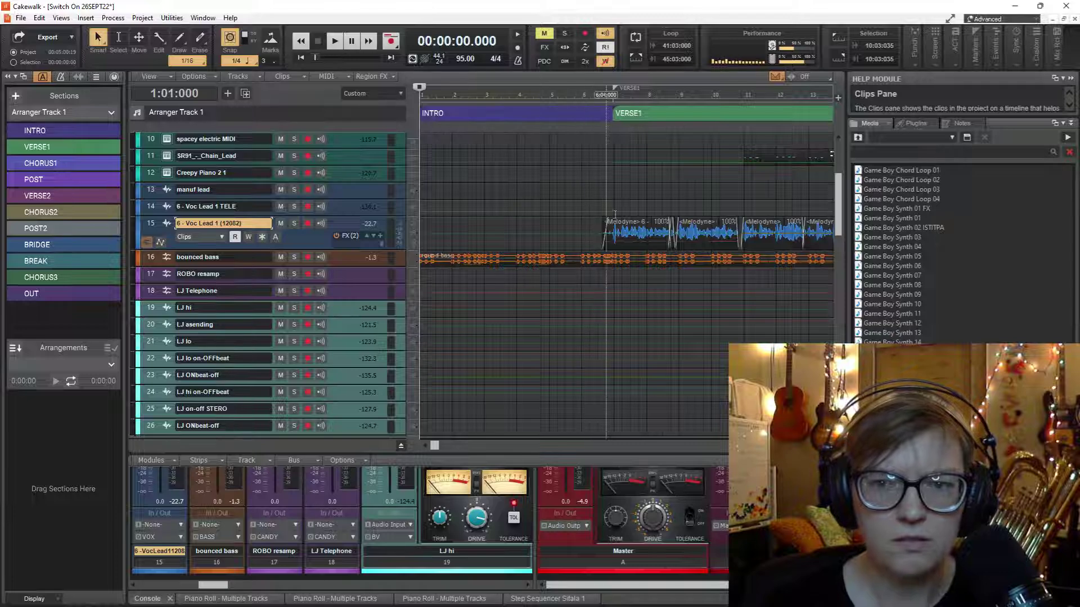
scroll(614, 214, "down", 2)
scroll(635, 215, "right", 5)
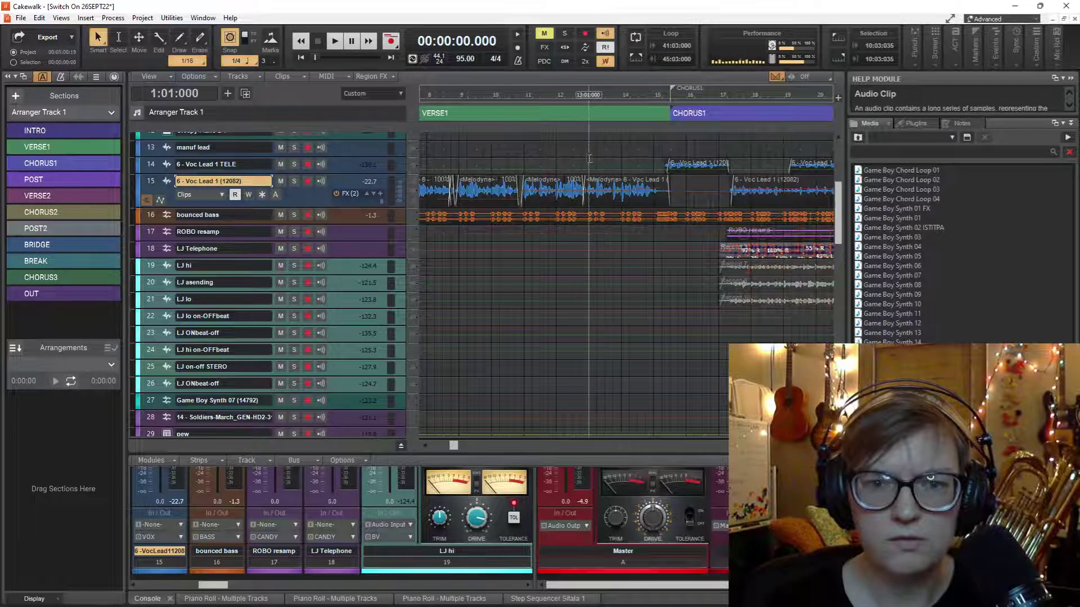
key("space")
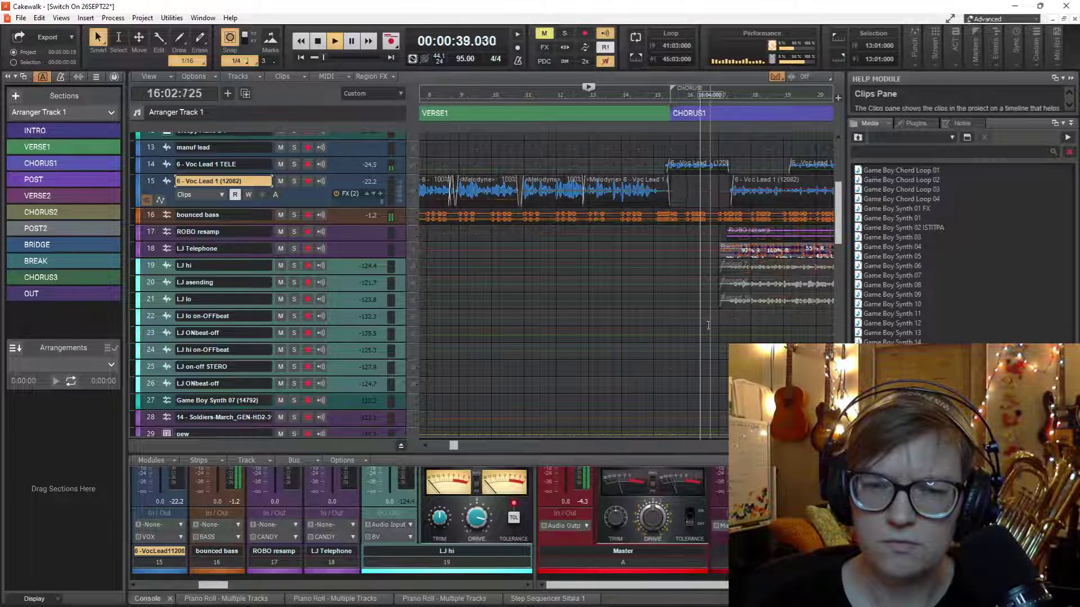
scroll(708, 325, "down", 2)
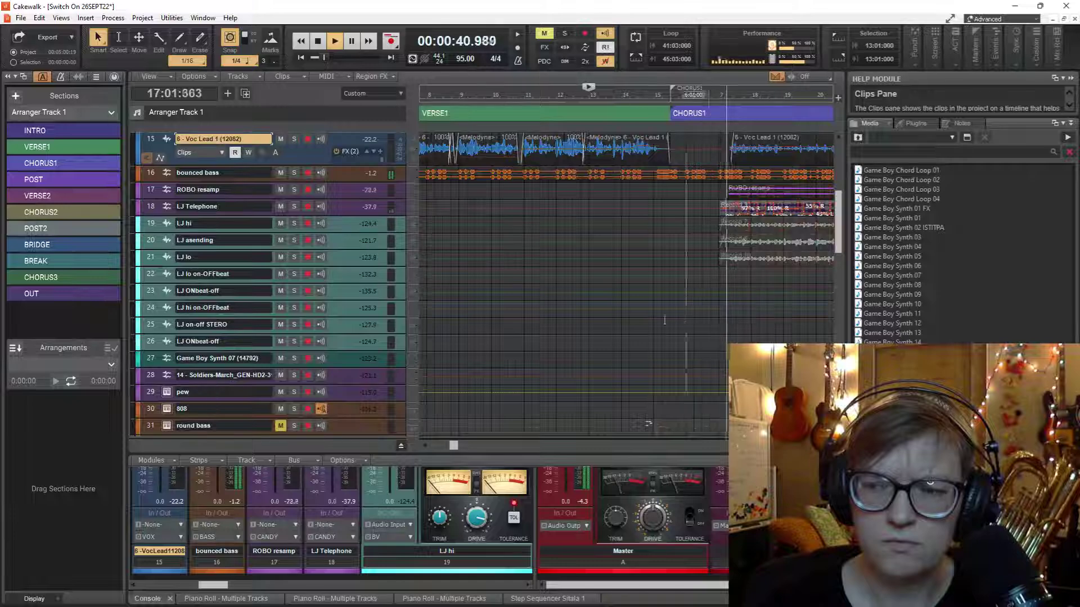
scroll(595, 302, "up", 8)
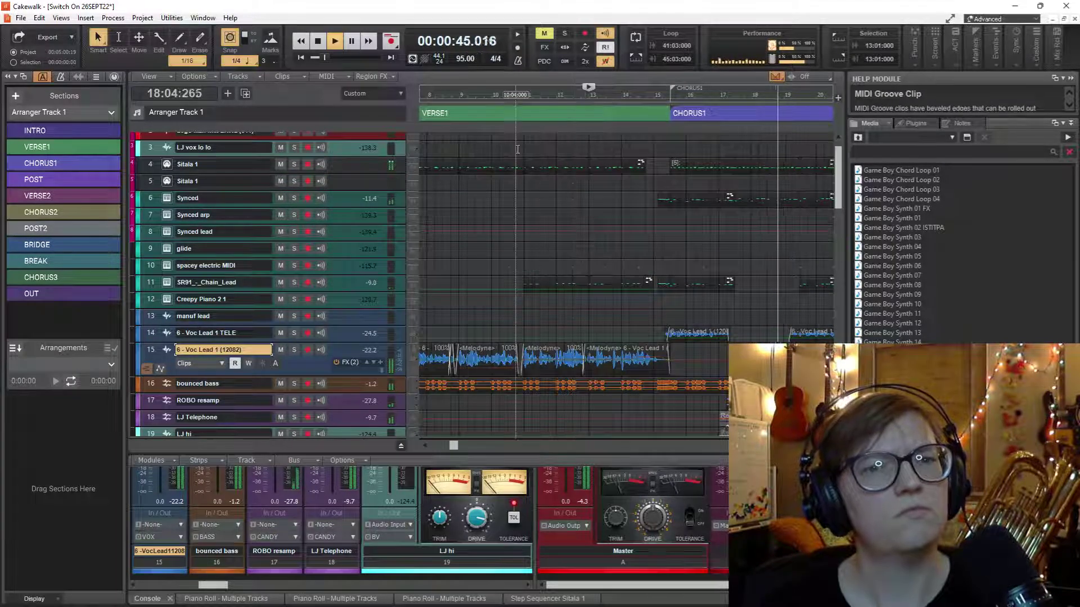
scroll(550, 161, "right", 3)
key("space")
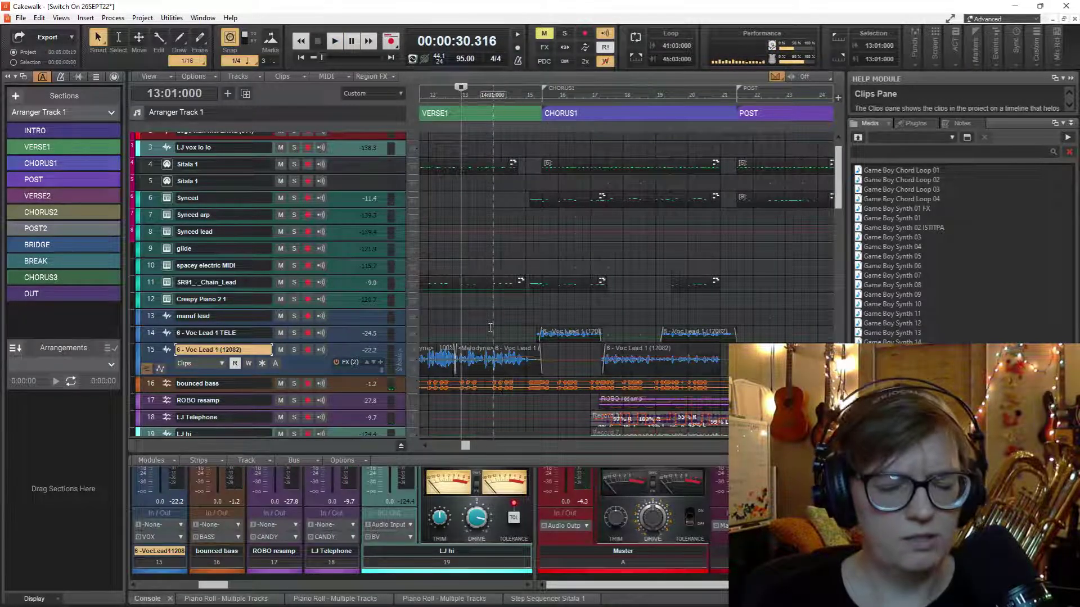
Play from 3:01:000 in the INTRO into VERSE1, select the bounced bass track and stop playback.
scroll(490, 327, "up", 2)
scroll(481, 309, "down", 5)
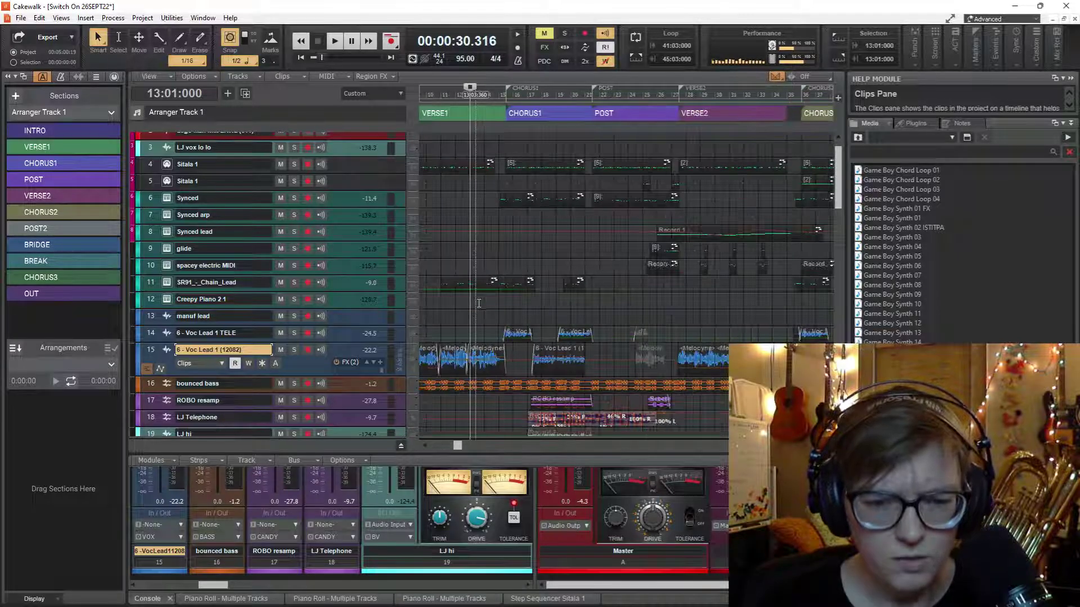
scroll(476, 315, "left", 3)
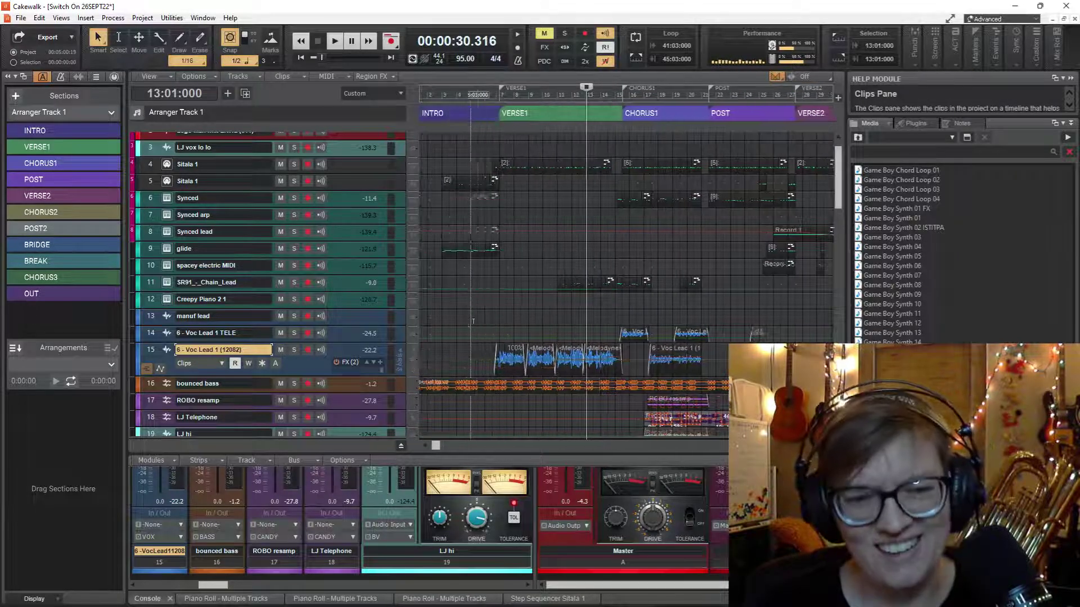
key("space")
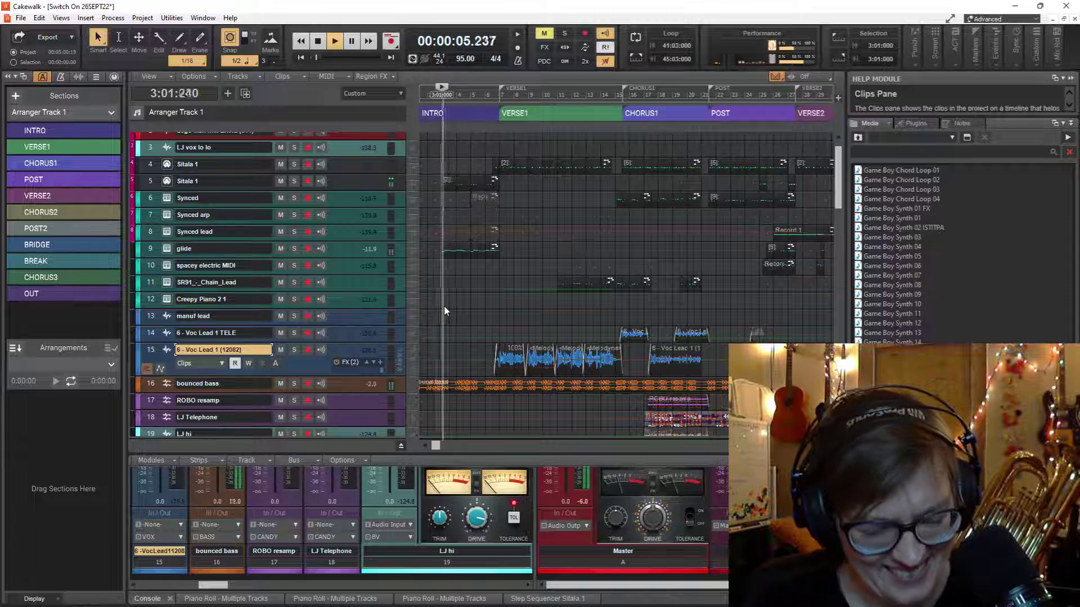
scroll(521, 333, "up", 3)
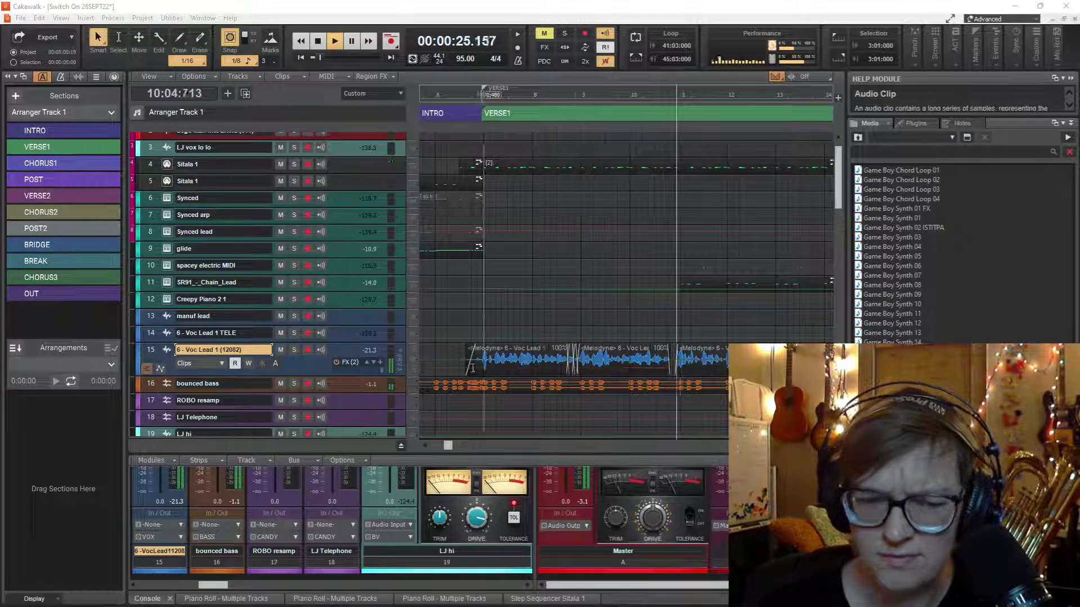
left_click(260, 381)
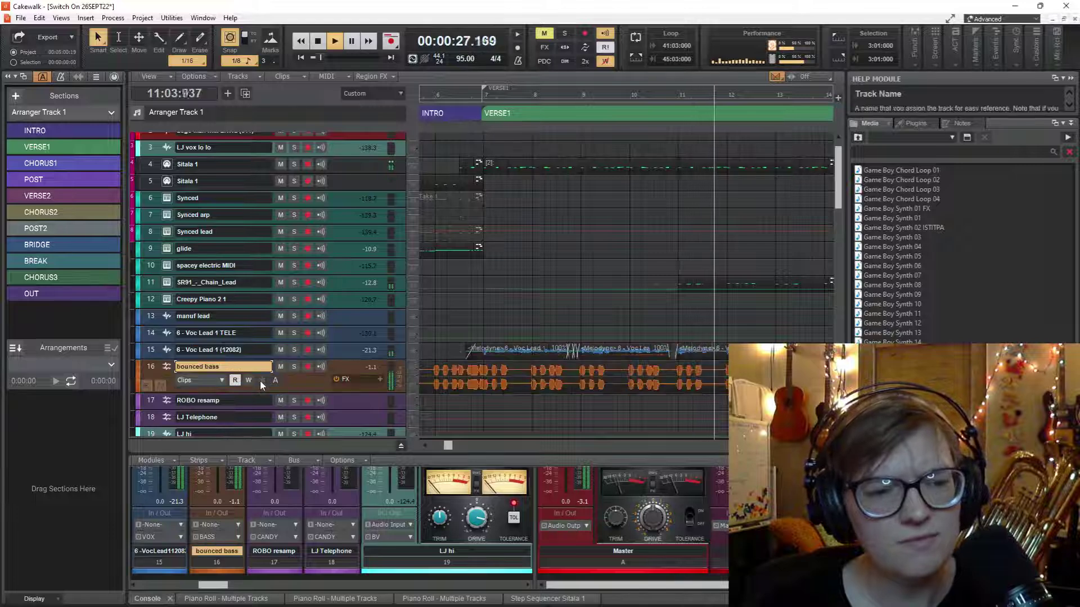
key("space")
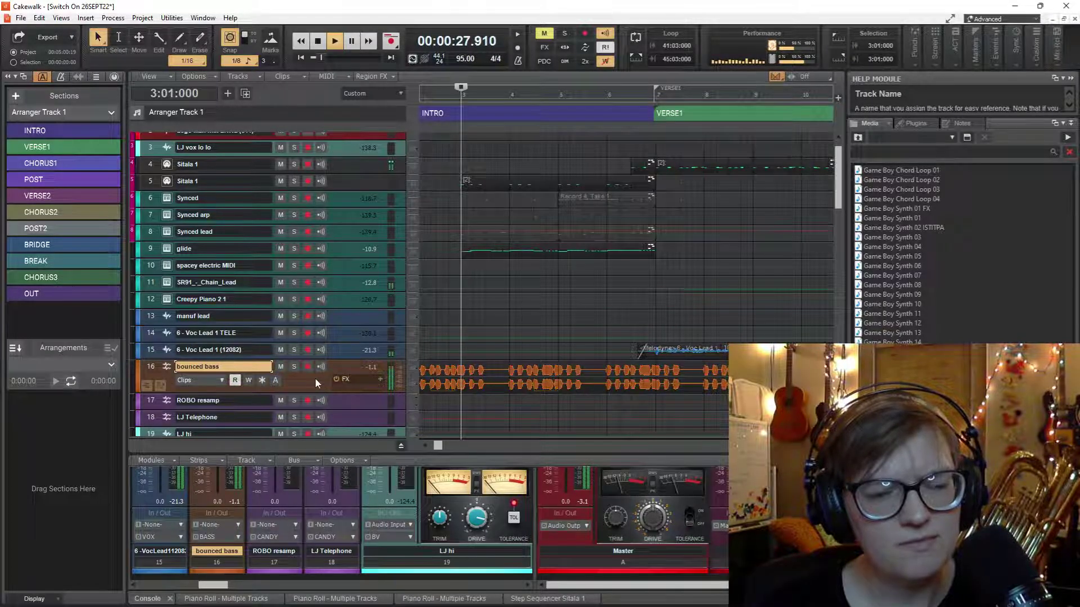
key("space")
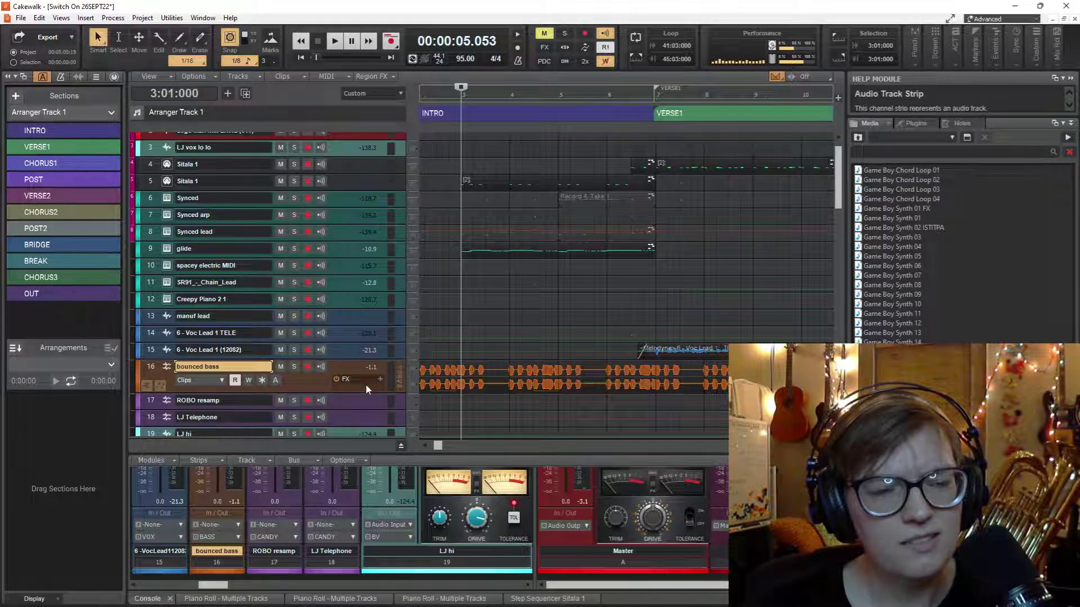
Move the round bass track up to directly below the bounced bass track.
scroll(353, 363, "down", 8)
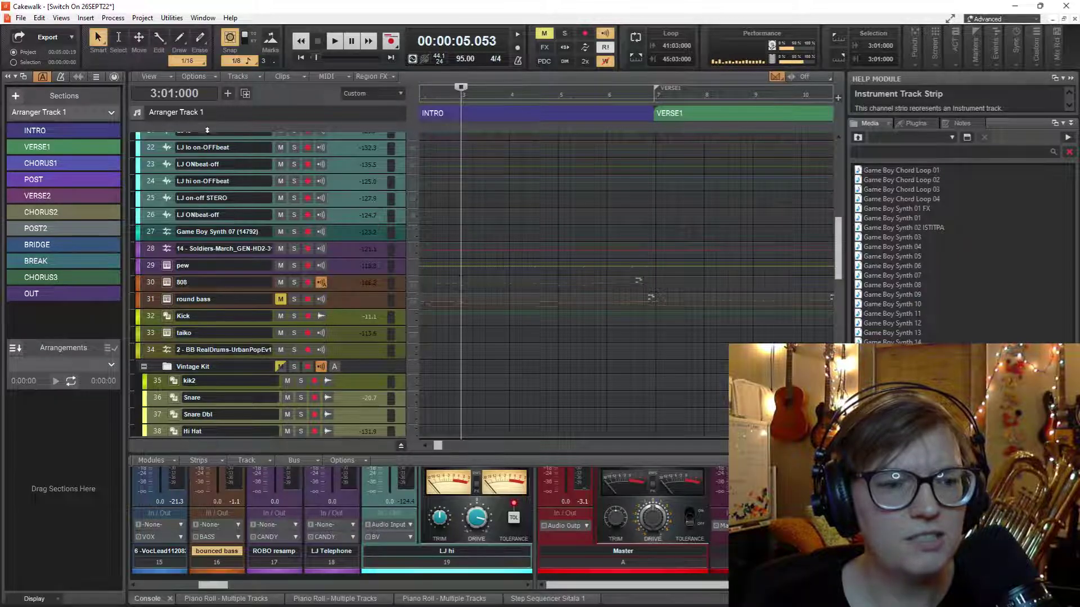
scroll(209, 281, "up", 5)
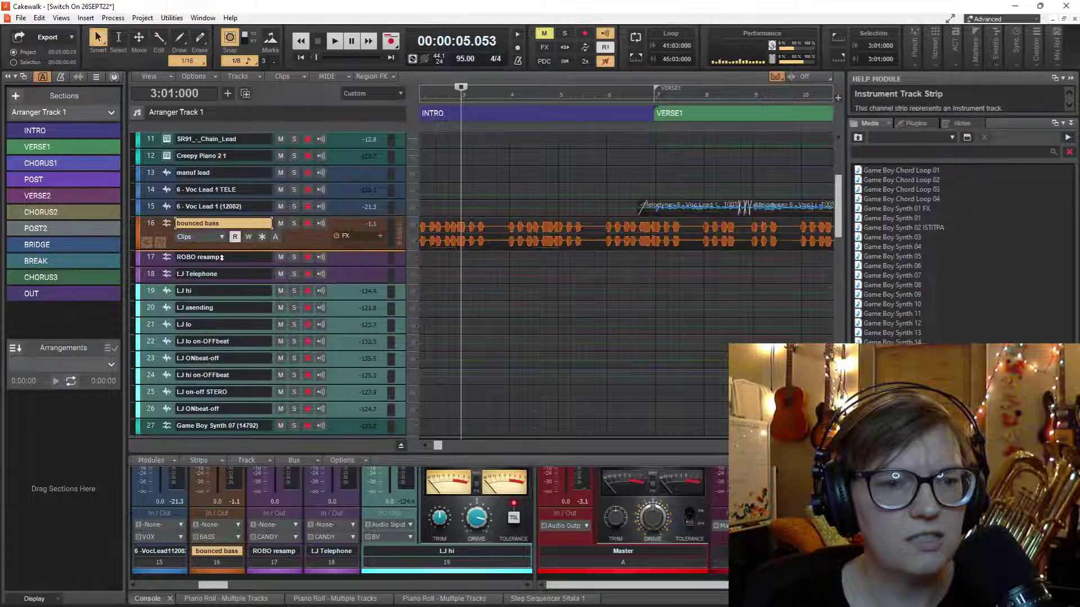
key("ctrl+z")
left_click(263, 262)
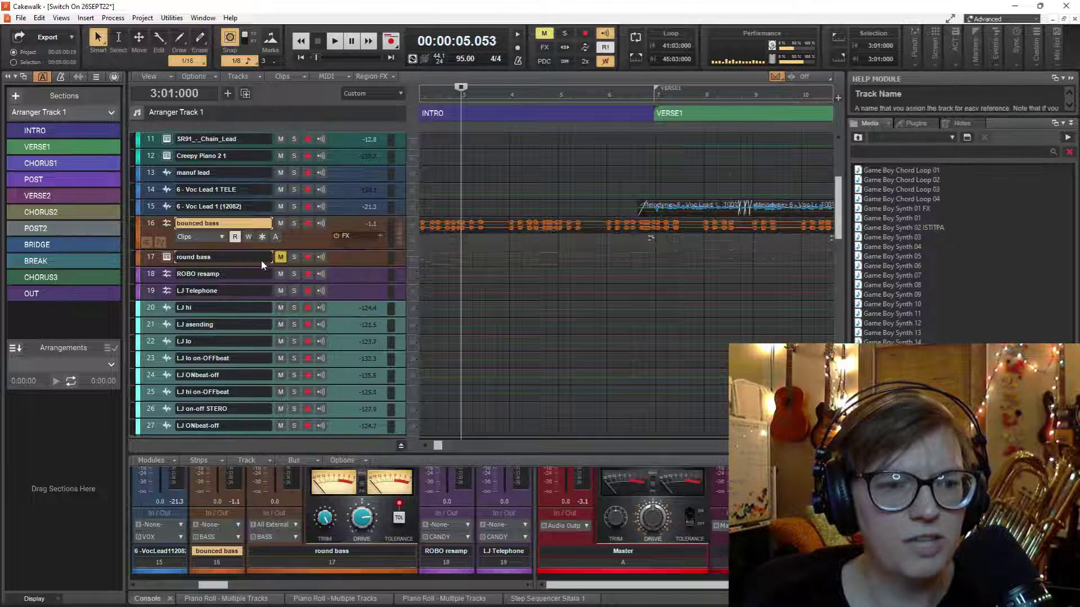
Mute bounced bass, unmute round bass, and play from 3:01:000 into VERSE1 to hear the original bass.
left_click(282, 226)
left_click(283, 240)
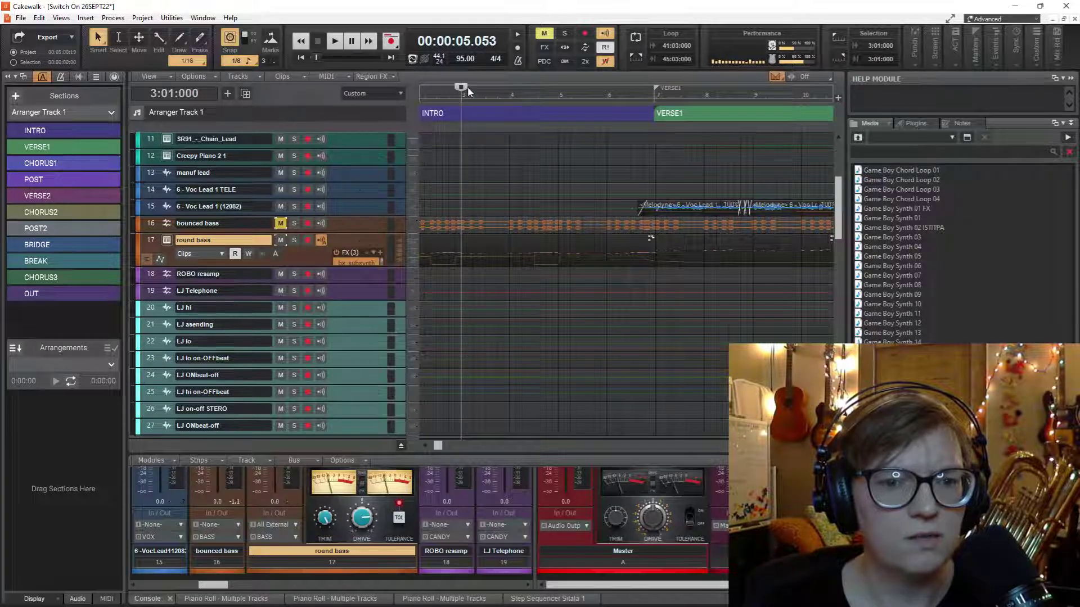
key("space")
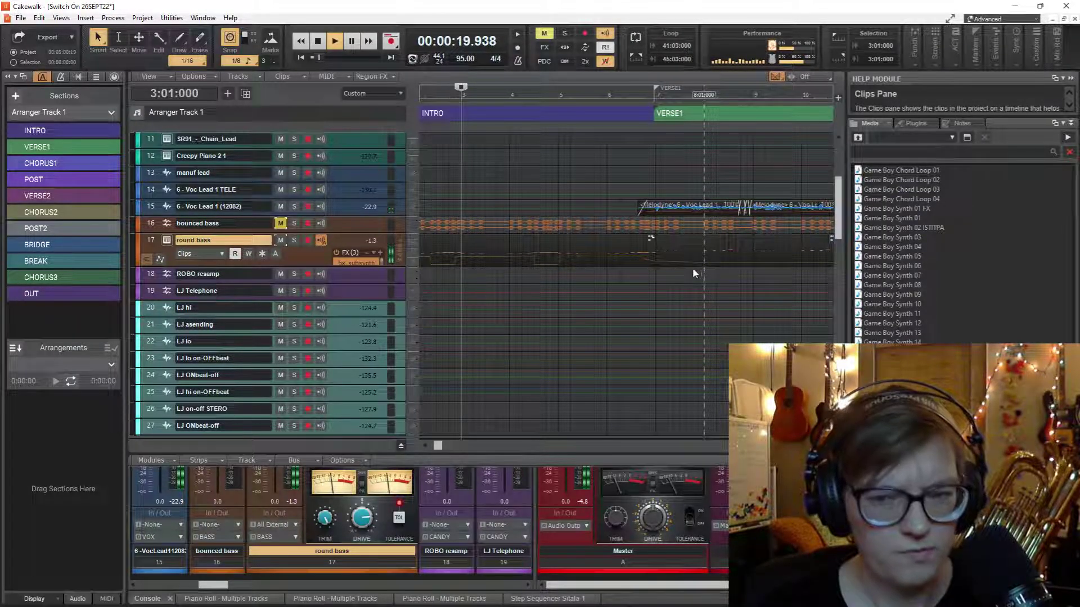
key("space")
Open the VERSE1 clip of the round bass track in the Piano Roll and start playback from 3:01:000.
scroll(692, 267, "down", 5)
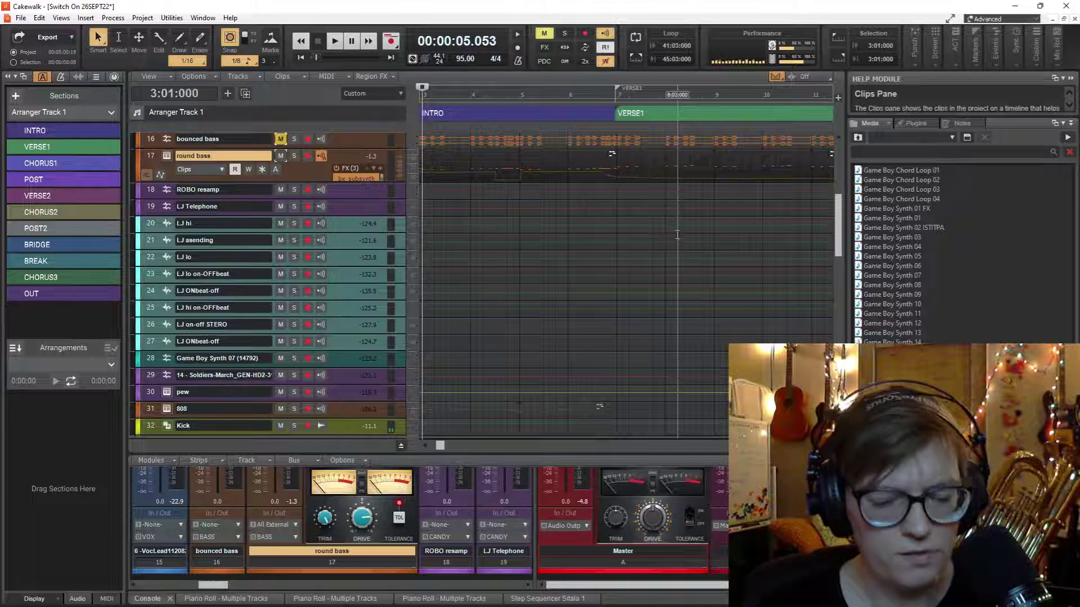
scroll(656, 168, "up", 5)
left_click(650, 163)
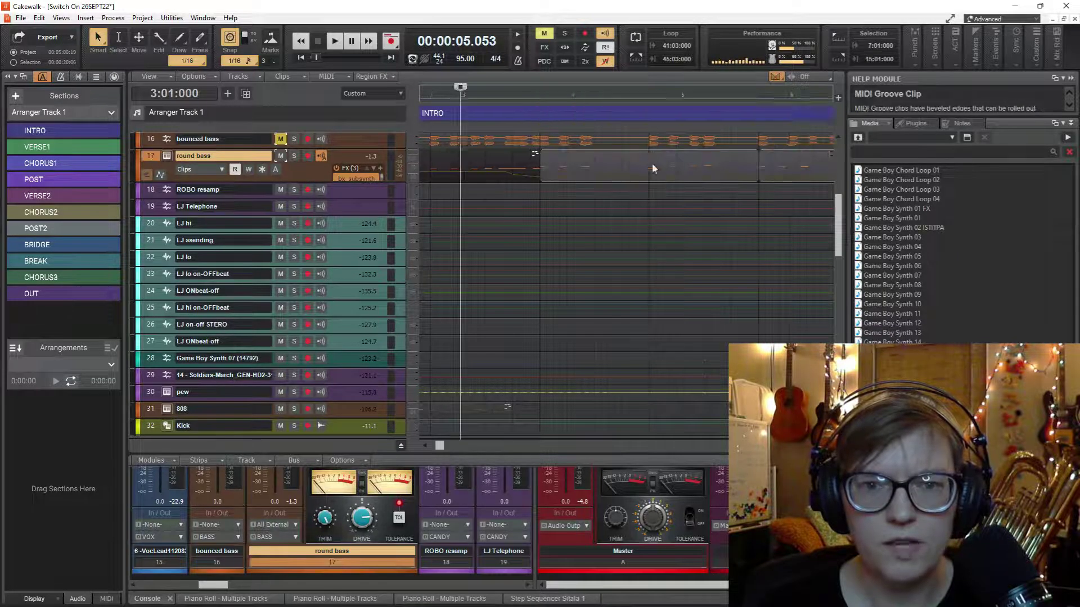
double_click(653, 163)
scroll(536, 264, "up", 5)
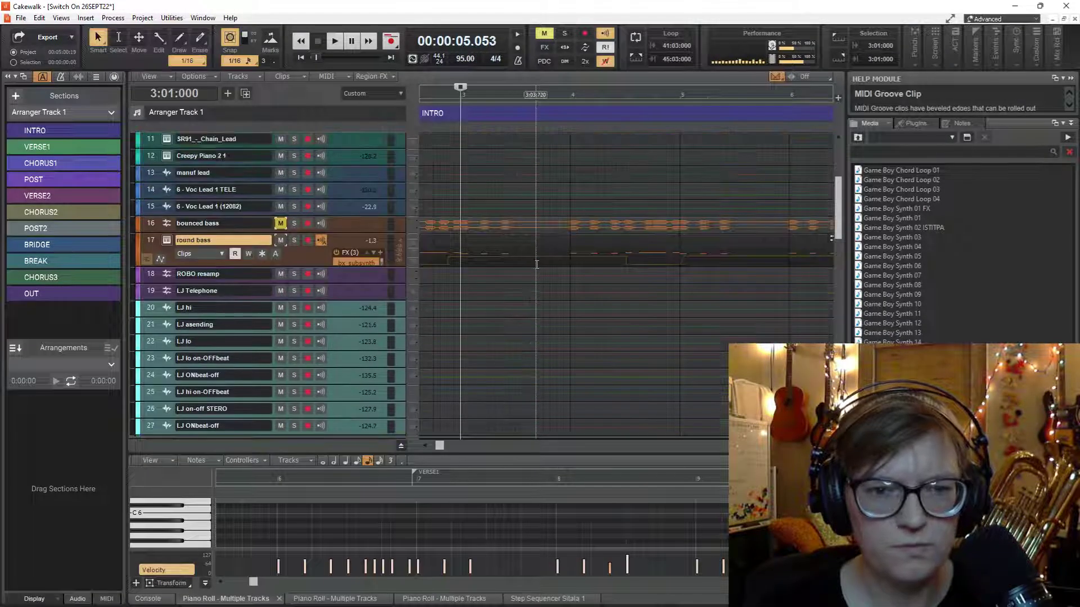
key("space")
scroll(573, 257, "up", 5)
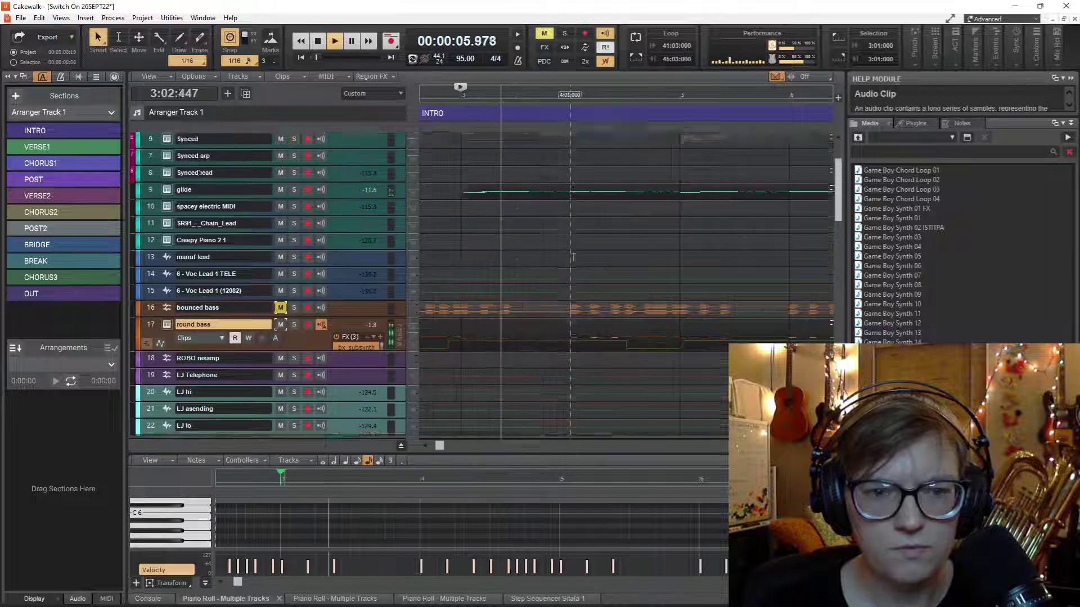
Look over the track list while the INTRO and VERSE1 play with the original round bass, and stop playback.
scroll(573, 257, "down", 15)
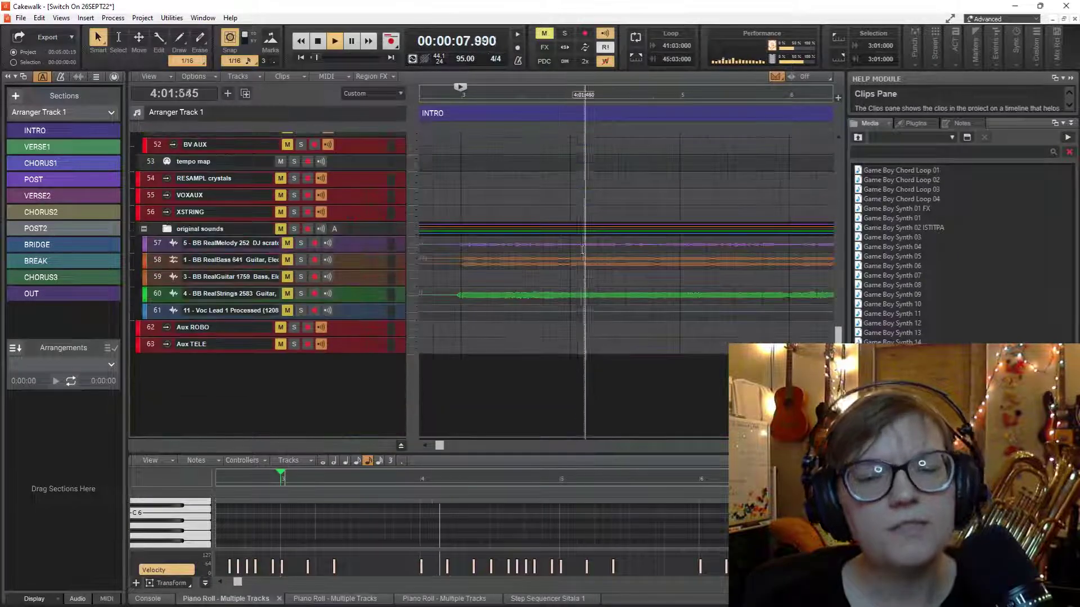
scroll(583, 249, "up", 11)
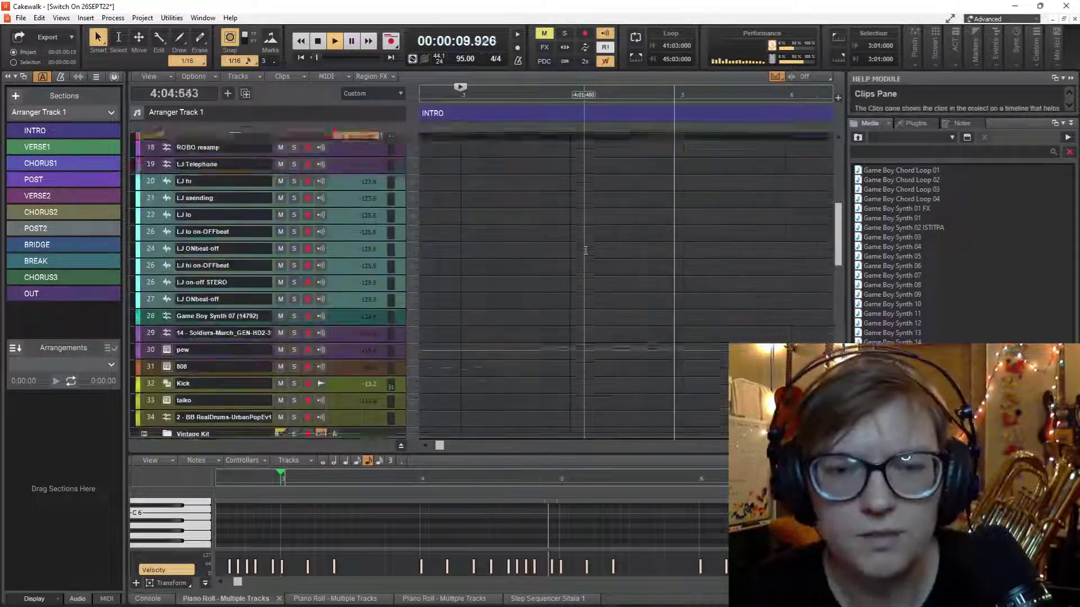
scroll(585, 250, "up", 4)
scroll(599, 264, "down", 3)
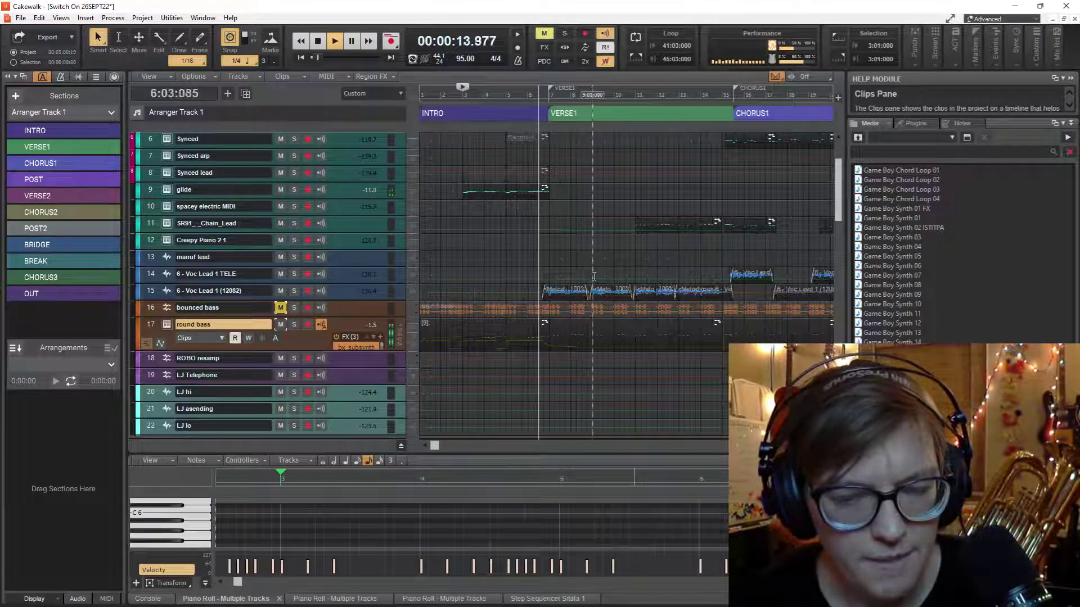
scroll(593, 276, "up", 4)
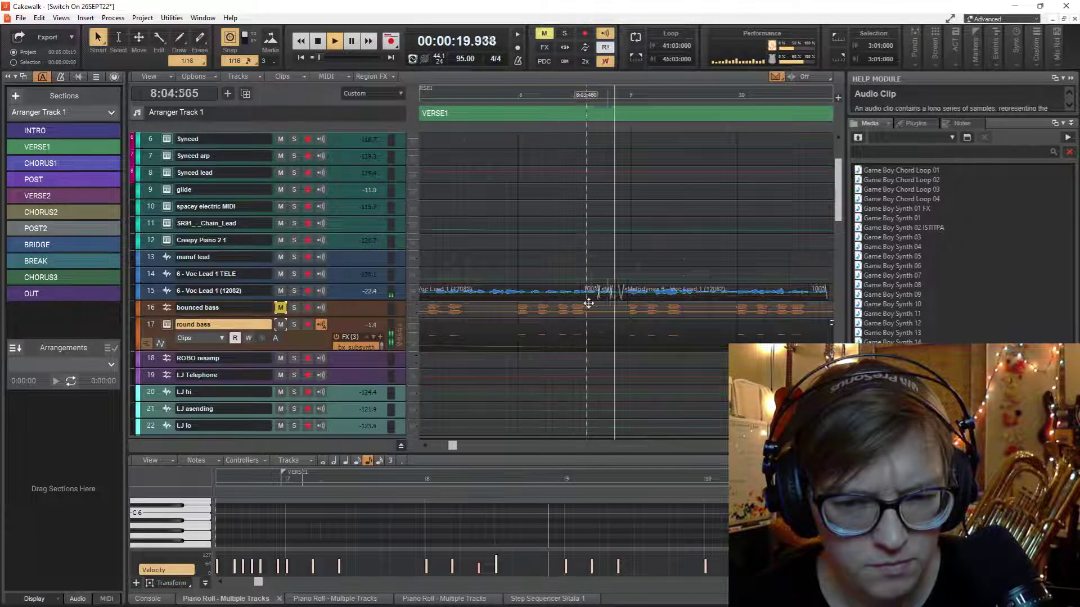
key("space")
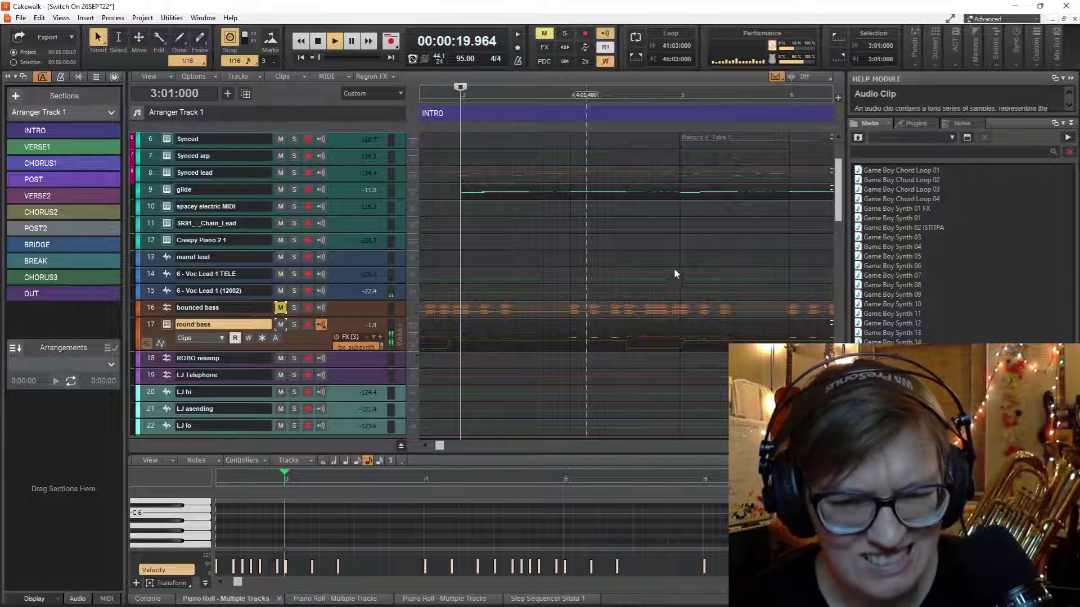
Select the 6 - Voc Lead 1 (12082) track, bring its first VERSE1 clips into view and widen the Clips pane.
scroll(676, 274, "down", 6)
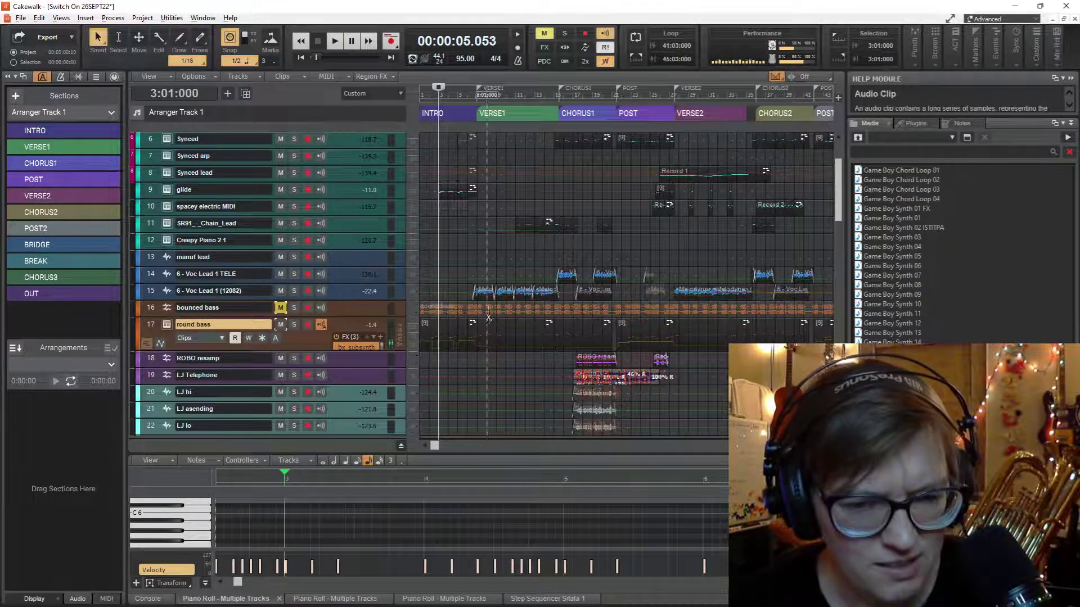
scroll(489, 317, "up", 5)
left_click(223, 292)
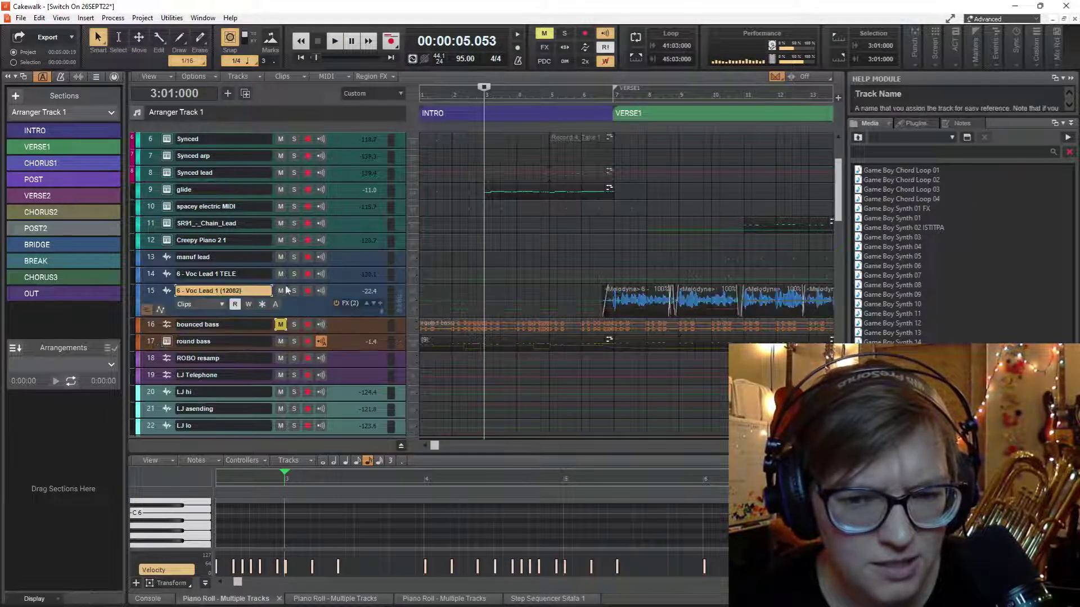
scroll(657, 321, "up", 4)
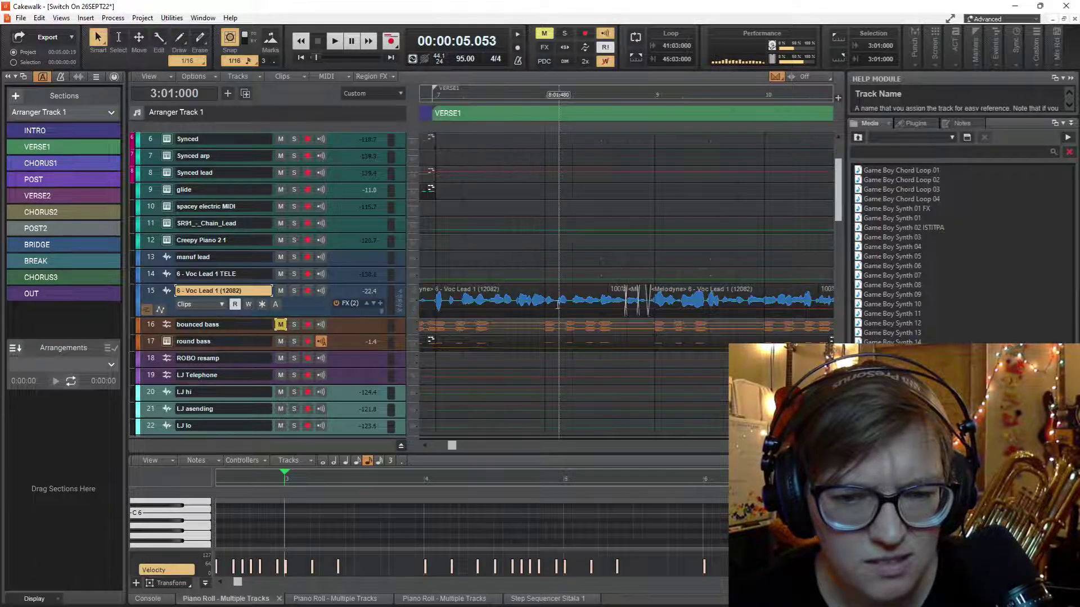
scroll(560, 304, "left", 2)
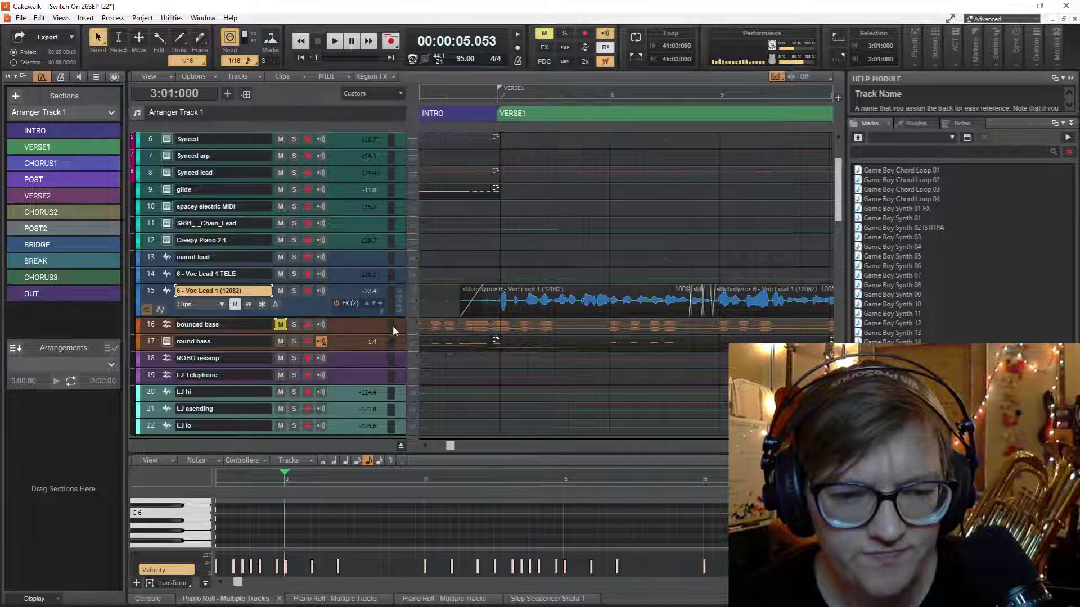
left_click_drag(406, 321, 319, 326)
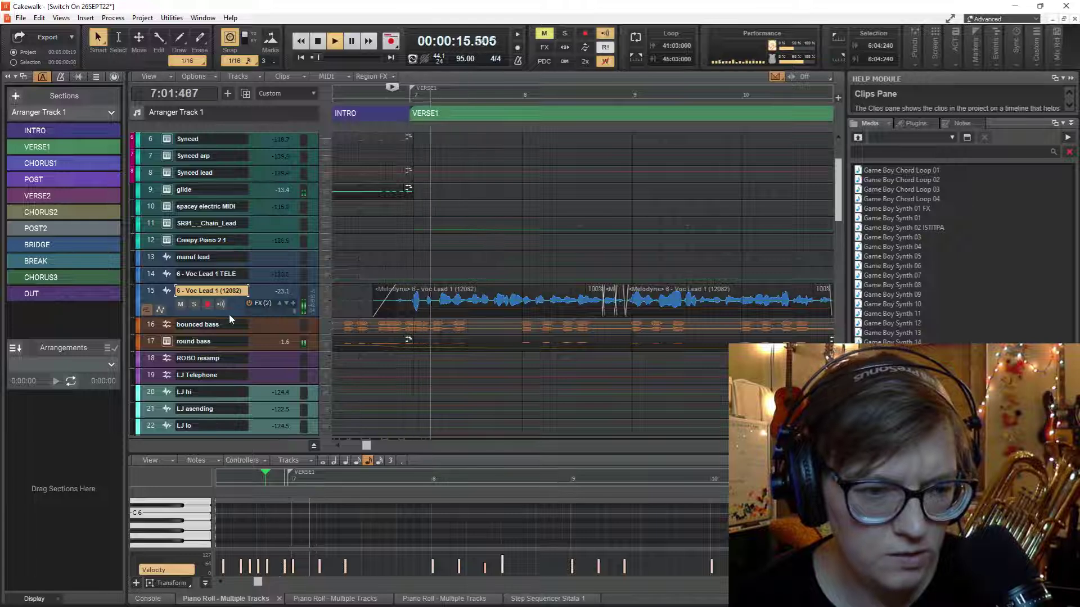
Enlarge the height of the 6 - Voc Lead 1 (12082) track and stop playback near the short clips before bar 9.
left_click_drag(228, 316, 229, 339)
left_click_drag(610, 343, 610, 354)
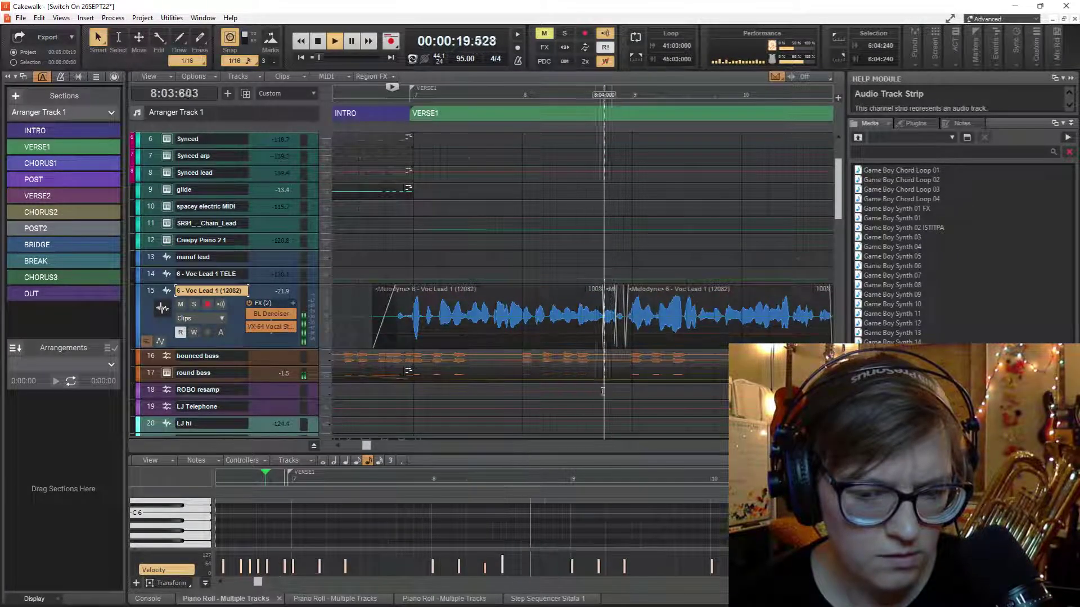
key("space")
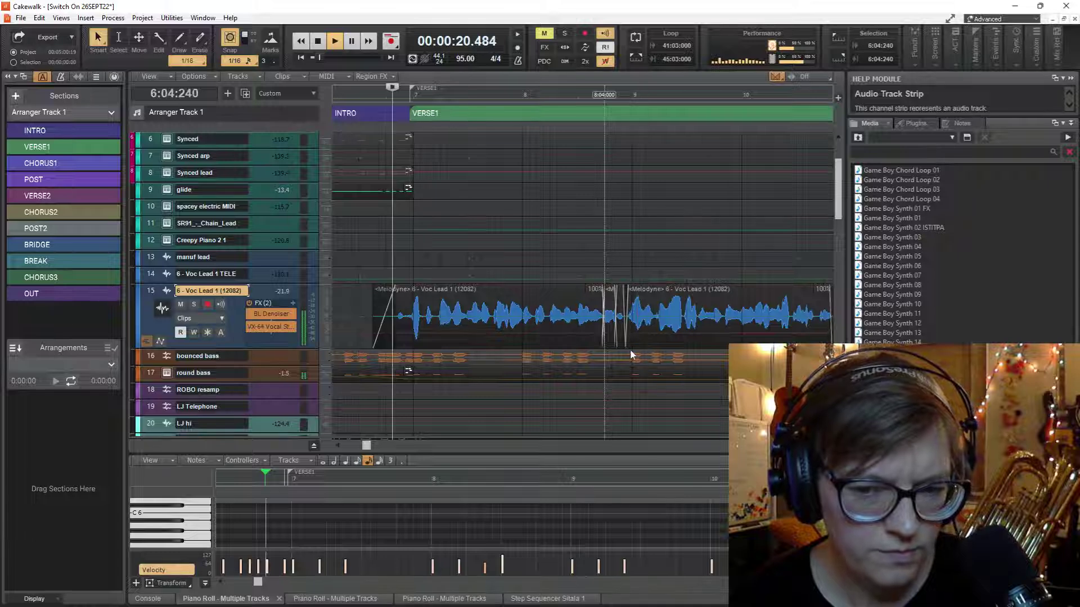
left_click(630, 350)
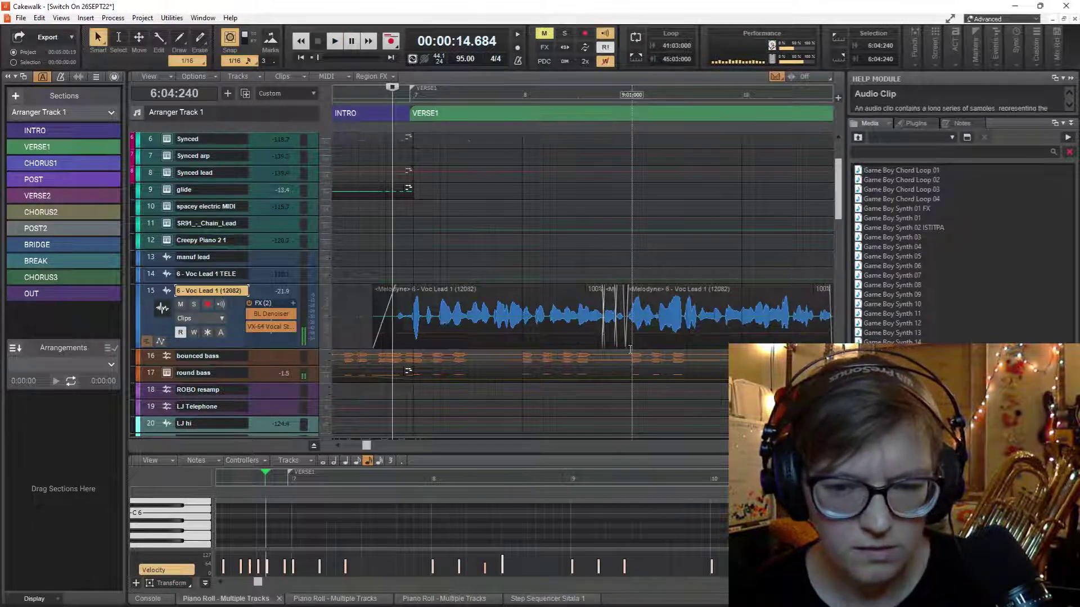
Replace the short vocal clips before bar 9 by extending the preceding VERSE1 clip to the next one, and play through the join.
scroll(629, 355, "up", 3)
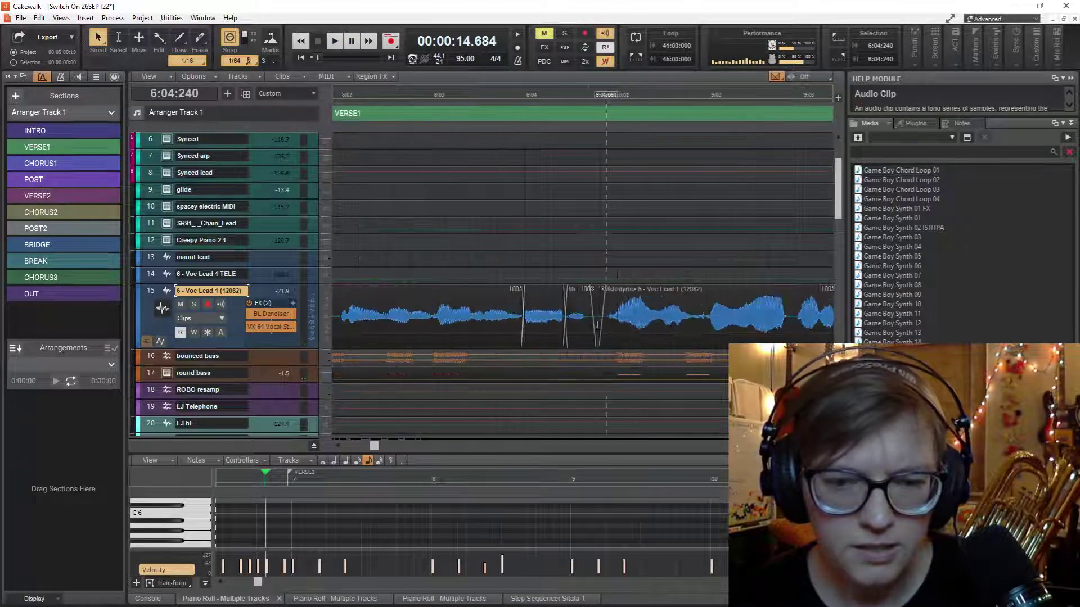
left_click_drag(566, 301, 604, 322)
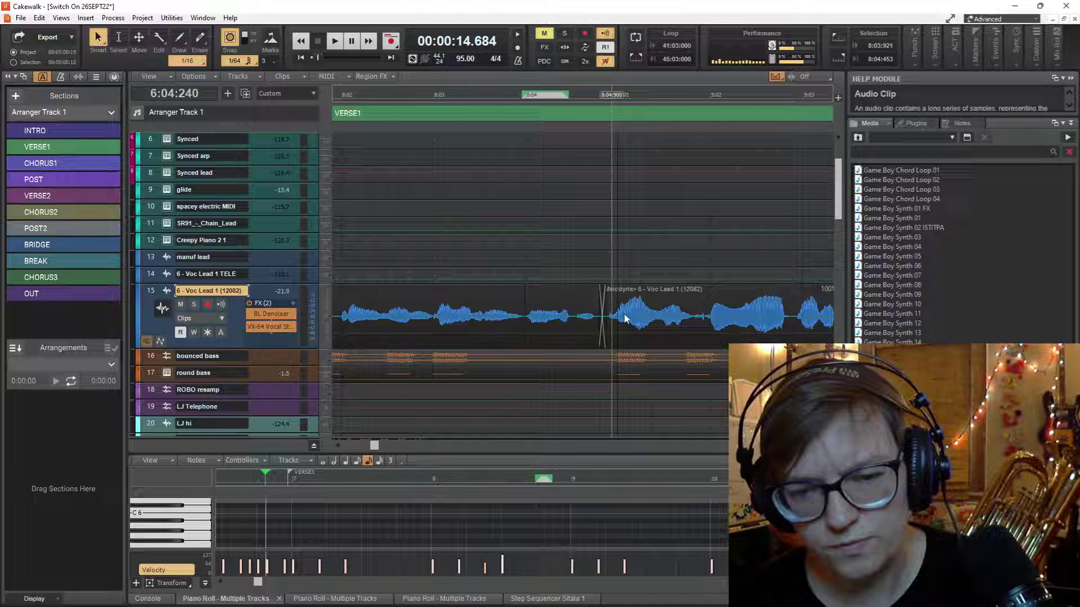
key("space")
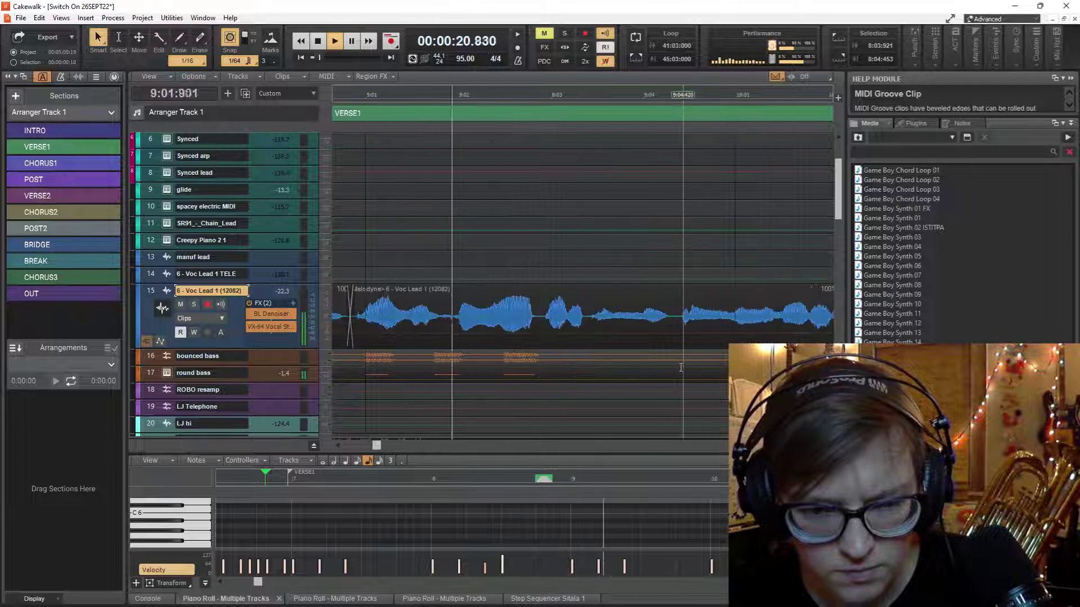
key("space")
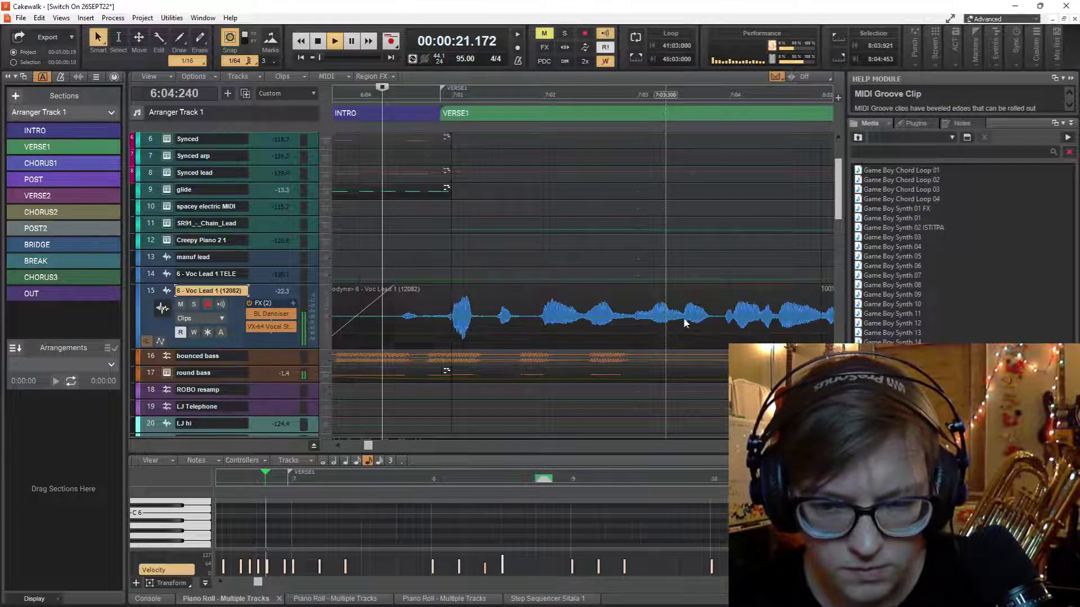
Delete the vocal clip spanning bars 9 and 10 and extend the preceding VERSE1 clip over its place.
scroll(683, 318, "right", 5)
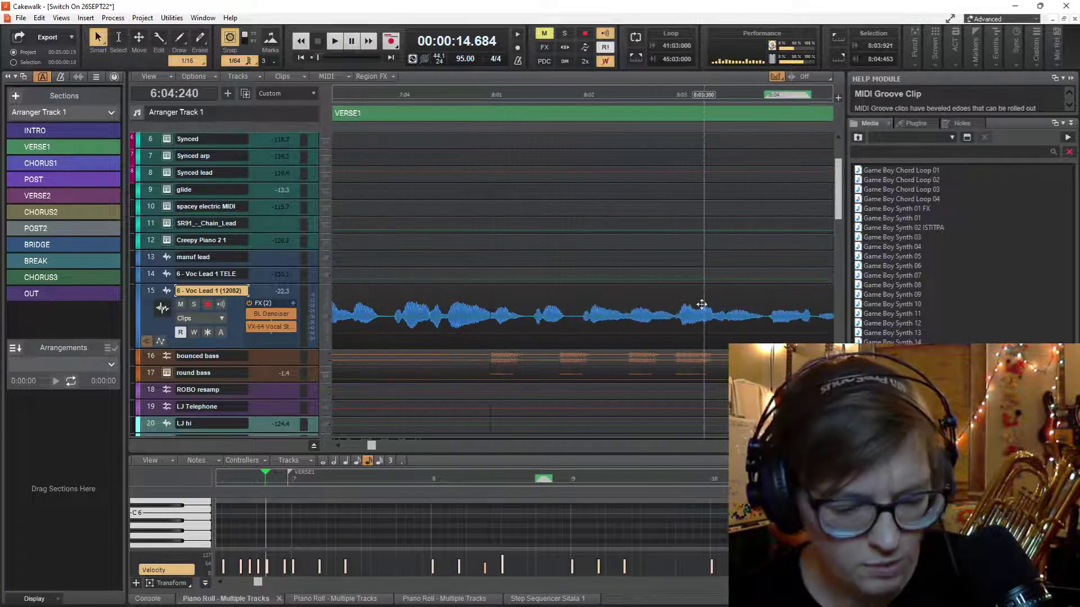
scroll(701, 304, "down", 6)
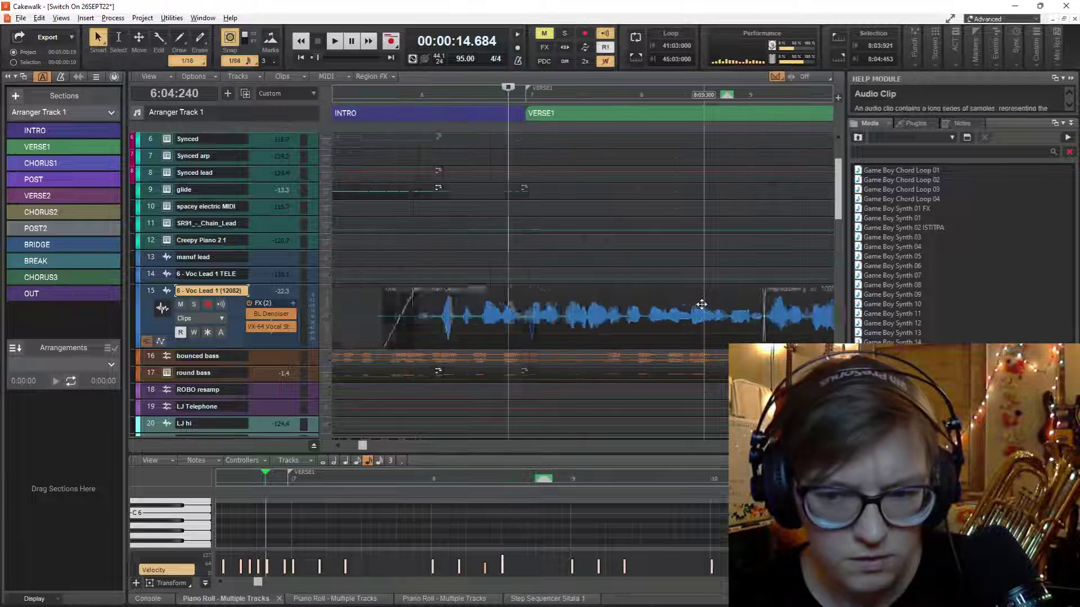
left_click(642, 307)
key("Delete")
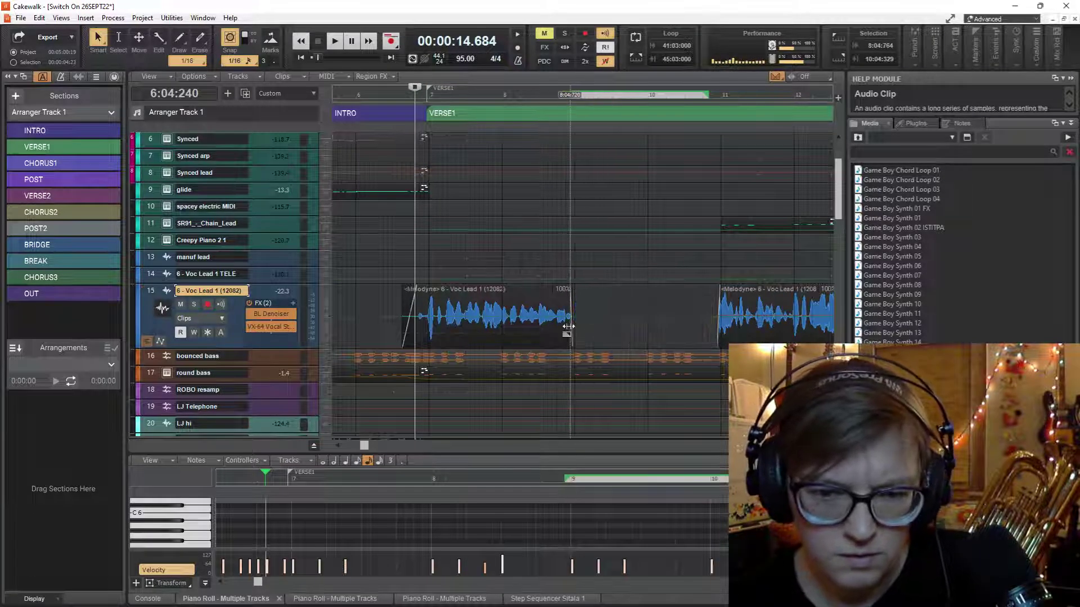
left_click_drag(568, 326, 698, 325)
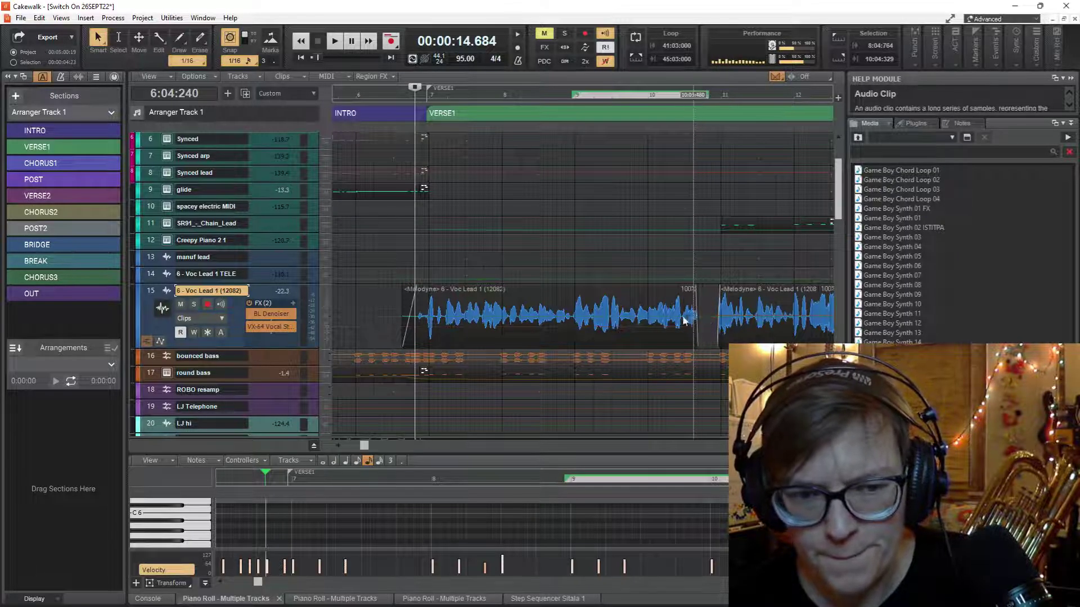
Listen to the extended vocal clip from 6:04:240, and replay it from 6:01:000 into bar 11.
key("space")
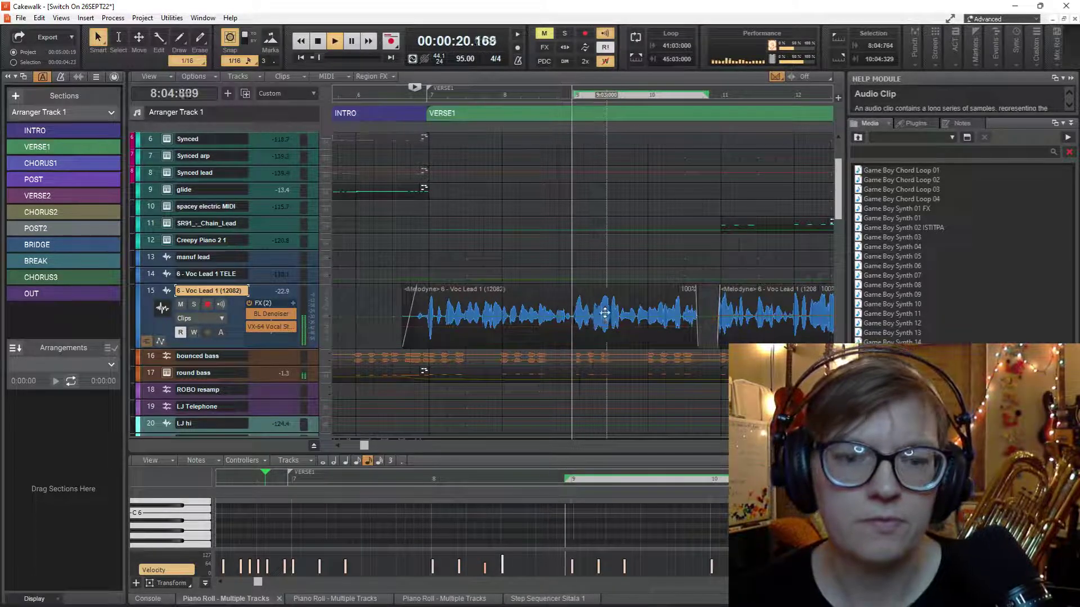
key("space")
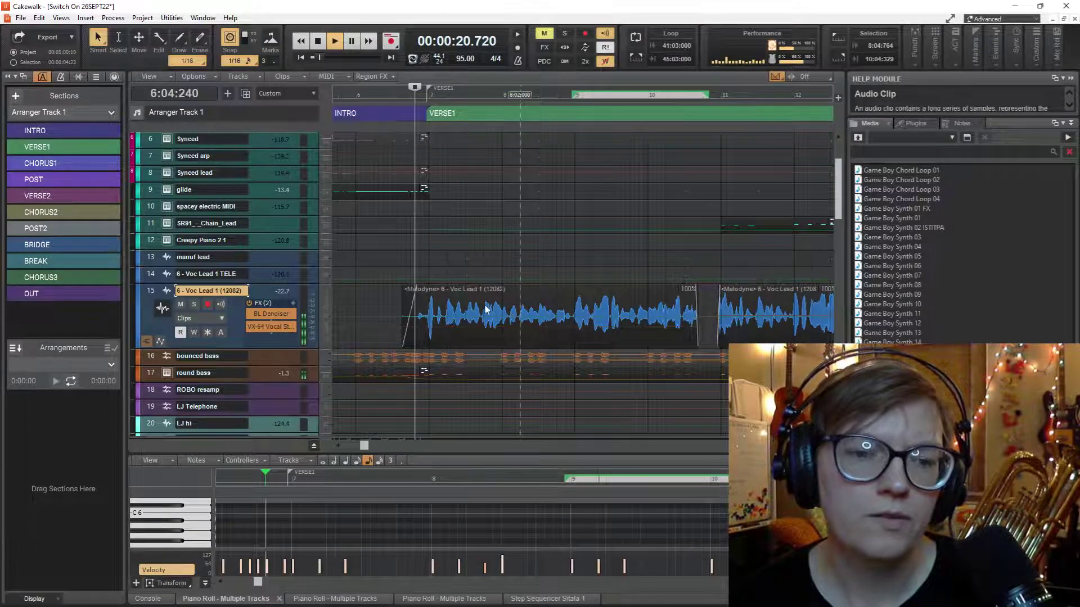
left_click(458, 306)
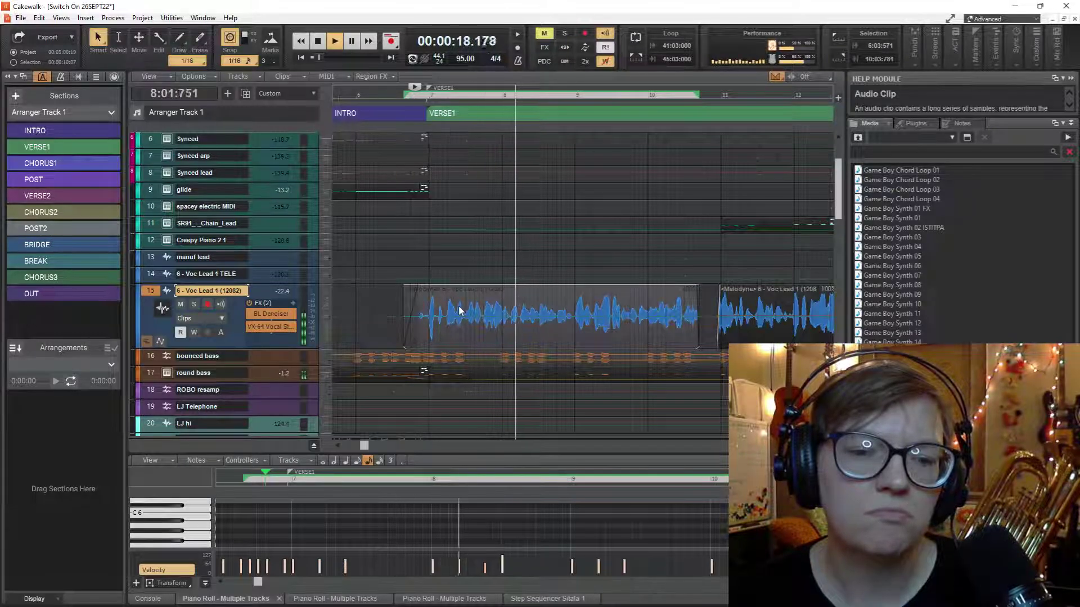
key("space")
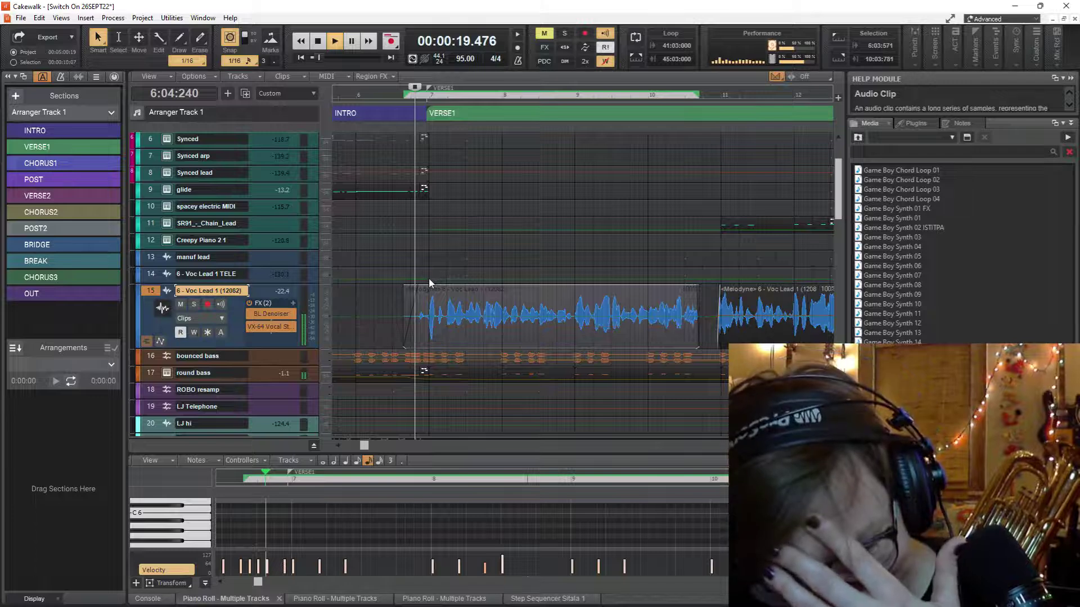
left_click(357, 266)
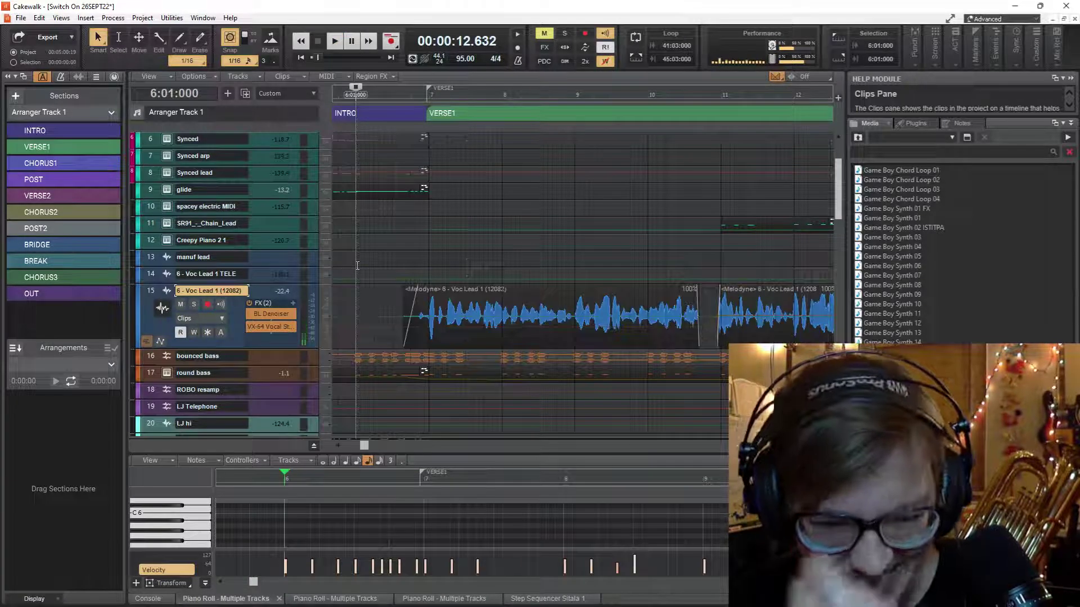
key("space")
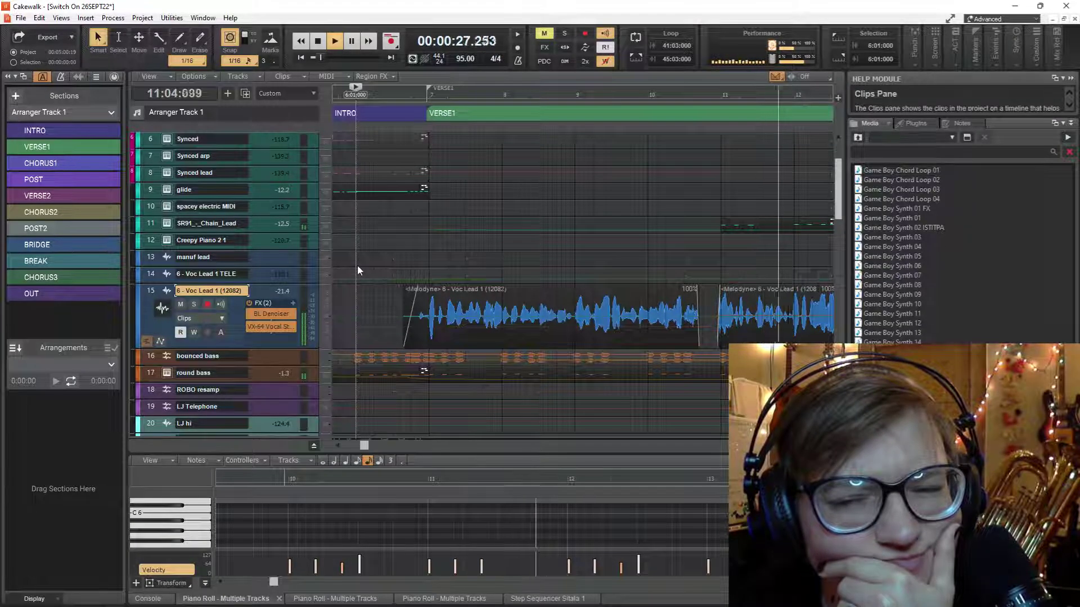
key("space")
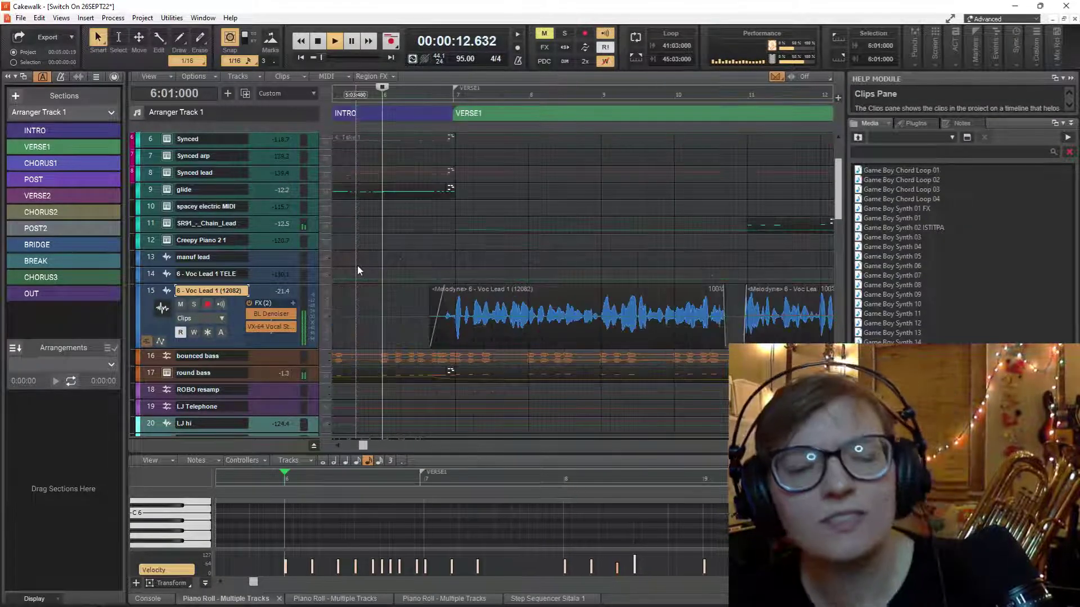
Delete the first VERSE1 vocal clip and extend the start of the bar 11 clip back into bar 6, just before VERSE1.
left_click(642, 296)
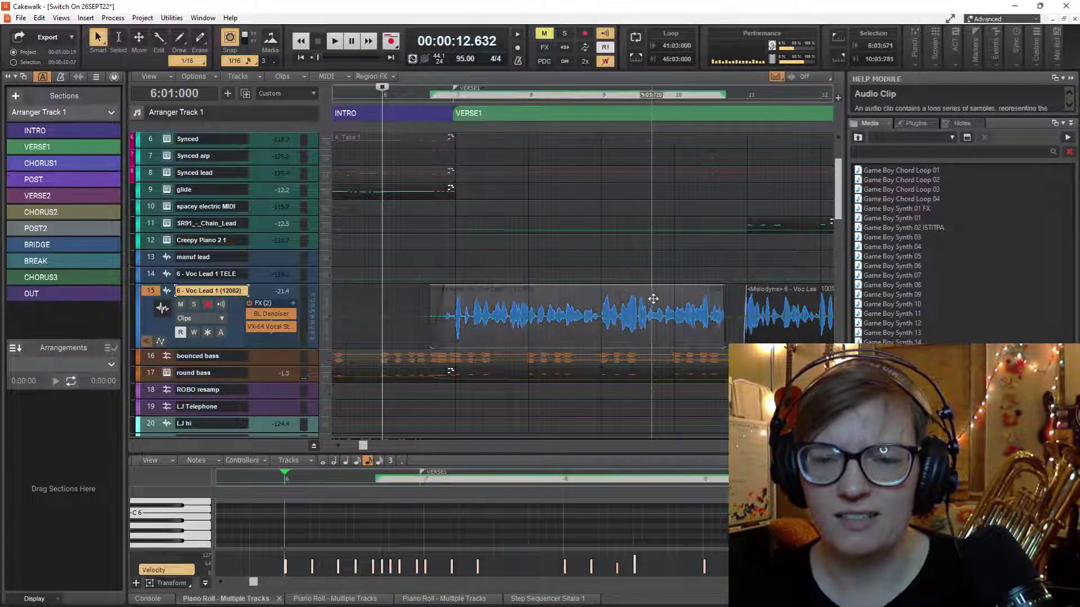
key("Delete")
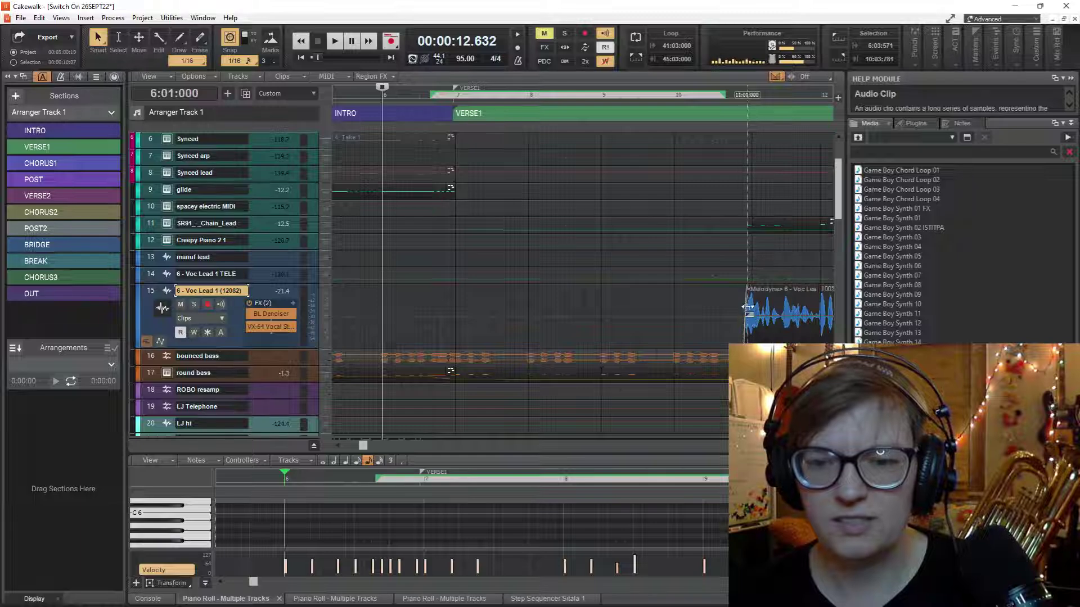
left_click_drag(748, 306, 418, 315)
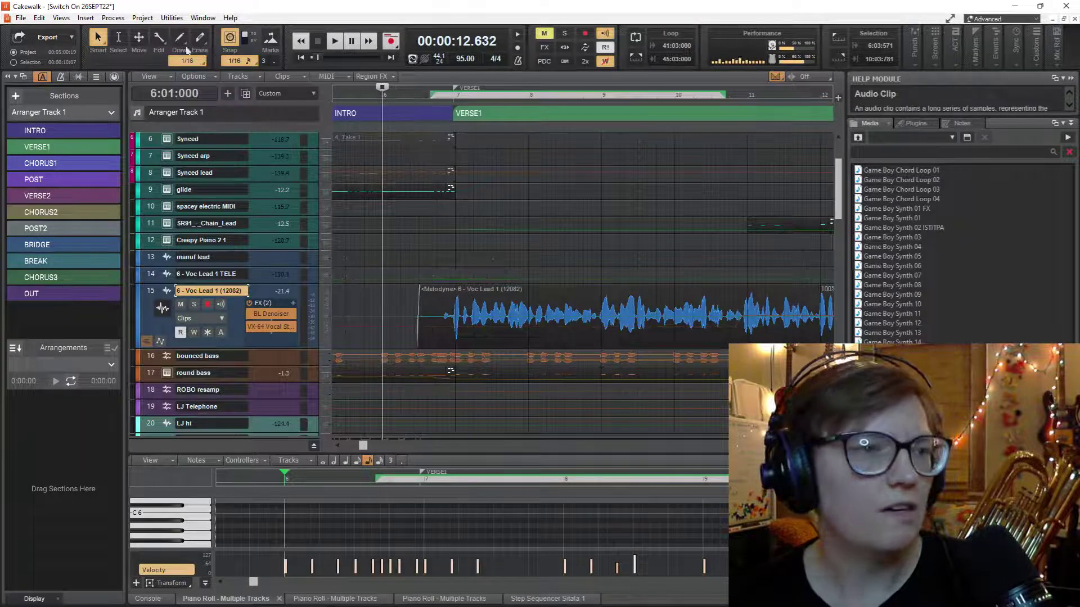
Save the project under the new name Switch On 28SEPT22.
left_click(20, 18)
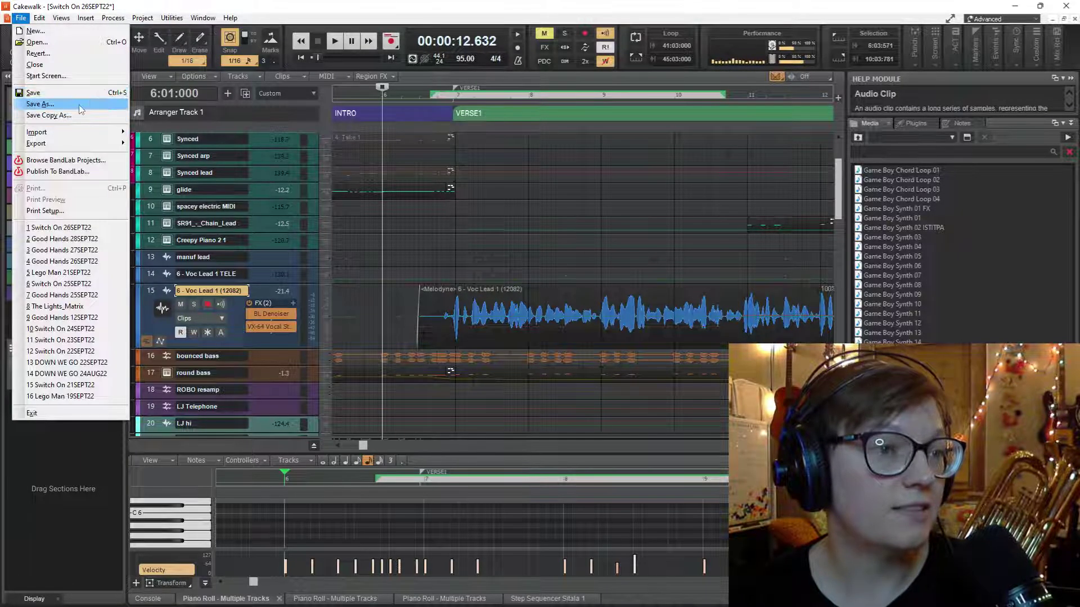
left_click(81, 108)
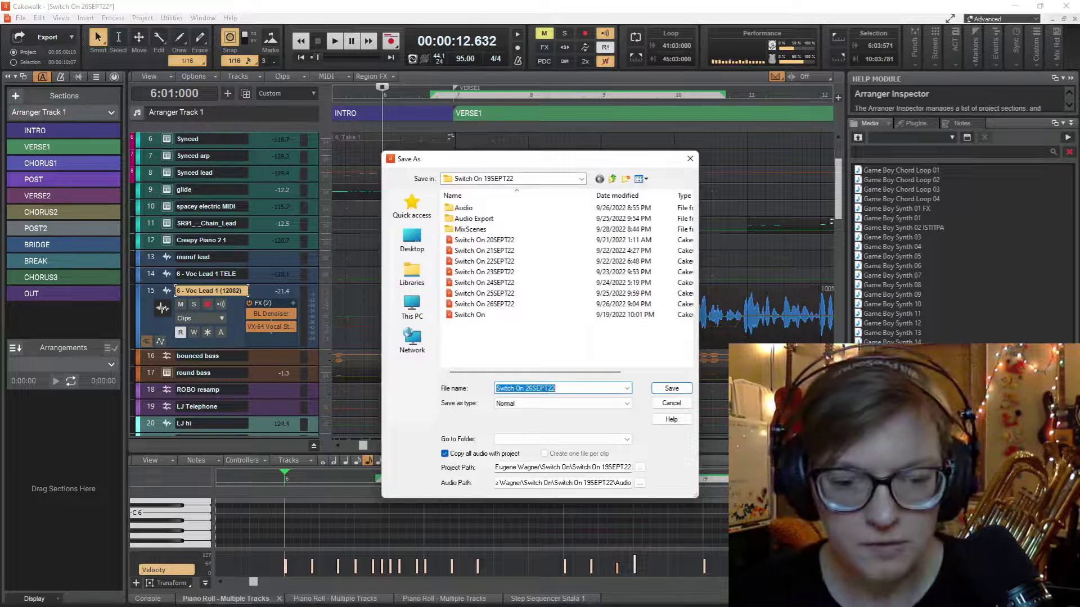
mouse_move(577, 605)
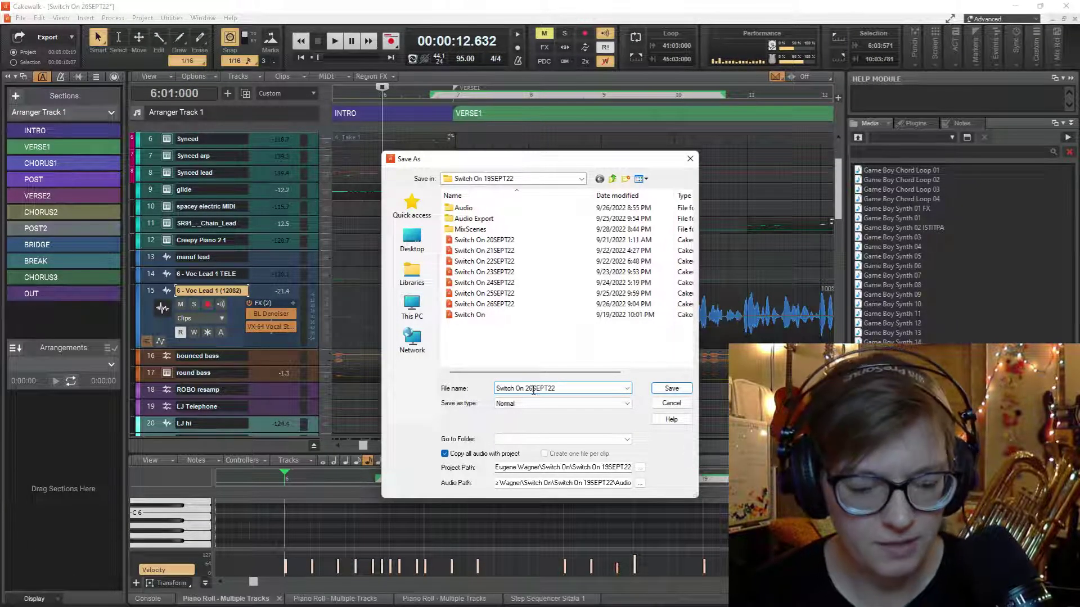
left_click(677, 391)
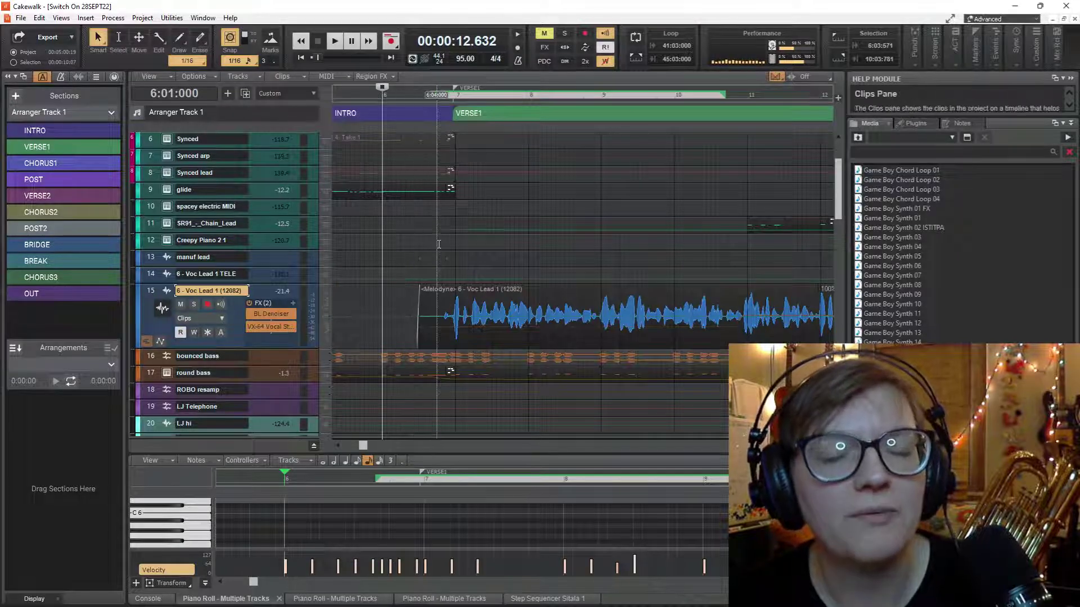
Play the song from 6:01:000 through VERSE1 into CHORUS1 to check the restored lead vocal.
key("space")
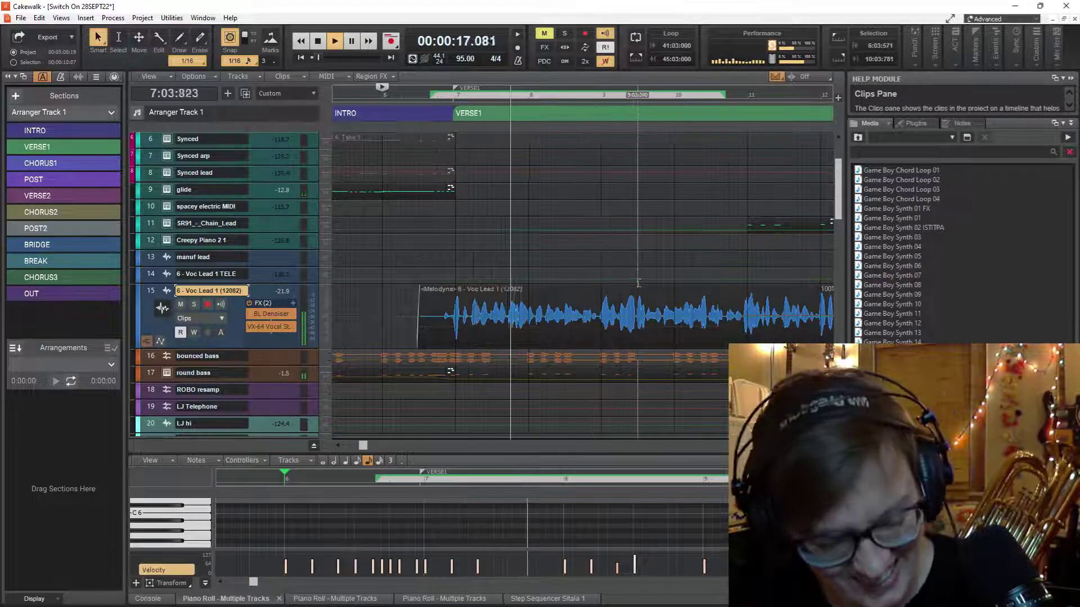
scroll(573, 266, "up", 3, "ctrl")
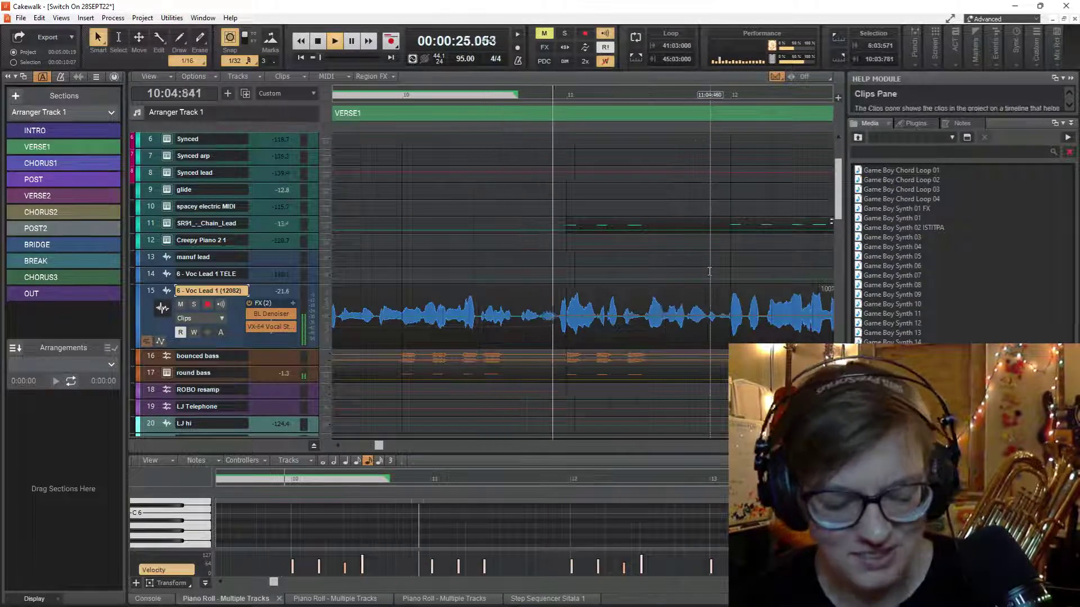
scroll(712, 248, "down", 2, "ctrl")
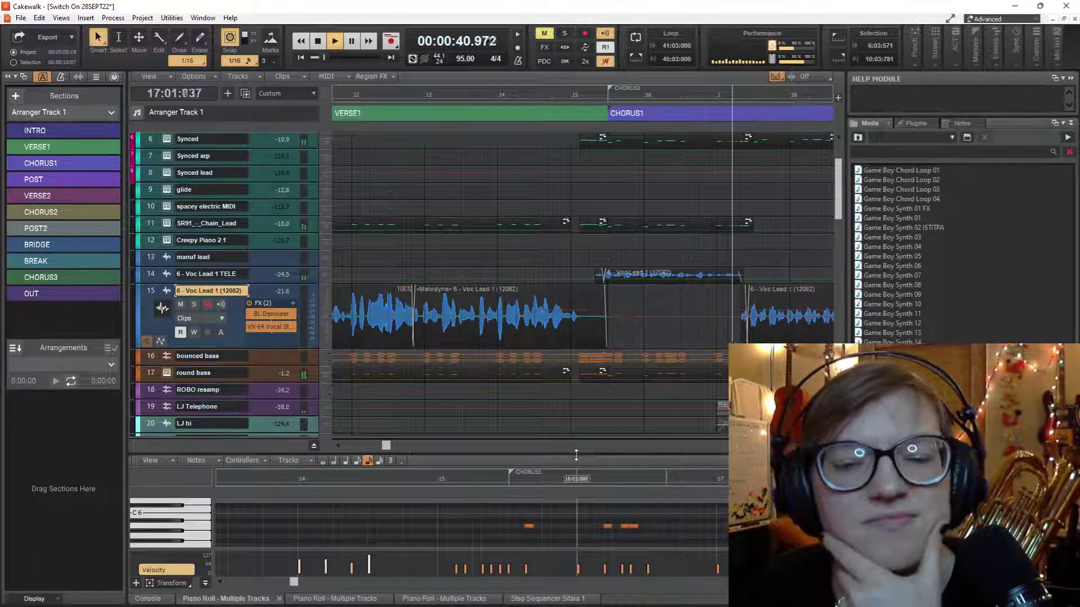
Enlarge the lower pane beneath the tracks and switch it from the Piano Roll to the Console.
left_click_drag(576, 455, 576, 352)
scroll(554, 260, "down", 1)
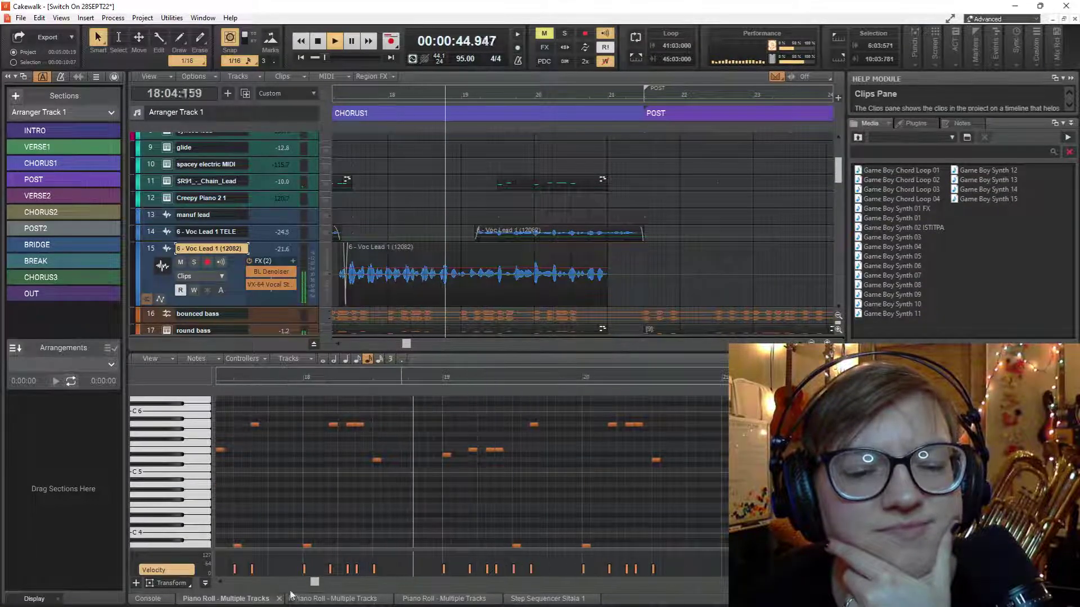
left_click(145, 599)
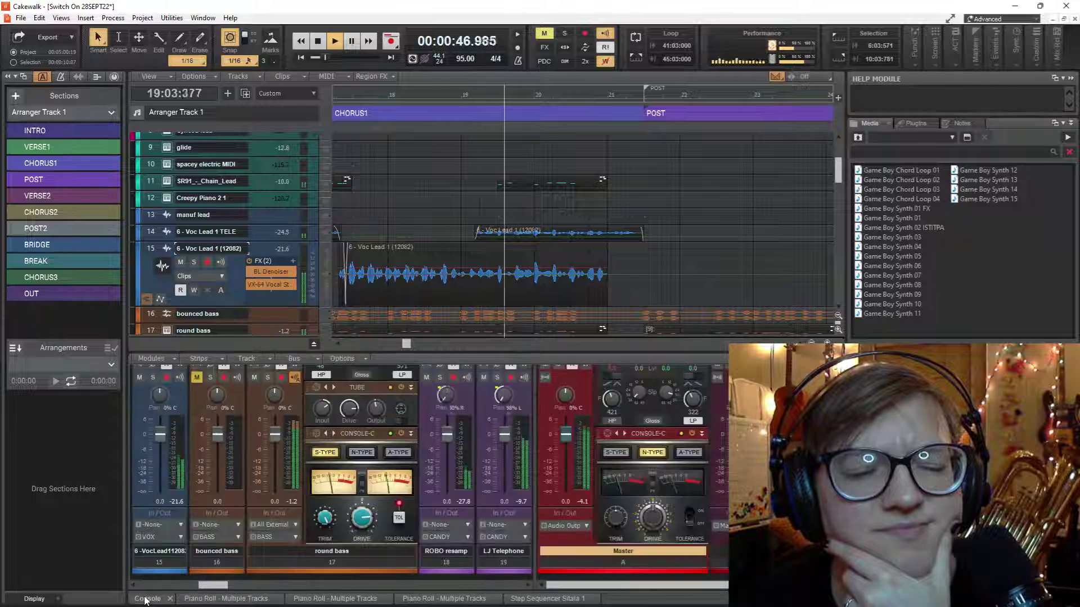
Look through the track list while CHORUS1 and POST play, examining the clips leading up to VERSE2.
scroll(540, 211, "down", 12)
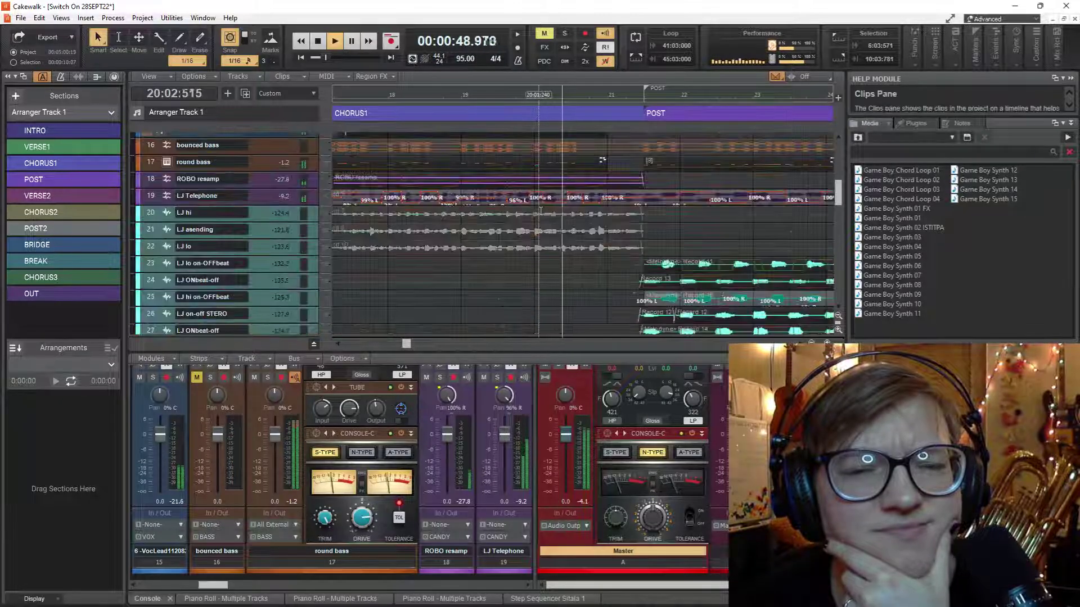
scroll(551, 213, "down", 5)
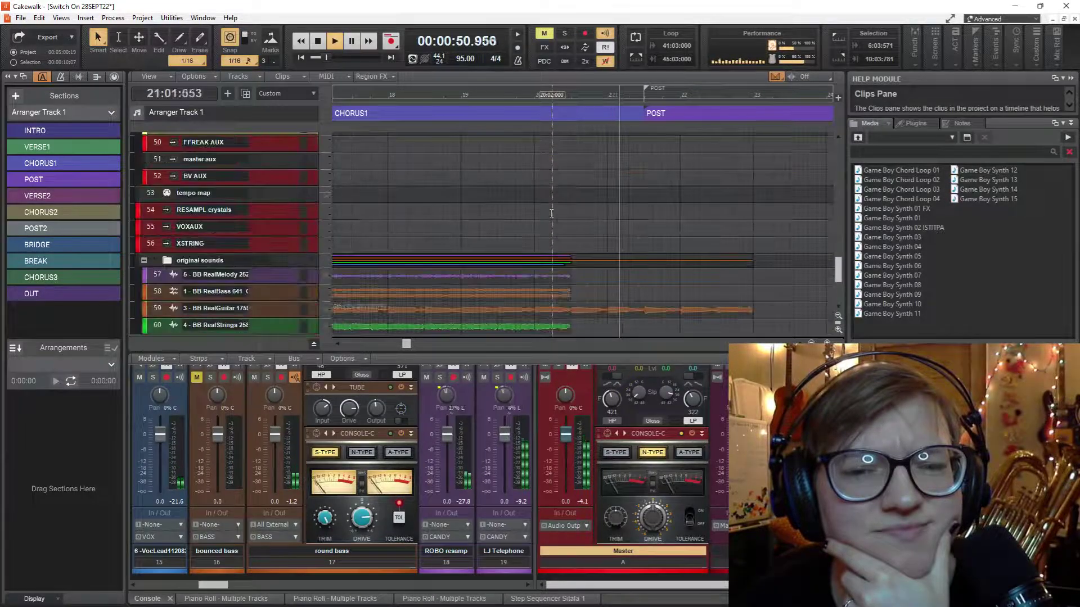
scroll(555, 218, "up", 15)
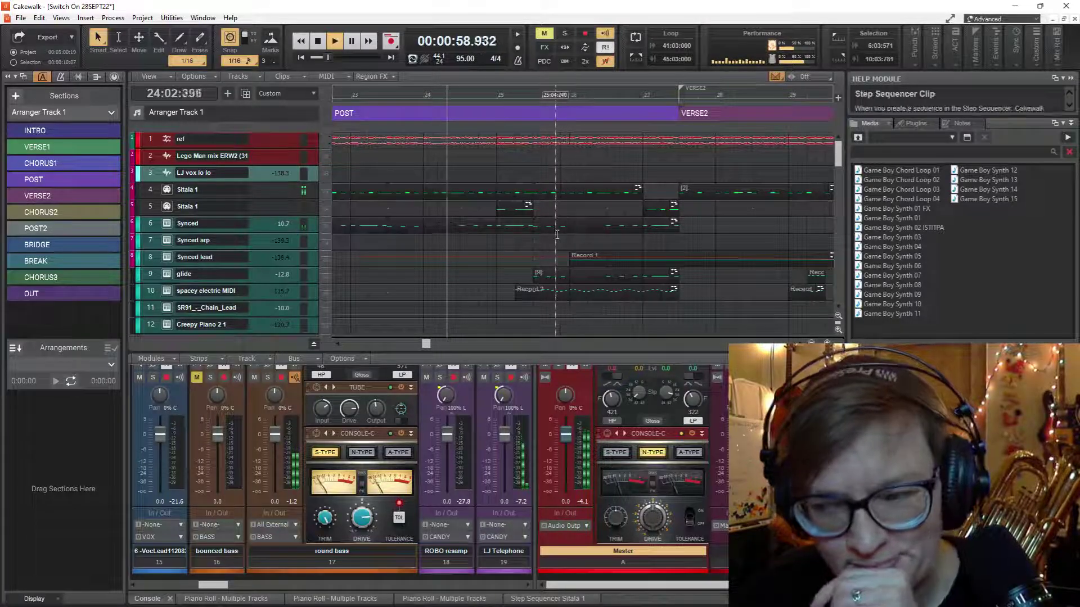
scroll(539, 246, "down", 2)
scroll(539, 246, "down", 3)
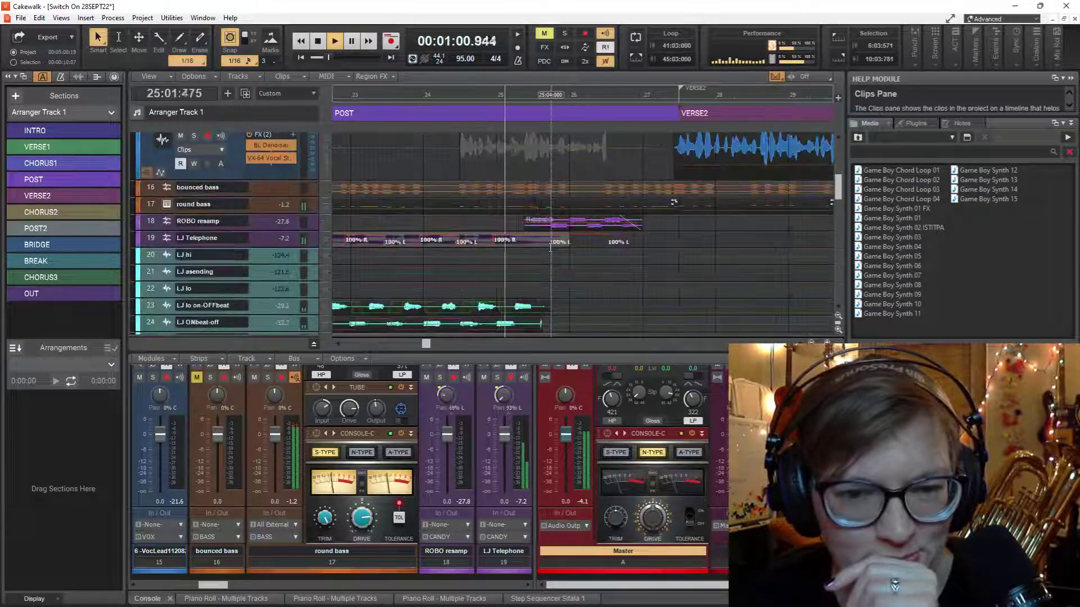
scroll(571, 250, "up", 2)
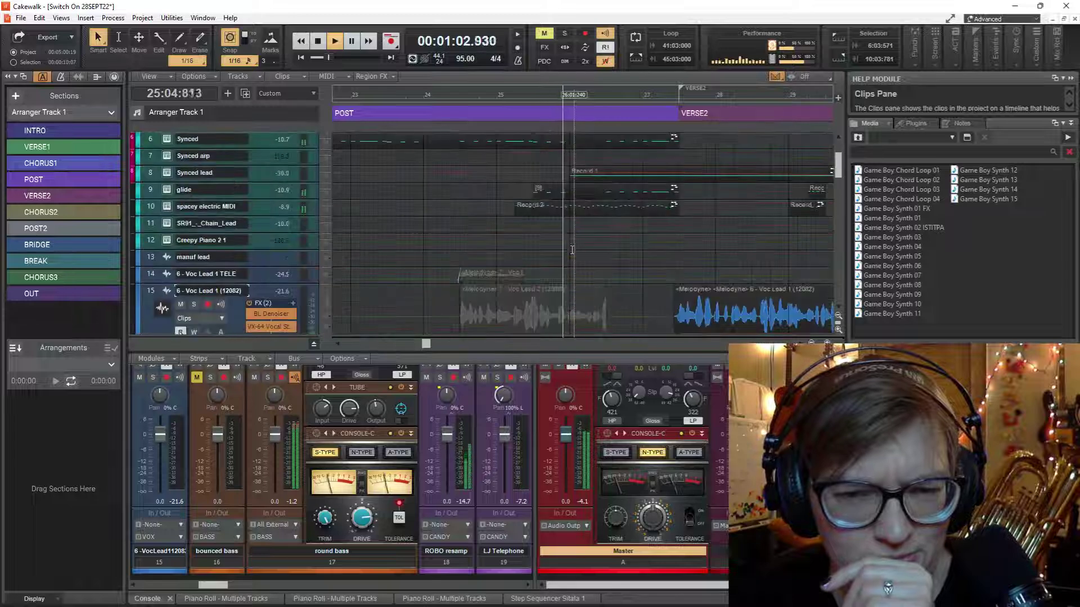
scroll(565, 248, "up", 3)
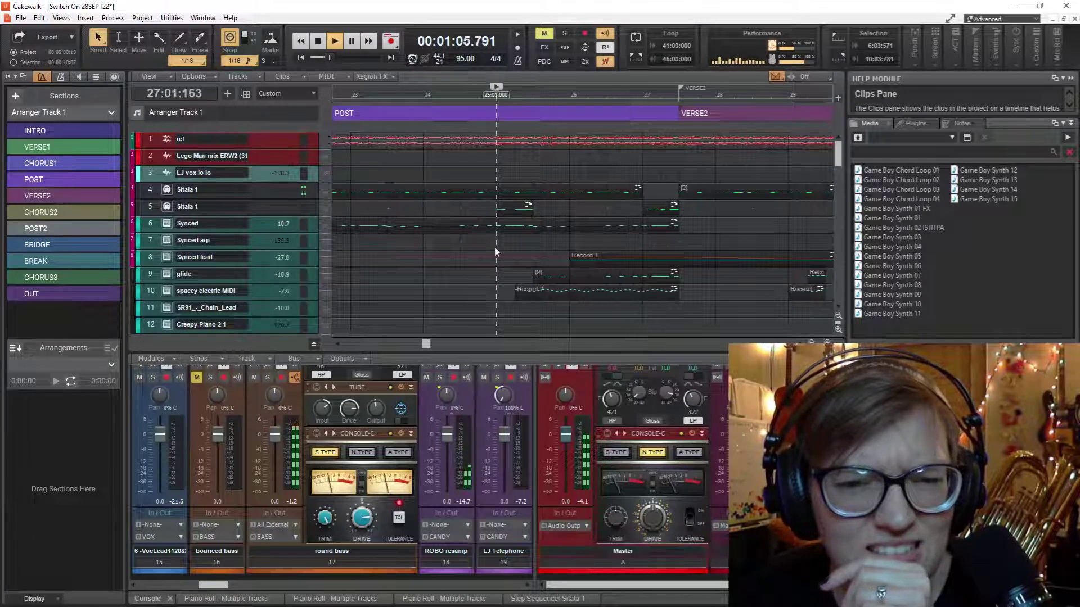
Replay POST from 25:01:000, open the bar 25 clip on the second Sitala 1 track in the Step Sequencer, and listen to its pattern.
left_click(496, 251)
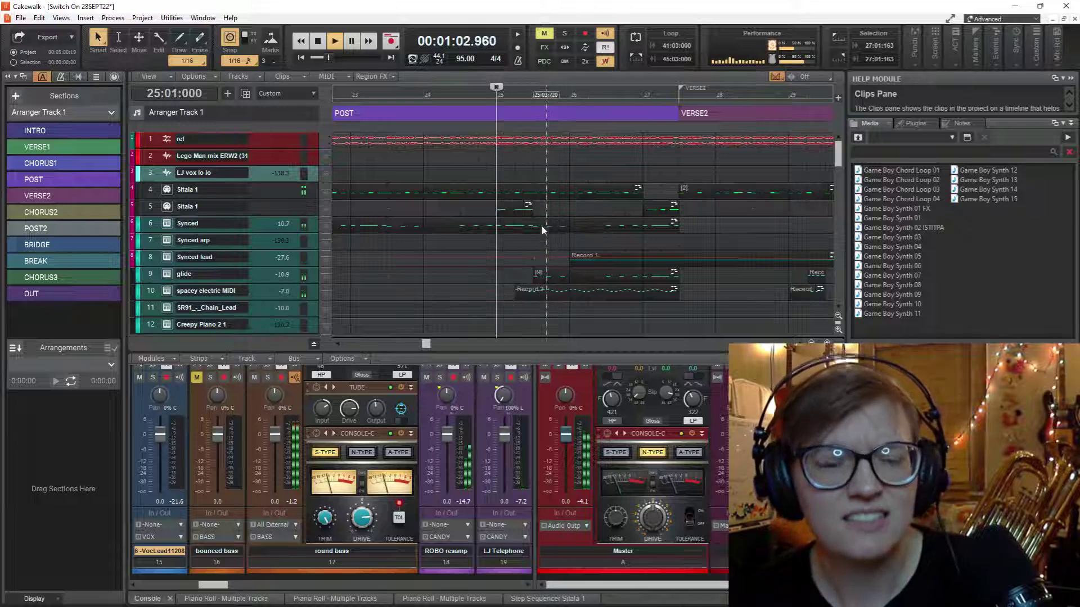
key("space")
double_click(514, 205)
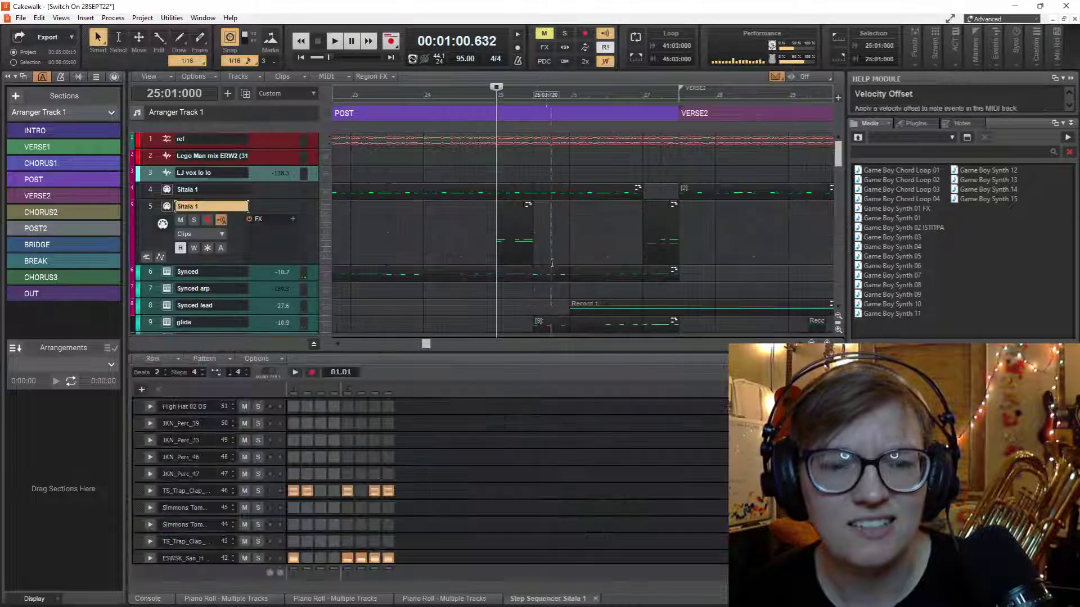
key("space")
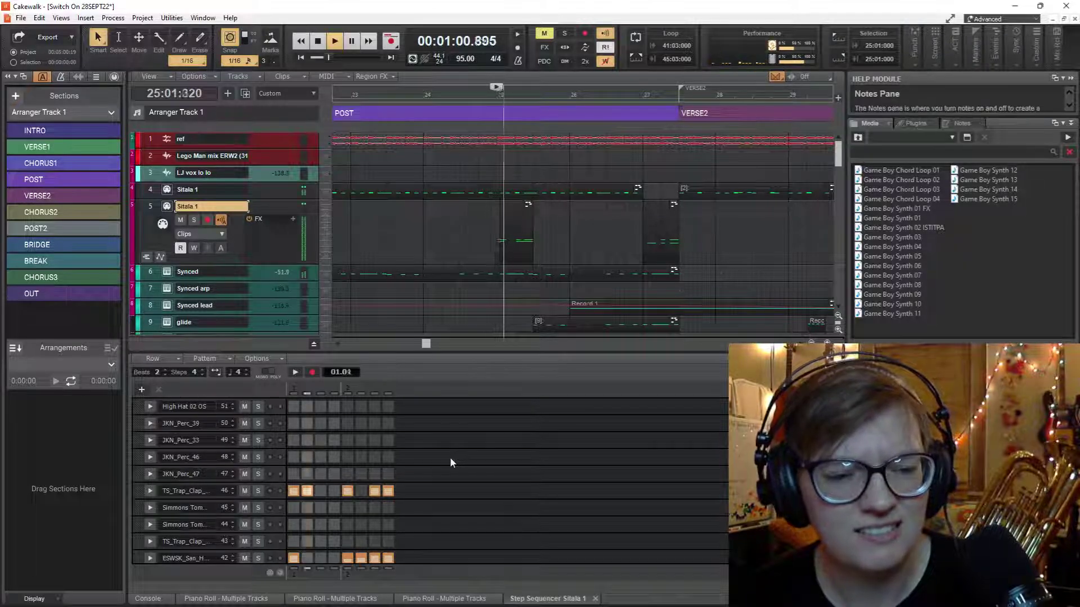
key("space")
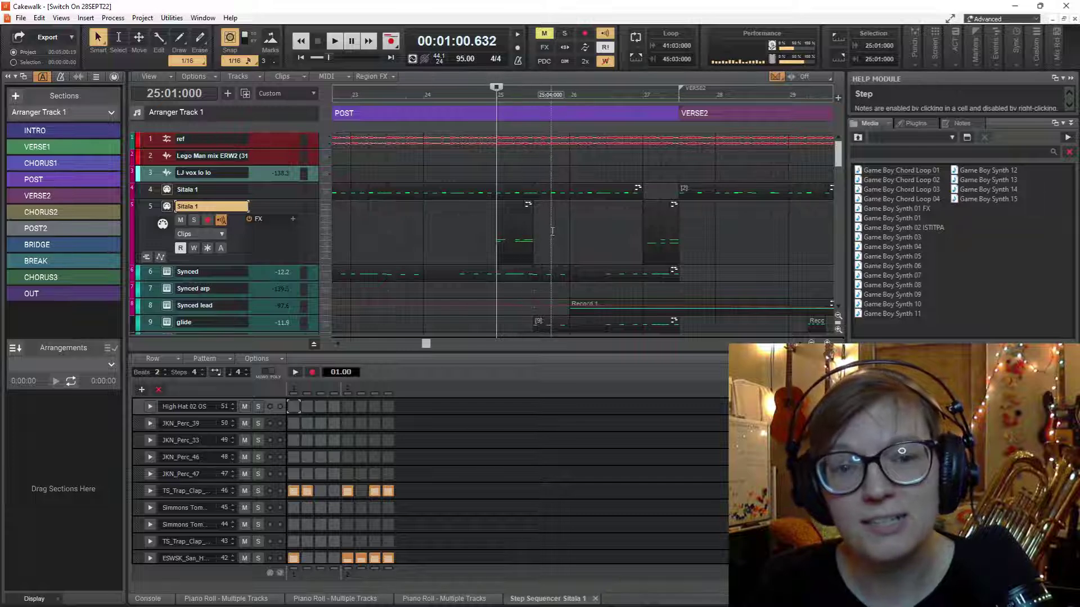
scroll(553, 231, "down", 3)
scroll(553, 226, "down", 3, "ctrl")
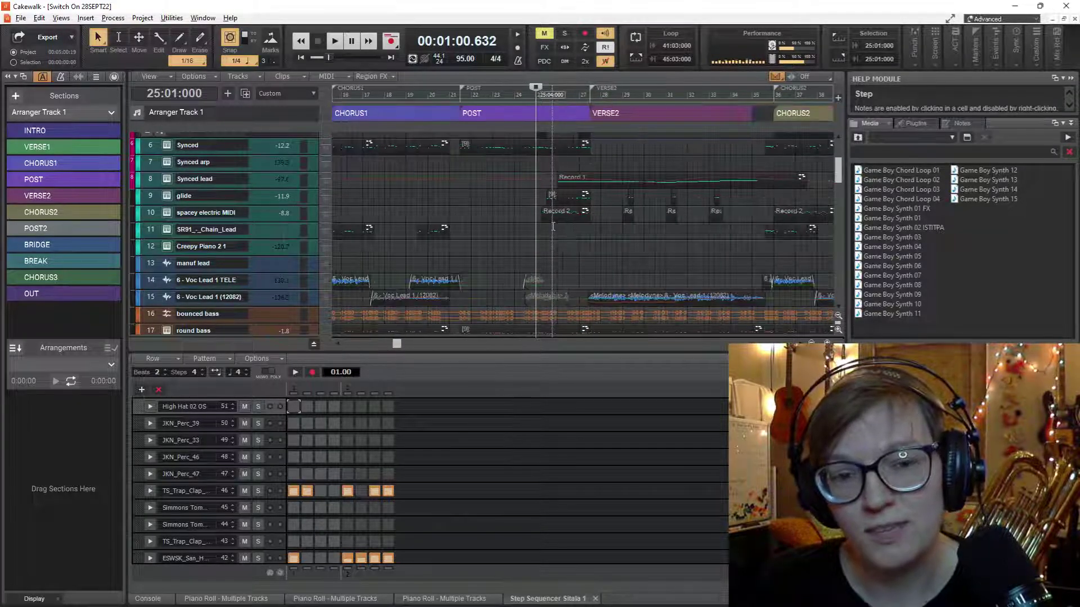
scroll(553, 225, "up", 3)
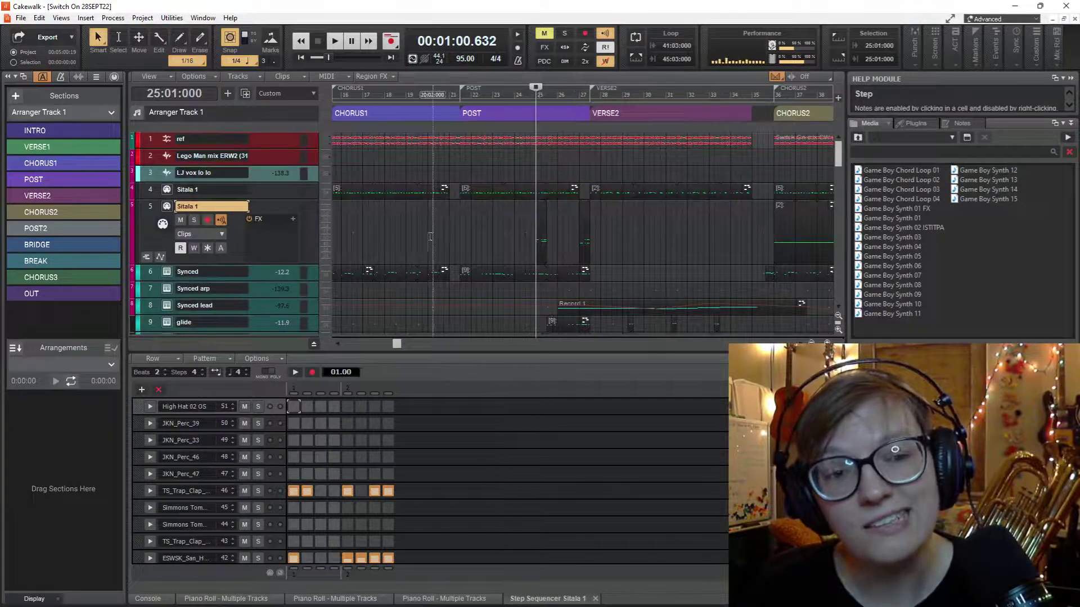